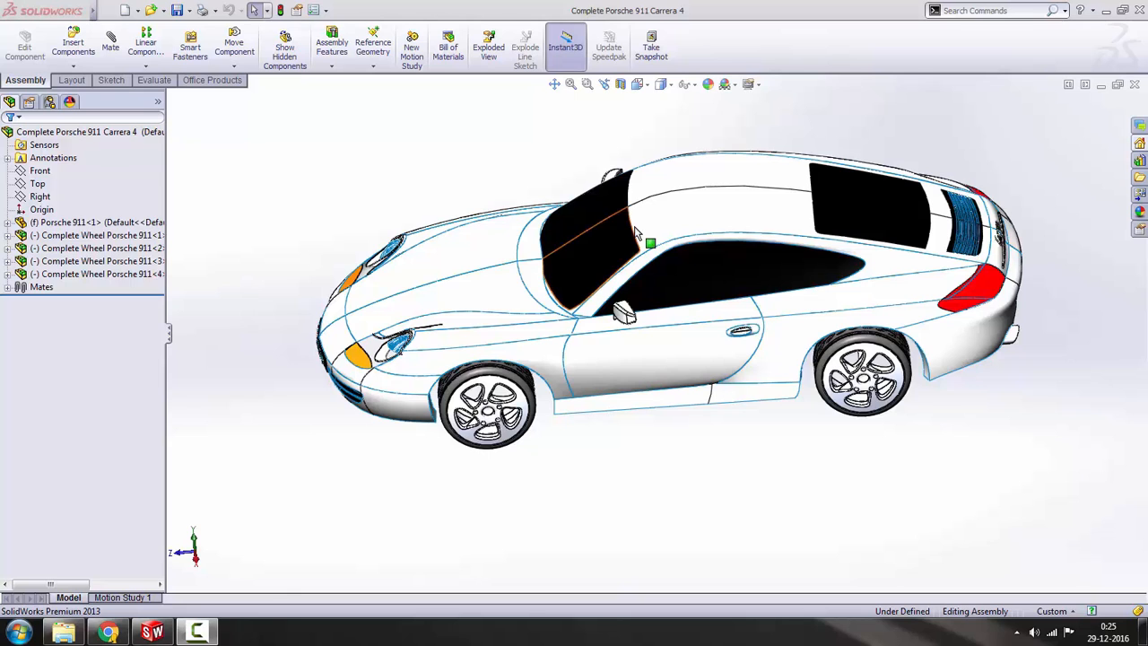
click(510, 167)
scroll(624, 208, down, 1)
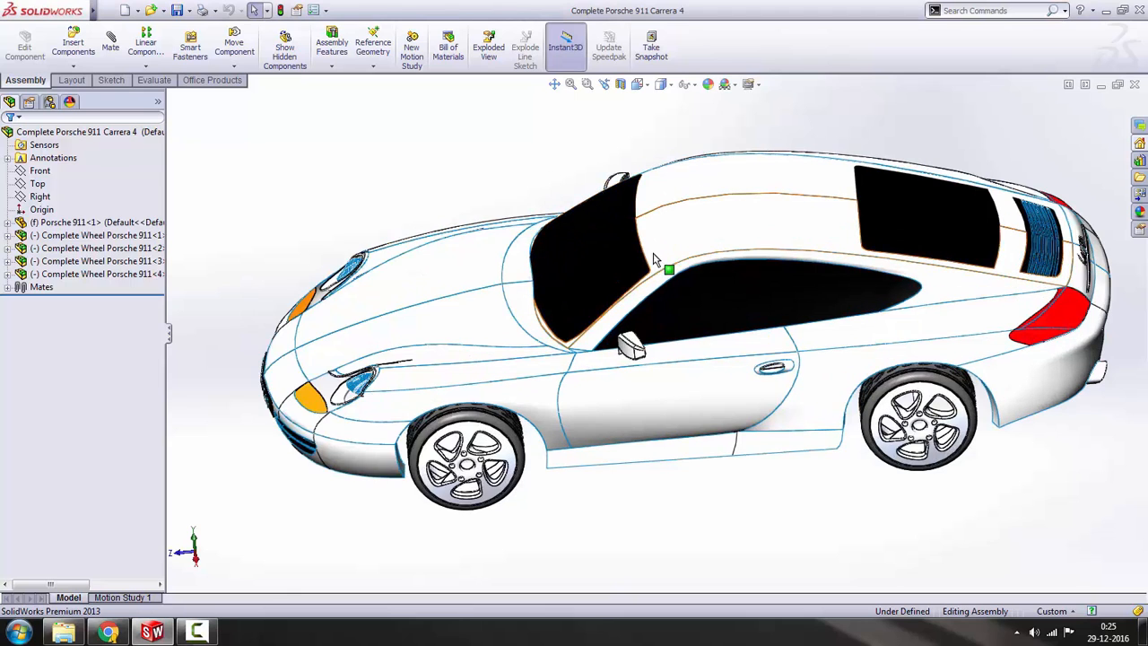
scroll(656, 262, up, 2)
scroll(689, 340, down, 2)
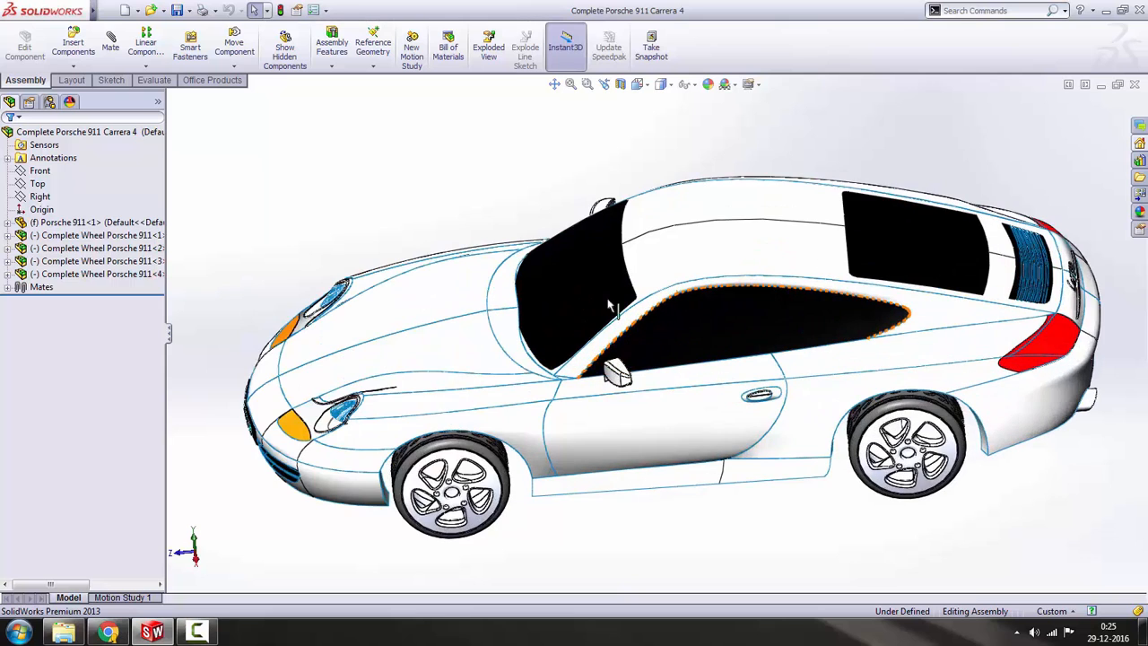
- Switch to Chrome and view the Porsche 911 Carrera 4 1998 blueprint from the image results
click(108, 632)
scroll(395, 265, up, 2)
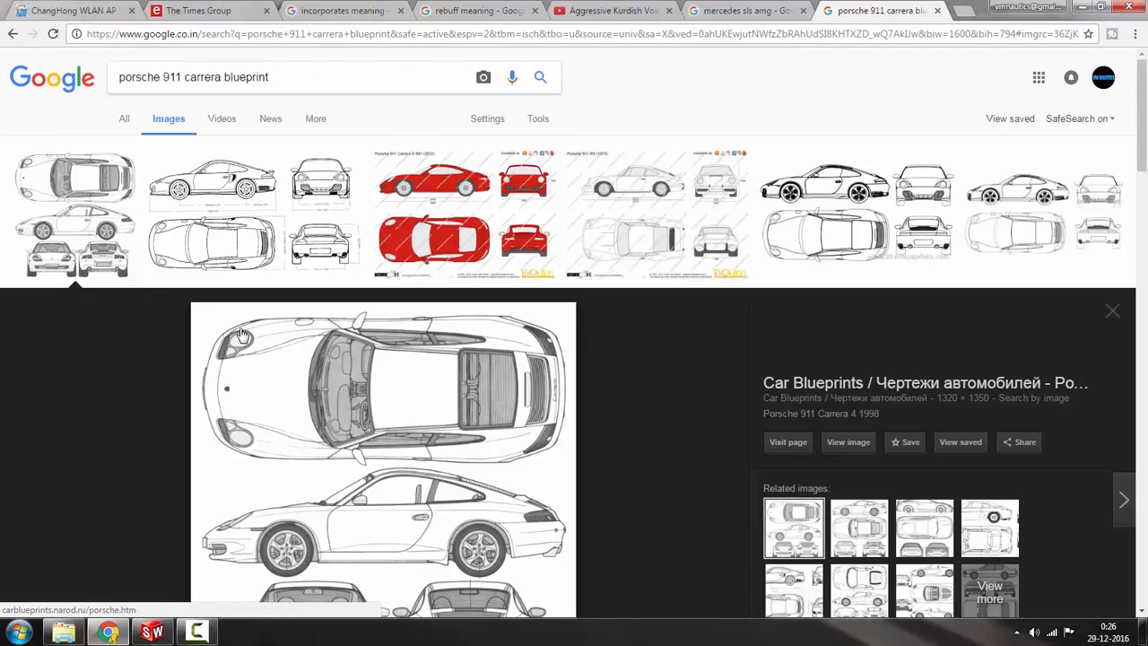
click(87, 195)
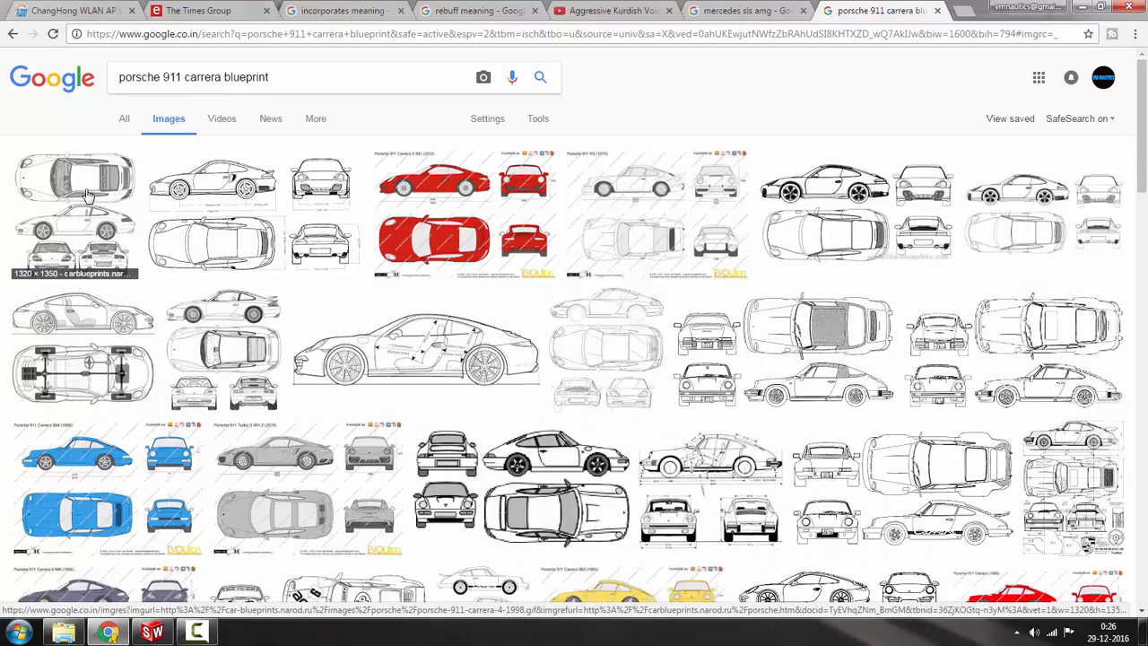
click(87, 196)
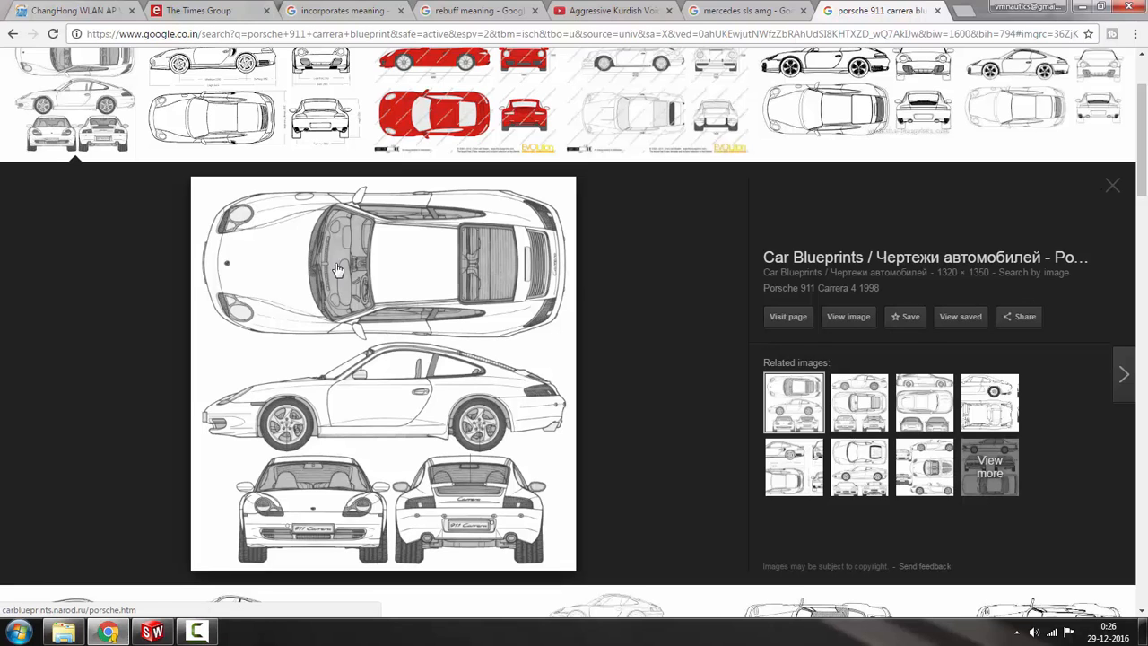
click(1084, 8)
click(1107, 10)
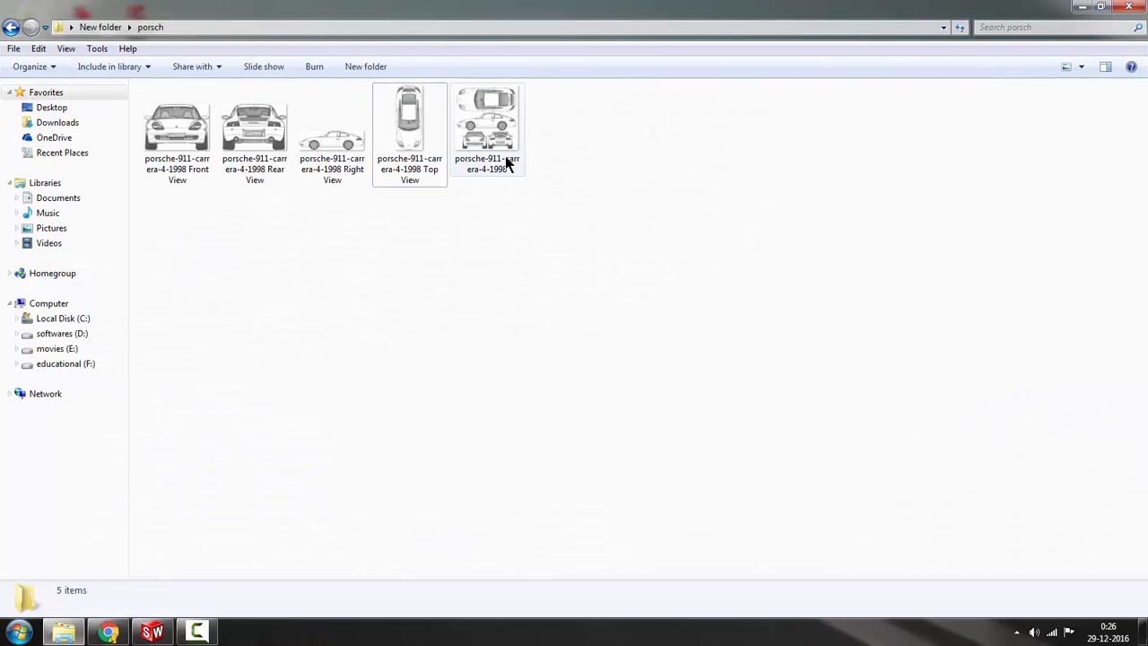
- View the combined blueprint image porsche-911-carrera-4-1998 from the porsch folder and close it again
double_click(475, 148)
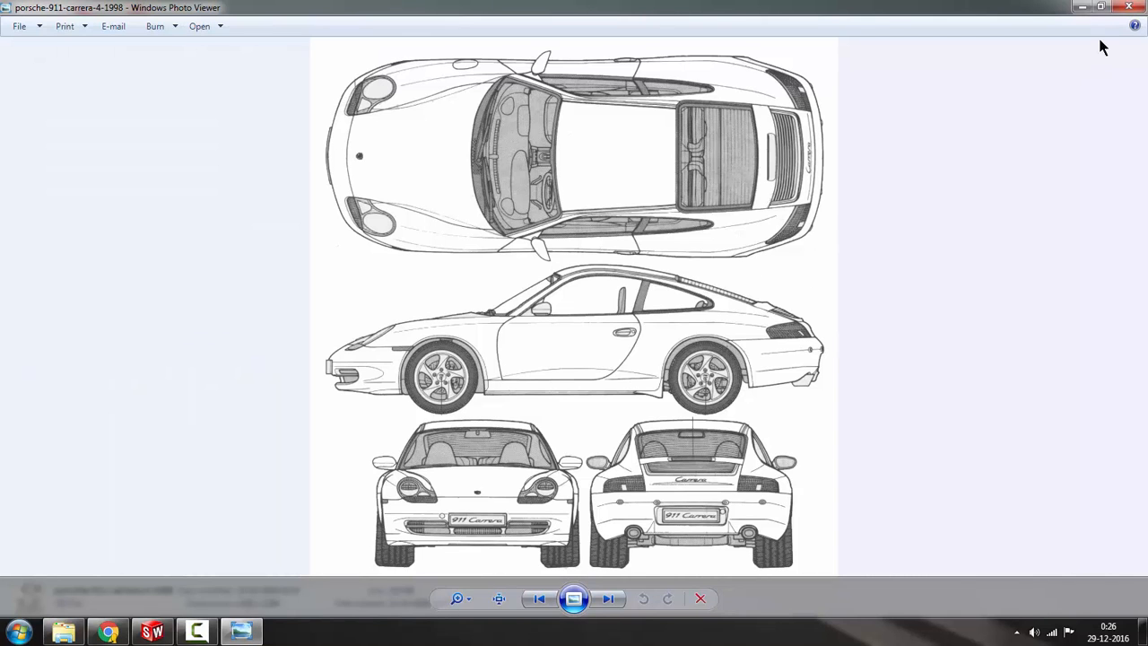
click(1128, 7)
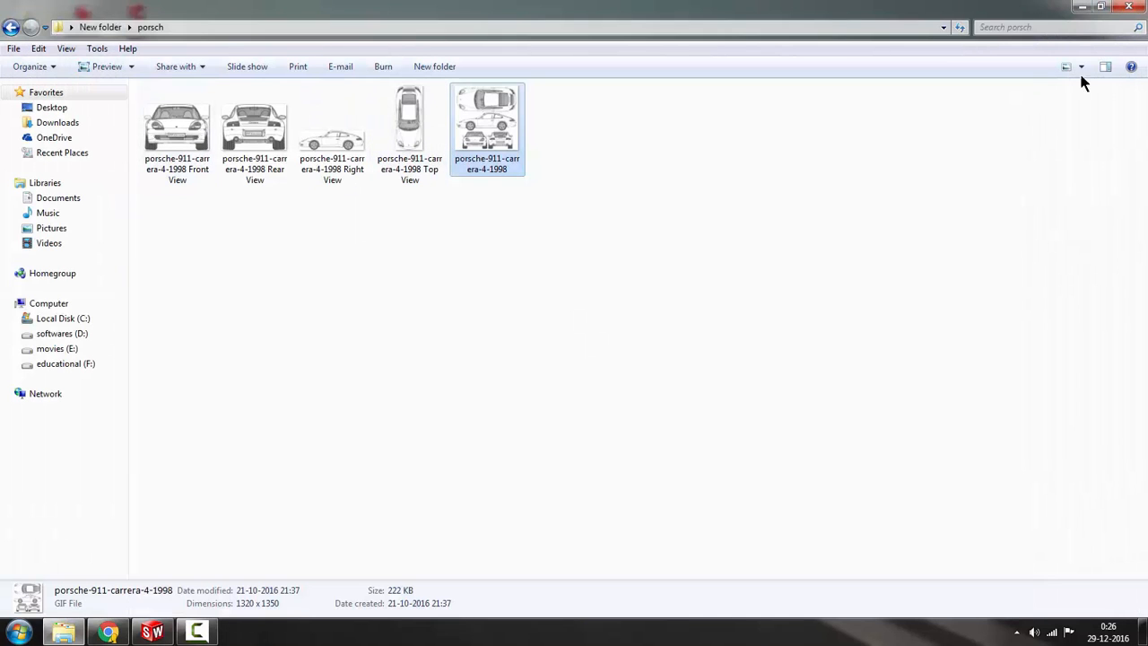
click(1083, 8)
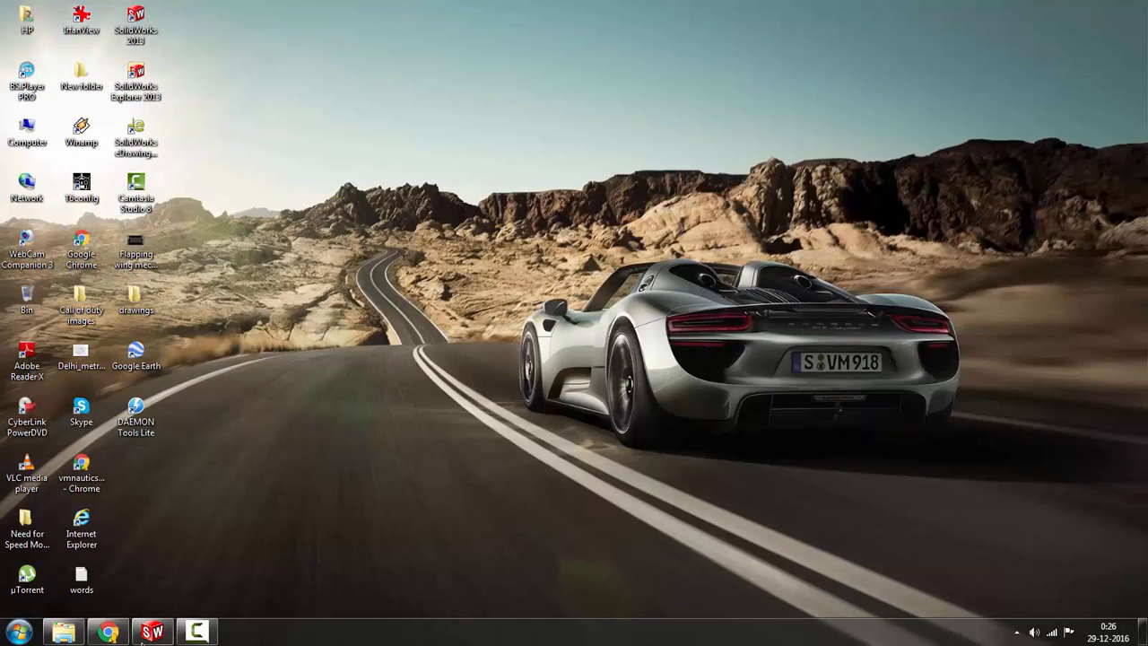
click(63, 632)
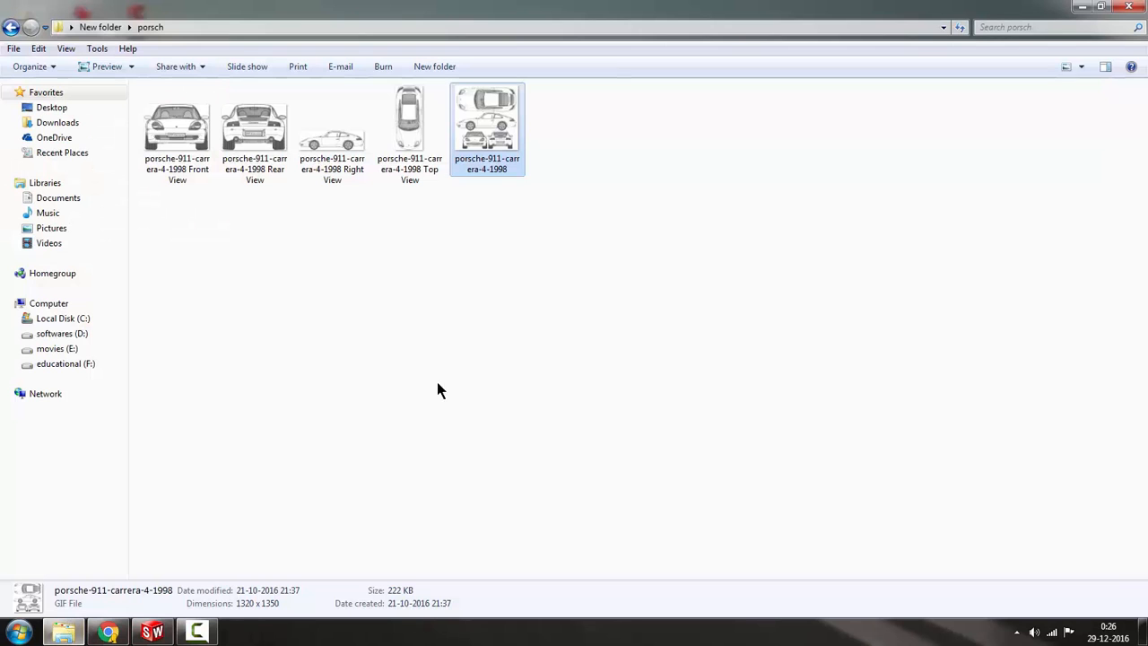
double_click(498, 160)
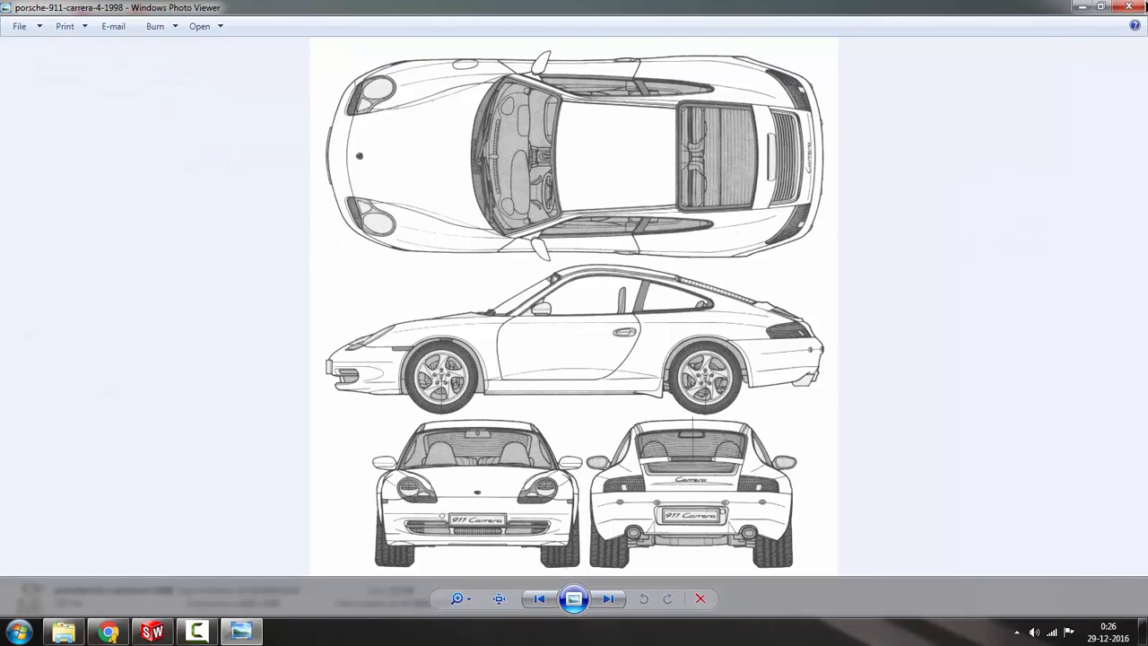
click(1129, 7)
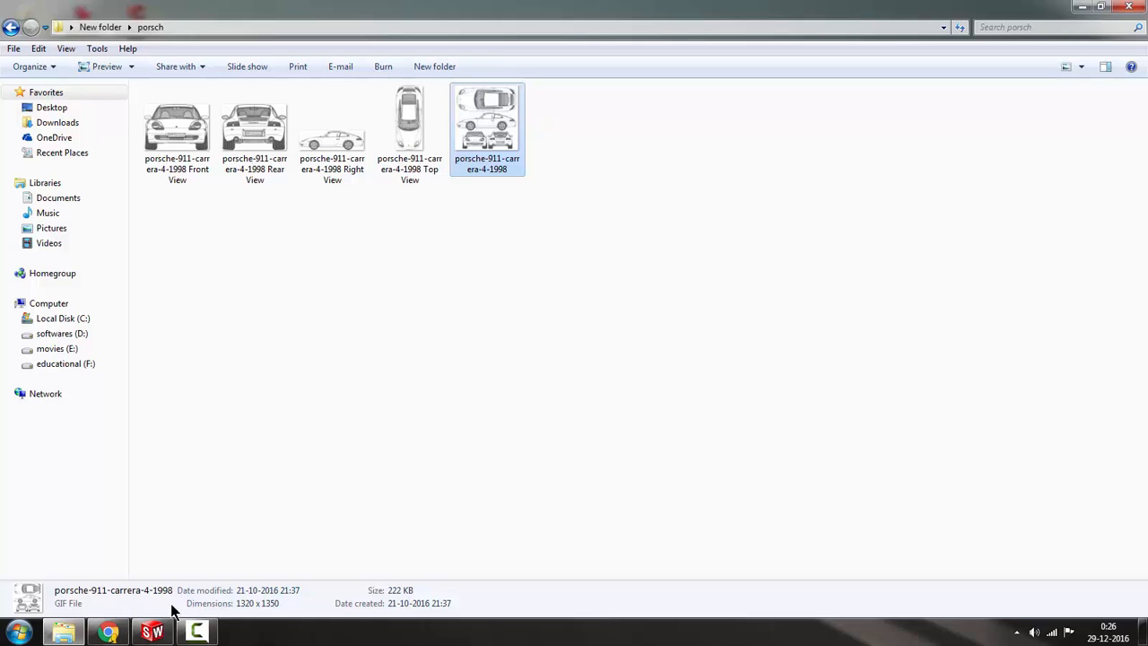
- Switch to SolidWorks, create a new part and start a sketch on the Right plane
click(151, 633)
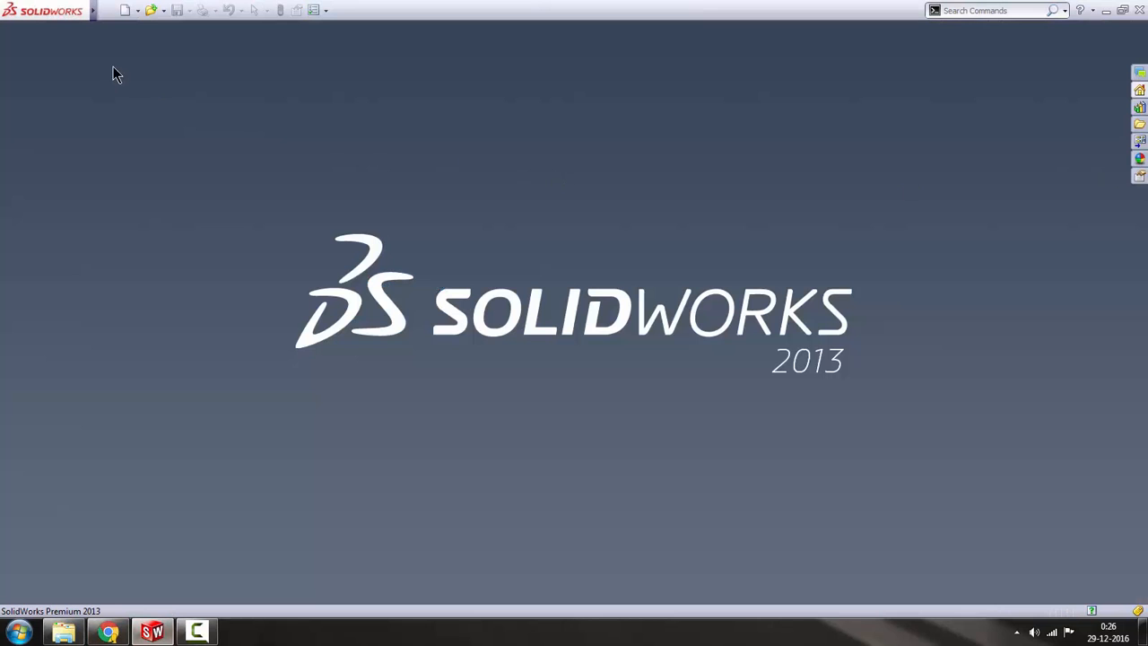
click(126, 10)
double_click(296, 215)
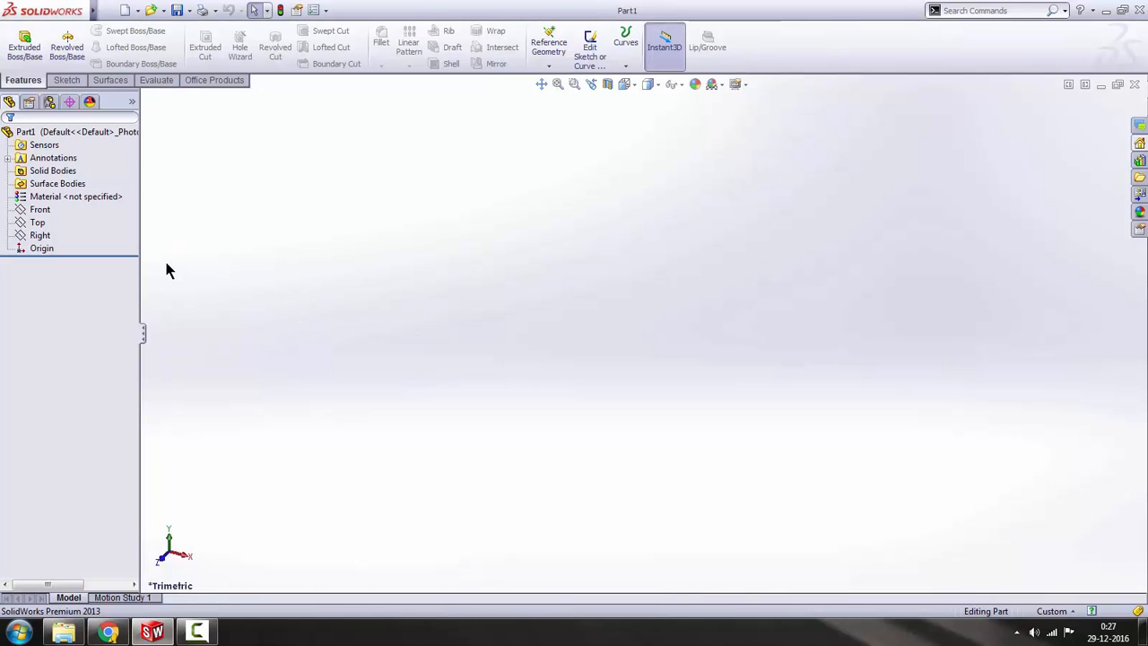
click(45, 237)
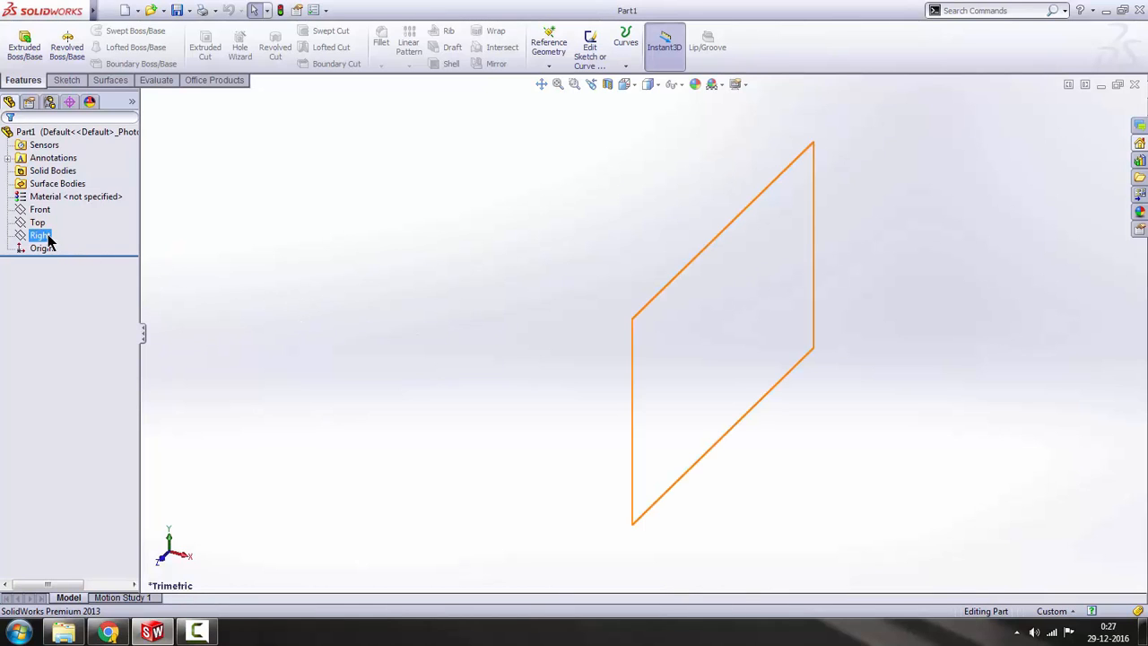
click(63, 218)
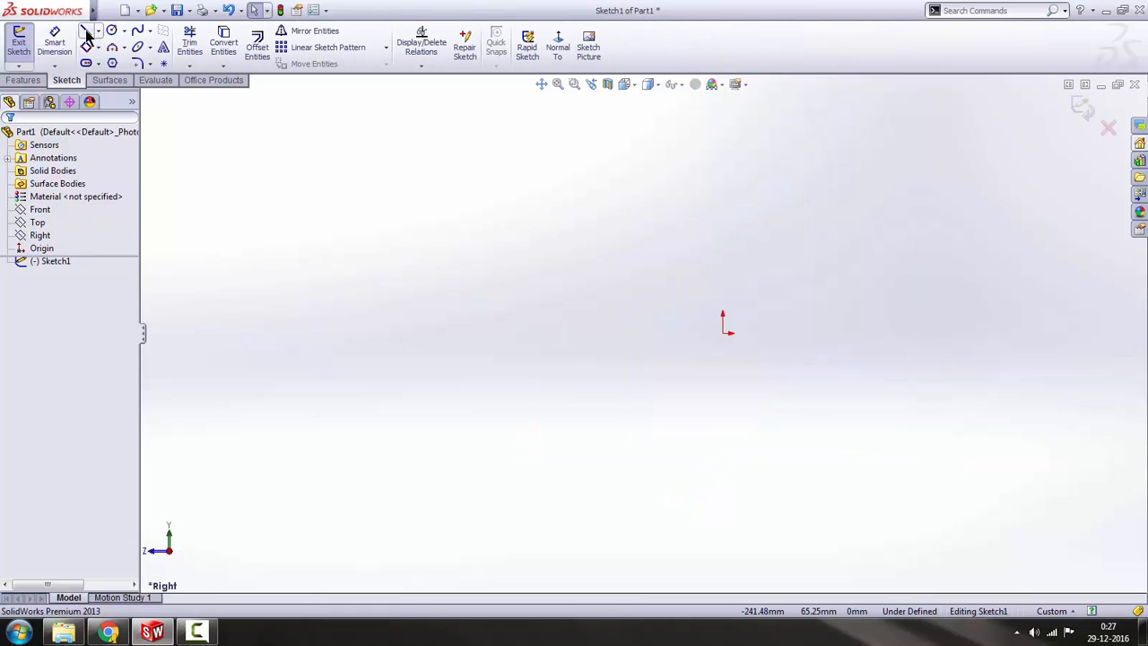
- Sketch a horizontal centerline about 159 mm long, starting at the origin
click(99, 32)
click(108, 56)
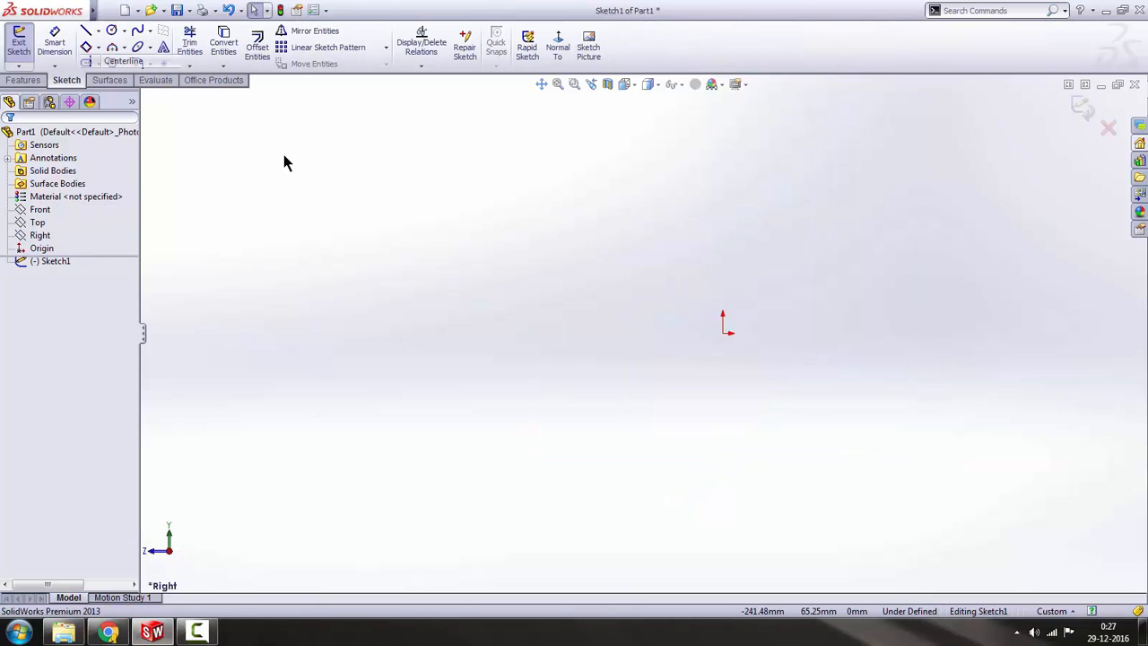
click(723, 334)
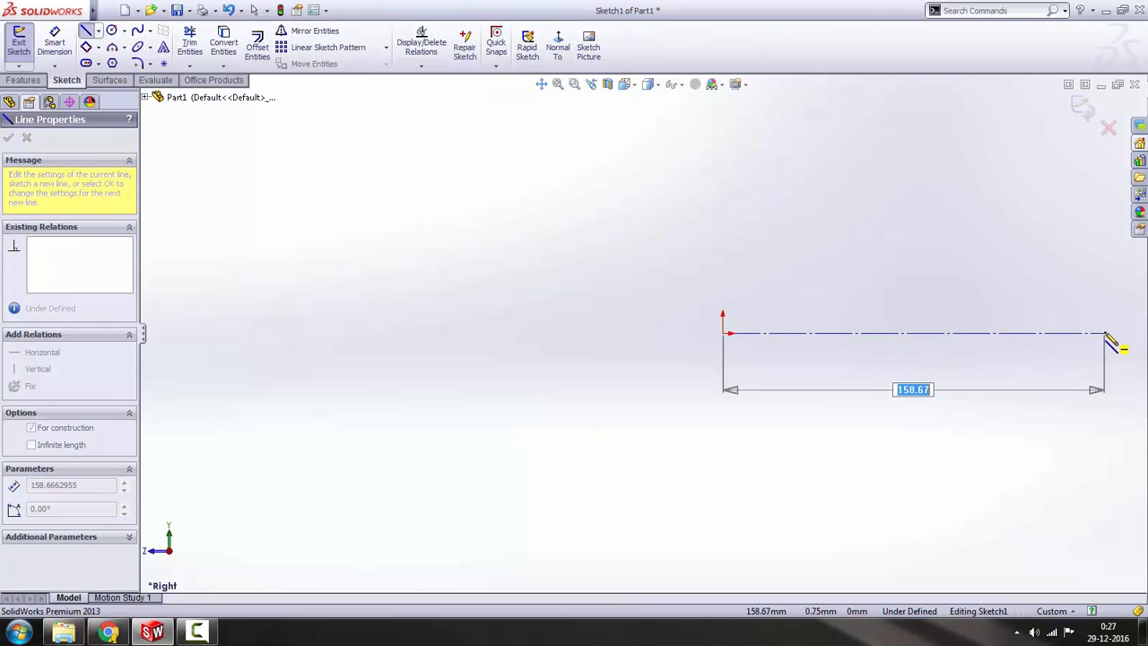
click(1105, 334)
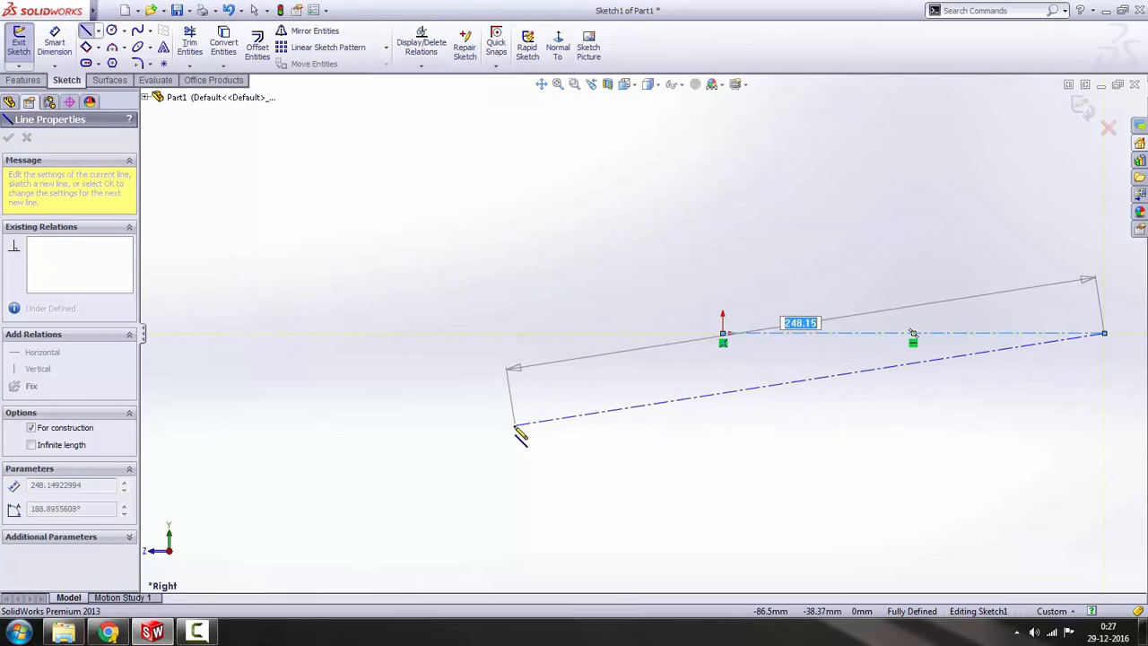
key(Escape)
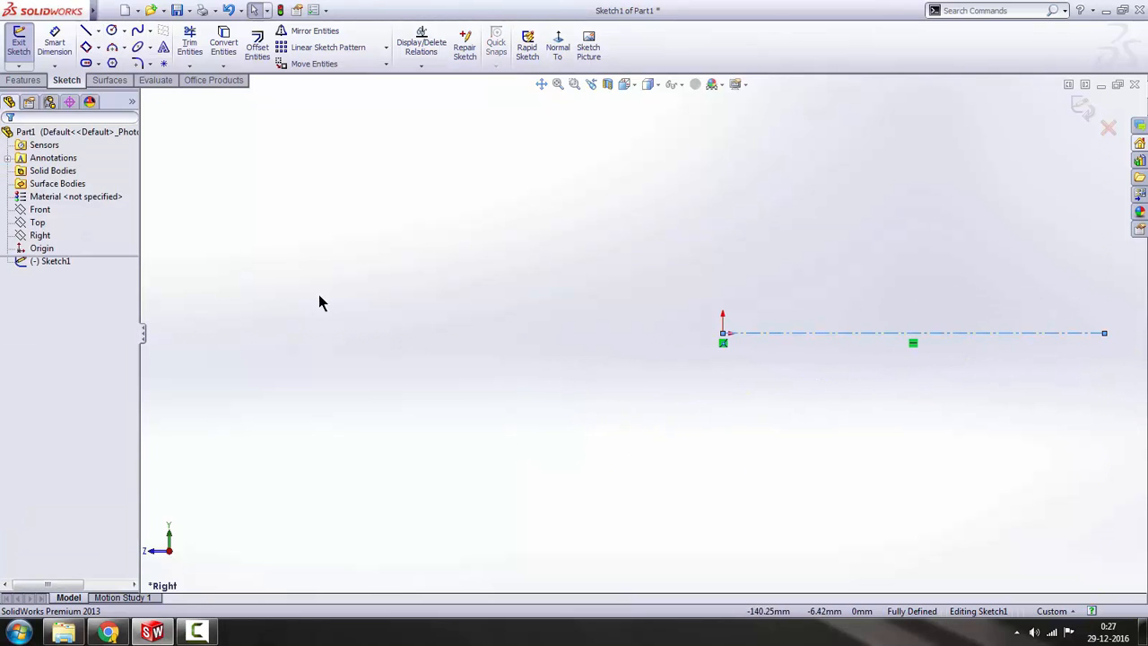
- Sketch a vertical centerline about 72 mm long upward from the origin
click(87, 34)
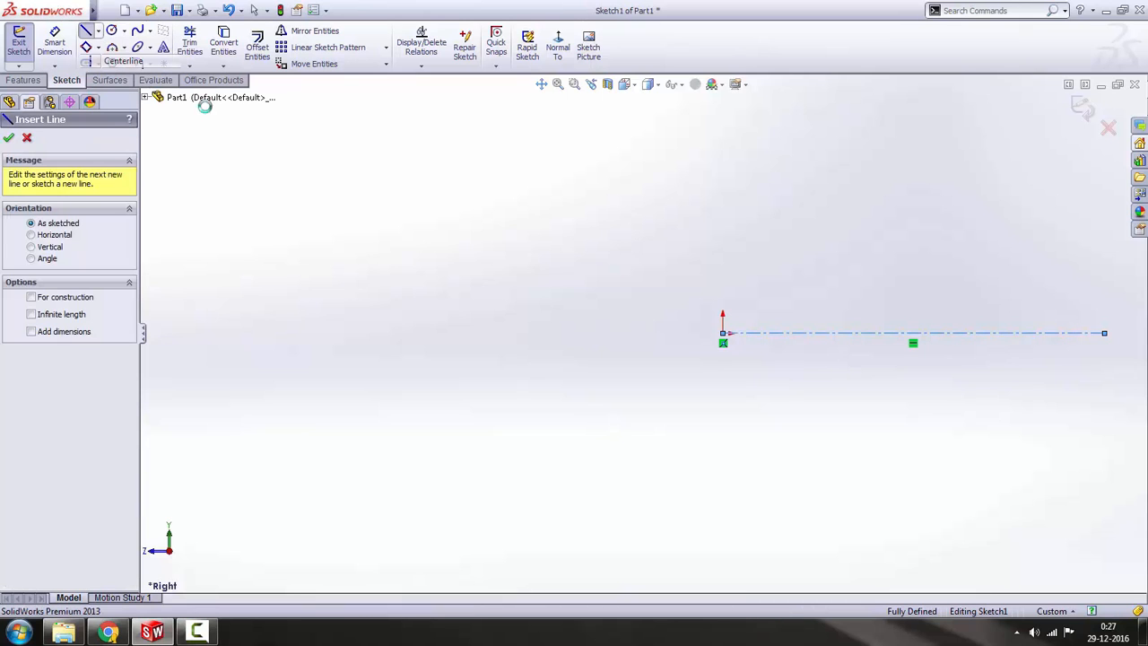
click(723, 334)
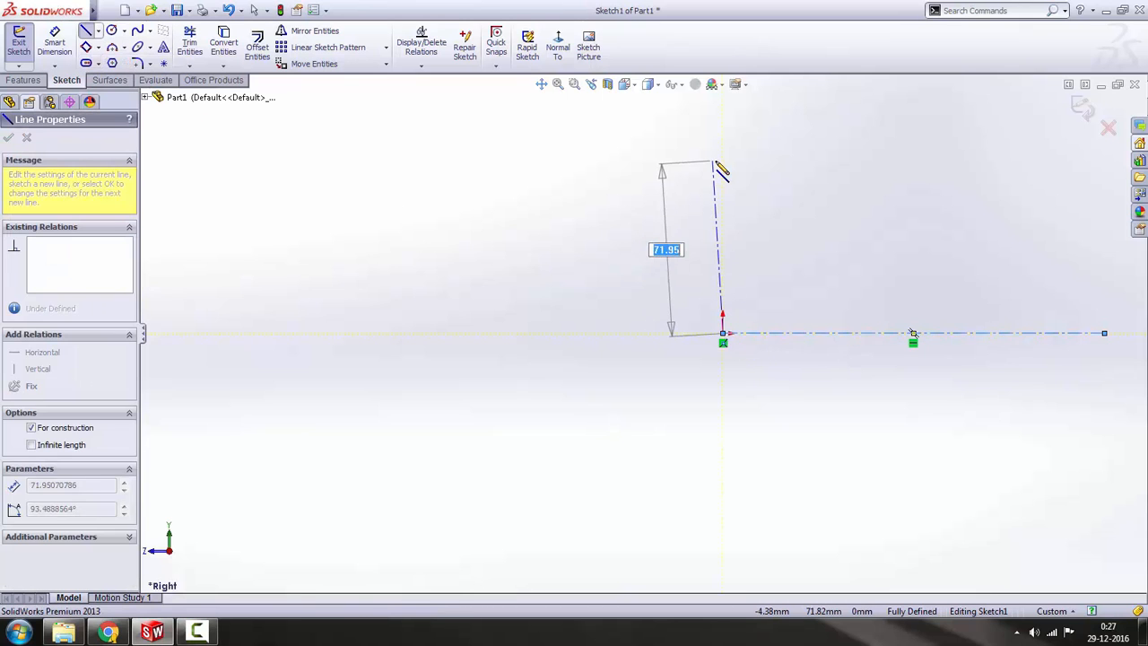
click(723, 160)
key(Escape)
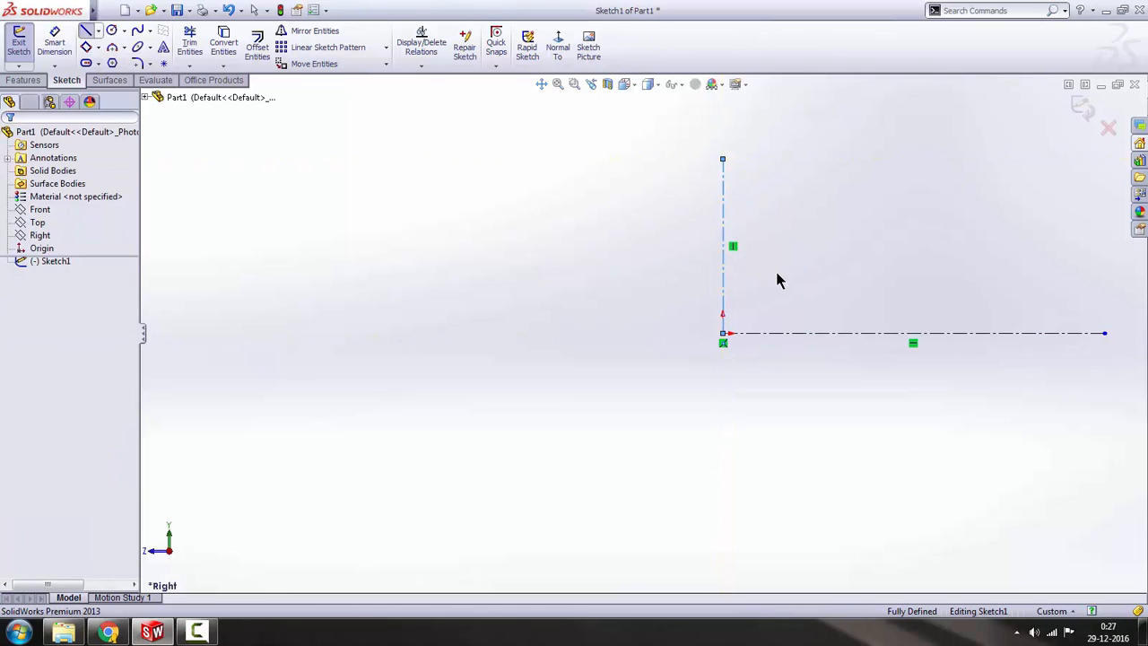
click(502, 257)
scroll(951, 277, up, 4)
scroll(1040, 241, down, 3)
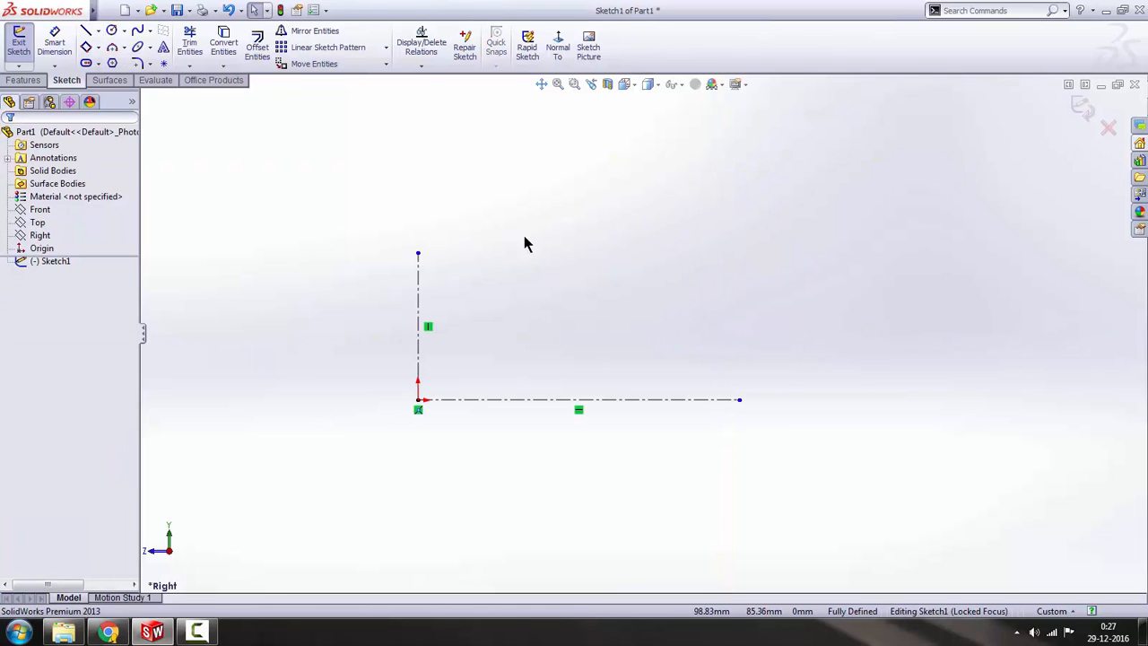
- Activate Smart Dimension and check which unit system the document uses
click(55, 49)
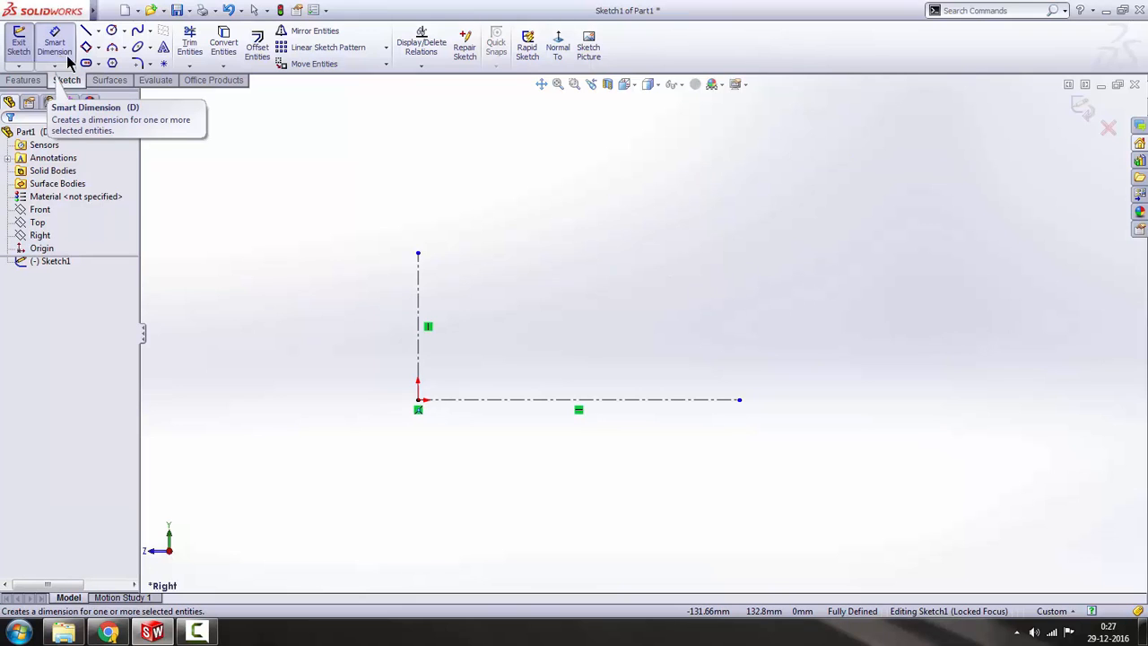
click(545, 400)
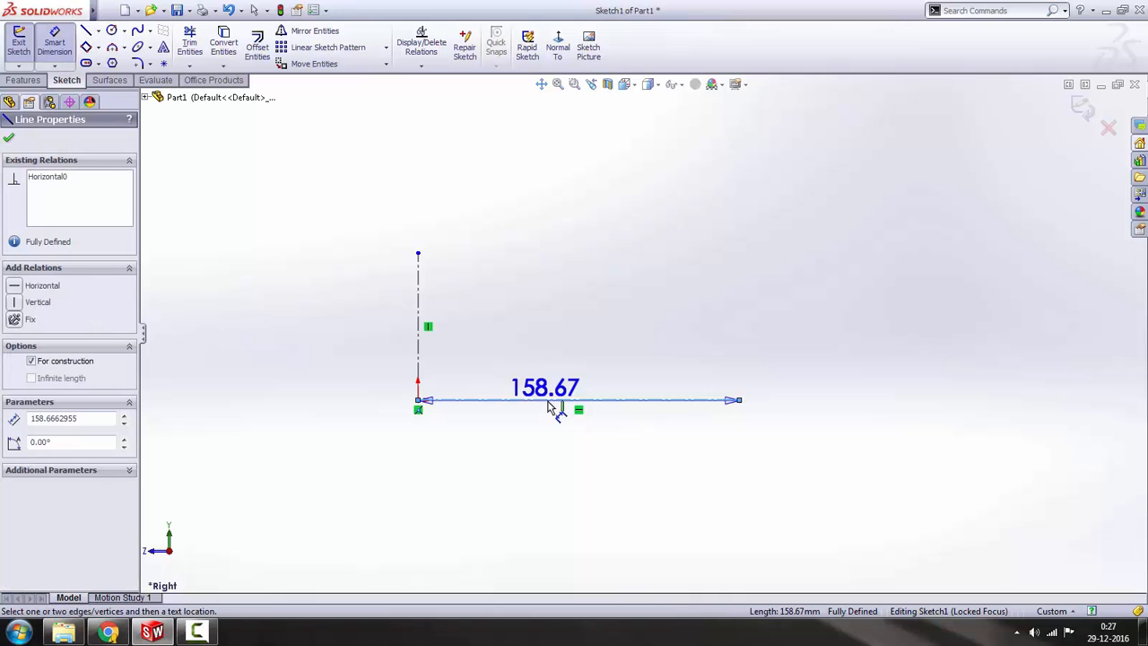
key(Escape)
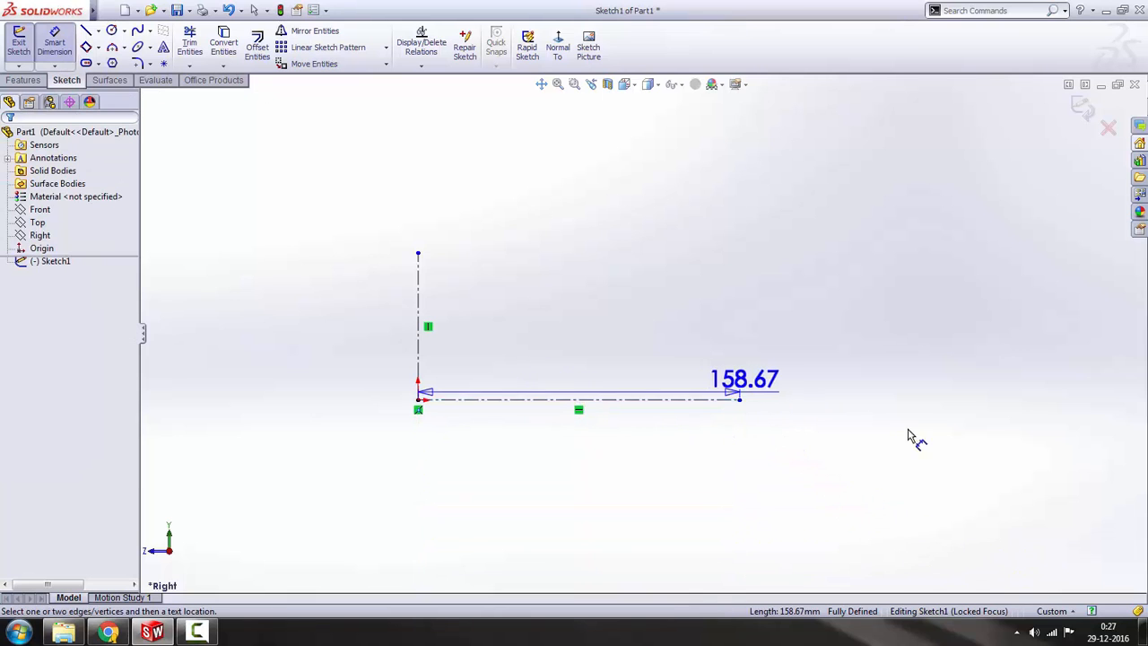
click(1052, 610)
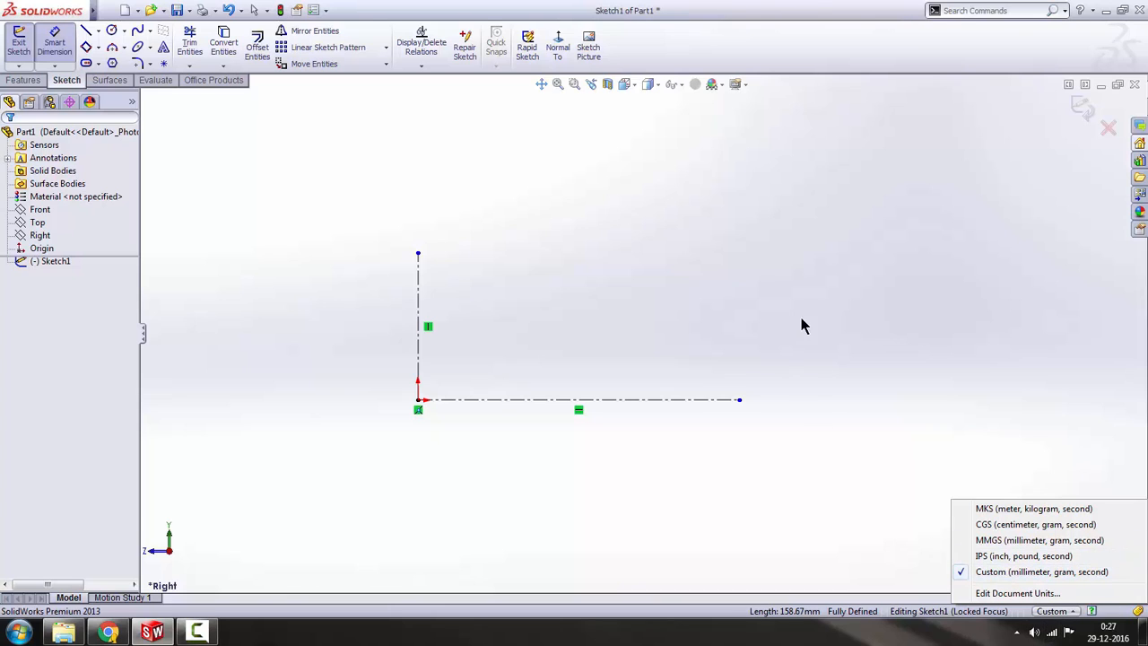
click(798, 255)
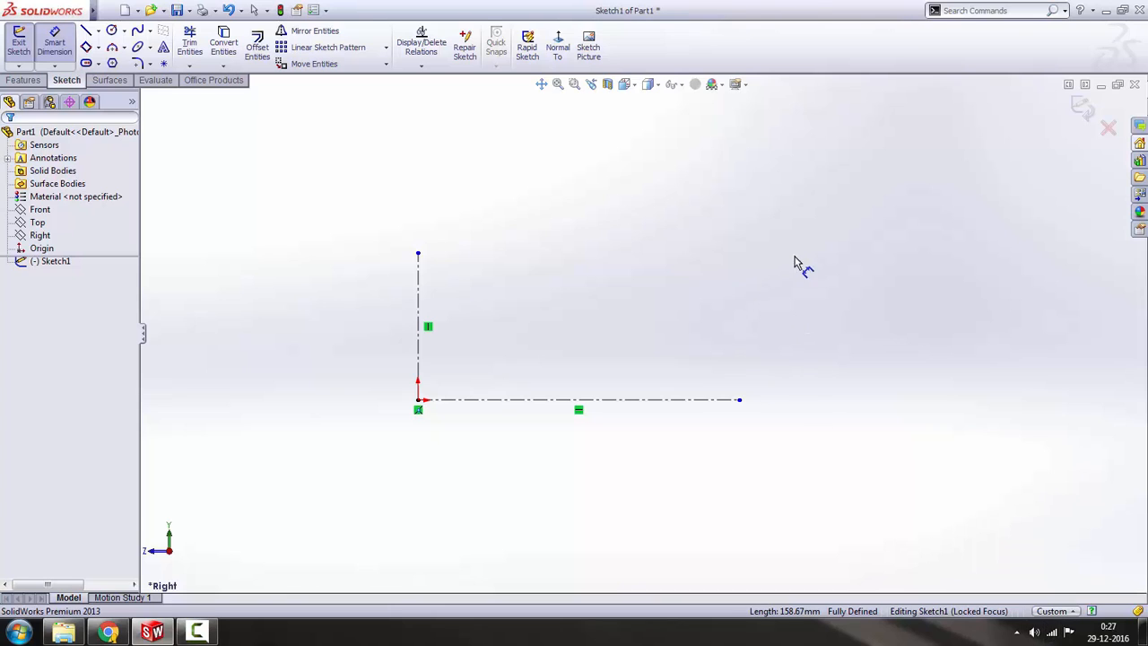
- Dimension the horizontal centerline below it and set its length to 4432 mm
click(512, 399)
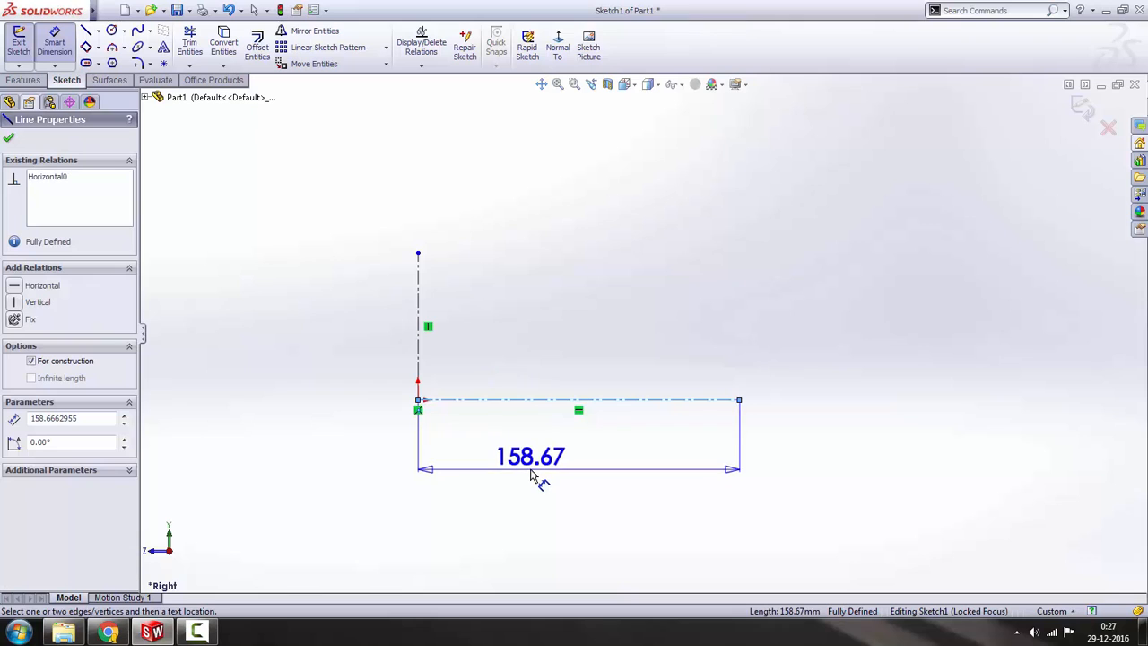
click(531, 475)
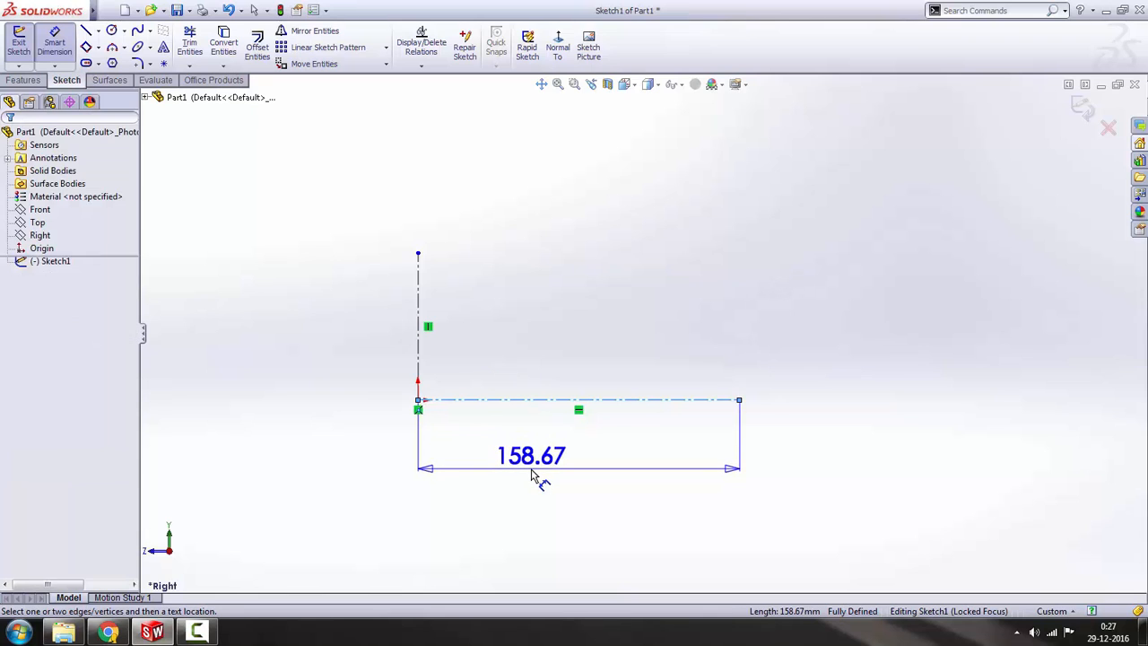
text(44)
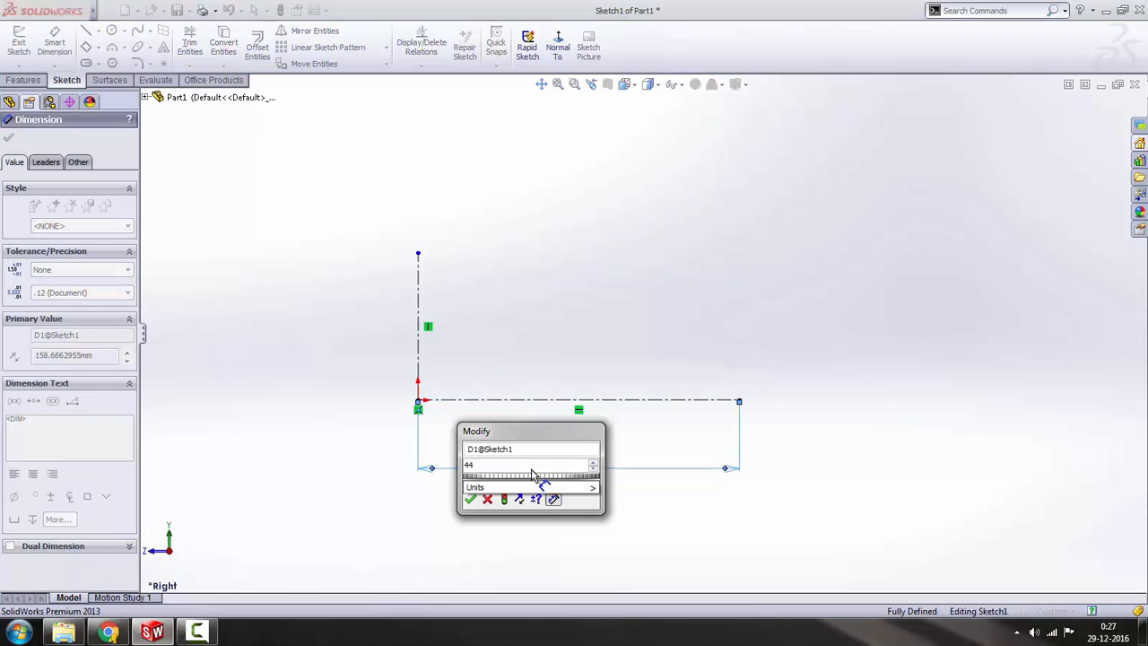
text(32)
key(Return)
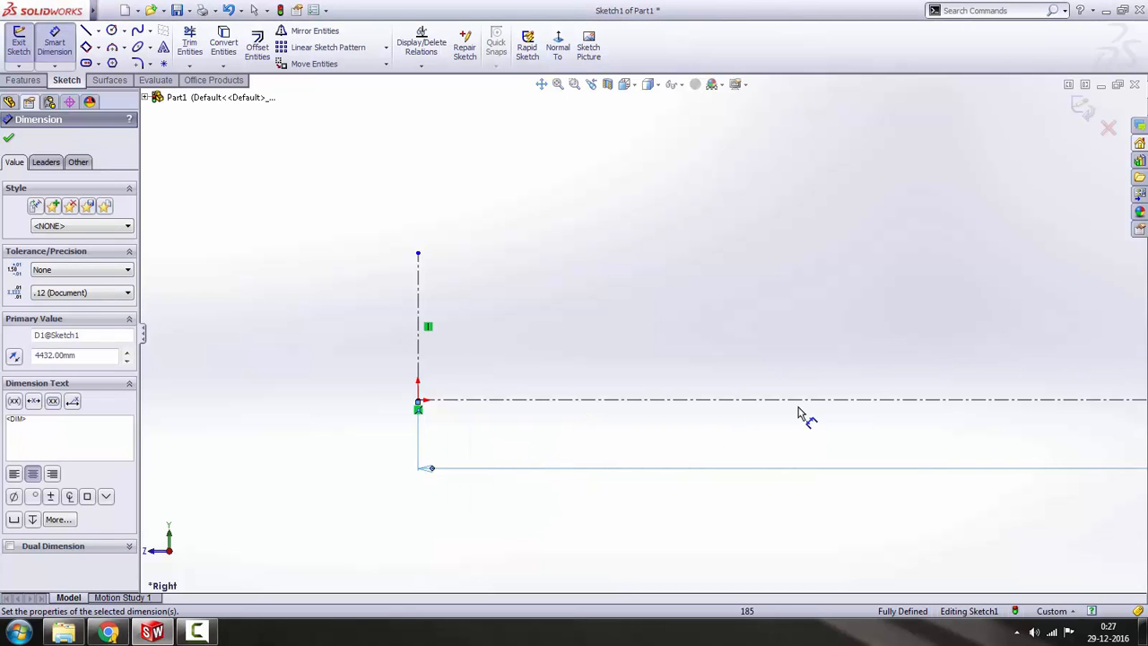
scroll(820, 379, up, 5)
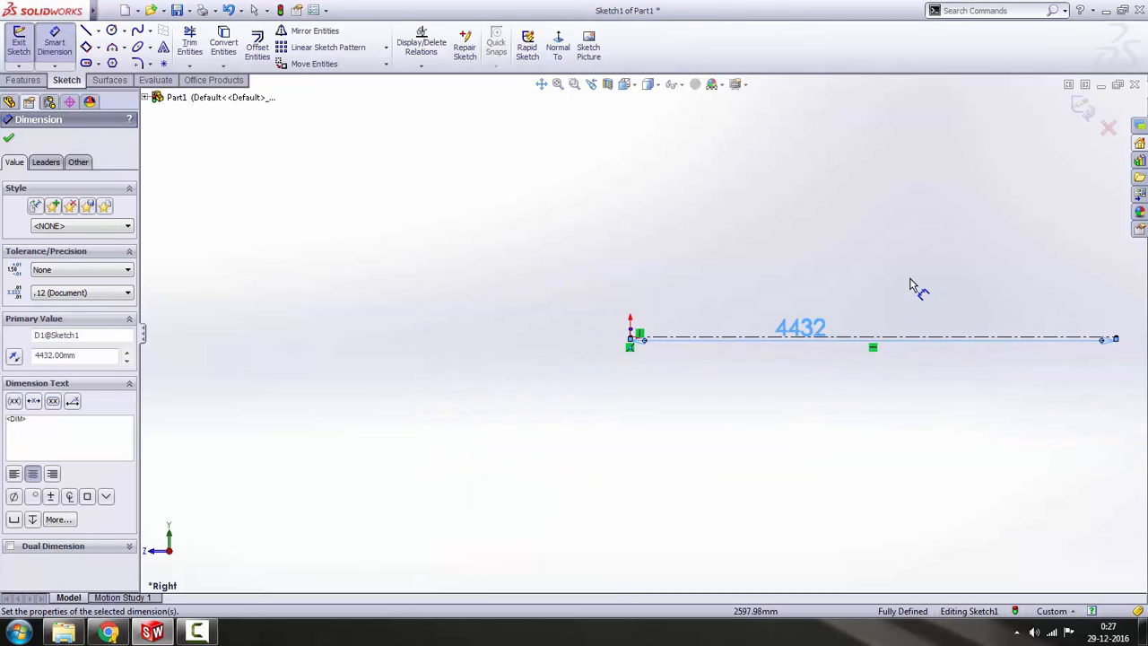
scroll(649, 302, down, 4)
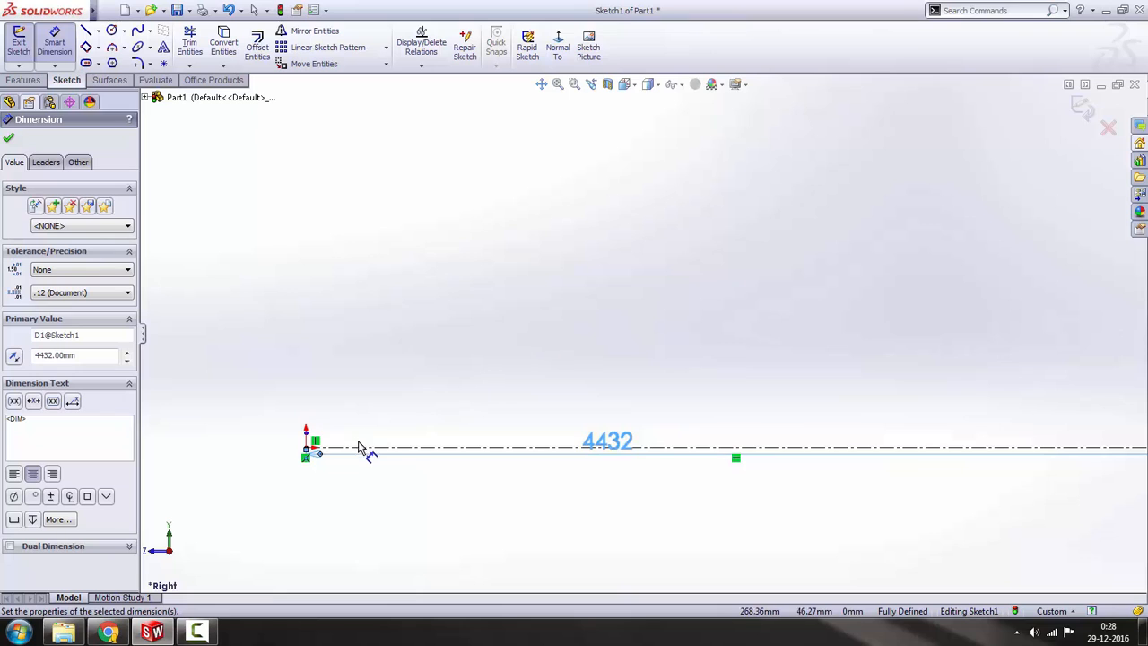
- Dimension the vertical centerline on its outer side and set its length to 1306 mm
scroll(376, 418, down, 5)
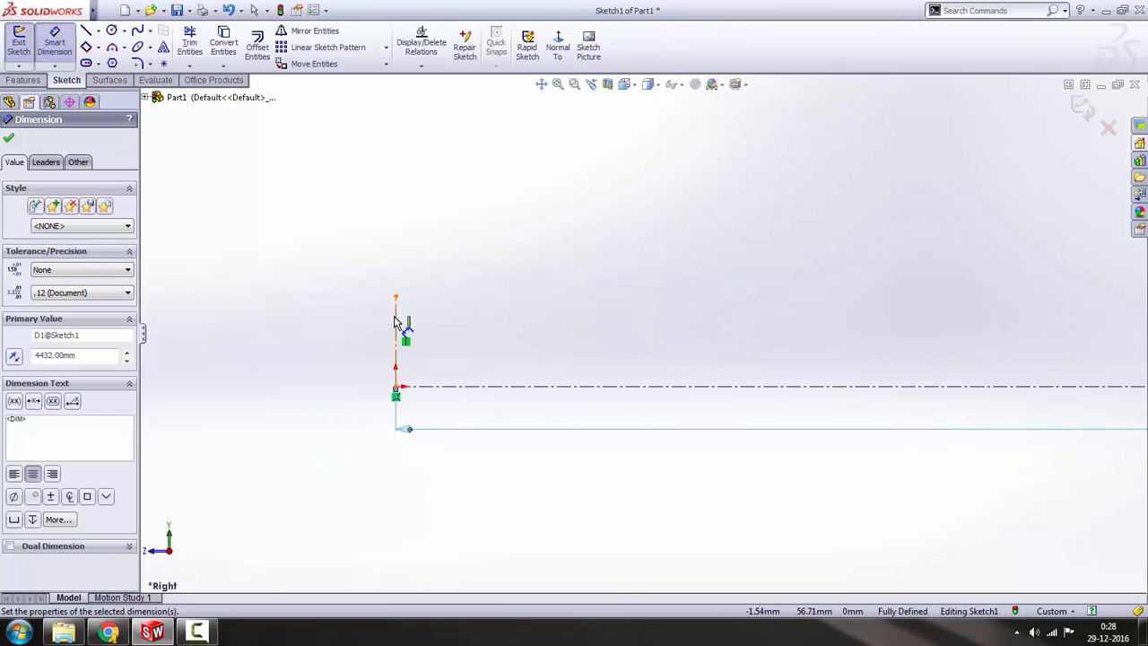
click(336, 331)
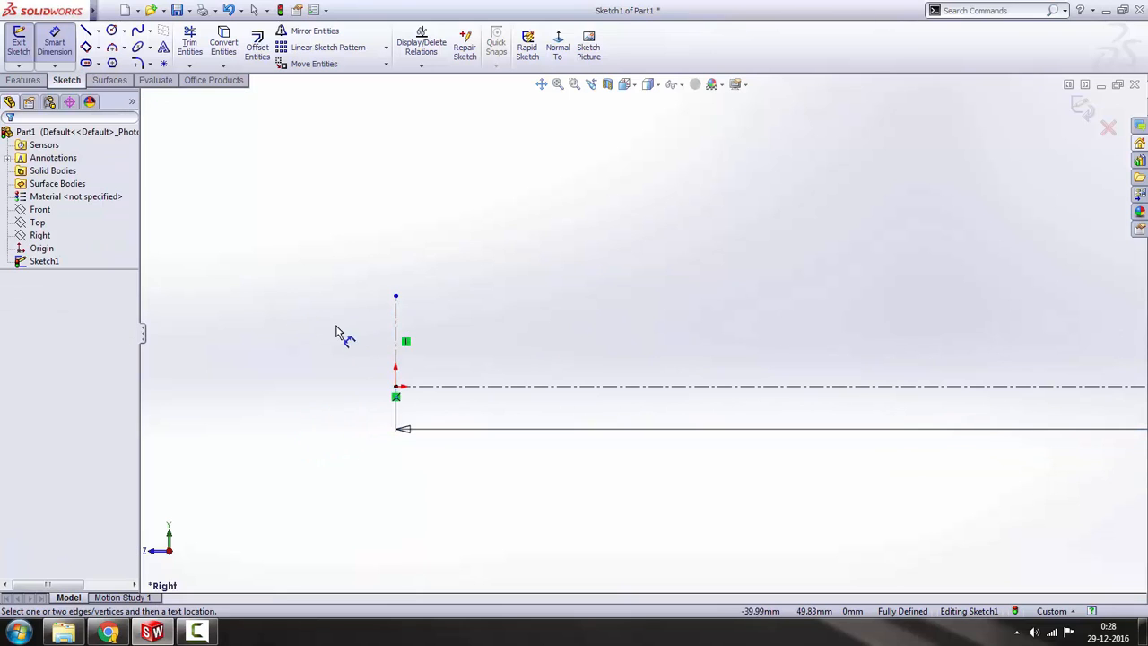
click(396, 328)
click(292, 339)
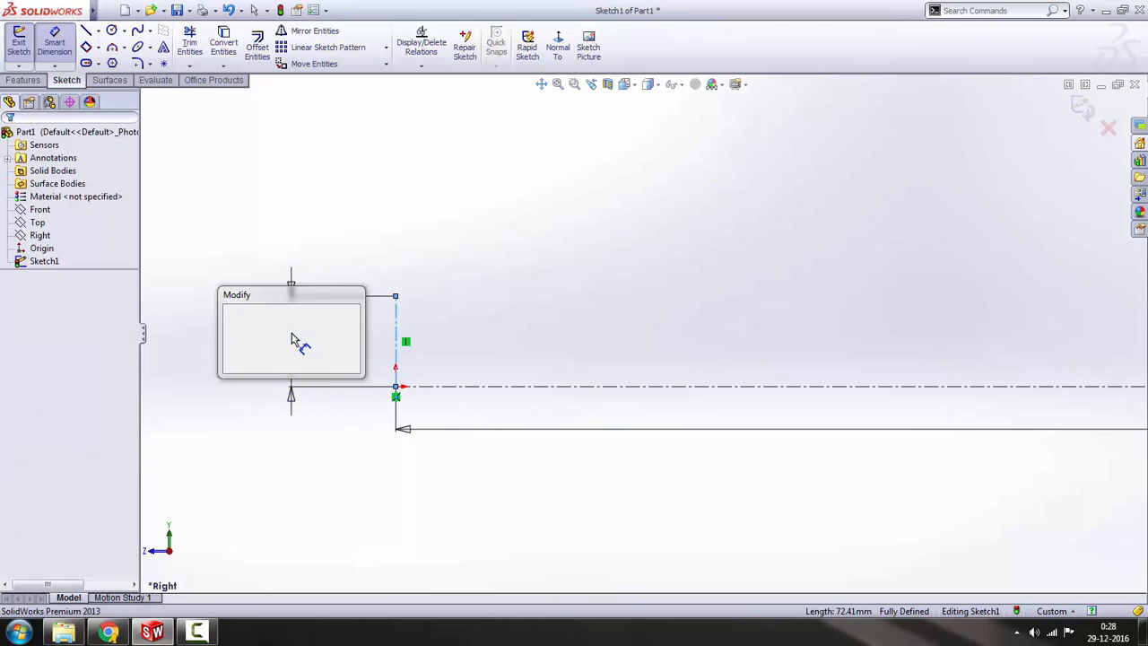
text(1)
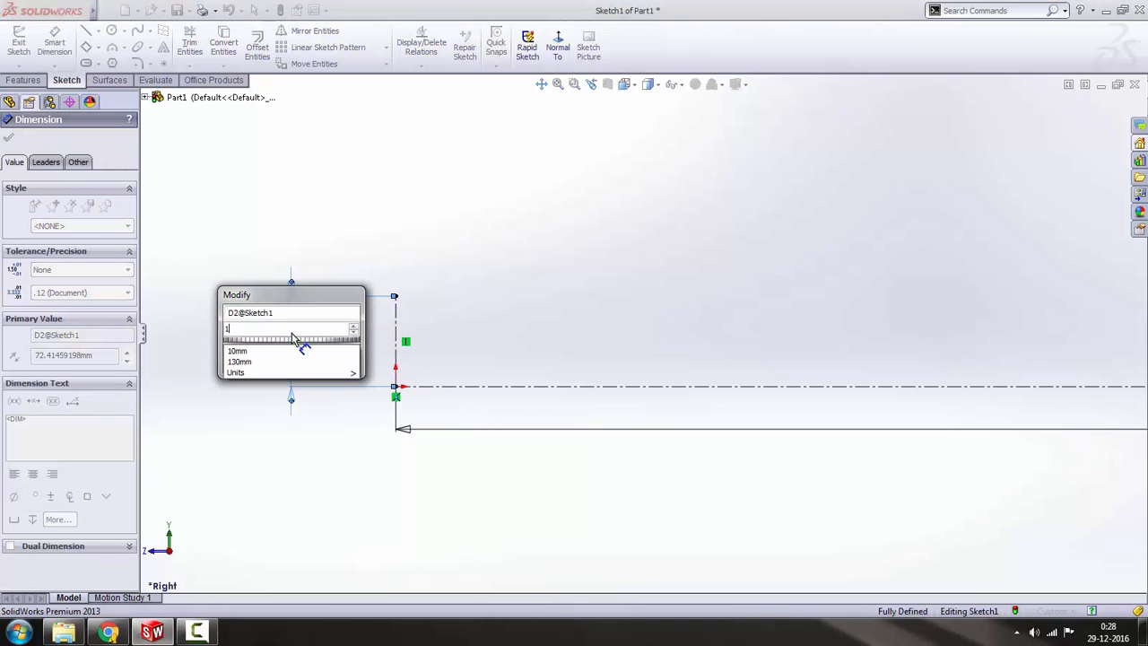
text(306)
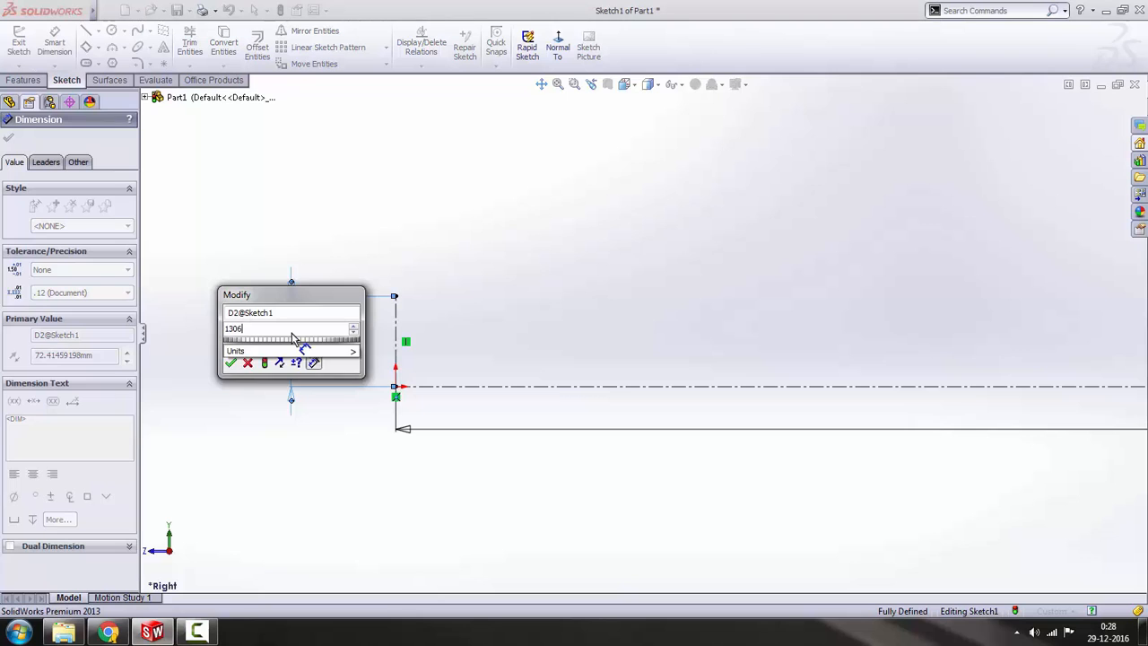
key(Return)
key(Escape)
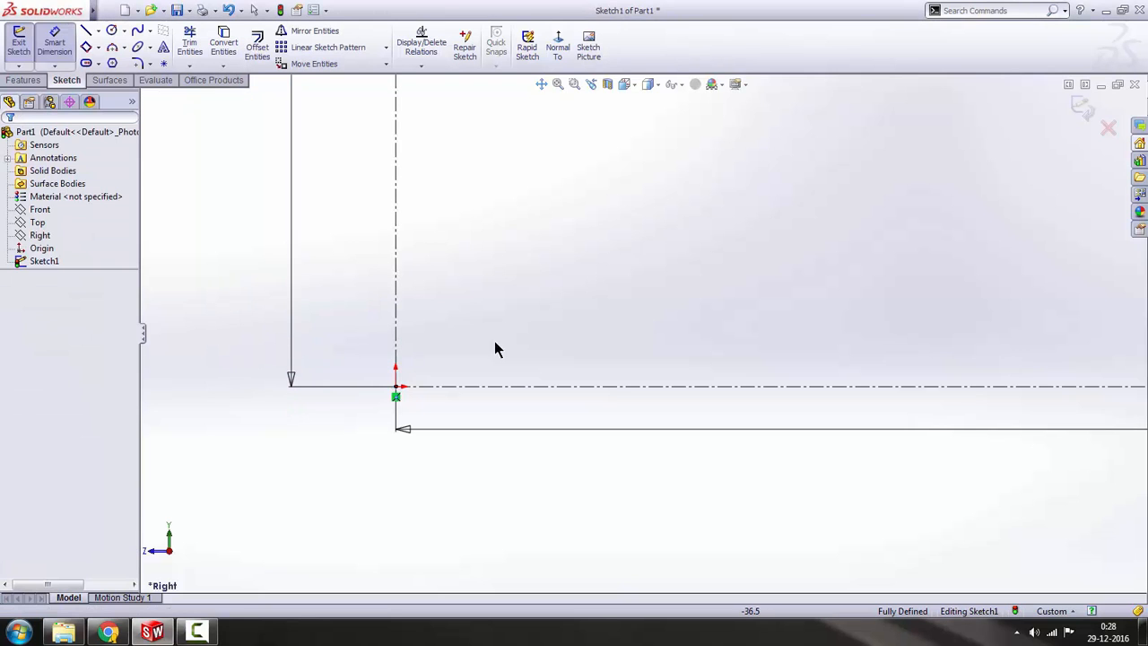
scroll(646, 322, up, 3)
scroll(667, 296, up, 6)
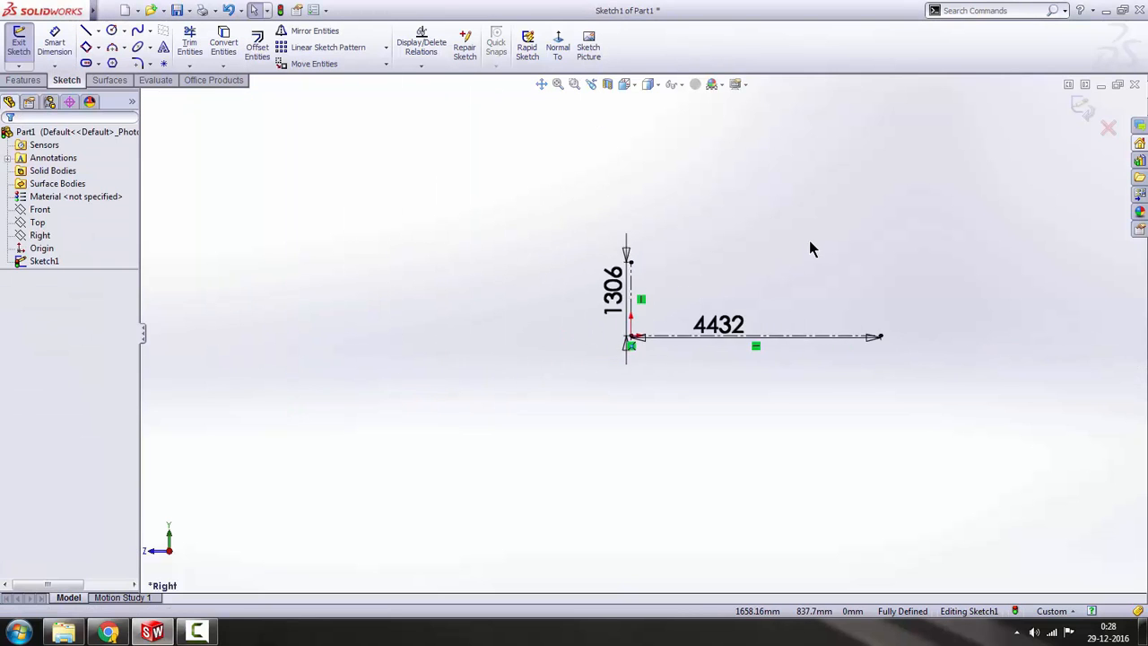
scroll(810, 248, down, 3)
scroll(506, 404, up, 2)
scroll(658, 353, down, 2)
scroll(740, 346, up, 2)
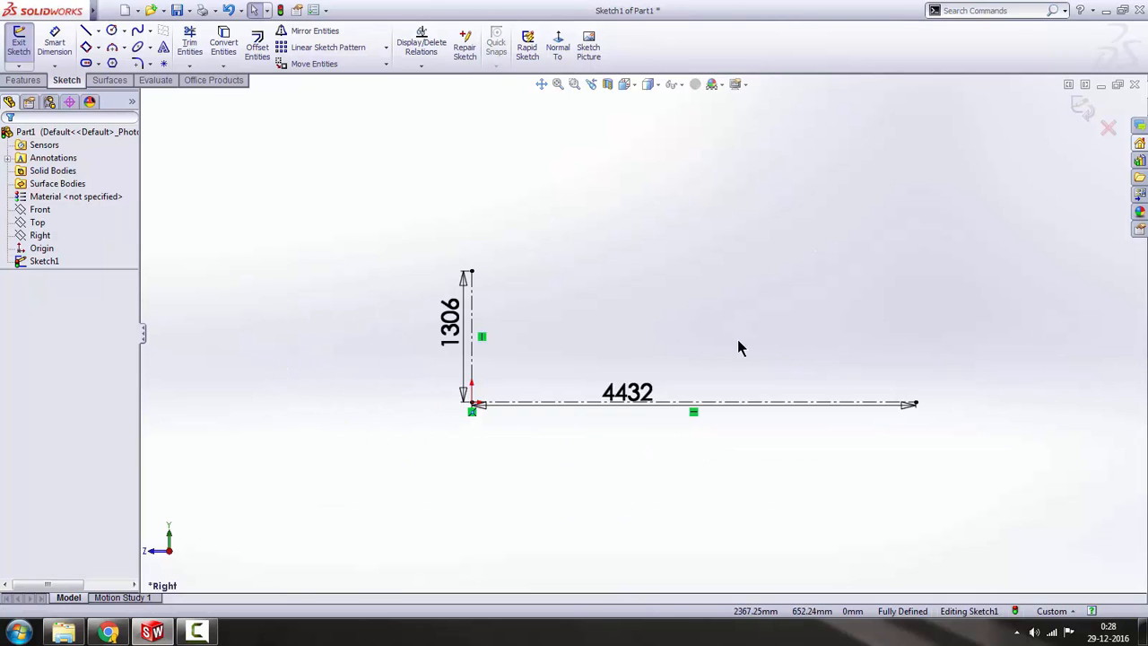
scroll(665, 308, down, 2)
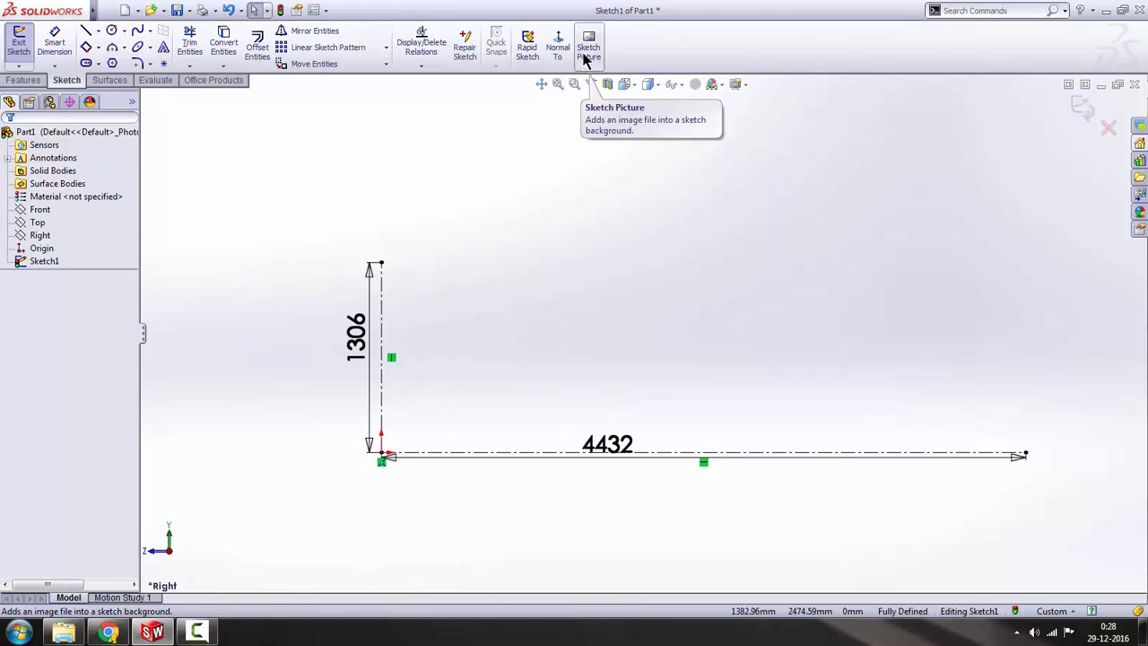
mouse_move(95, 10)
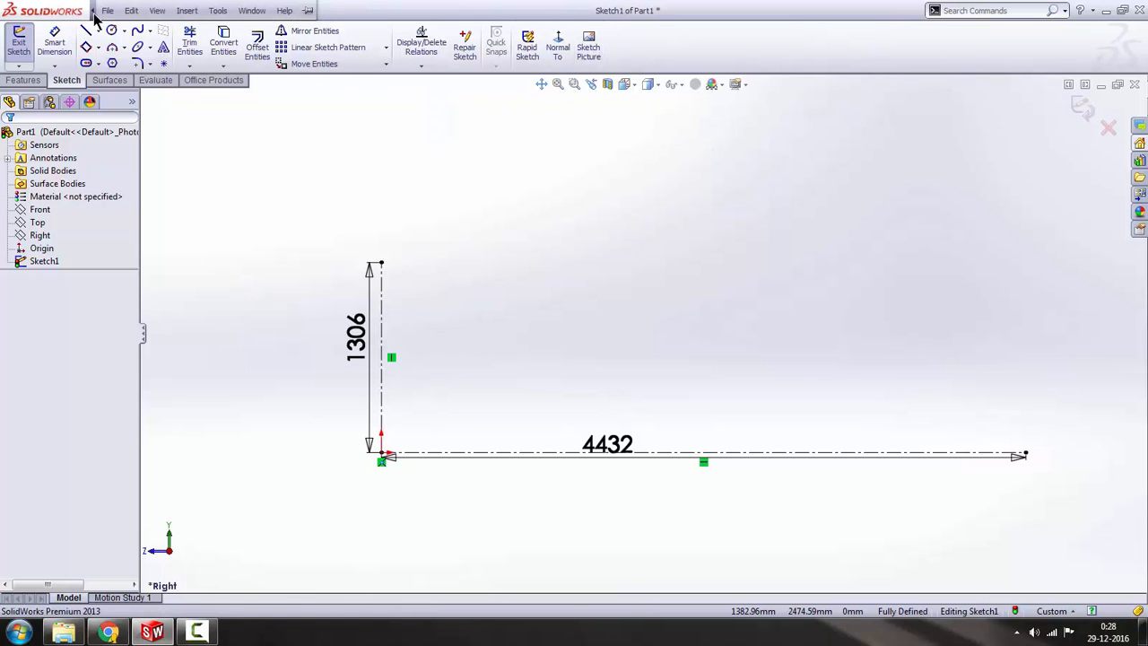
click(156, 11)
click(157, 15)
click(215, 12)
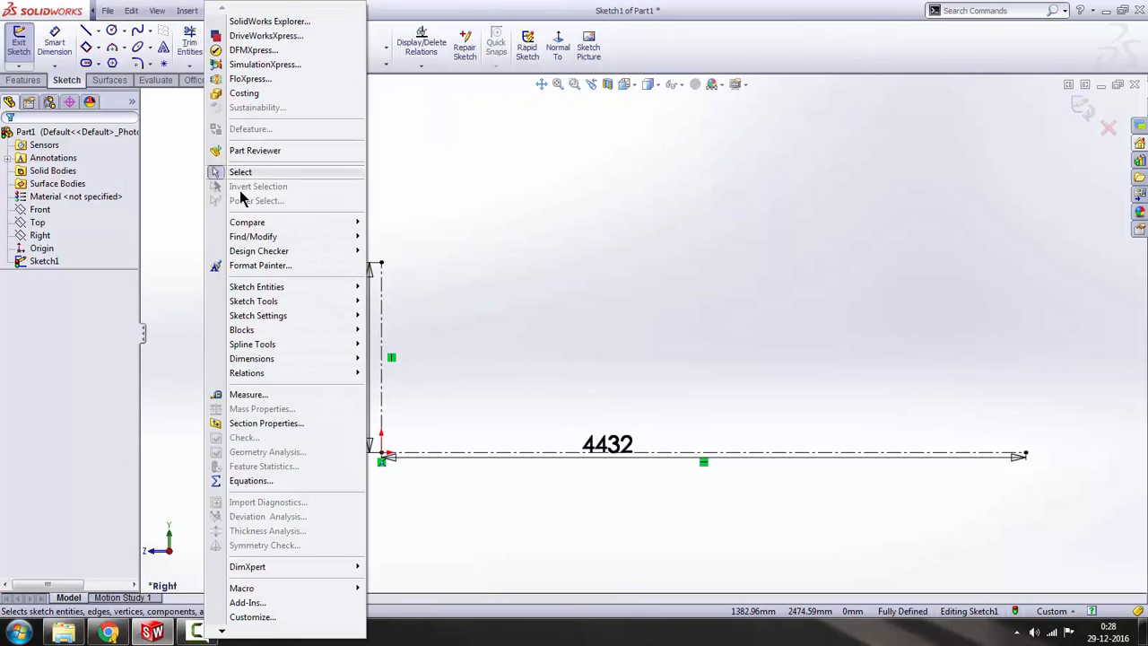
mouse_move(248, 305)
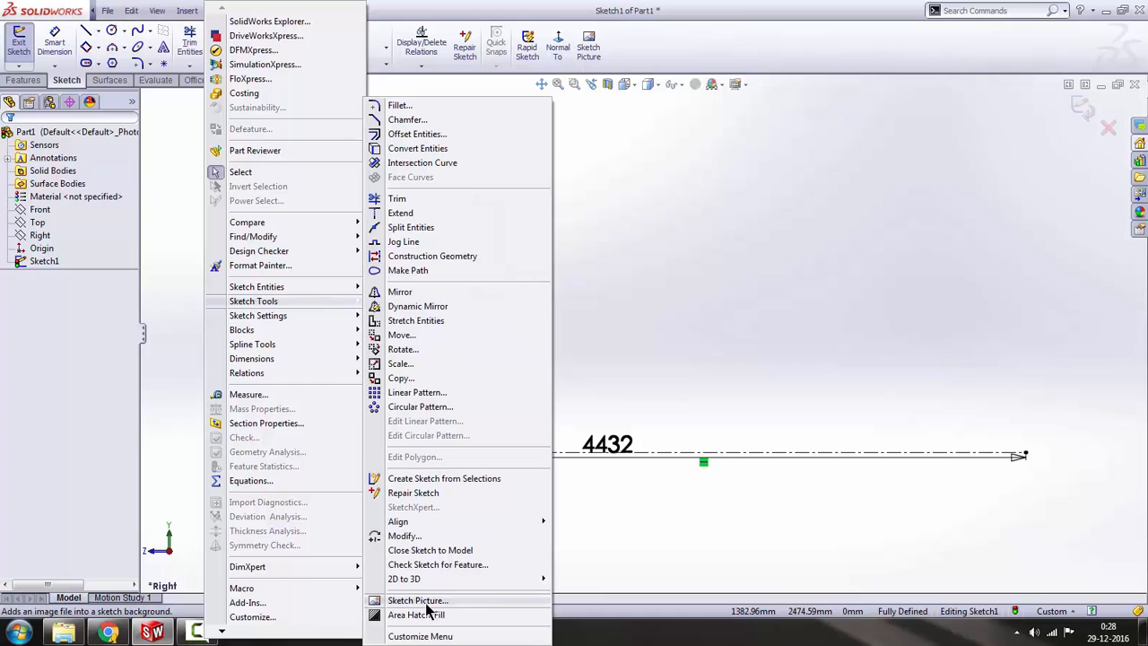
click(759, 222)
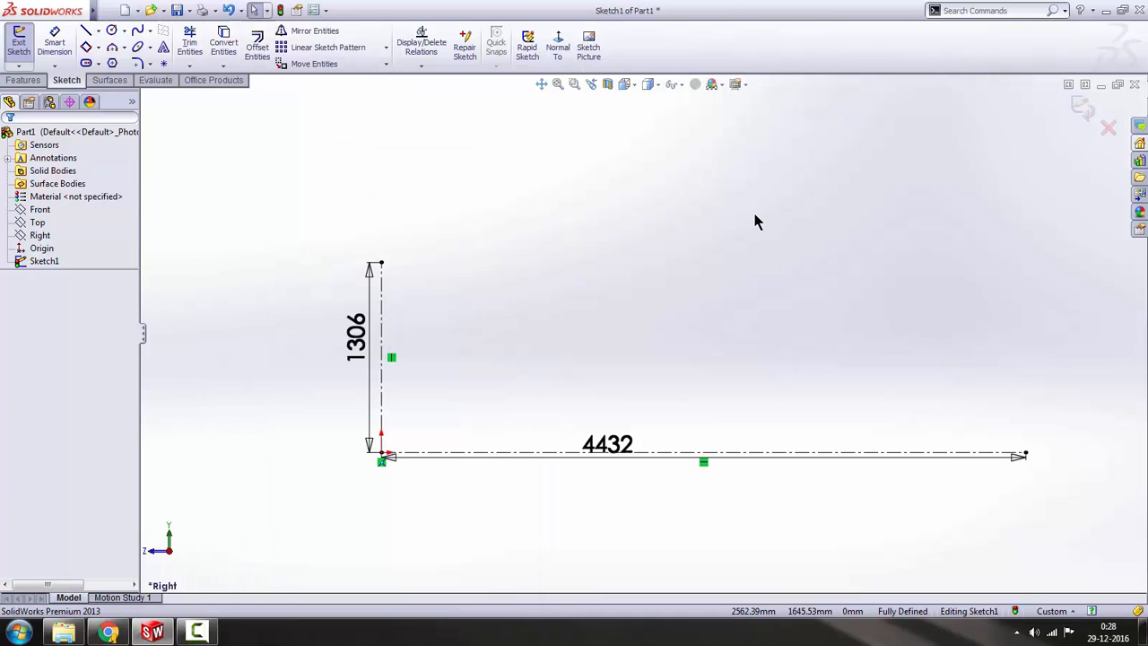
- Insert the sketch picture porsche-911-carrera-4-1998 Right View from the porsch folder and turn off its aspect ratio lock
click(588, 49)
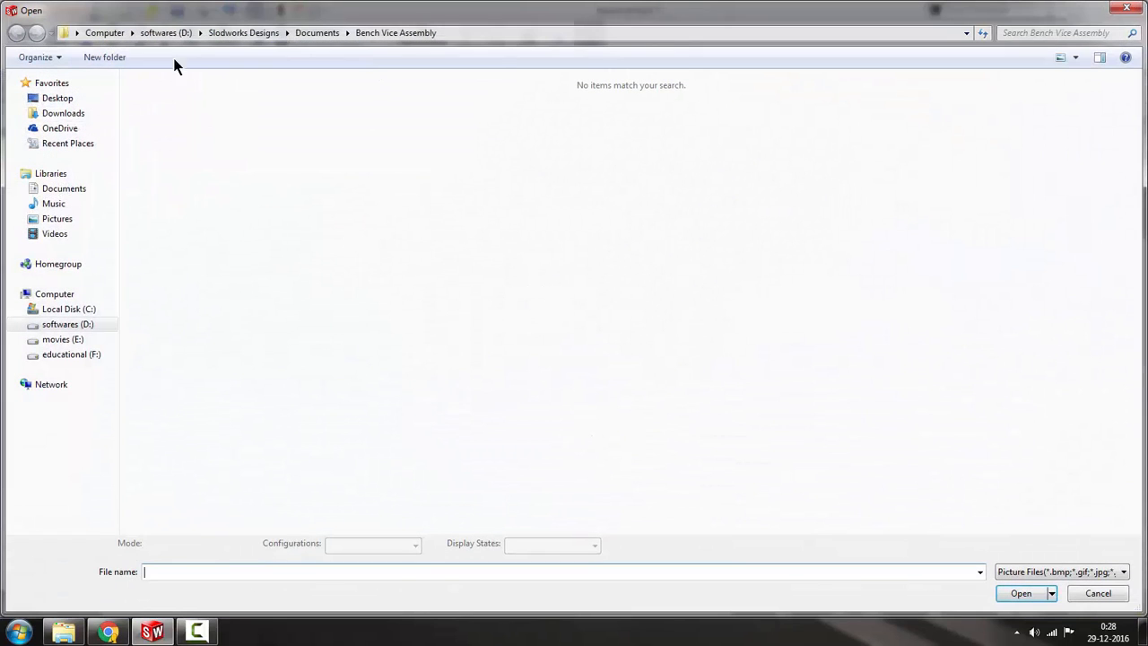
click(57, 98)
double_click(782, 134)
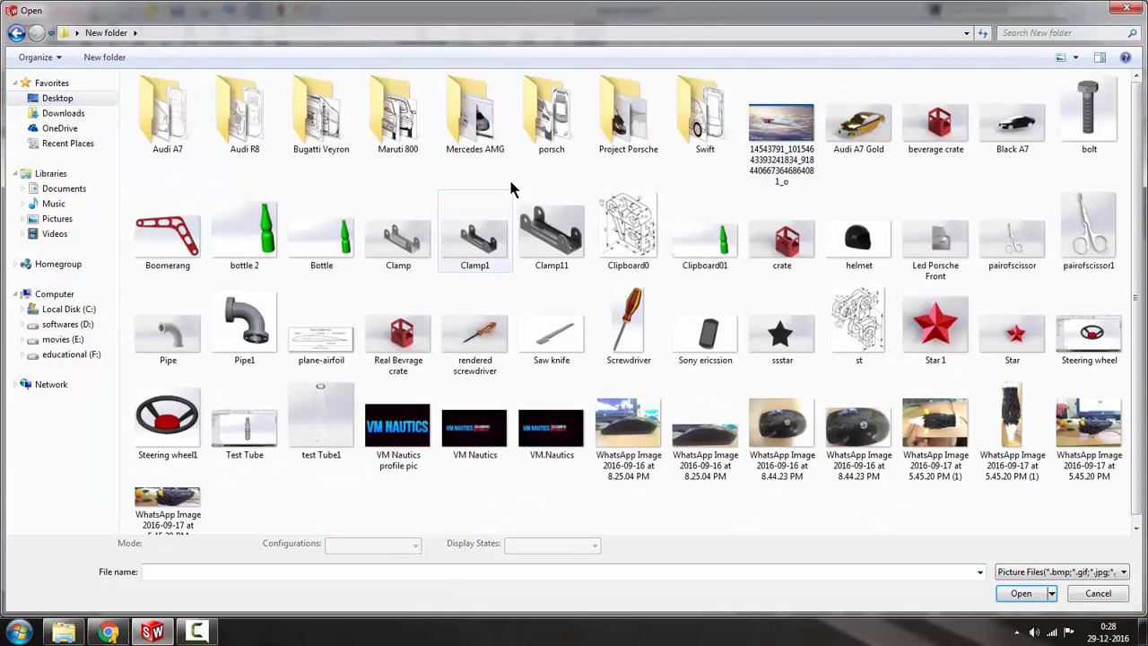
double_click(572, 134)
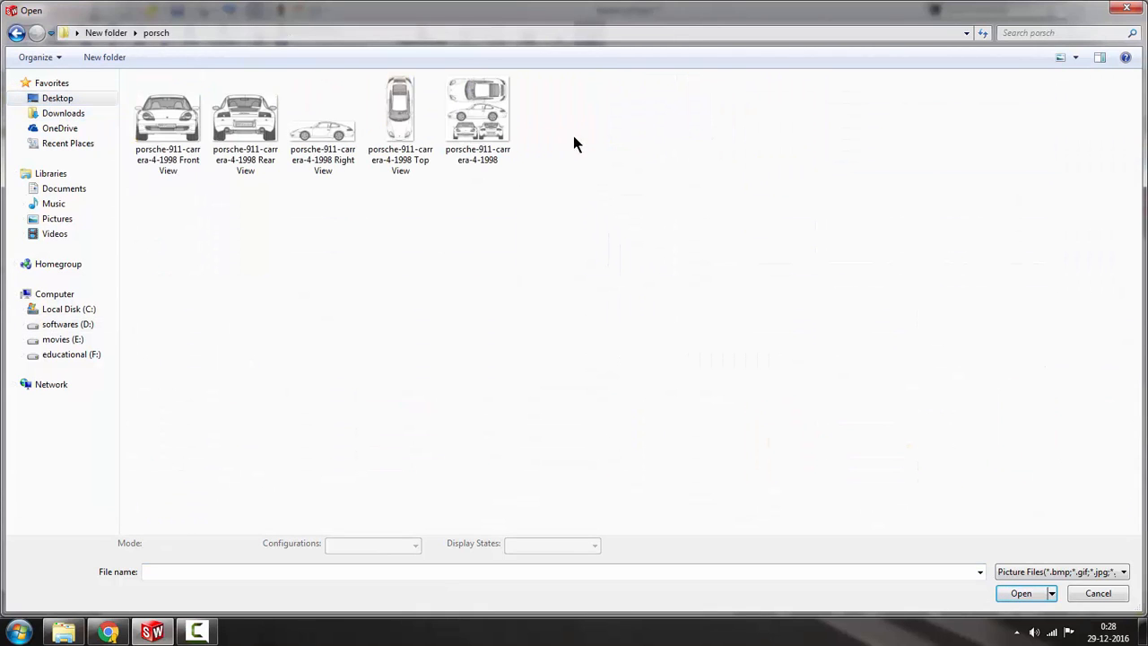
click(323, 160)
click(1021, 593)
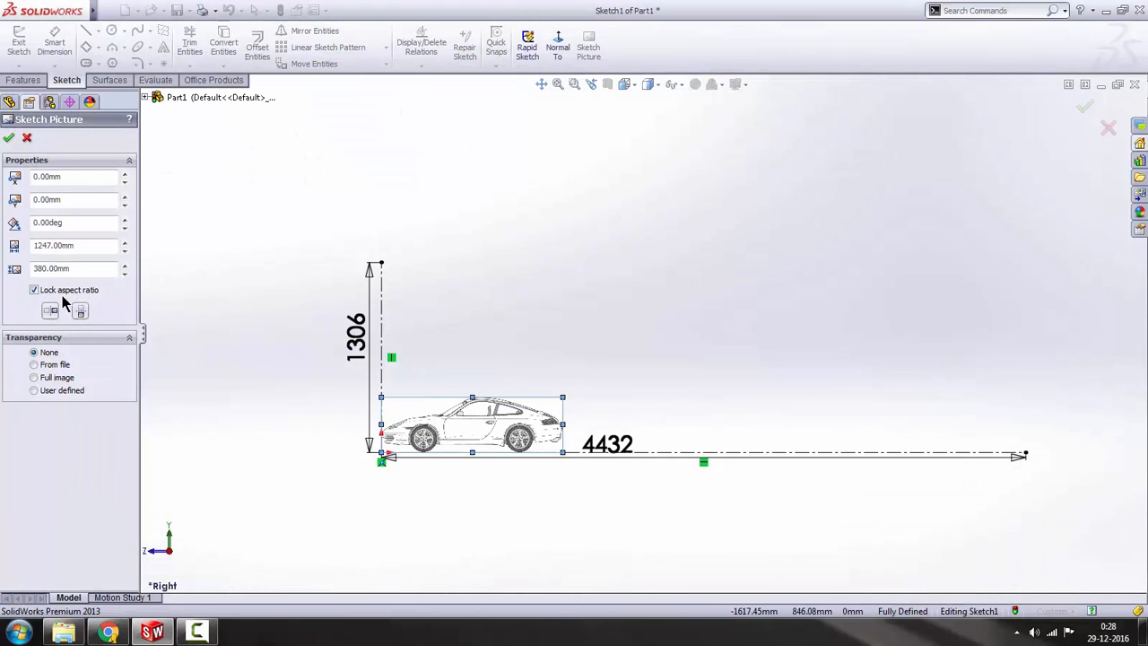
click(34, 292)
- Set the height of the side-view picture to 4432 mm
double_click(81, 269)
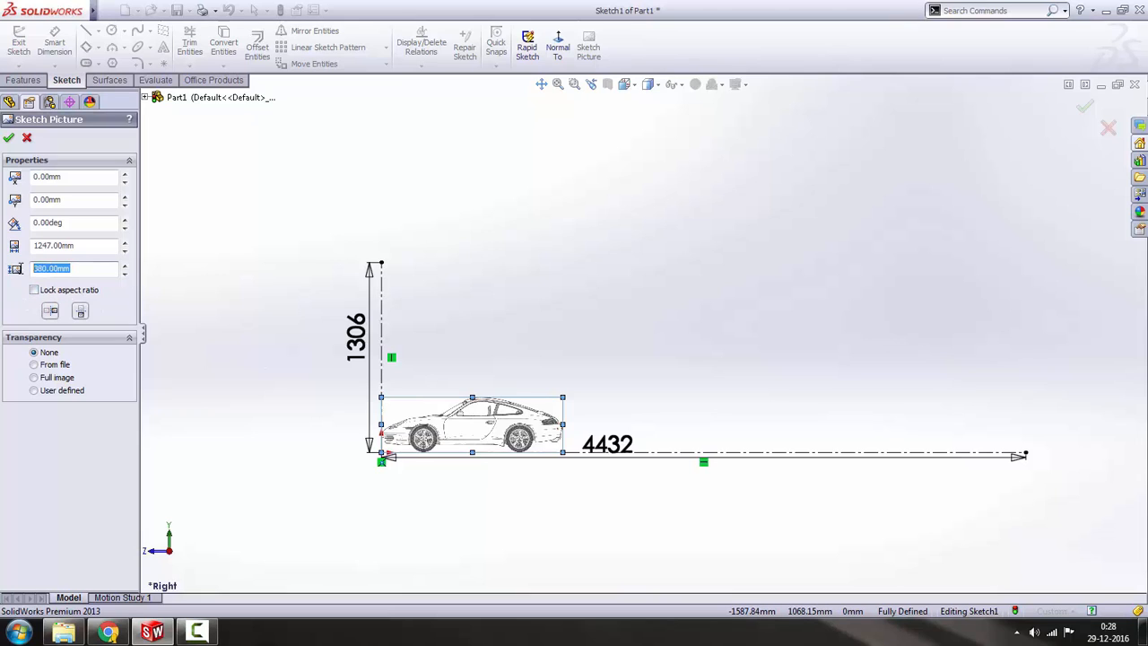
text(4432)
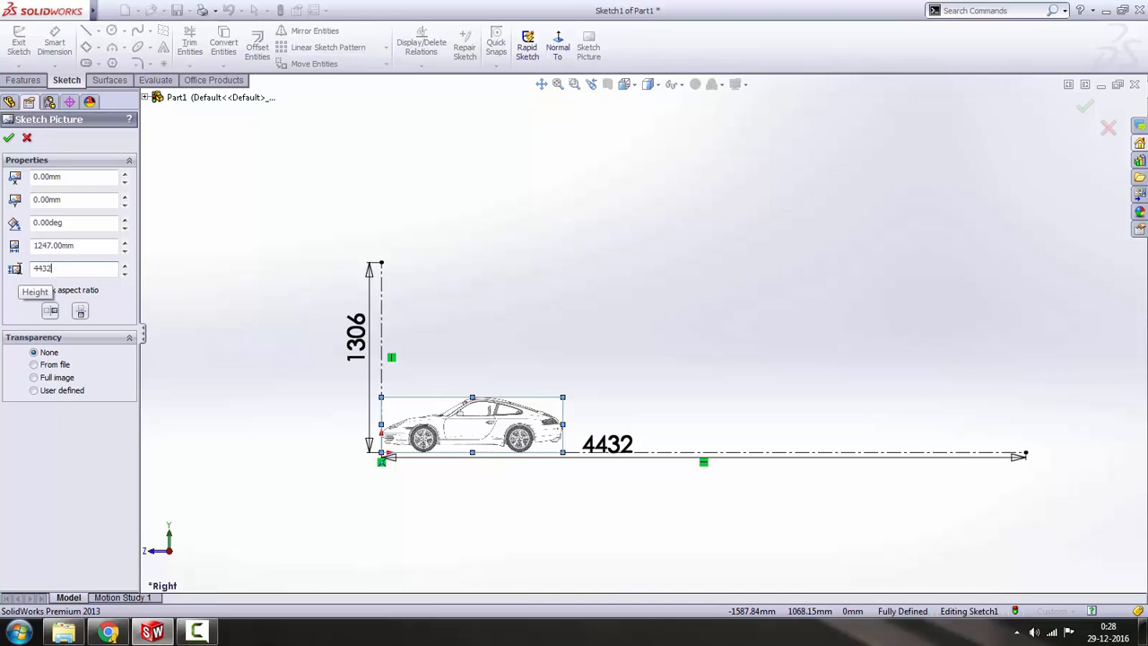
key(Return)
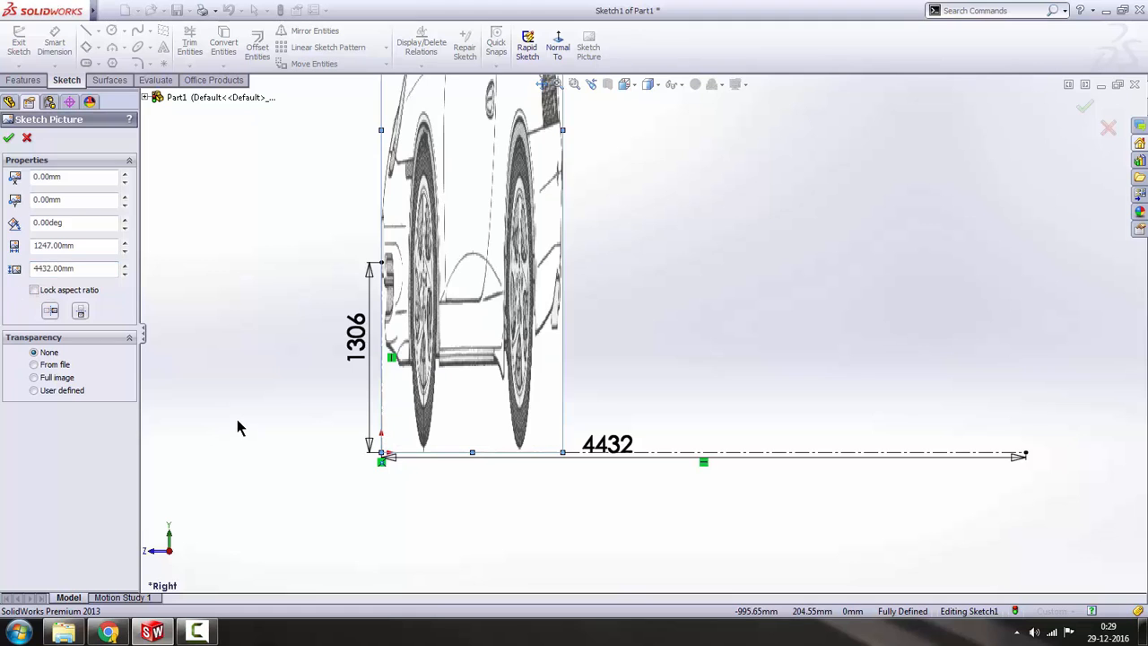
scroll(413, 412, up, 3)
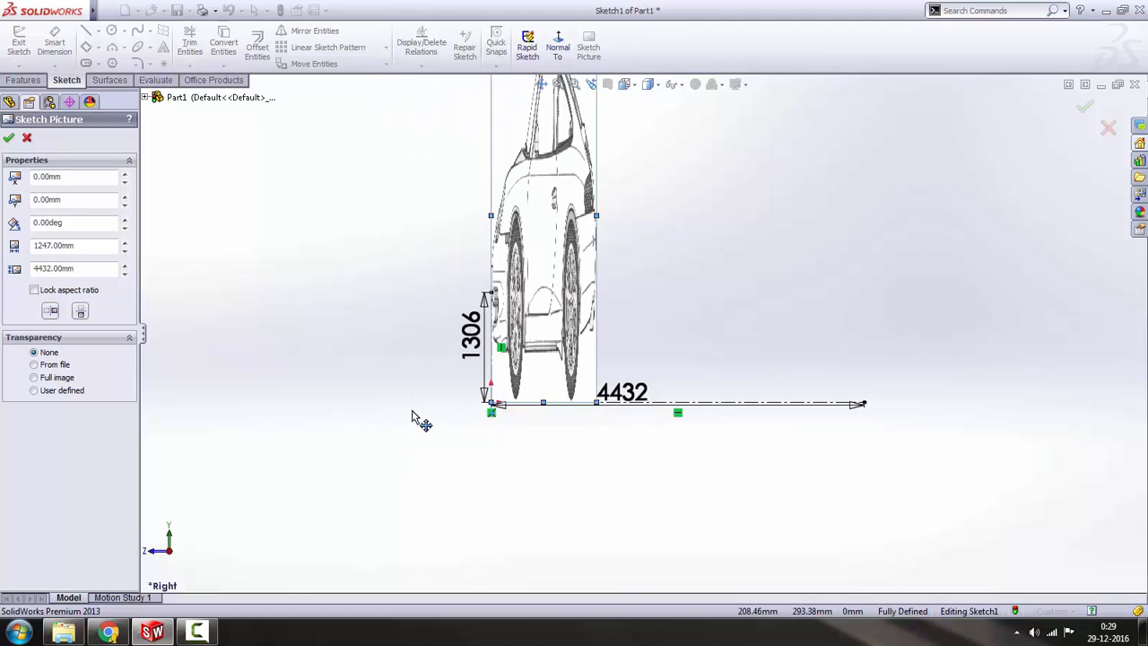
scroll(583, 225, down, 1)
- Set the height of the side-view picture to 1306 mm
drag(84, 272, 3, 267)
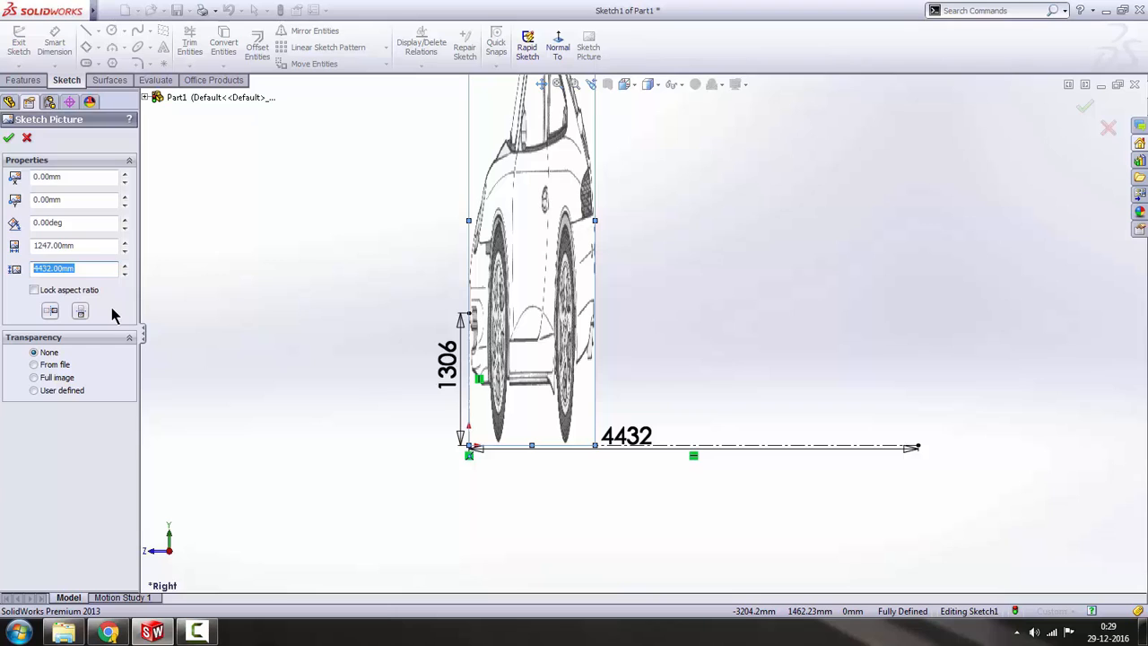
key(BackSpace)
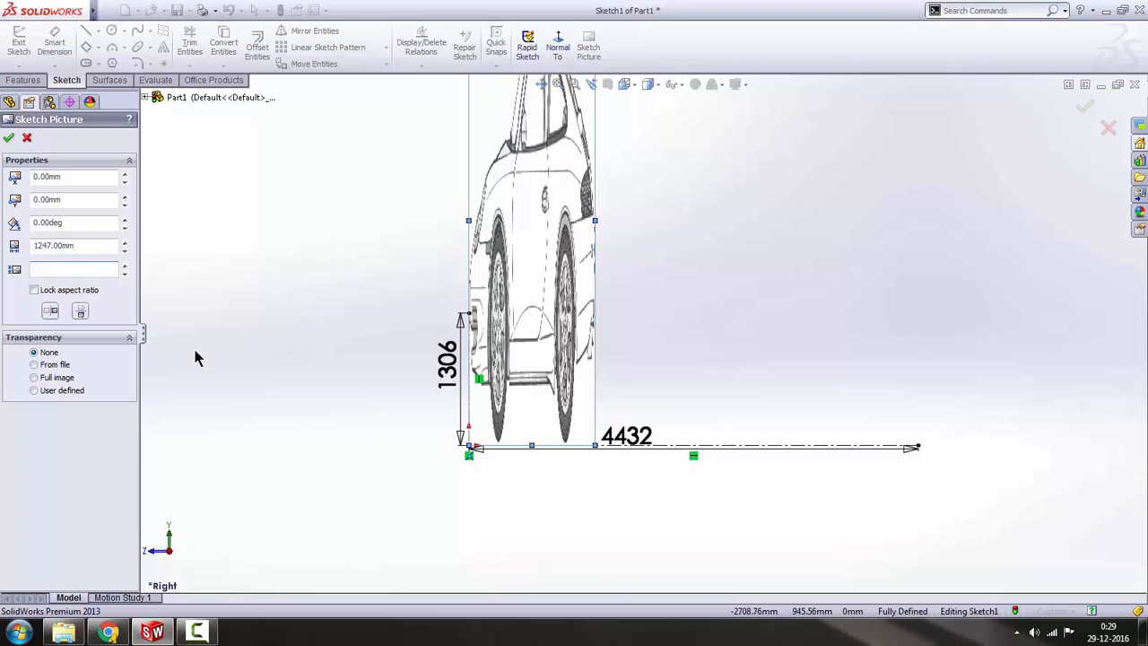
text(1306)
key(Return)
scroll(523, 367, up, 3)
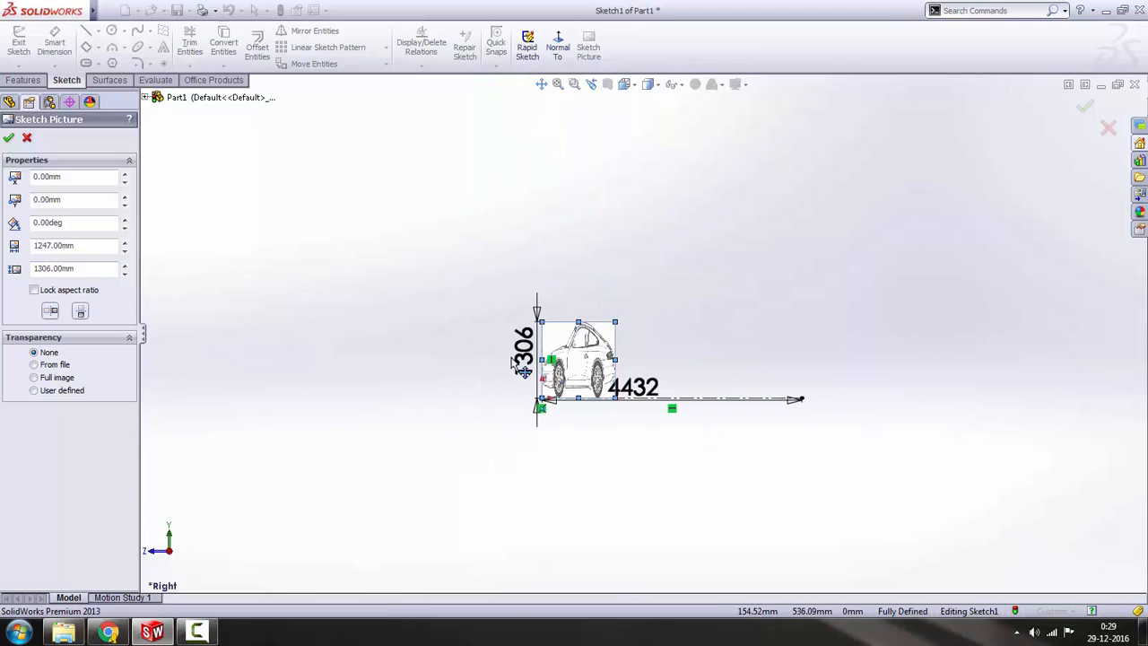
- Set the width of the side-view picture to 4432 mm
drag(89, 247, 2, 246)
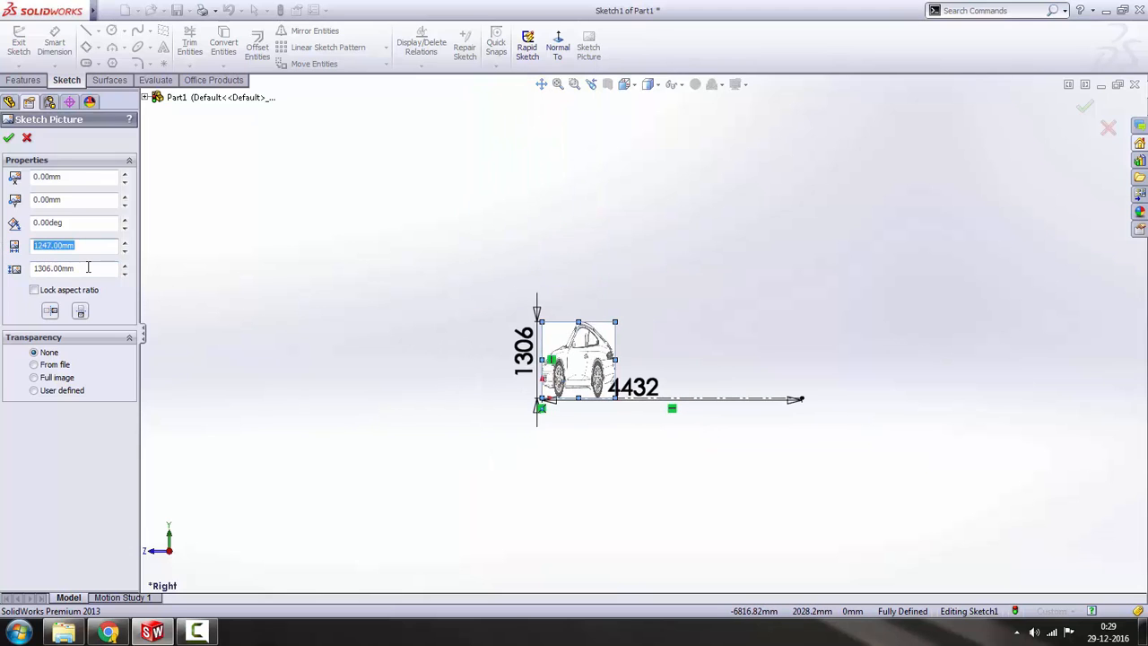
text(44)
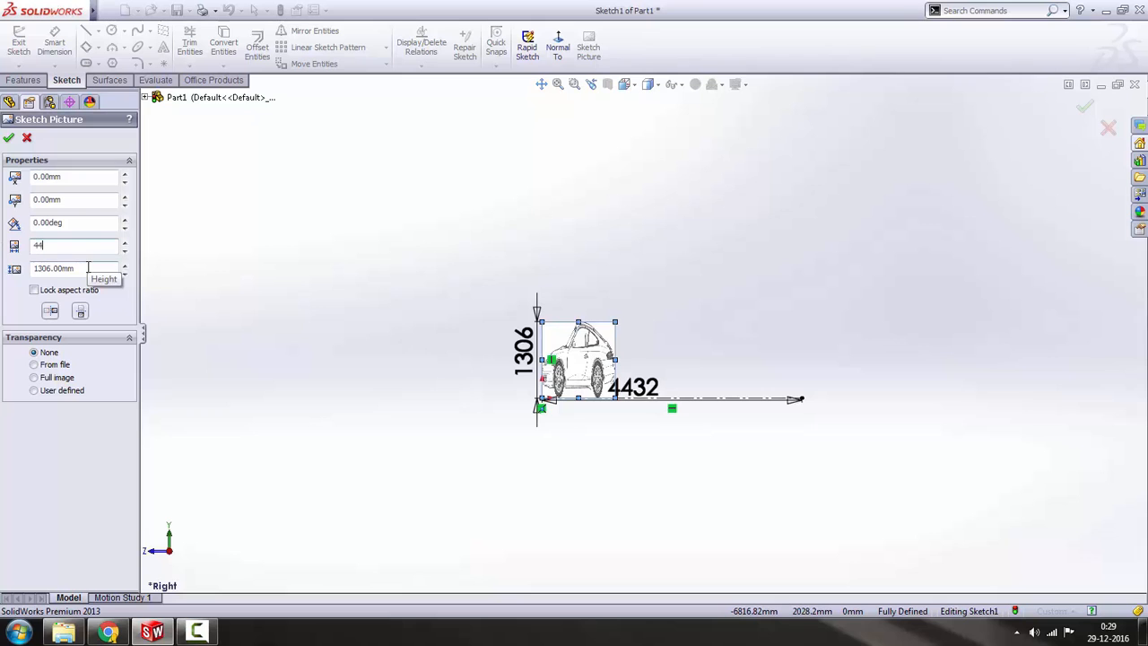
text(32)
key(Return)
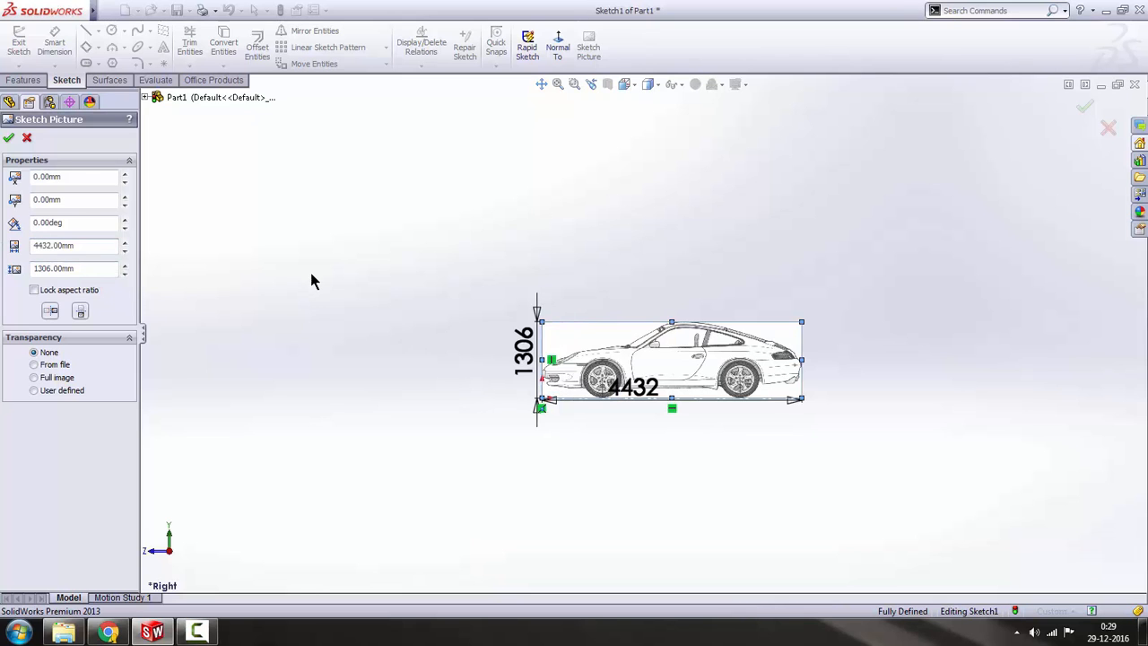
key(f)
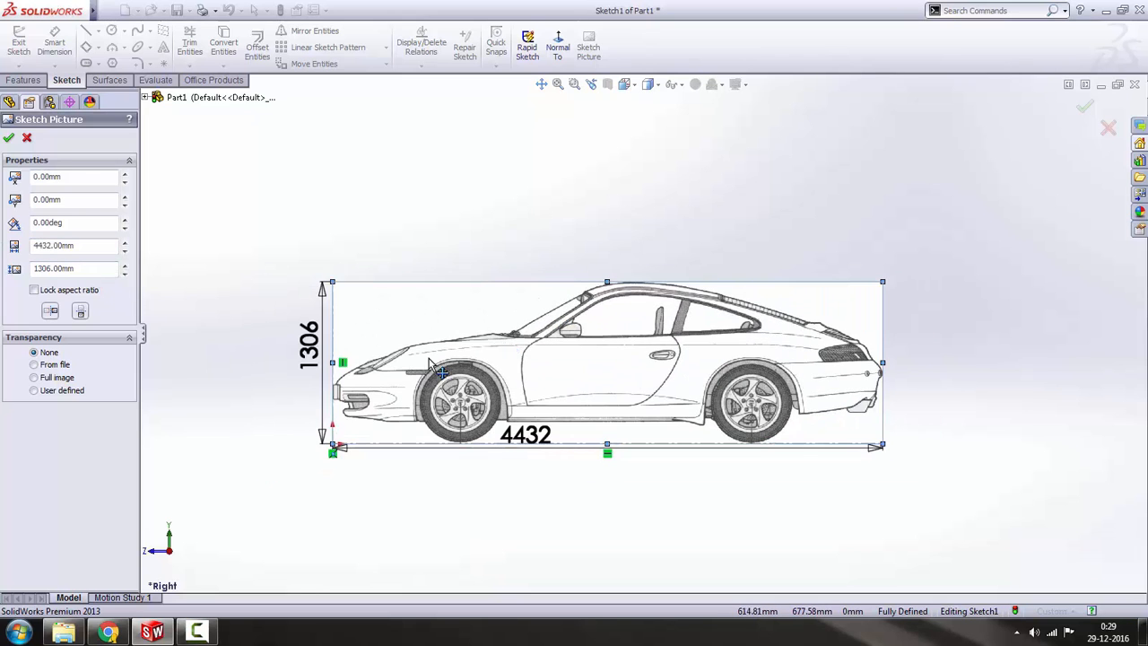
- Accept the picture settings and exit the side-view sketch
click(9, 137)
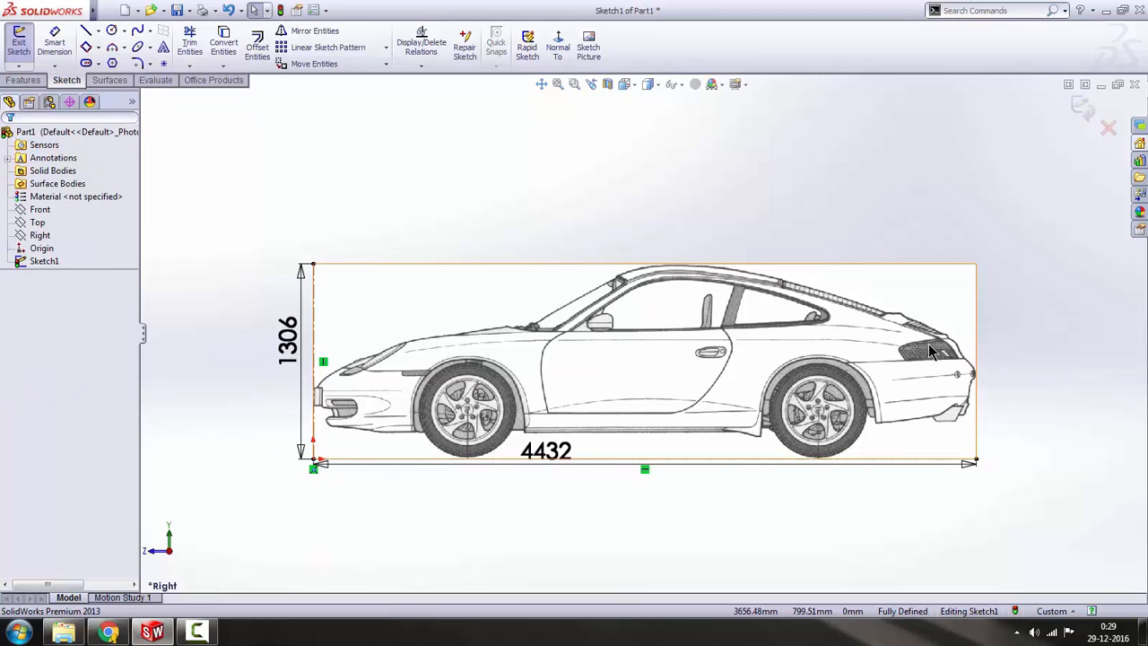
scroll(1028, 354, up, 2)
click(1083, 106)
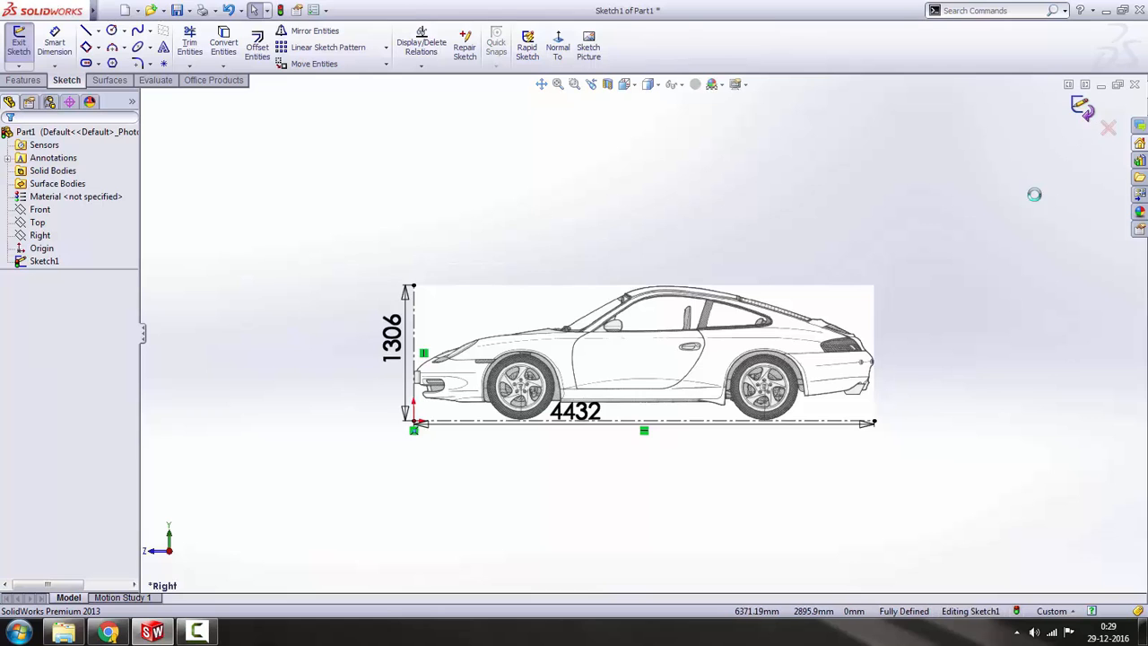
click(532, 515)
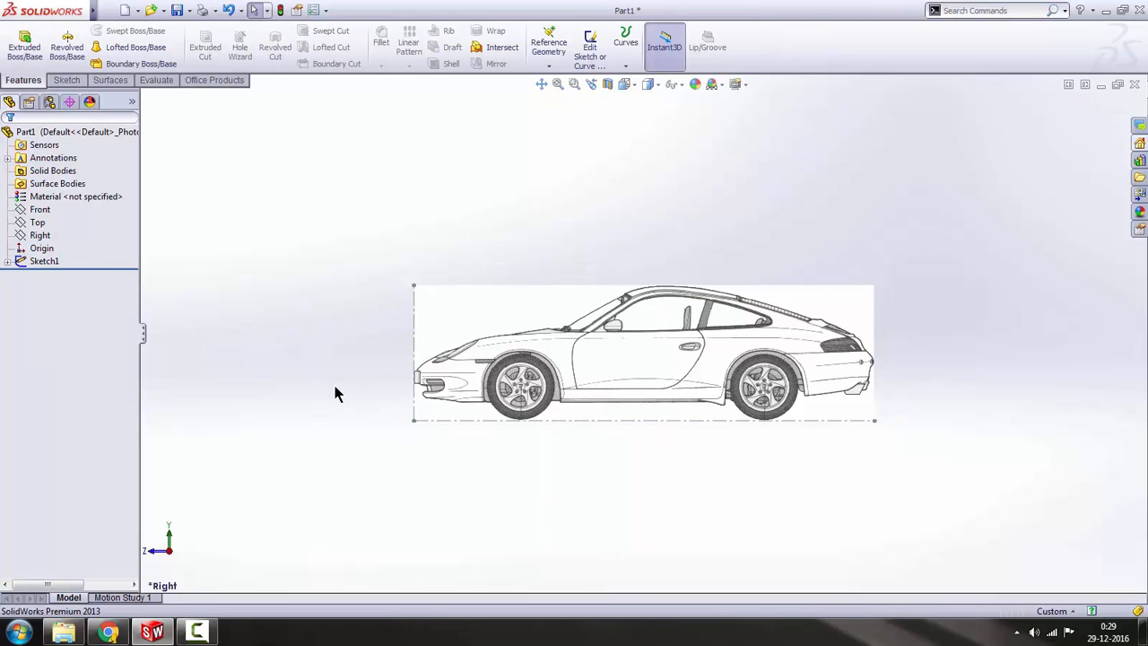
- Start a new sketch on the Front plane and view it straight on
mouse_move(695, 335)
middle_down()
mouse_move(622, 397)
mouse_move(763, 335)
middle_up()
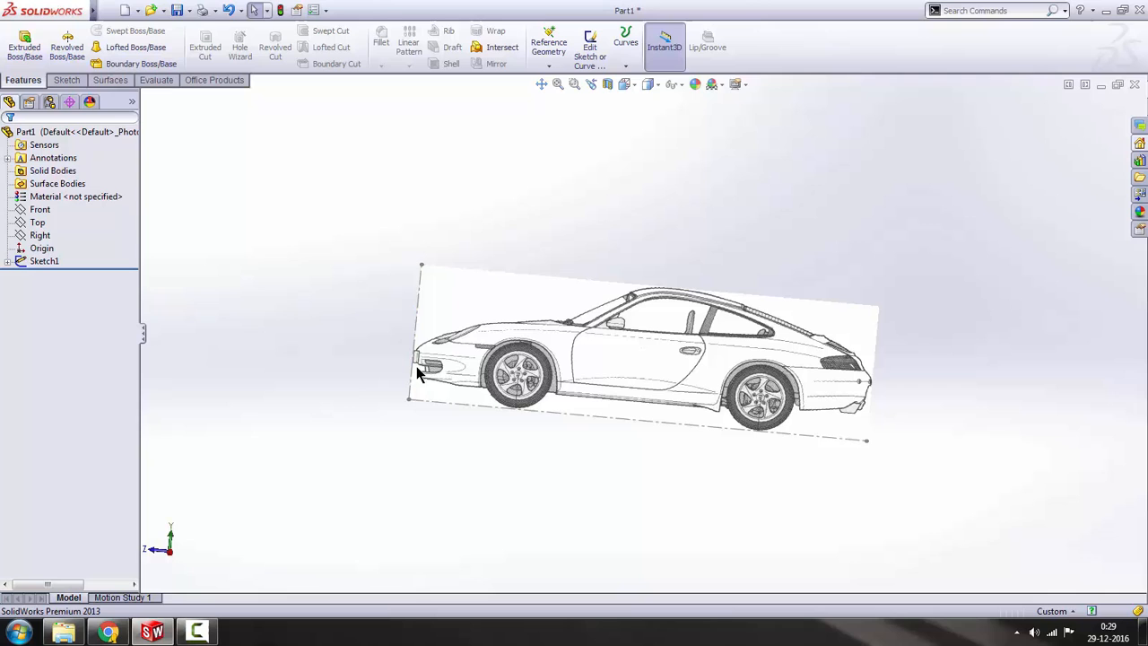
middle_drag(575, 350, 585, 387)
click(34, 211)
click(59, 188)
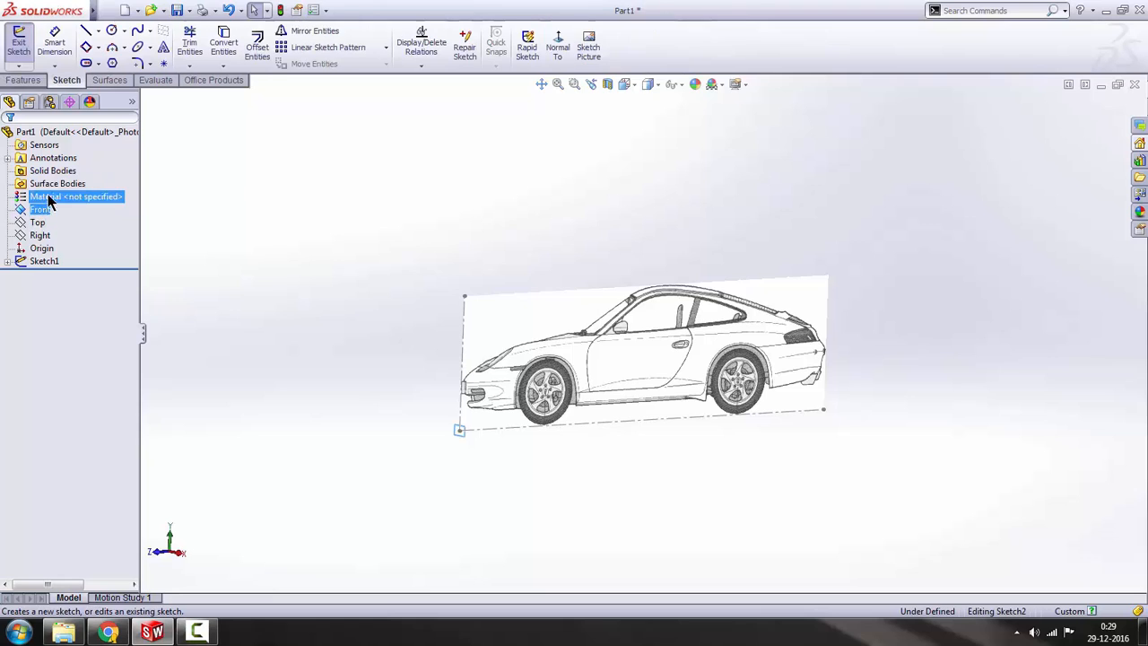
click(558, 46)
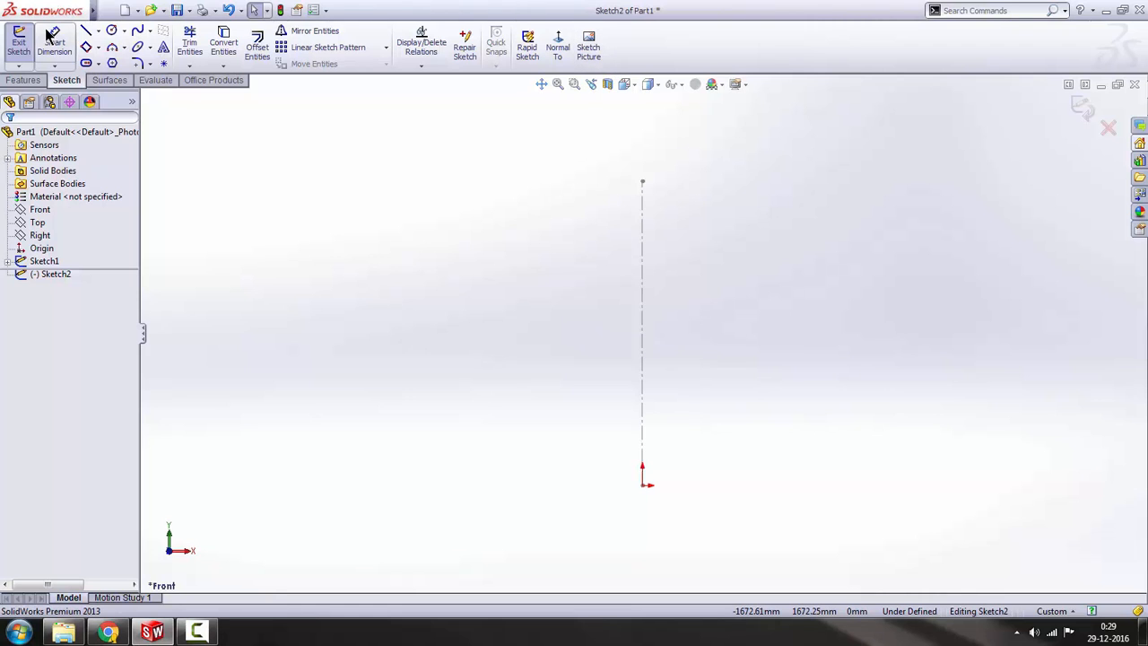
- Sketch a horizontal centerline about 1227 mm long above and beside the origin in the Front plane sketch
click(98, 30)
click(110, 61)
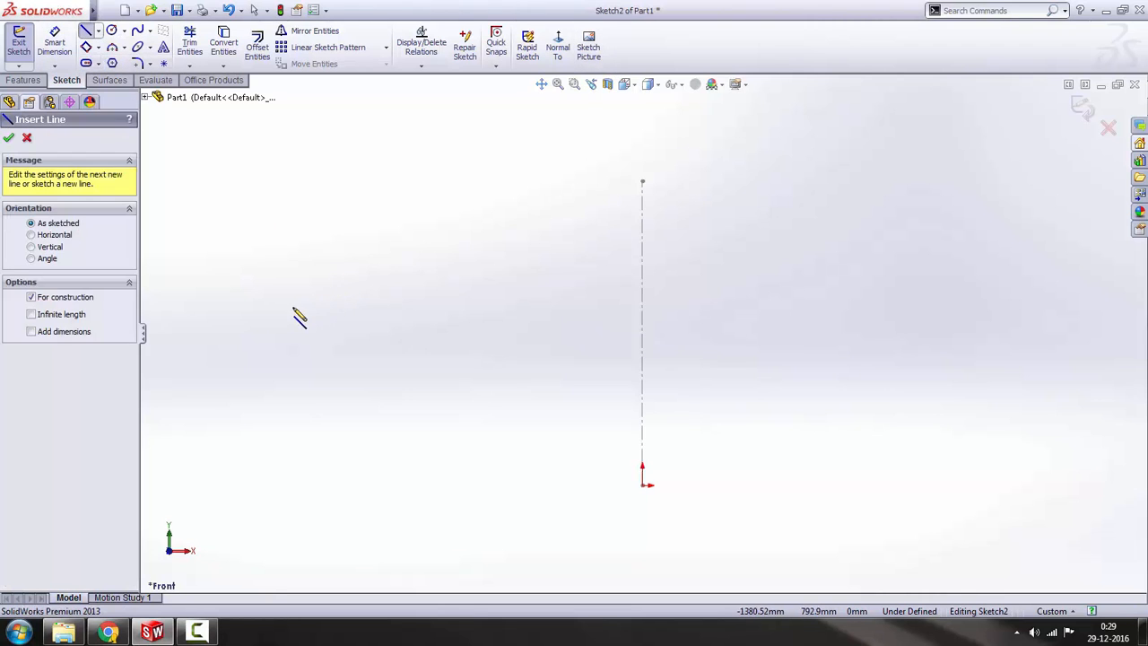
click(235, 311)
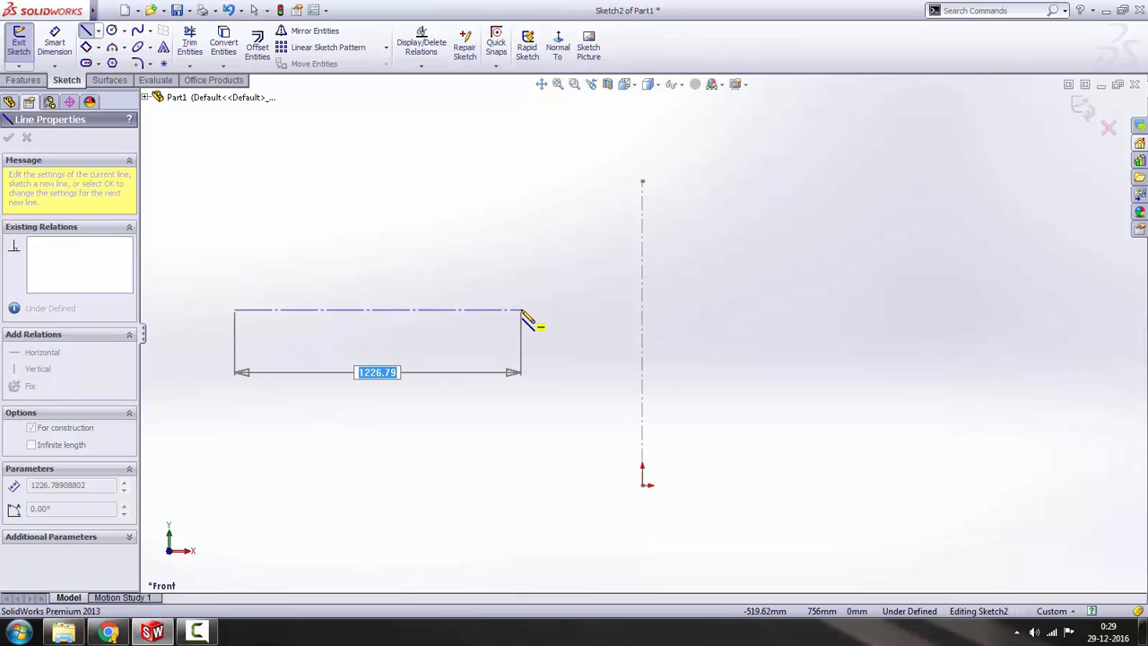
click(522, 311)
key(Escape)
key(Escape)
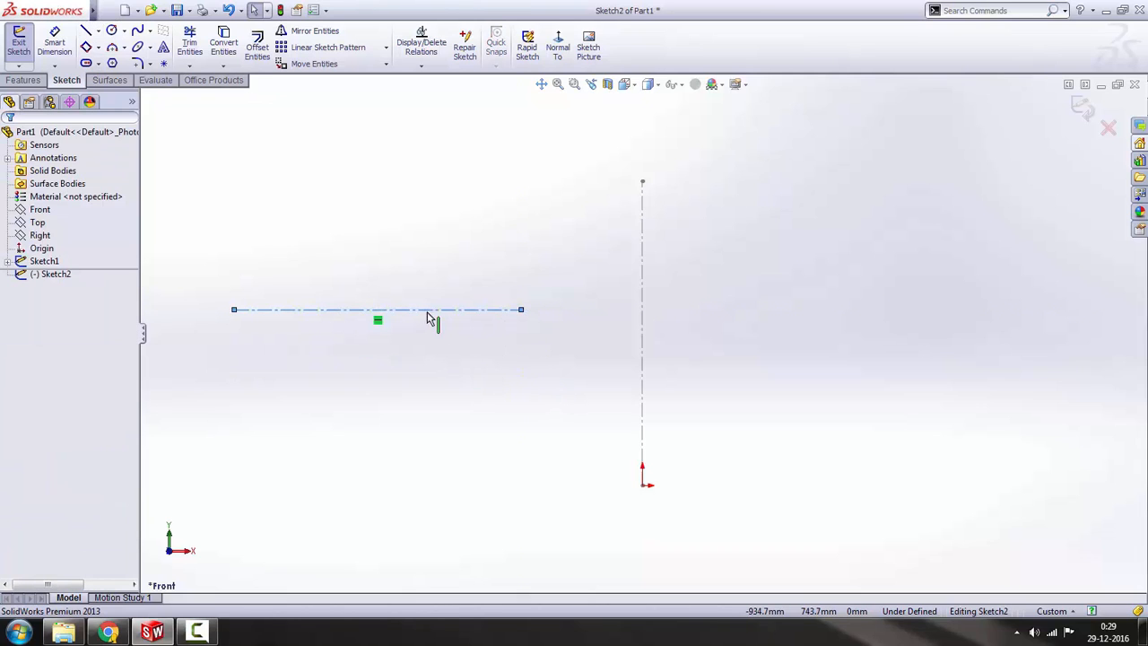
- Dimension the horizontal centerline's length to 1765 mm
click(53, 45)
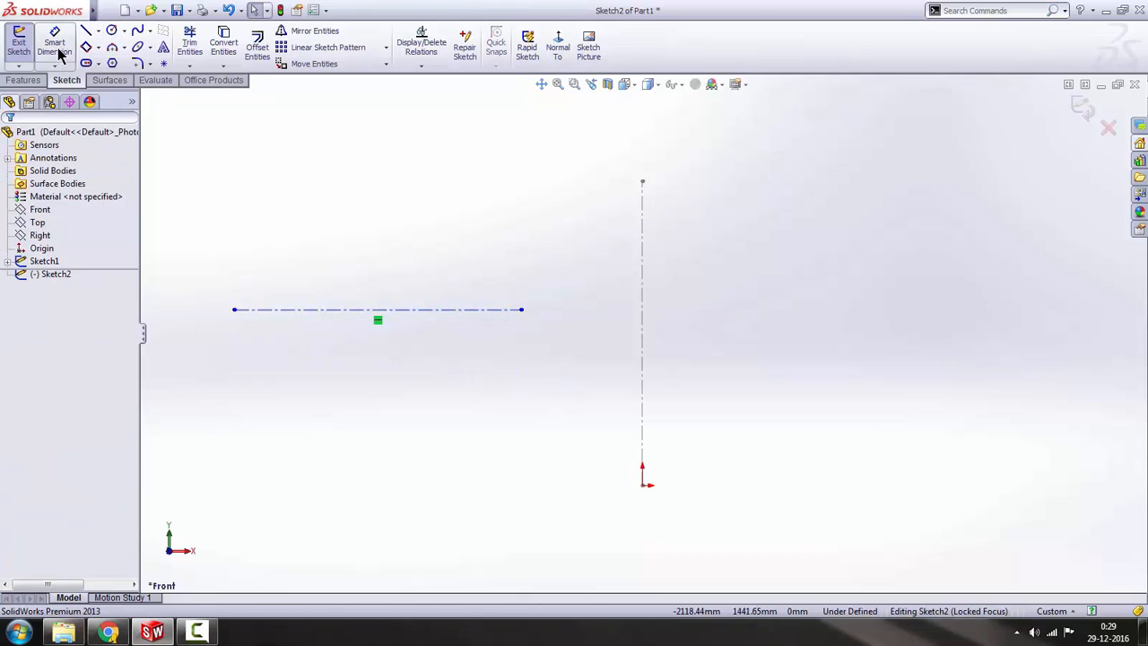
click(422, 311)
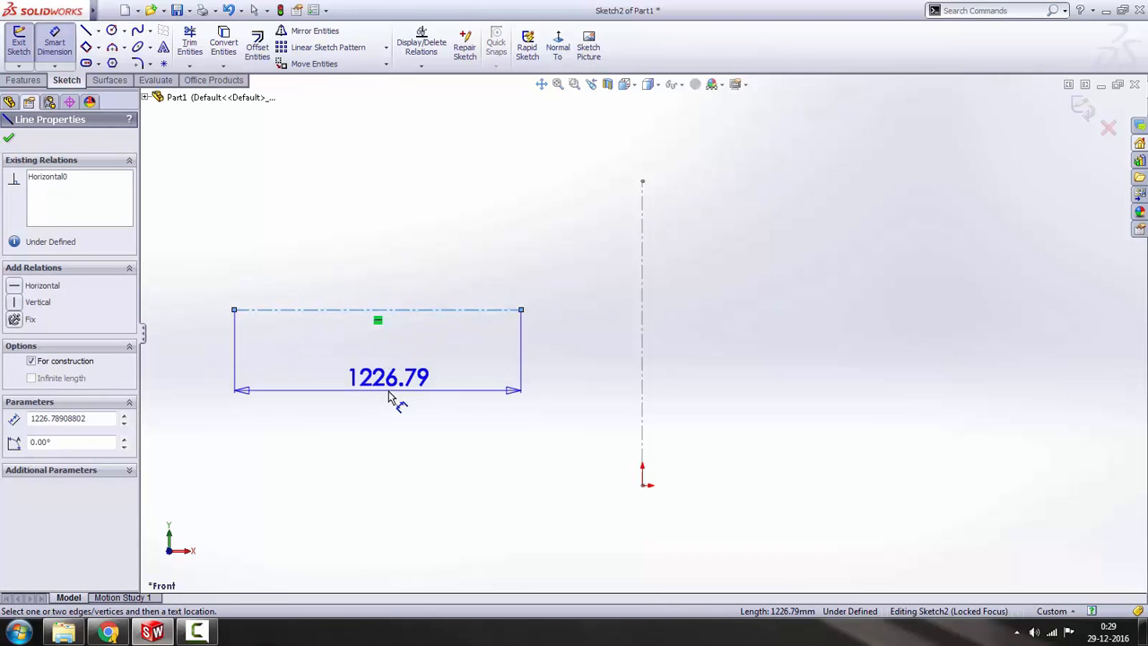
click(391, 397)
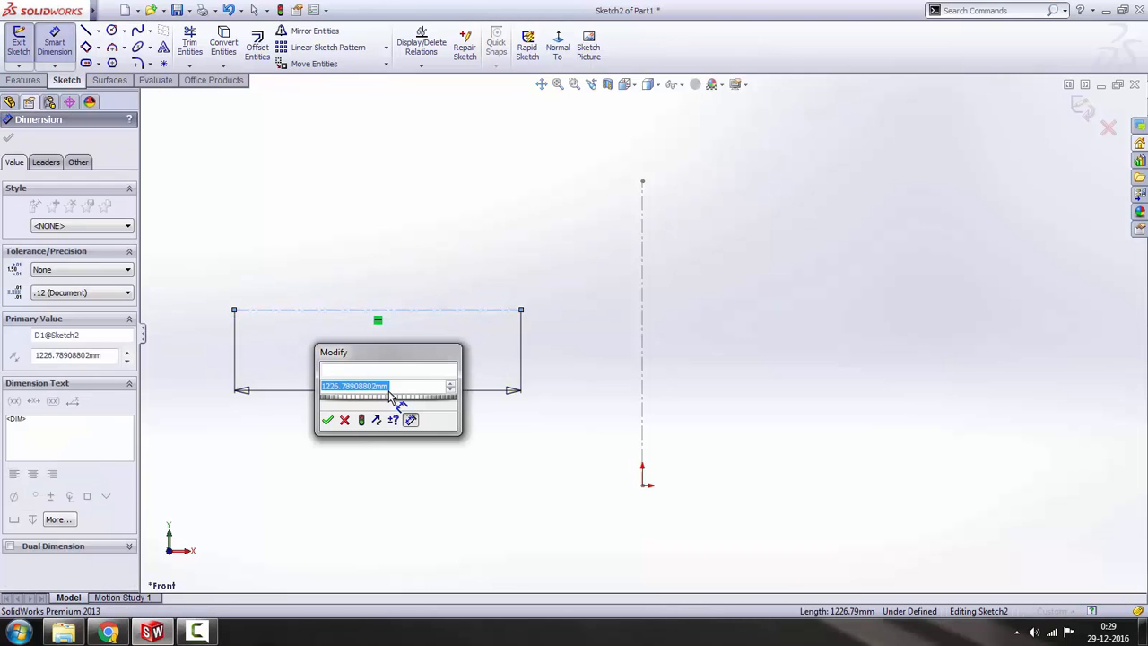
text(1)
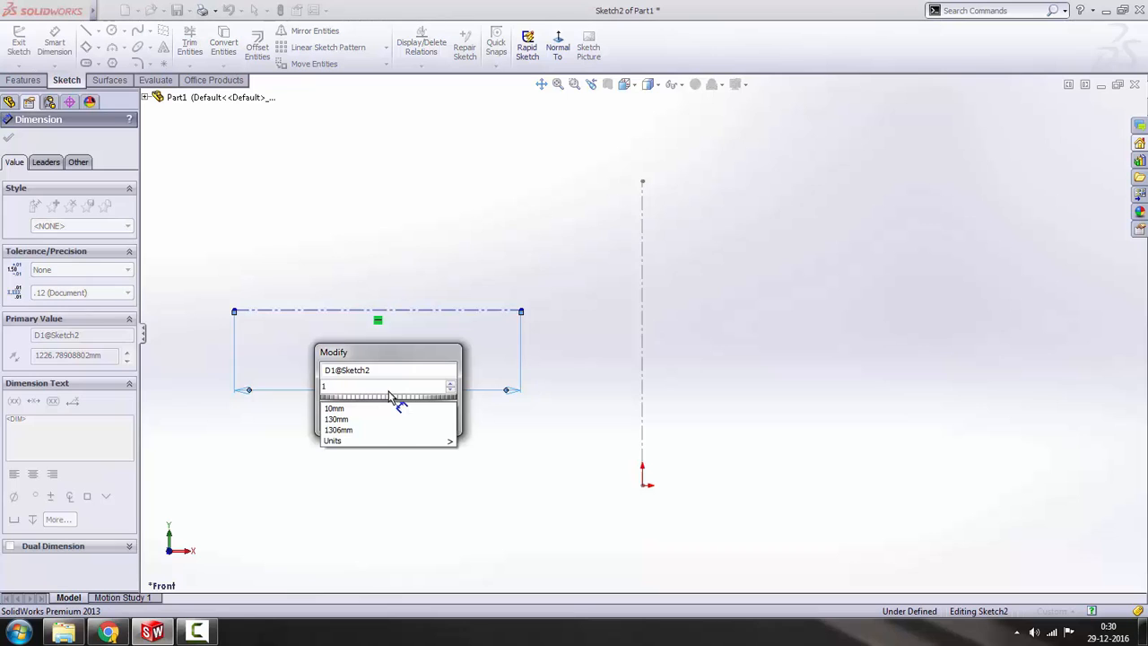
text(76)
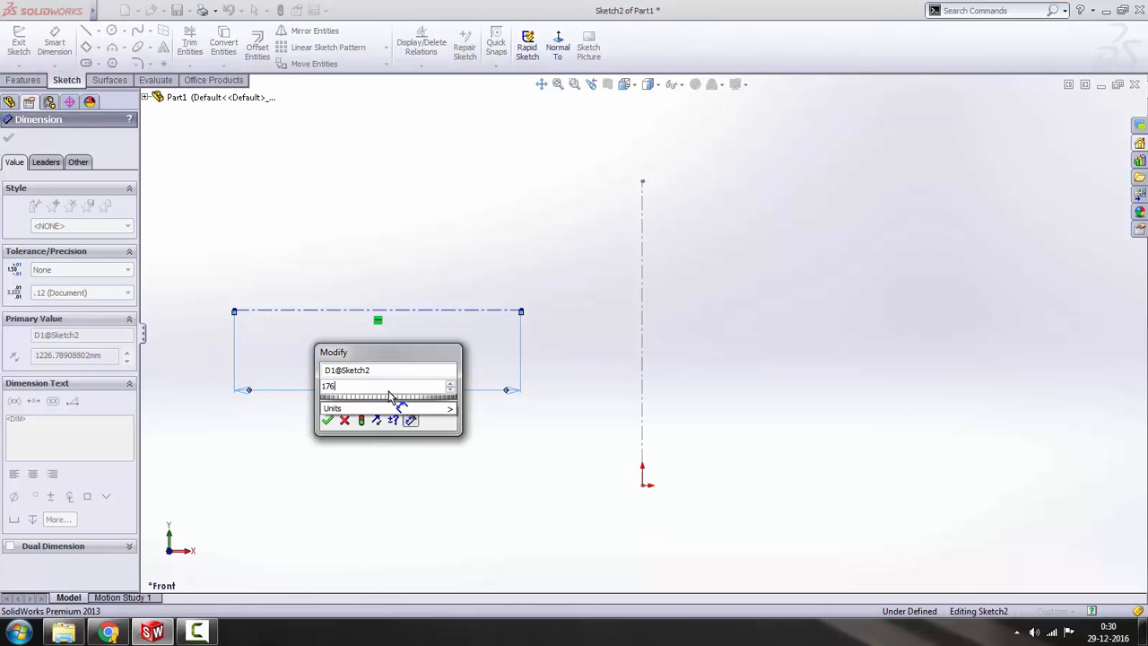
text(5)
key(Return)
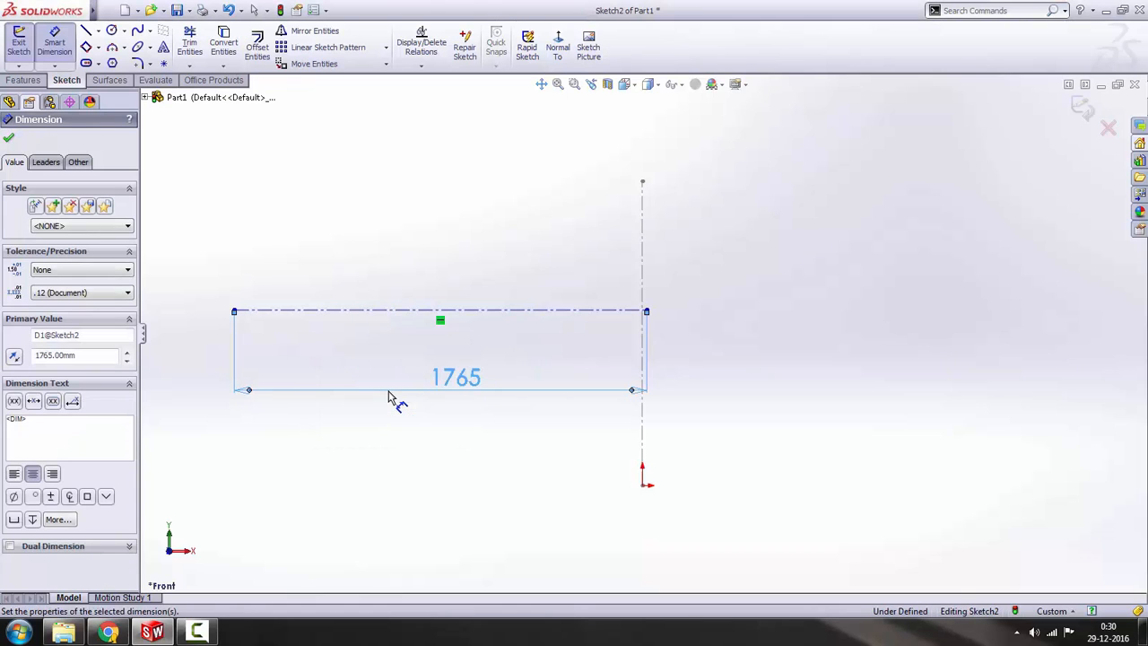
key(Escape)
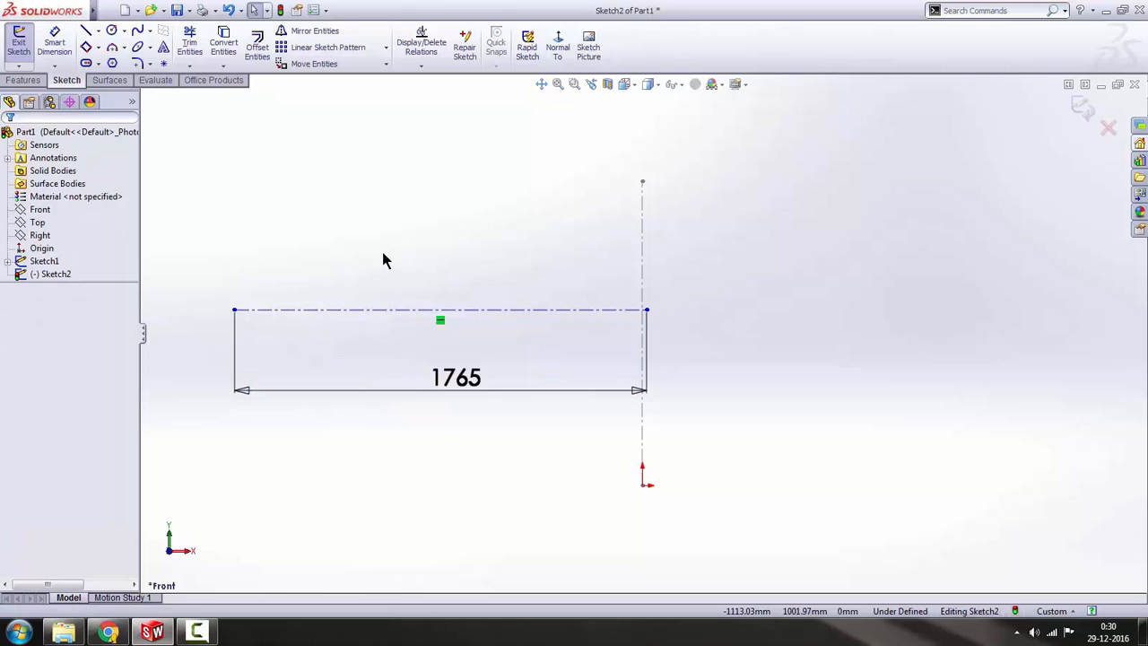
- Add a Midpoint relation between the horizontal centerline and the origin
click(406, 312)
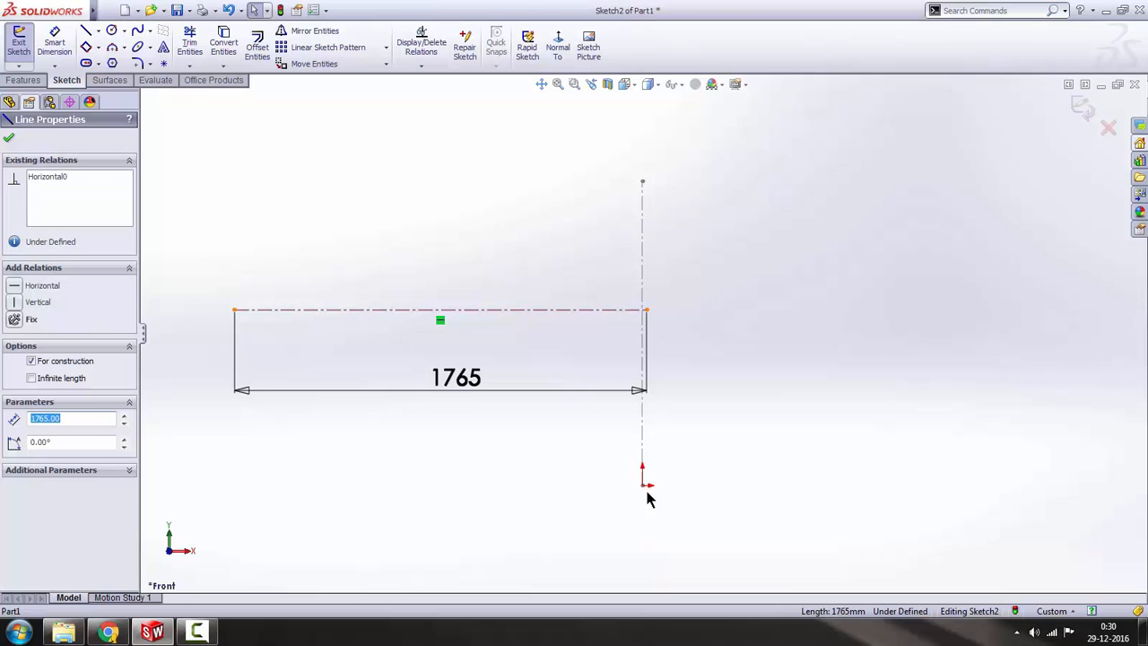
click(862, 450)
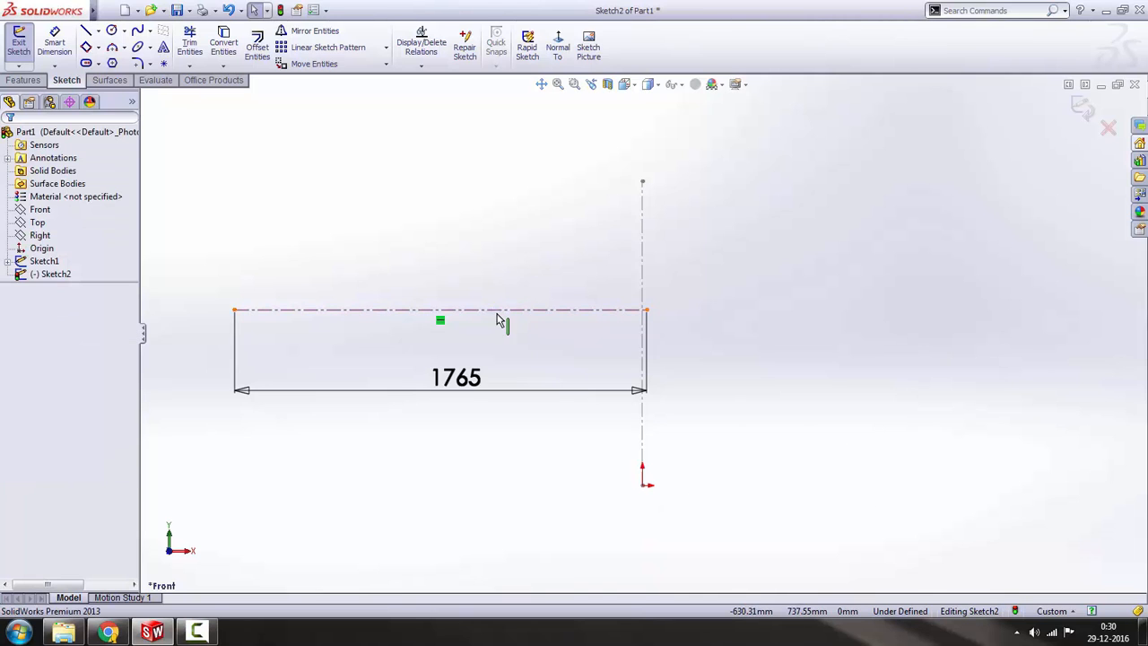
click(497, 310)
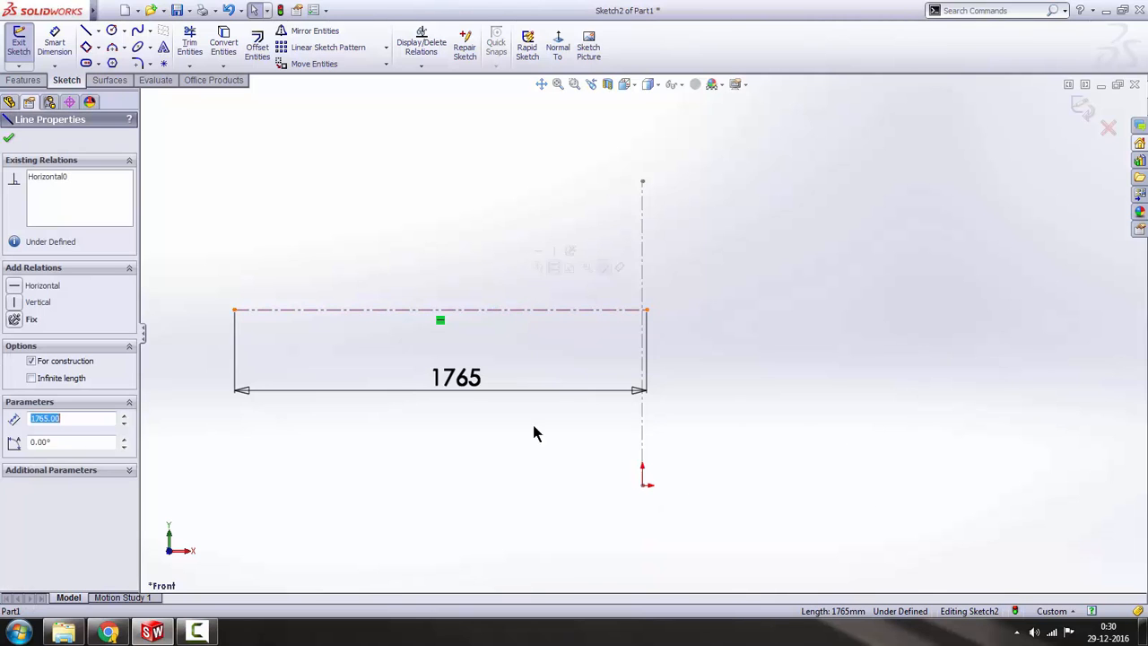
ctrl+click(643, 485)
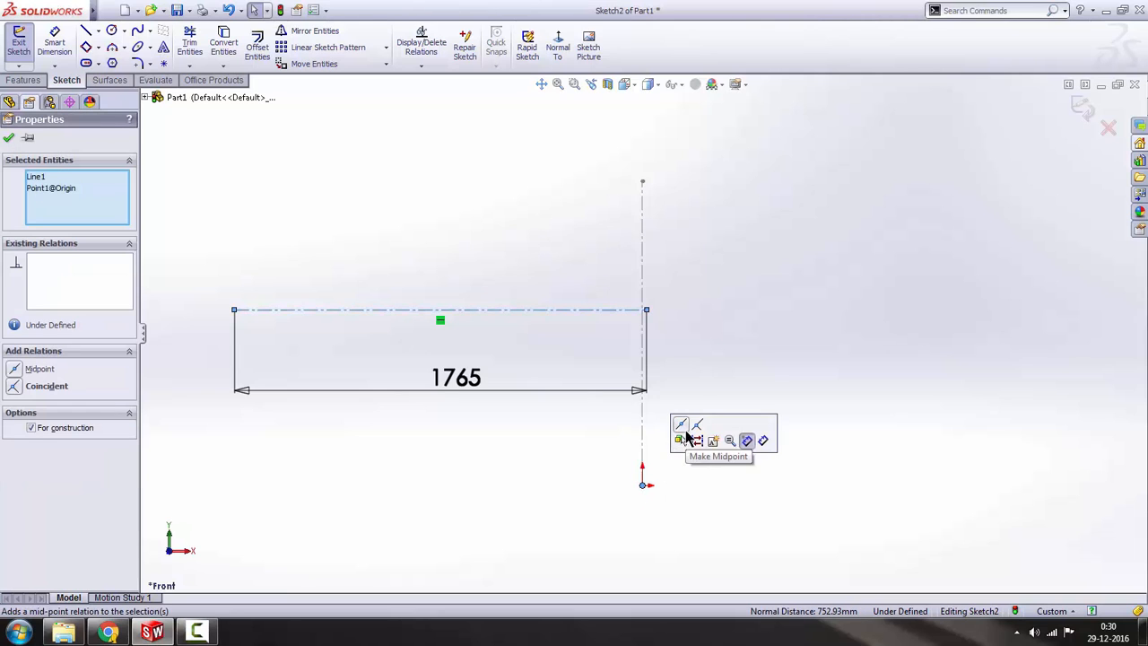
click(688, 438)
click(818, 386)
scroll(771, 413, up, 3)
scroll(690, 395, down, 2)
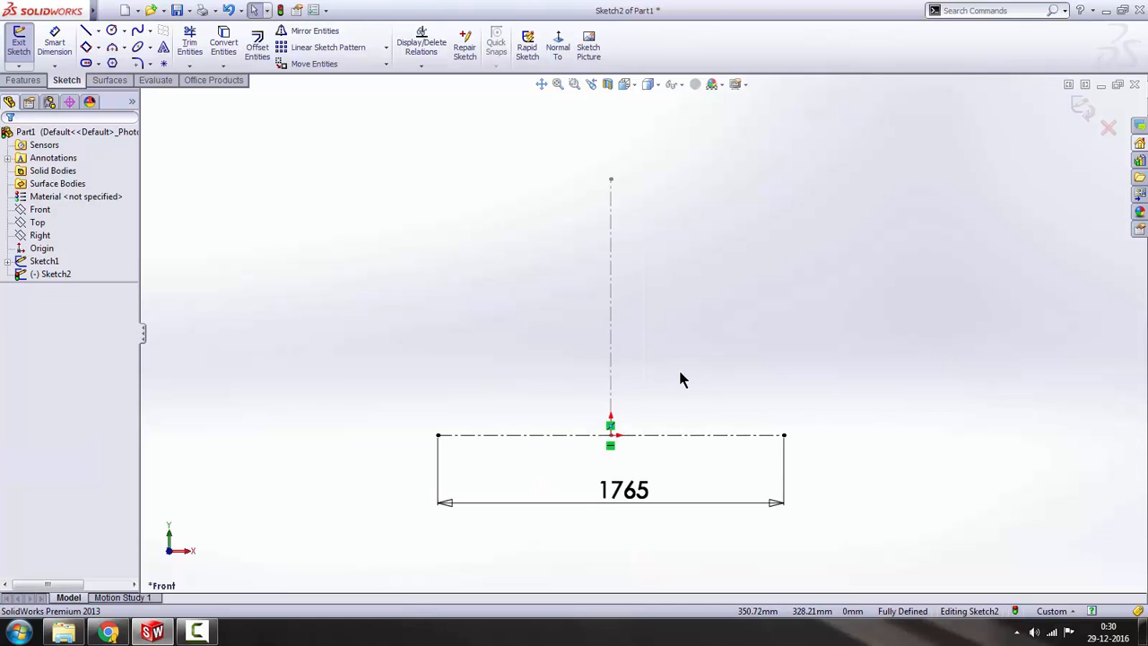
- Insert the "porsche-911-carrera-4-1998 Front View" image as a sketch picture
click(592, 52)
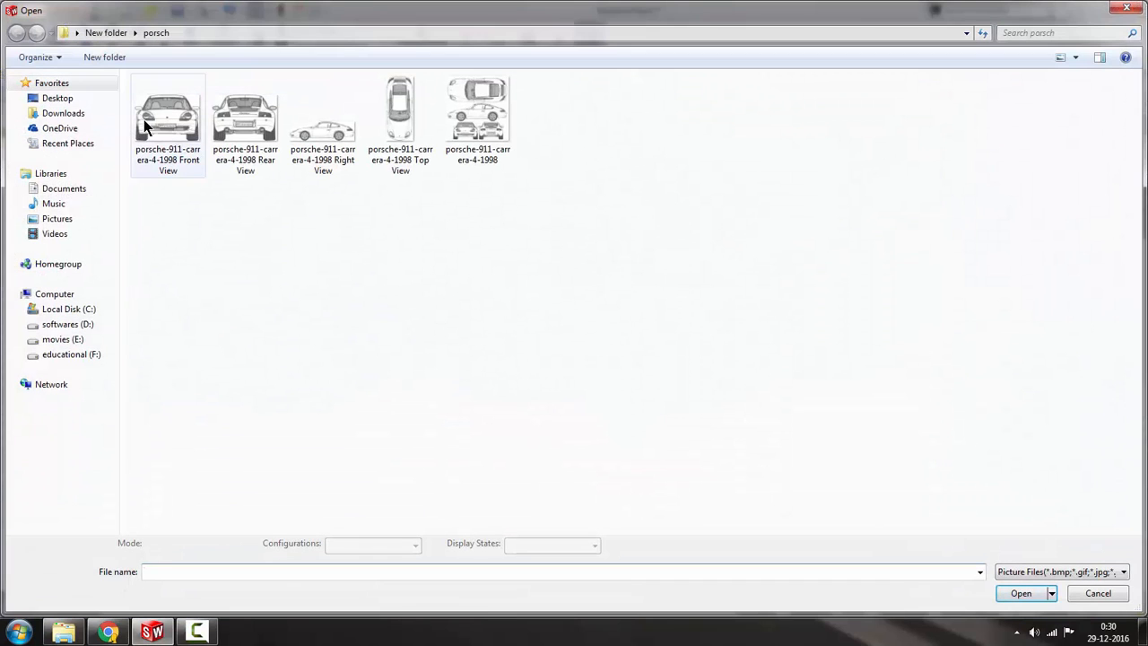
click(154, 121)
click(1021, 593)
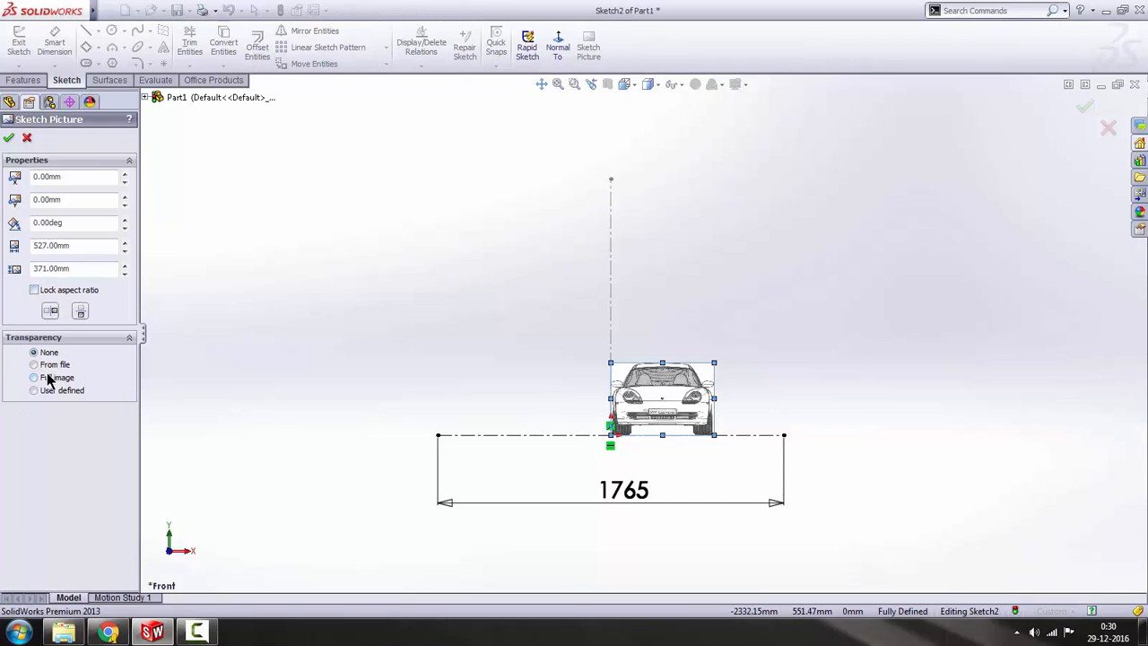
- Set the front-view picture's height to 1306 mm and its width to 1765 mm
drag(86, 268, 8, 269)
text(1306)
key(Return)
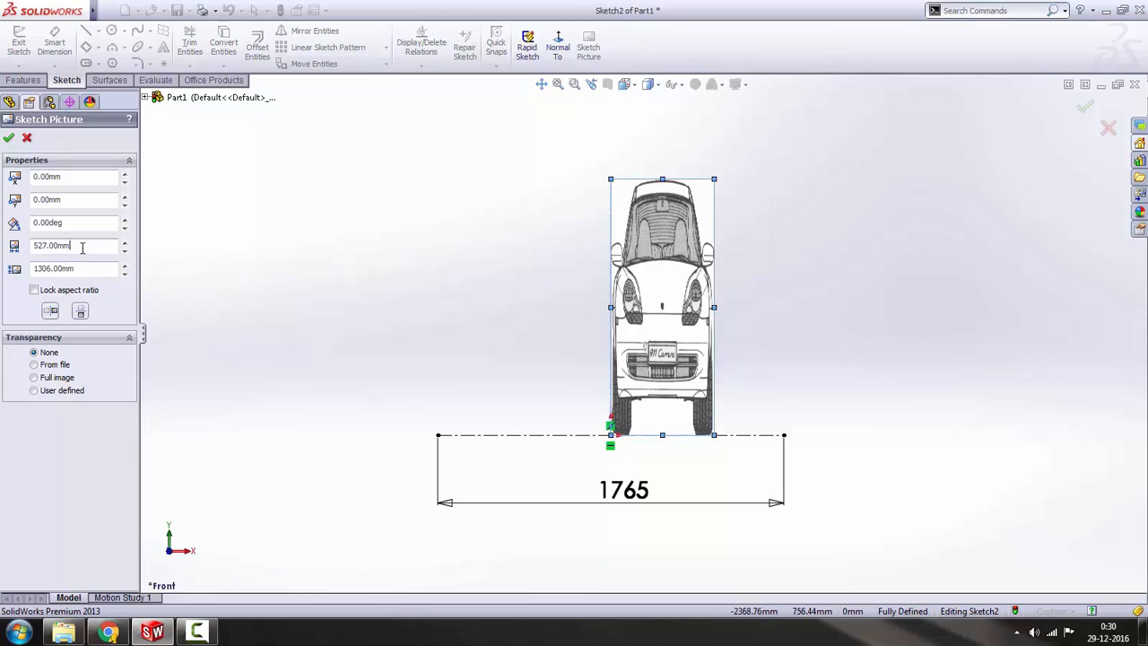
drag(82, 248, 14, 248)
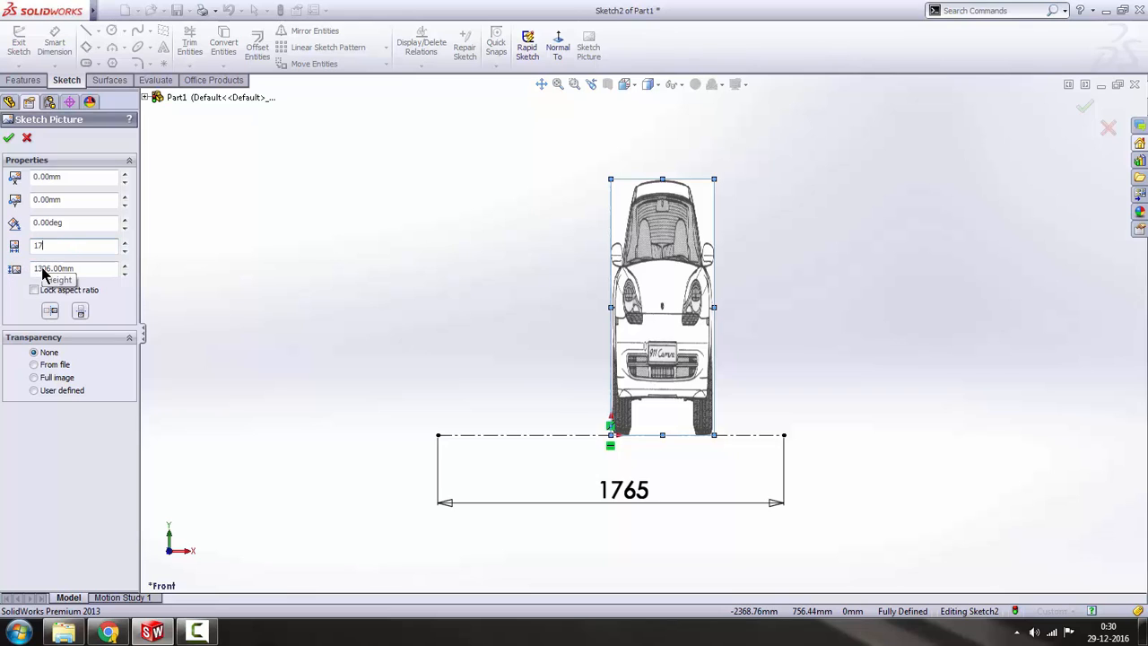
text(1765)
key(Return)
scroll(713, 336, up, 2)
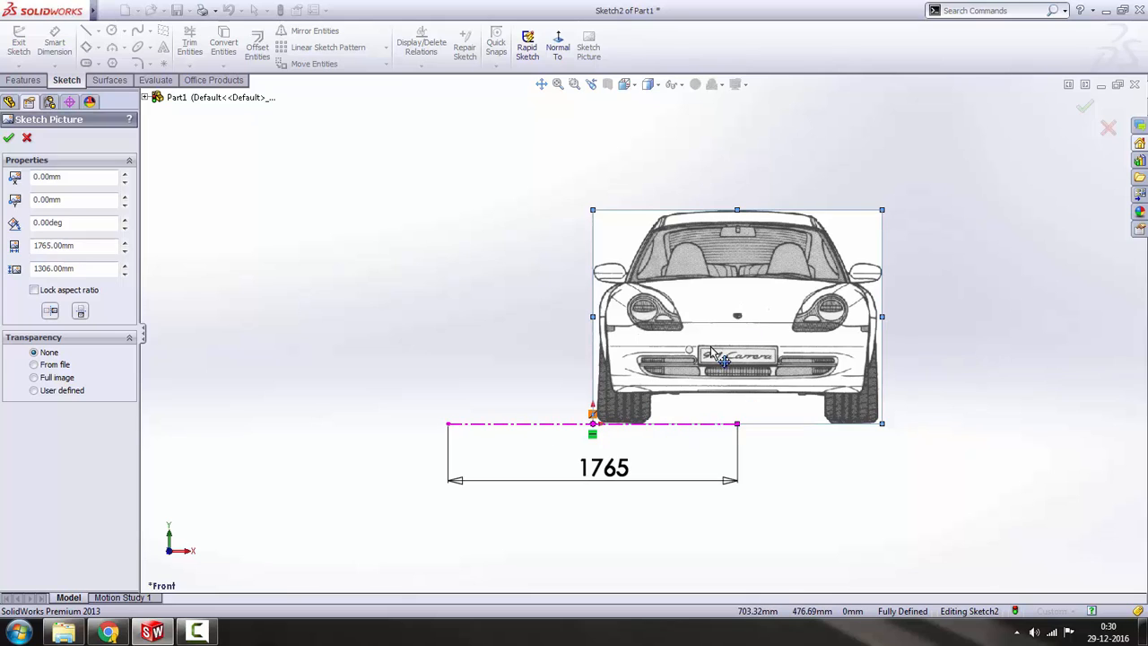
- Center the front-view picture on the origin by setting its X position to -882.5 mm
mouse_move(992, 418)
middle_down()
mouse_move(889, 444)
mouse_move(828, 489)
mouse_move(844, 540)
middle_up()
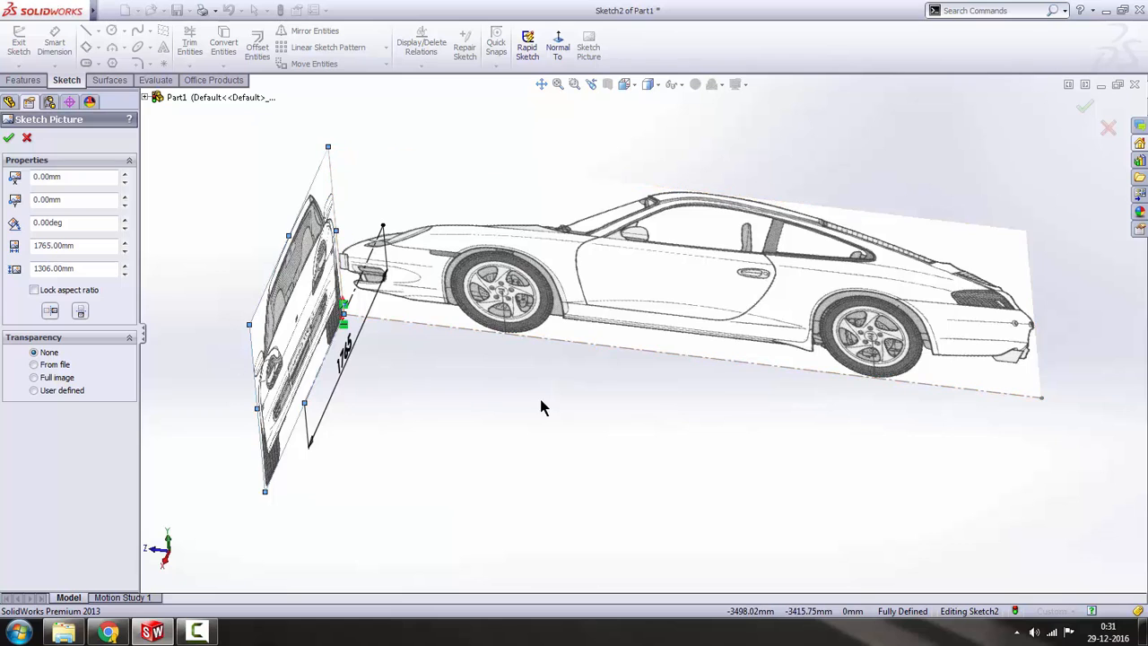
middle_drag(541, 403, 700, 350)
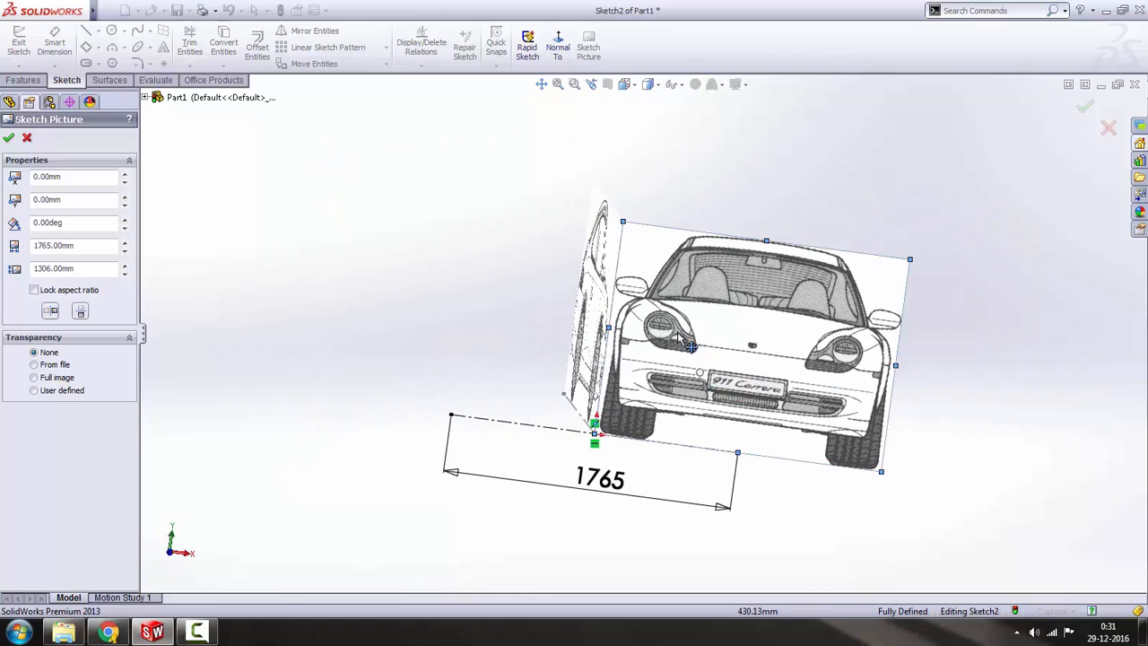
scroll(685, 337, up, 1)
scroll(641, 328, down, 1)
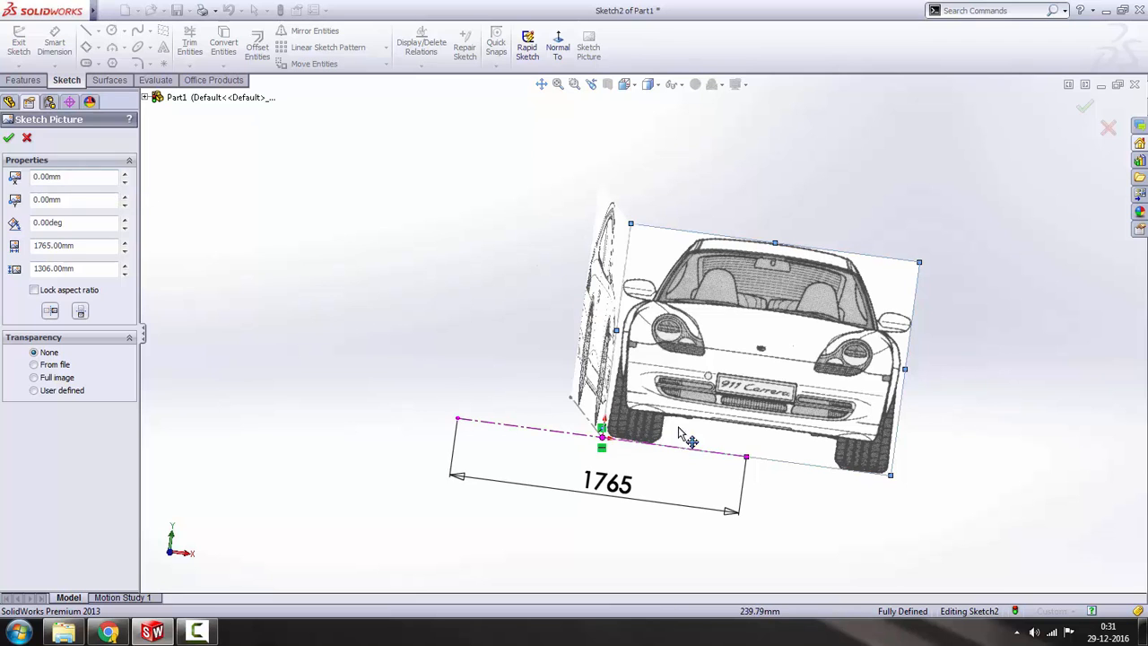
click(557, 47)
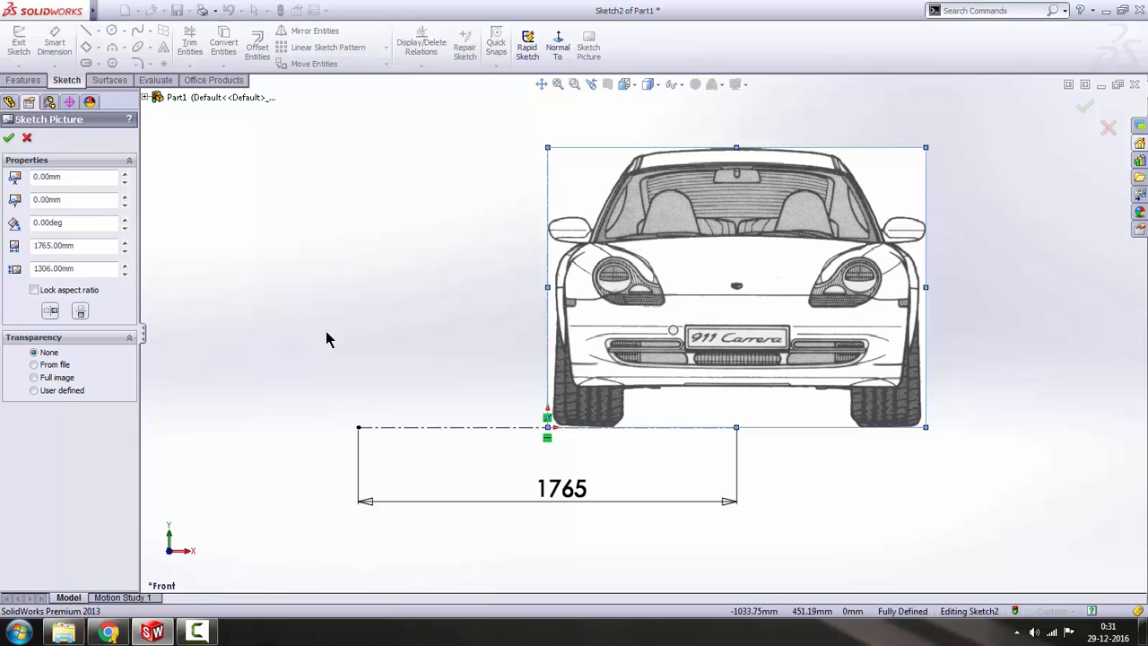
drag(125, 184, 125, 184)
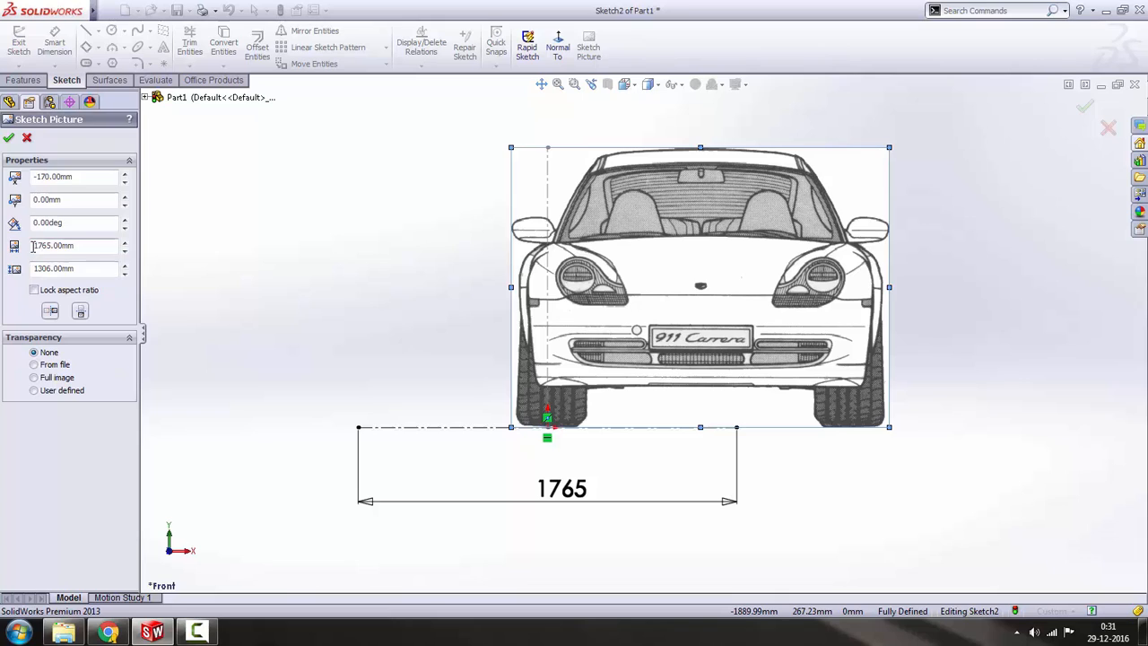
drag(81, 179, 2, 178)
text(1765)
key(Return)
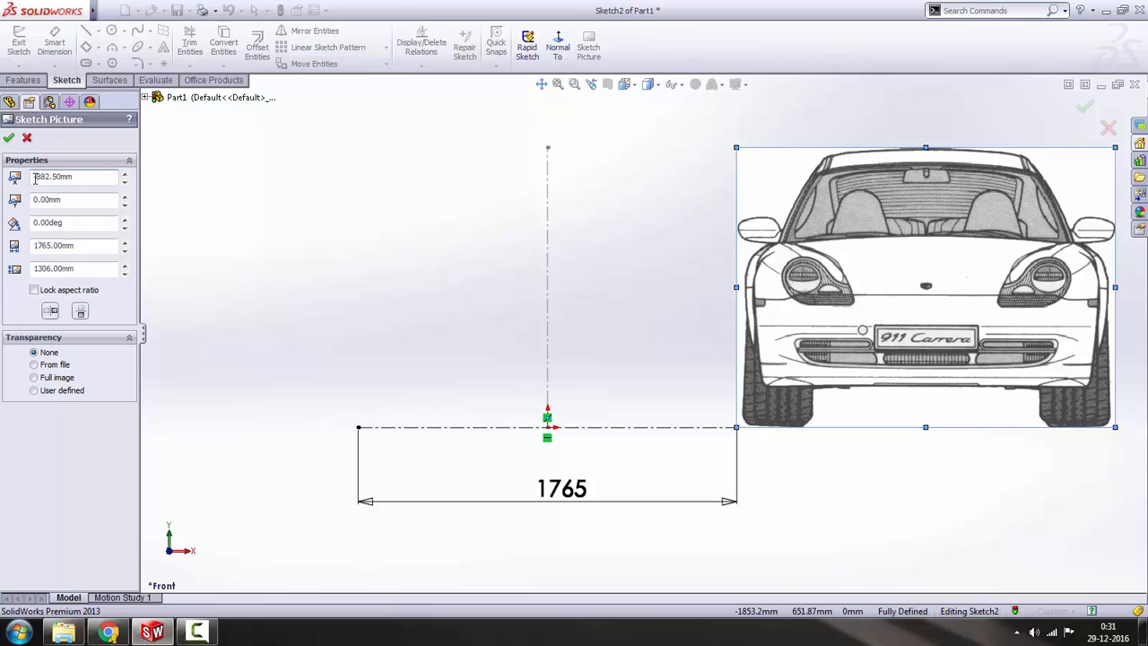
click(370, 249)
scroll(558, 330, up, 2)
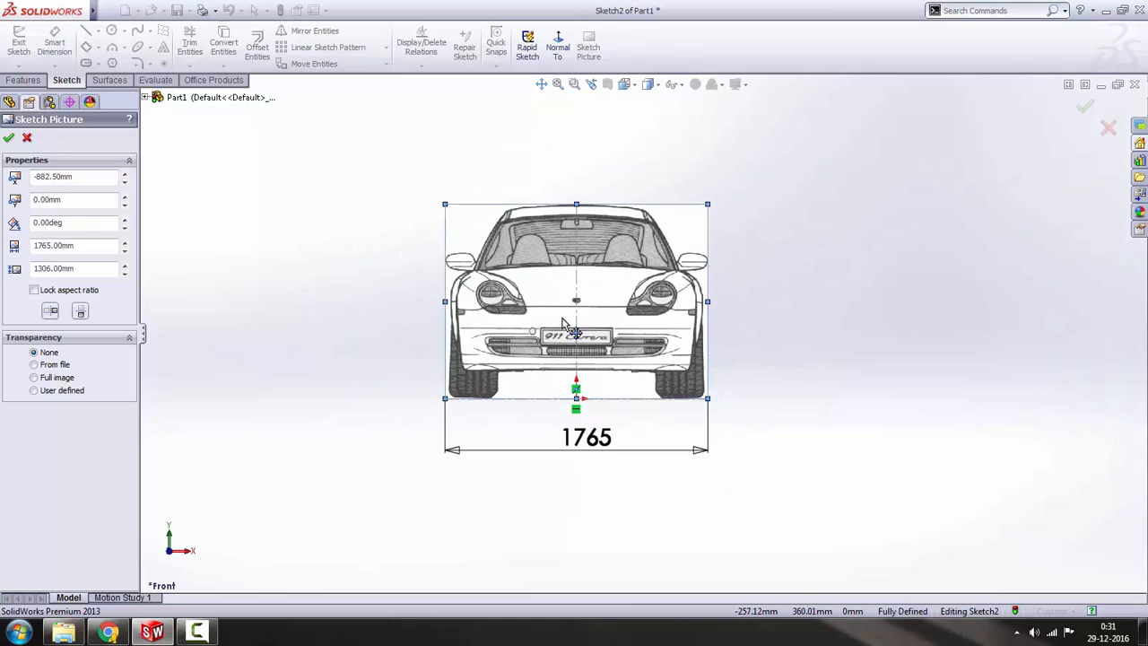
scroll(563, 325, down, 3)
scroll(448, 368, up, 3)
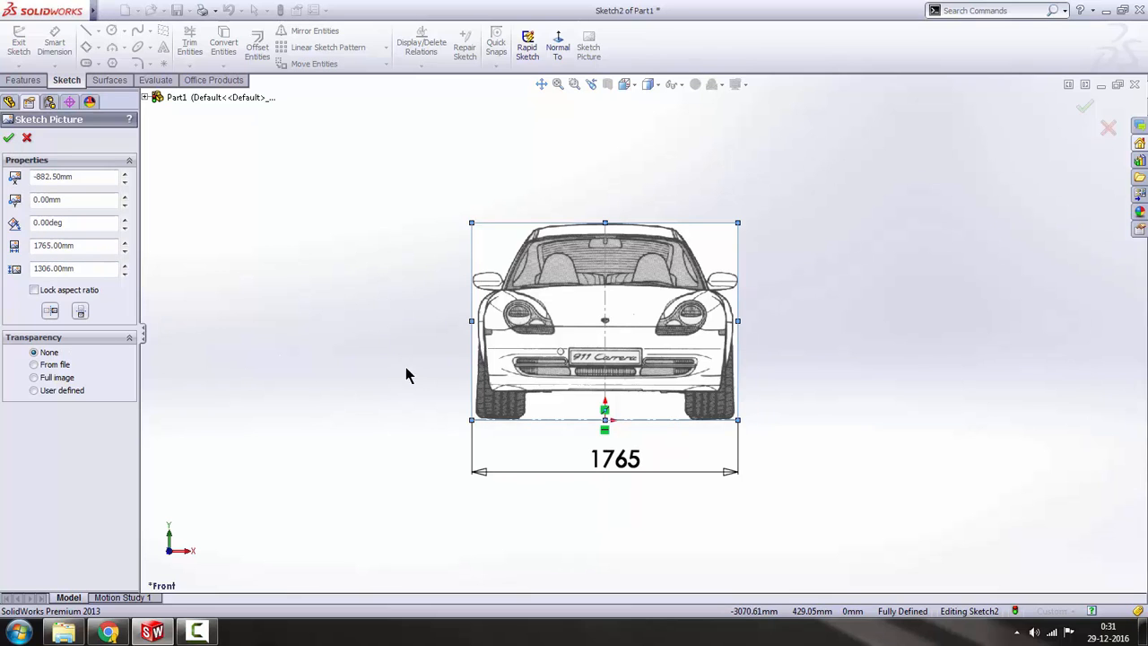
- Accept the front-view picture settings, check its placement against the side view, and exit the sketch
click(8, 137)
scroll(869, 332, up, 2)
mouse_move(869, 333)
middle_down()
mouse_move(675, 404)
mouse_move(687, 423)
mouse_move(713, 368)
middle_up()
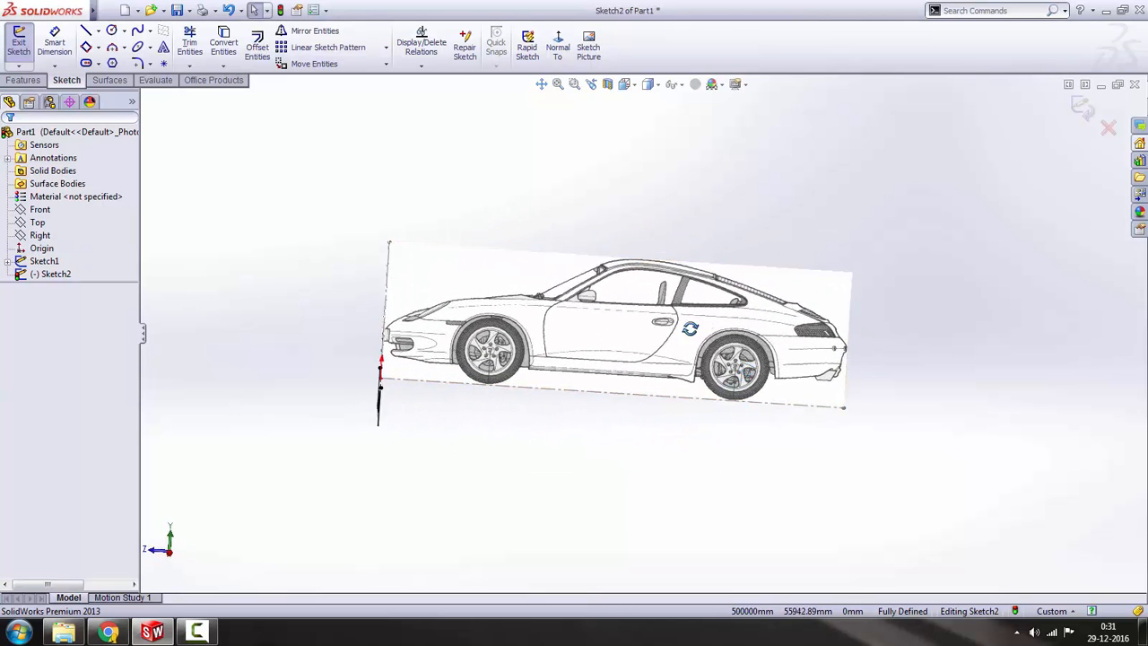
middle_drag(689, 329, 803, 322)
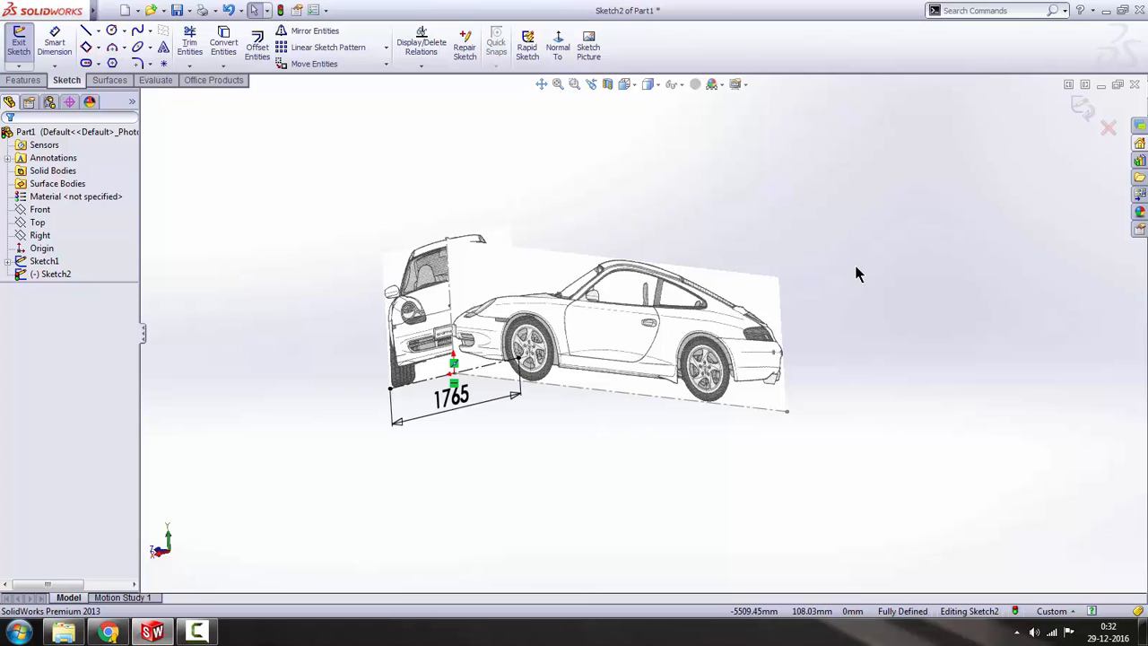
middle_drag(669, 182, 1046, 216)
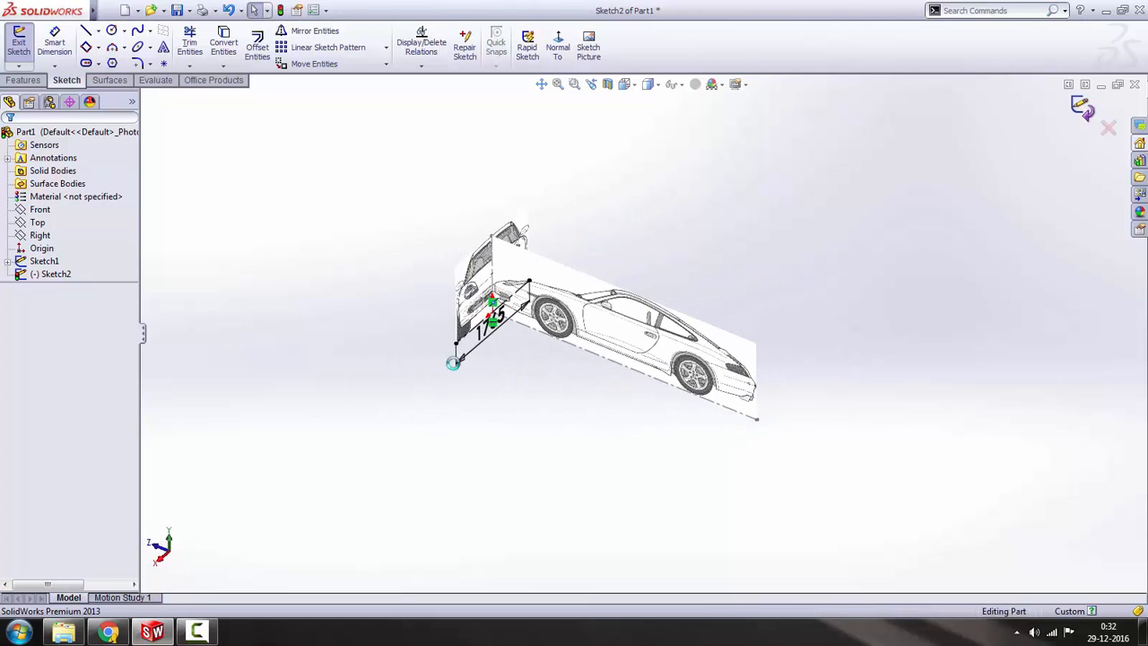
click(1083, 107)
- Start a new sketch on the Top plane and view it straight on
click(43, 222)
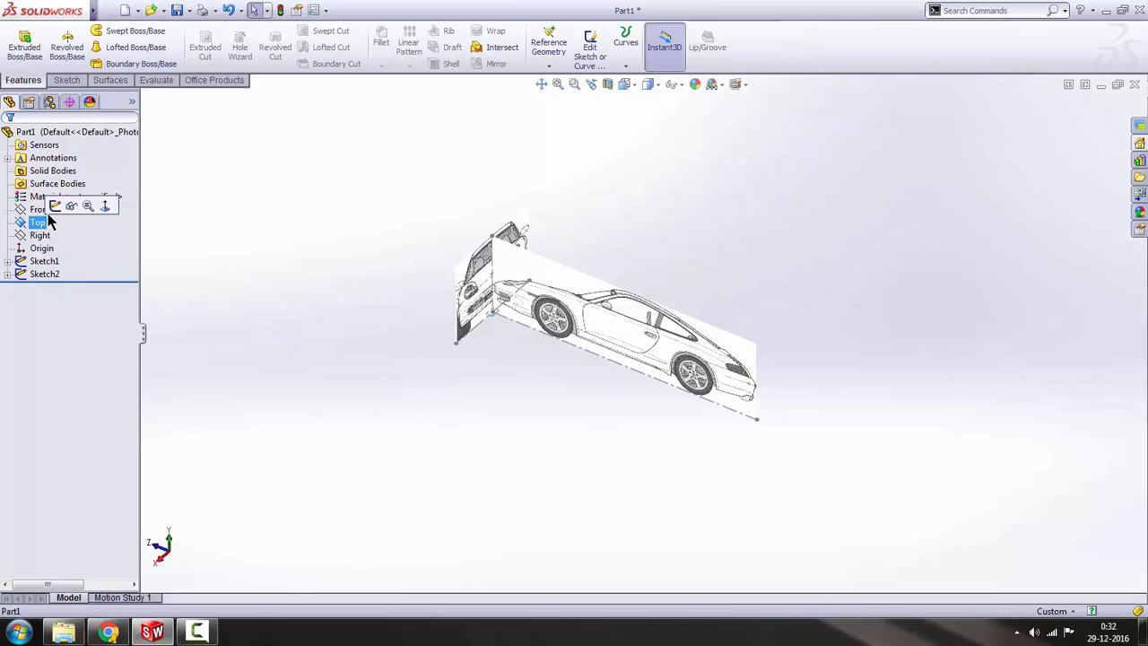
click(54, 206)
click(559, 54)
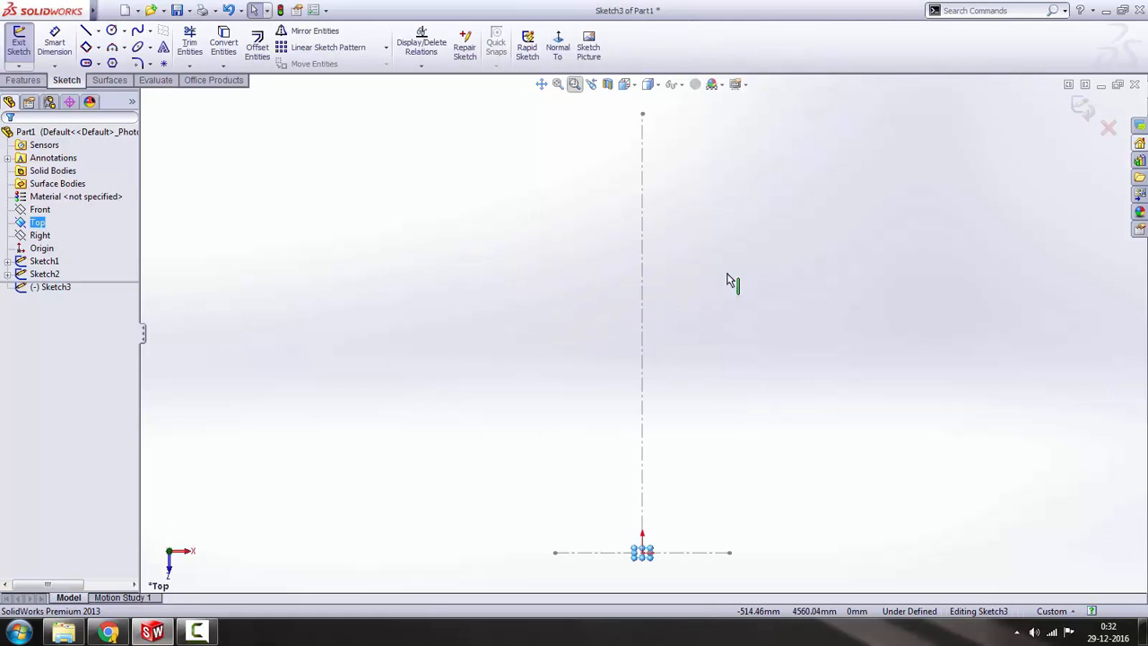
click(747, 343)
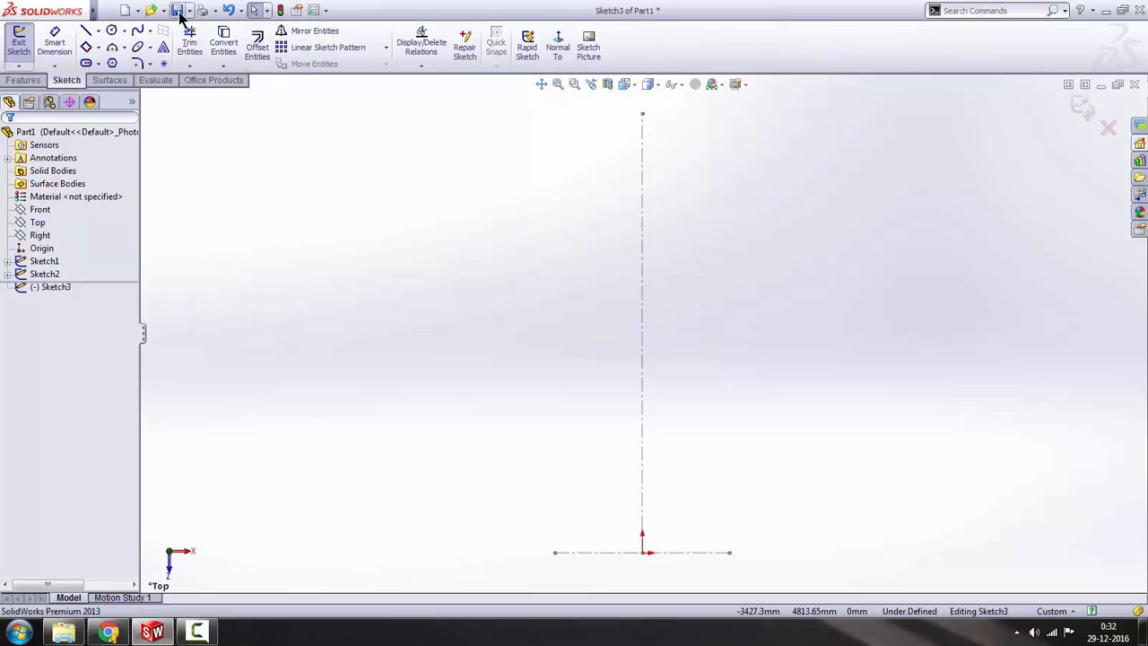
- Insert the porsche-911-carrera-4-1998 Top View image as a sketch picture in the Top plane sketch
click(588, 49)
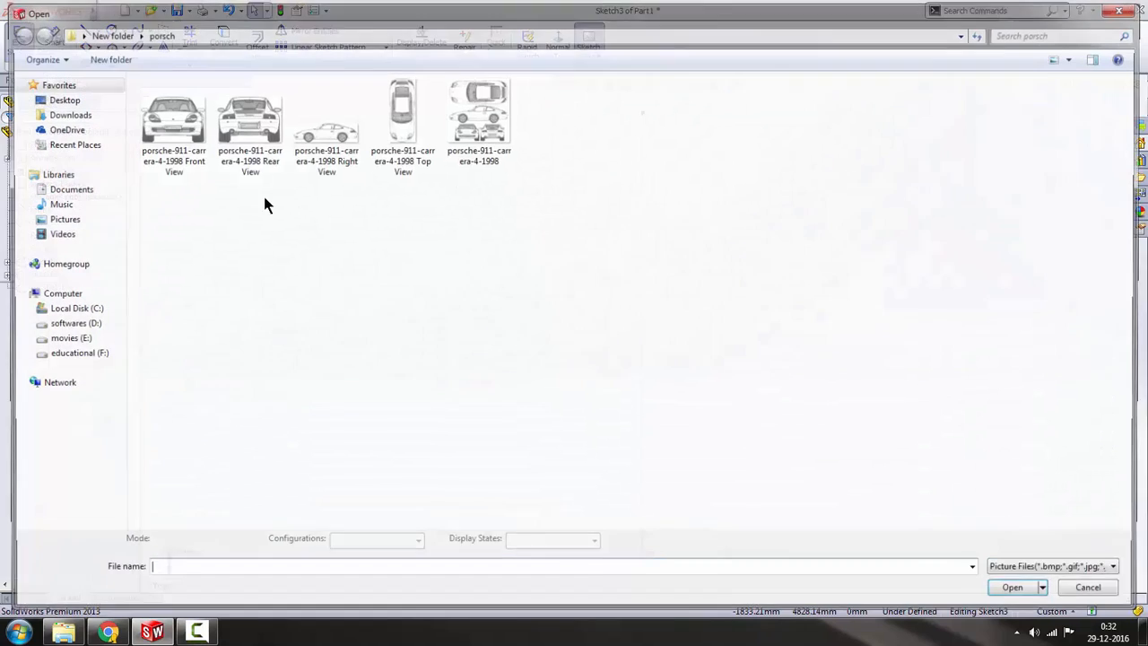
click(405, 139)
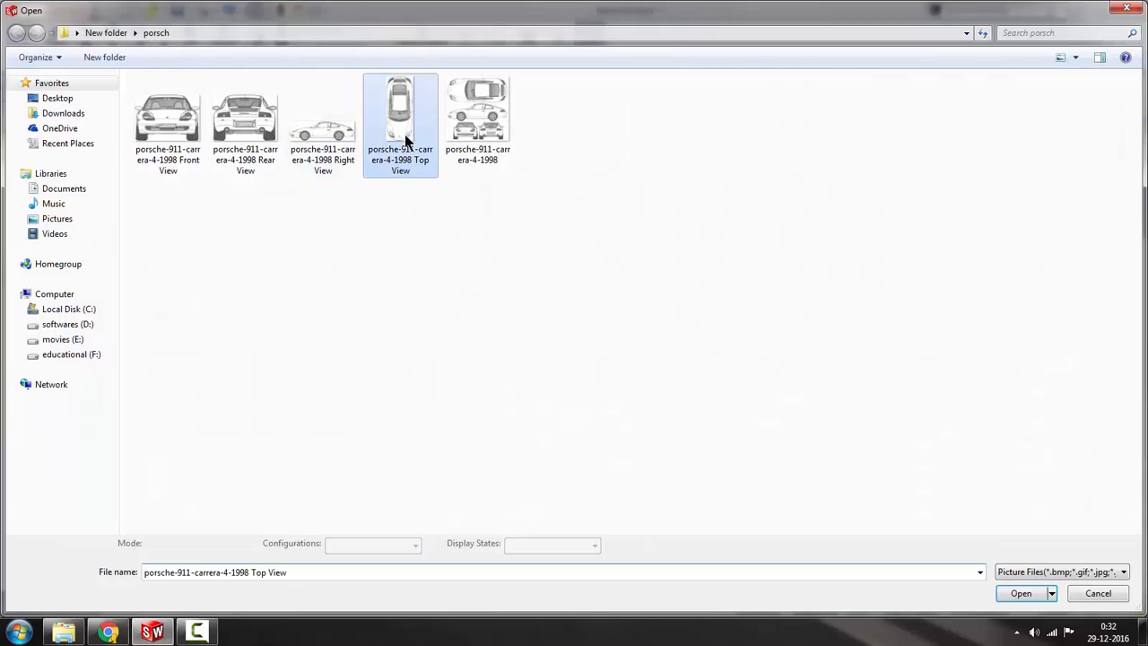
click(1027, 594)
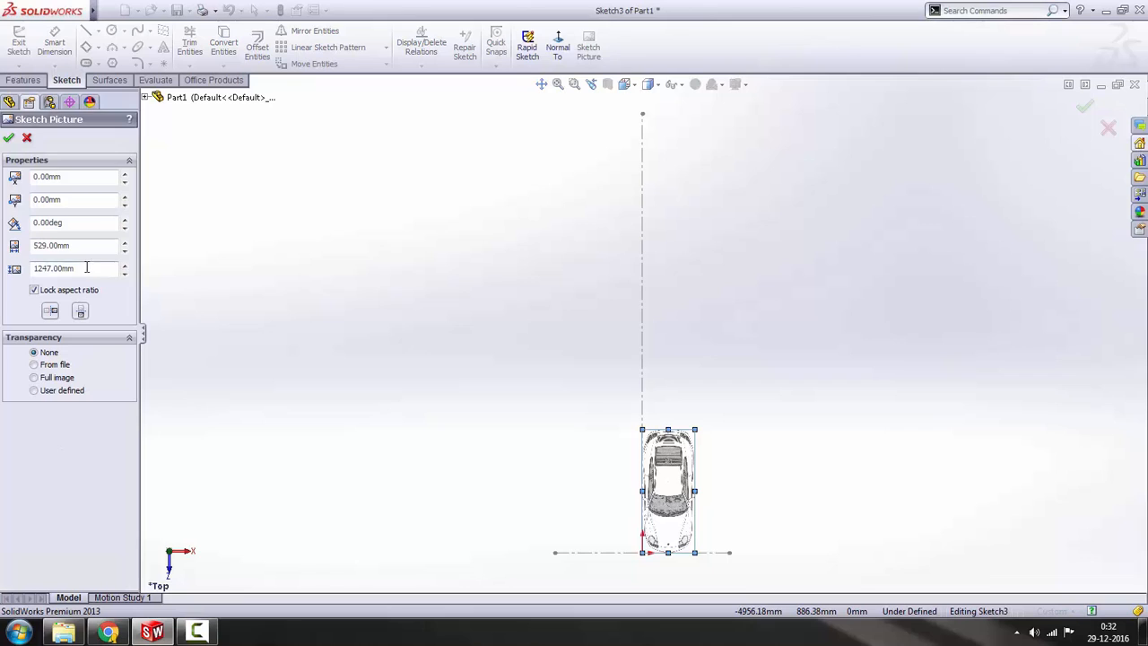
- Set the top-view picture's height to 4432 mm and, with the aspect ratio unlocked, its width to 1760 mm
drag(101, 268, 34, 268)
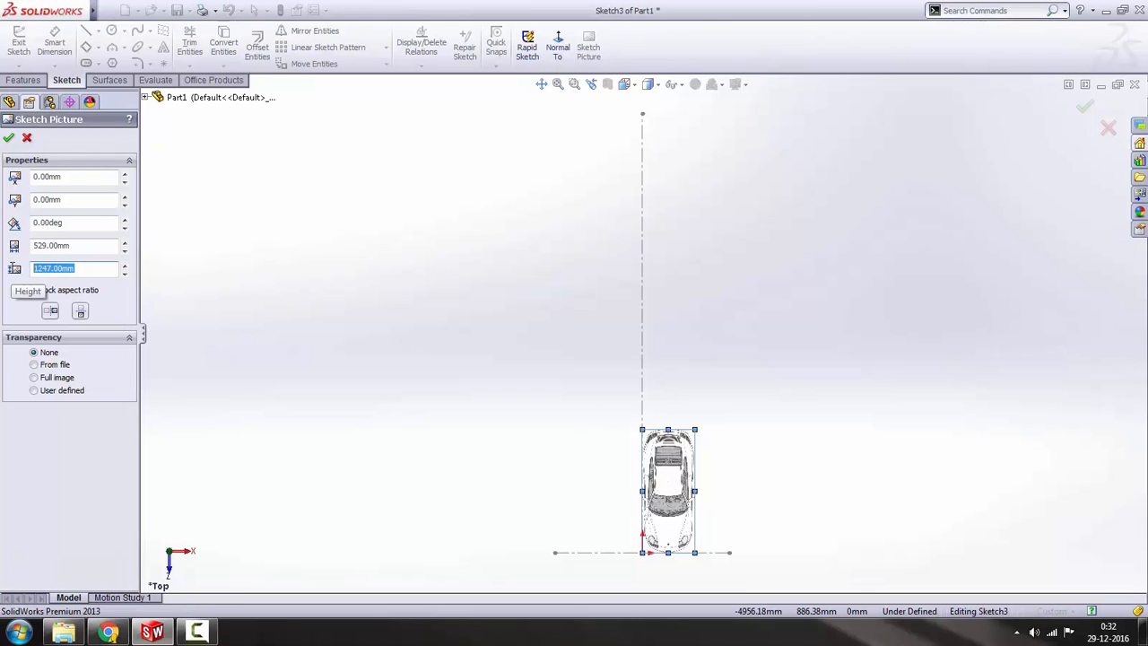
text(4432)
key(Return)
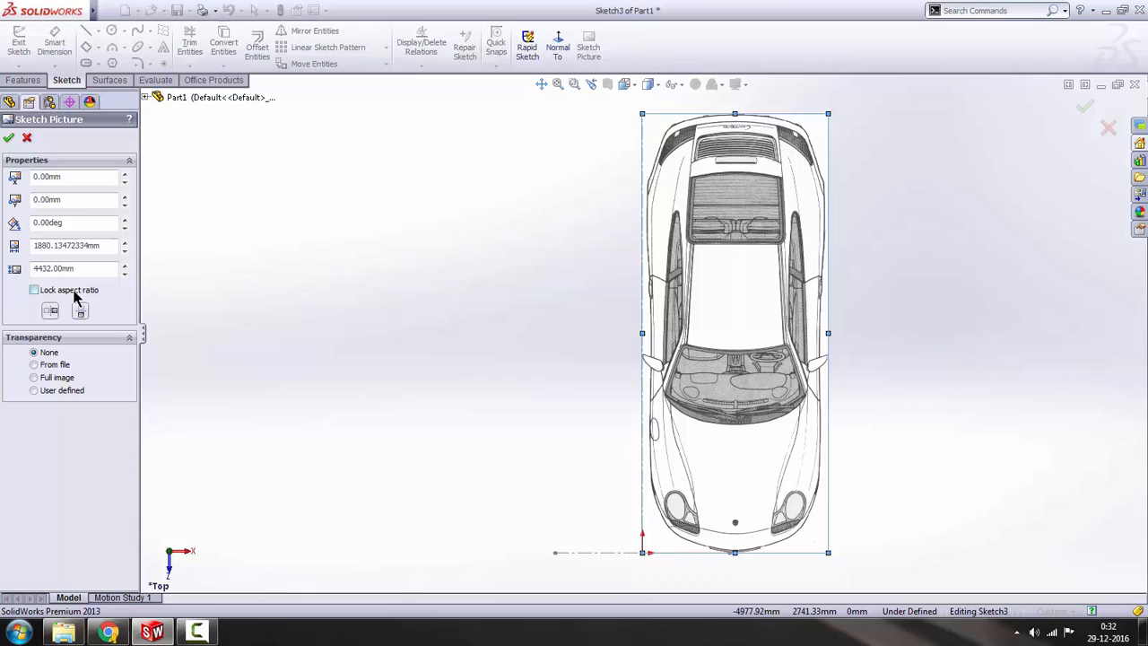
drag(107, 244, 2, 240)
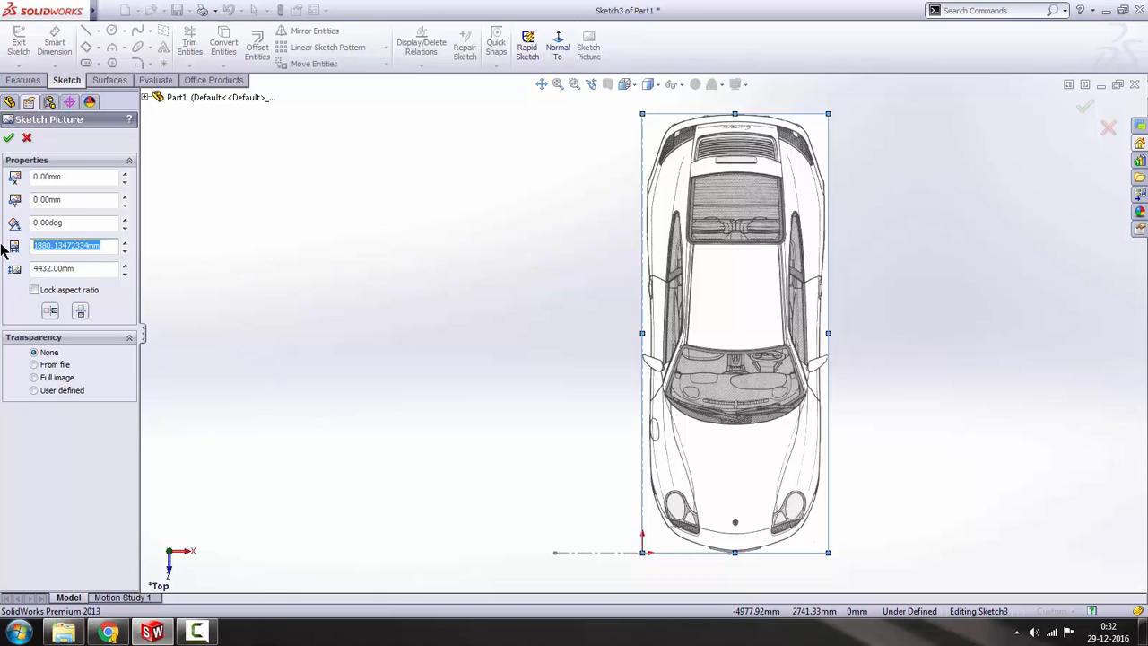
text(1760)
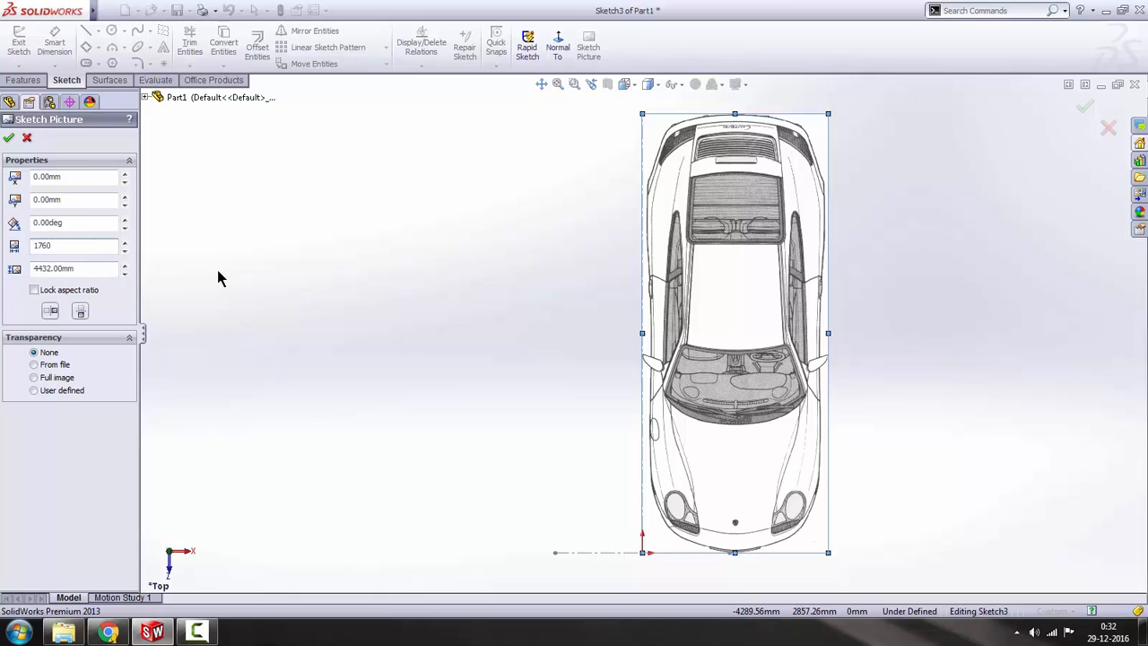
key(Return)
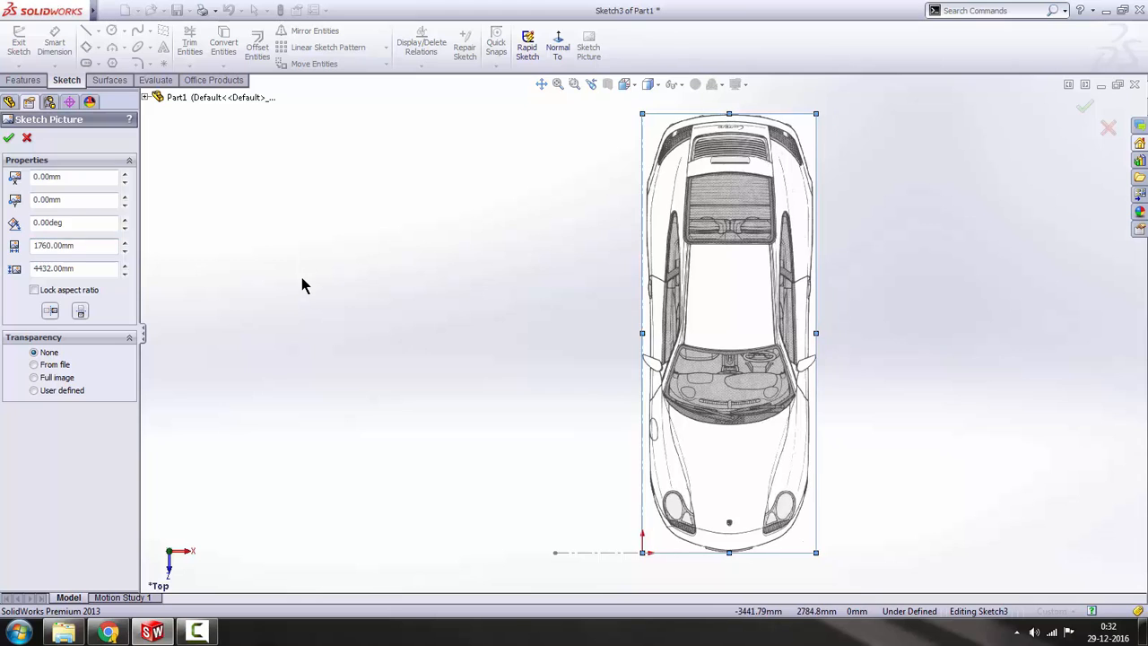
- Center the top-view picture on the vertical centerline by setting its X position to -880 mm
key(f)
scroll(664, 303, up, 2)
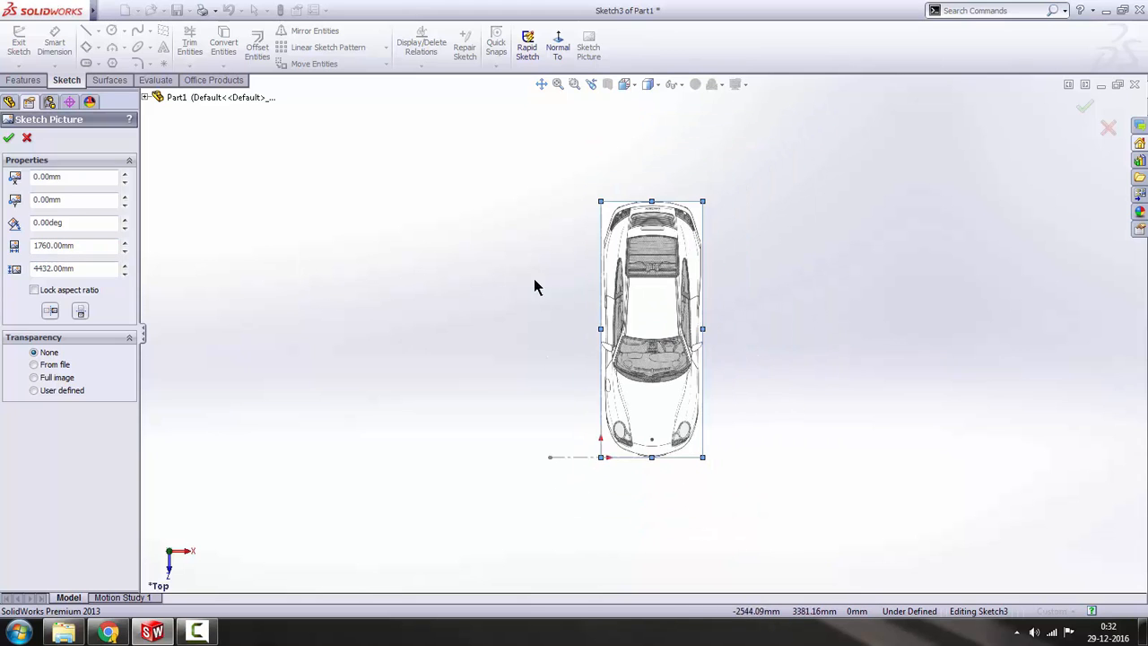
scroll(617, 346, down, 2)
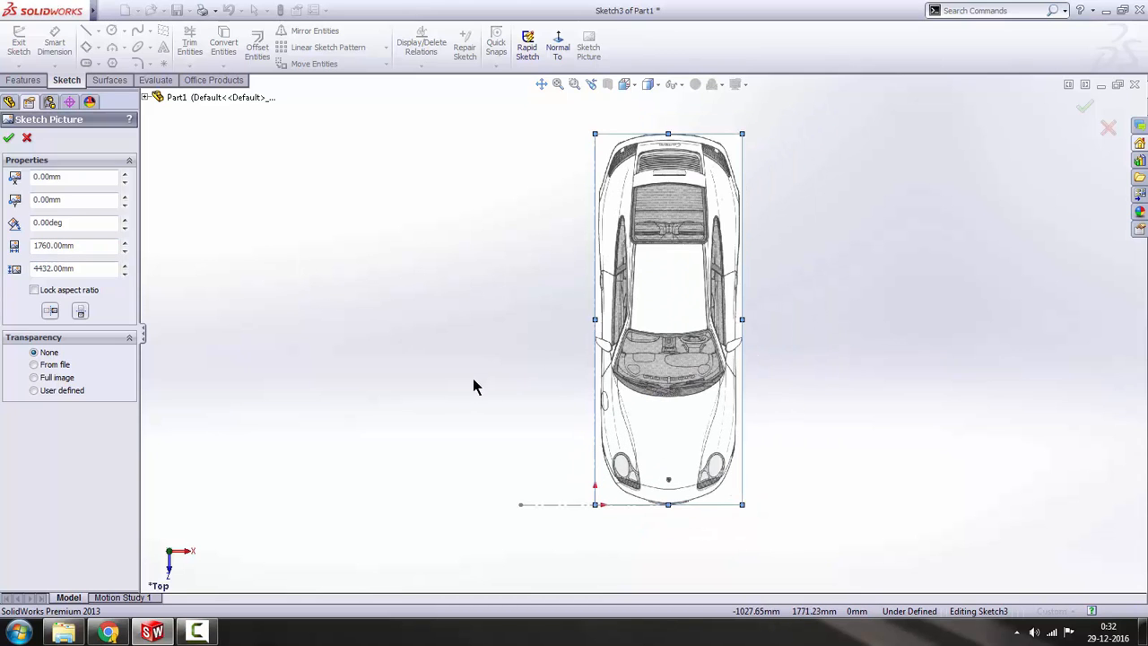
double_click(75, 177)
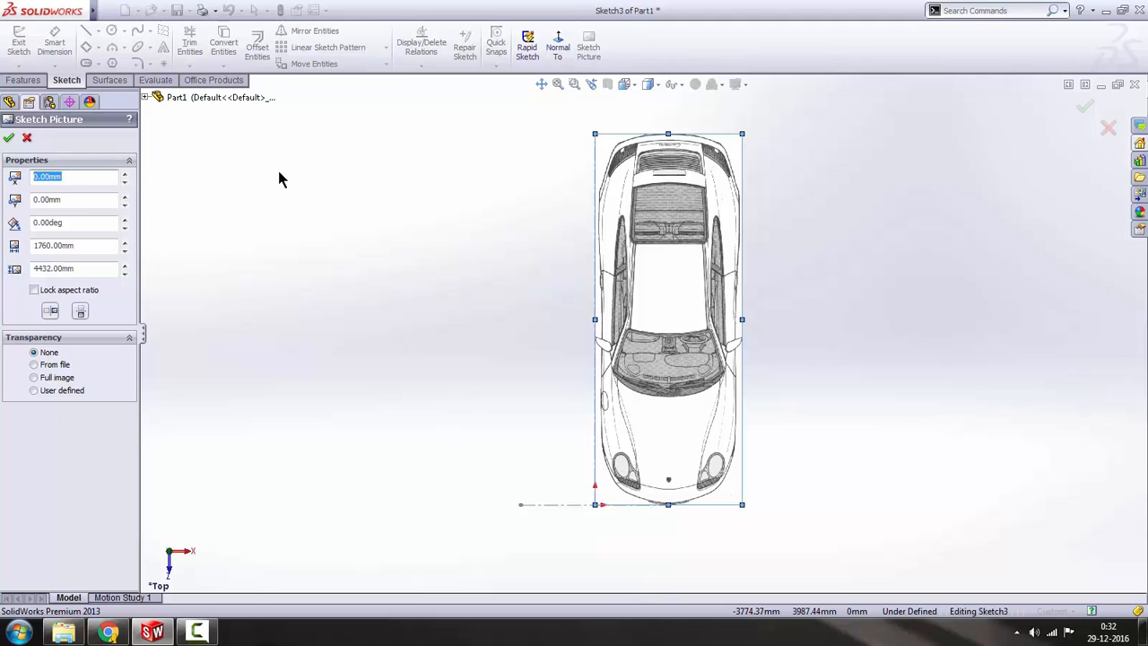
text(1760/2)
key(Return)
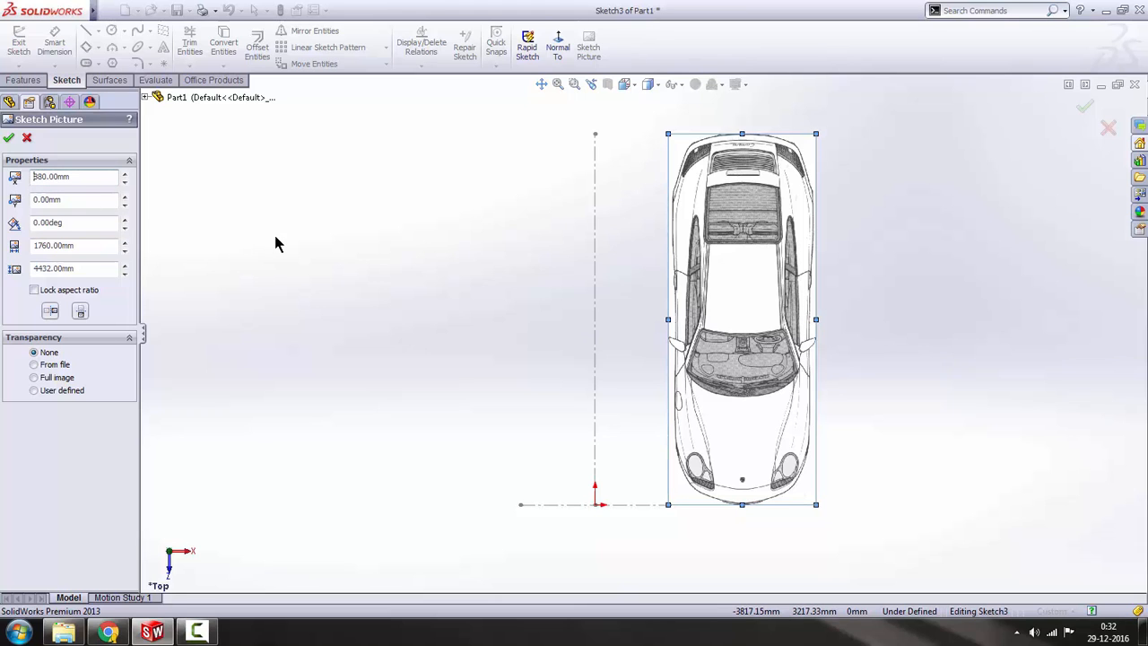
click(301, 240)
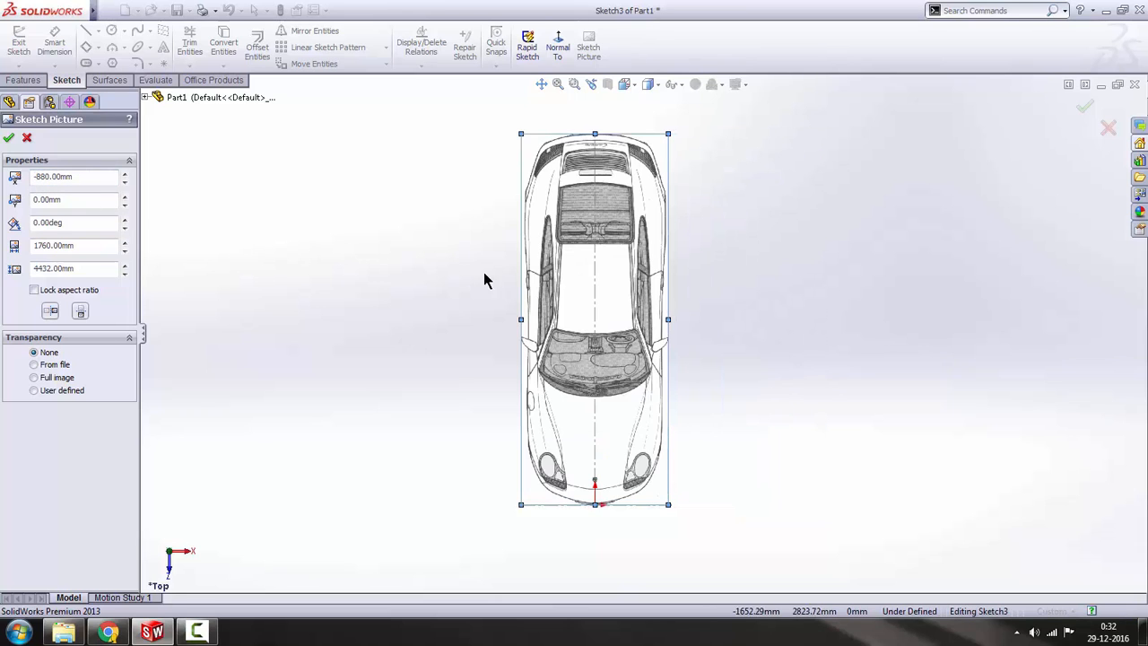
scroll(603, 331, up, 1)
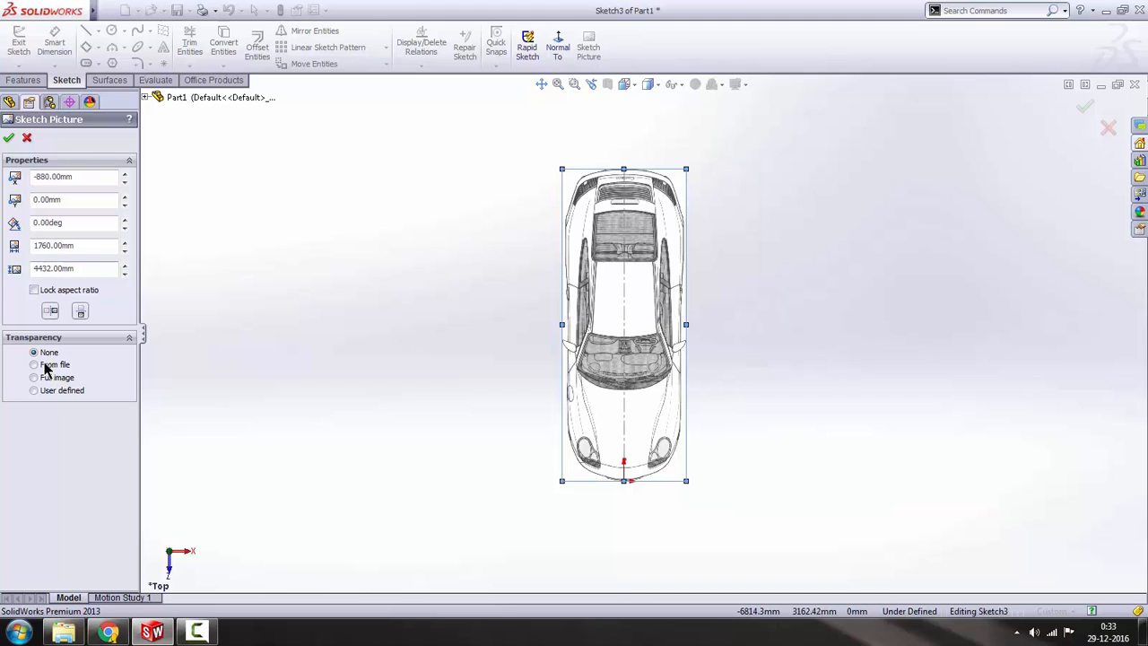
- Accept the top-view picture settings, exit the sketch, and check its alignment with the side and front views
click(8, 137)
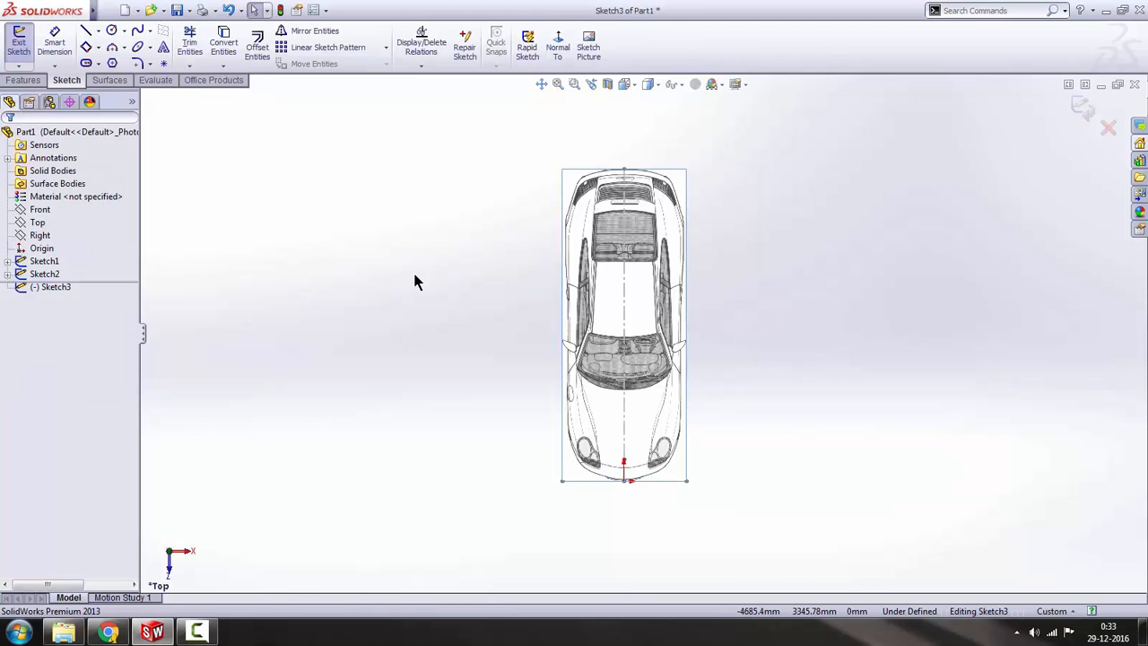
scroll(817, 392, up, 2)
middle_drag(816, 392, 781, 269)
click(1081, 109)
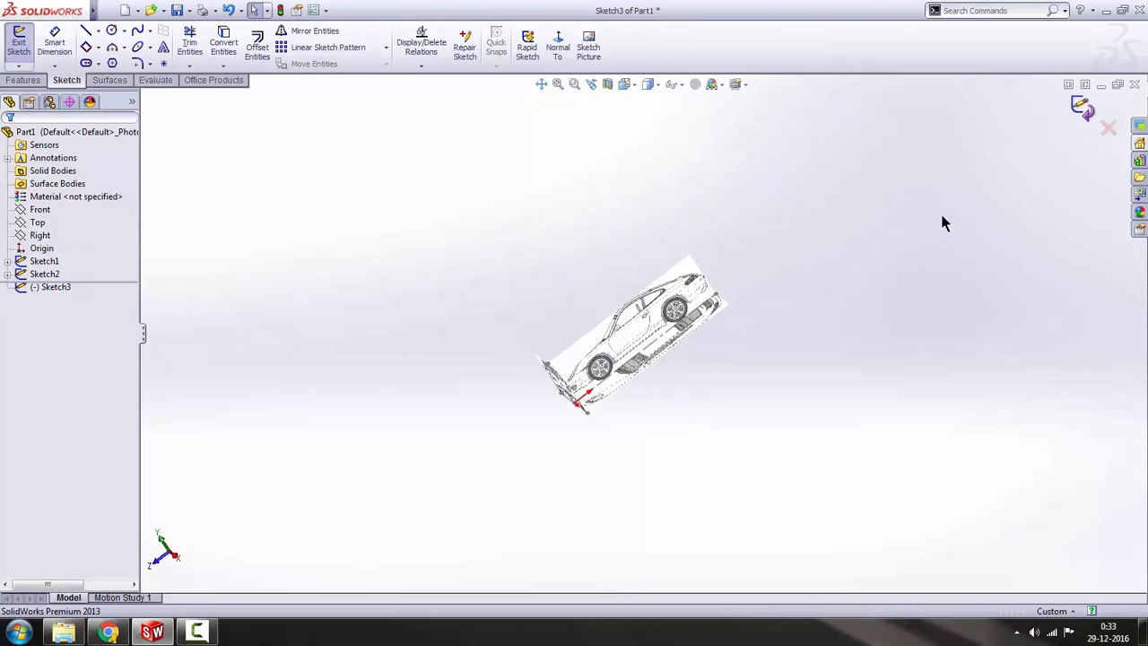
click(835, 285)
middle_drag(753, 281, 812, 417)
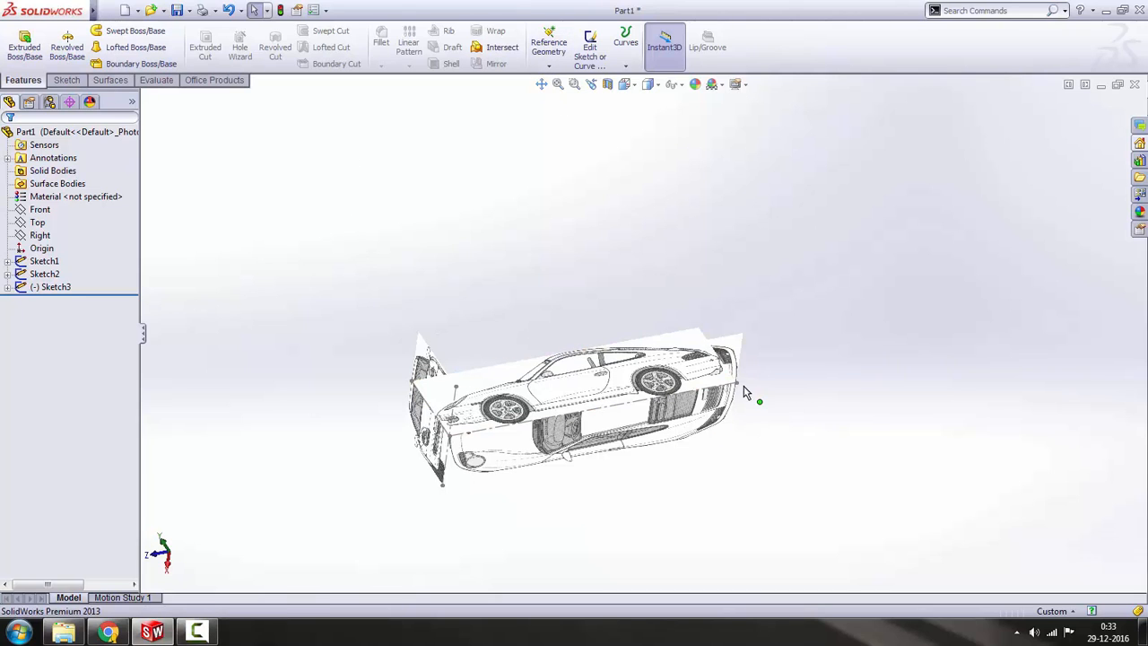
- Create a reference plane parallel to the Front plane through the rear endpoint of the side-view sketch's baseline
click(547, 69)
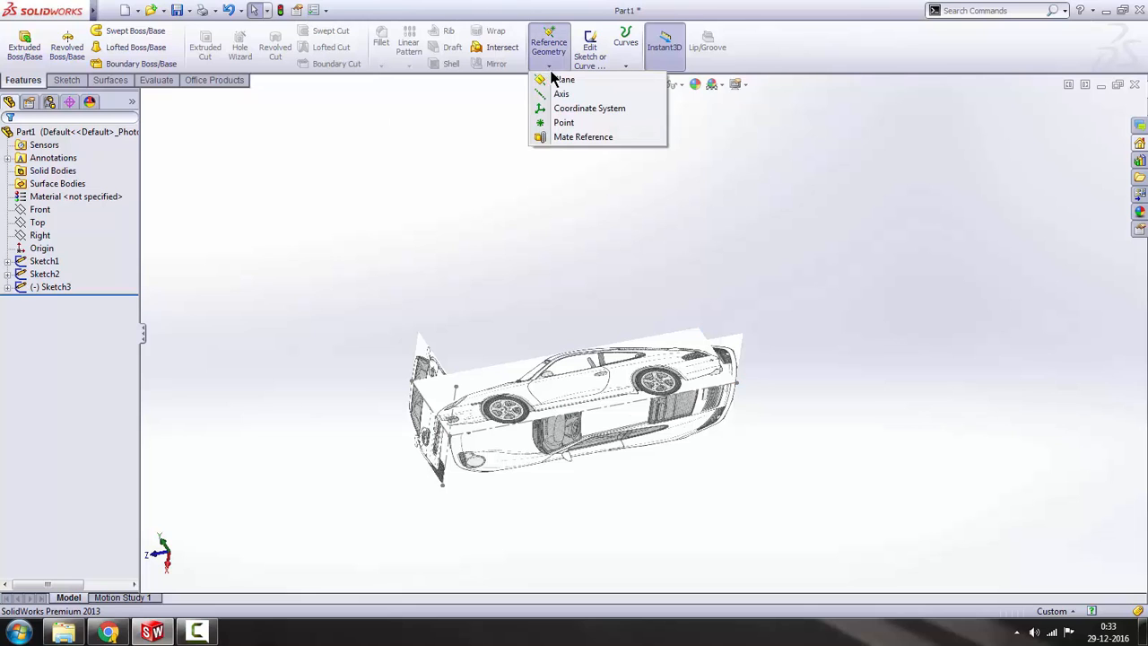
click(558, 79)
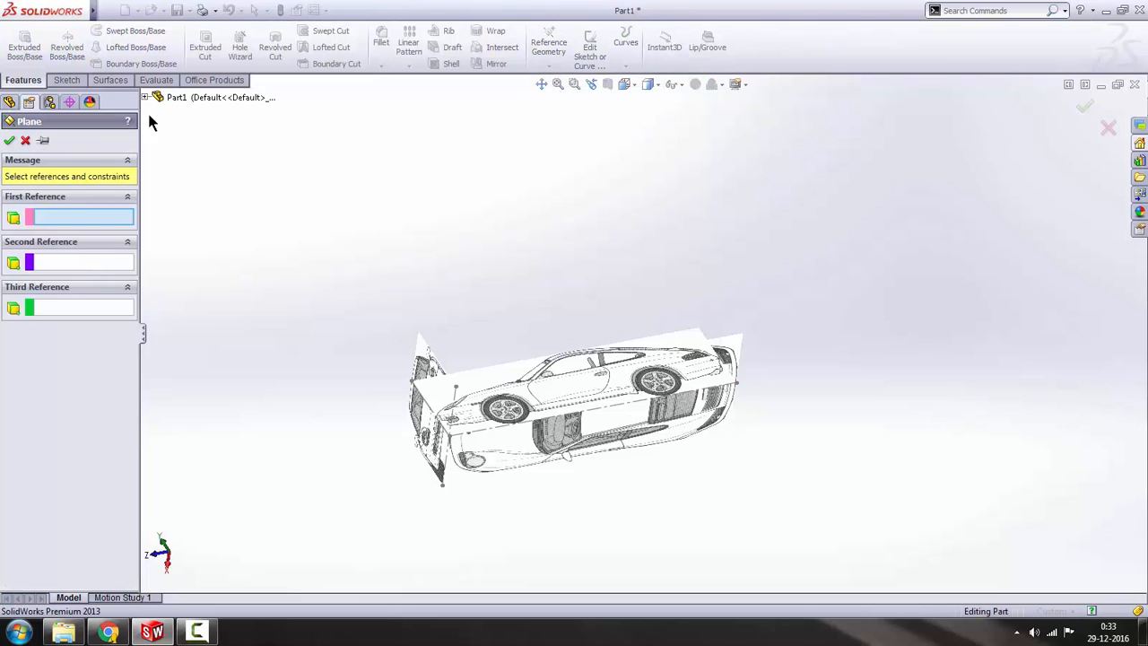
click(144, 97)
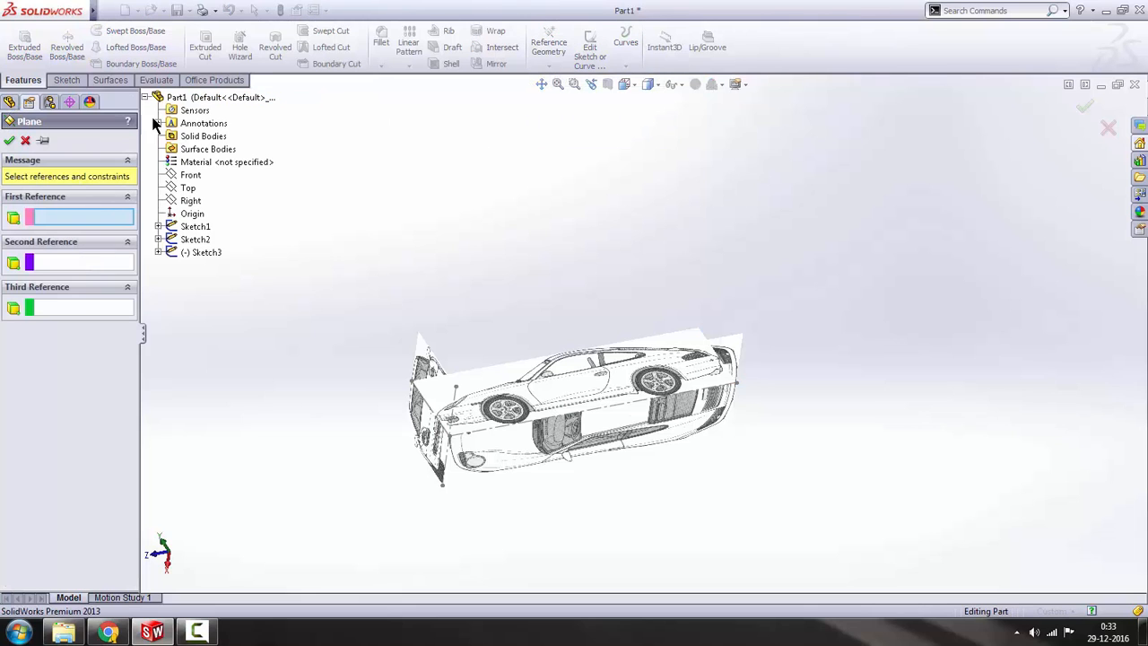
click(191, 175)
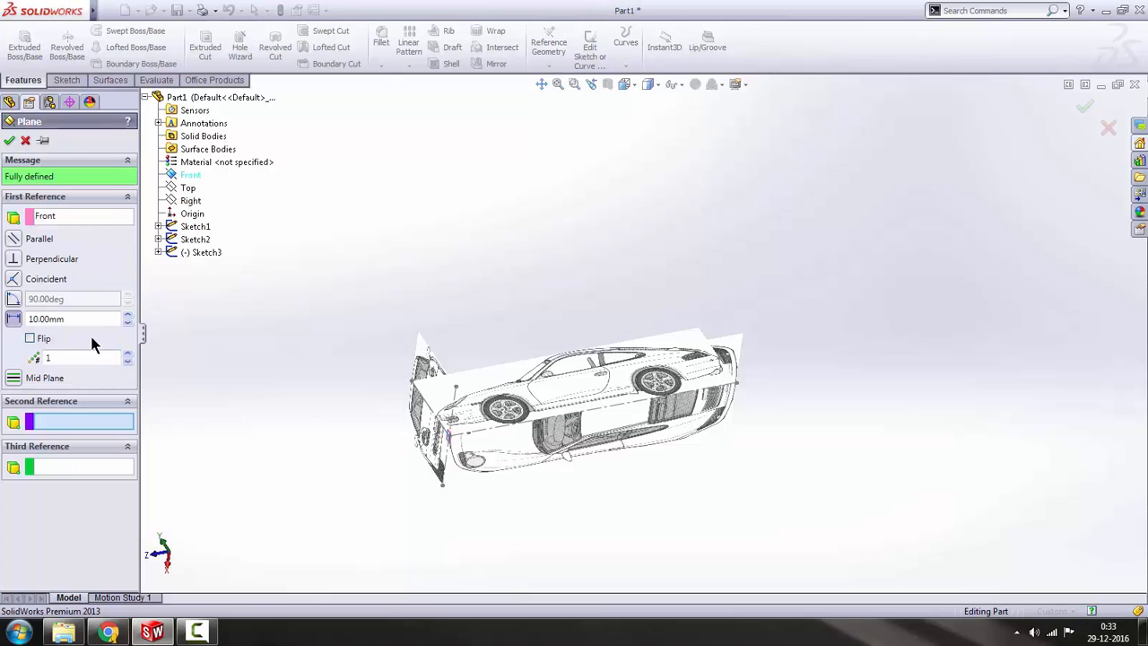
click(736, 384)
scroll(686, 358, down, 4)
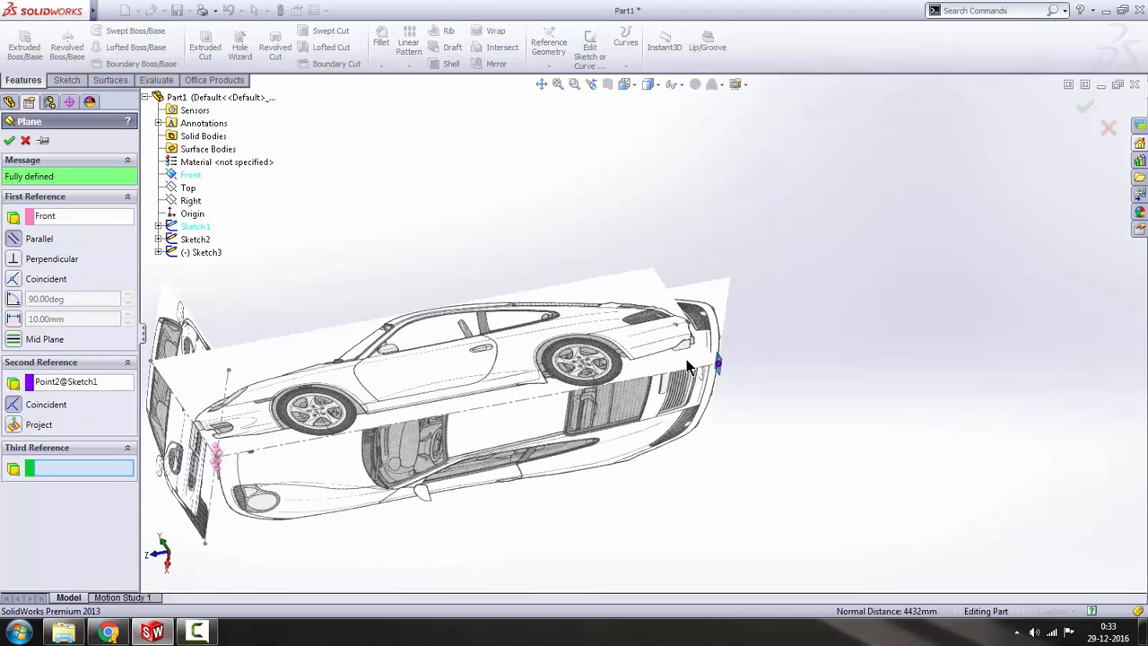
scroll(685, 357, up, 2)
click(9, 141)
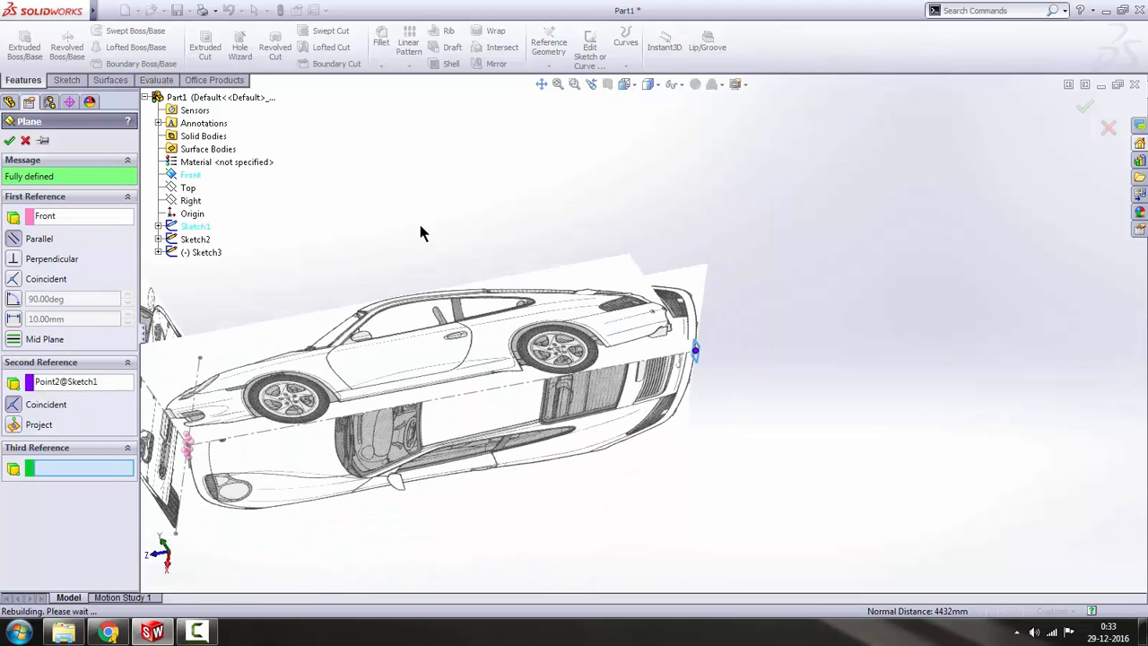
- Start a new sketch on the reference plane at the car's rear and view it straight on from behind
mouse_move(713, 285)
middle_down()
mouse_move(654, 341)
mouse_move(661, 376)
mouse_move(480, 314)
mouse_move(495, 325)
middle_up()
scroll(743, 392, down, 8)
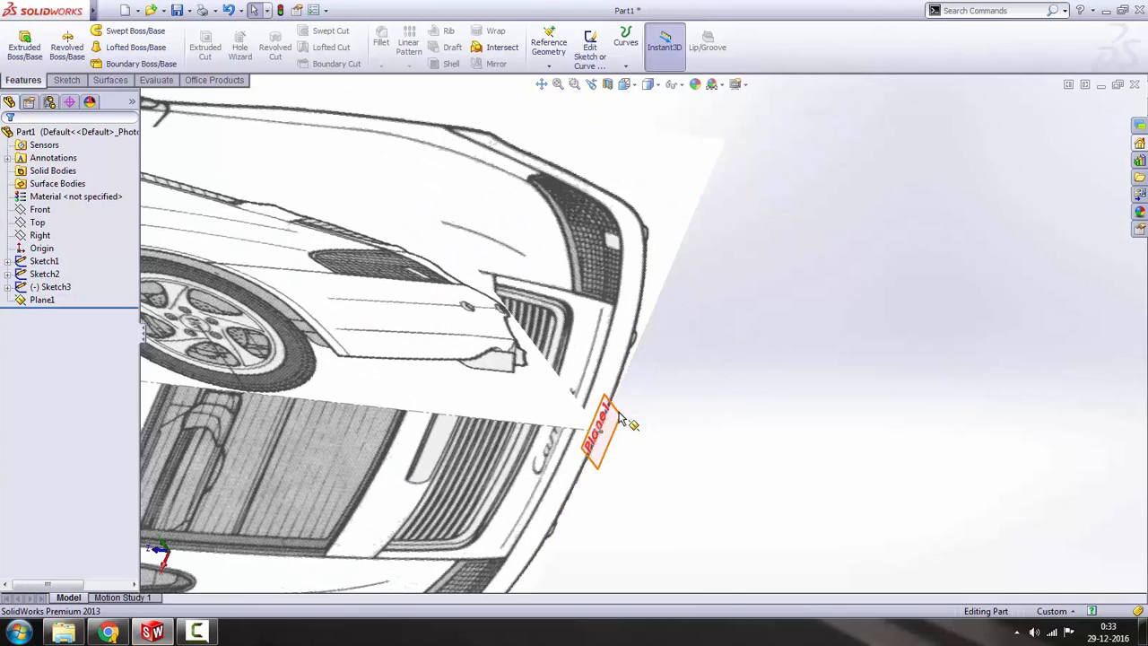
click(619, 414)
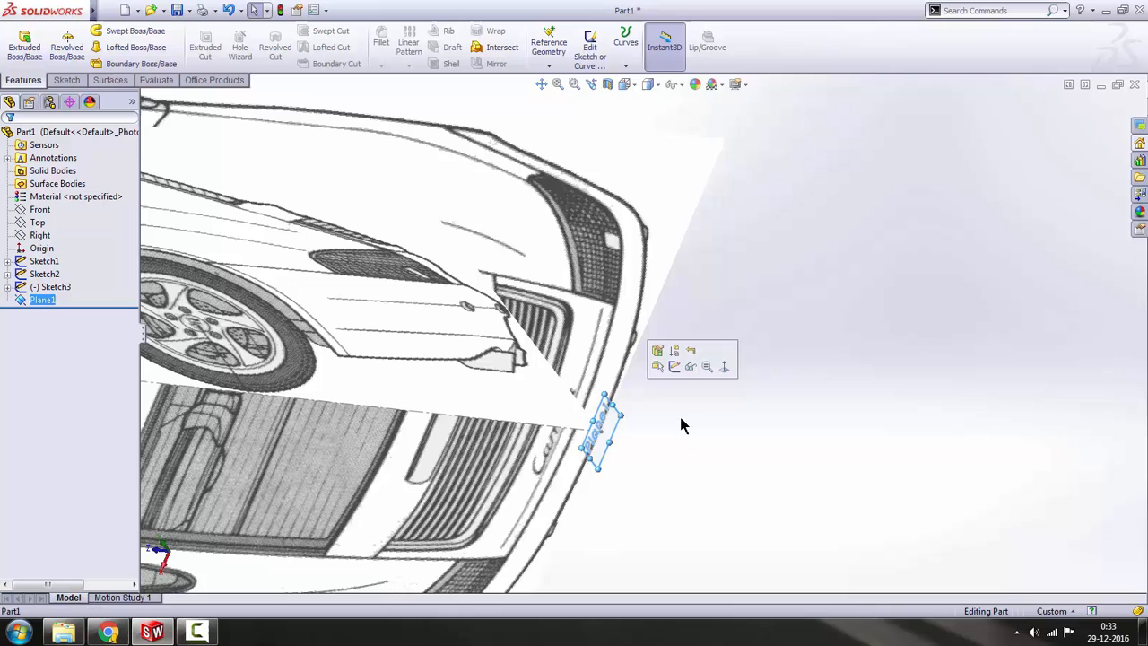
click(674, 367)
click(558, 45)
scroll(762, 269, up, 3)
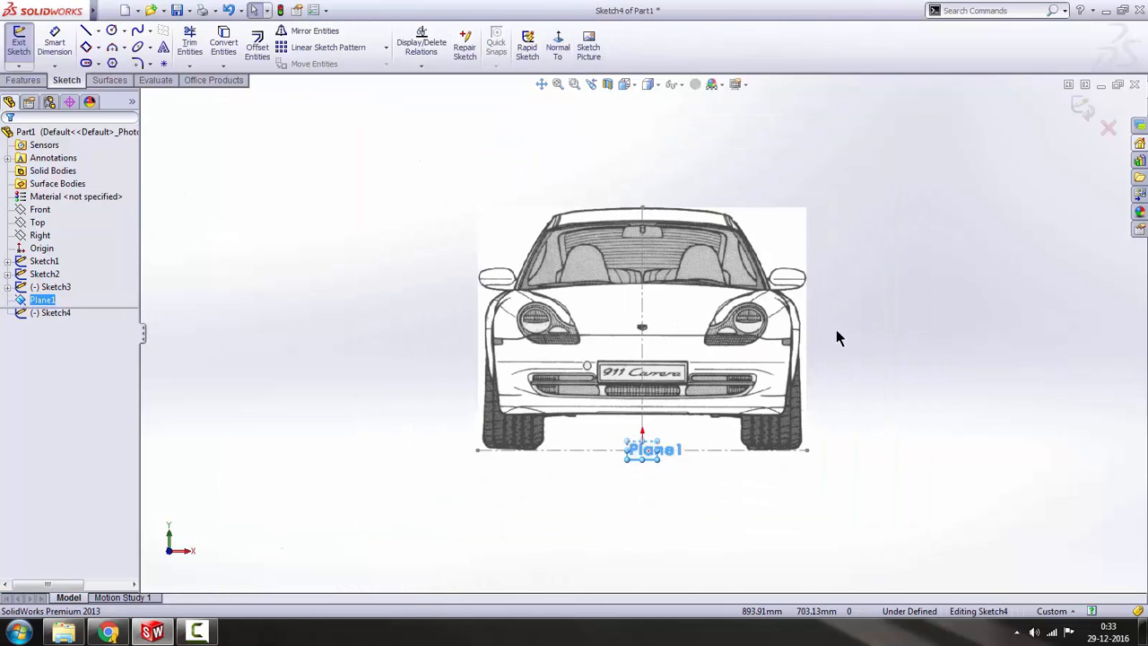
click(822, 341)
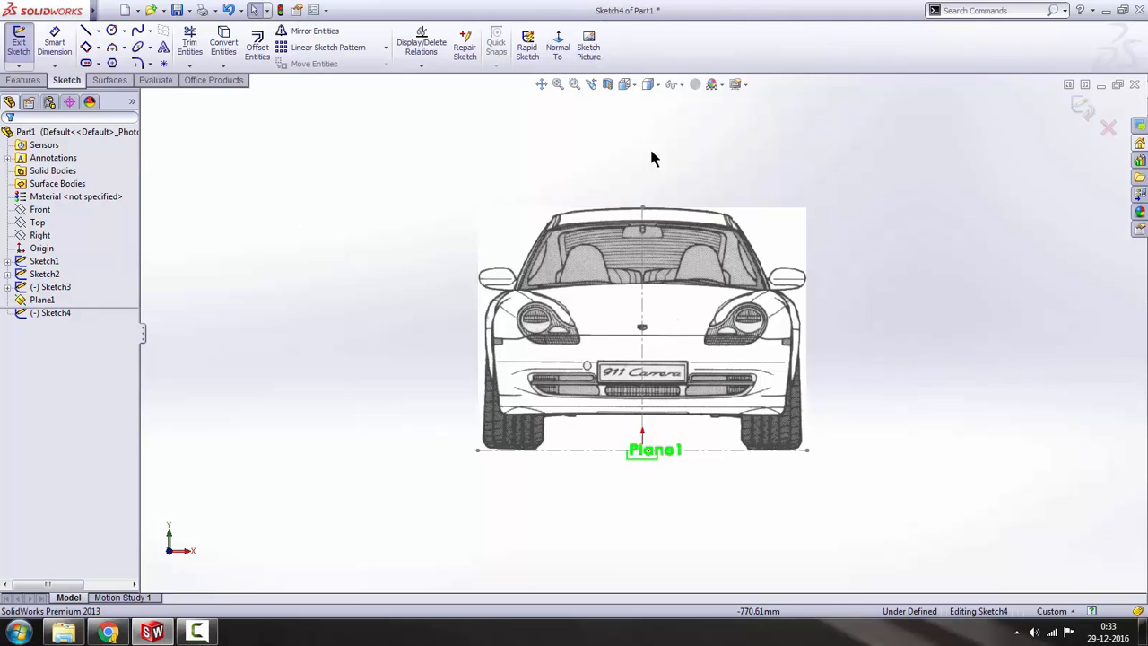
middle_drag(815, 270, 789, 285)
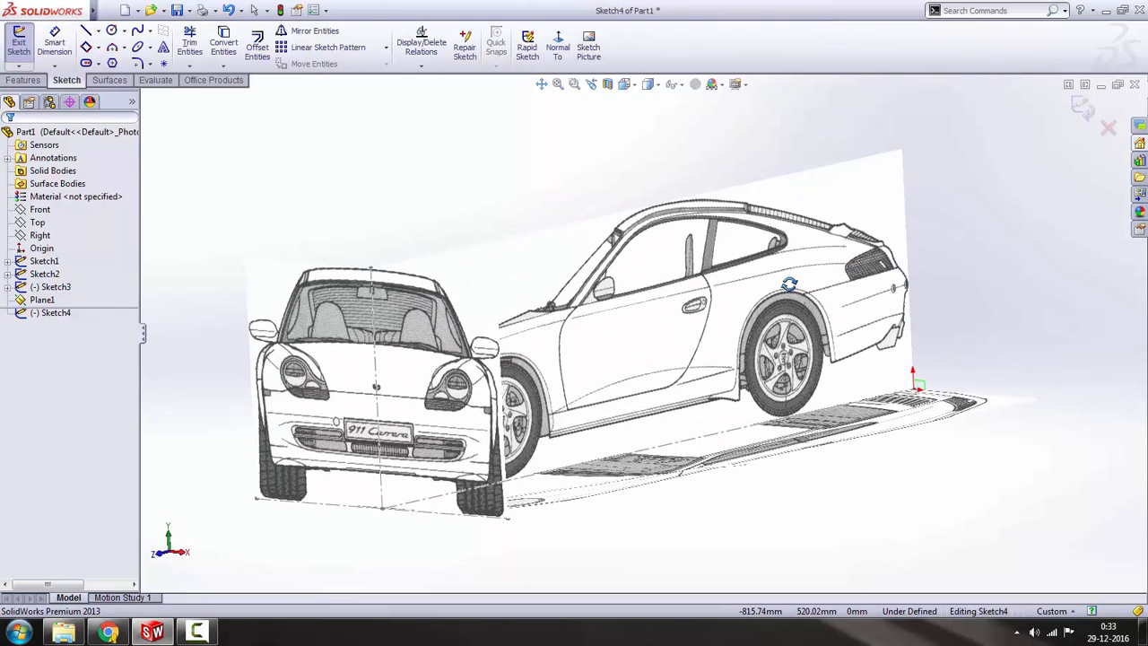
click(557, 44)
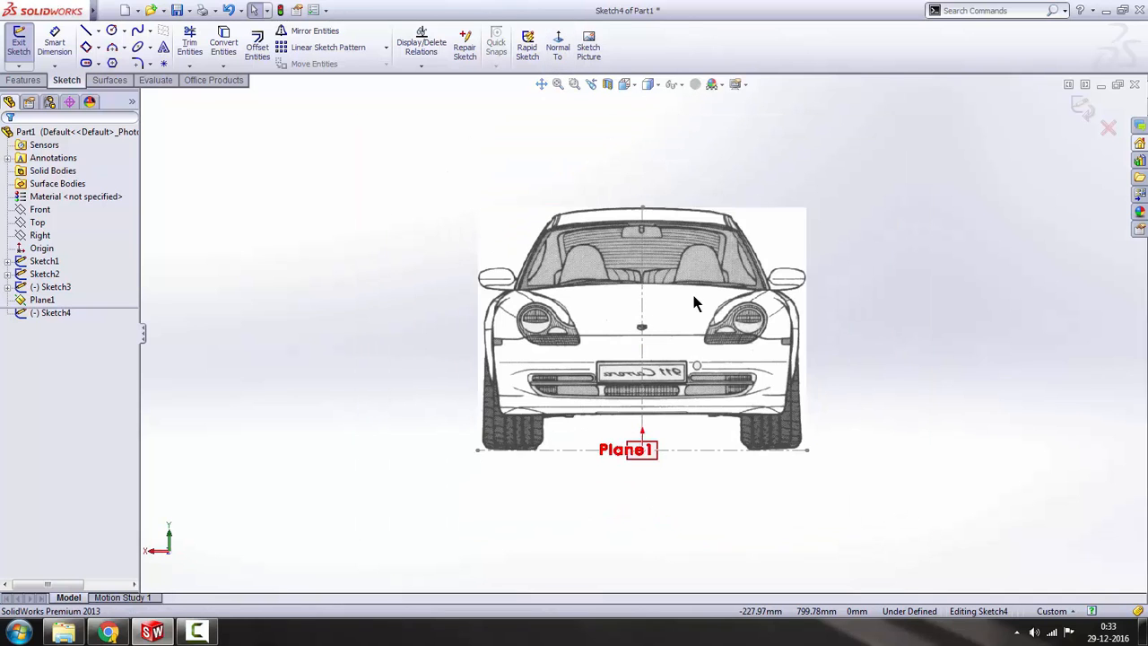
- Insert the porsche-911-carrera-4-1998 Rear View image as a sketch picture in the rear plane's sketch
click(589, 54)
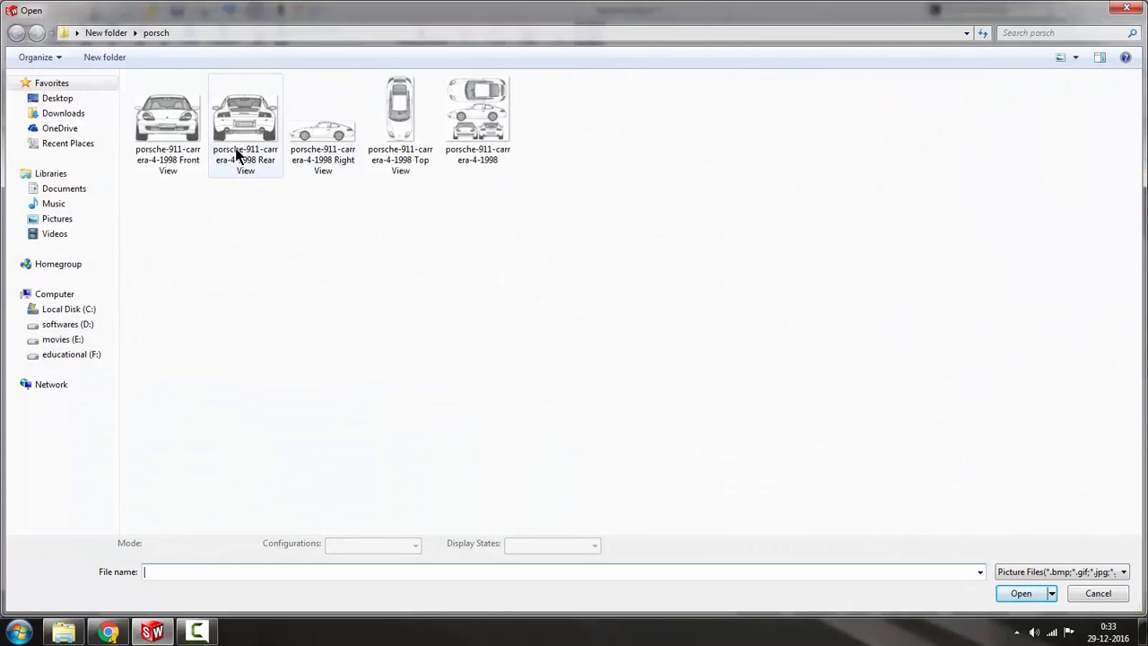
click(238, 152)
click(1021, 594)
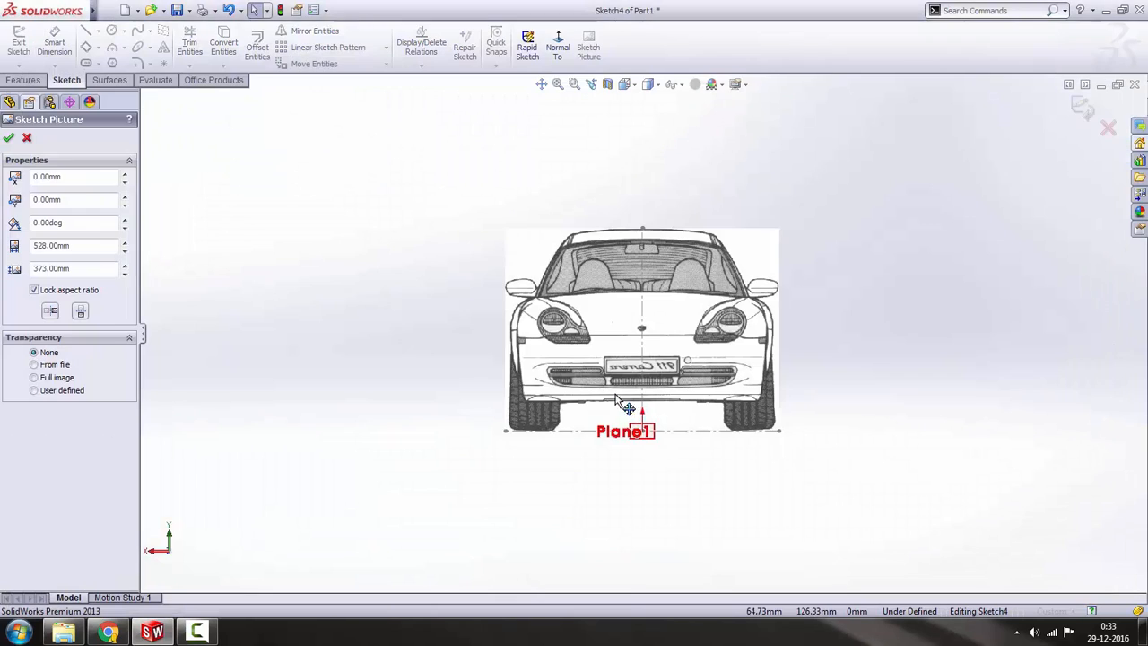
- Unlock the rear-view picture's aspect ratio and set its width to 1765 mm and its height to 1306 mm
click(34, 290)
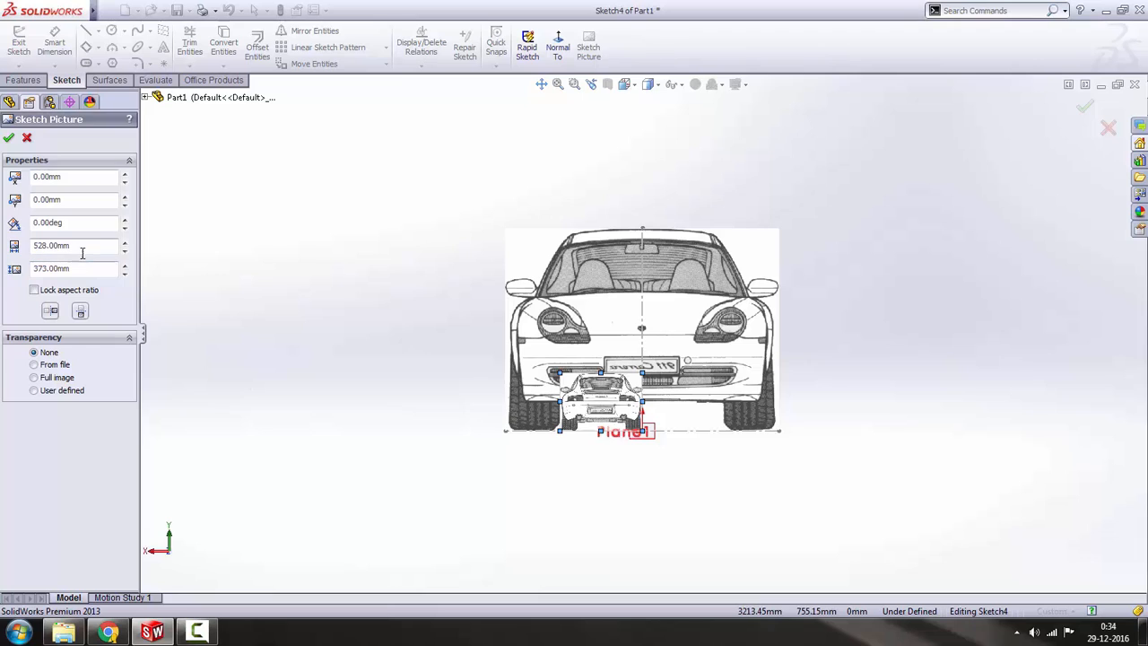
drag(85, 249, 45, 246)
text(1)
key(BackSpace)
key(BackSpace)
key(BackSpace)
key(Return)
key(Tab)
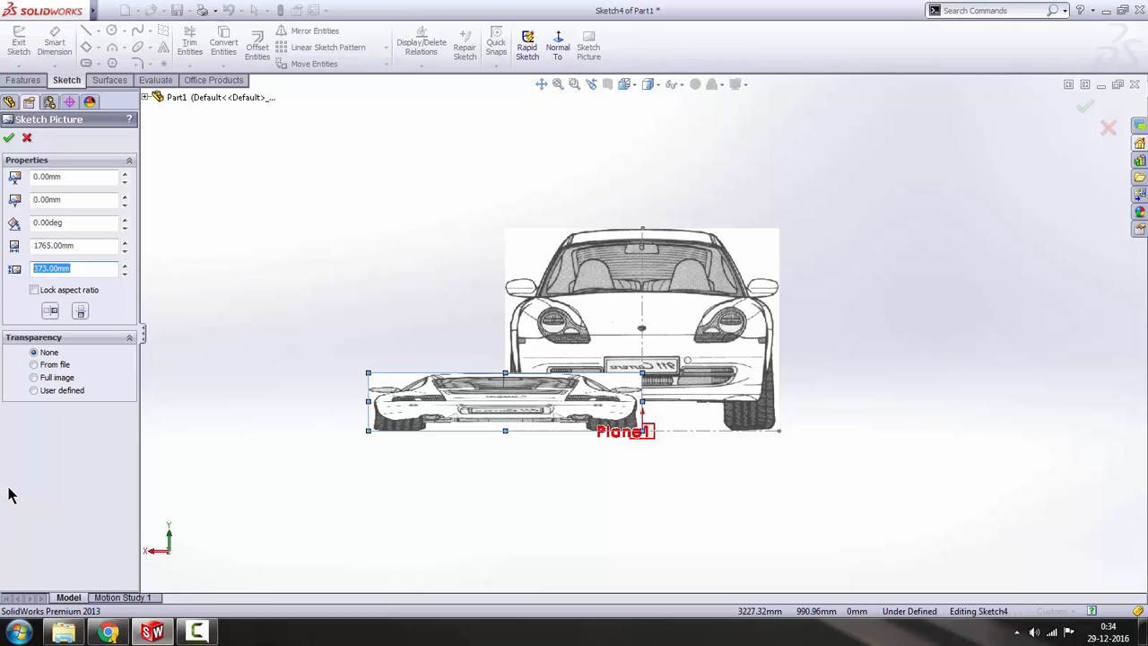
text(1306)
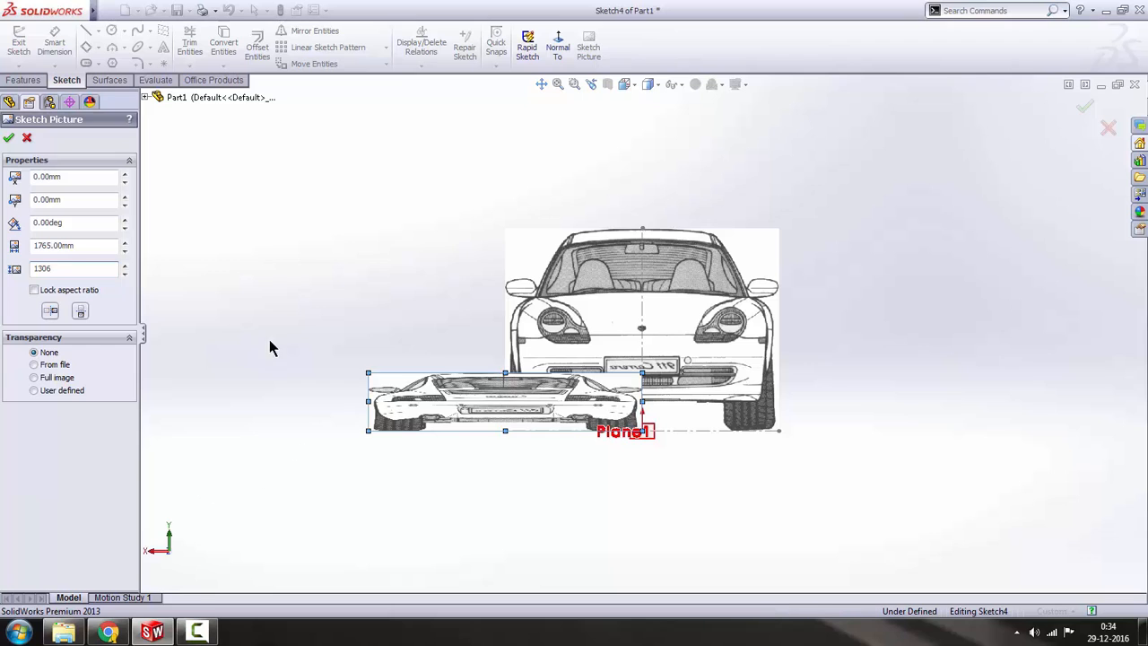
key(Return)
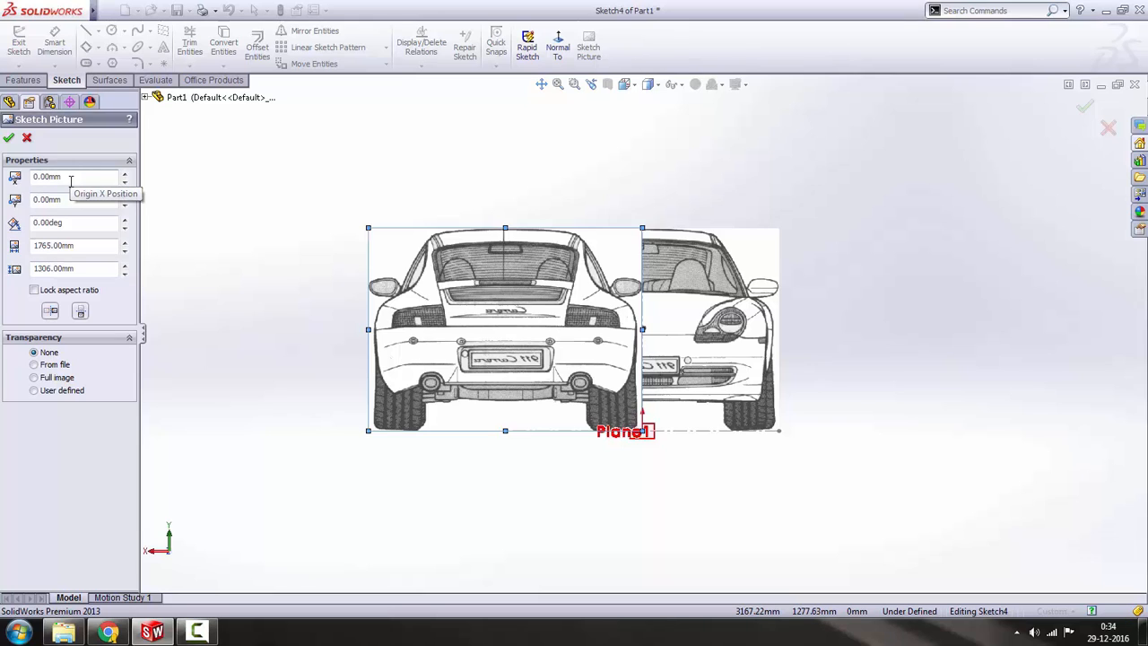
- Centre the rear-view picture on the car's centreline with an X origin position of -882.5 mm and exit the sketch
drag(71, 181, 36, 180)
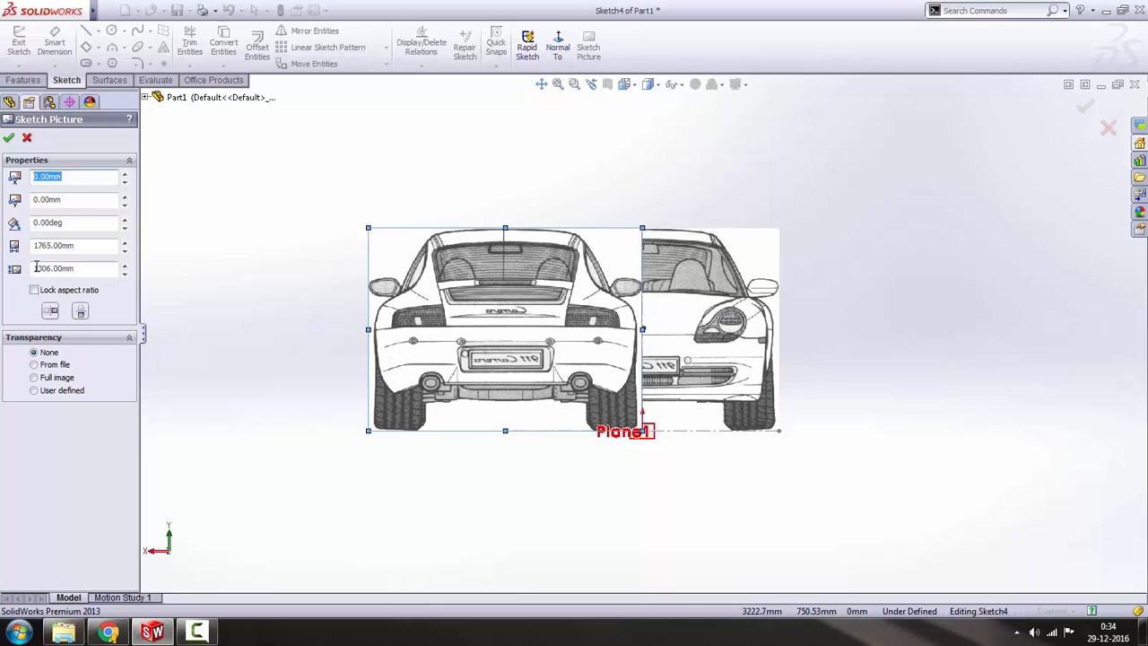
text(1)
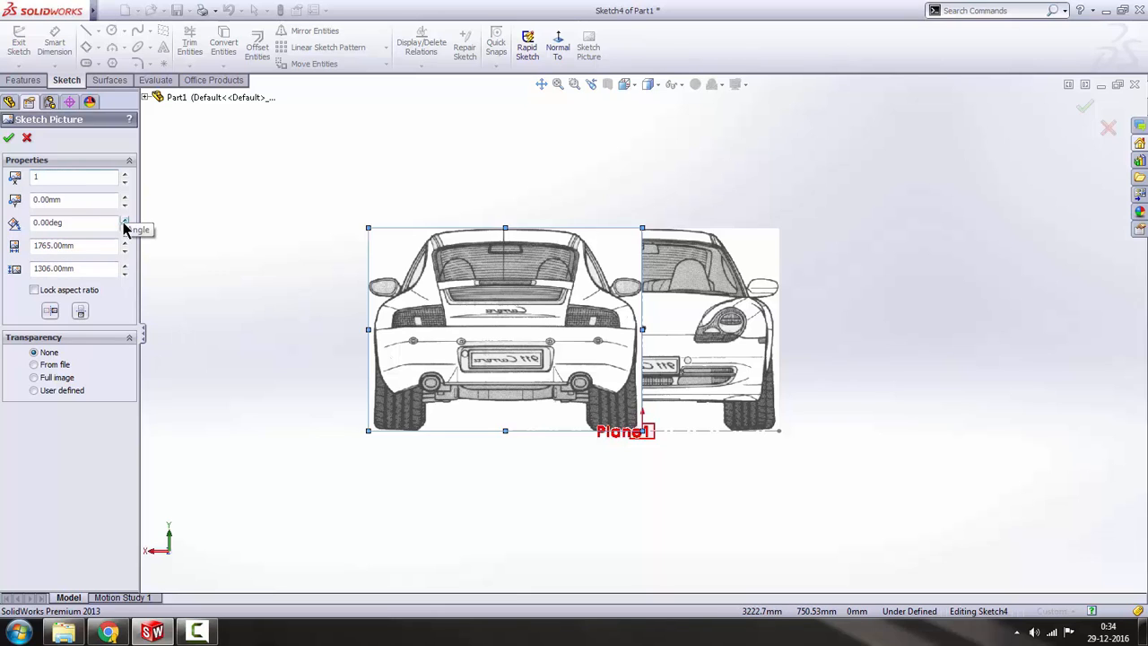
text(765/2)
key(Return)
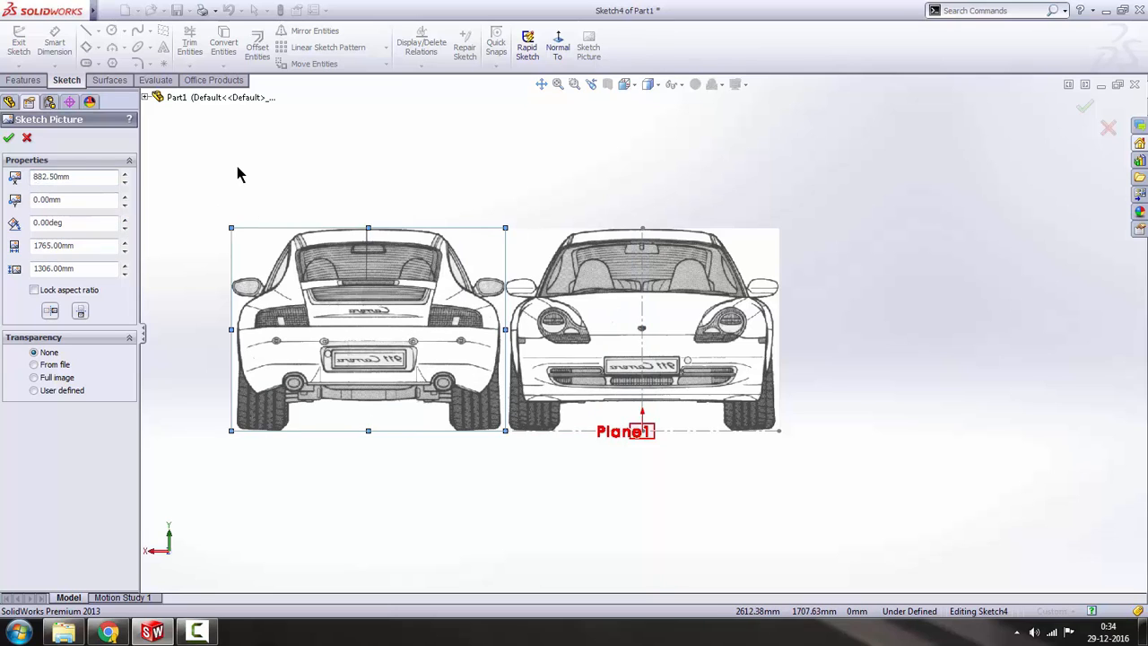
text(-)
key(Return)
scroll(637, 292, down, 3)
scroll(686, 314, up, 3)
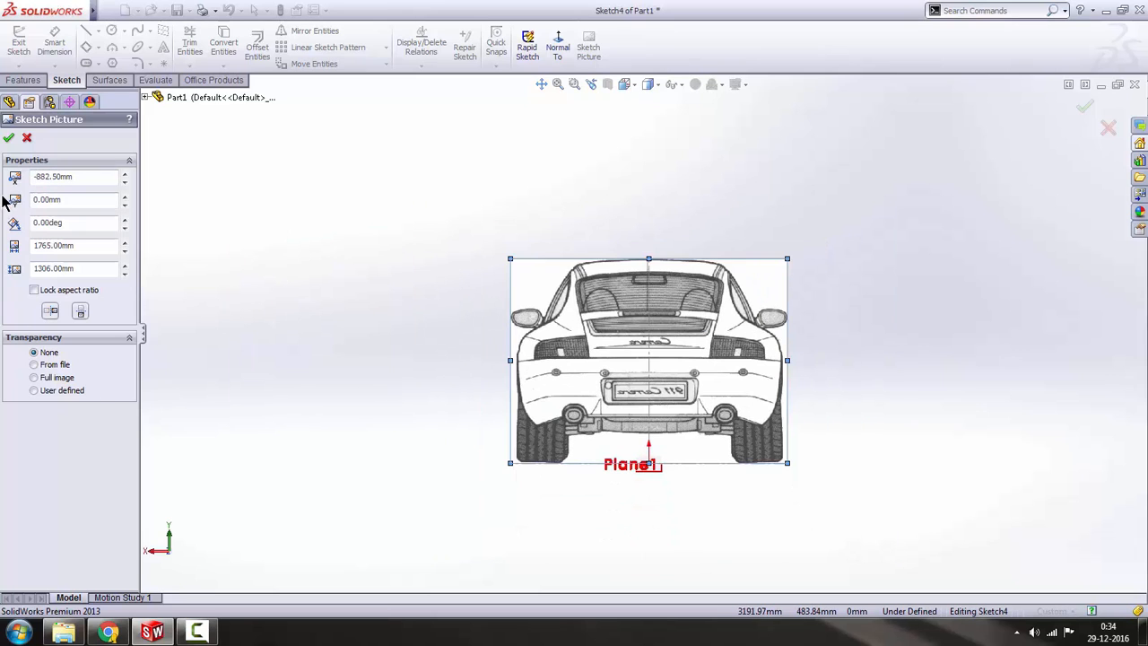
click(9, 137)
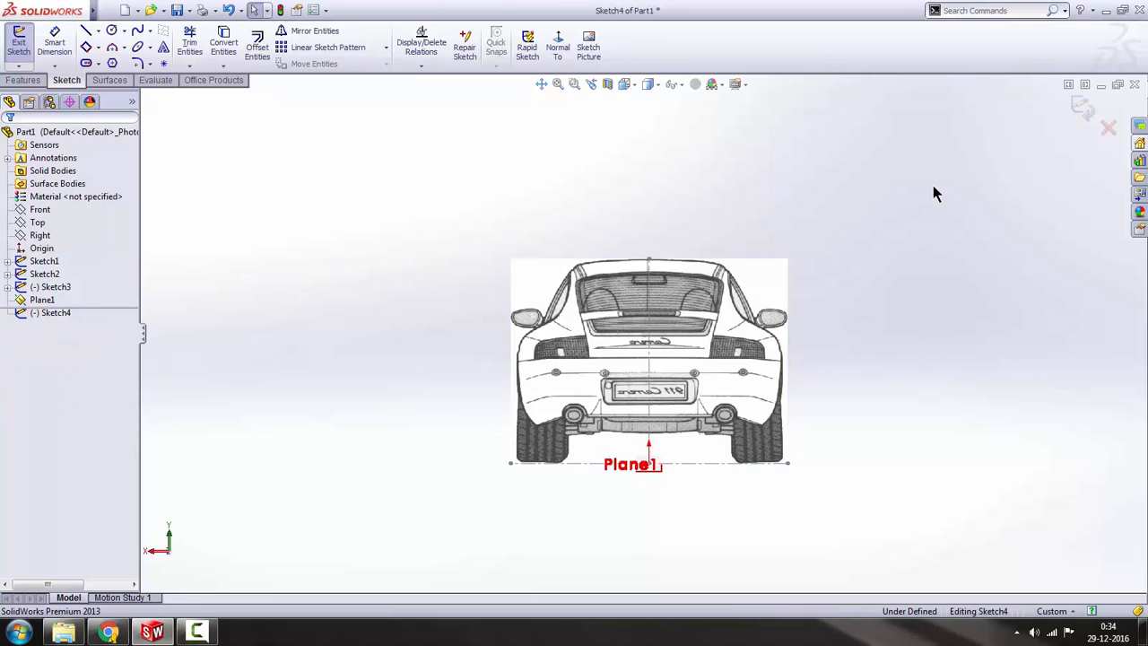
click(1082, 107)
- Rename the sketch holding the car's side-view picture as Right View
middle_drag(387, 288, 495, 278)
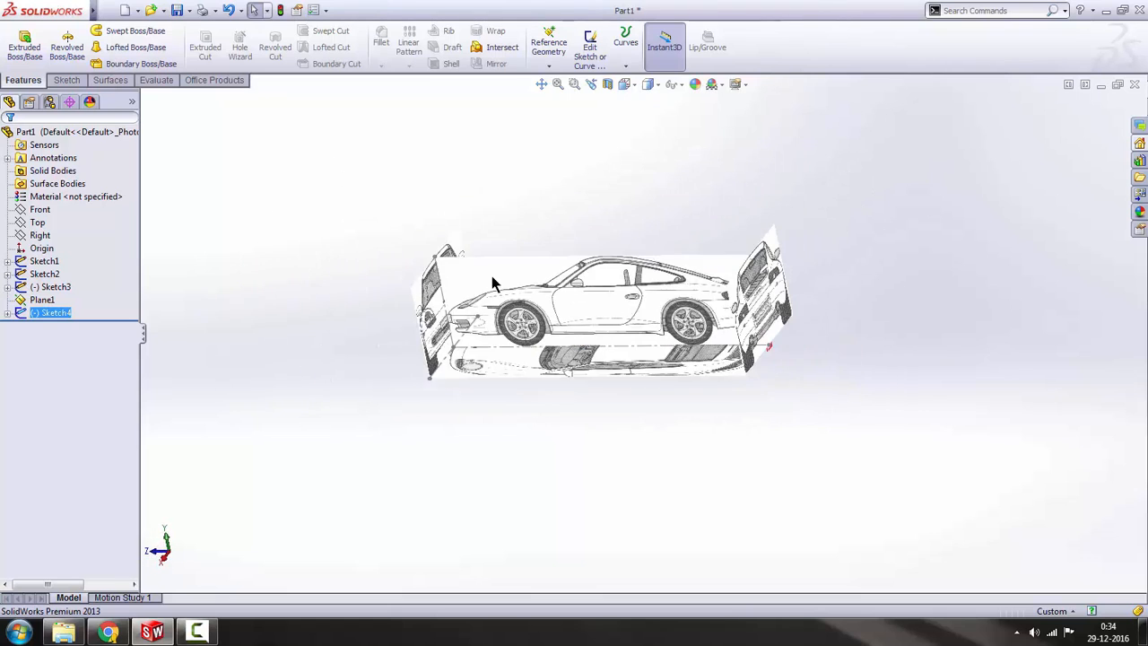
scroll(238, 274, down, 2)
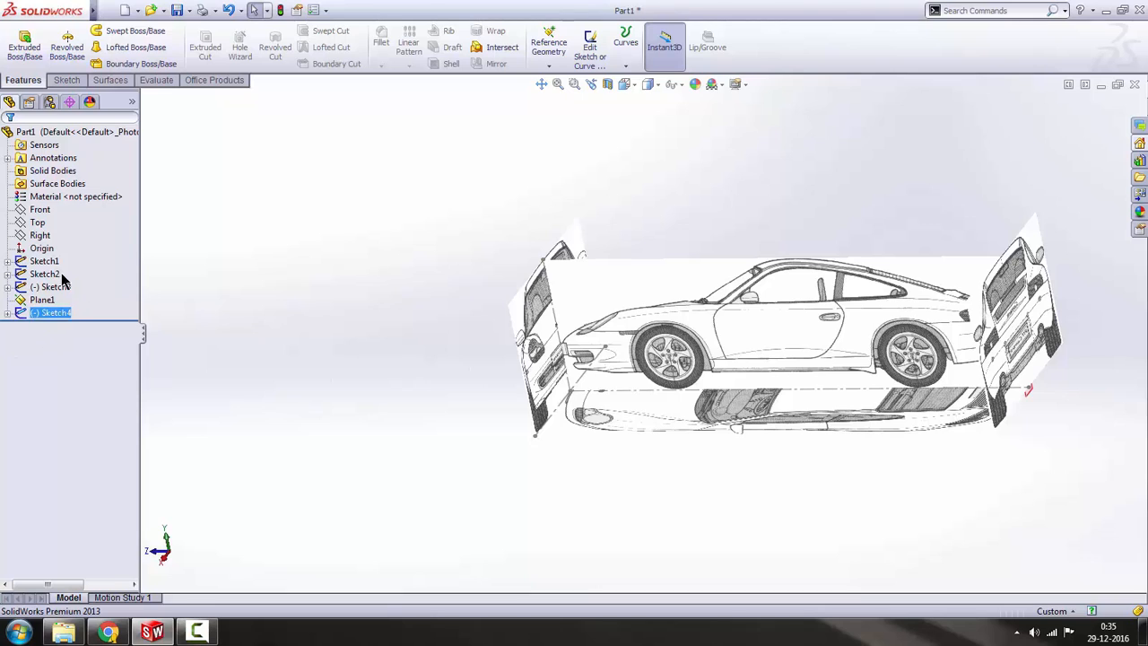
click(7, 261)
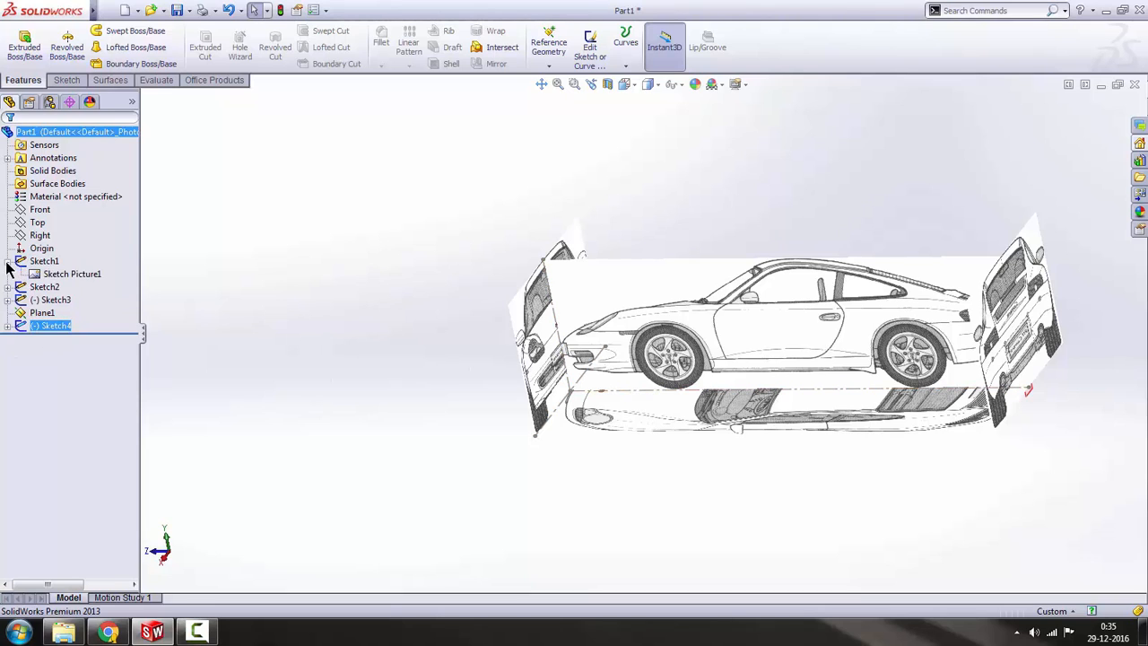
click(56, 278)
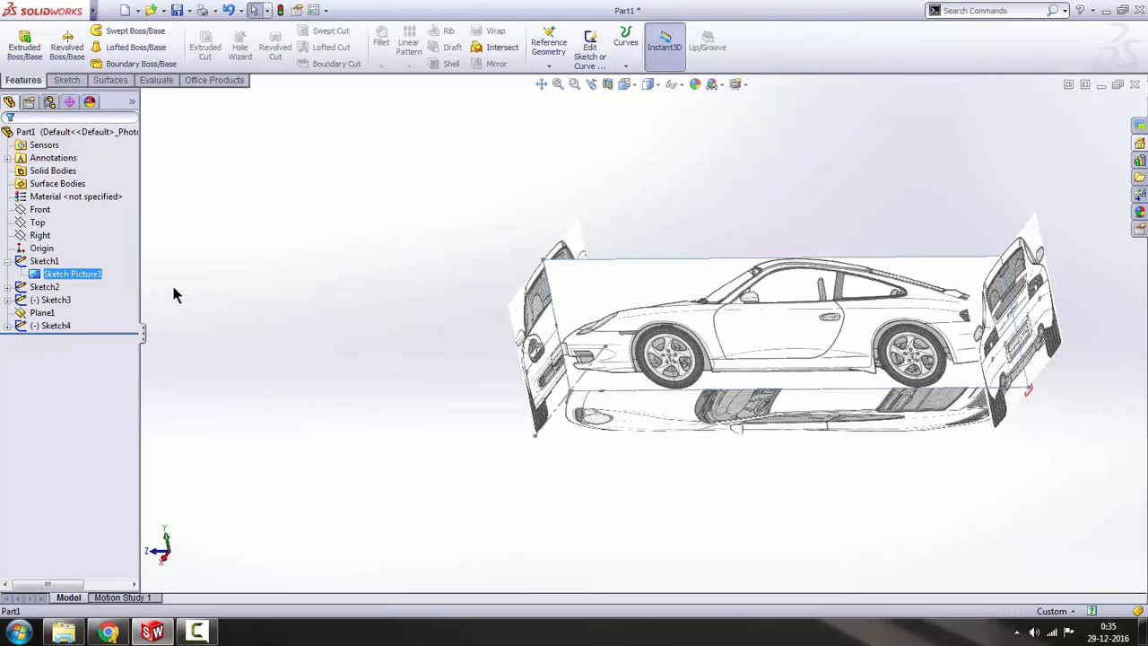
click(281, 289)
click(7, 261)
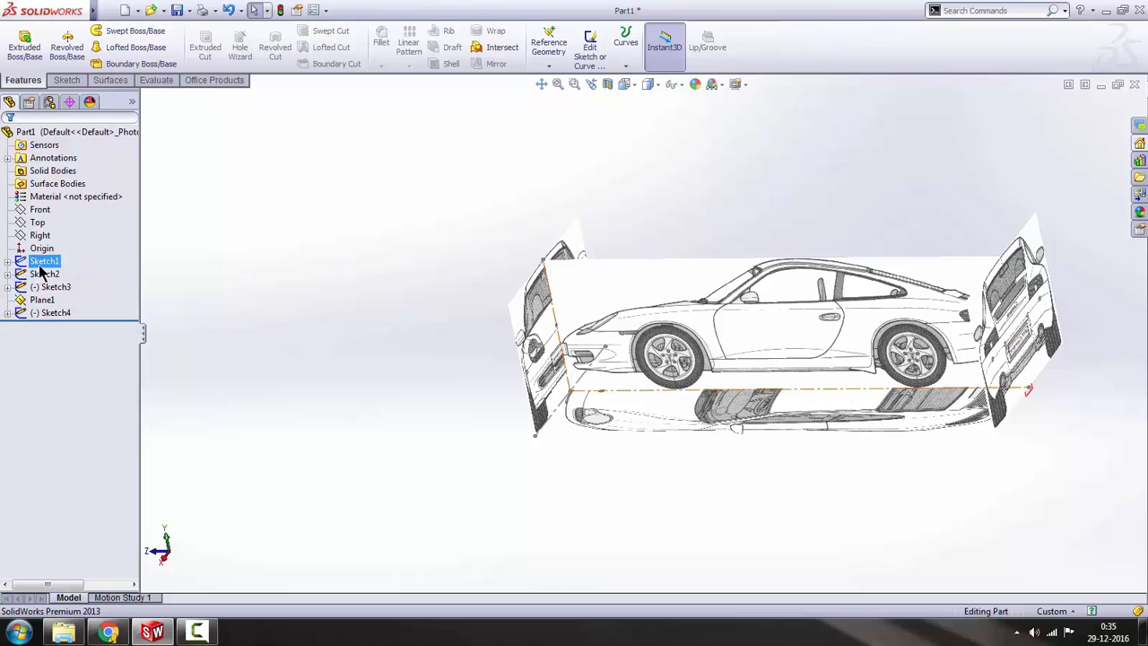
click(41, 262)
click(115, 270)
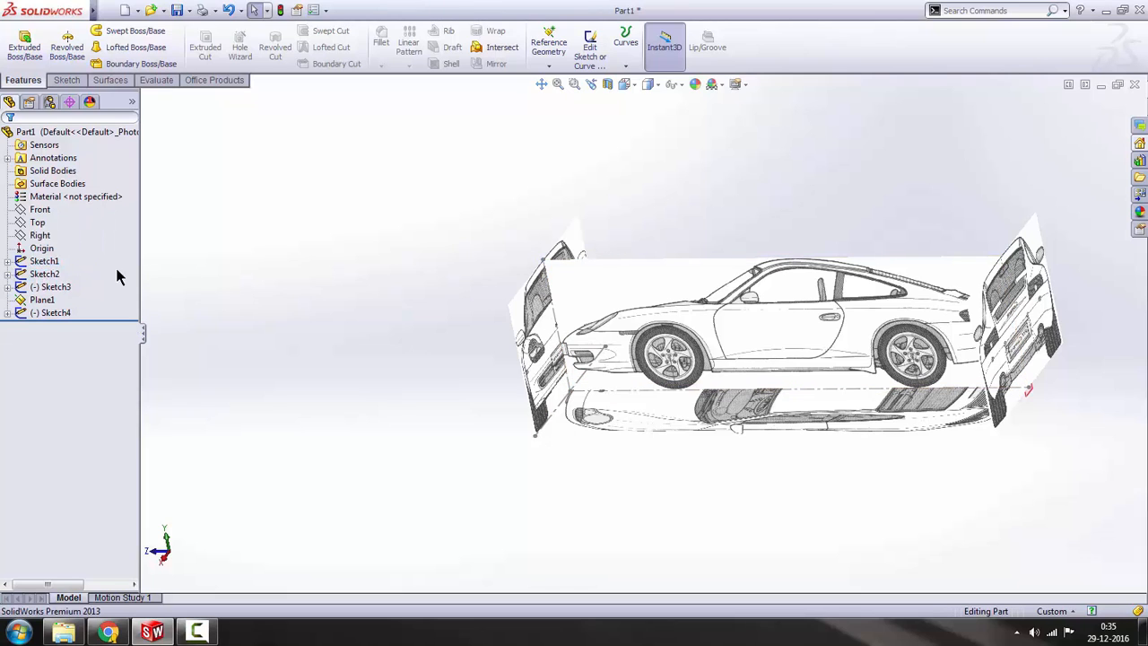
click(46, 263)
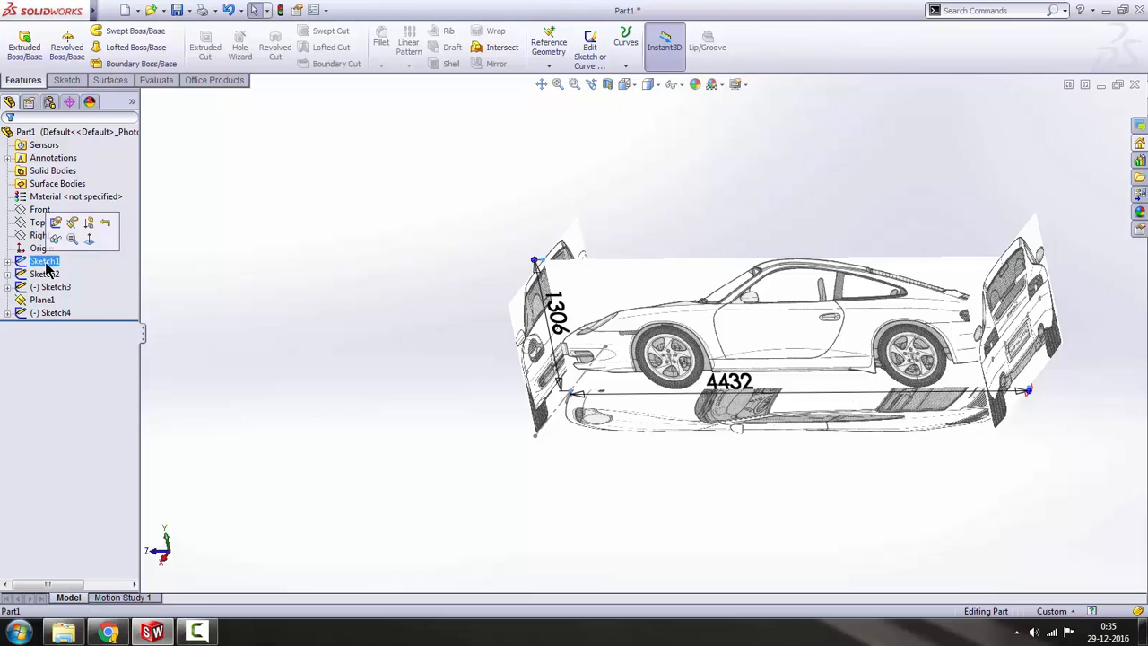
click(304, 278)
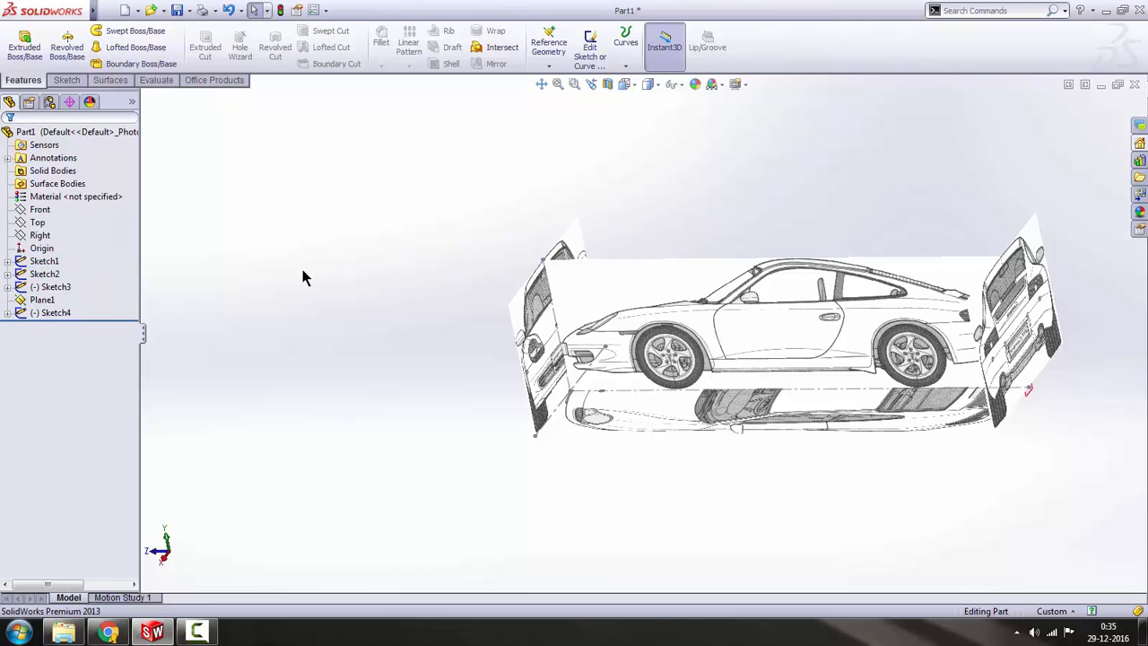
click(47, 262)
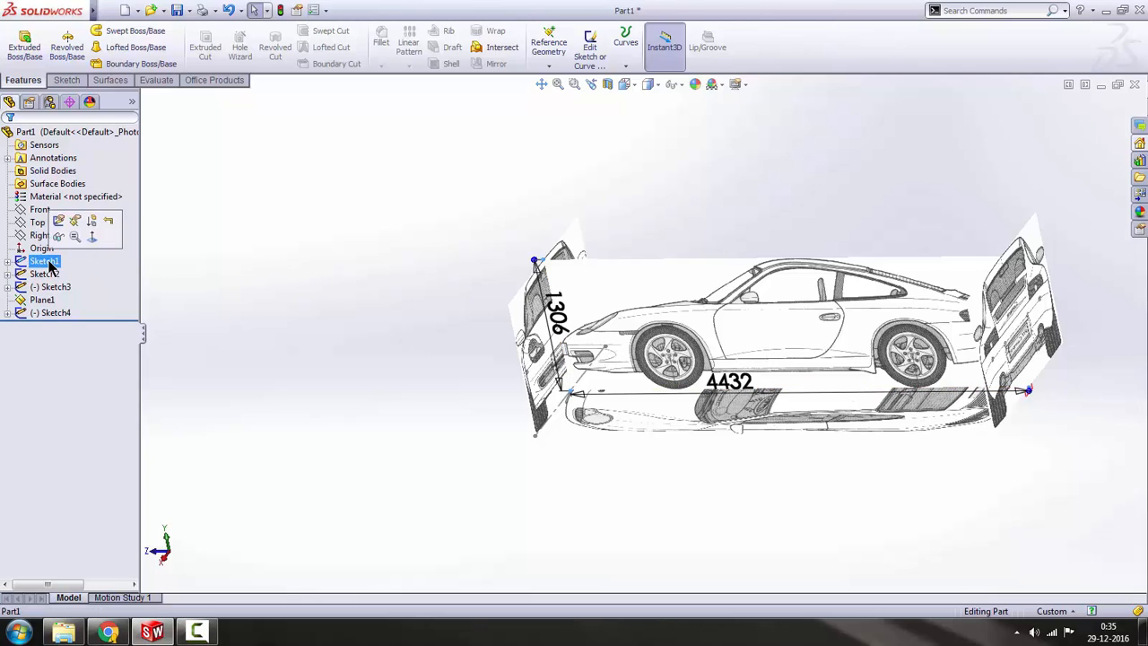
click(47, 262)
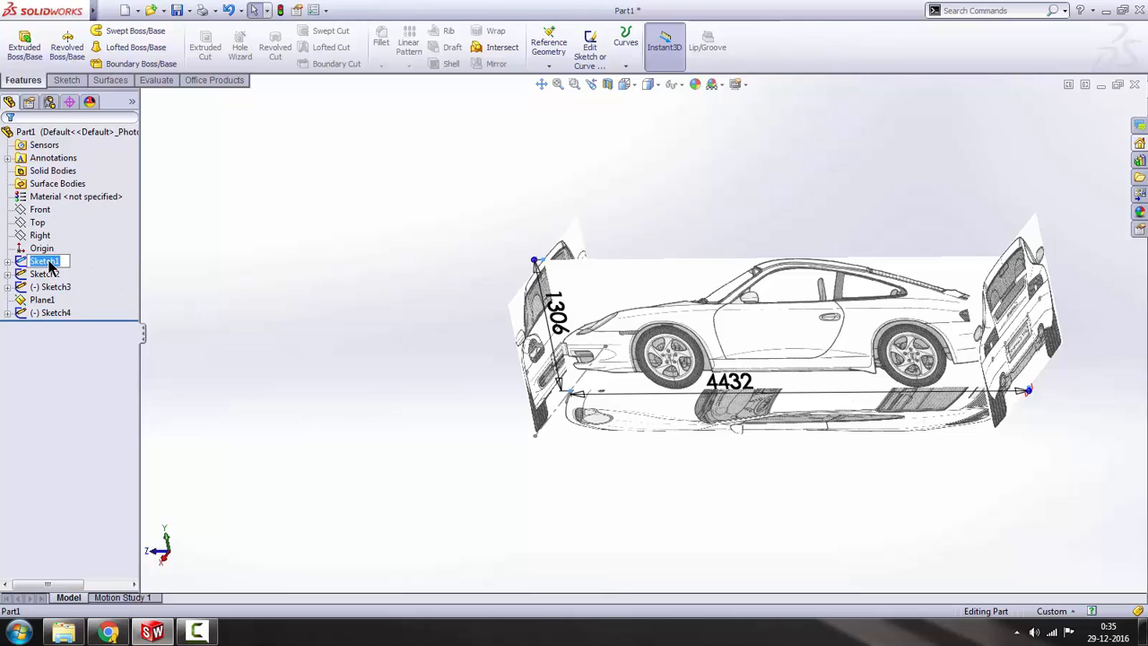
key(BackSpace)
text(Right View)
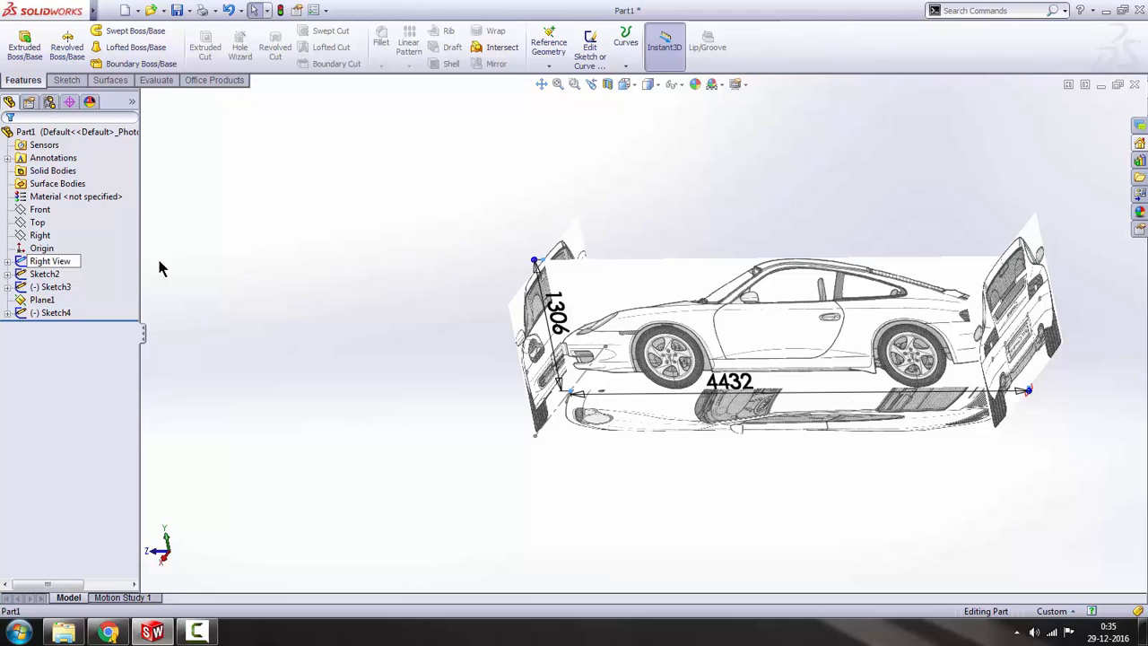
click(226, 269)
- Rename the sketch holding the car's front picture as Front View
click(43, 274)
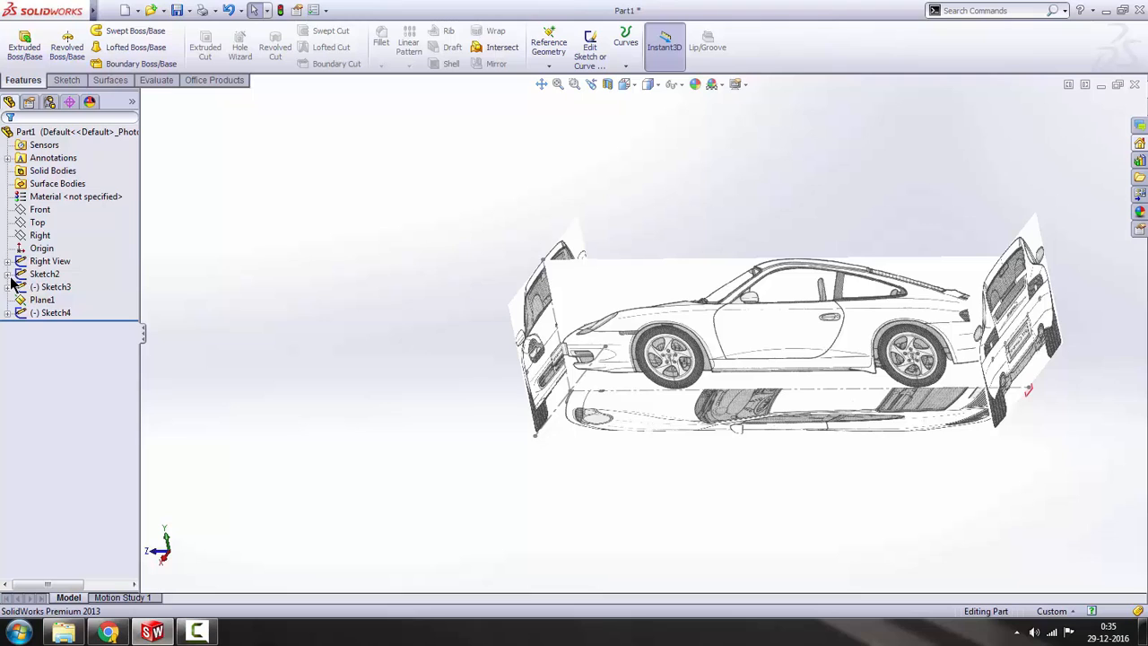
click(7, 274)
click(49, 287)
click(7, 273)
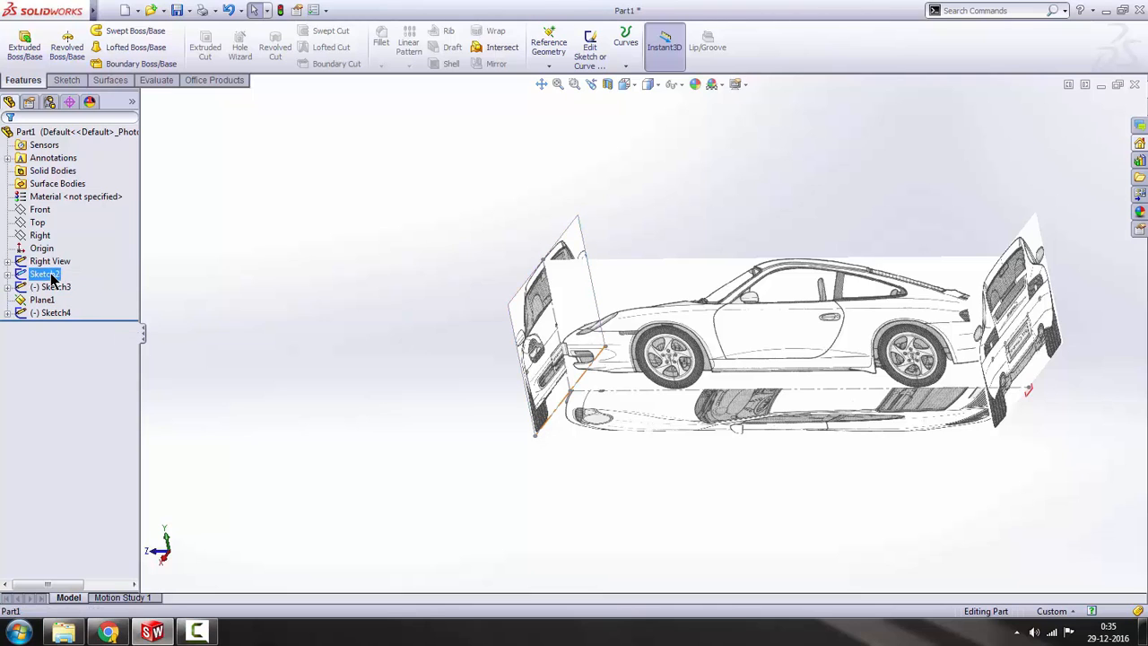
click(45, 275)
click(47, 275)
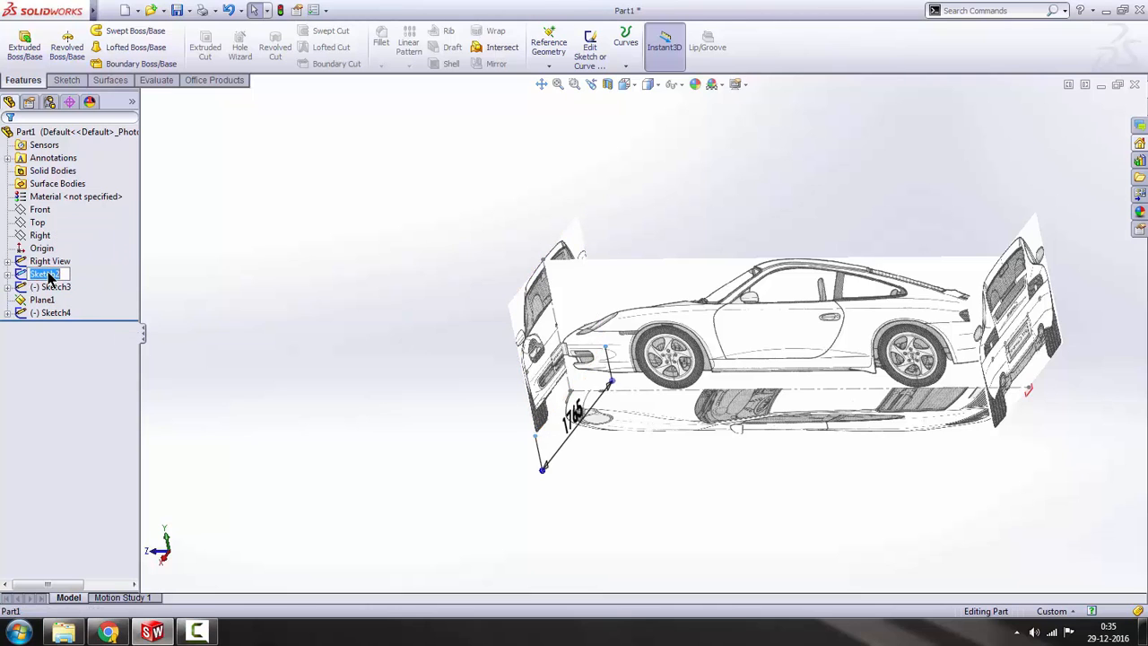
text(Front View)
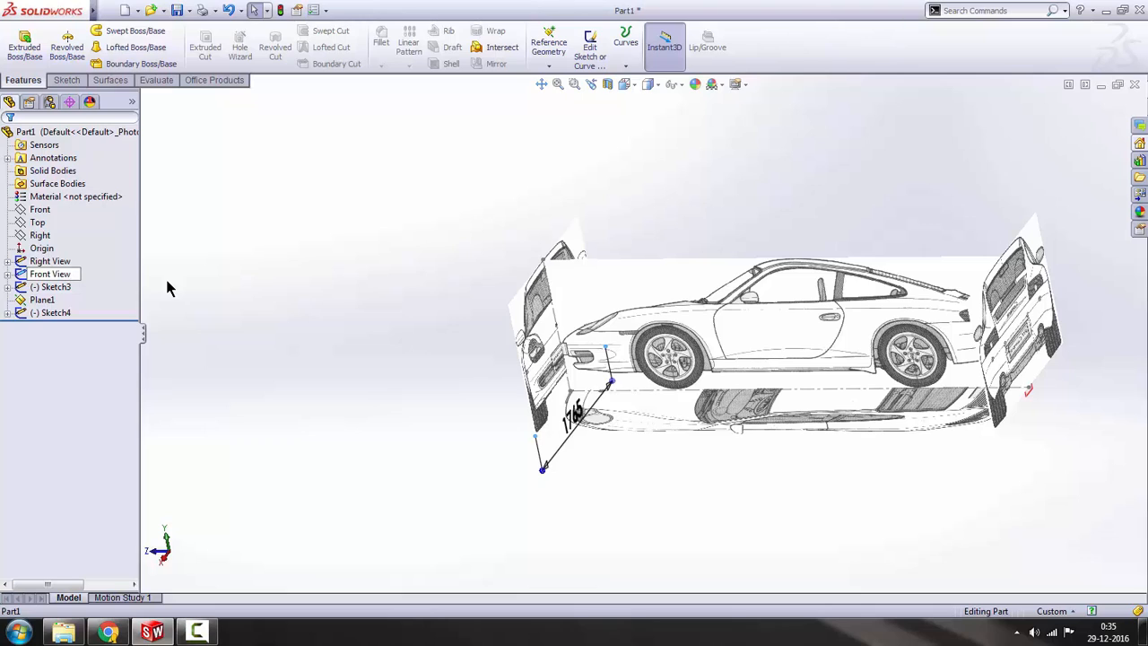
click(166, 287)
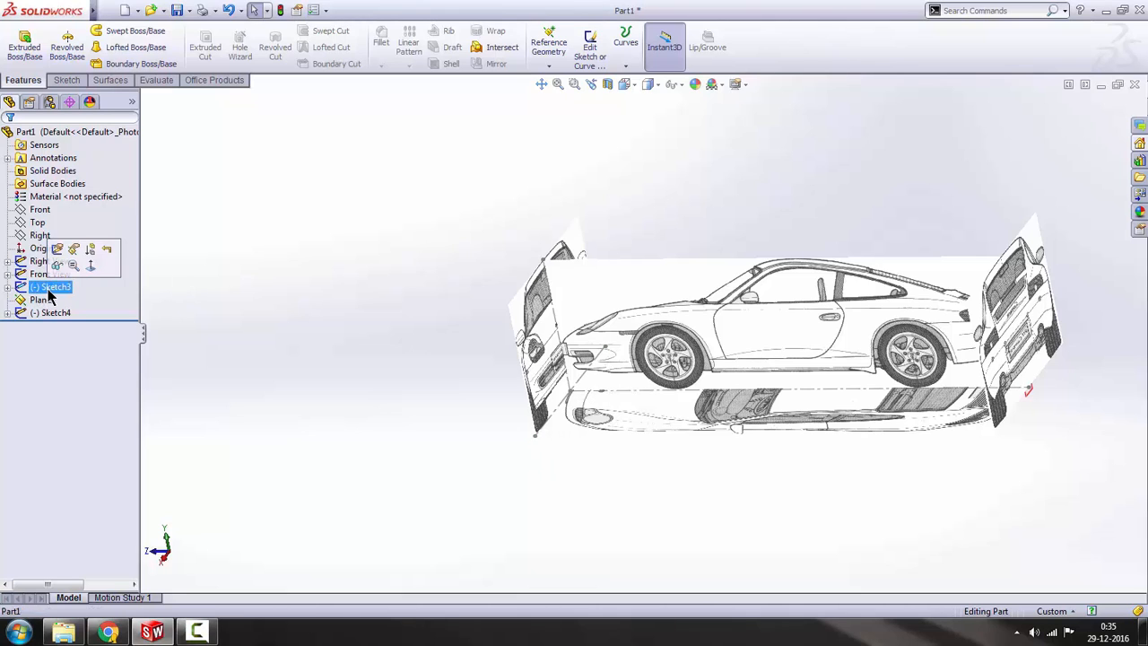
- Rename the sketch holding the car's plan picture as Top View
click(48, 288)
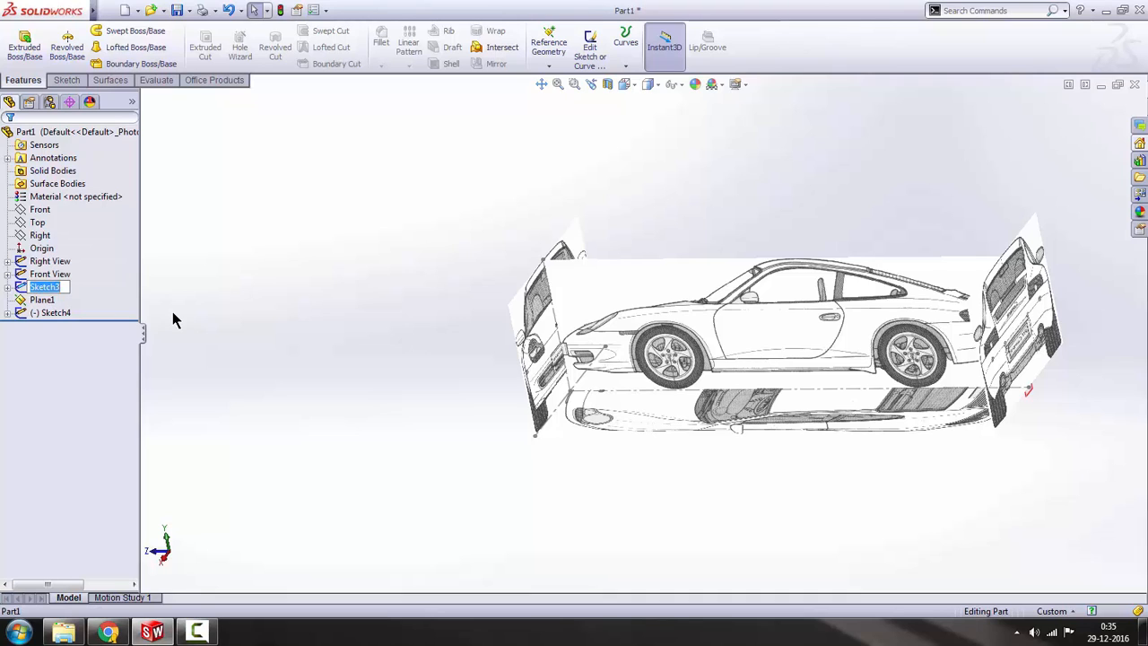
key(BackSpace)
text(Top View)
key(Return)
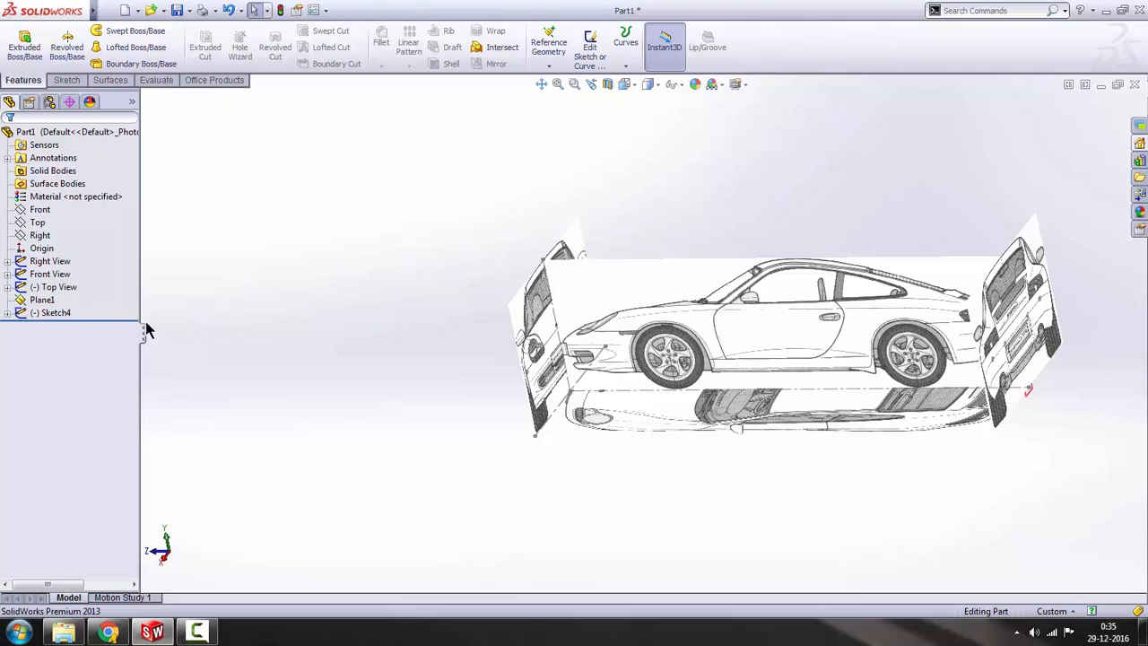
- Rename the sketch on the plane at the car's rear as Rear View
click(53, 315)
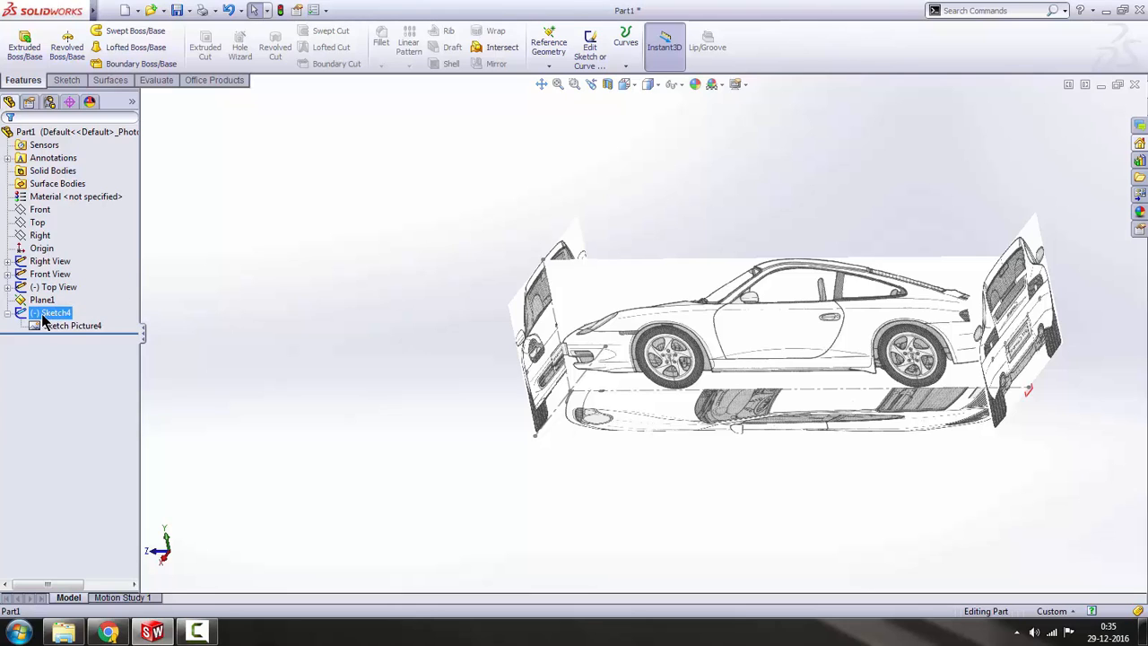
click(8, 313)
click(47, 313)
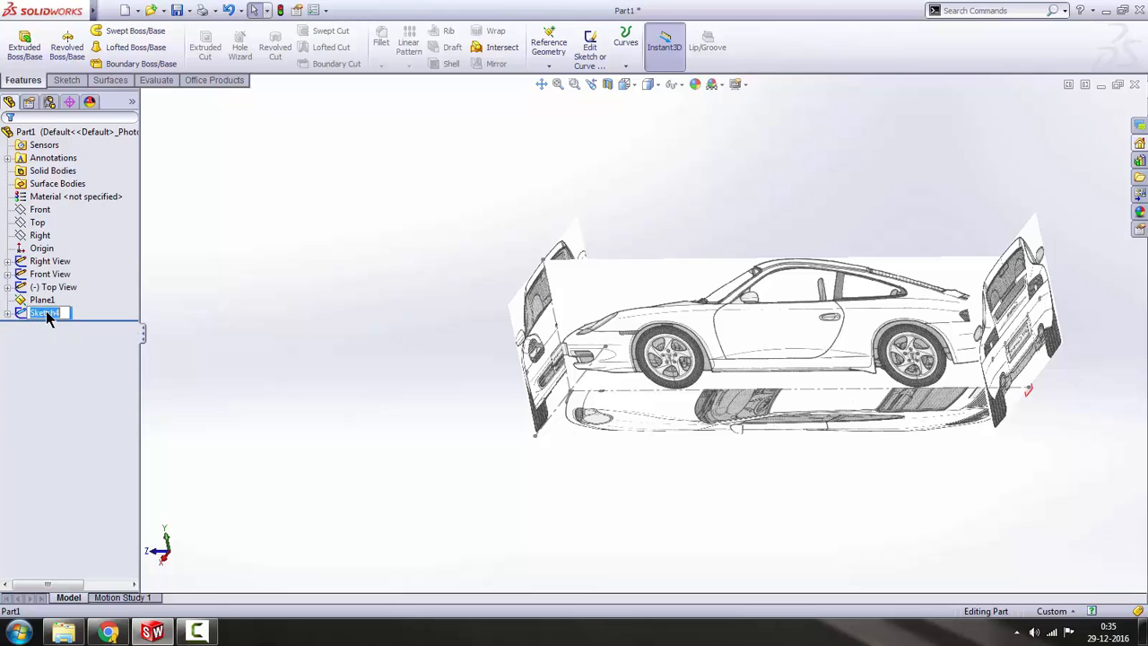
drag(63, 313, 14, 313)
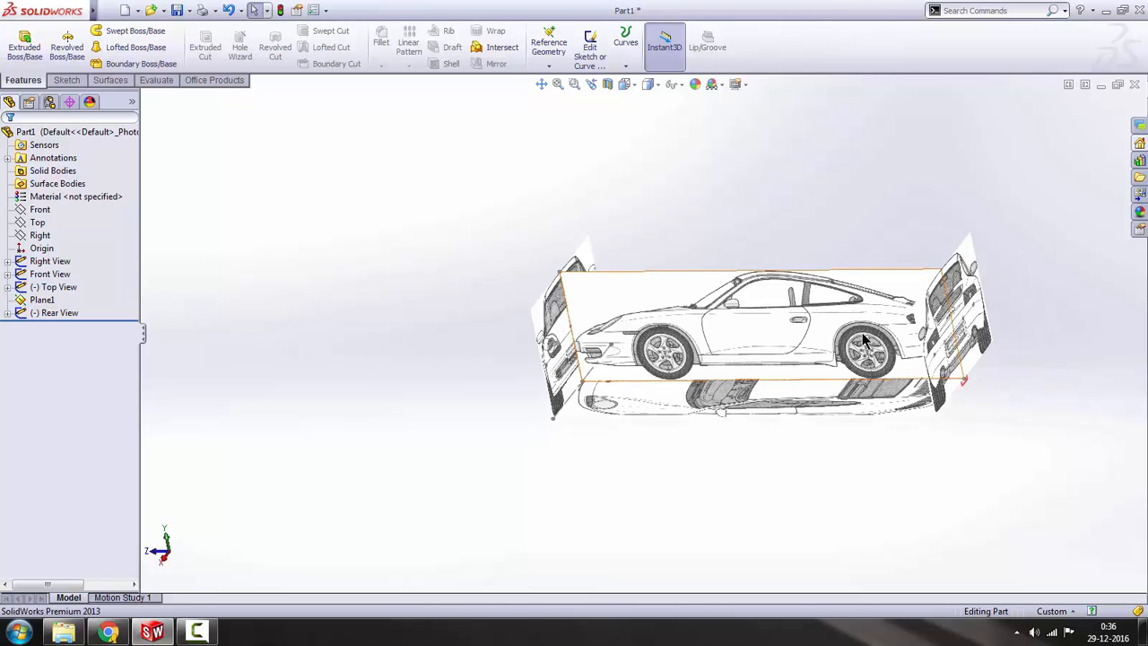
- Examine the alignment of the right, front, top and rear blueprint pictures from several angles
scroll(914, 335, down, 3)
scroll(876, 333, up, 3)
middle_drag(818, 325, 596, 325)
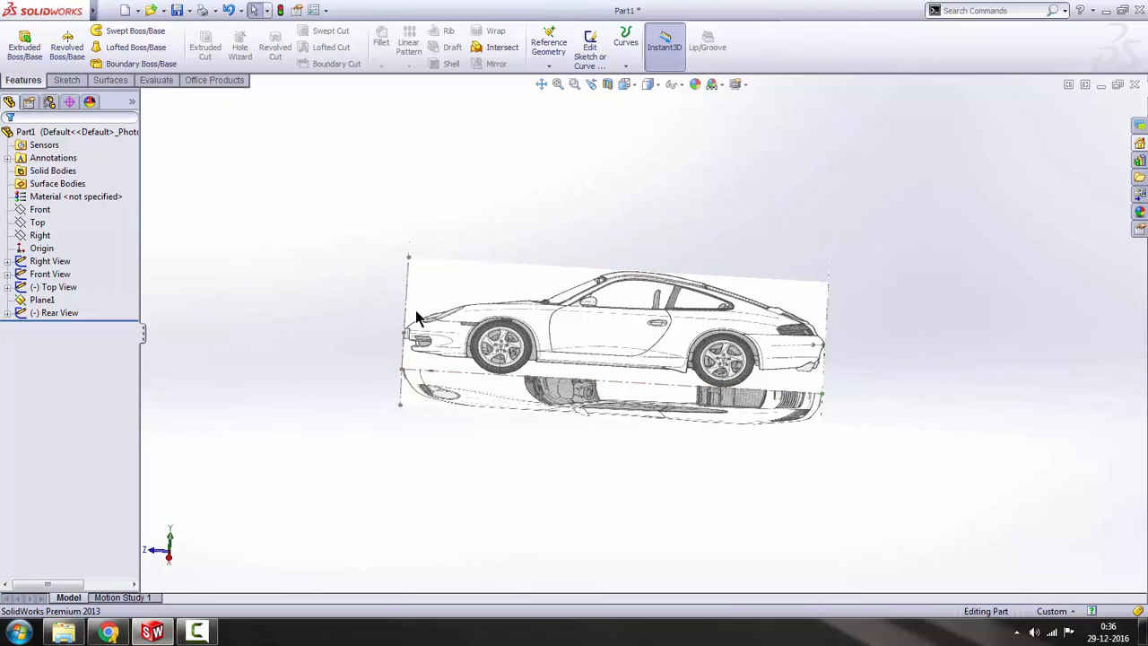
mouse_move(415, 317)
middle_down()
mouse_move(589, 377)
mouse_move(607, 431)
mouse_move(687, 300)
mouse_move(760, 280)
mouse_move(584, 333)
mouse_move(735, 243)
mouse_move(795, 257)
middle_up()
scroll(633, 315, down, 5)
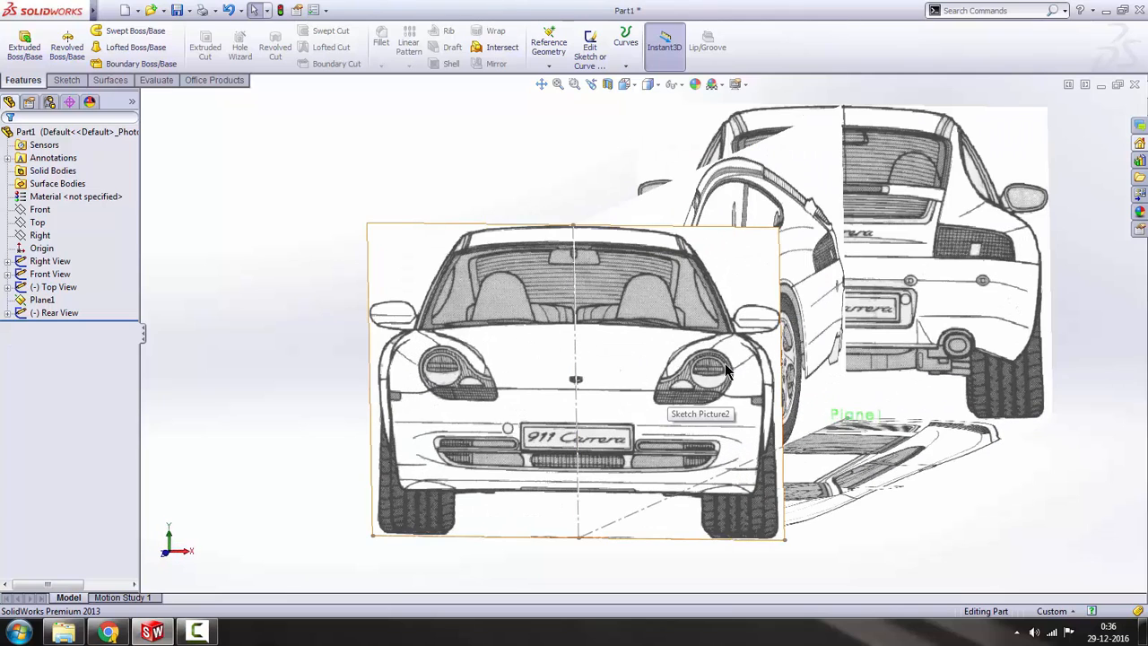
scroll(726, 370, up, 3)
scroll(717, 368, down, 1)
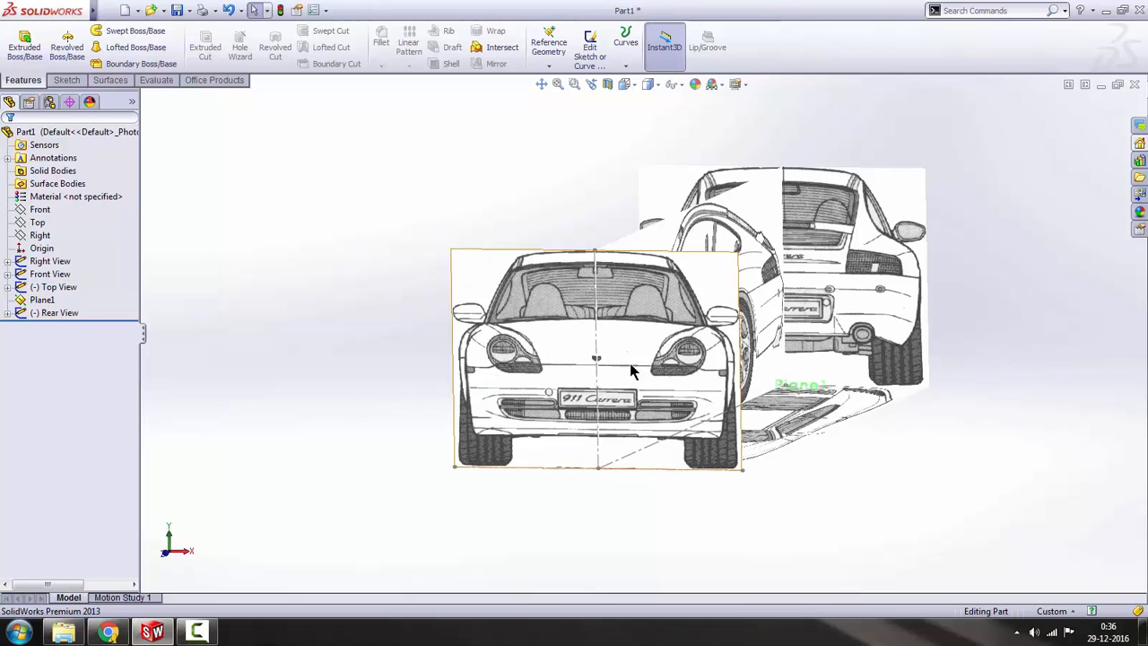
mouse_move(631, 370)
middle_down()
mouse_move(748, 366)
mouse_move(532, 399)
middle_up()
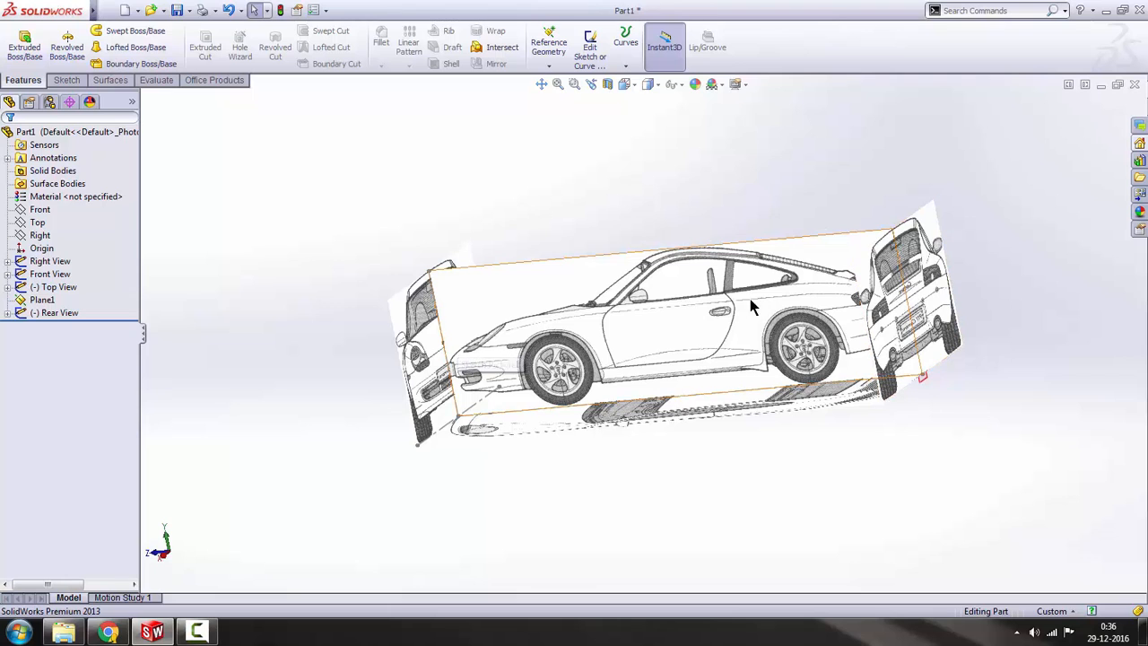
mouse_move(688, 327)
middle_down()
mouse_move(705, 361)
mouse_move(669, 359)
mouse_move(649, 315)
mouse_move(655, 296)
mouse_move(707, 266)
mouse_move(681, 303)
middle_up()
scroll(682, 302, down, 5)
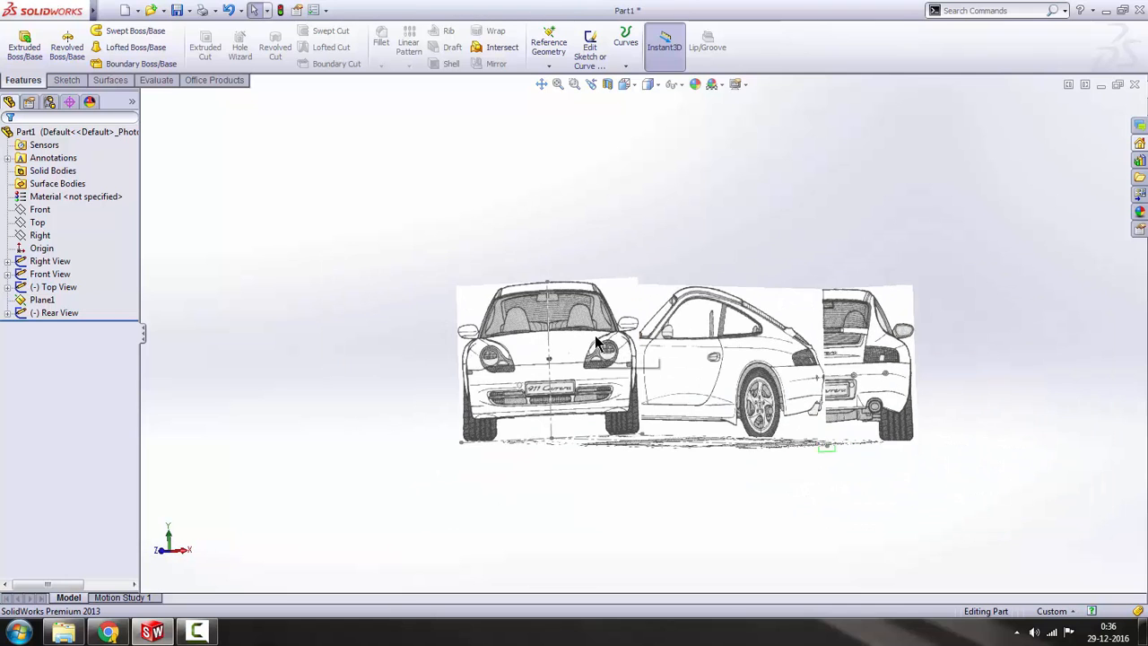
scroll(663, 359, up, 3)
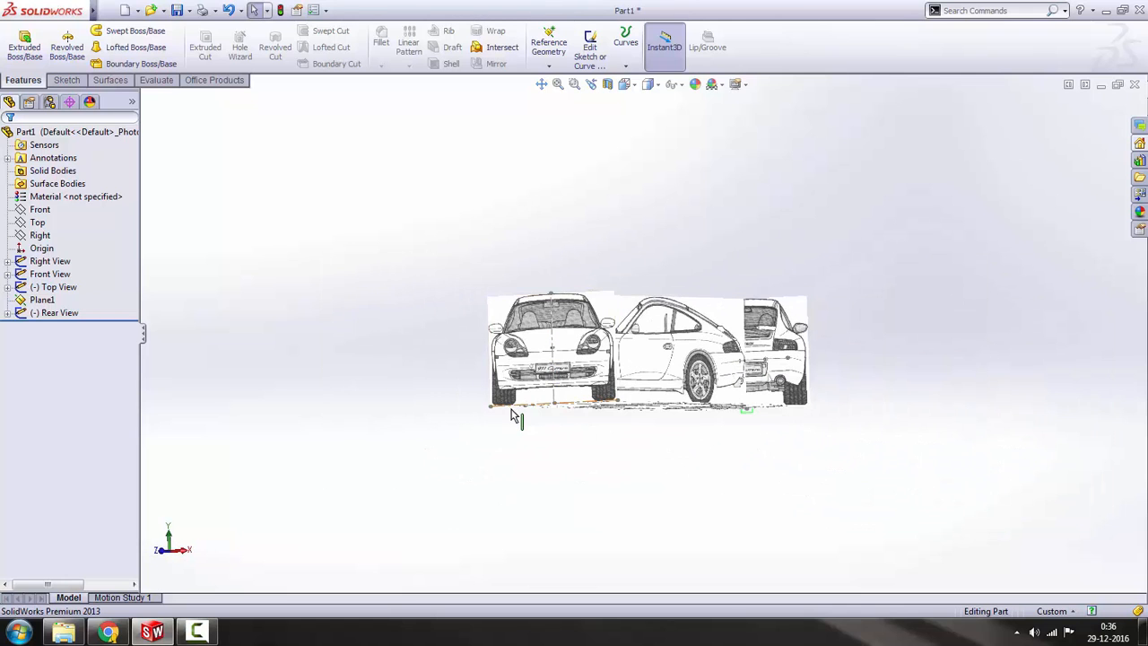
- Show the part in the Right orientation and inspect the front end of the side-view blueprint up close
key(space)
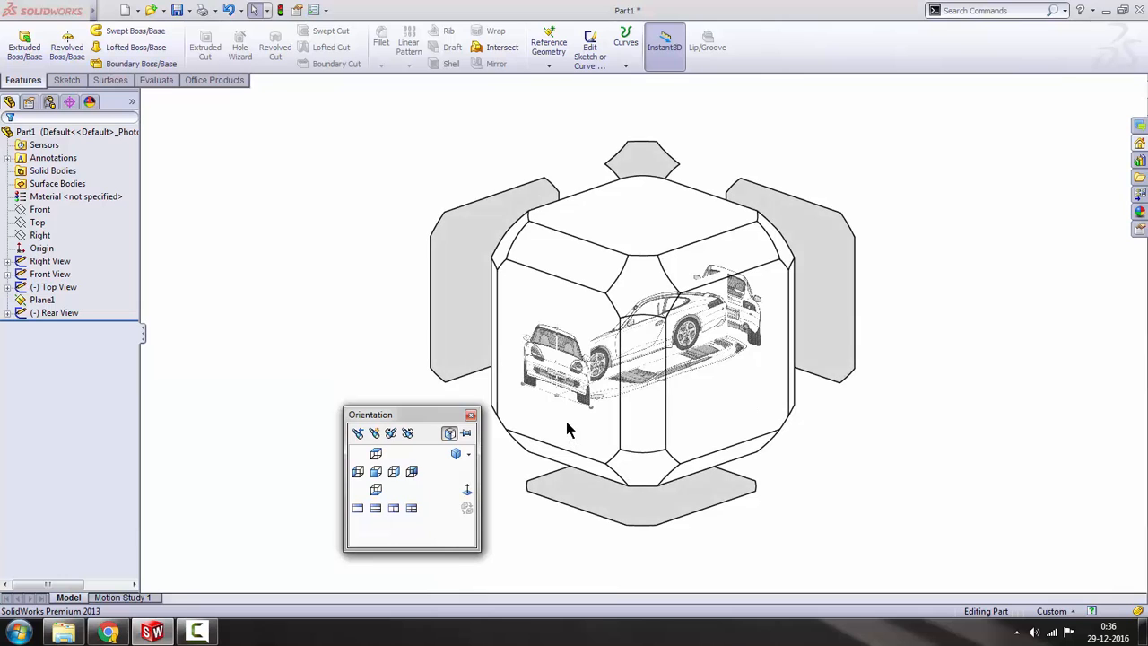
click(727, 368)
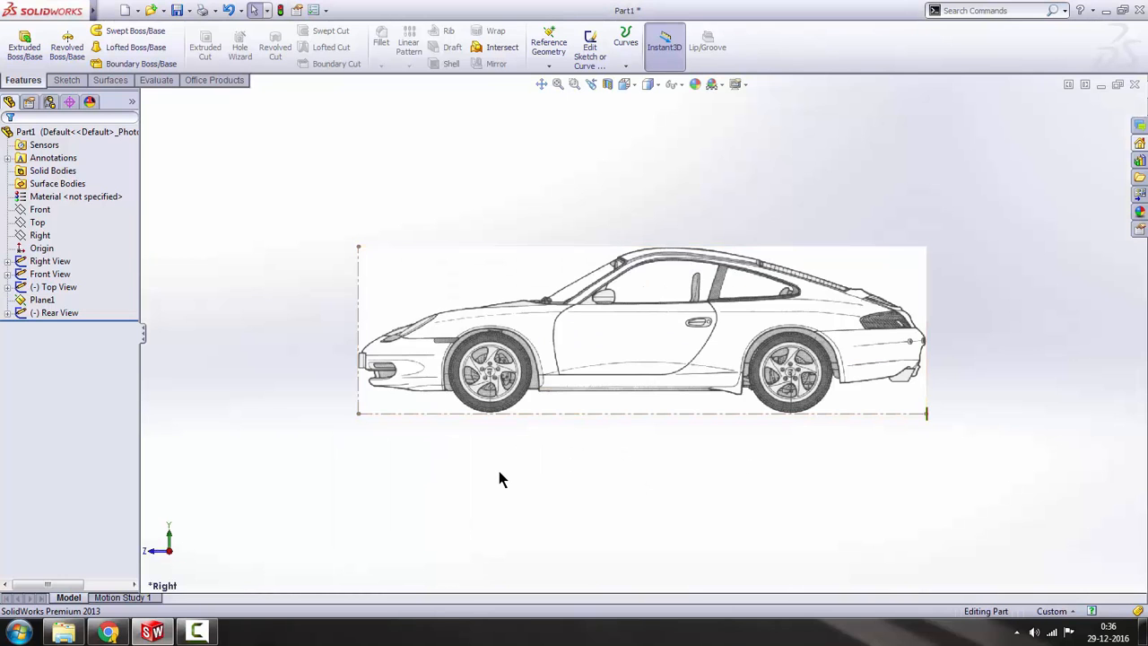
scroll(439, 308, down, 5)
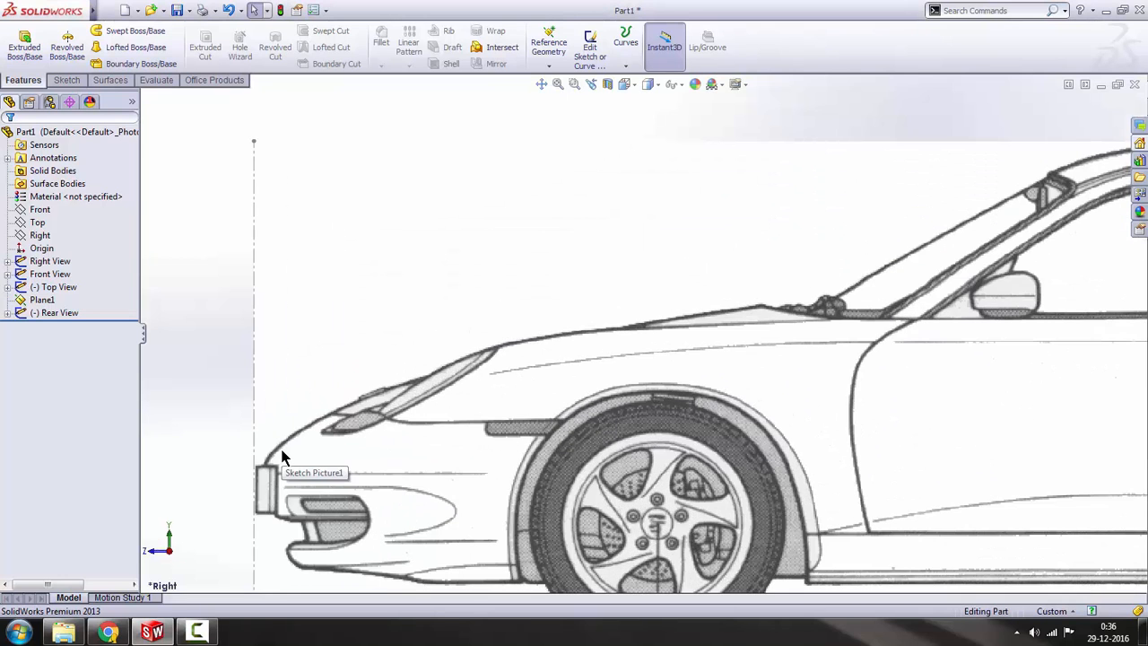
- Open a new sketch on the Right plane over the car's side-view picture
scroll(506, 272, up, 3)
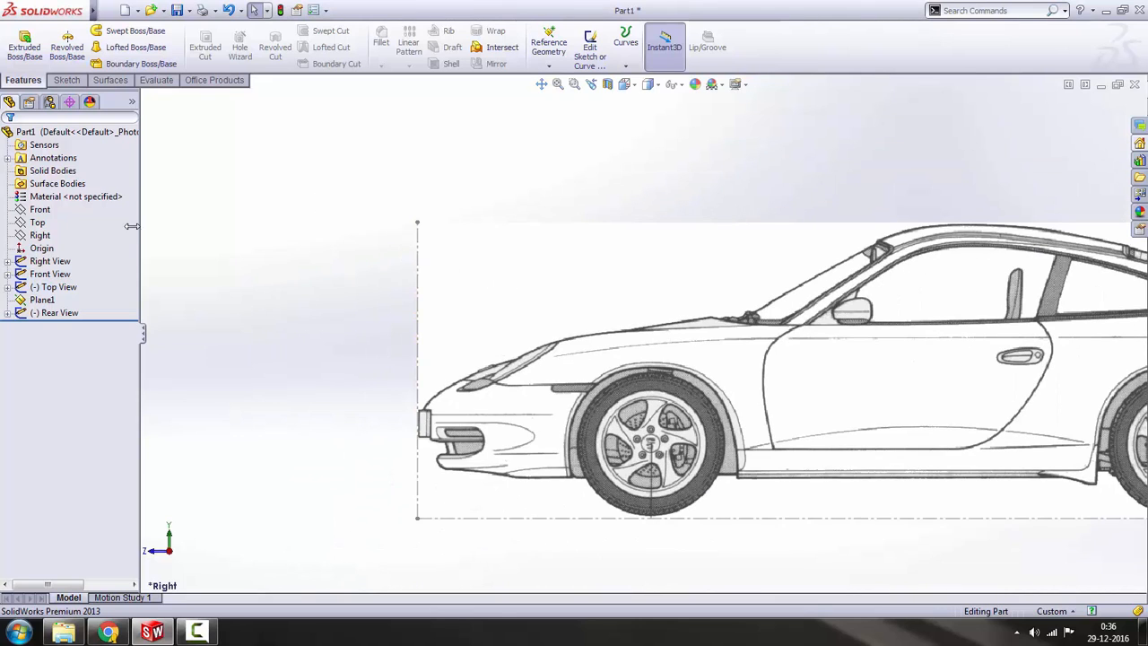
click(40, 236)
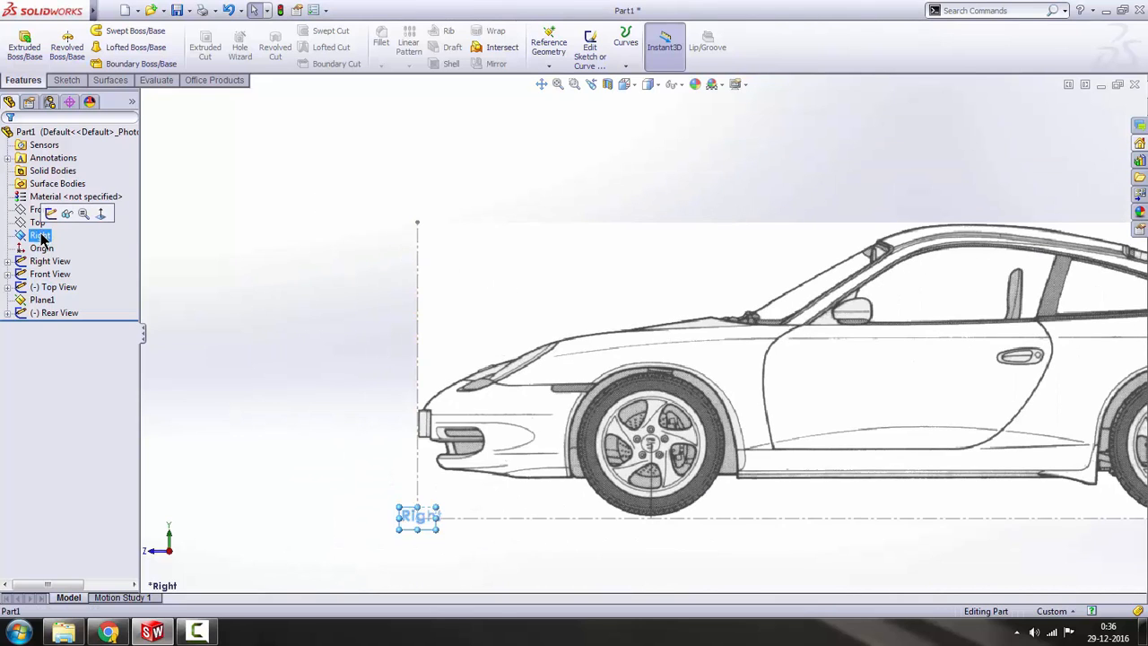
click(147, 248)
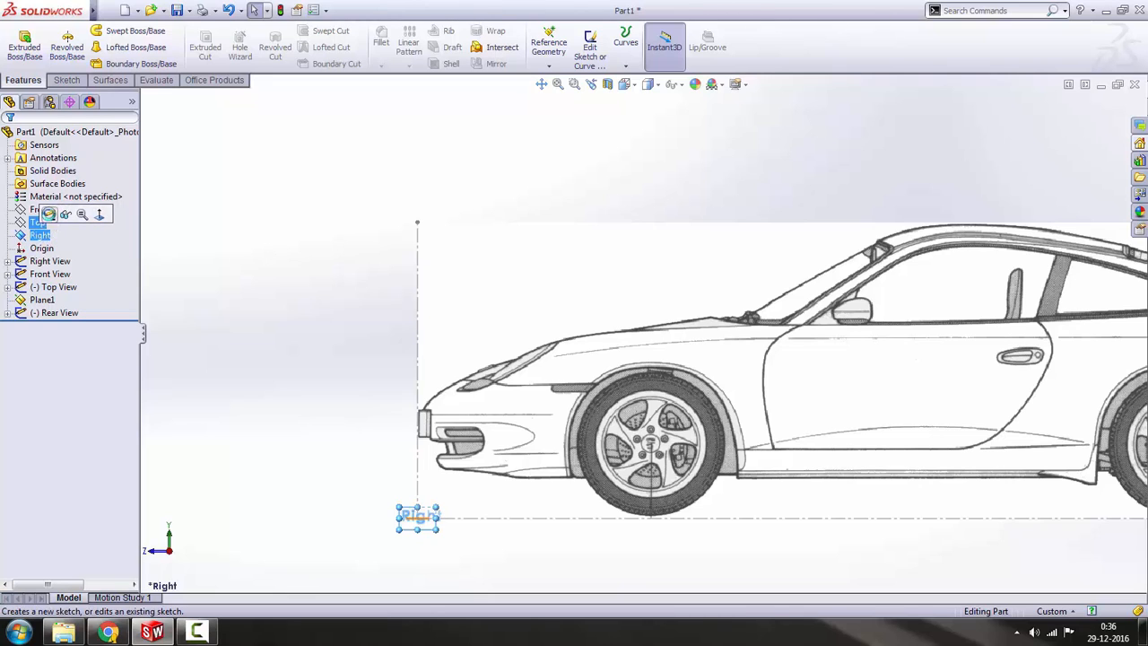
click(50, 213)
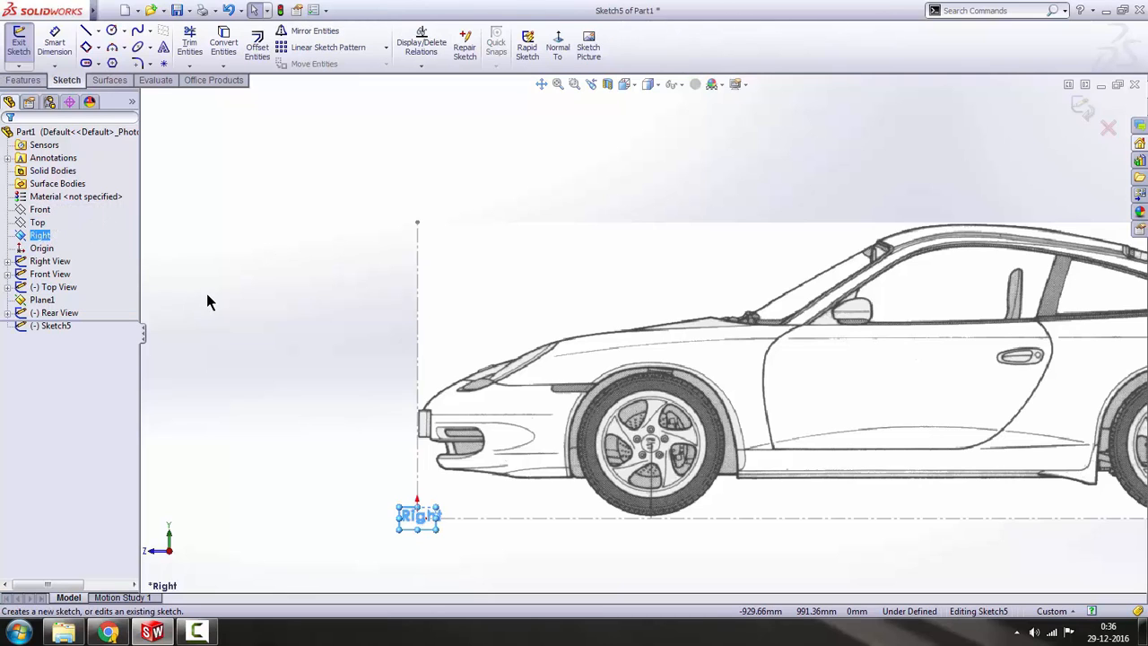
- Sketch a two-point spline about 1126 mm long from the headlight's front tip to the bonnet's rear peak
click(137, 30)
scroll(550, 366, down, 2)
scroll(242, 418, down, 2)
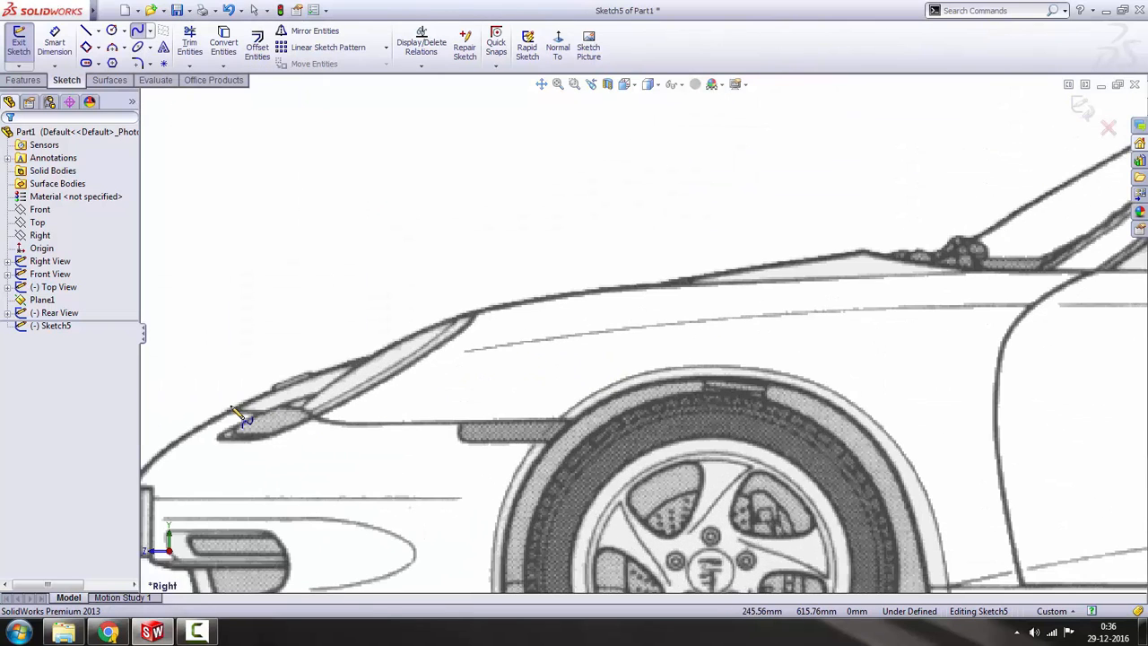
click(239, 414)
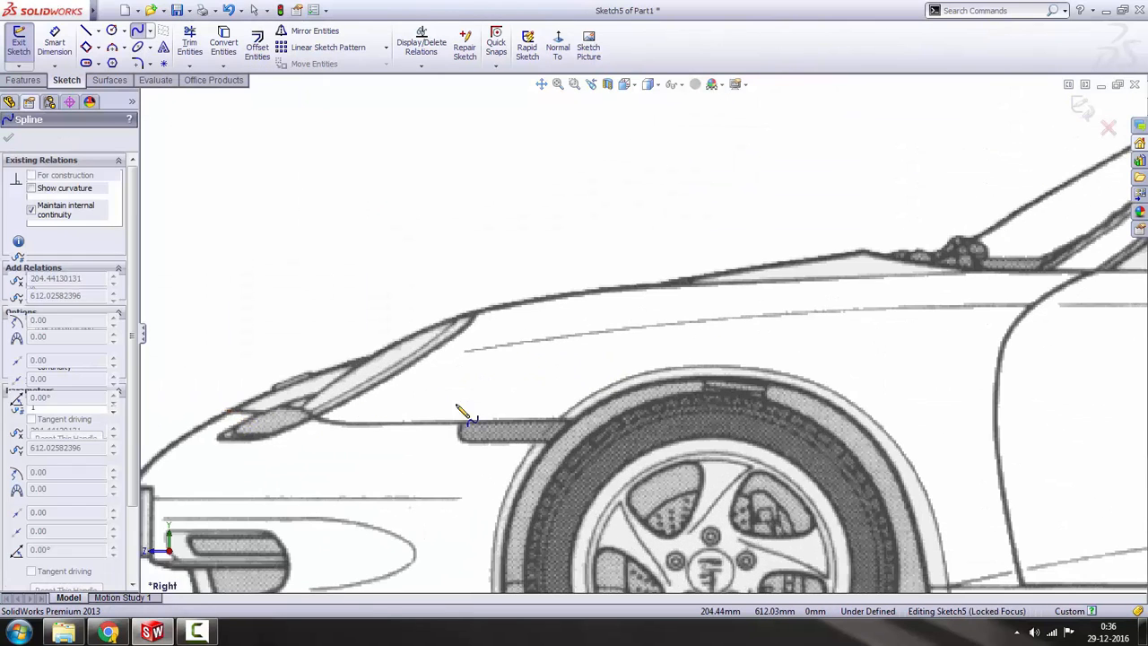
scroll(461, 410, up, 4)
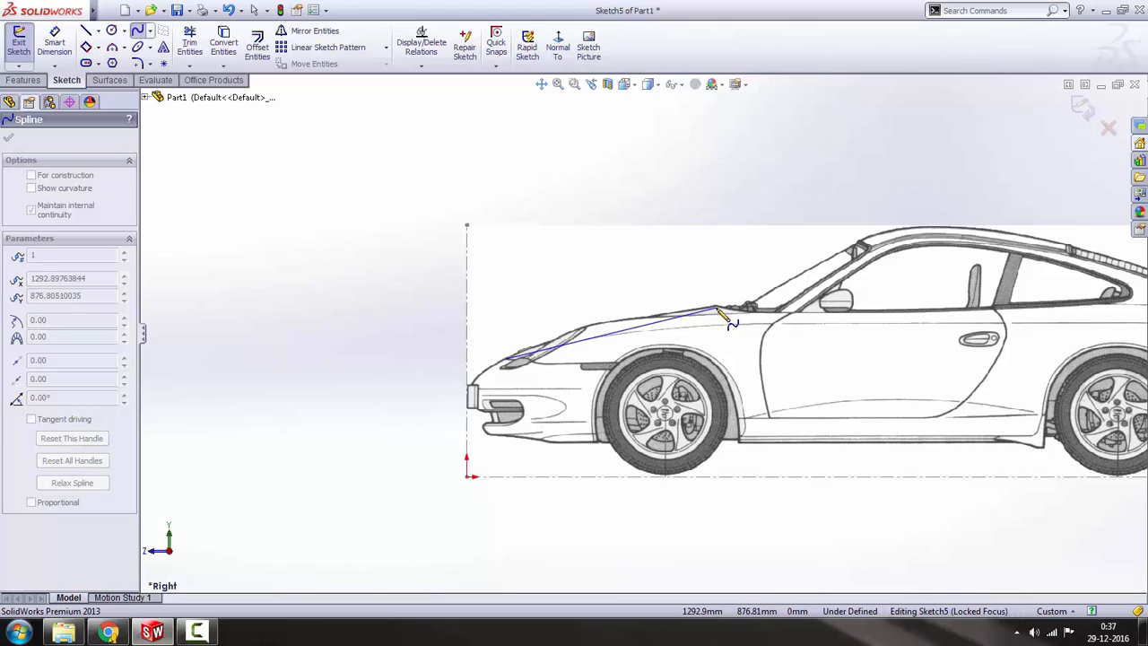
scroll(708, 319, down, 6)
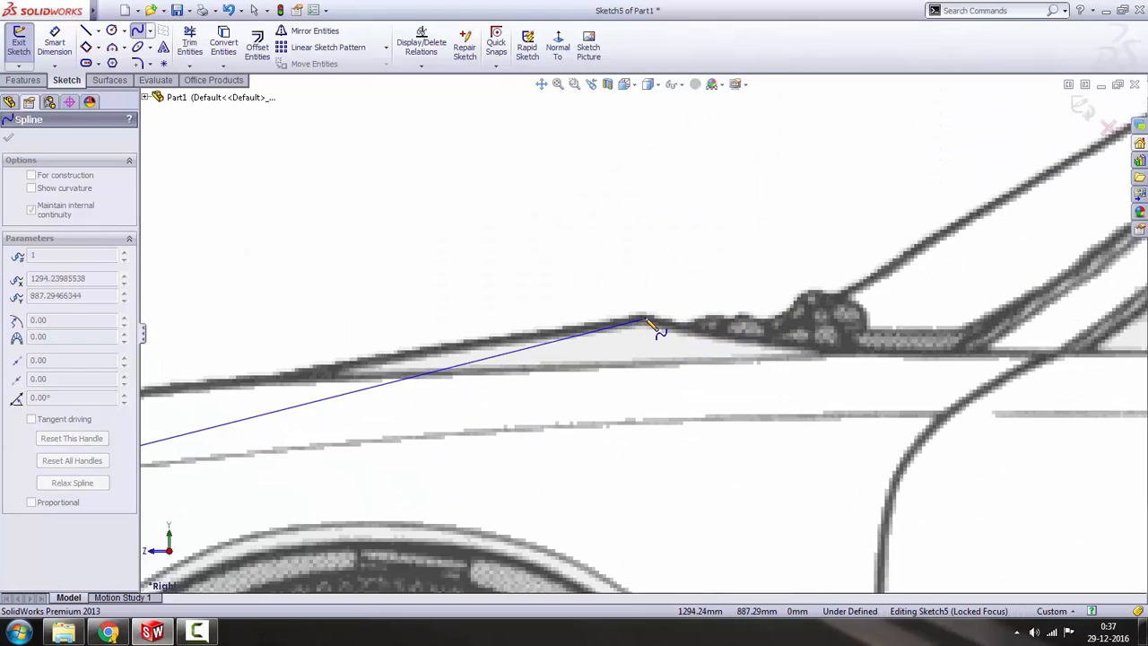
click(653, 325)
scroll(709, 372, up, 3)
scroll(702, 372, up, 5)
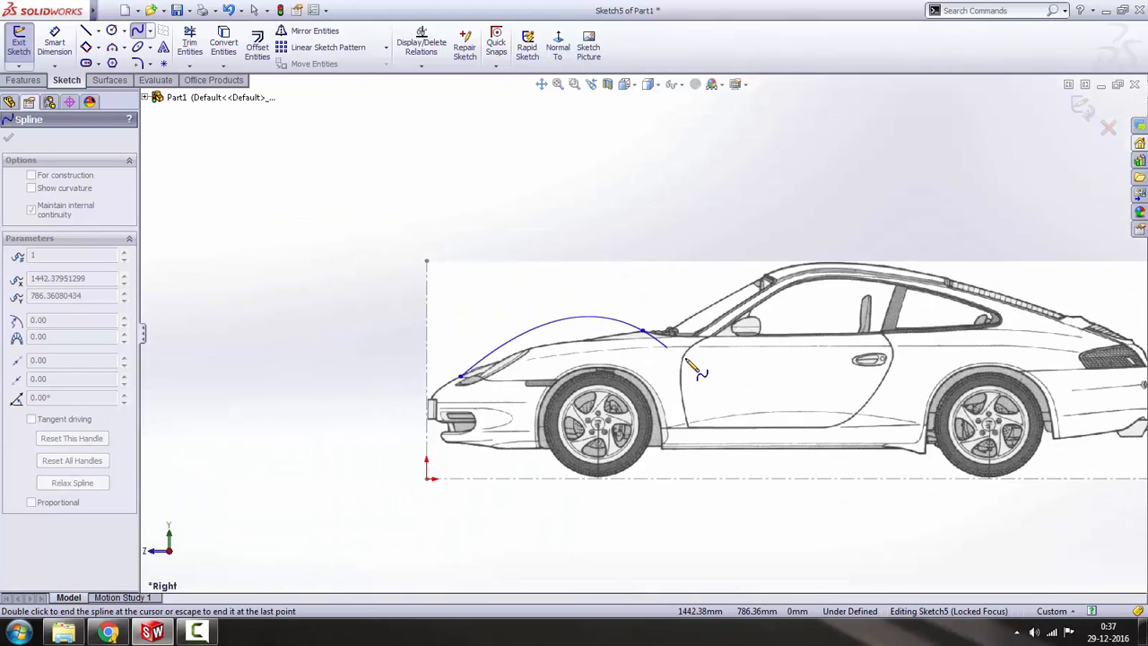
key(Escape)
- Shape the spline towards the bonnet outline with its end handles, angling the front tangent about 23° and the rear about 8°
scroll(606, 359, down, 3)
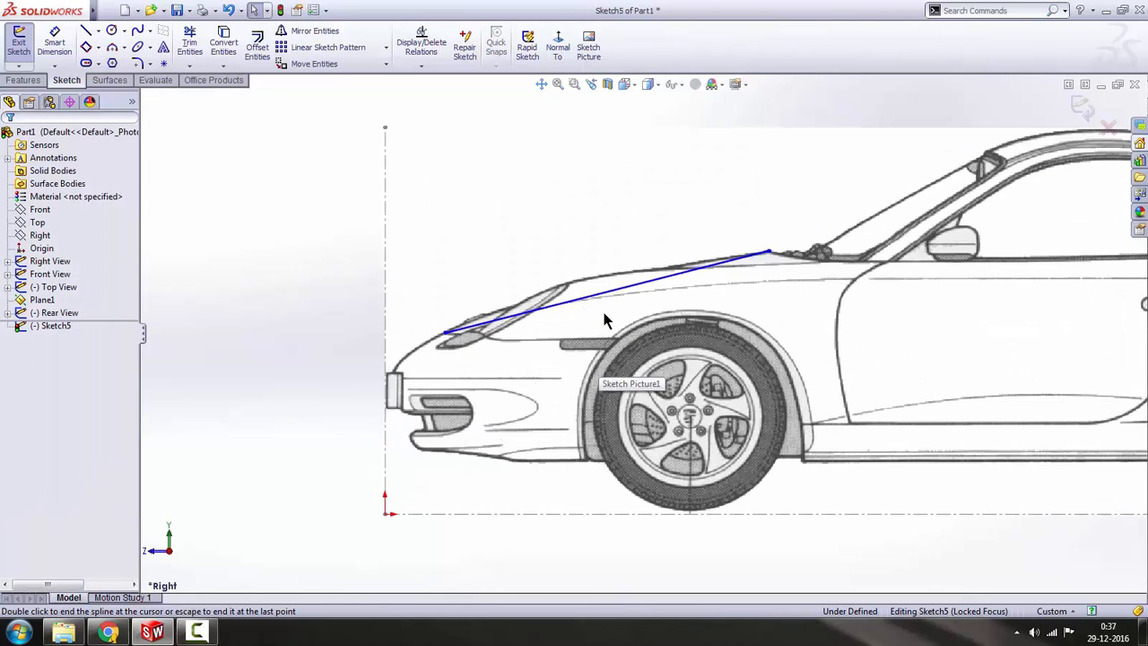
click(612, 301)
scroll(619, 310, down, 2)
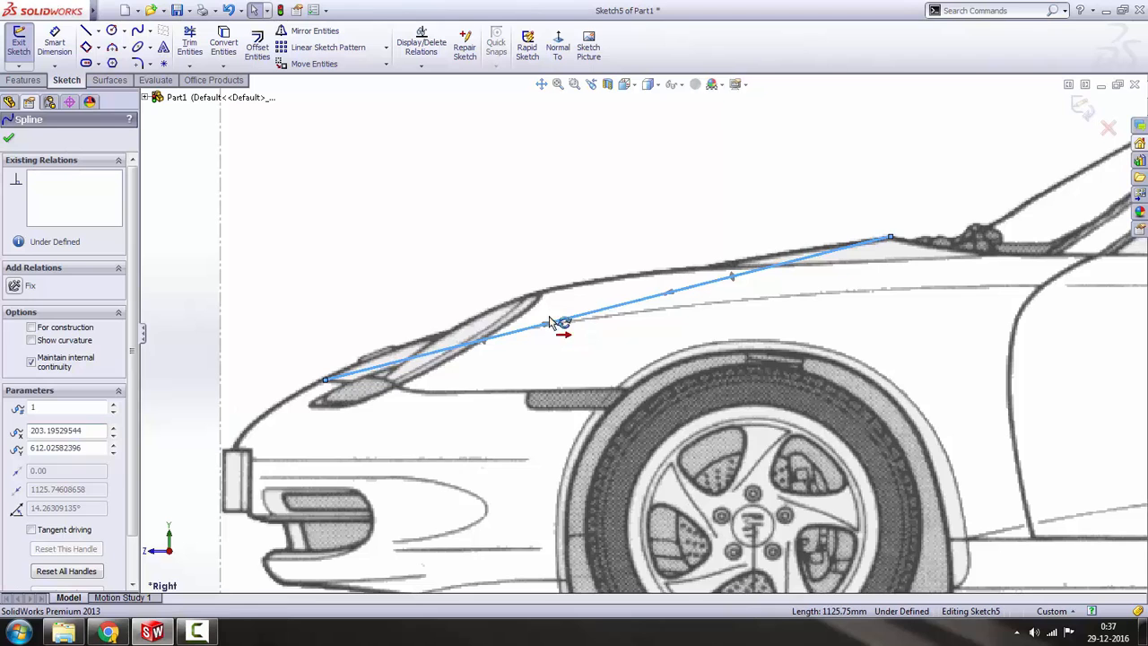
drag(553, 324, 520, 303)
scroll(617, 326, up, 3)
scroll(679, 305, down, 3)
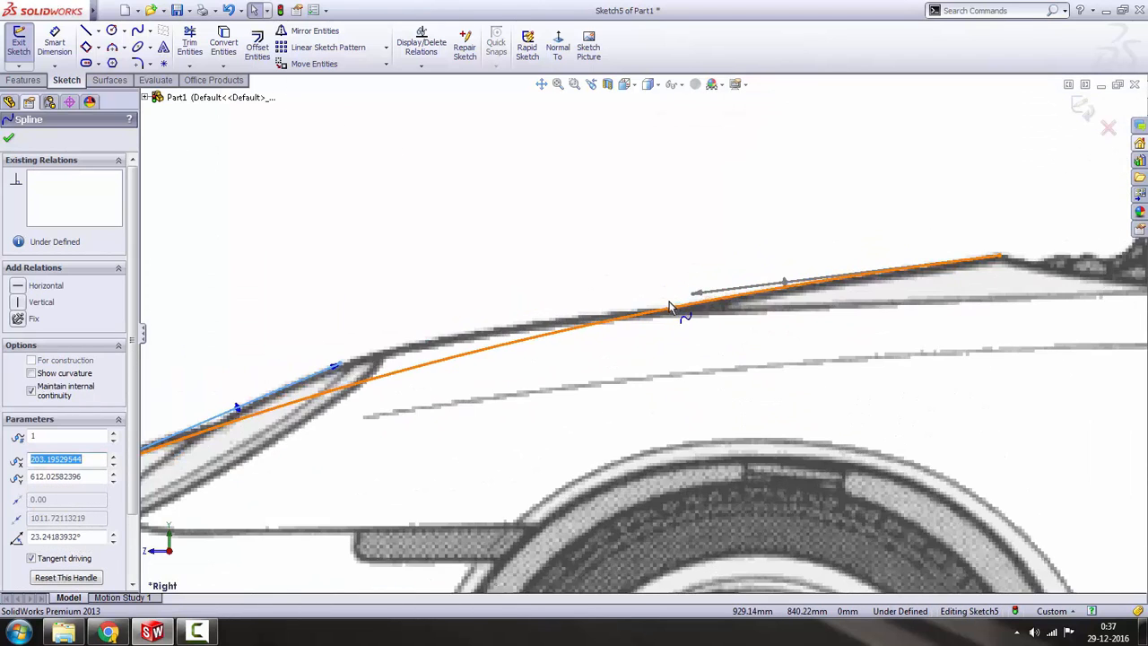
click(697, 302)
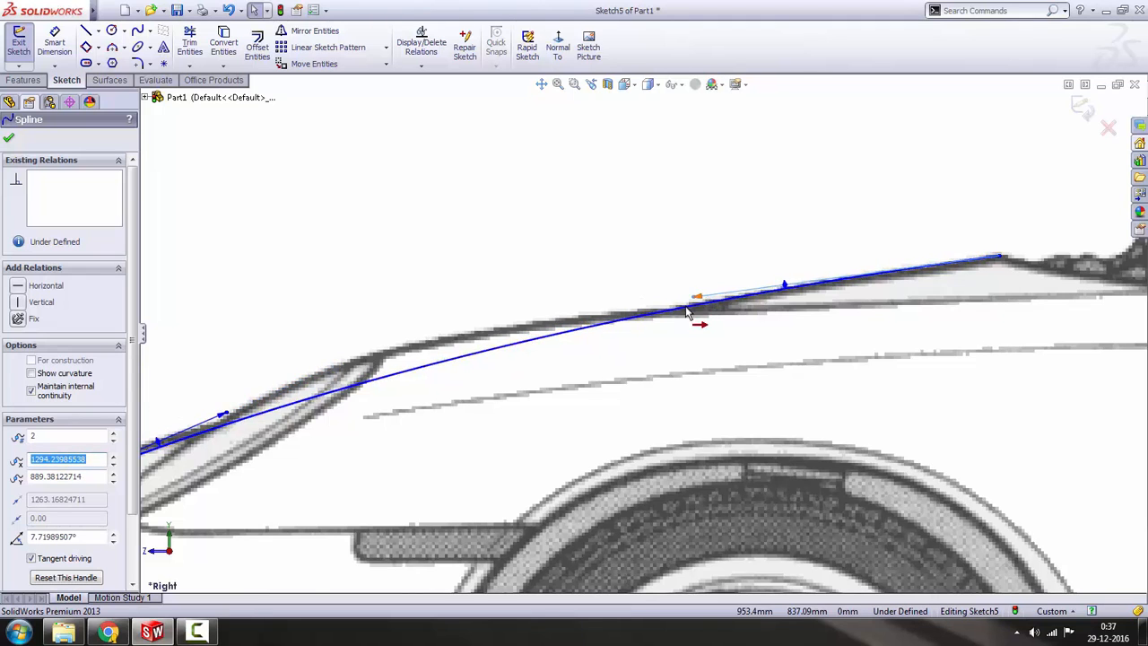
scroll(695, 309, up, 5)
click(334, 381)
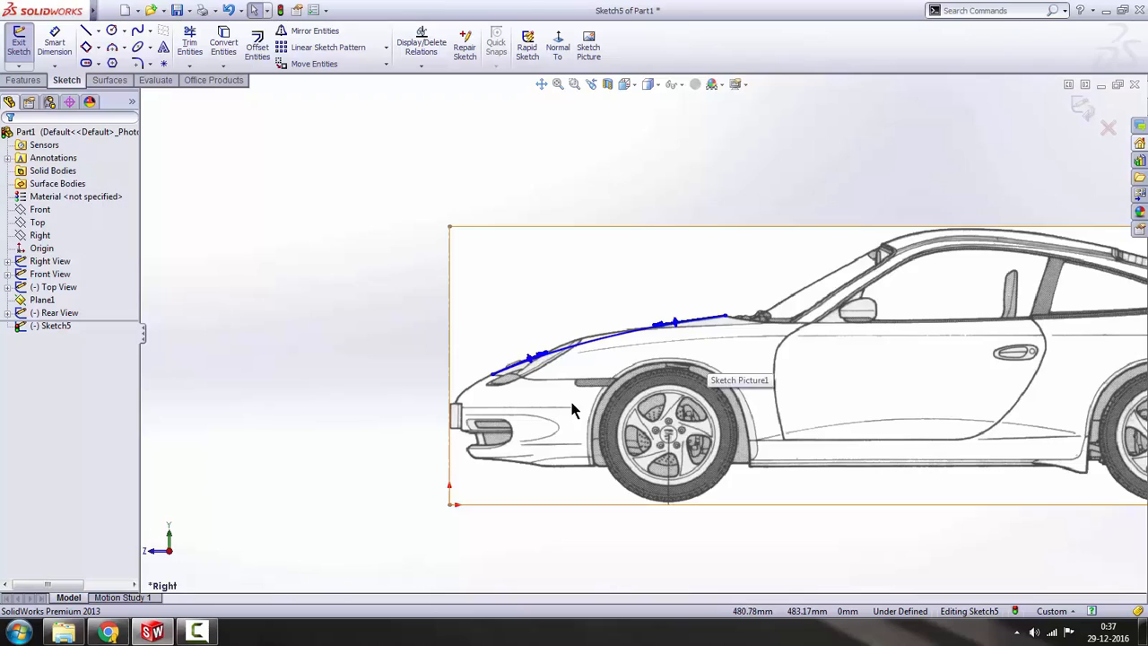
- In the Right orientation, draw a vertical centerline from the spline's front endpoint down to the picture's base line
mouse_move(593, 399)
middle_down()
mouse_move(709, 401)
mouse_move(576, 403)
middle_up()
key(space)
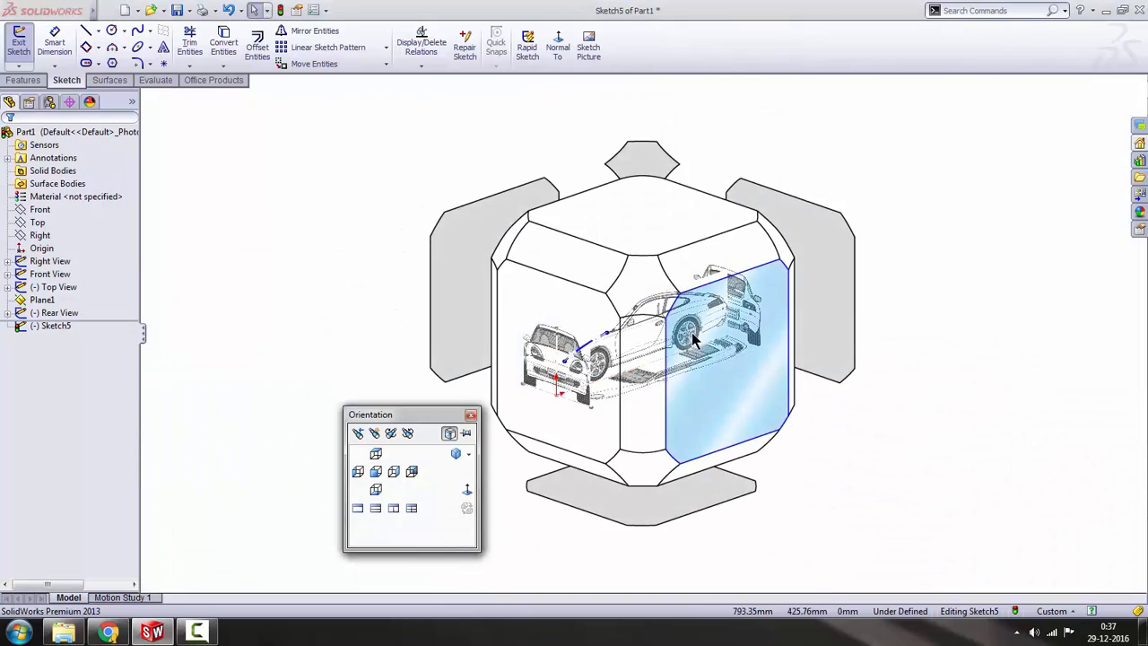
click(691, 331)
scroll(388, 353, down, 2)
scroll(405, 345, down, 4)
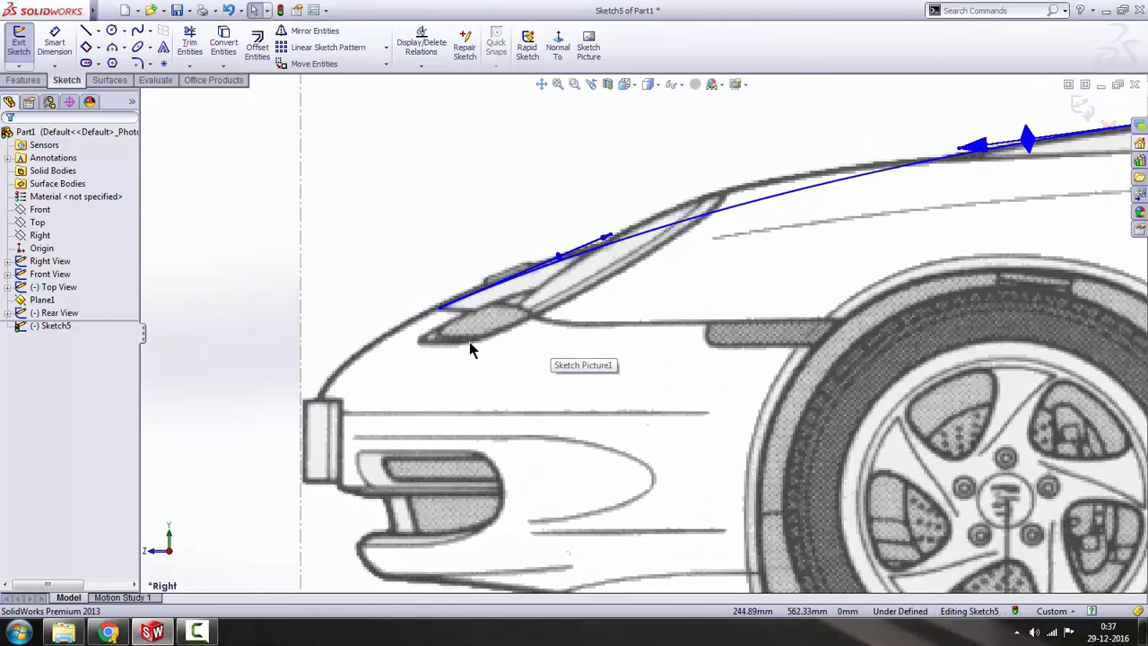
scroll(316, 263, up, 1)
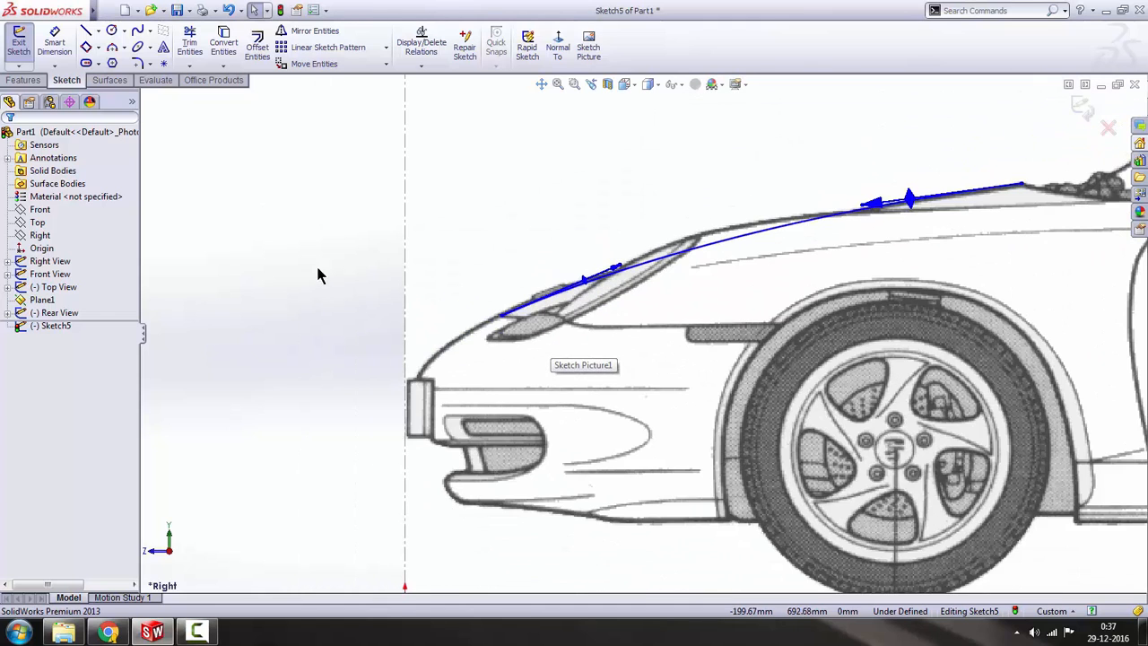
click(99, 32)
click(126, 65)
click(504, 318)
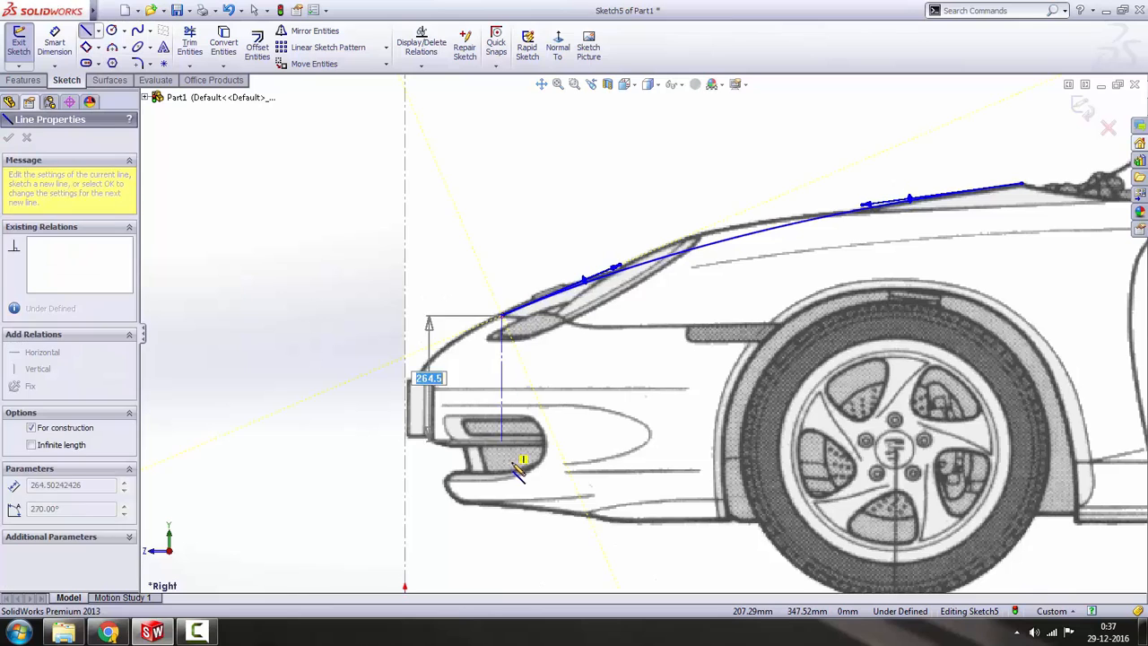
scroll(520, 475, up, 1)
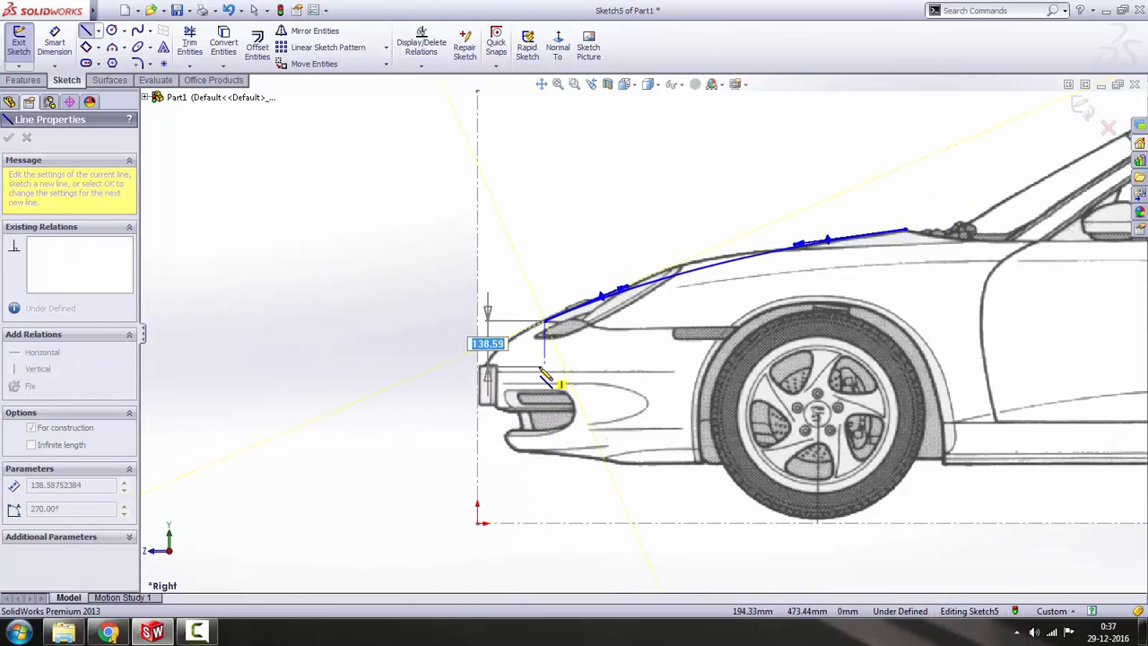
click(544, 523)
key(Escape)
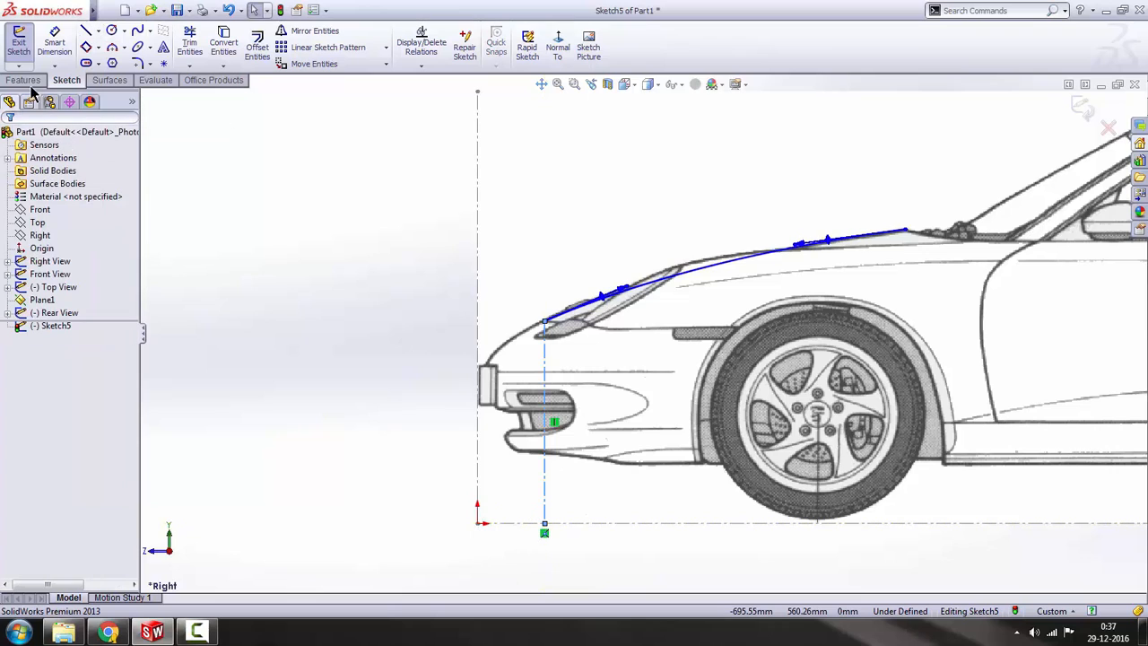
click(23, 80)
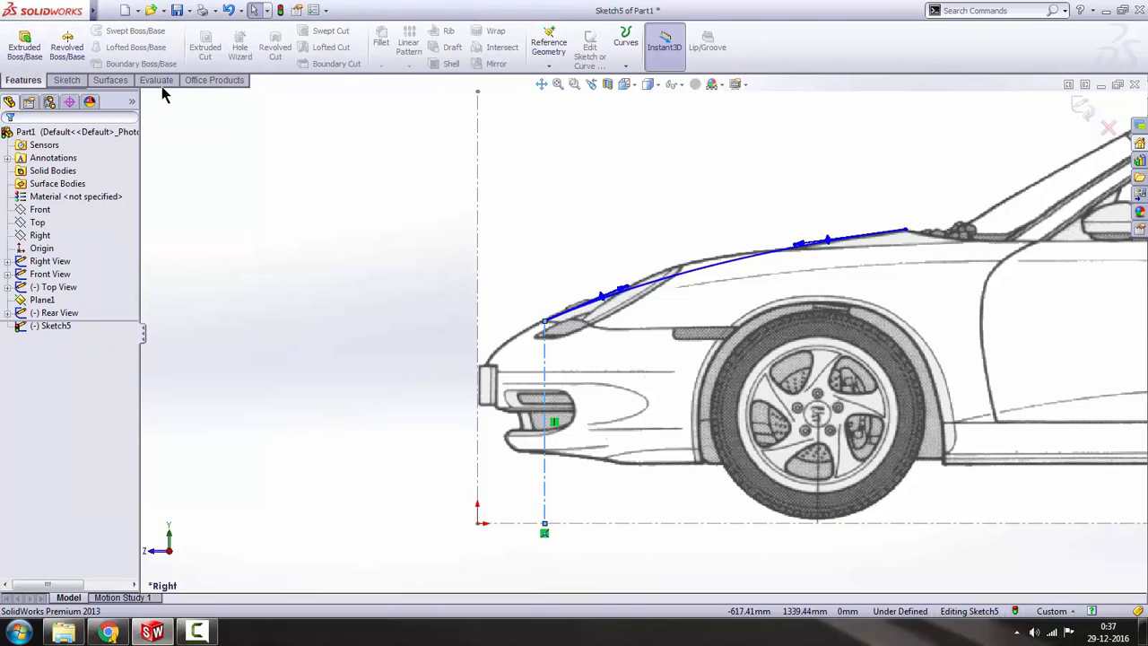
click(627, 65)
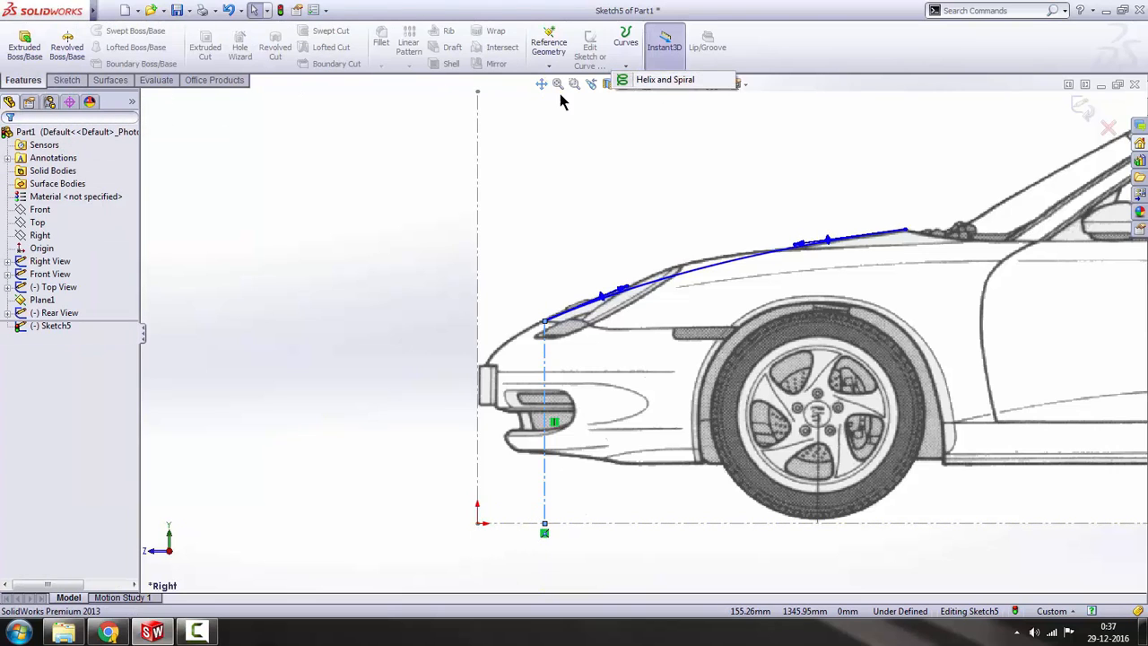
click(1084, 108)
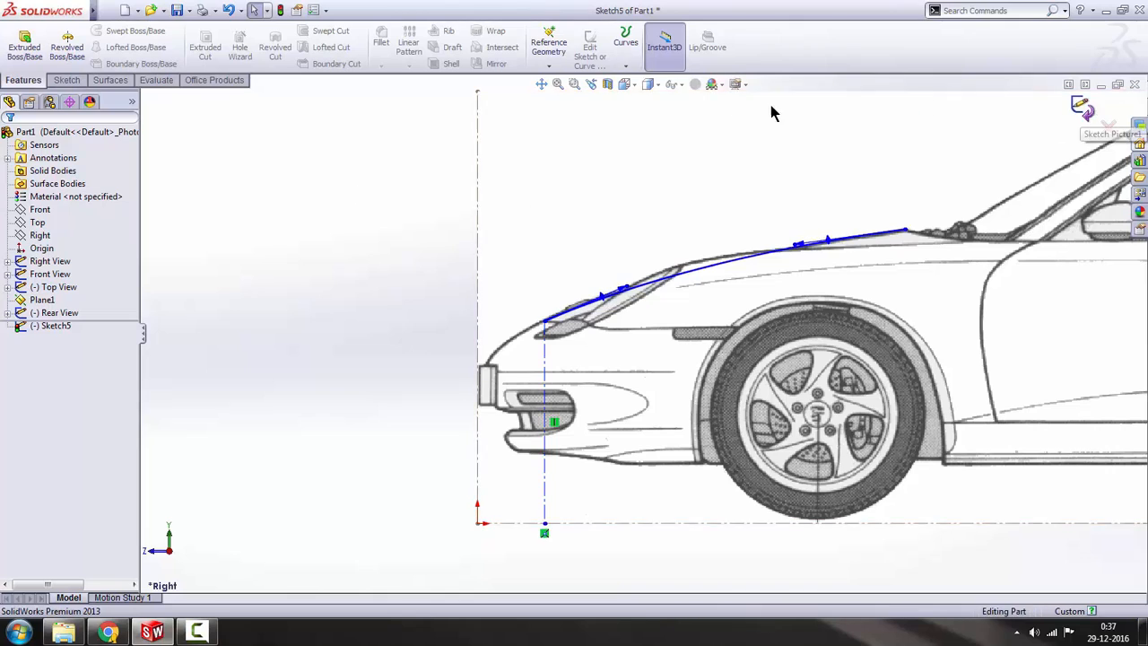
click(626, 63)
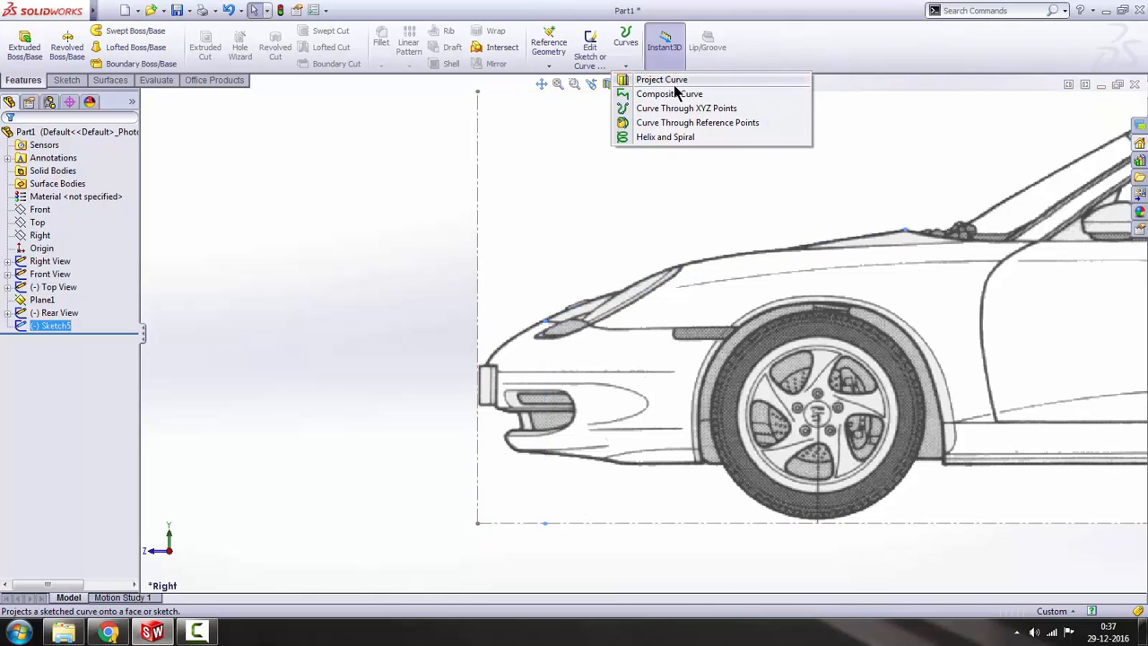
click(283, 260)
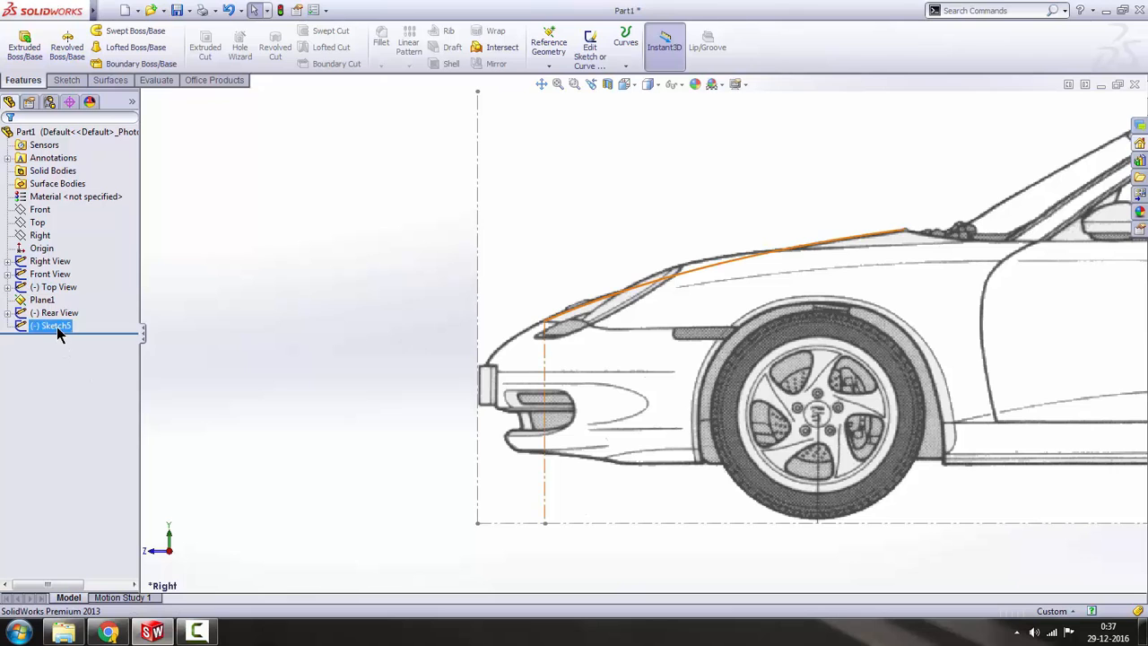
right_click(59, 328)
click(71, 283)
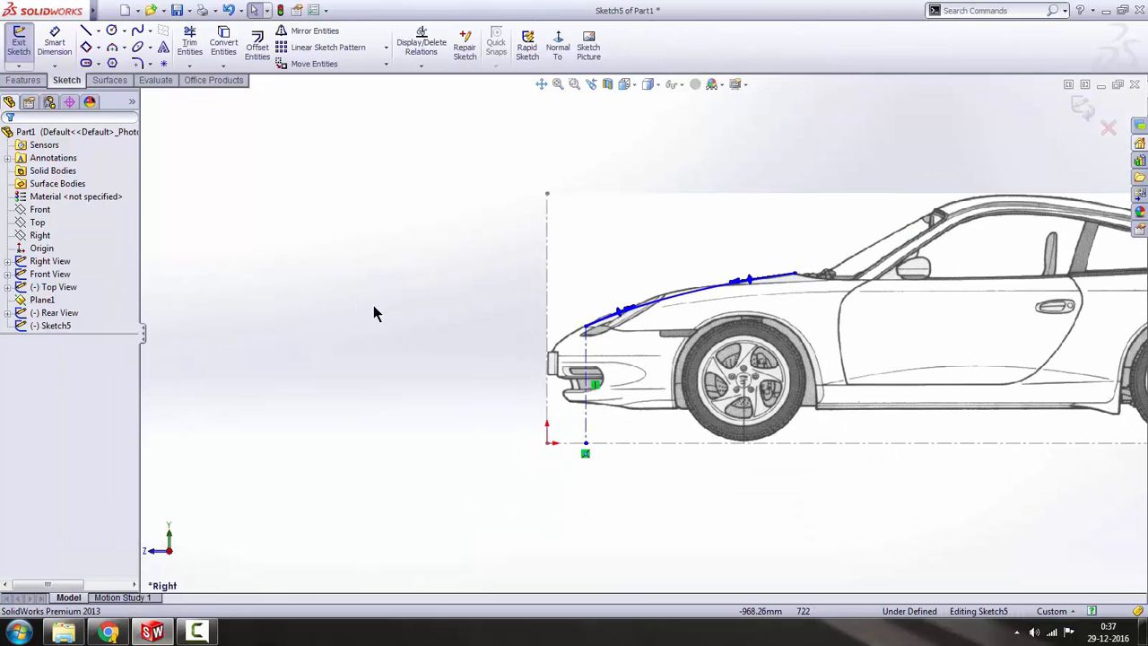
- Draw a vertical centerline about 889 mm long from the spline's rear endpoint down to the picture's base line
scroll(843, 381, down, 3)
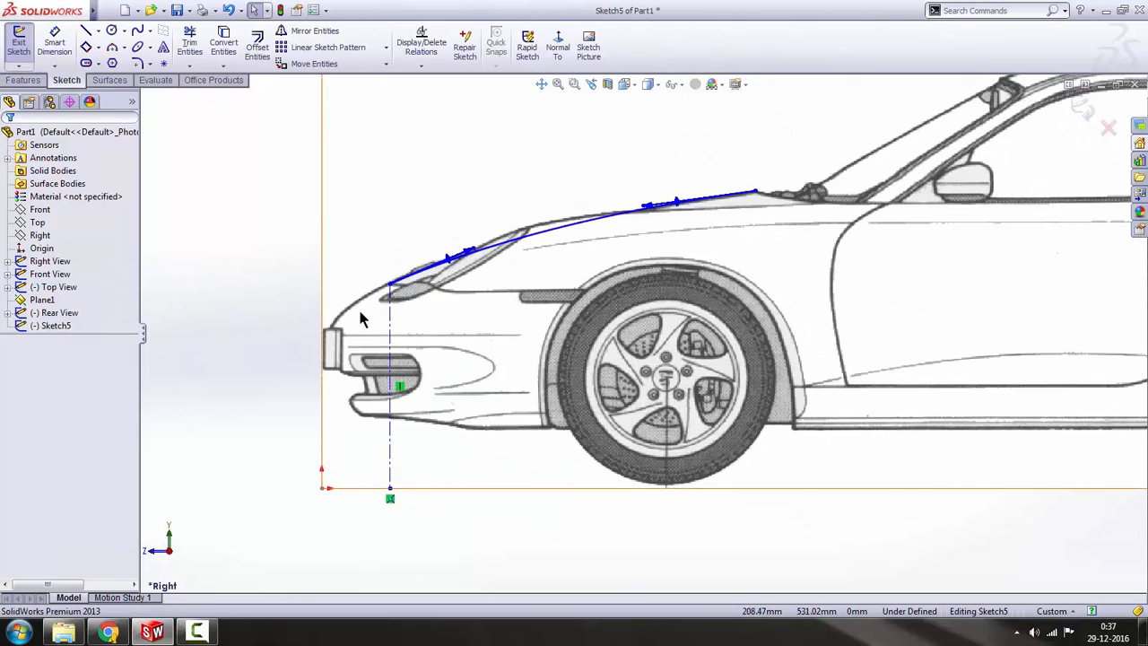
scroll(654, 339, up, 3)
scroll(345, 375, down, 5)
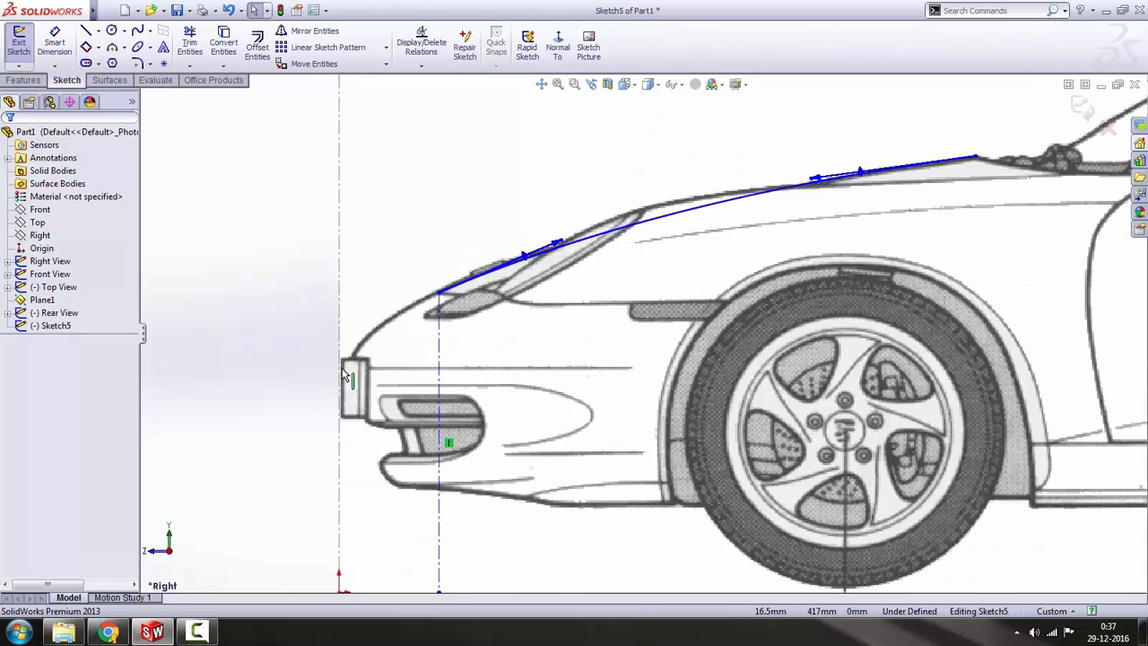
scroll(819, 229, up, 3)
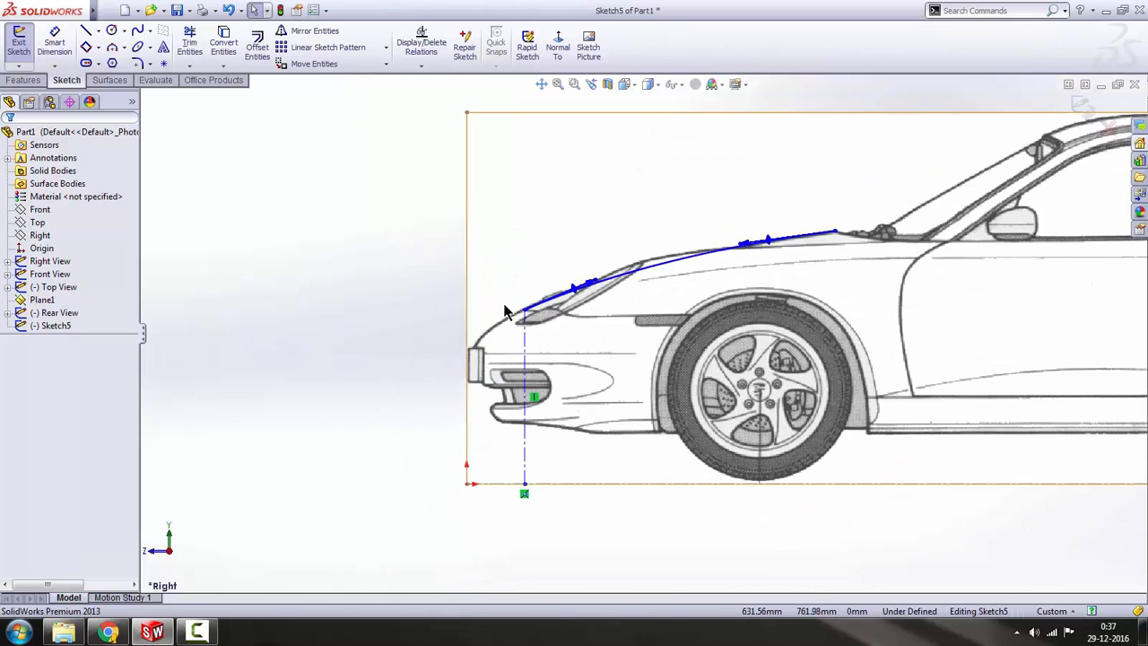
click(97, 29)
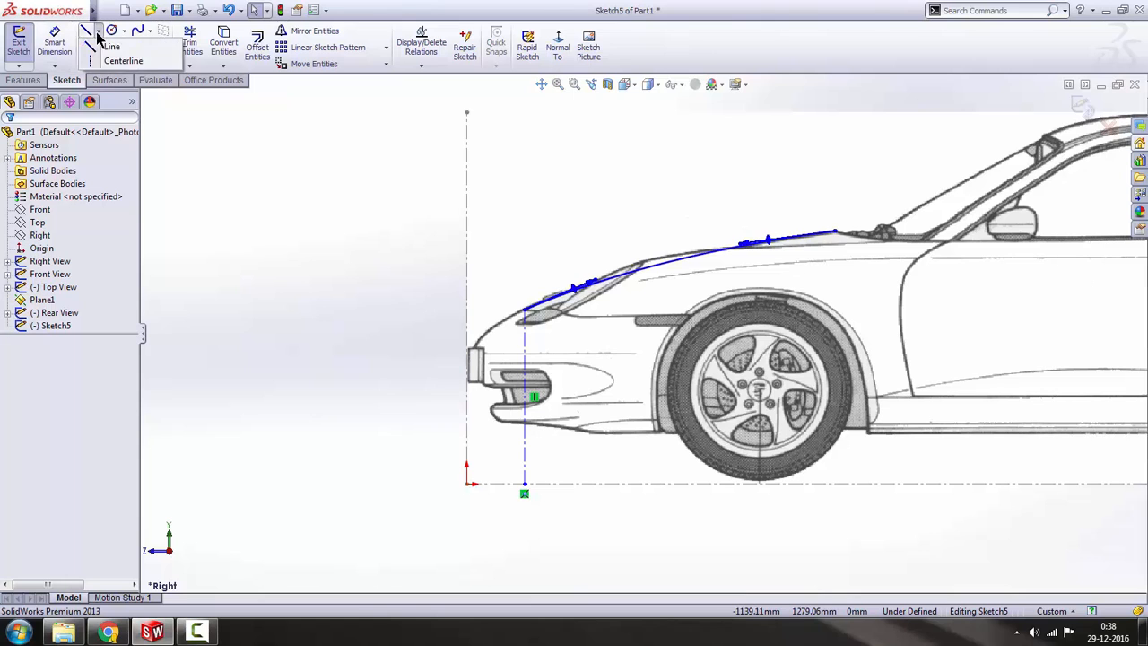
click(117, 57)
scroll(789, 235, down, 2)
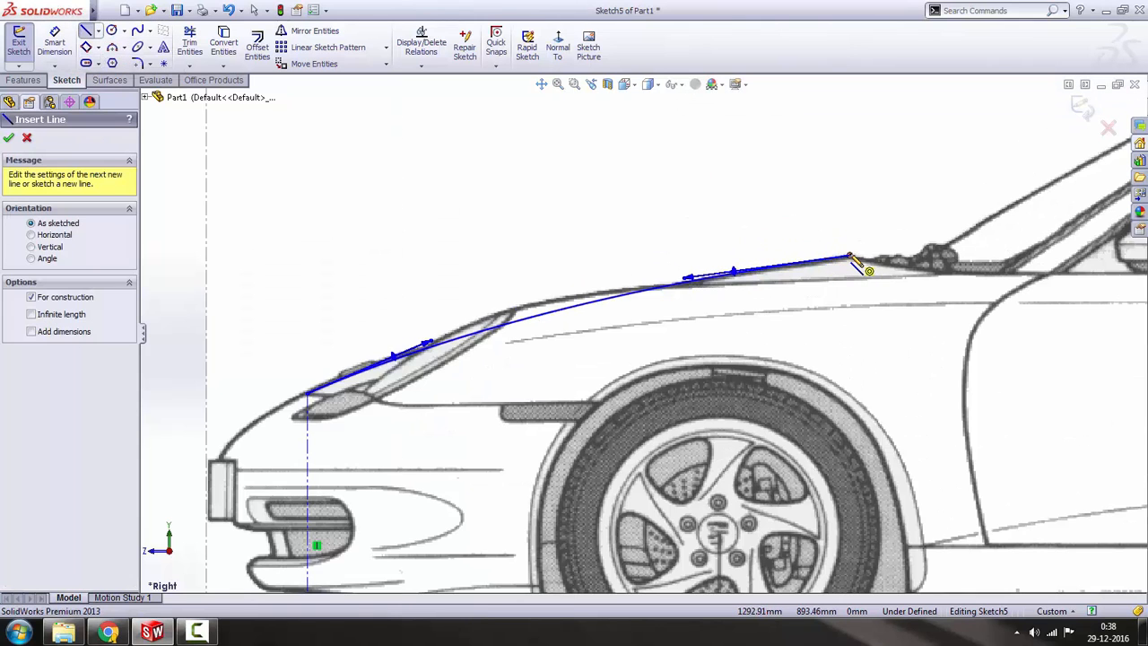
click(849, 256)
scroll(849, 256, up, 3)
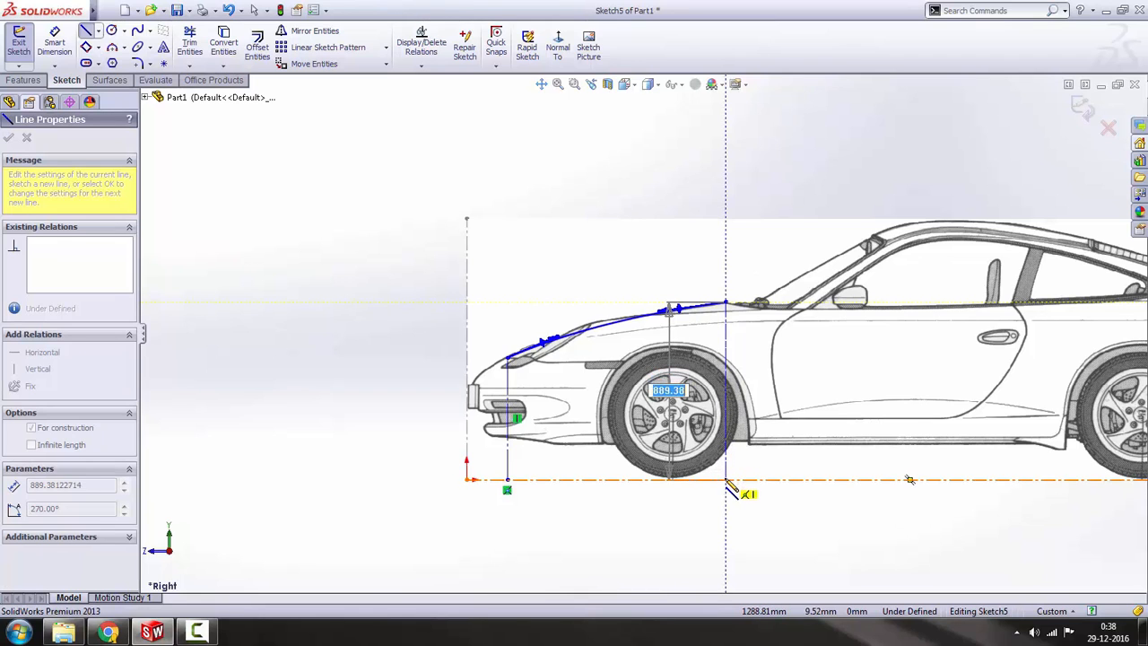
click(725, 479)
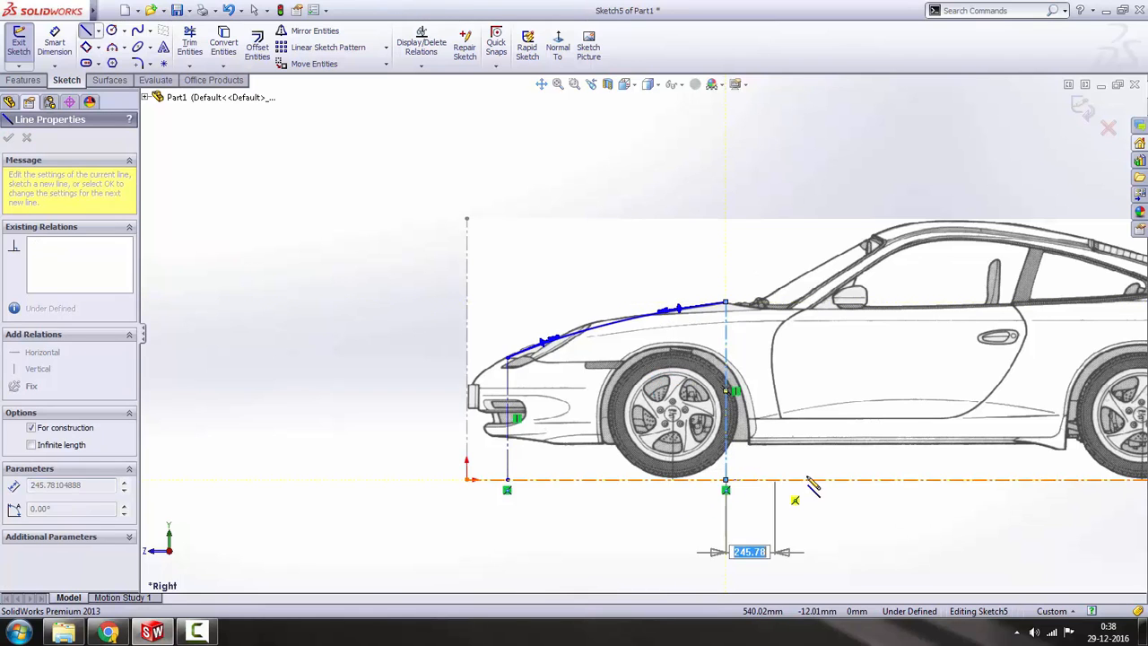
key(Escape)
key(Escape)
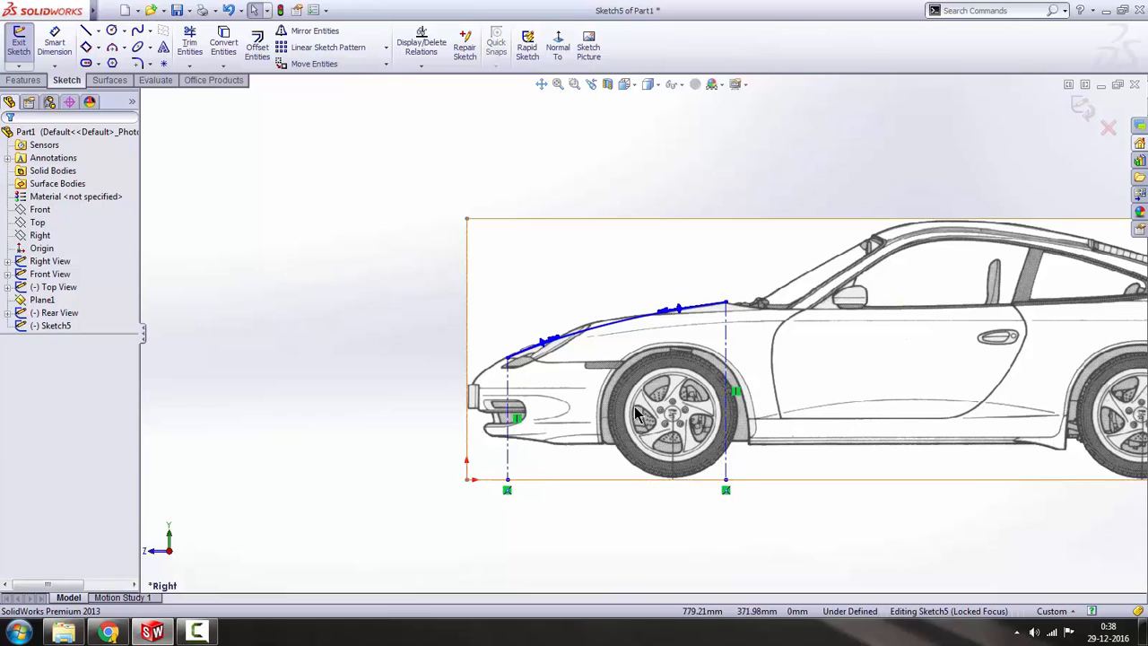
scroll(633, 411, down, 5)
scroll(460, 189, down, 3)
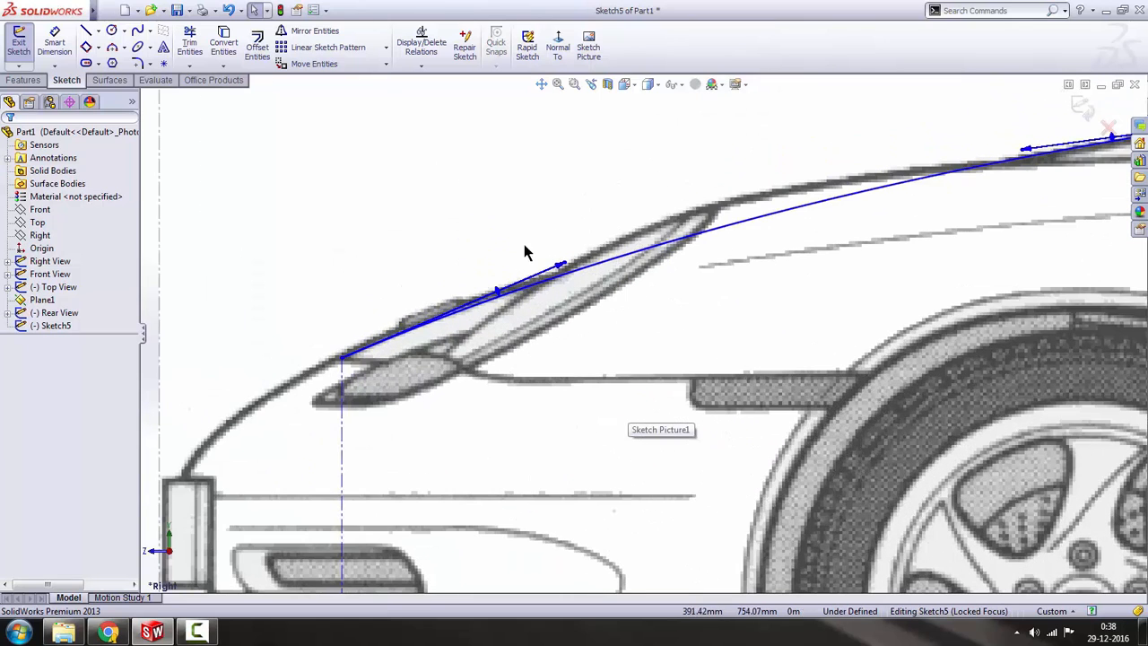
- Refine the bonnet spline with its end handles, angling the front tangent about 26° and the rear about 9°
drag(563, 264, 555, 256)
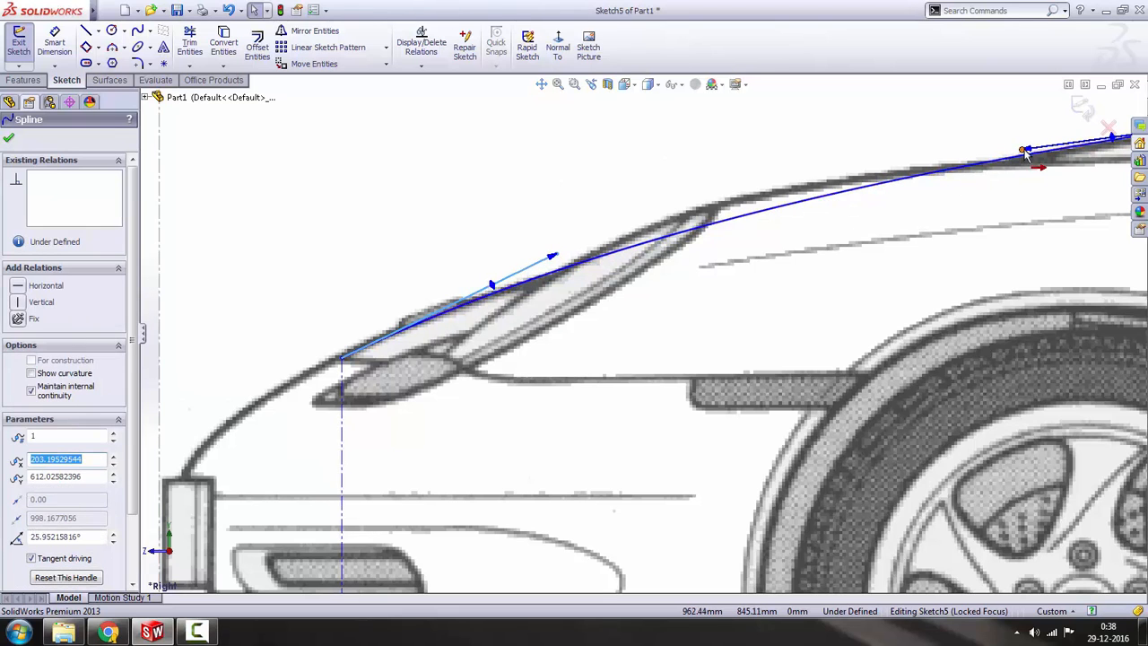
drag(1023, 150, 1021, 160)
scroll(754, 269, up, 3)
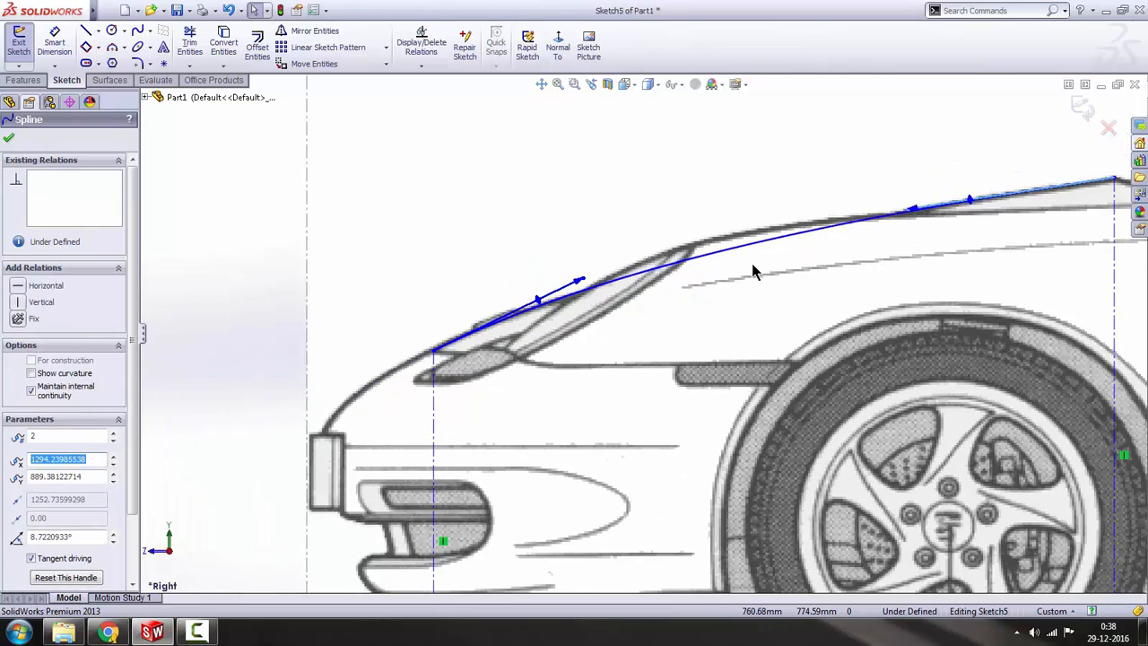
click(356, 296)
scroll(715, 303, up, 3)
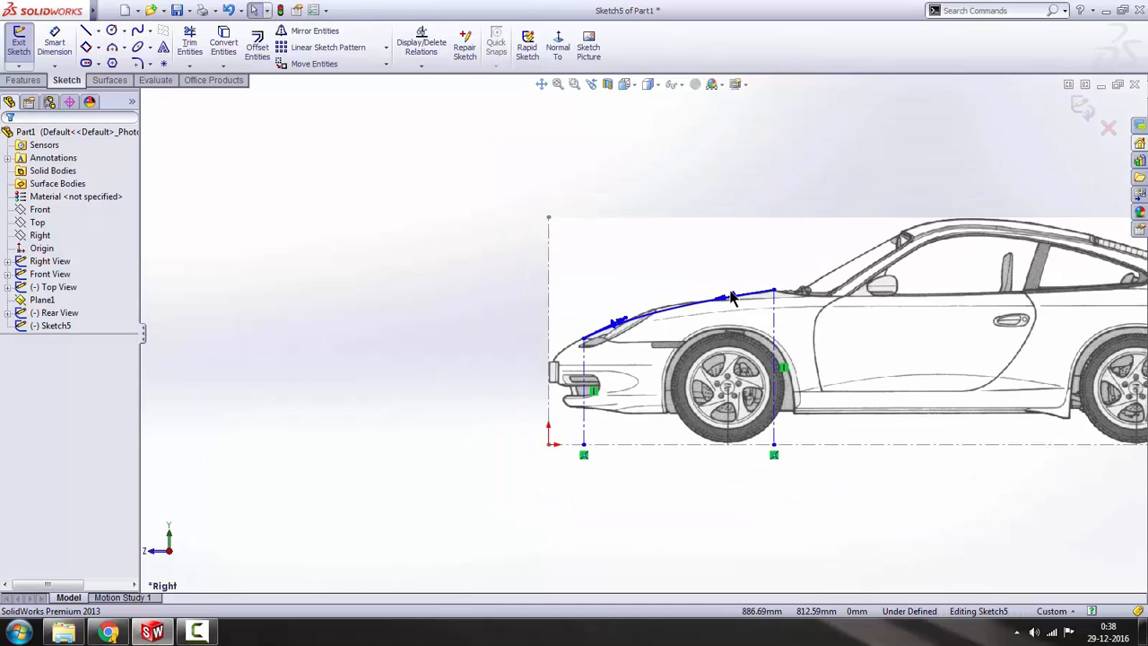
scroll(723, 310, up, 1)
scroll(601, 348, up, 2)
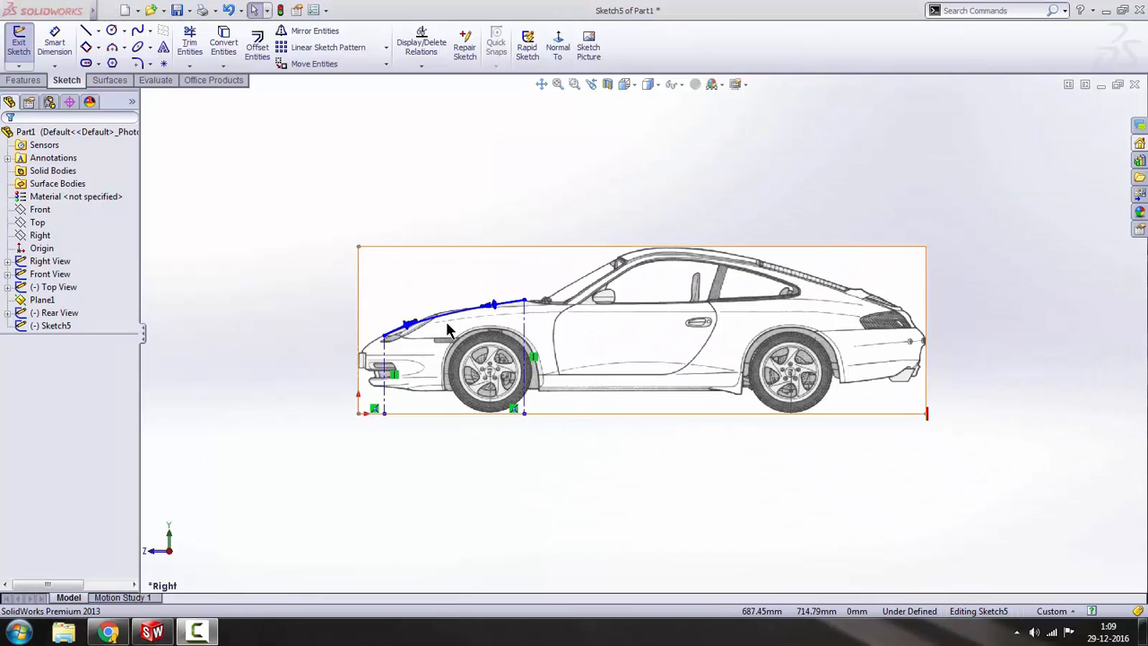
scroll(344, 389, down, 5)
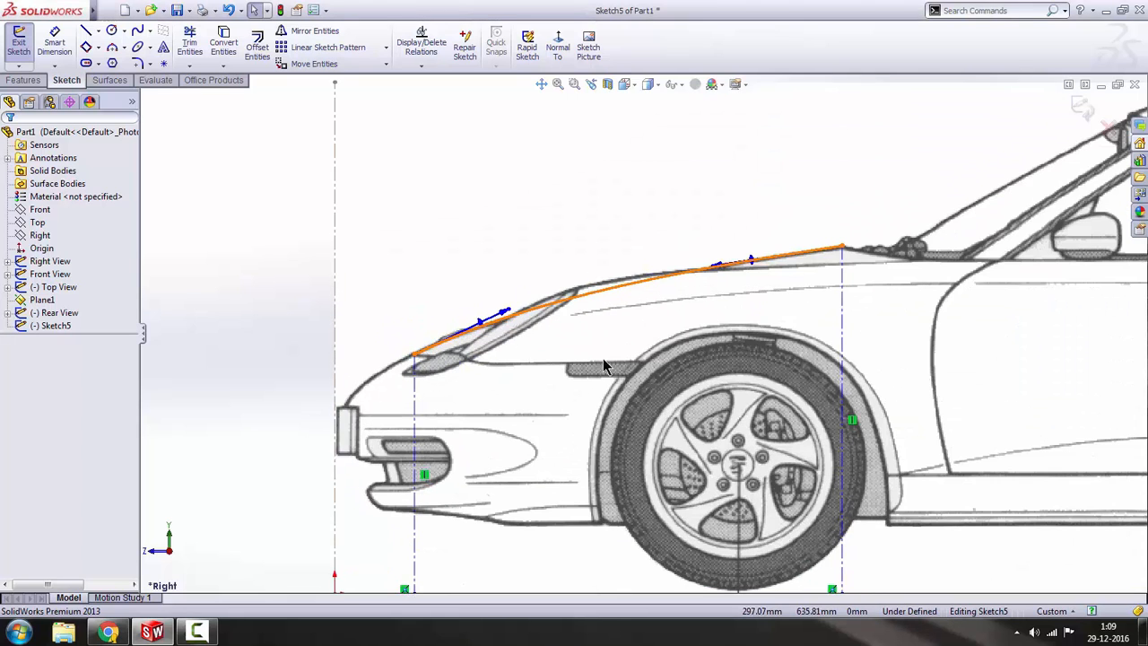
scroll(642, 332, up, 5)
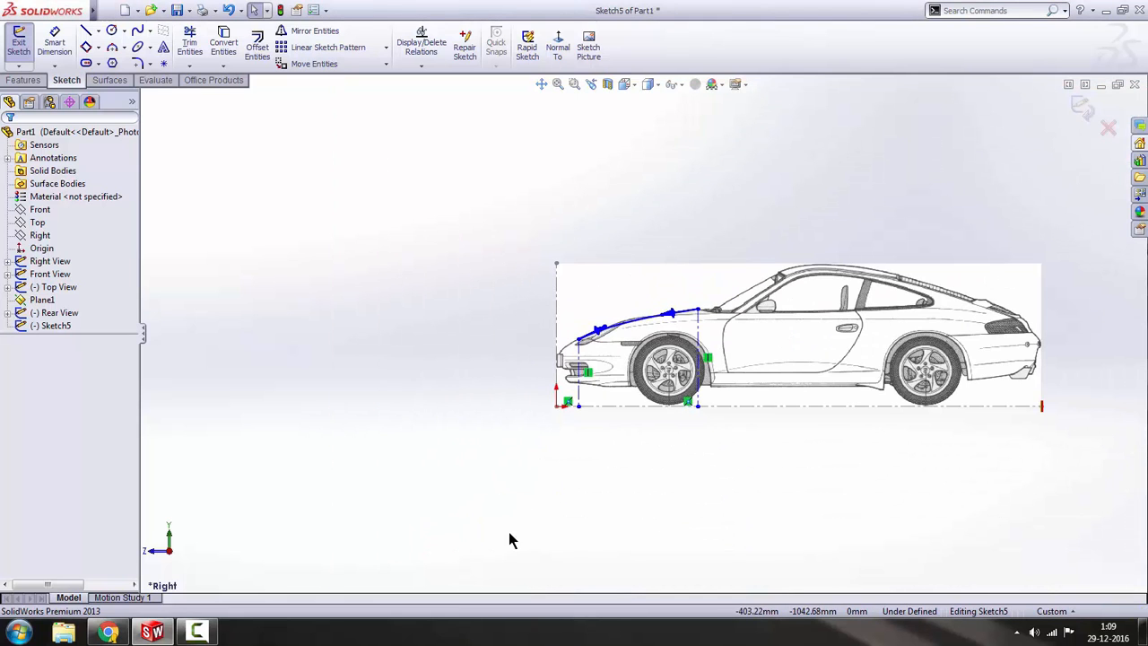
- In the Top orientation, shift the spline forward until its front endpoint meets the bonnet's front edge line, at about X 190 mm
key(space)
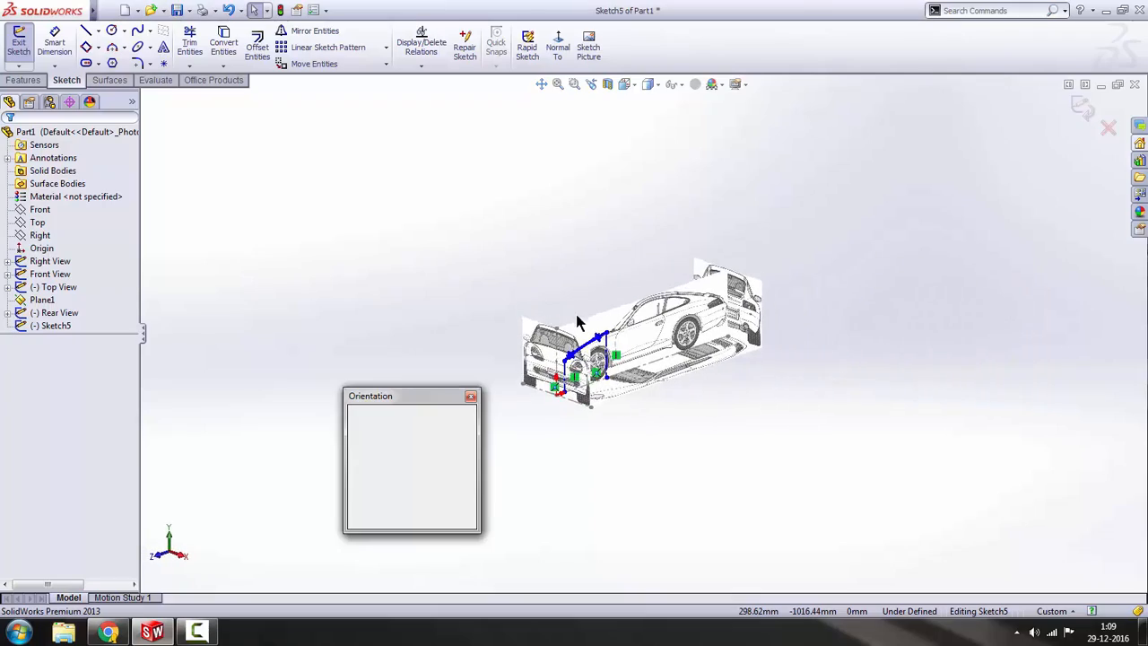
click(626, 225)
scroll(612, 340, down, 6)
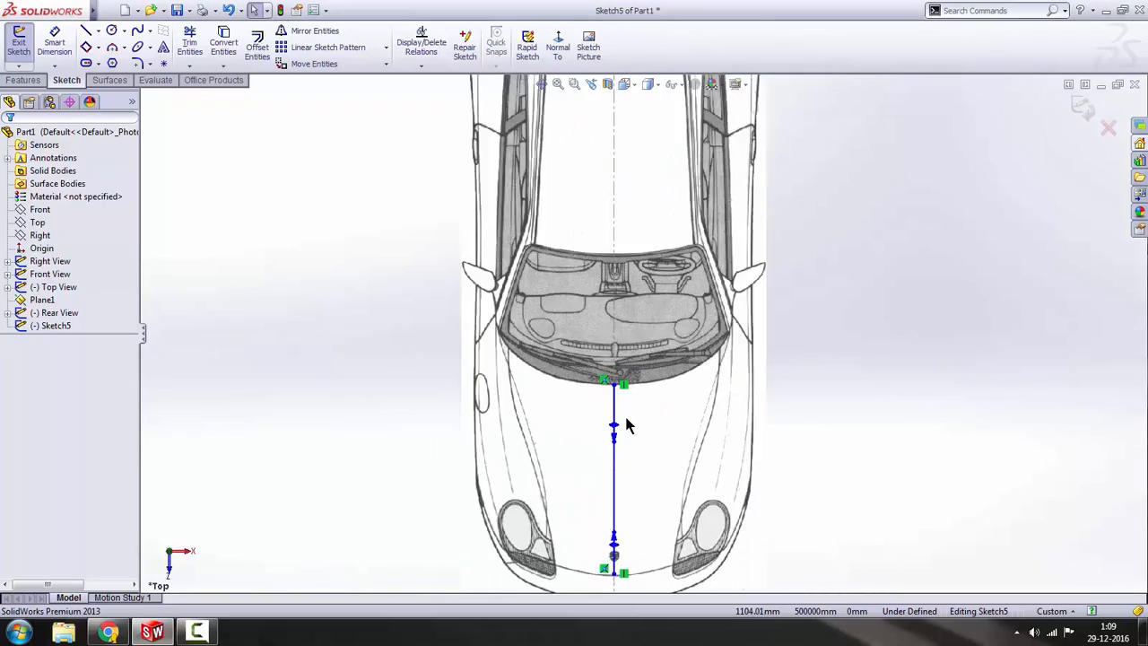
scroll(611, 357, down, 4)
scroll(618, 350, up, 5)
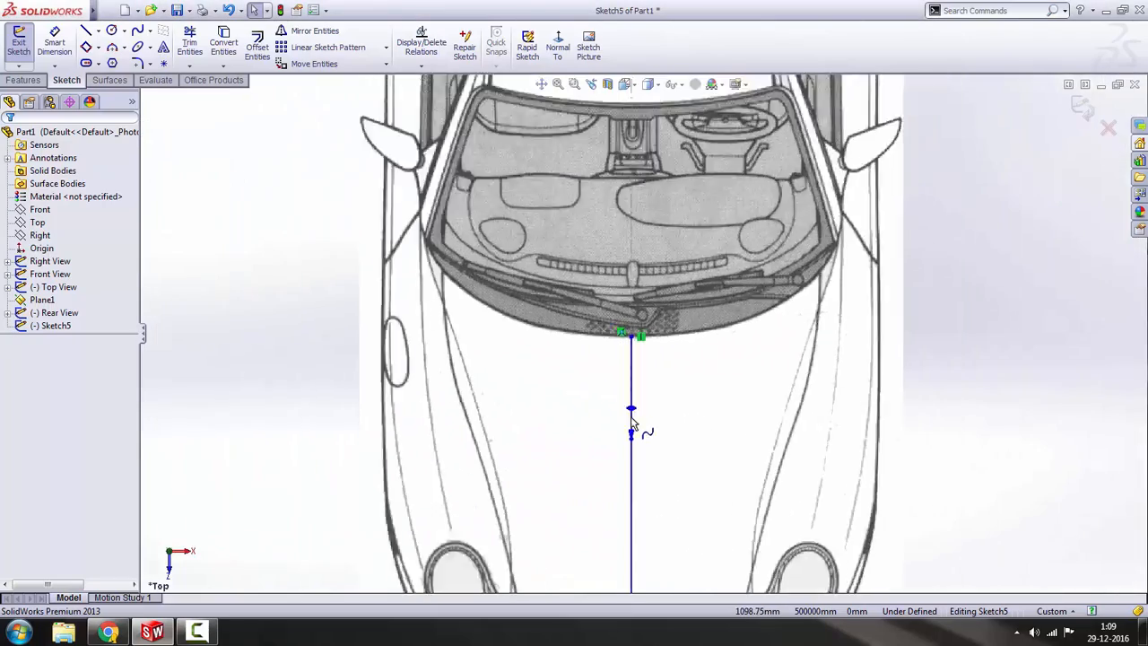
scroll(661, 533, up, 3)
scroll(658, 527, down, 3)
scroll(616, 397, down, 6)
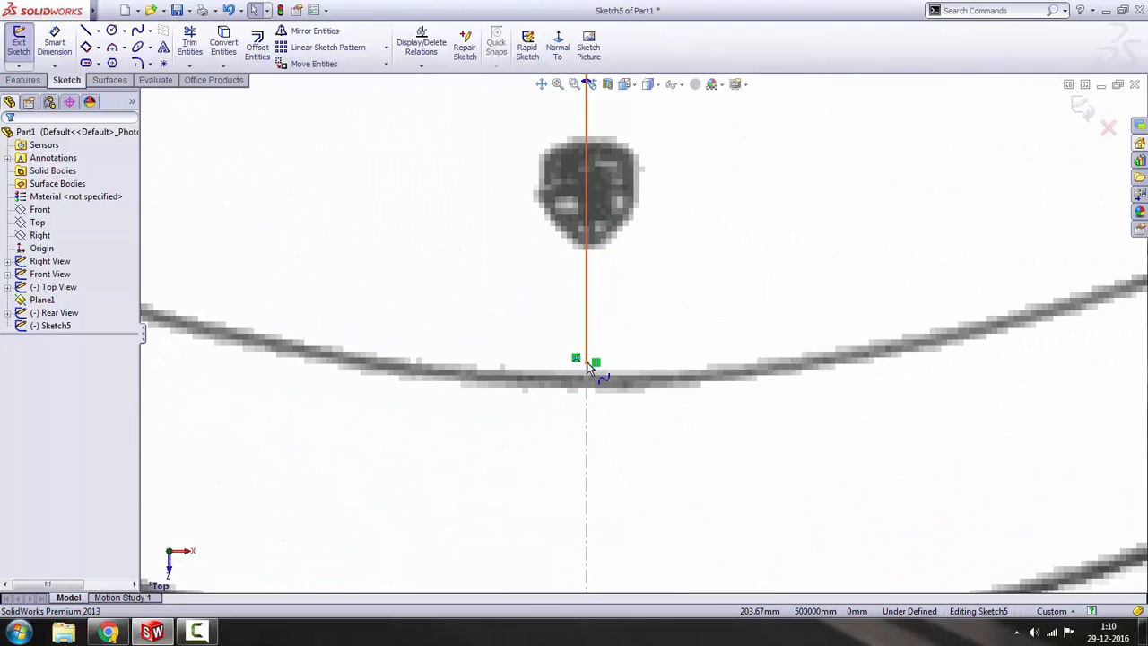
drag(587, 361, 587, 392)
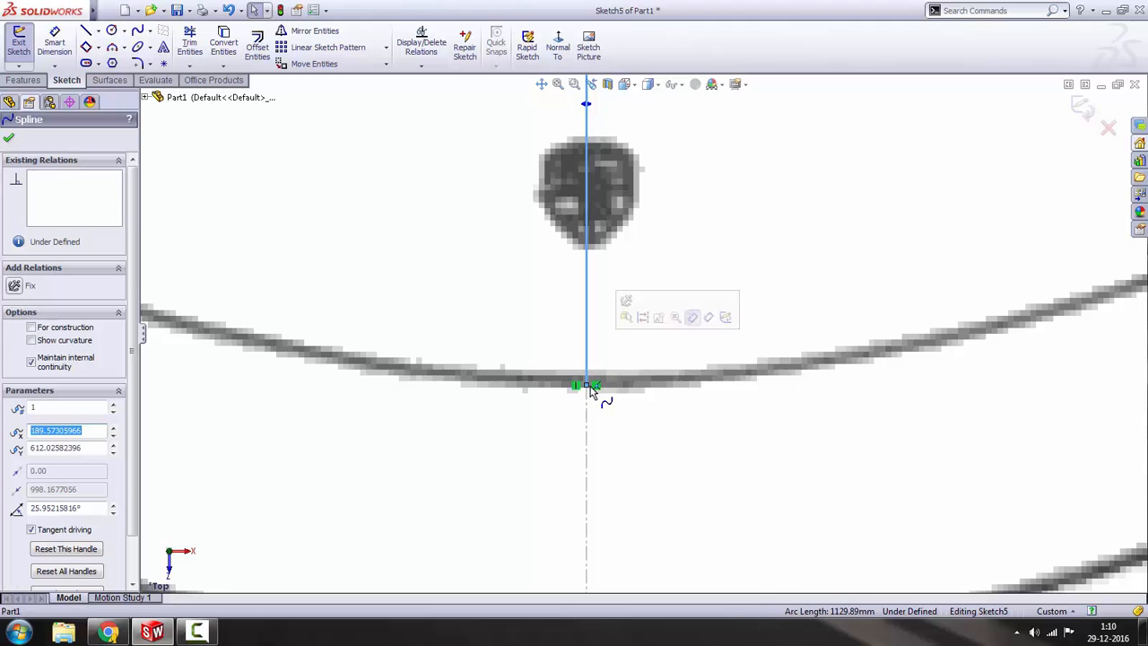
scroll(589, 391, up, 5)
click(869, 311)
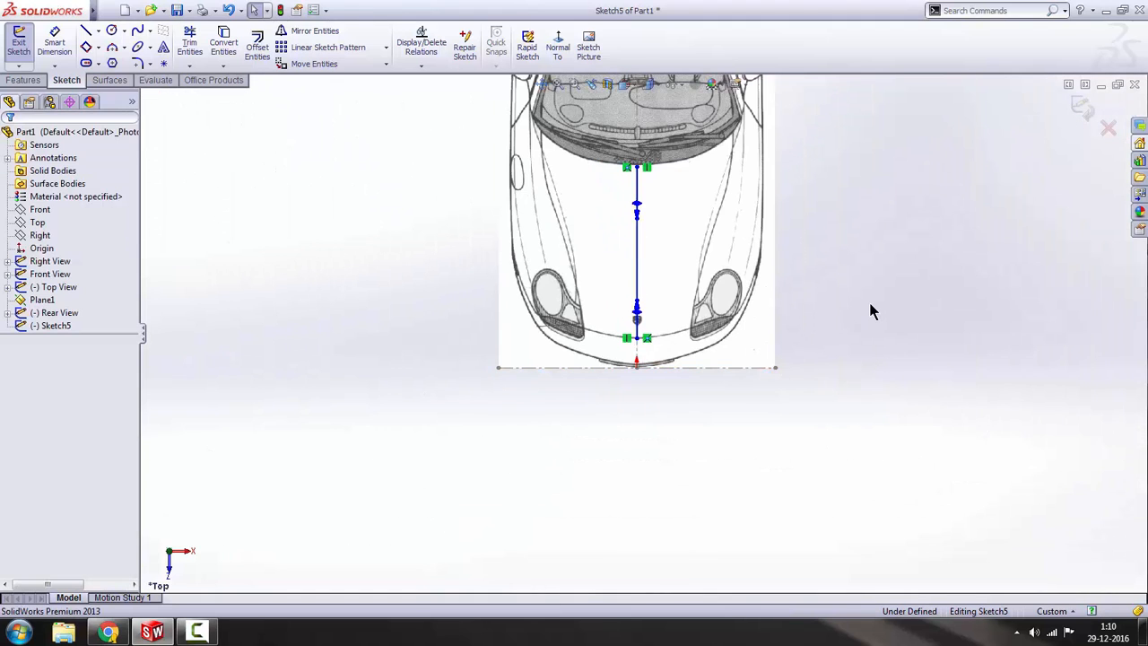
- In the Right orientation, reshape the spline with its end handles, angling the front tangent about 24° and the rear about 10°
key(space)
key(ctrl+7)
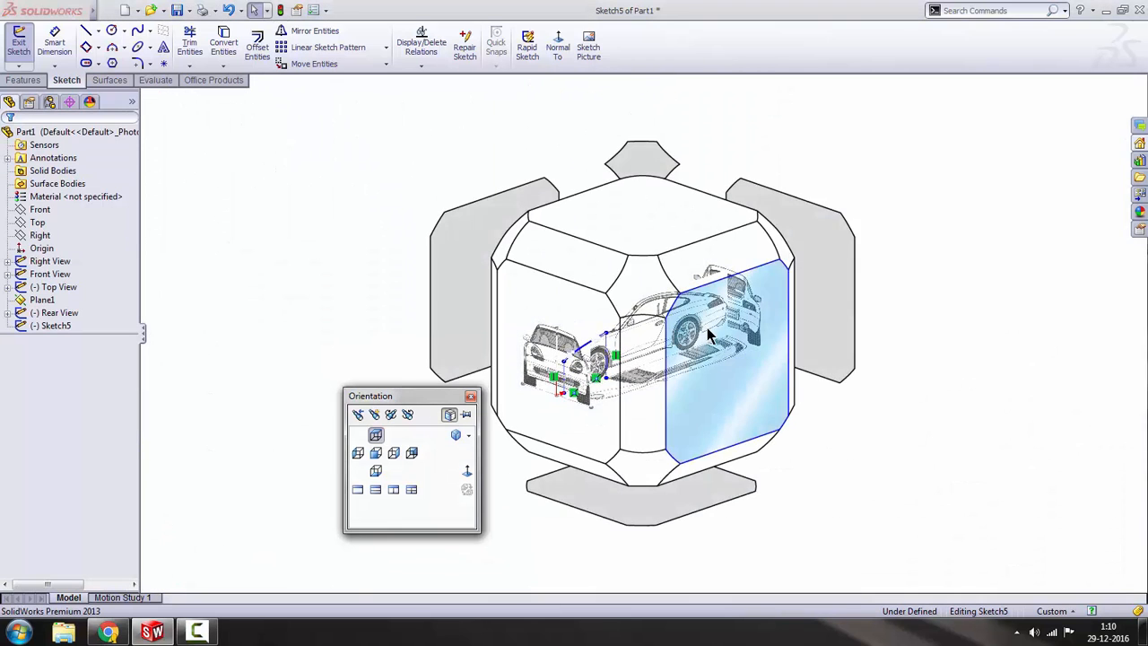
click(708, 339)
scroll(466, 327, up, 3)
scroll(465, 327, down, 3)
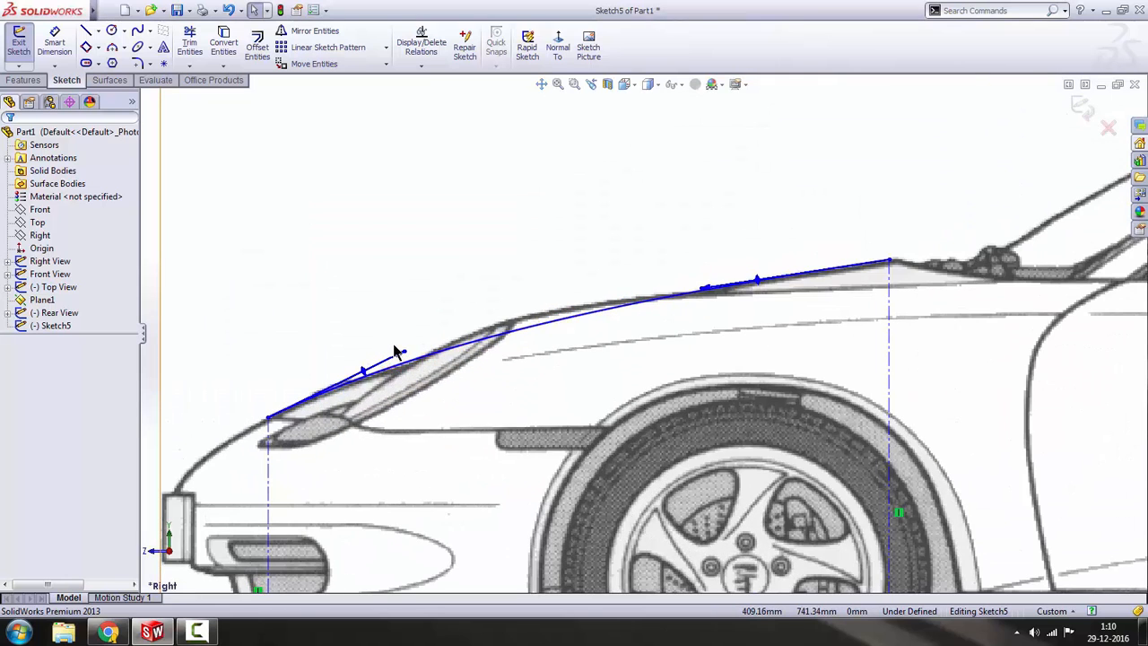
click(405, 356)
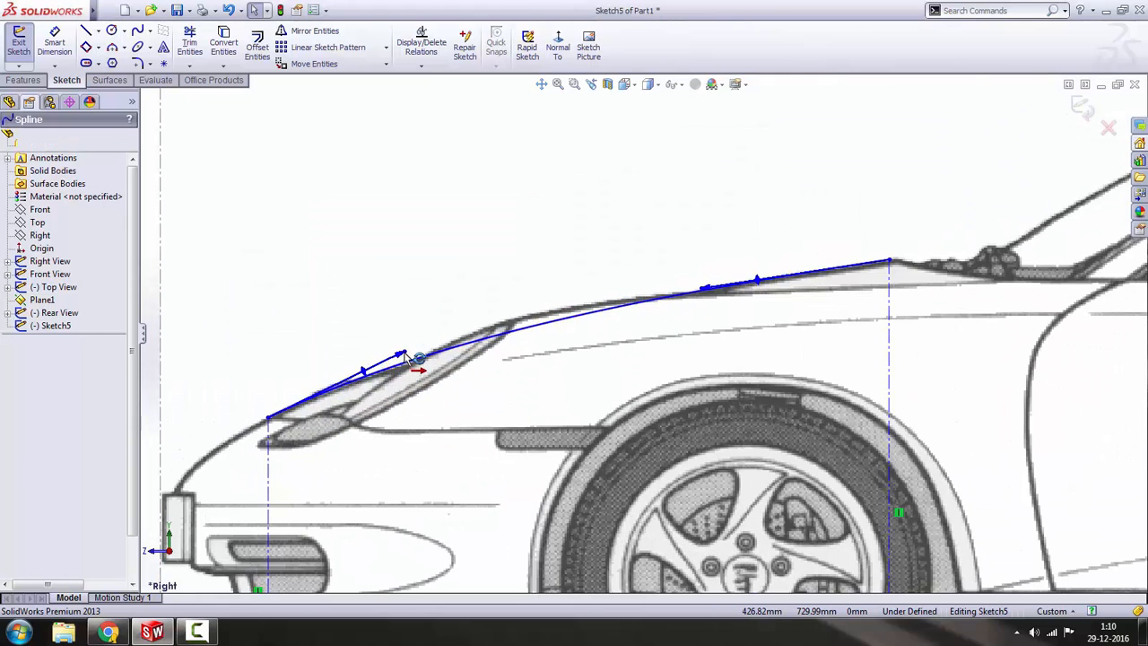
mouse_move(405, 356)
mouse_down()
mouse_move(411, 366)
mouse_move(404, 357)
mouse_up()
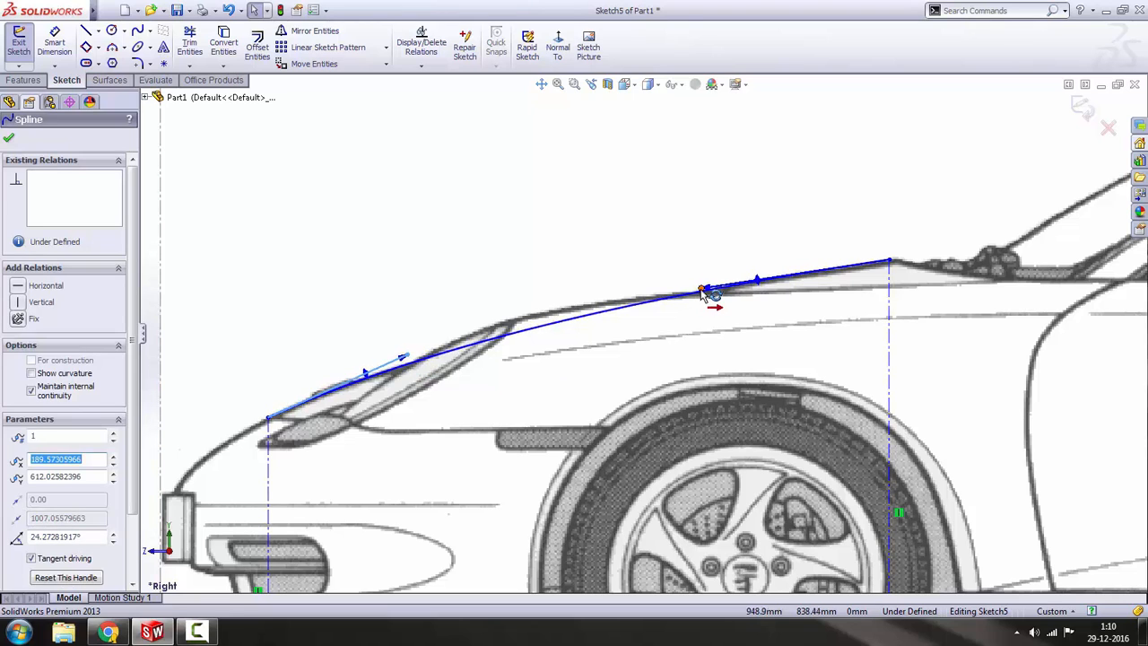
mouse_move(702, 293)
mouse_down()
mouse_move(717, 326)
mouse_move(722, 296)
mouse_up()
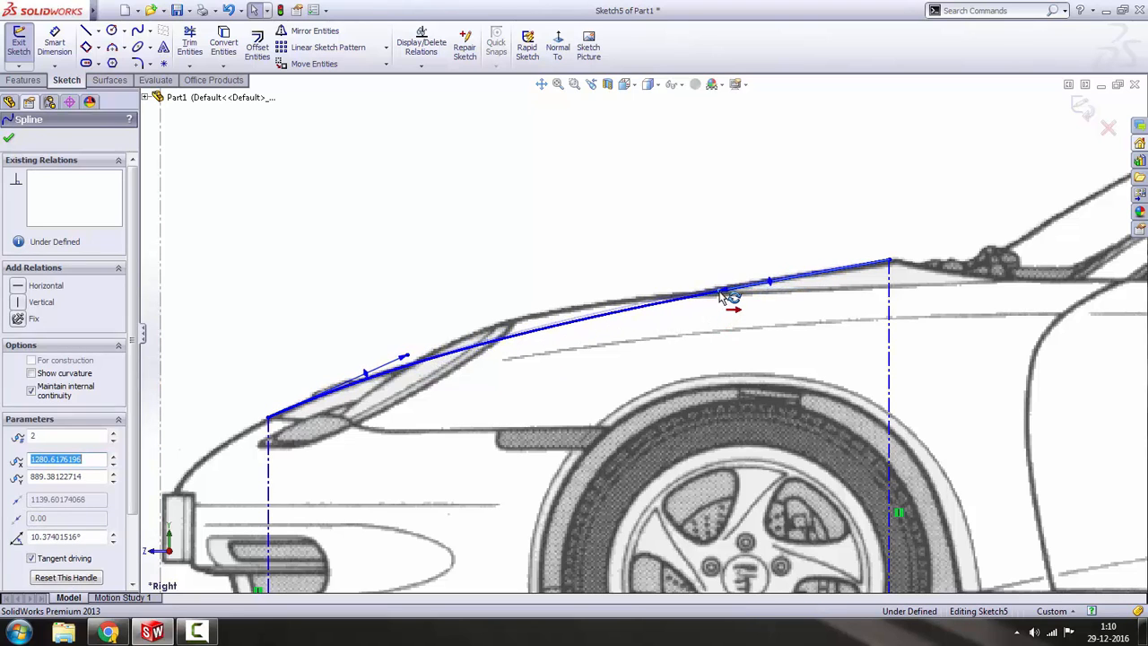
scroll(484, 359, up, 3)
click(315, 392)
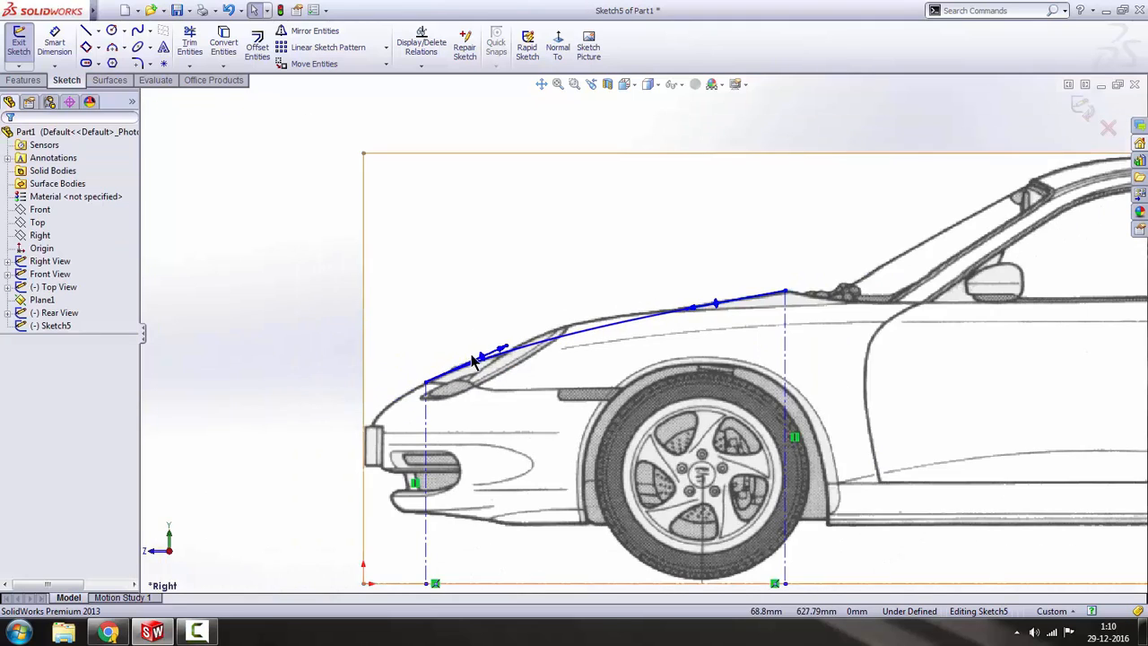
scroll(476, 359, down, 10)
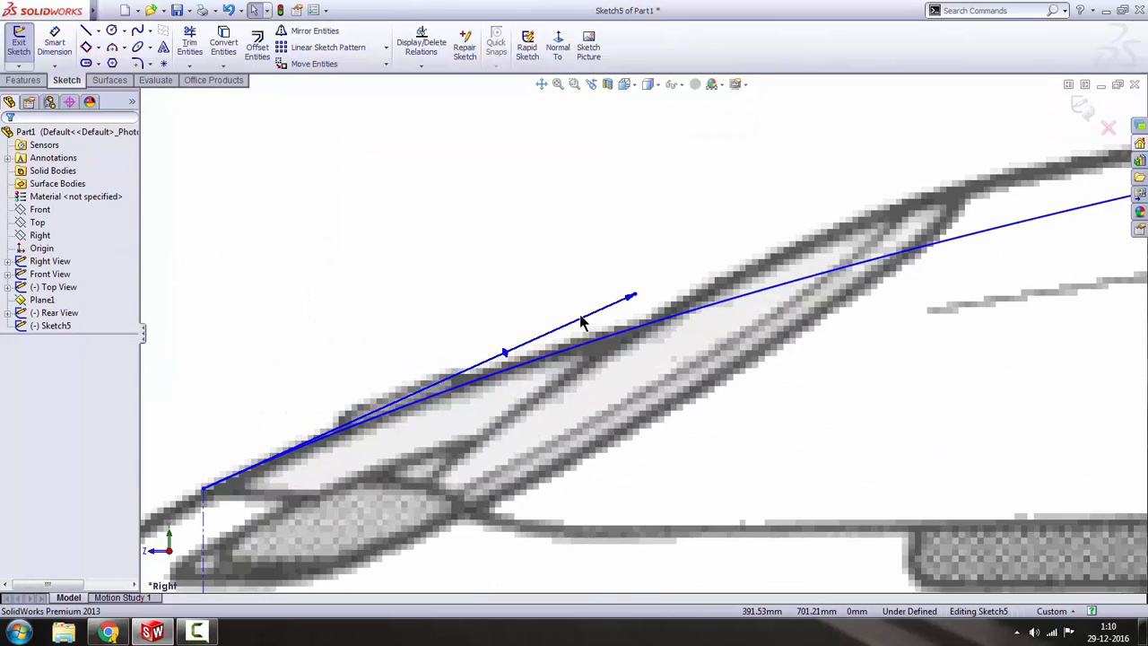
drag(637, 293, 636, 295)
scroll(624, 304, up, 8)
key(Escape)
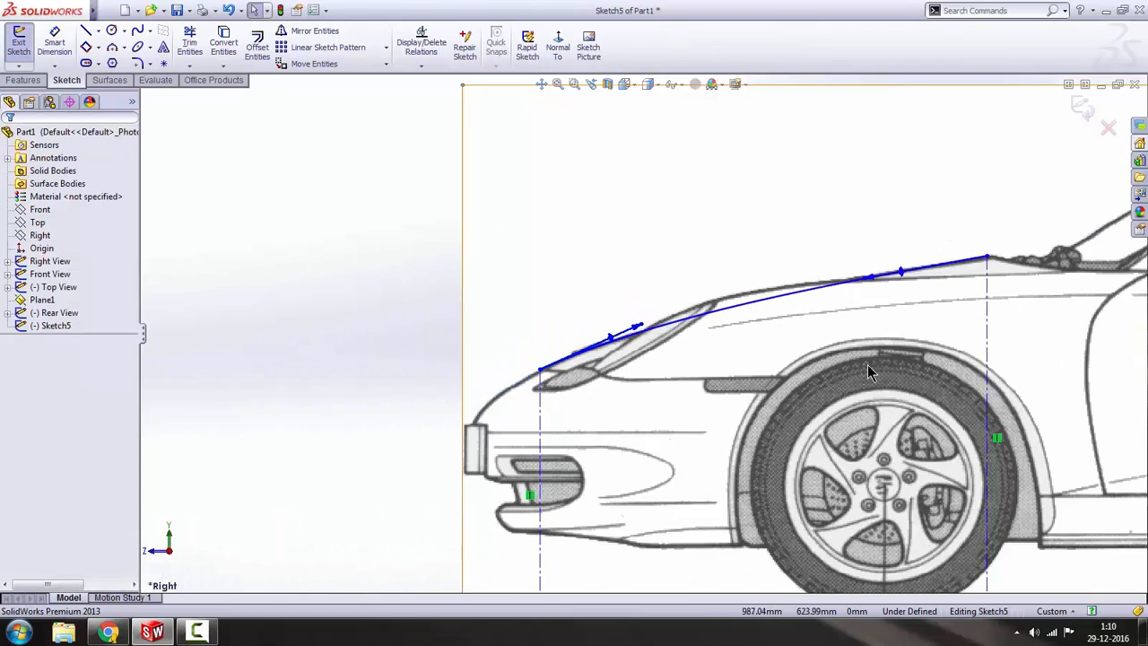
- Examine how the spline's rear endpoint lines up with the bonnet's rear peak in the side picture
scroll(867, 364, up, 4)
scroll(650, 303, down, 2)
scroll(650, 302, down, 6)
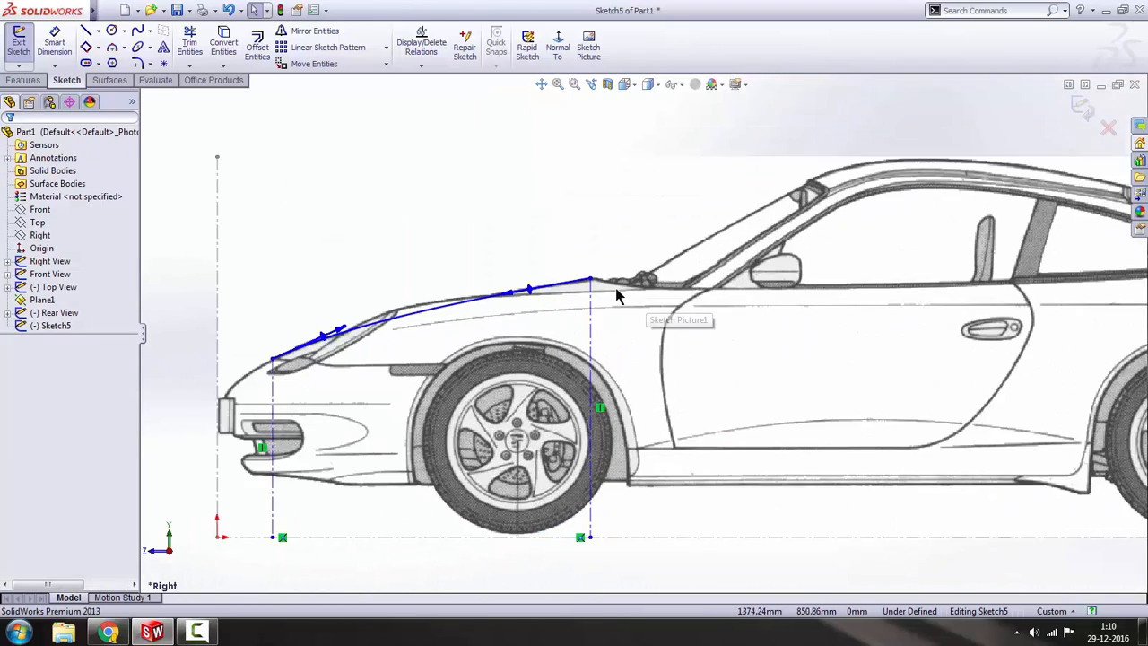
scroll(583, 296, down, 3)
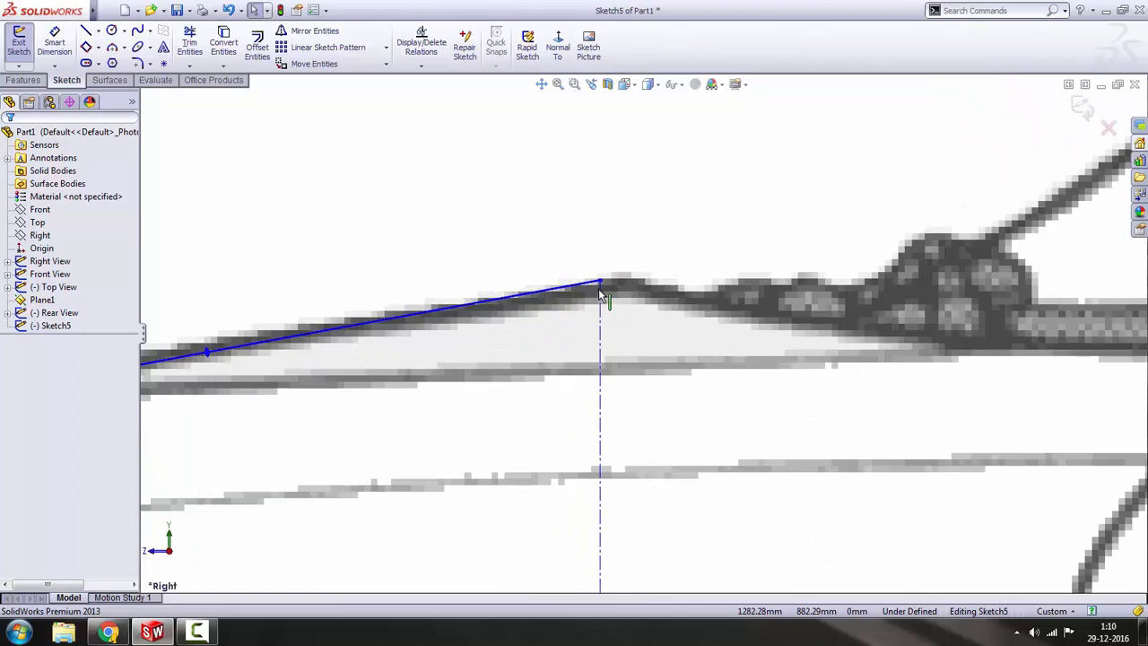
scroll(604, 293, up, 5)
key(space)
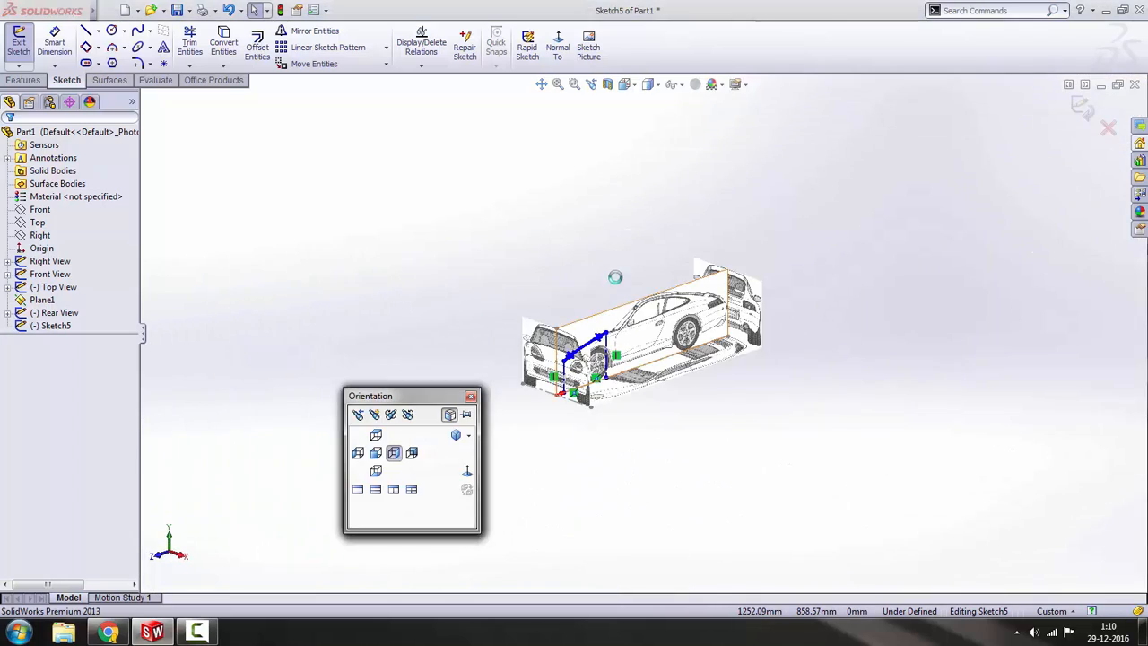
key(Escape)
scroll(638, 367, up, 5)
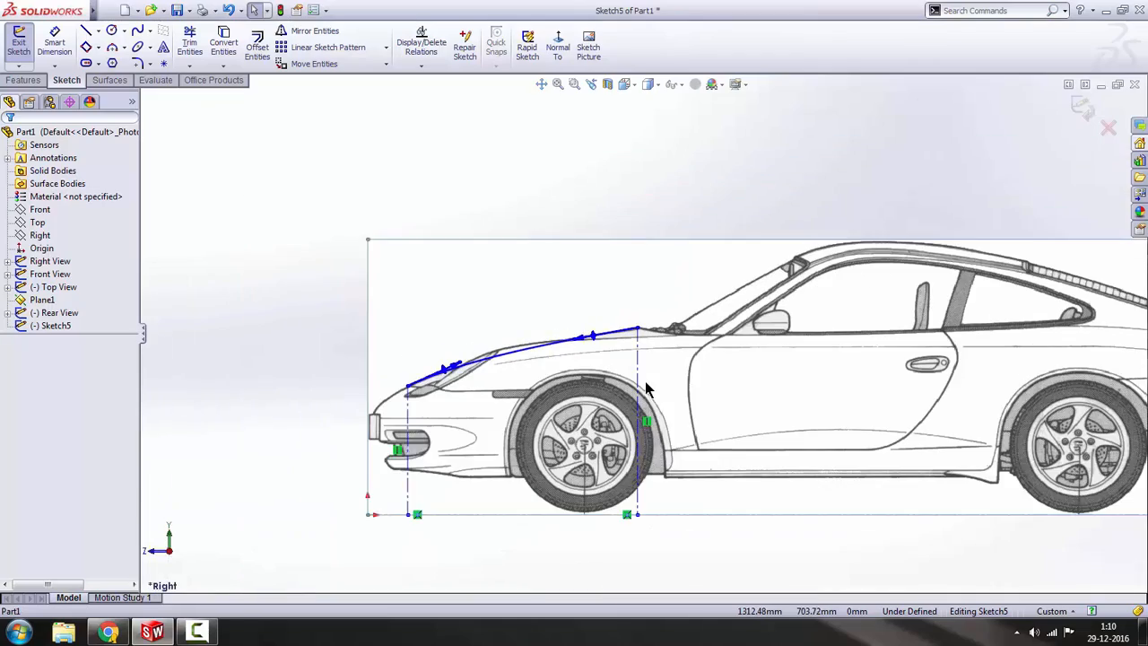
- In the Top orientation, shift the spline rearward until its rear endpoint meets the bonnet's rear edge, placing its front point at about X 208 mm
key(space)
click(626, 199)
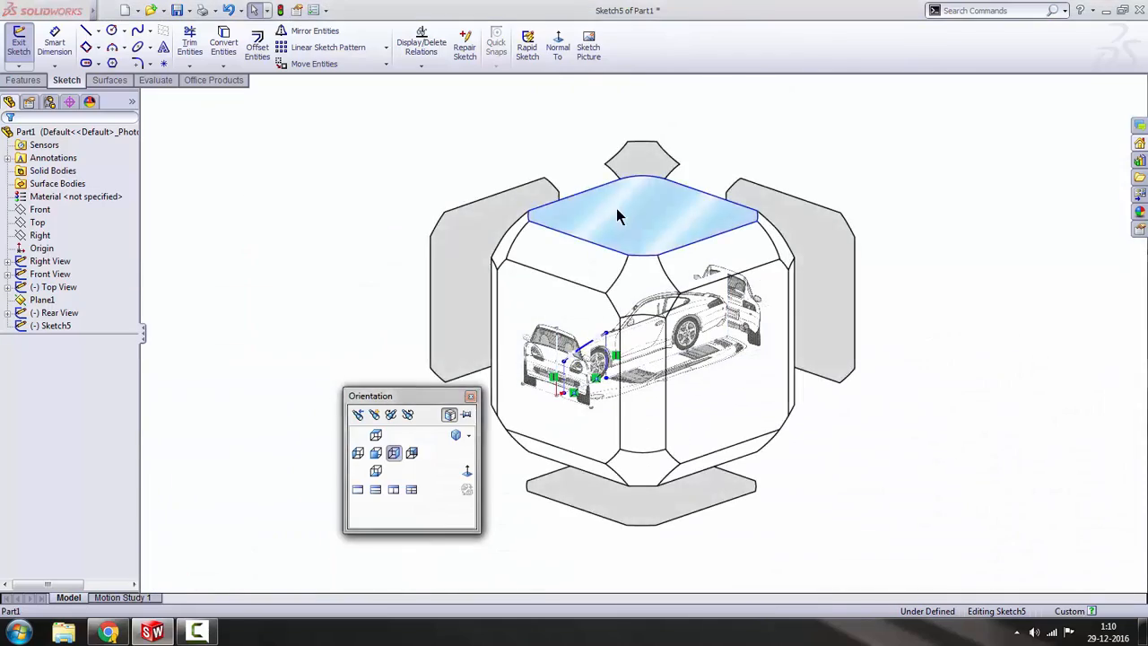
scroll(664, 336, down, 5)
scroll(628, 457, down, 6)
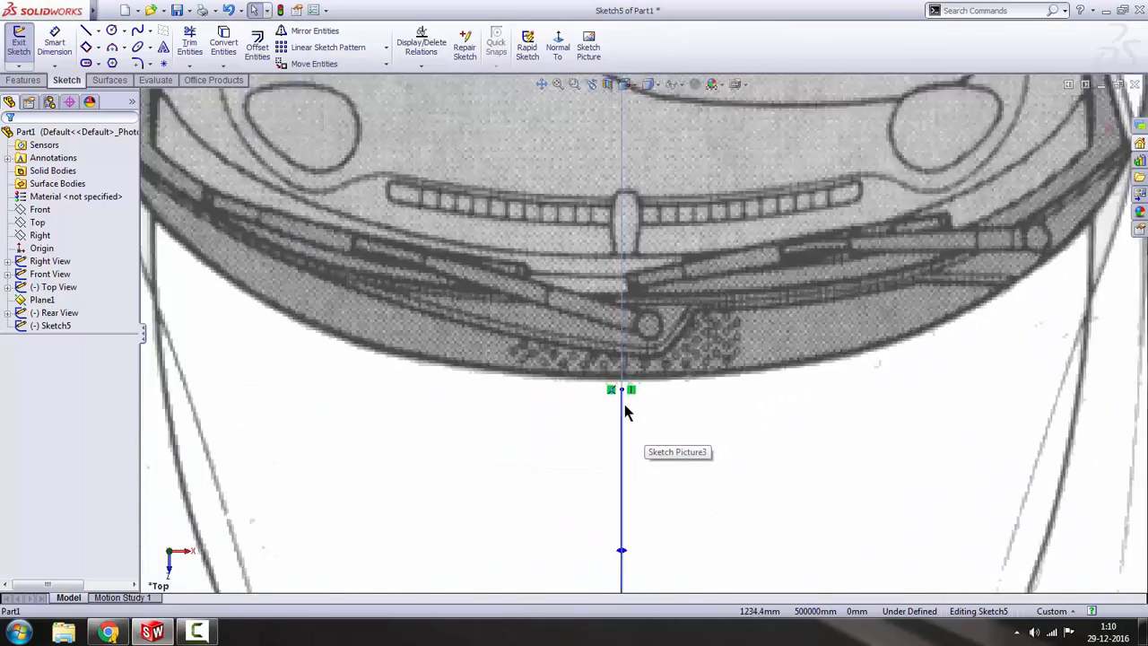
click(623, 358)
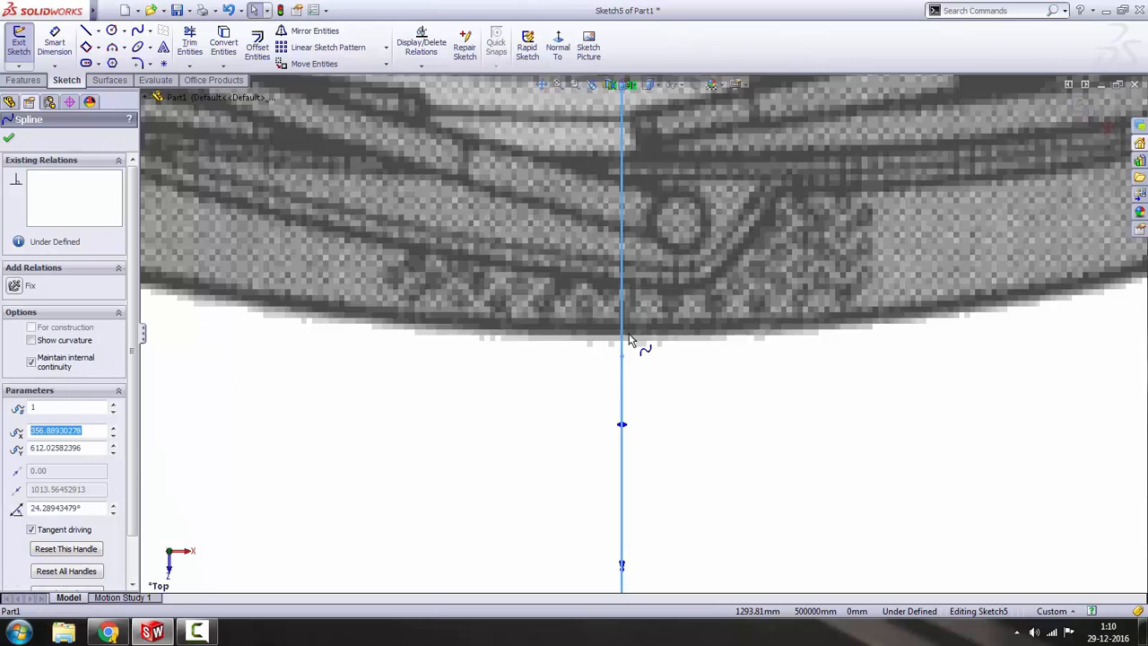
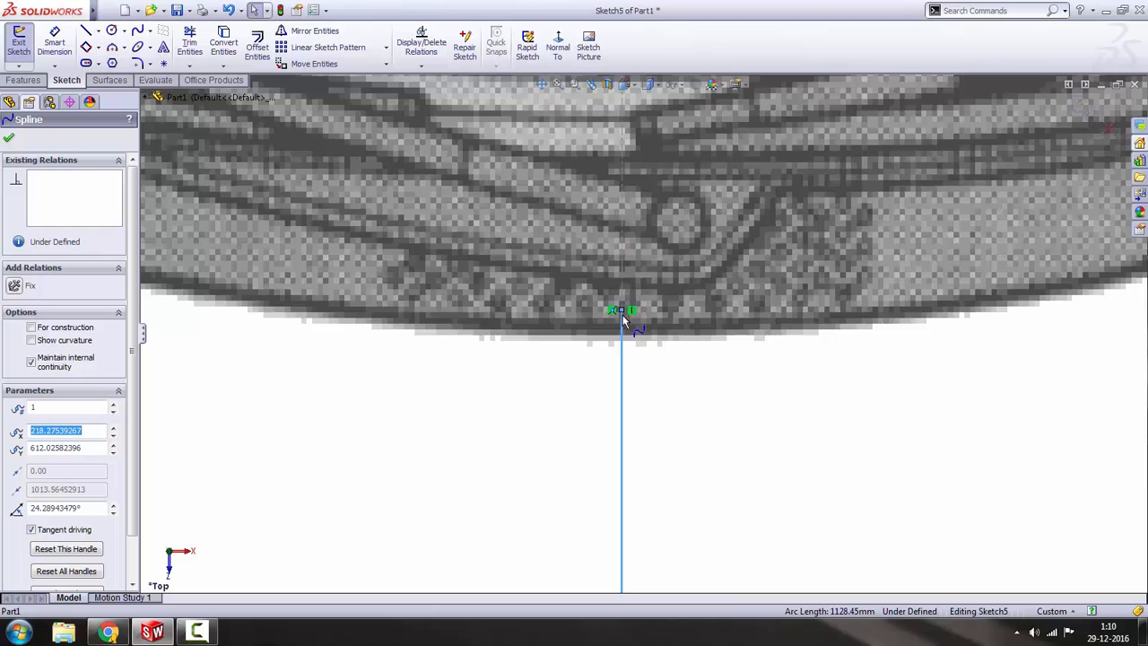
drag(622, 310, 622, 334)
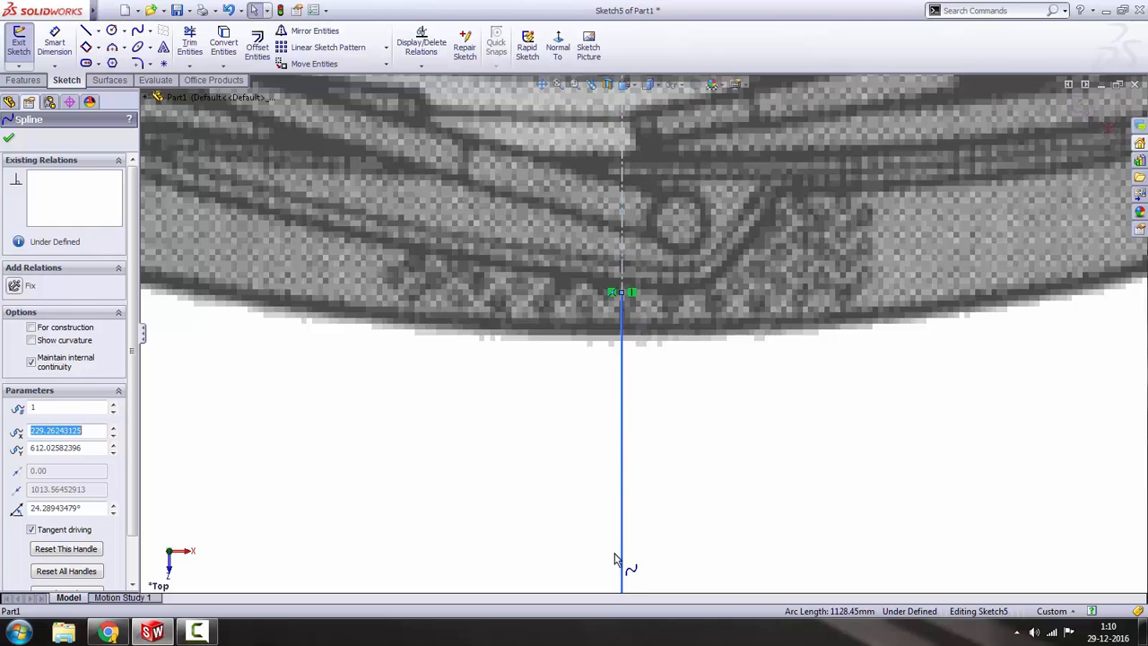
scroll(684, 440, up, 8)
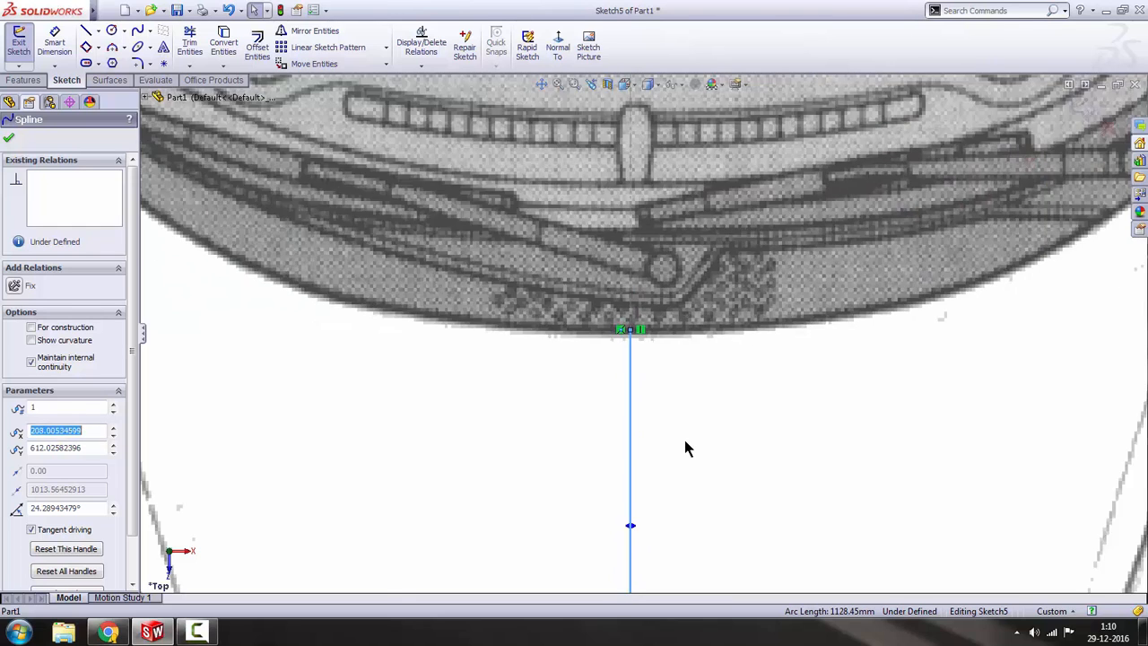
click(807, 423)
- In the Right orientation, steepen the spline's front tangent to about 27° with its handle
key(space)
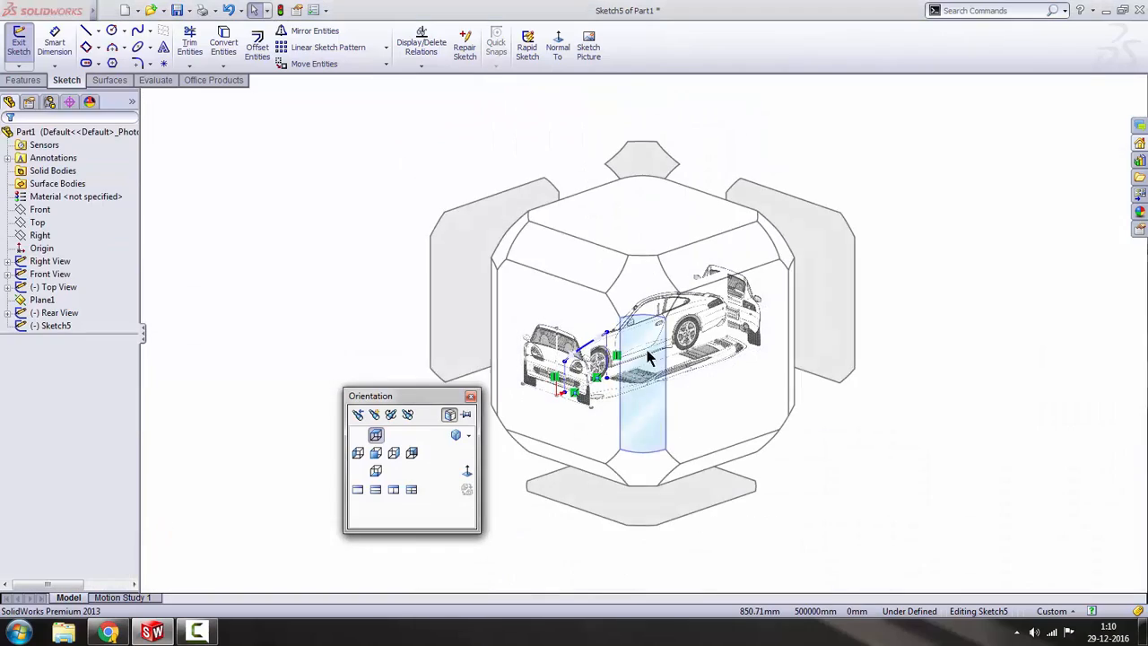
click(691, 341)
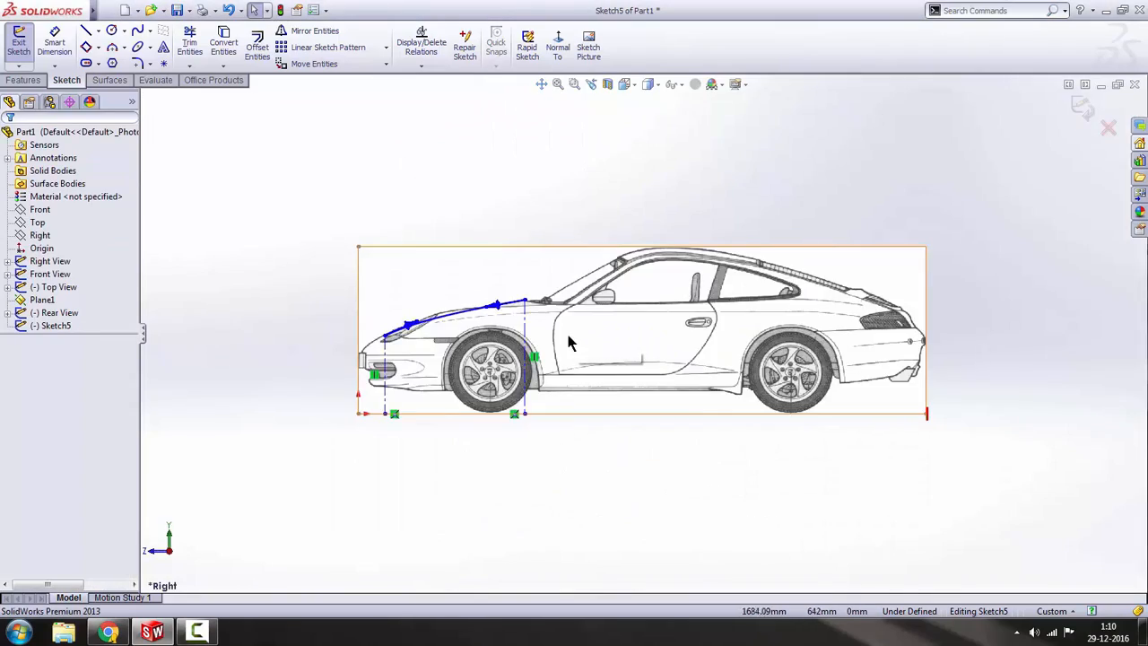
scroll(505, 323, down, 6)
scroll(323, 286, up, 2)
scroll(378, 323, down, 2)
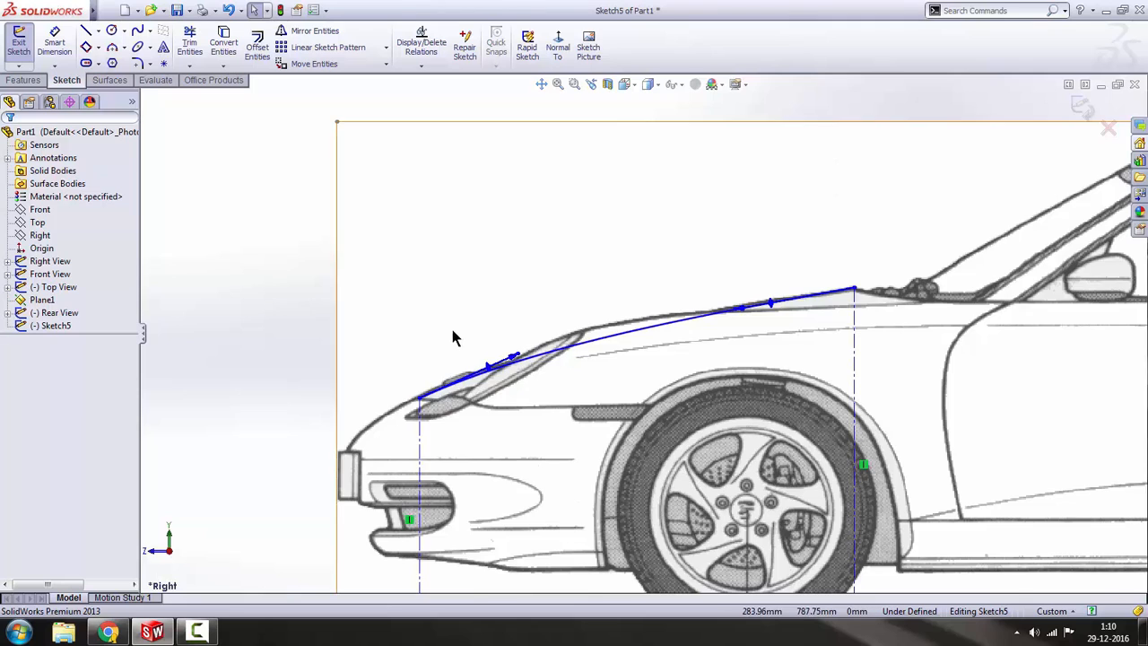
scroll(422, 328, down, 2)
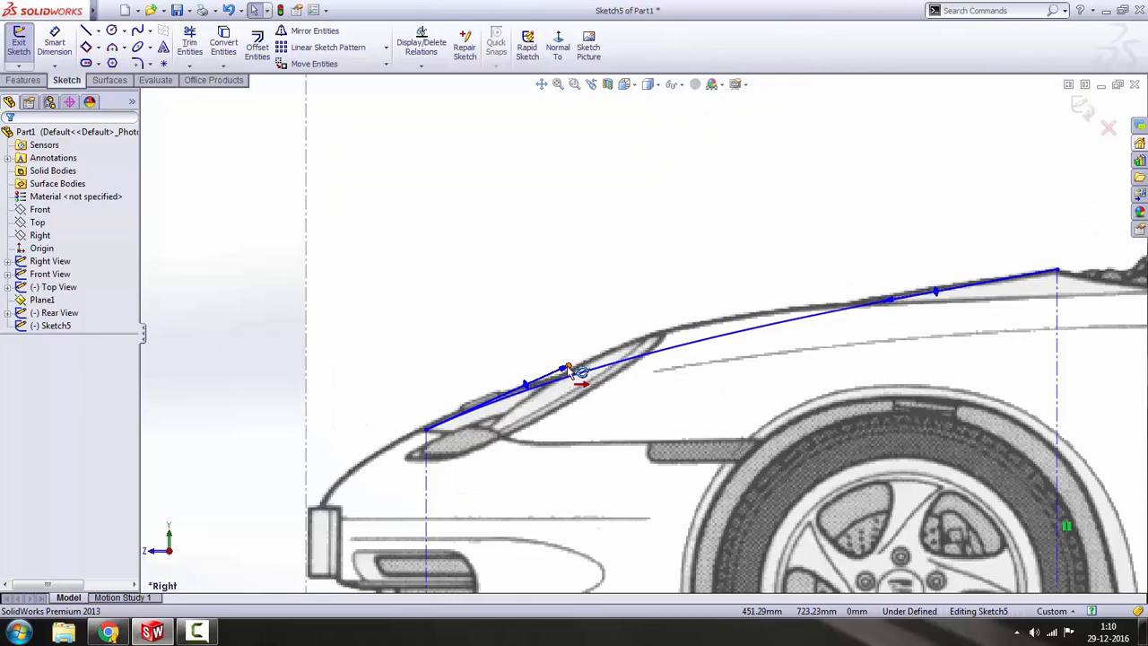
drag(568, 367, 552, 364)
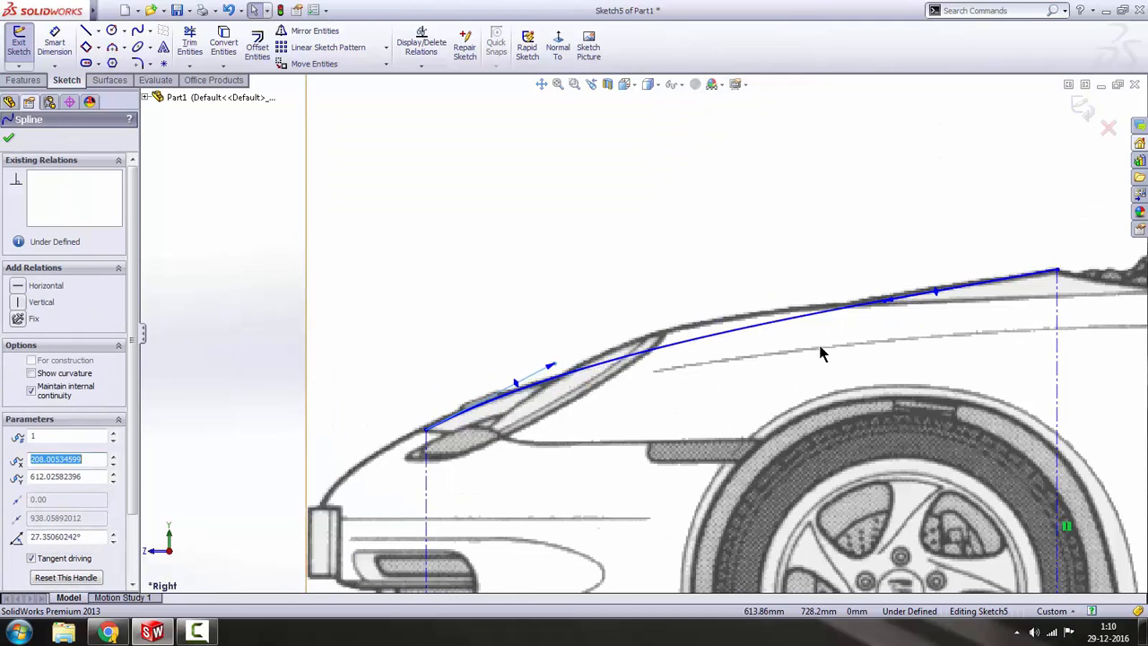
- Flatten the spline's rear tangent to about 9° with its handle and check the spline in the Front orientation
drag(888, 305, 894, 303)
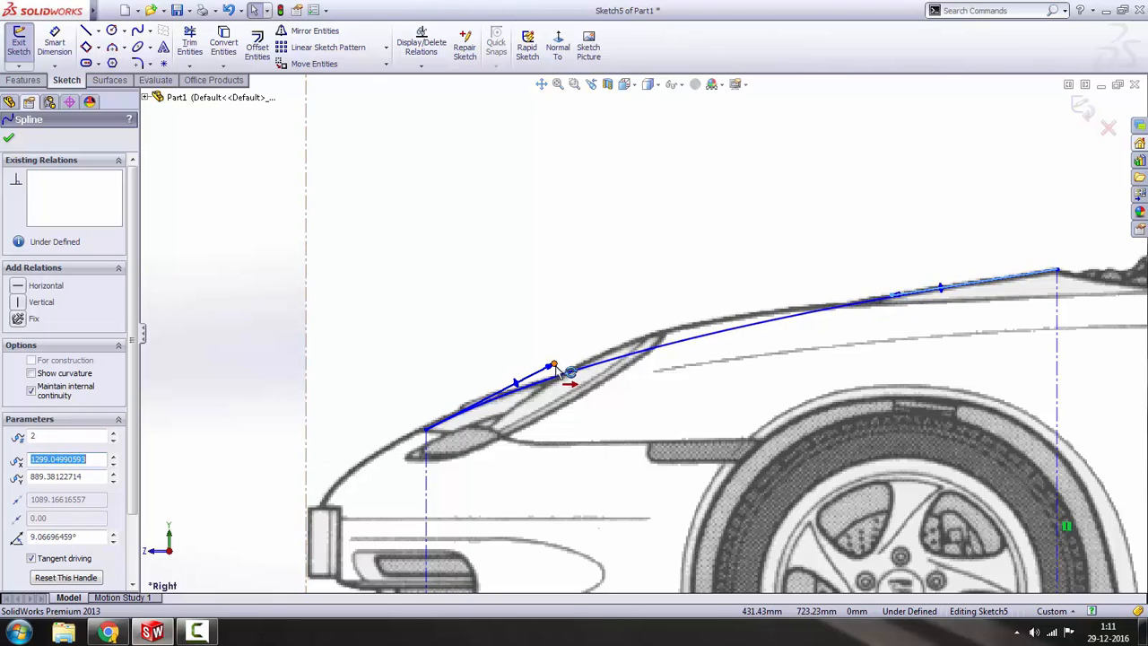
scroll(458, 435, up, 6)
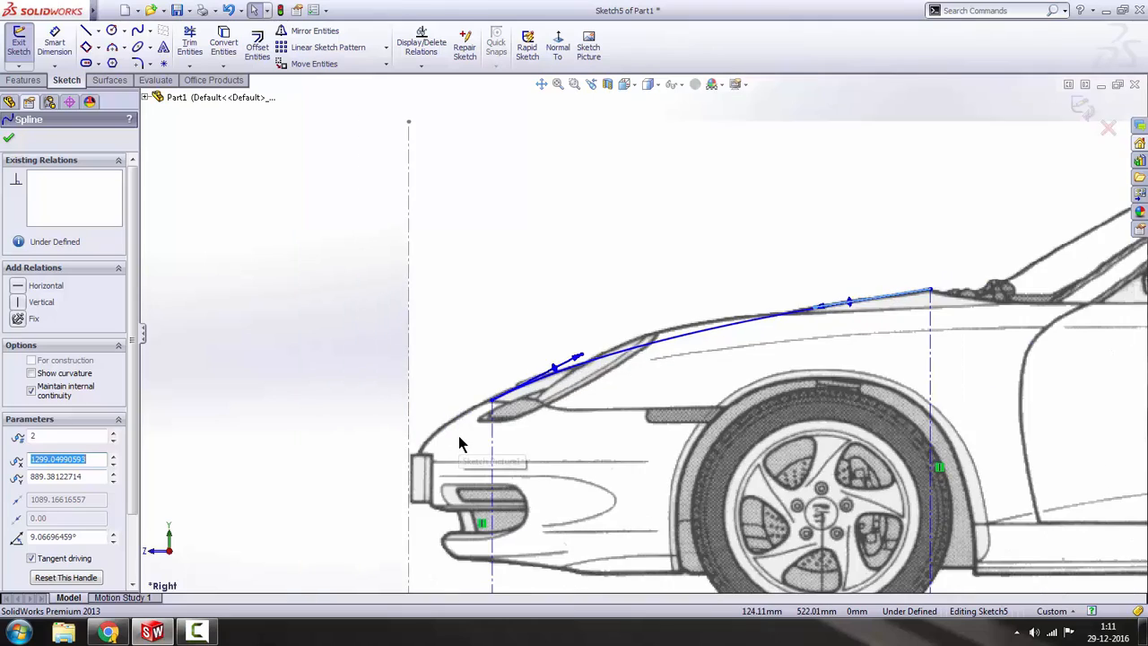
key(space)
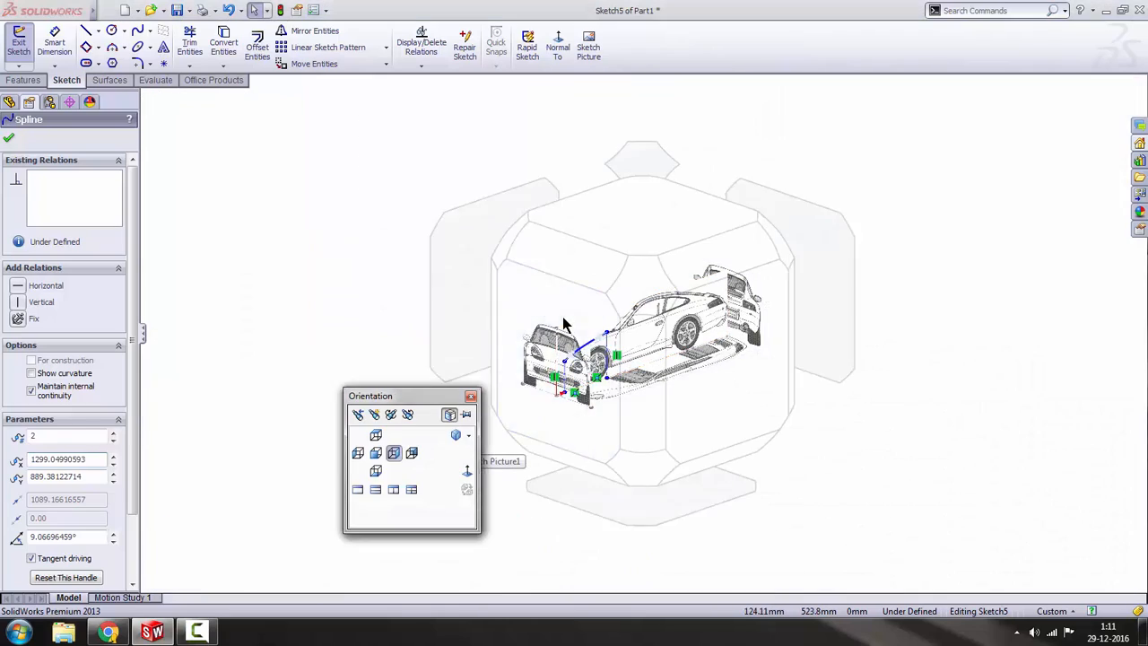
click(551, 358)
scroll(642, 341, down, 4)
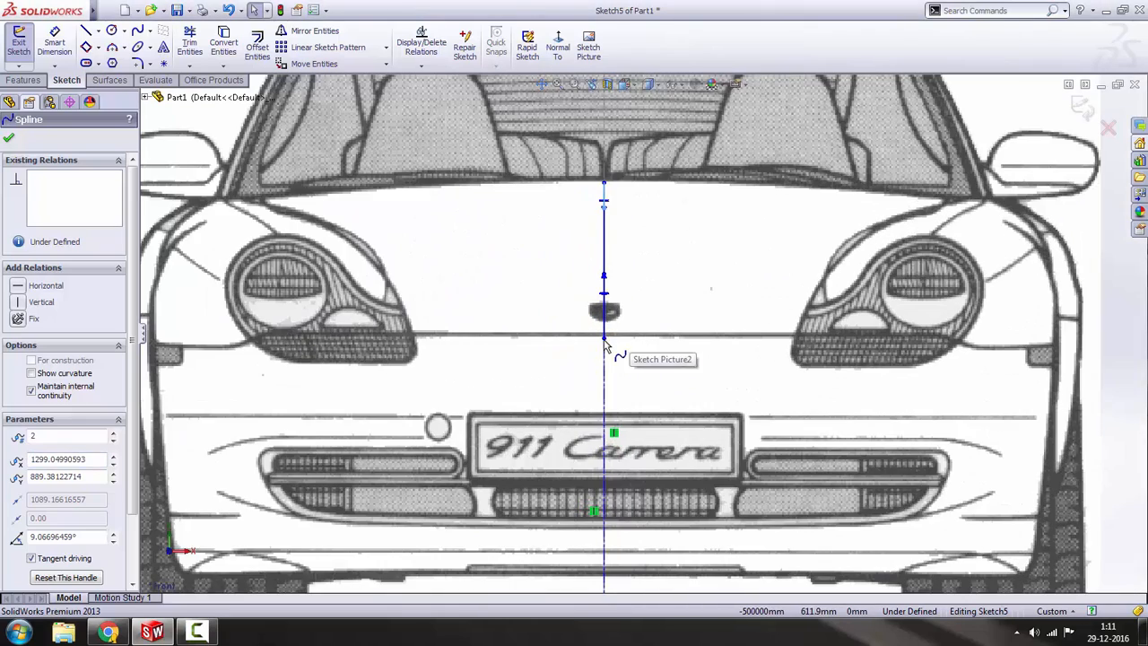
scroll(786, 341, up, 5)
- In the Top orientation, shift the spline forward until its front endpoint meets the bonnet's front edge, at about X 188 mm
key(space)
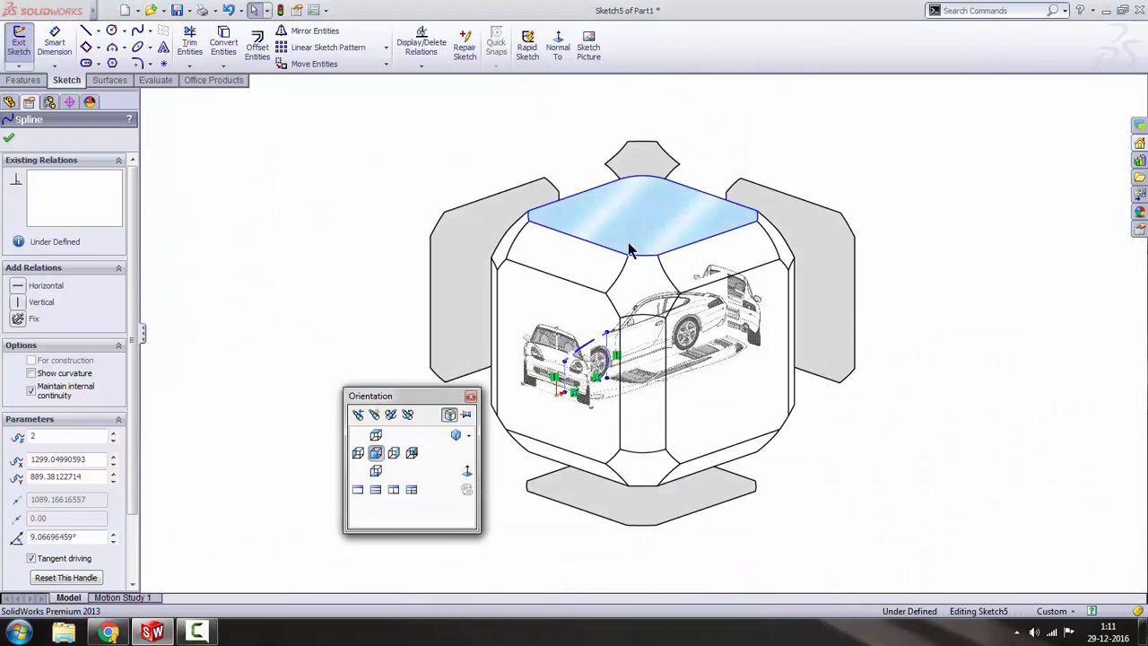
click(624, 218)
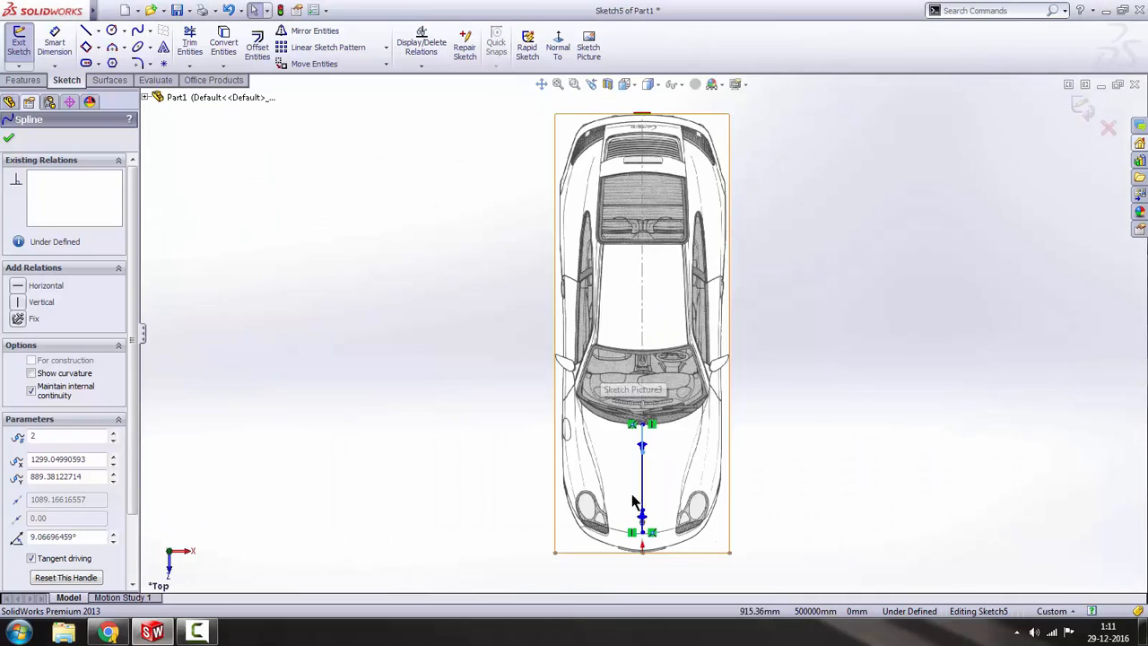
scroll(652, 522, down, 4)
scroll(652, 522, down, 5)
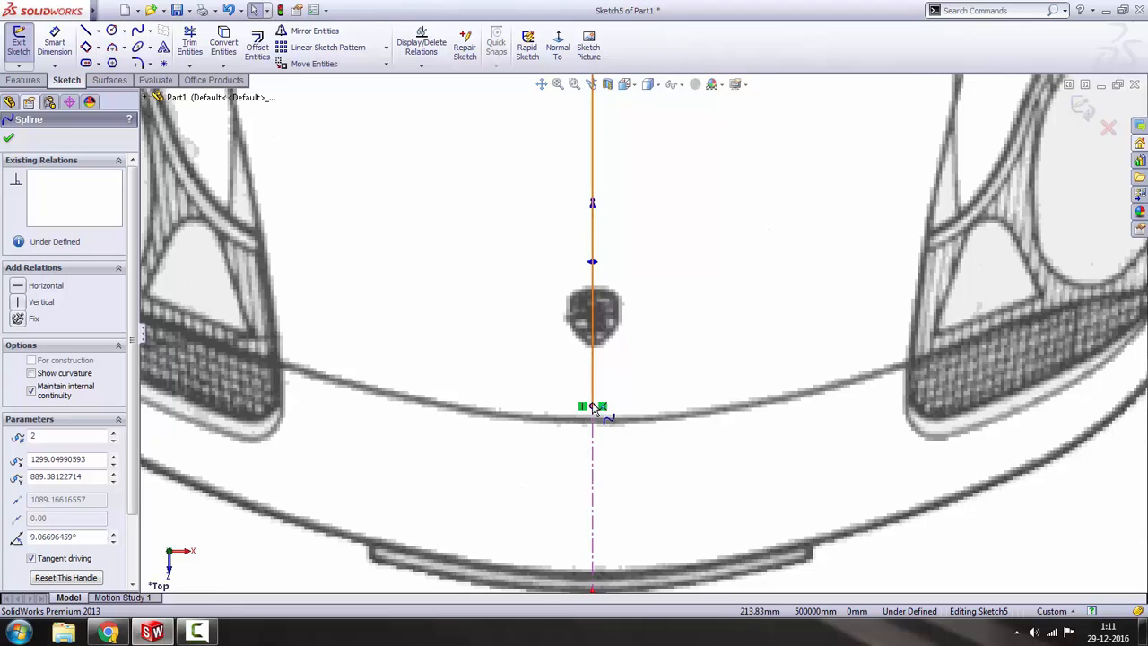
drag(592, 417, 592, 429)
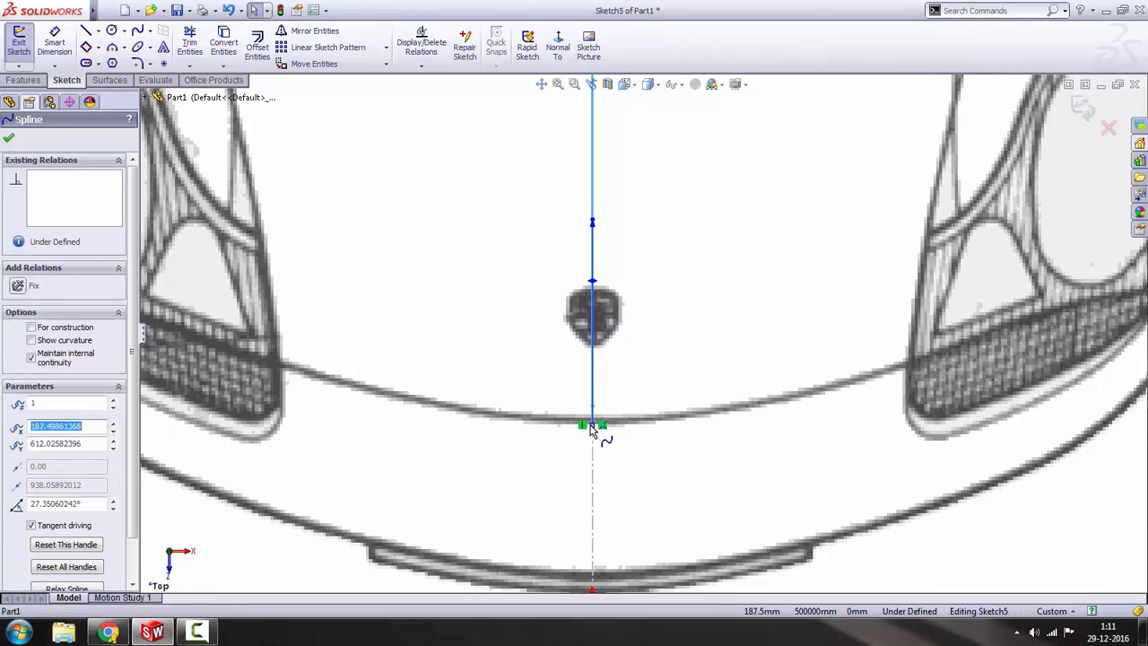
scroll(610, 421, up, 8)
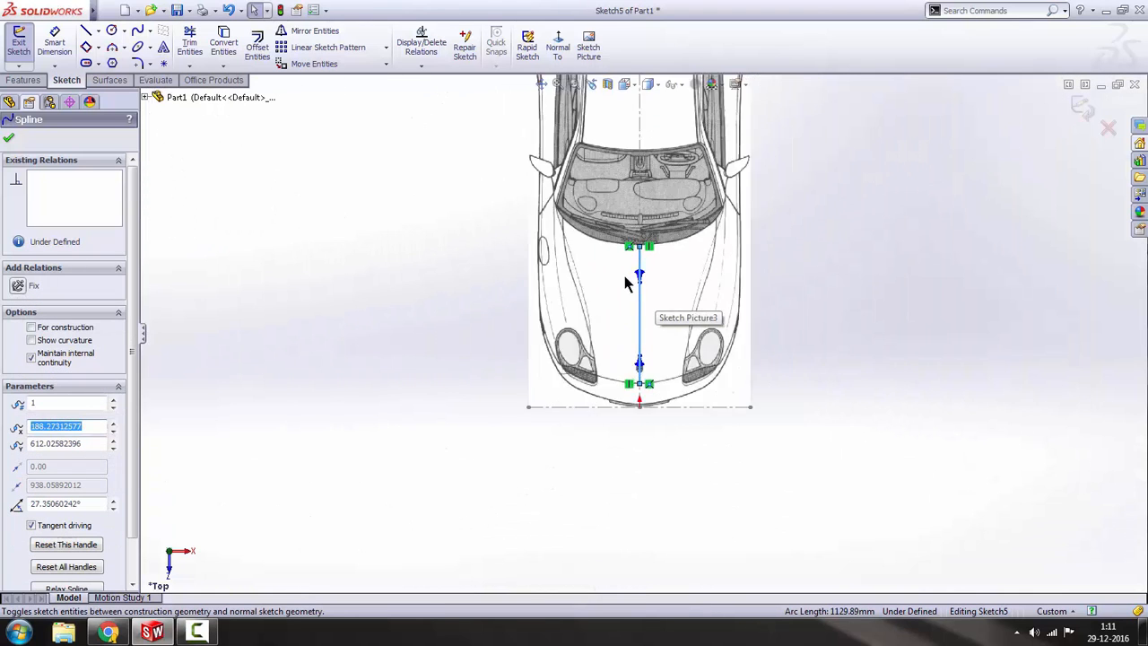
scroll(628, 278, down, 5)
scroll(656, 257, down, 2)
scroll(625, 280, up, 5)
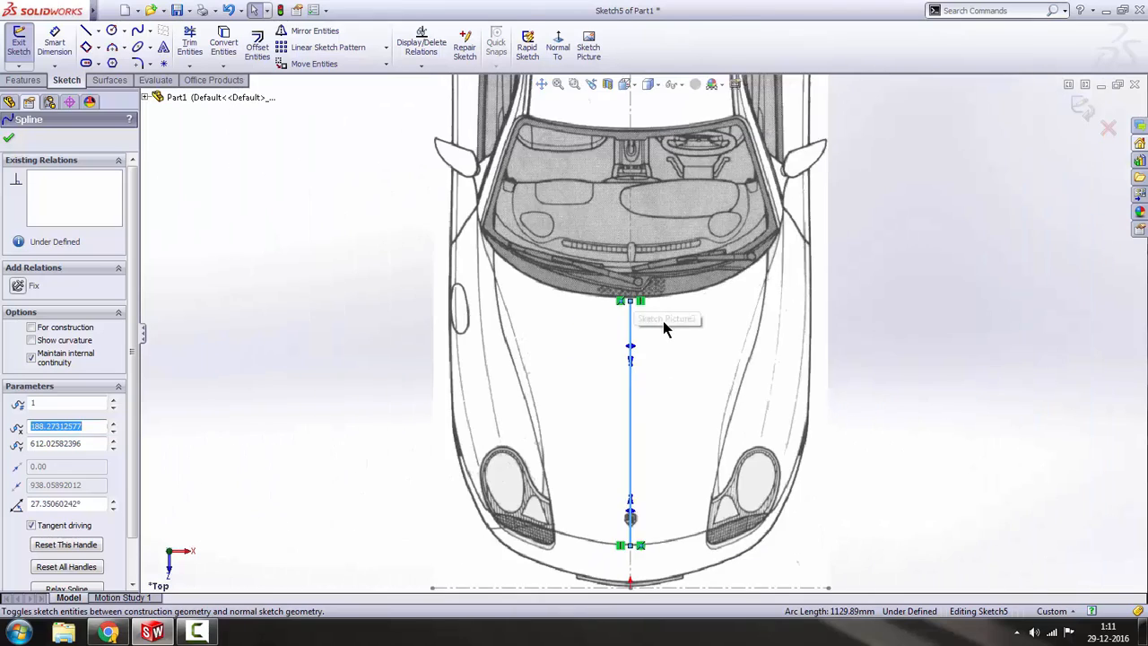
- In the Right orientation, move the spline's rear endpoint onto the bonnet's rear peak, at about X 1295 mm and Y 889 mm
key(space)
middle_drag(667, 451, 690, 390)
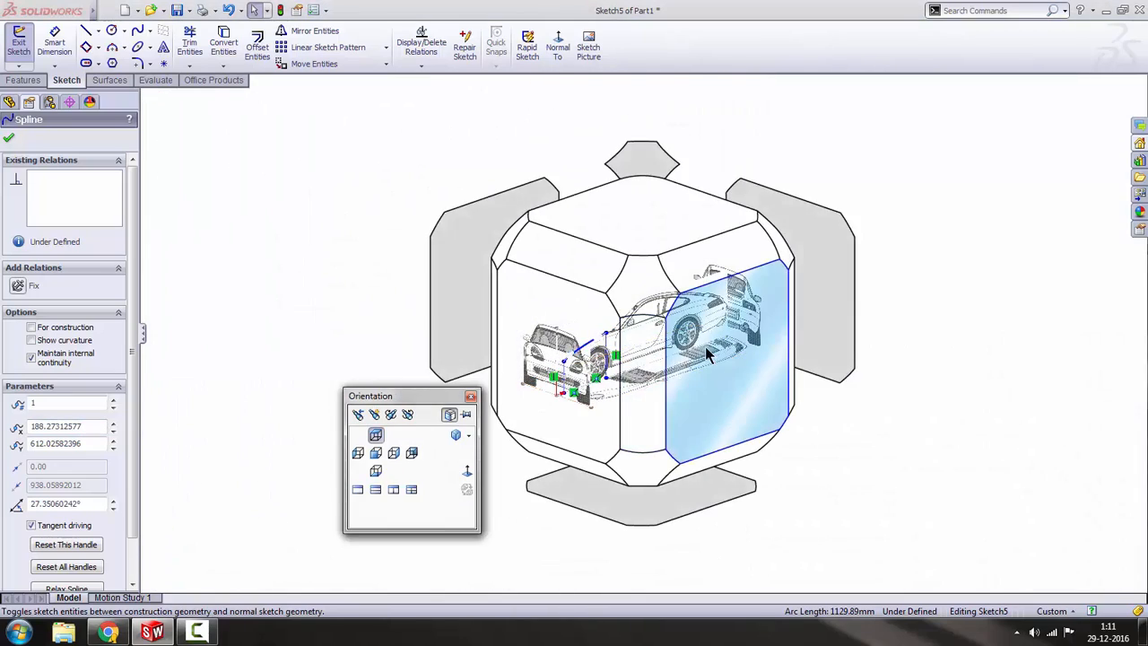
click(708, 352)
scroll(554, 351, down, 3)
click(354, 572)
scroll(654, 225, down, 6)
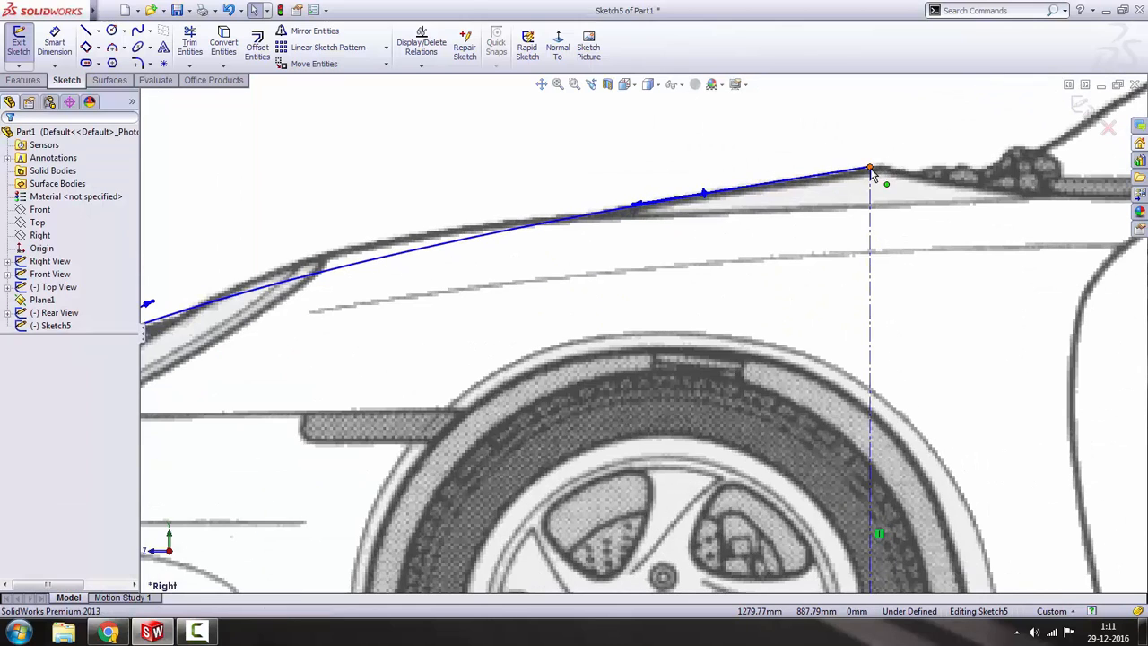
mouse_move(870, 170)
mouse_down()
mouse_move(897, 176)
mouse_move(883, 173)
mouse_up()
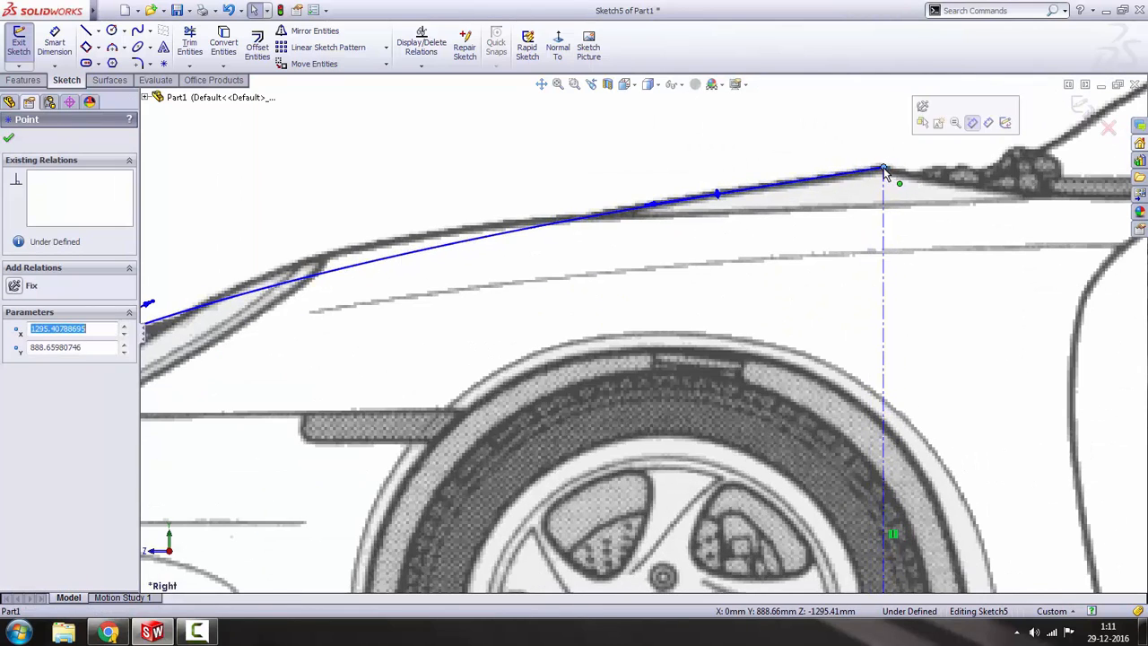
- Lower the spline's front tangent slightly and set its rear tangent to about 8.7° with the handles
scroll(883, 171, up, 5)
scroll(553, 332, down, 5)
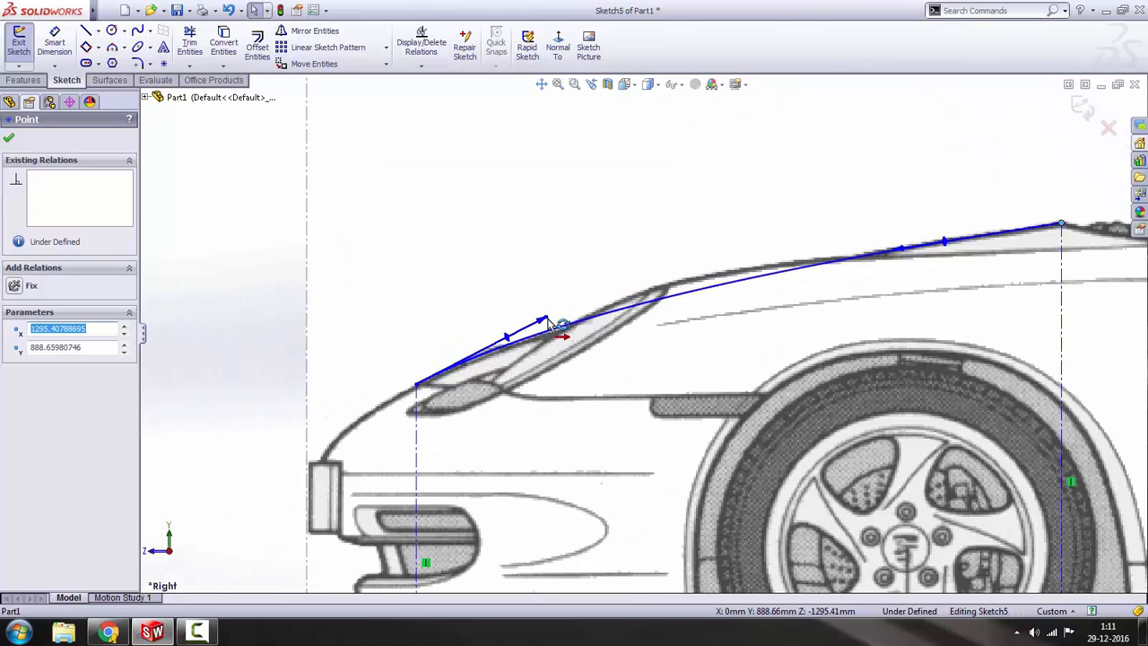
click(549, 323)
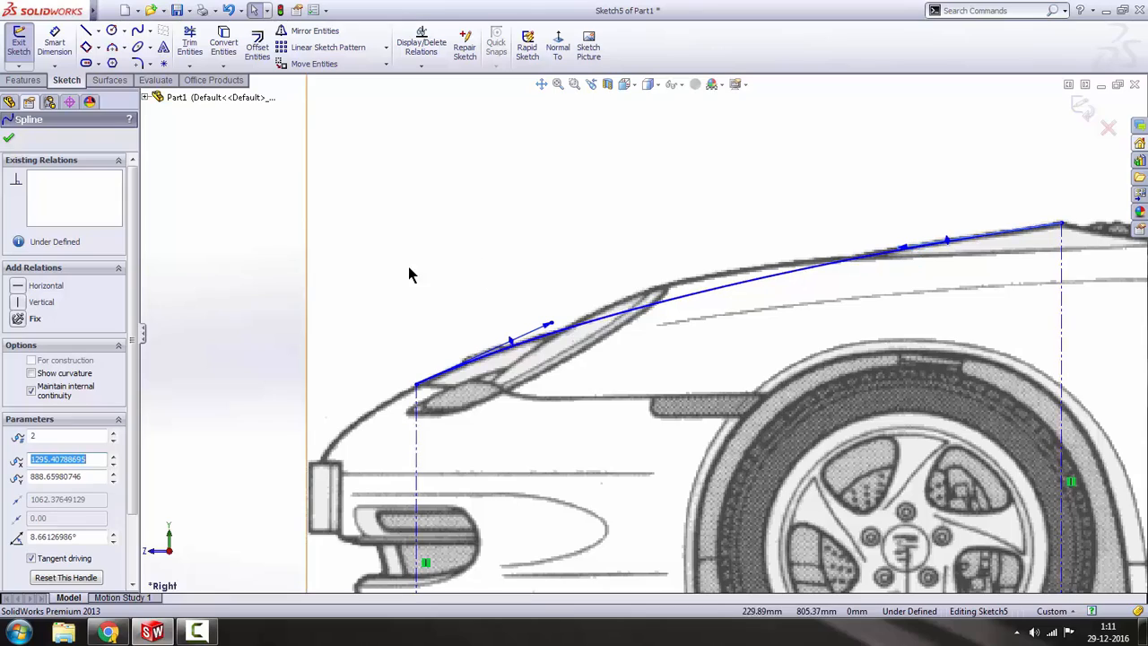
click(231, 249)
- In the Top orientation, check how both spline endpoints line up with the bonnet's rear and front edges
key(space)
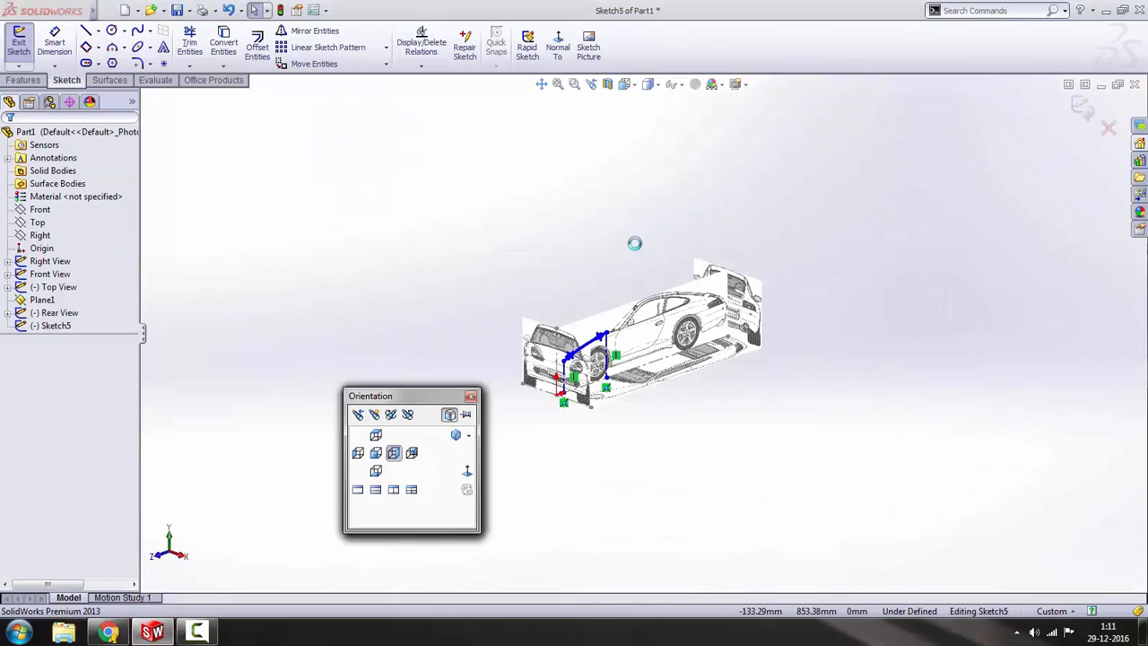
click(638, 231)
scroll(628, 350, down, 8)
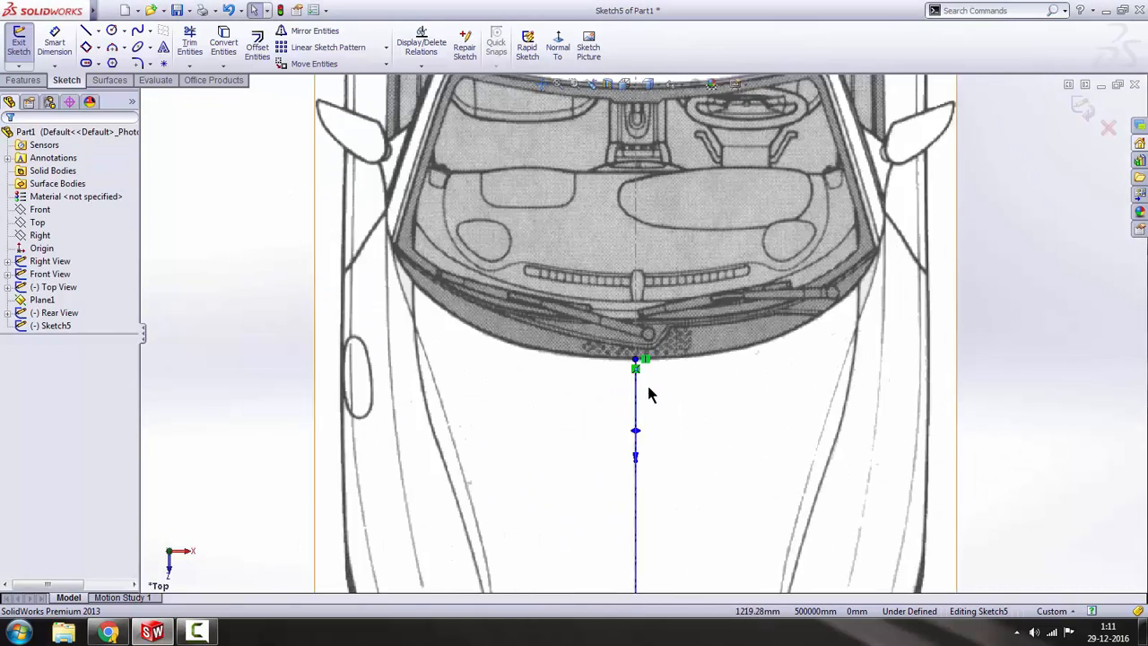
scroll(648, 482, up, 5)
scroll(641, 461, down, 5)
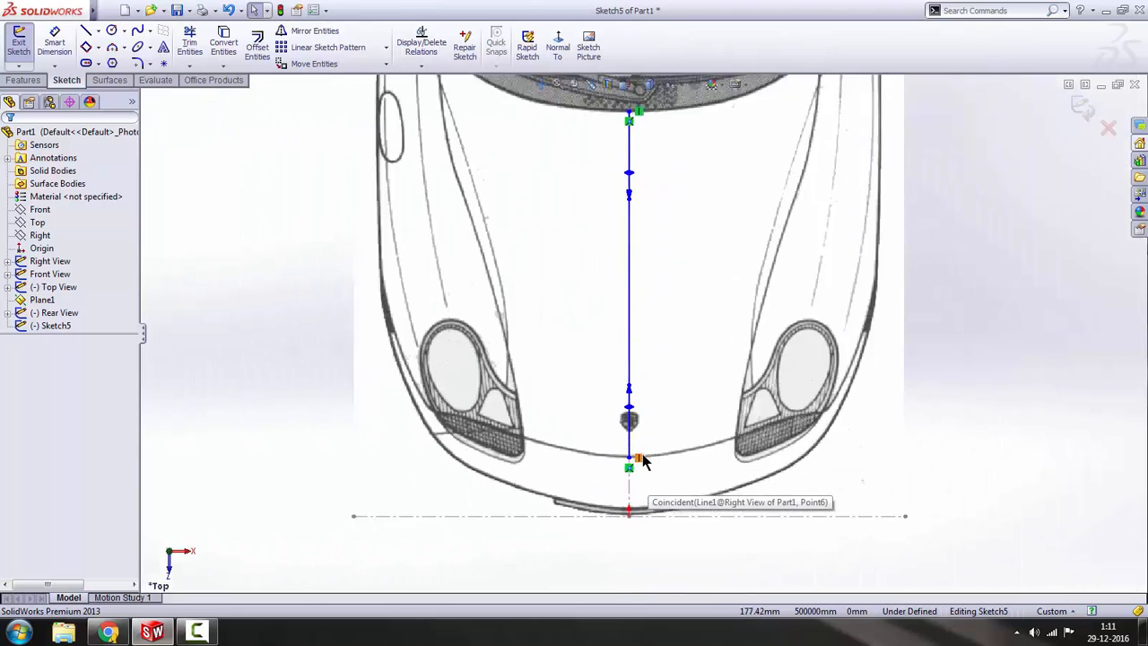
scroll(626, 439, down, 6)
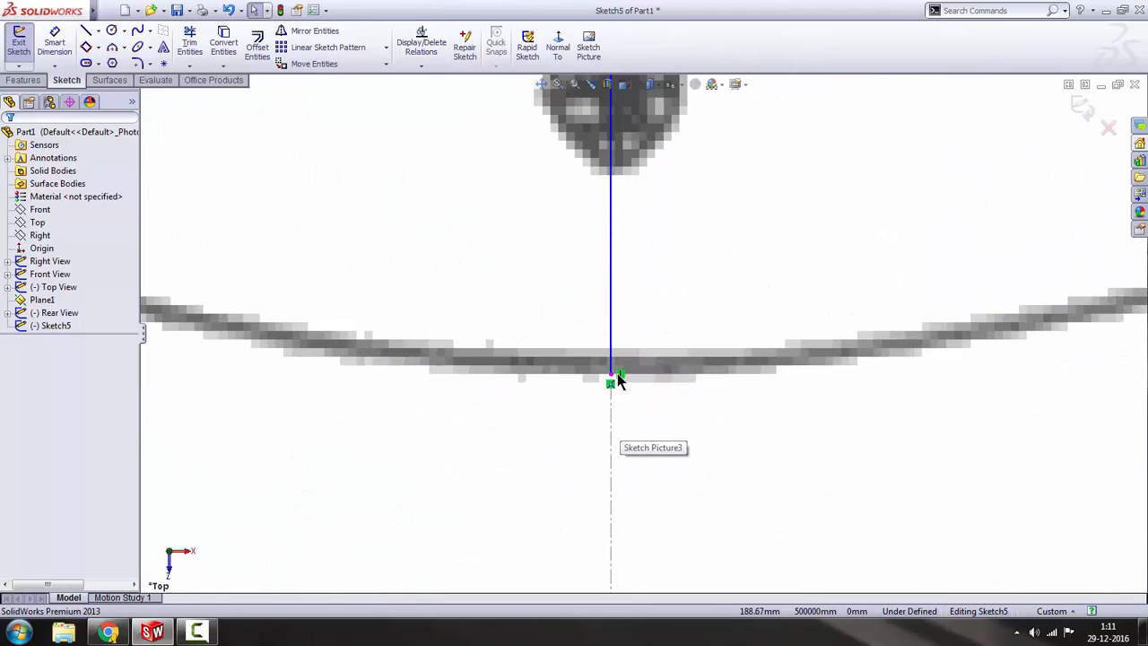
scroll(626, 377, up, 5)
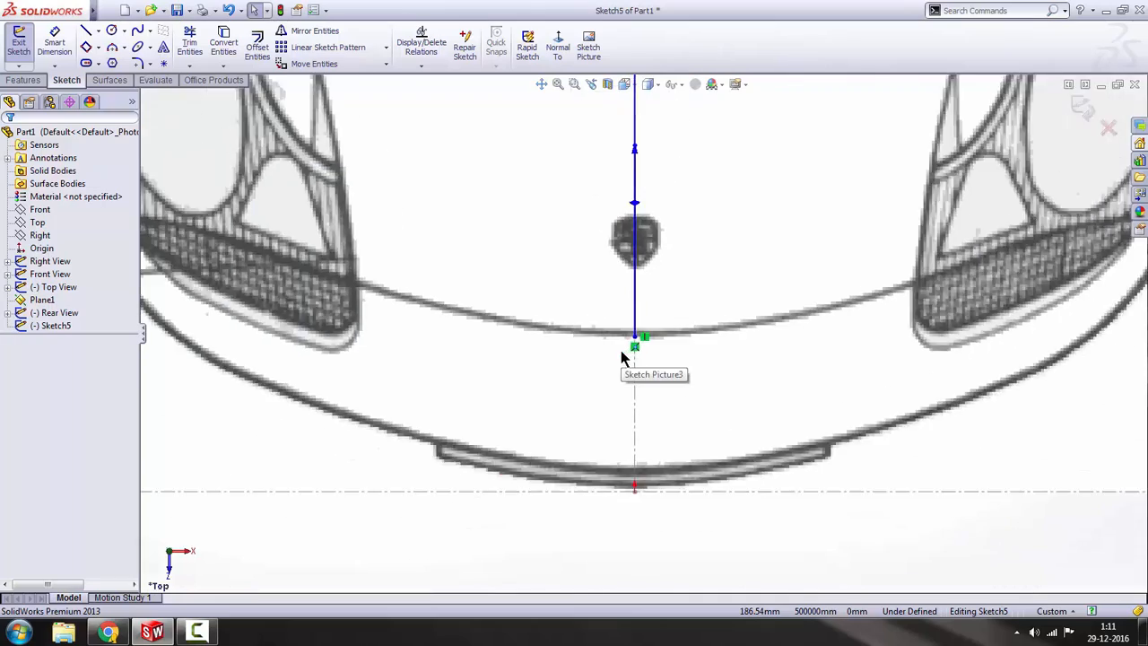
- In the Right orientation, move the spline's front endpoint rearward along the bonnet outline to about X 198 mm and Y 611 mm
key(space)
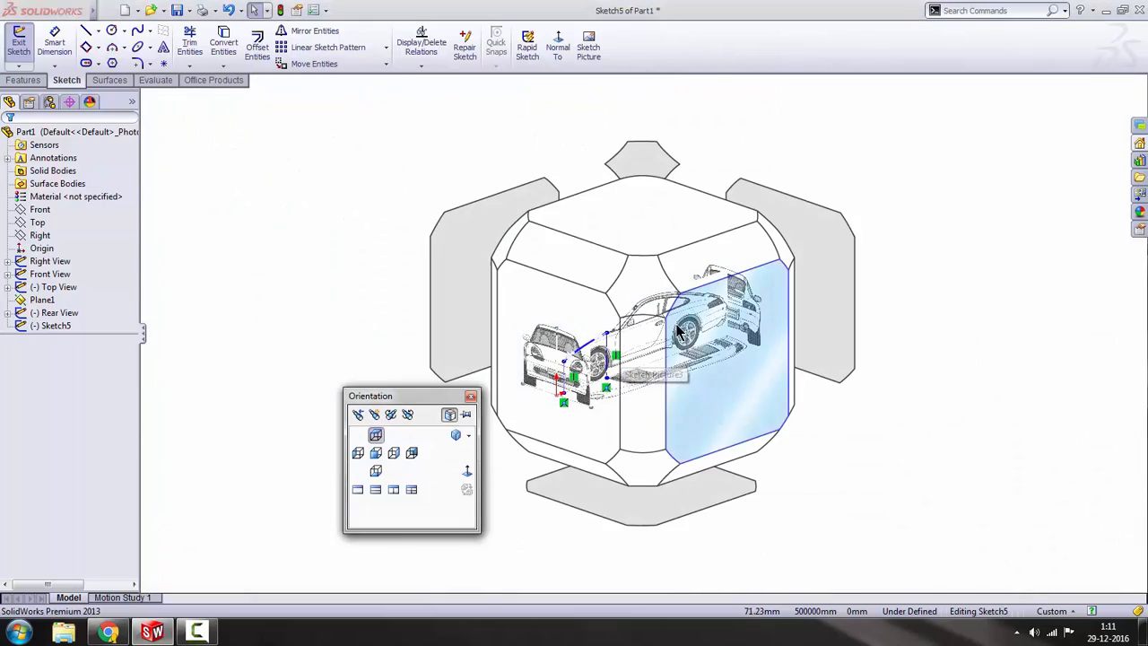
scroll(421, 345, down, 7)
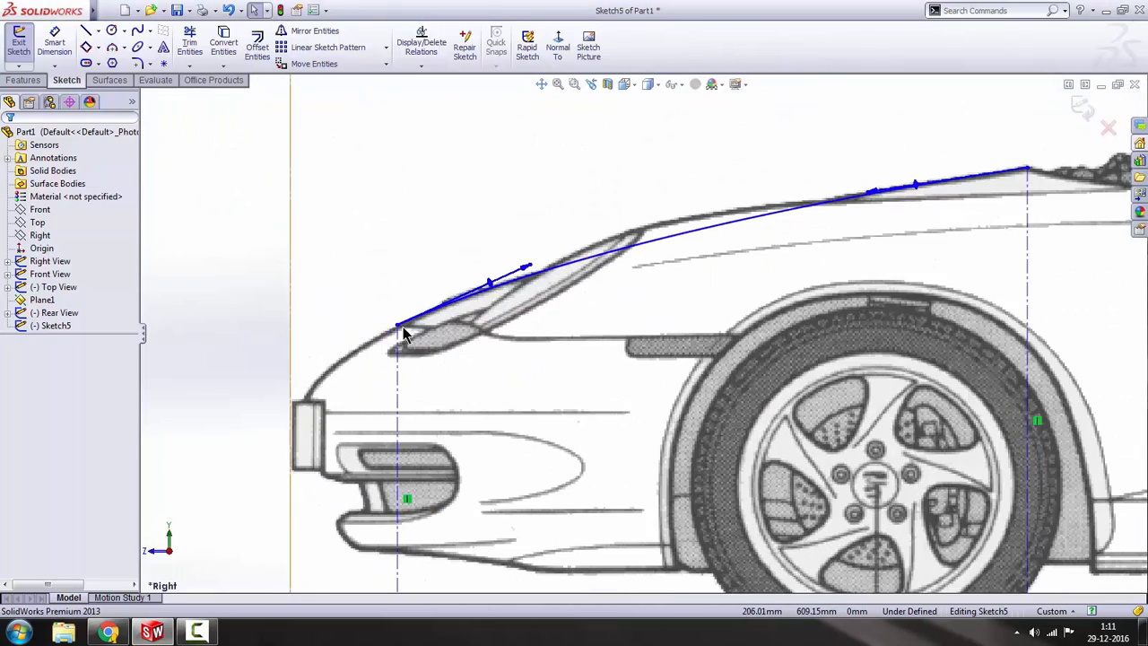
scroll(401, 332, down, 2)
scroll(440, 339, down, 2)
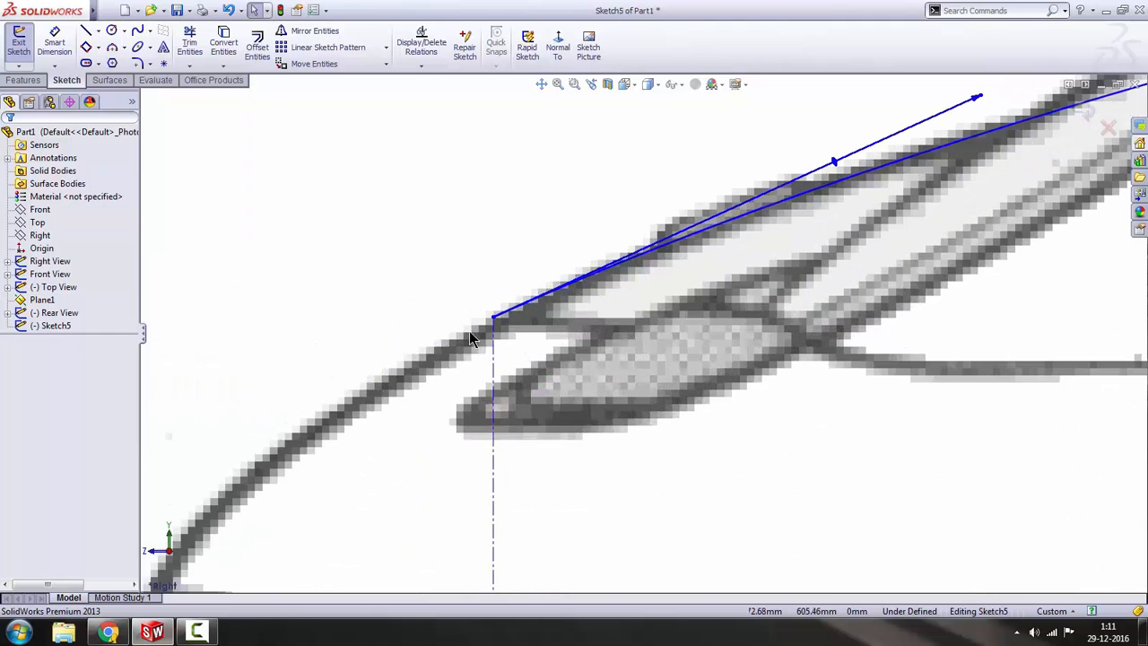
click(493, 318)
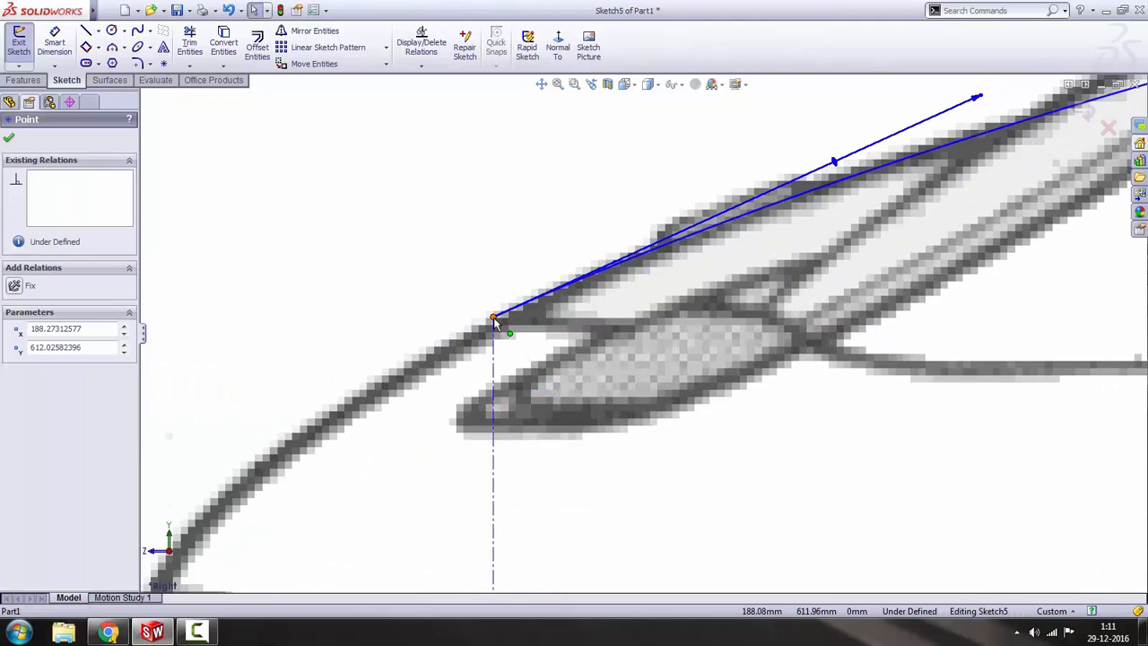
drag(494, 317, 513, 319)
scroll(513, 319, up, 5)
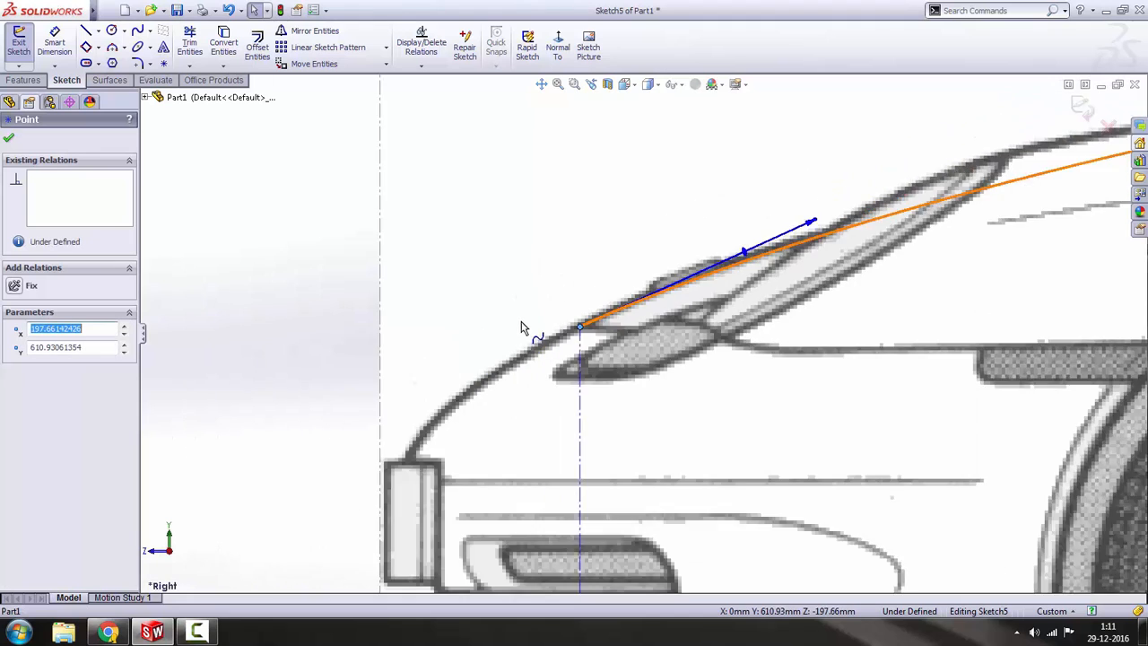
key(Escape)
scroll(661, 328, up, 2)
scroll(813, 311, up, 1)
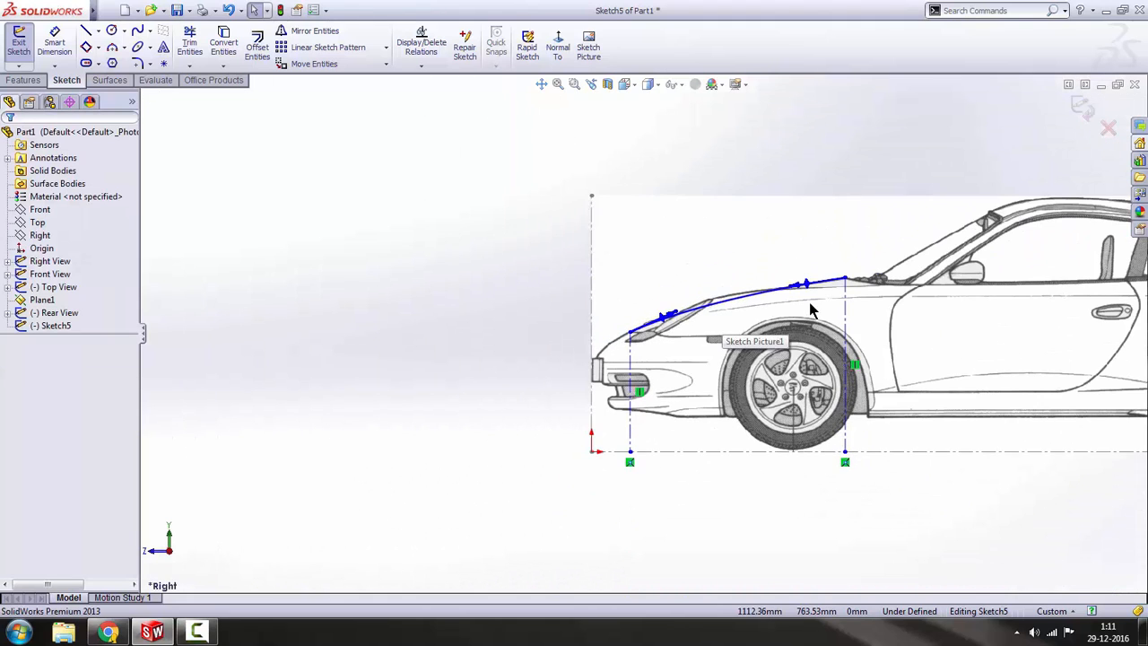
scroll(807, 332, up, 2)
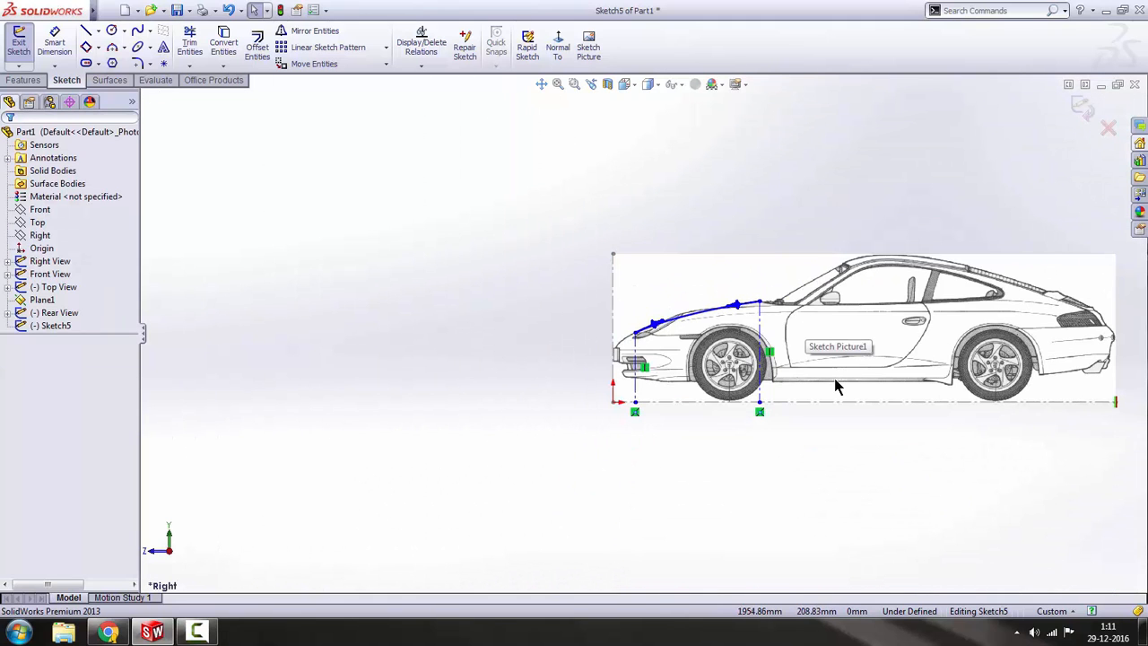
- Compare the spline's front endpoint with the bonnet's front edge in the Top orientation
key(space)
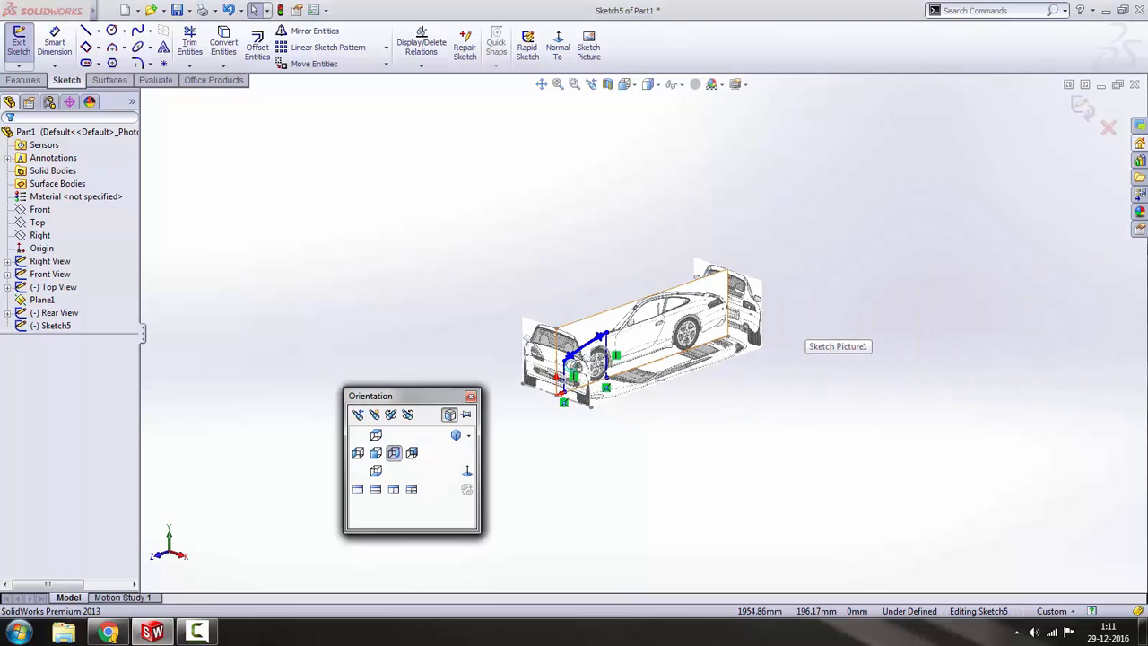
click(642, 240)
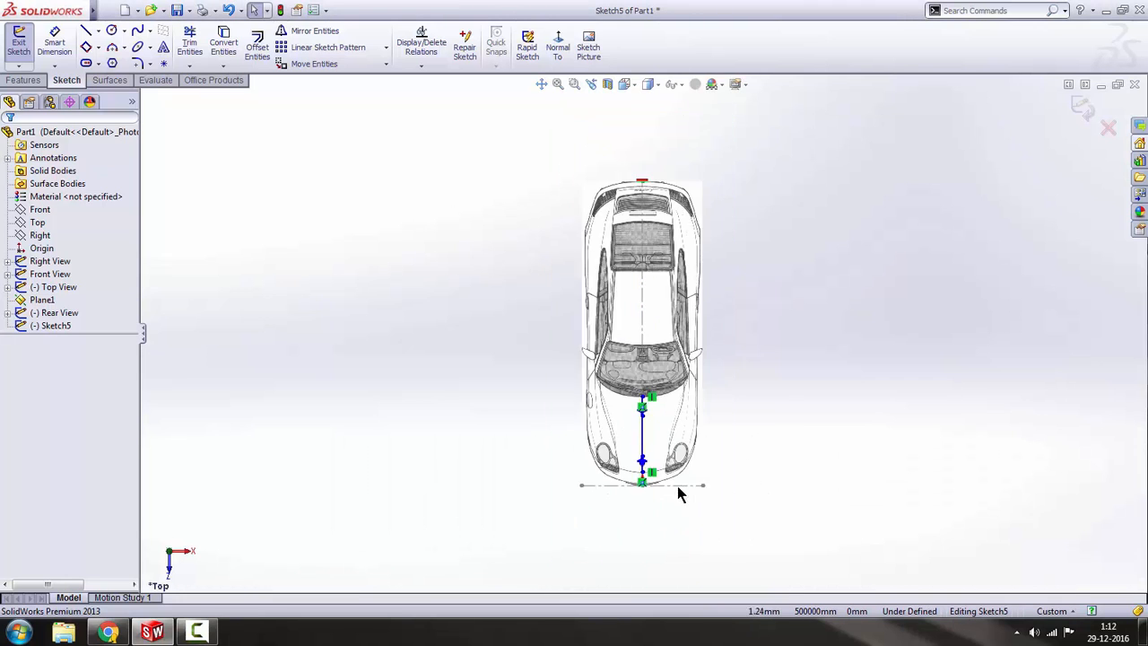
scroll(636, 395, down, 5)
scroll(637, 395, down, 4)
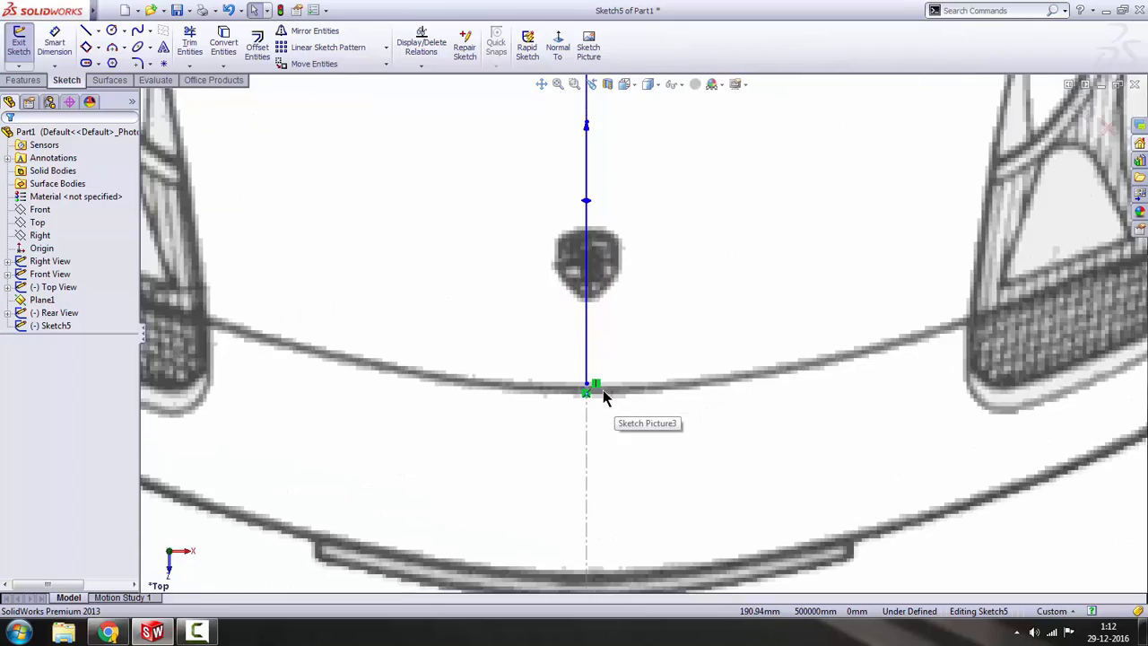
scroll(599, 393, up, 10)
- In the Right orientation, nudge the spline's front endpoint forward and down to about X 196 mm and Y 609 mm
key(space)
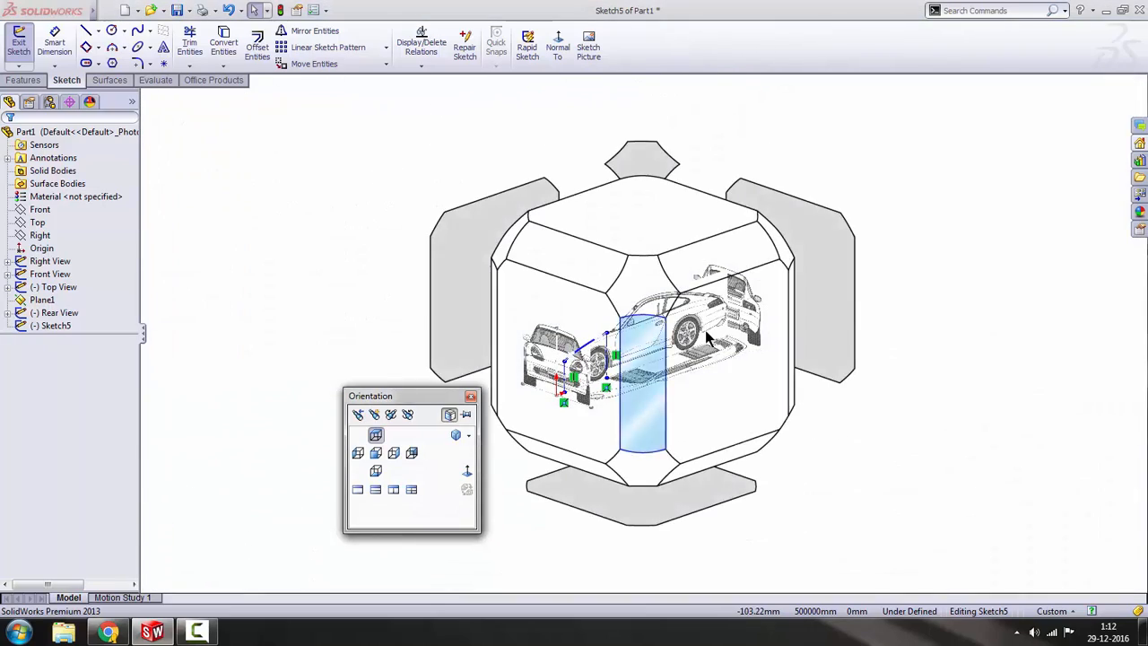
click(707, 335)
scroll(408, 338, down, 7)
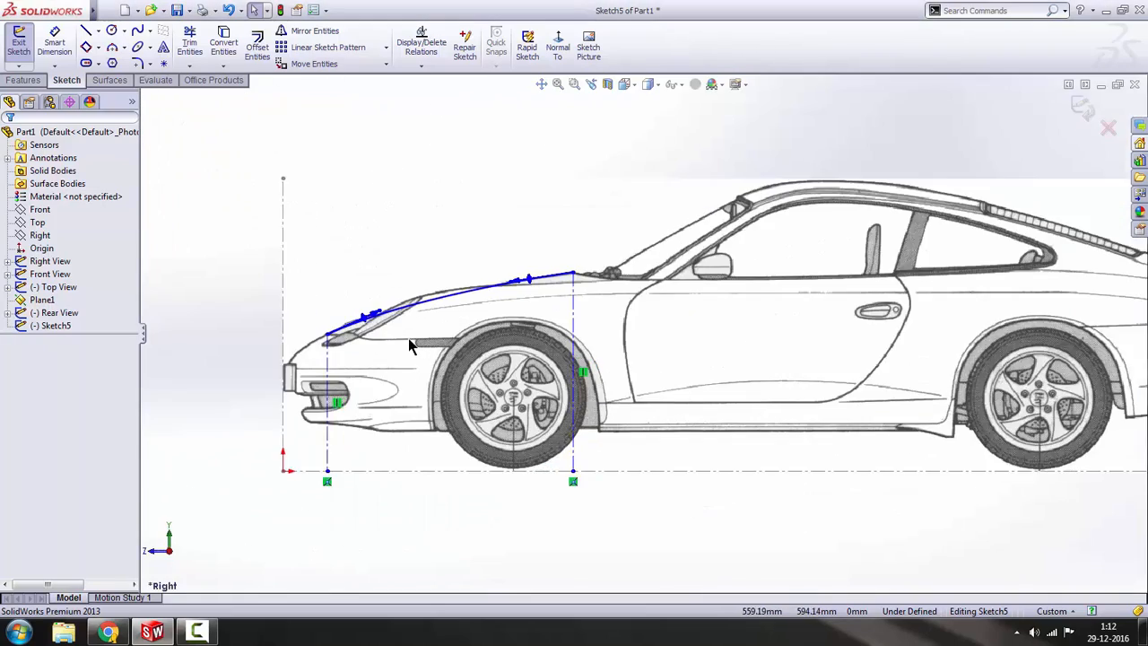
scroll(345, 341, down, 3)
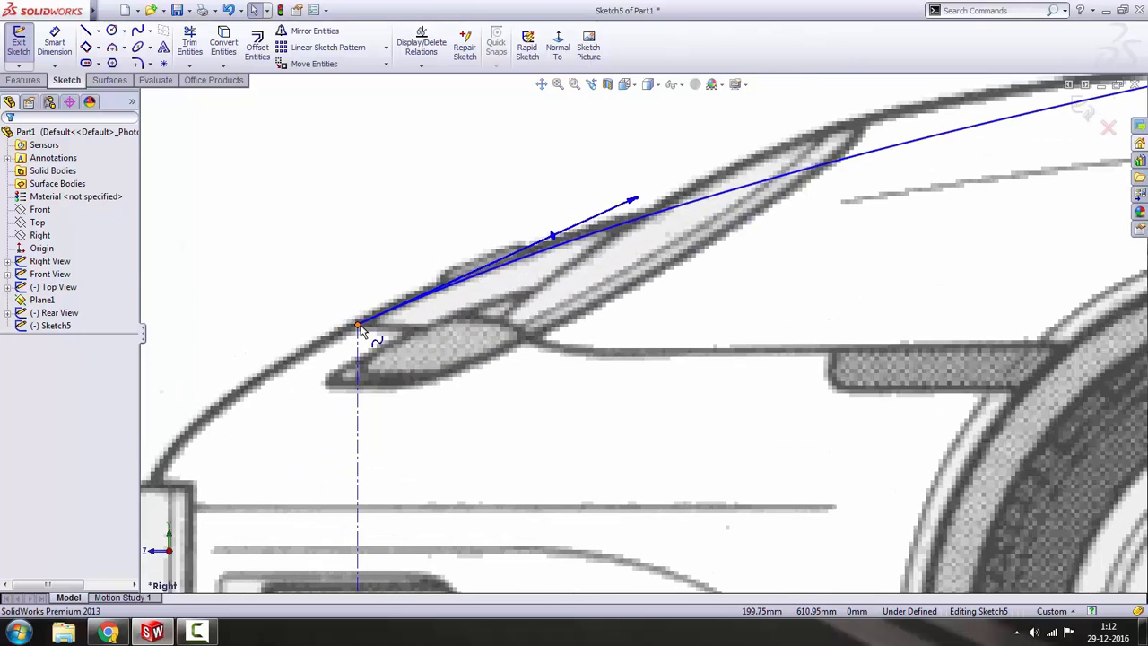
click(359, 327)
mouse_move(353, 339)
mouse_down()
mouse_move(364, 340)
mouse_move(355, 334)
mouse_up()
key(z)
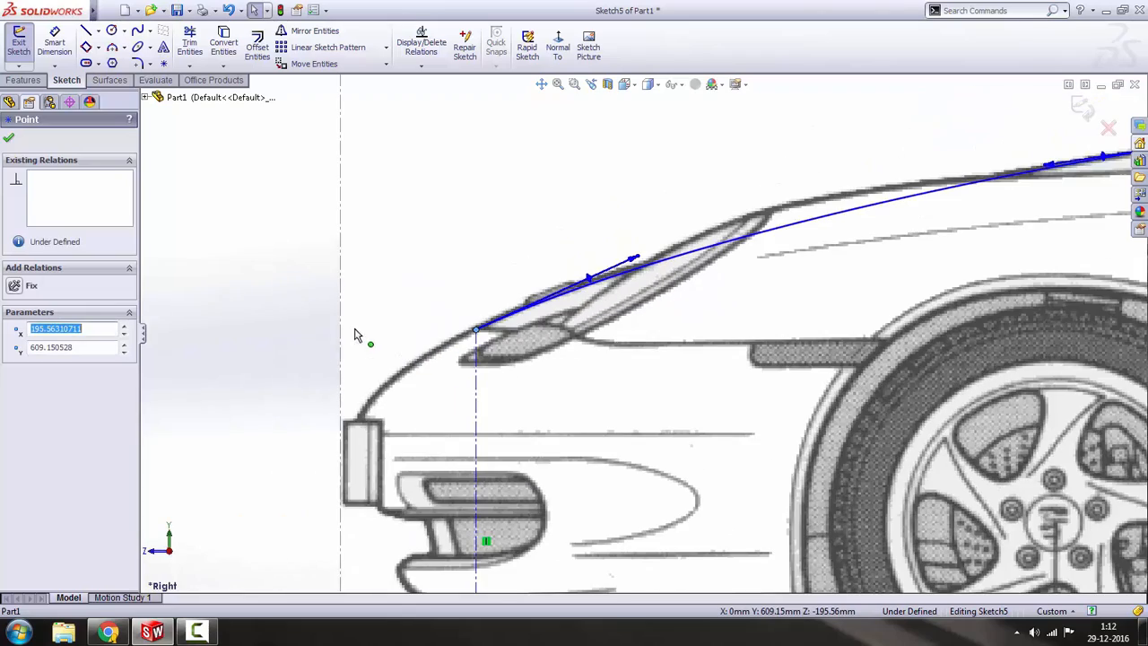
click(235, 347)
scroll(346, 347, up, 3)
- Check the centre spline's ends against the bonnet's edges in the Top orientation and exit the sketch
key(space)
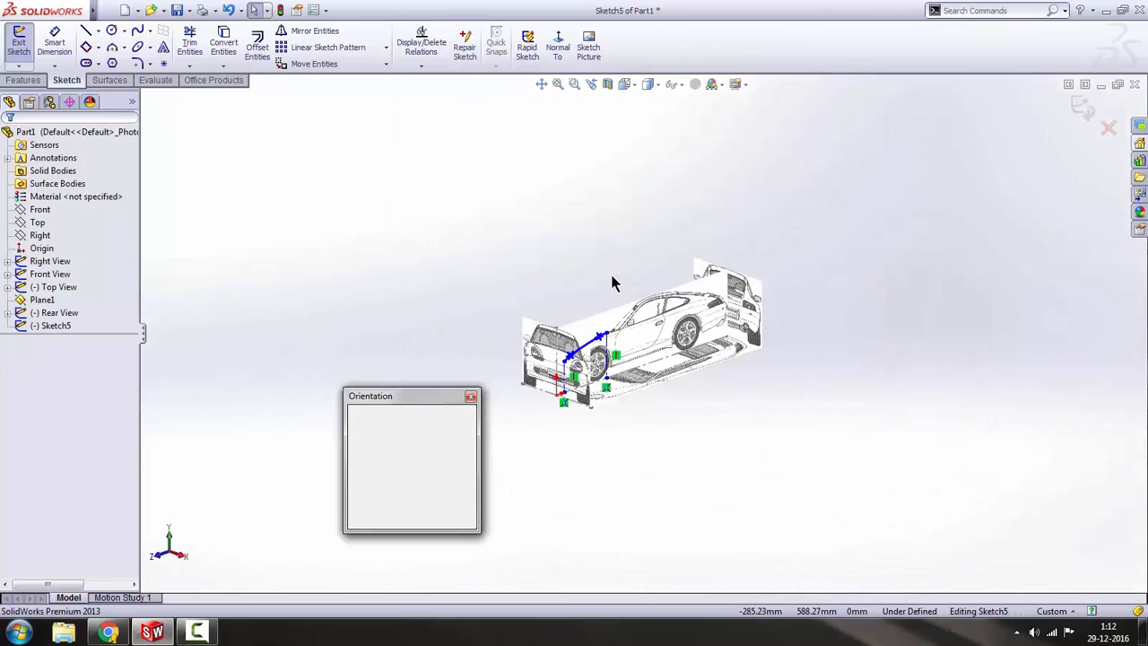
click(625, 244)
scroll(615, 459, down, 5)
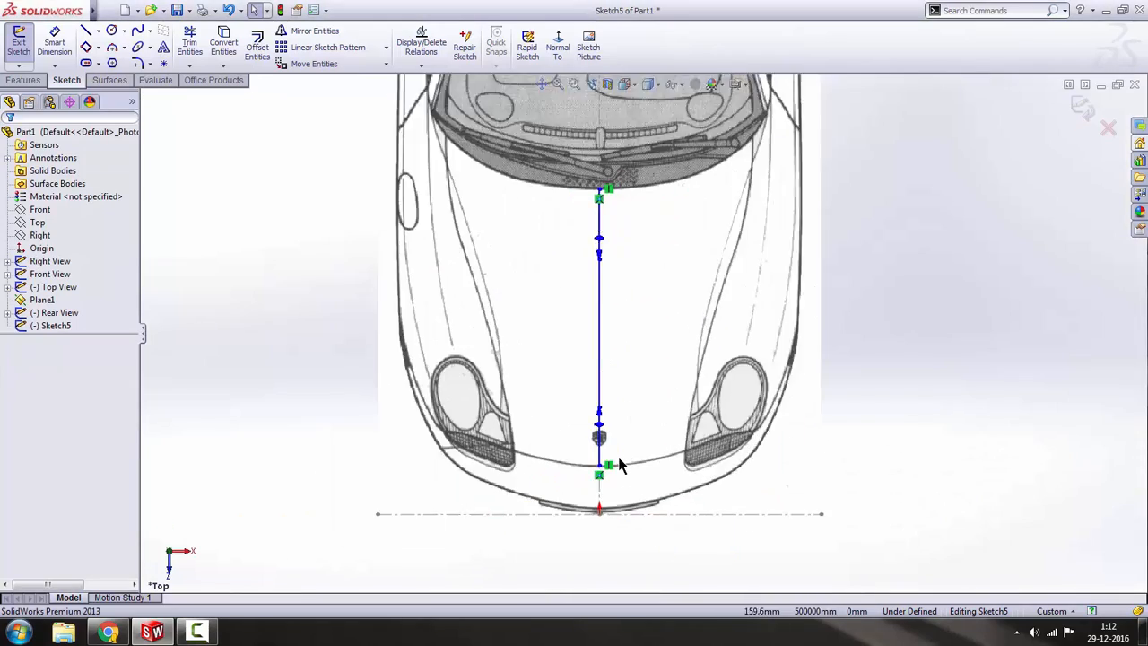
scroll(610, 448, down, 2)
scroll(601, 440, up, 6)
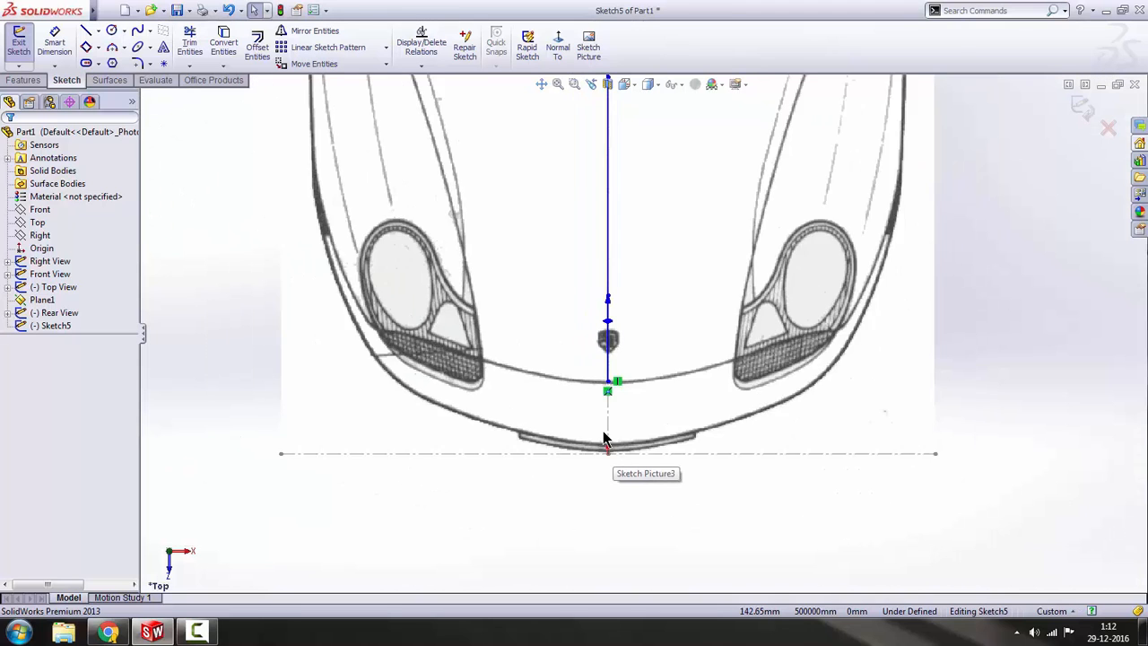
scroll(917, 189, down, 3)
scroll(505, 359, up, 6)
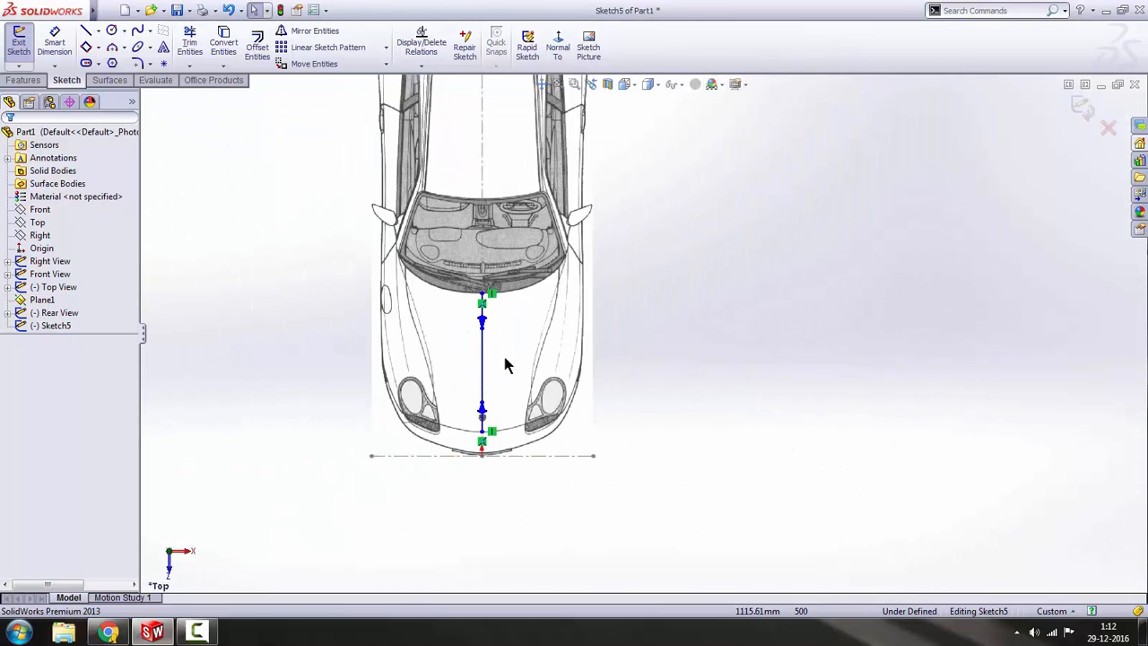
scroll(578, 332, down, 4)
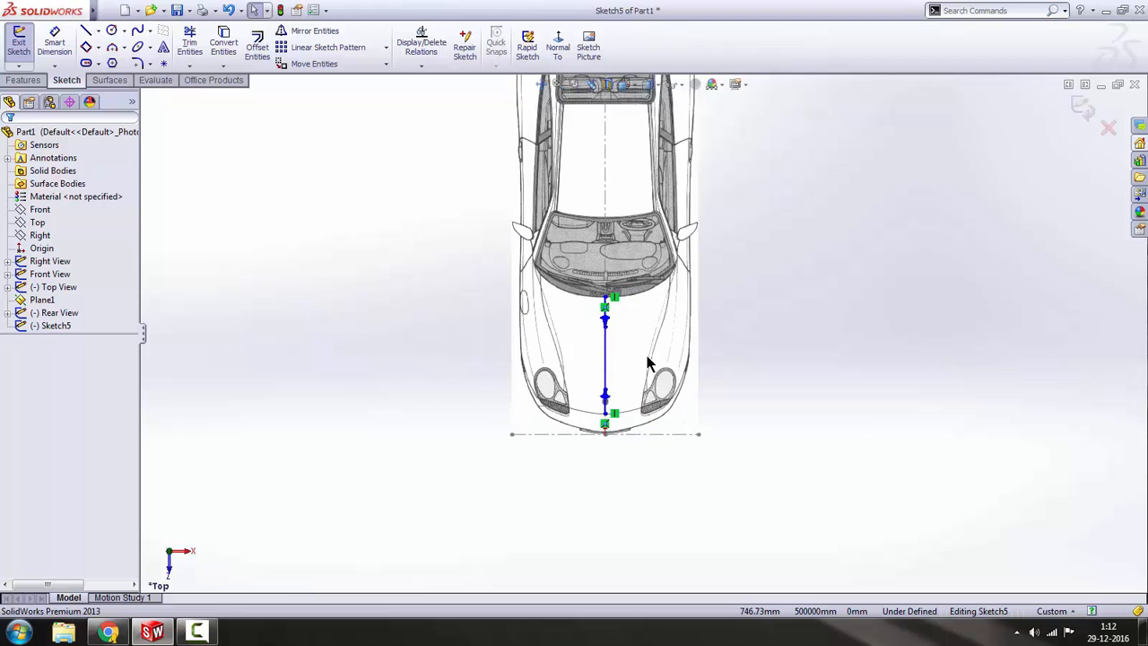
click(1085, 106)
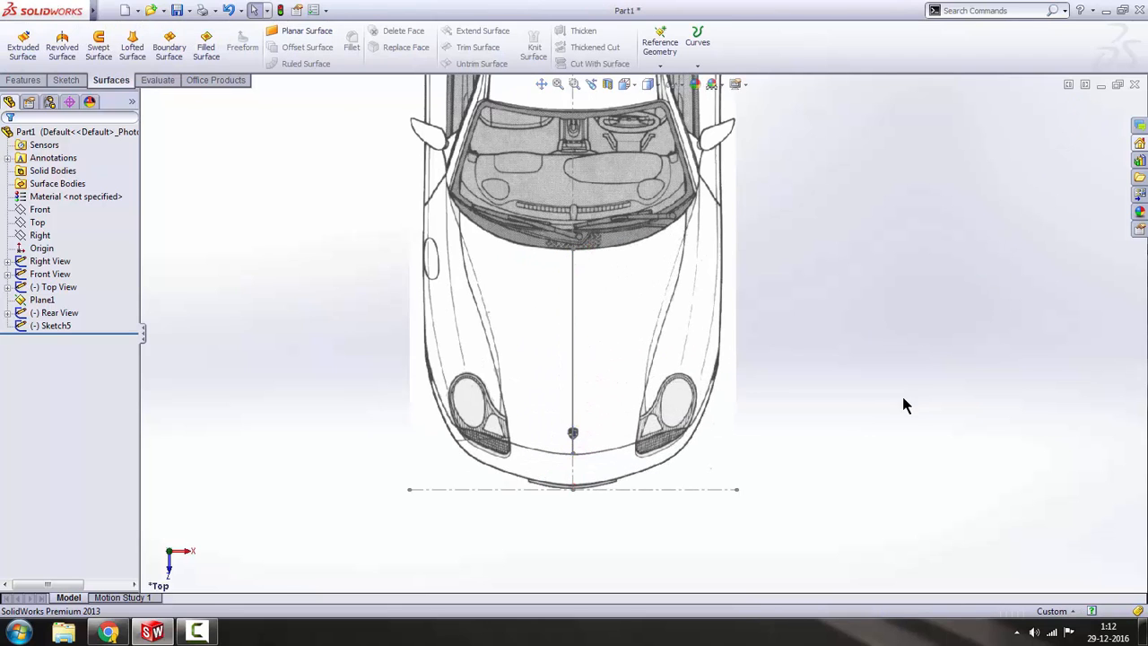
- Start a 3D sketch and draw a two-point spline along the bonnet's front edge from near the centreline to the headlight's inner corner
click(24, 79)
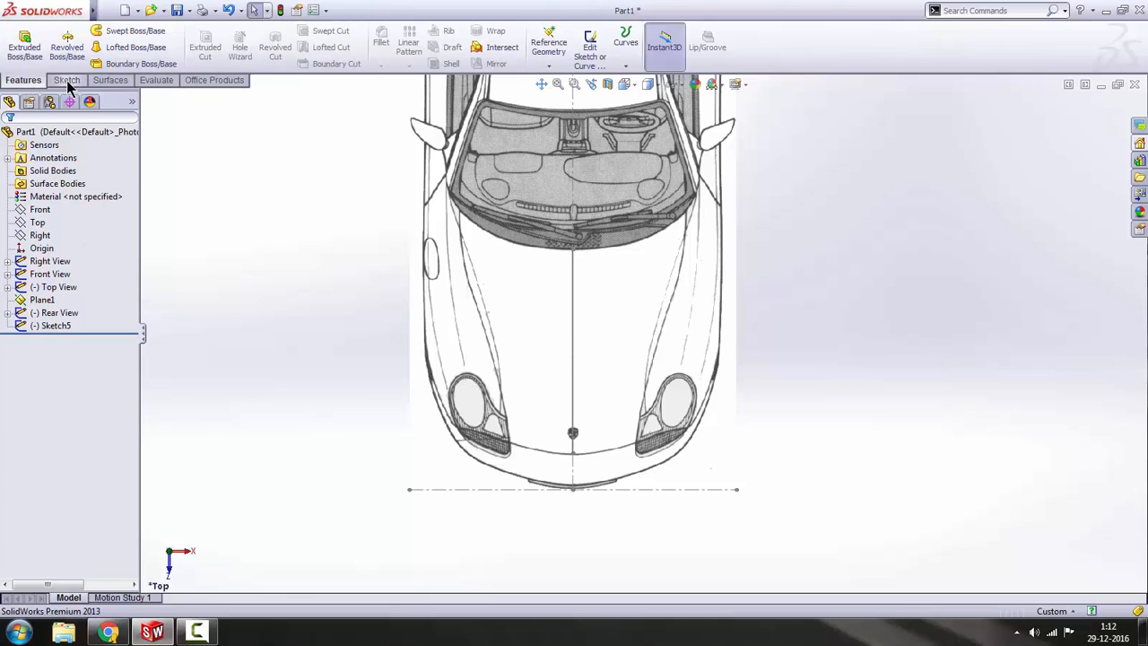
click(67, 80)
click(18, 67)
click(40, 93)
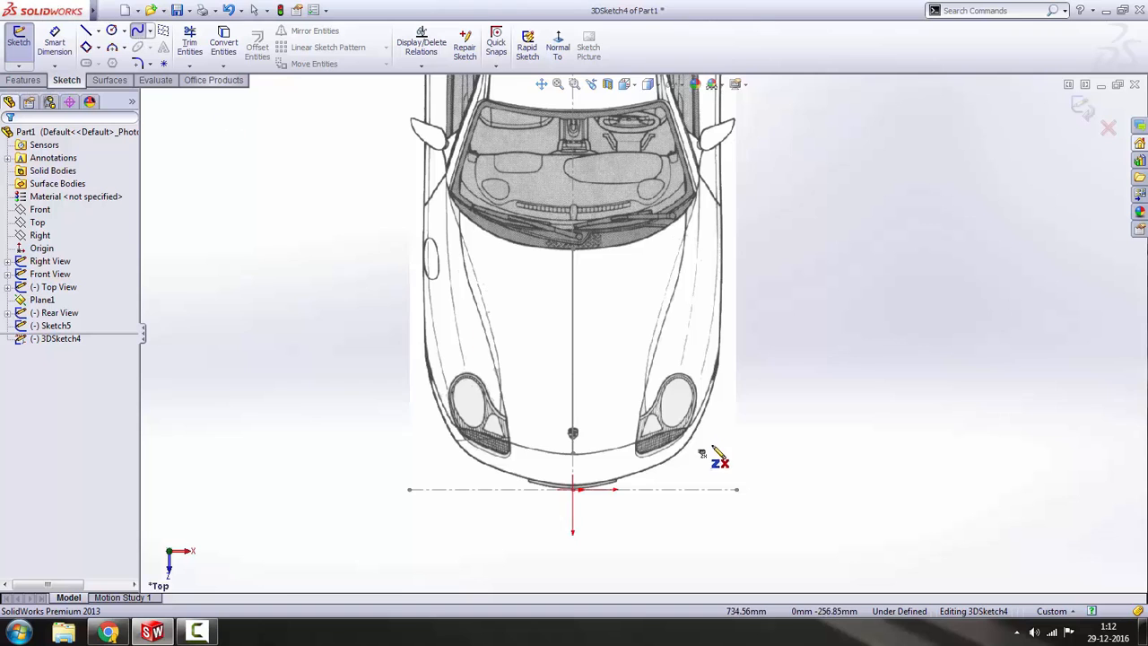
scroll(714, 451, down, 5)
click(478, 440)
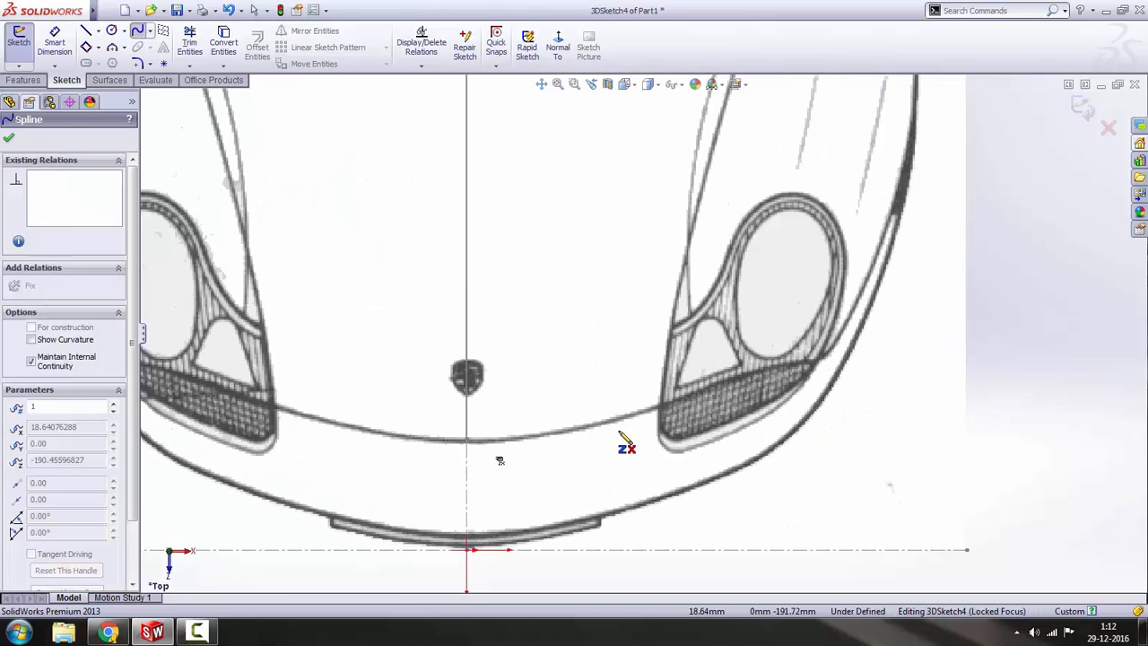
click(650, 408)
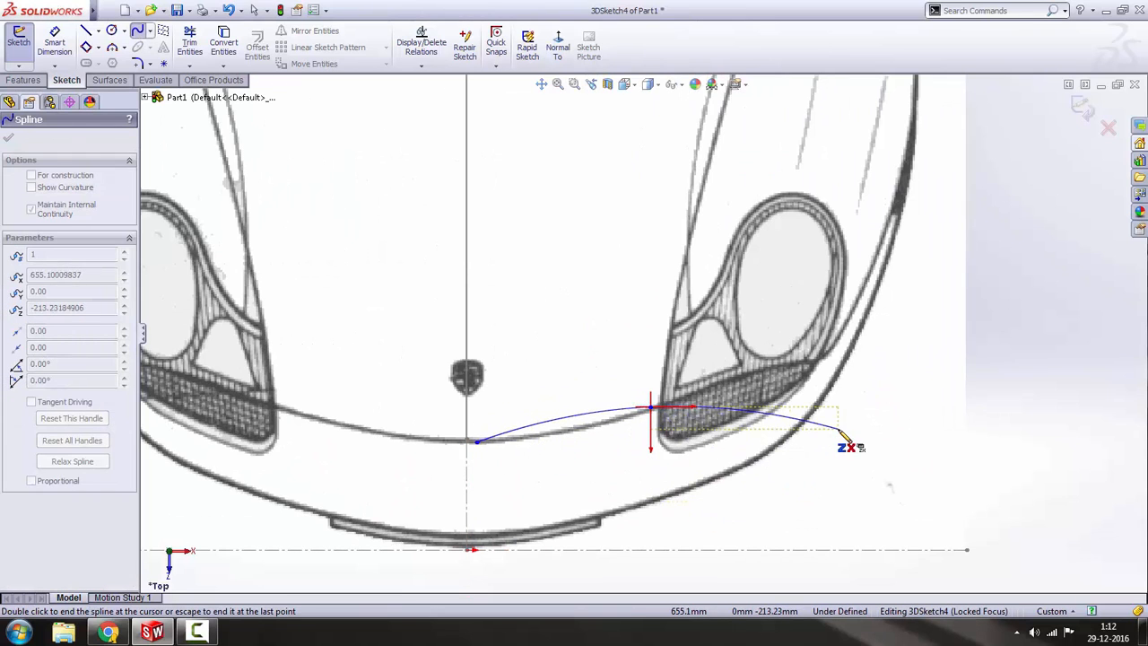
key(Escape)
- Make the new spline's inner endpoint coincident with the front endpoint of the centre spline in the side-view sketch
scroll(683, 416, up, 4)
middle_drag(579, 364, 495, 499)
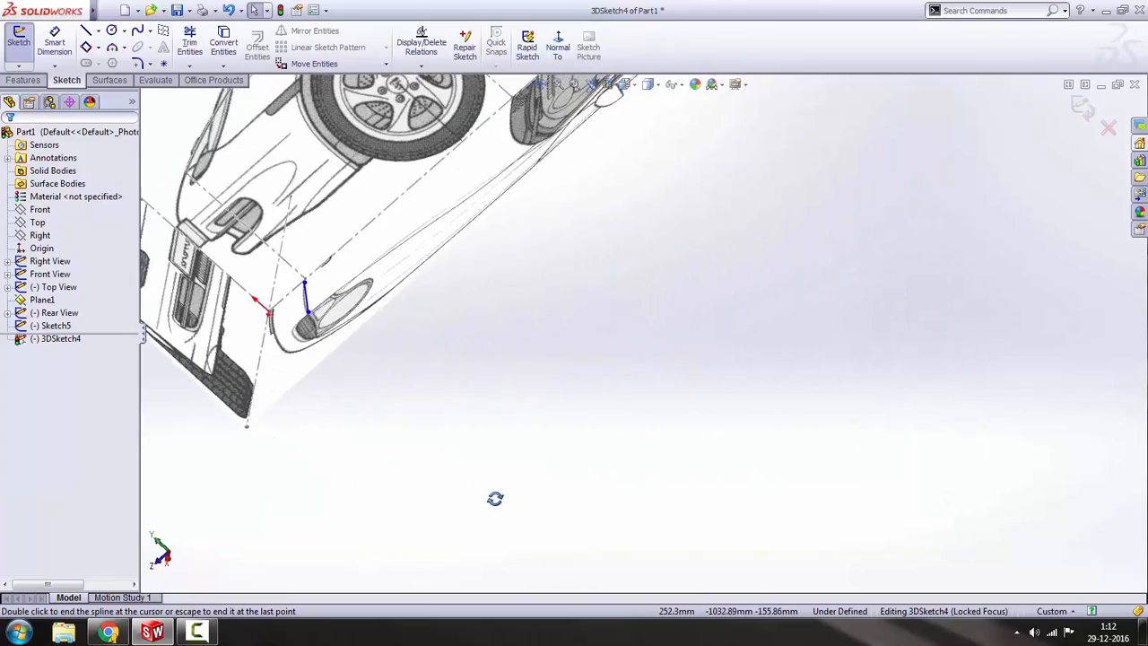
scroll(403, 346, up, 4)
scroll(433, 271, down, 7)
middle_drag(495, 316, 521, 303)
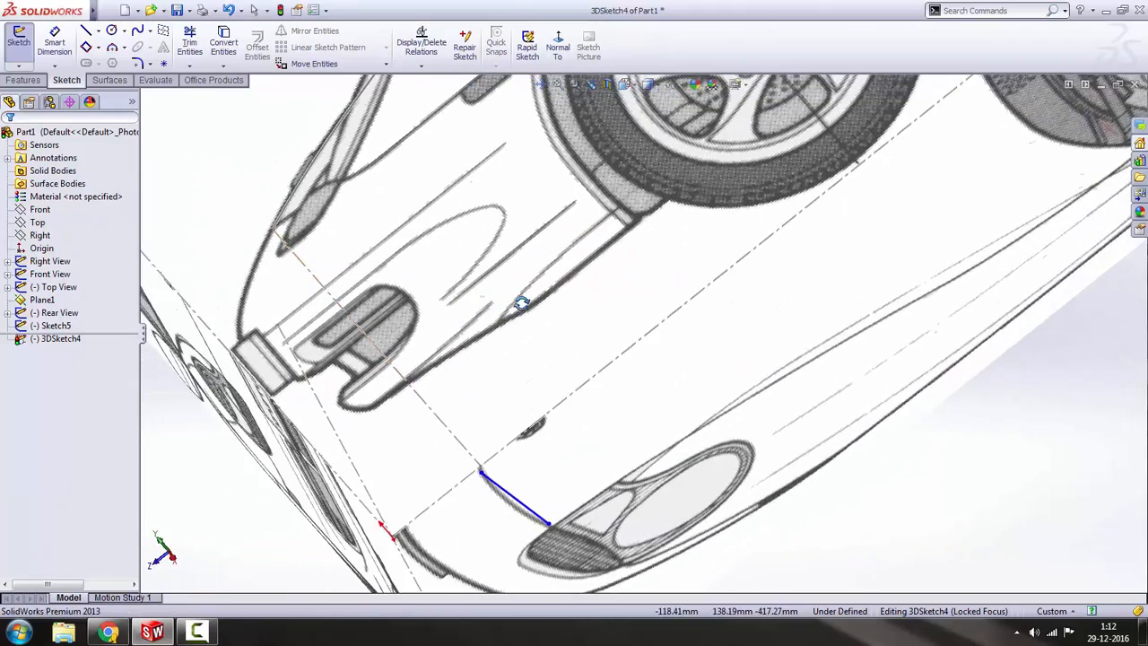
scroll(489, 450, down, 3)
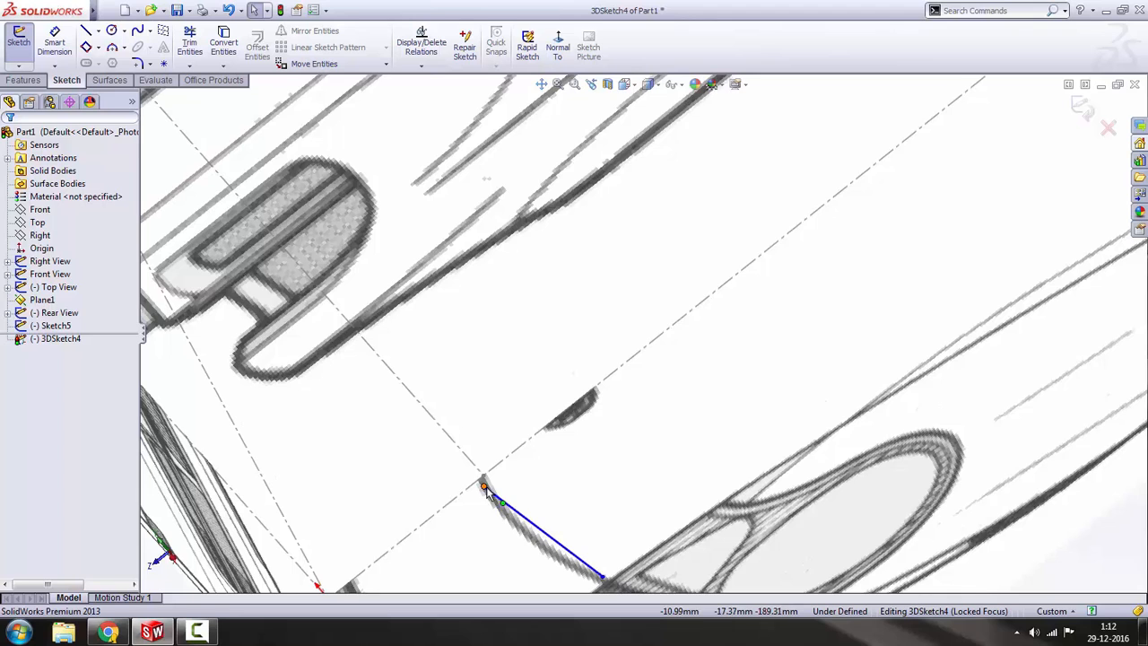
click(484, 487)
scroll(523, 451, up, 3)
scroll(516, 448, down, 2)
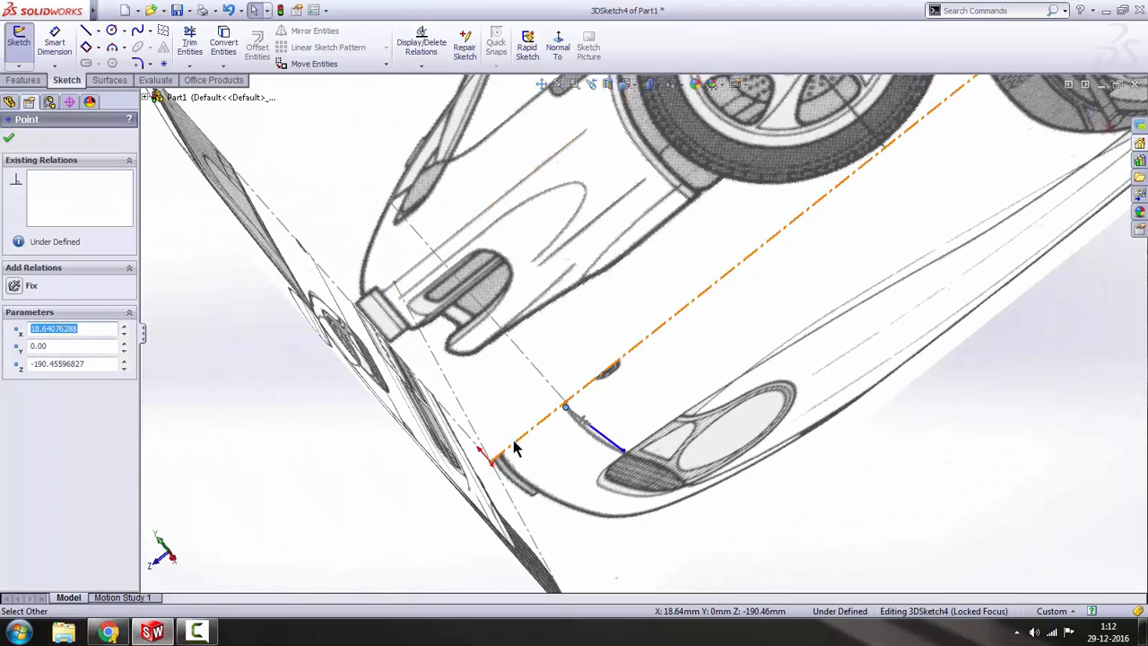
ctrl+click(390, 205)
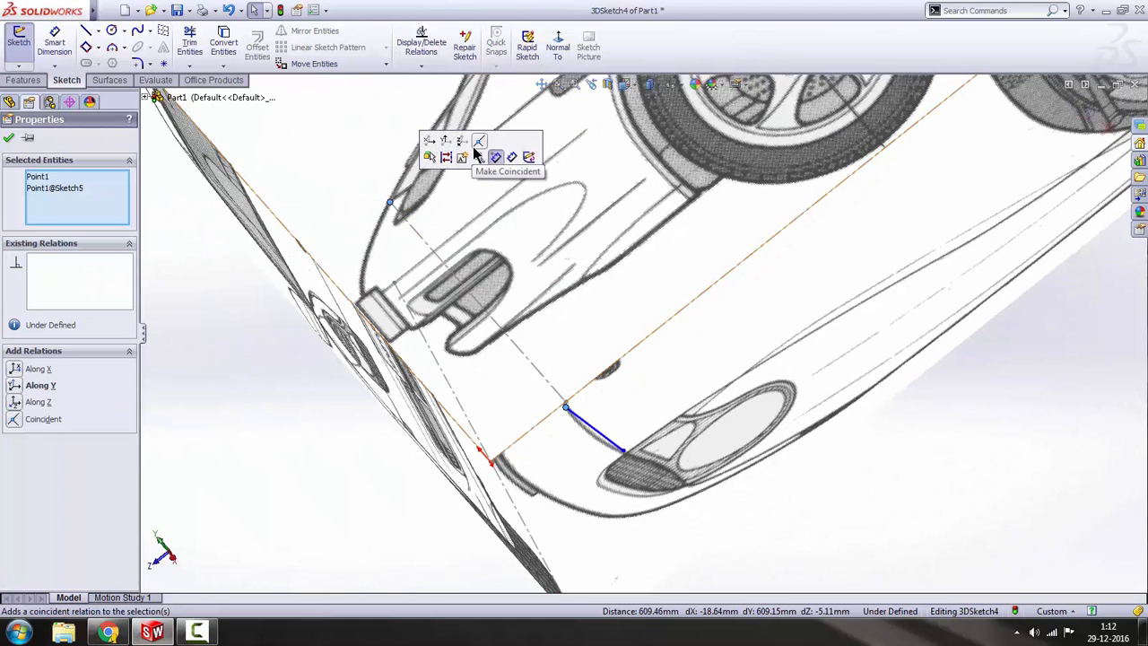
scroll(275, 373, up, 4)
click(323, 381)
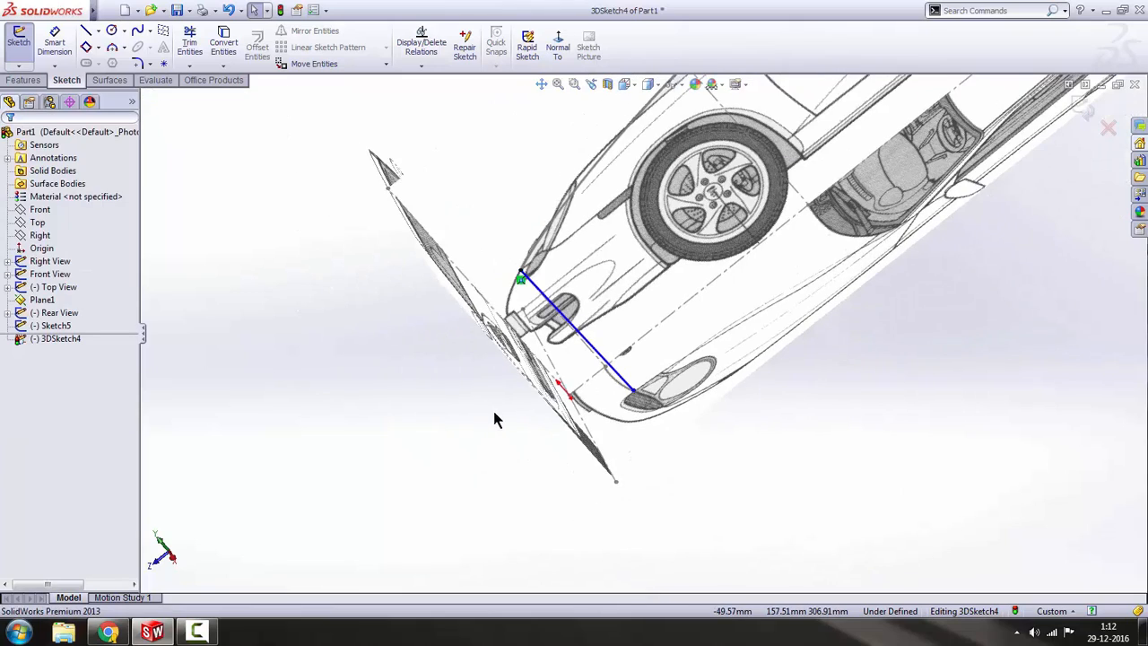
- In the Front orientation, raise the spline's outer endpoint to the bonnet's front line beside the headlight, about X 333 mm and Y 608 mm
key(space)
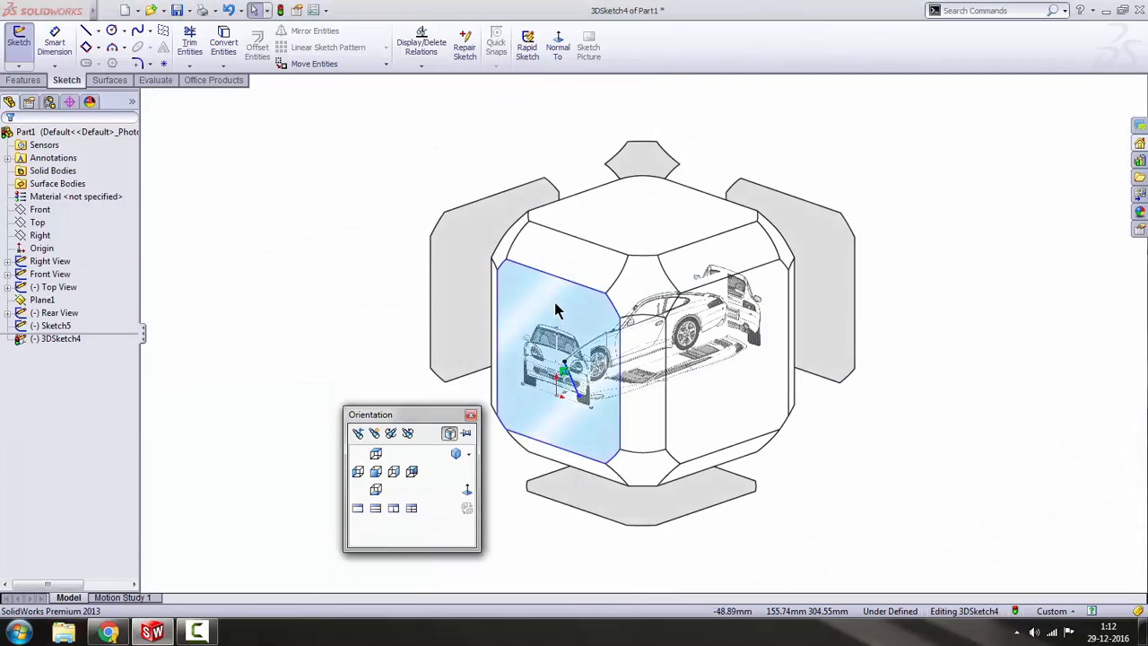
click(538, 374)
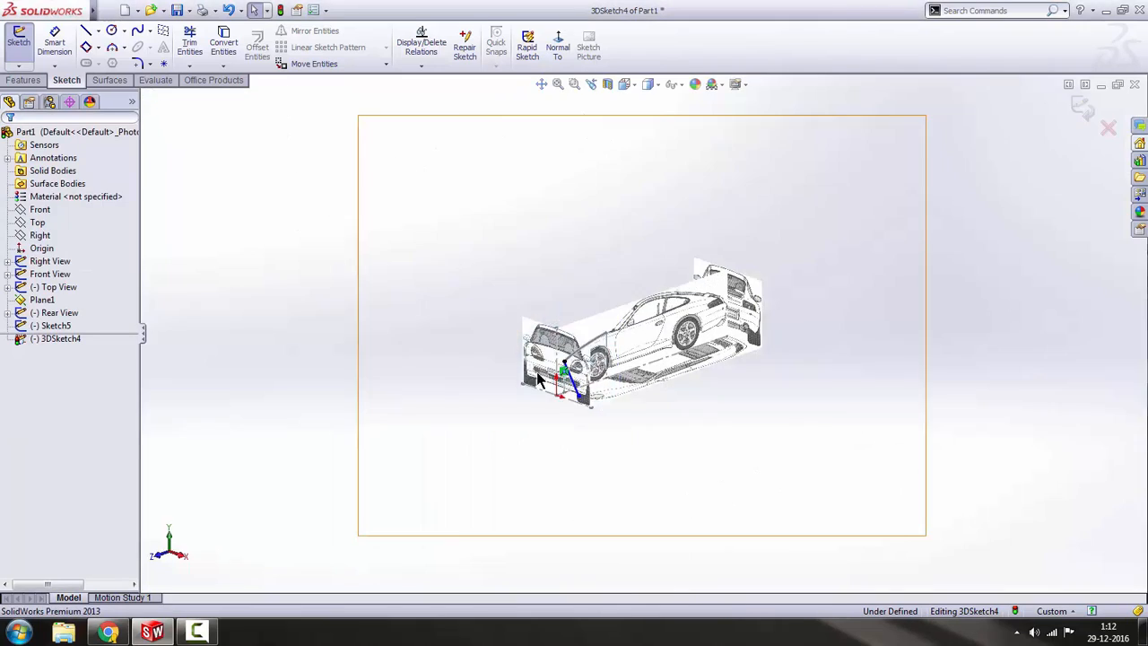
scroll(756, 519, down, 2)
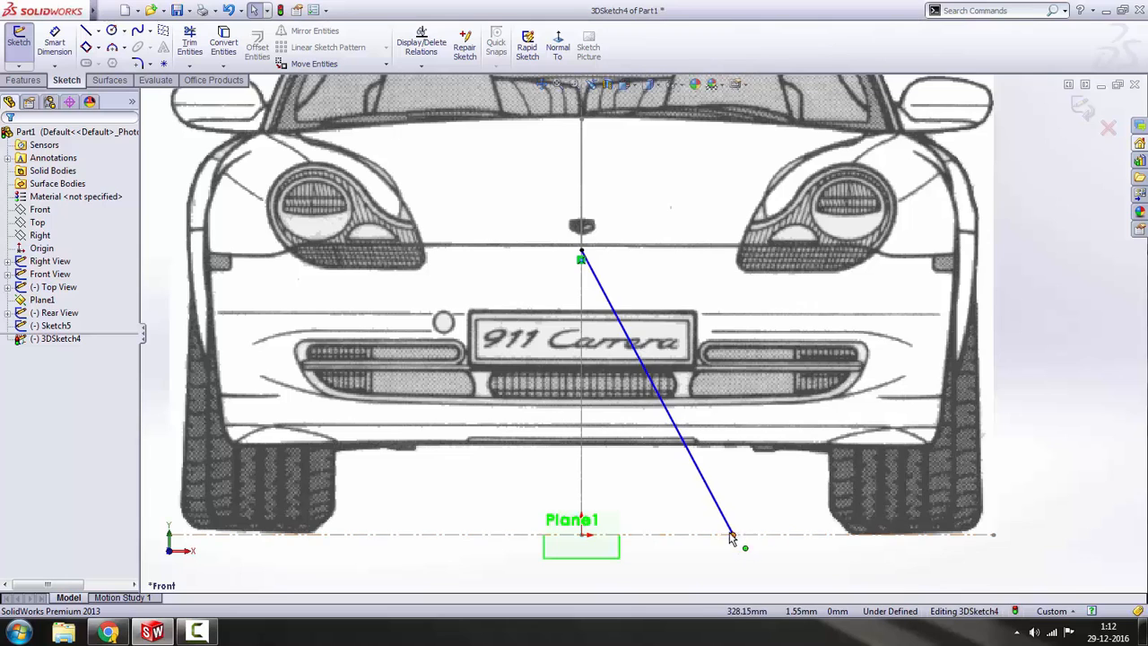
drag(732, 538, 744, 366)
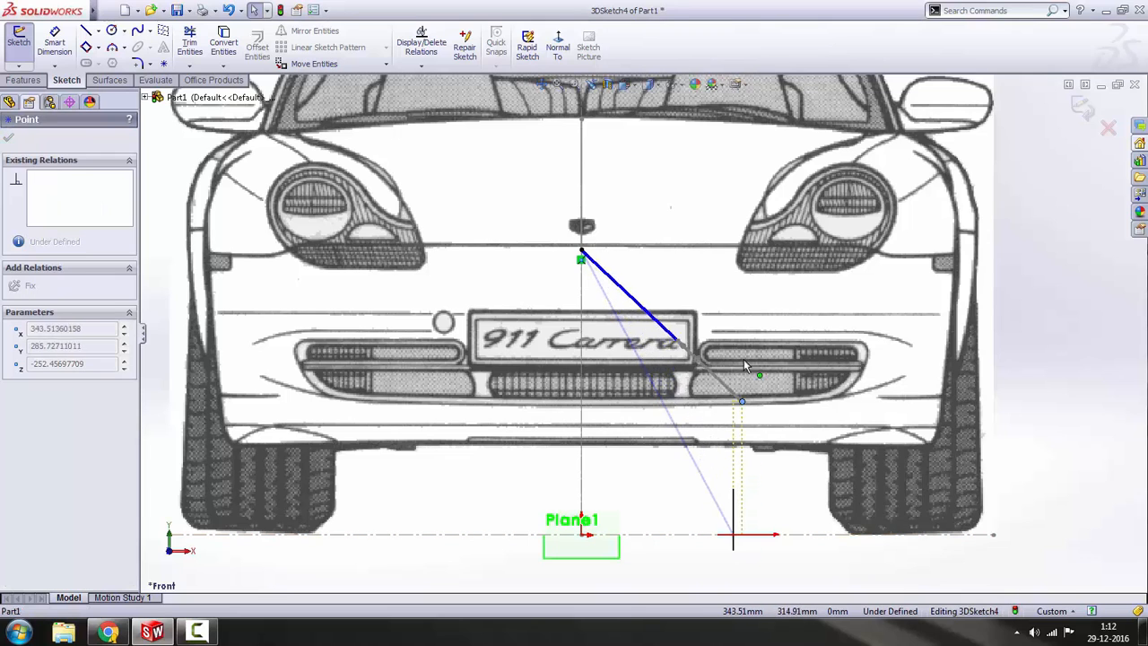
drag(735, 238, 738, 251)
scroll(638, 266, up, 3)
scroll(636, 268, down, 3)
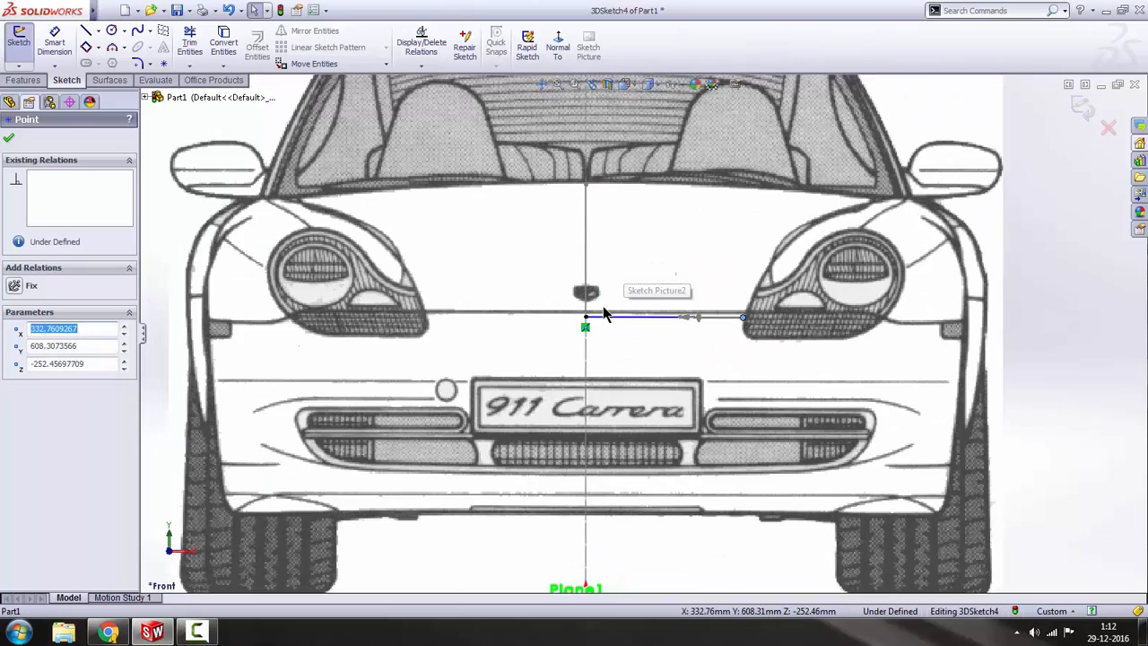
scroll(601, 325, down, 2)
scroll(610, 330, up, 6)
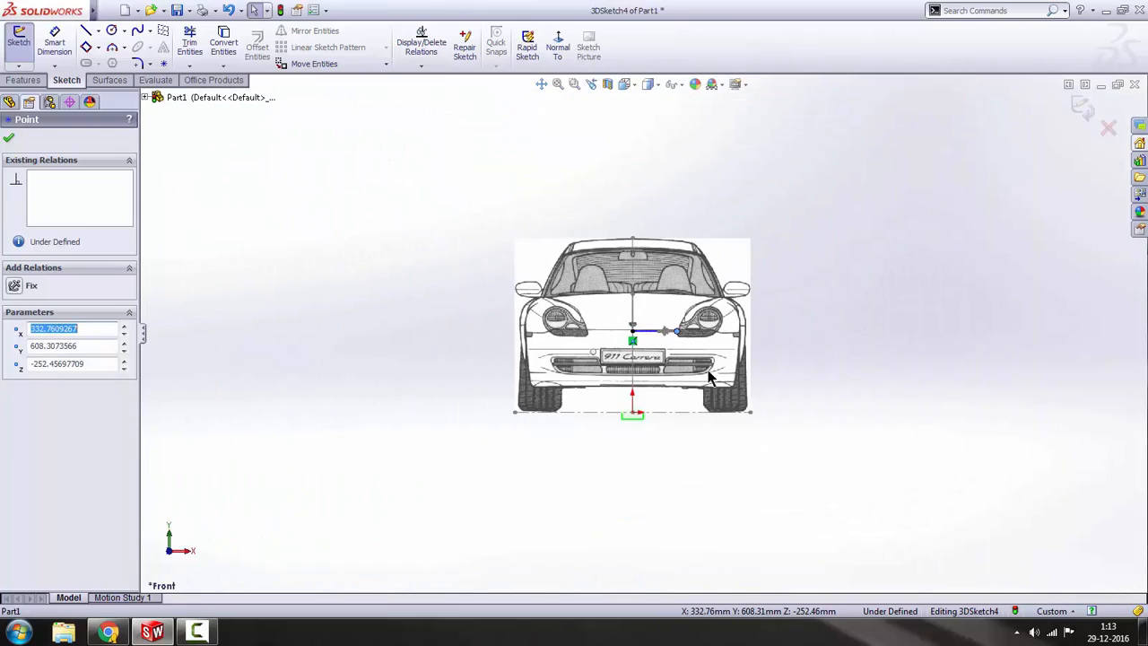
click(761, 337)
- In the Top orientation, move the spline's outer endpoint onto the headlight's inner edge at about X 338 mm and Z -253 mm
scroll(761, 337, down, 2)
key(space)
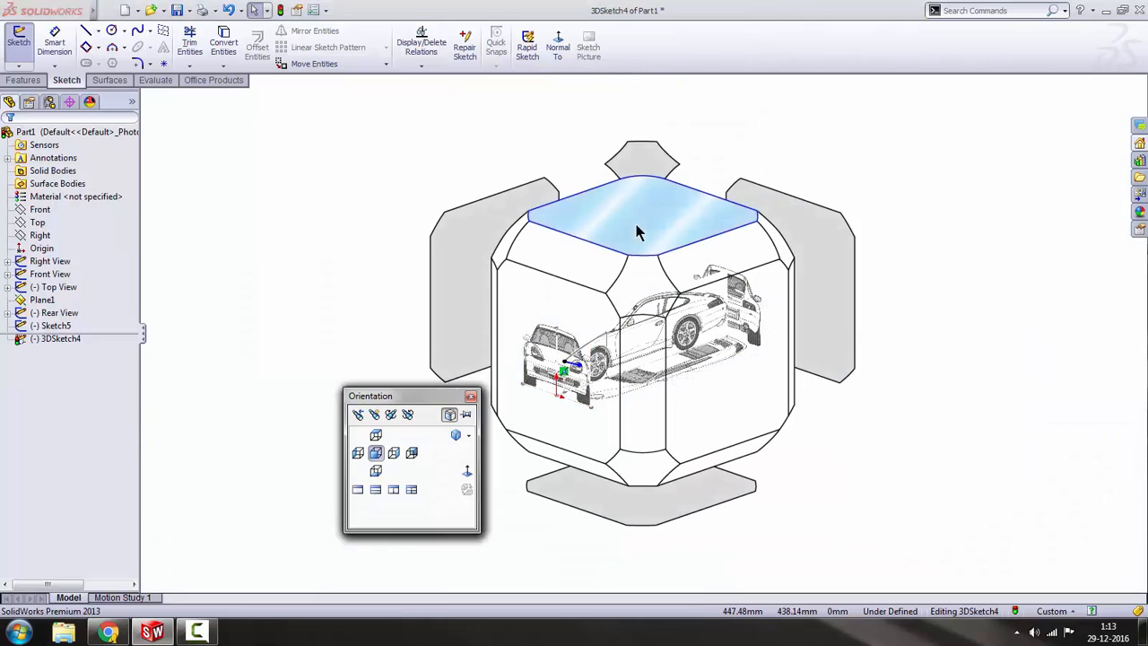
click(638, 231)
scroll(668, 526, down, 14)
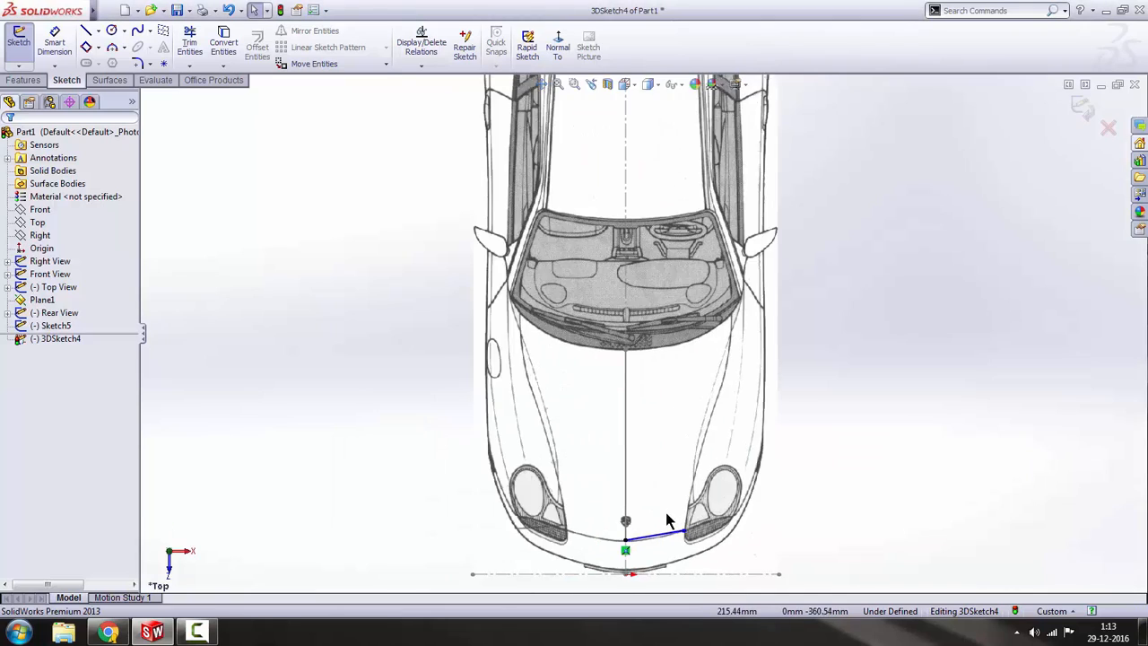
scroll(708, 422, down, 3)
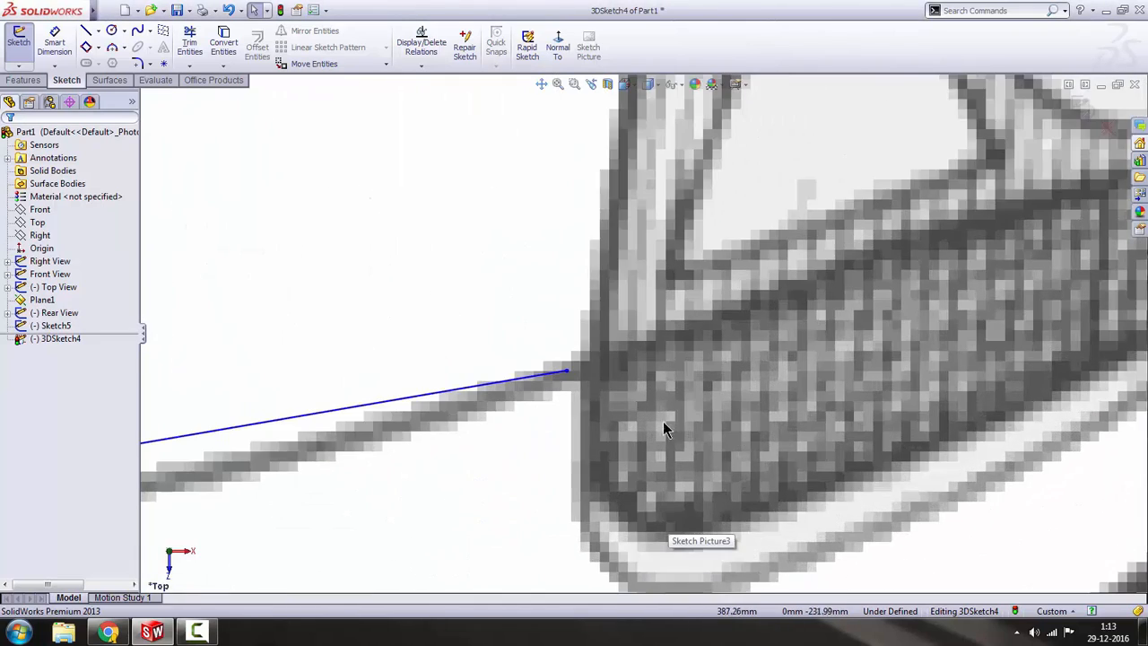
drag(567, 370, 581, 368)
scroll(548, 394, up, 1)
scroll(539, 399, up, 7)
scroll(408, 417, down, 4)
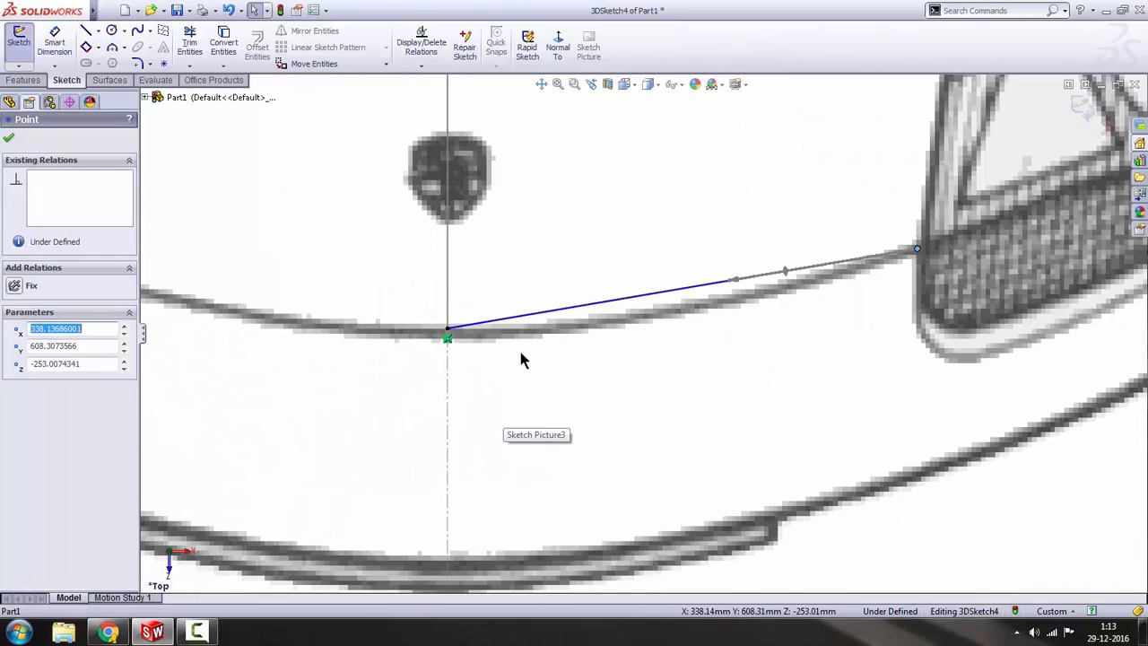
- Select the bonnet's front-edge spline to show its tangent handles near the centreline
click(588, 309)
scroll(592, 310, down, 2)
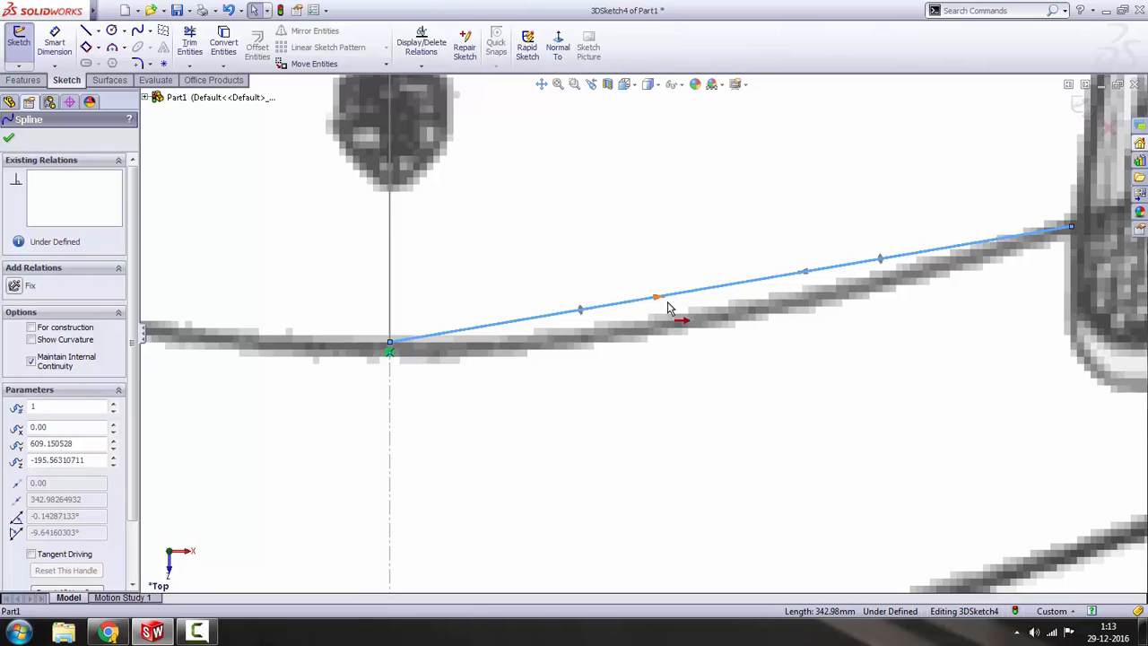
- Bend the spline's two end tangent handles in the top view so it follows the hood's front edge from centreline to headlight
drag(664, 303, 691, 338)
scroll(692, 339, up, 3)
scroll(906, 294, down, 2)
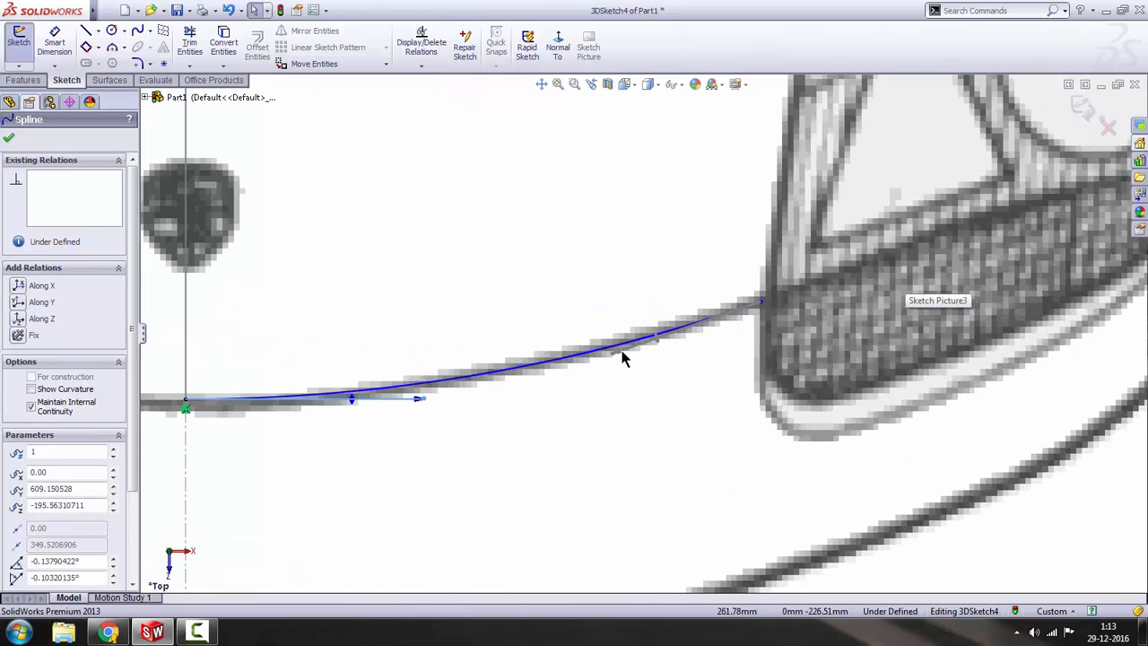
drag(614, 357, 631, 362)
scroll(630, 362, up, 2)
scroll(556, 370, down, 2)
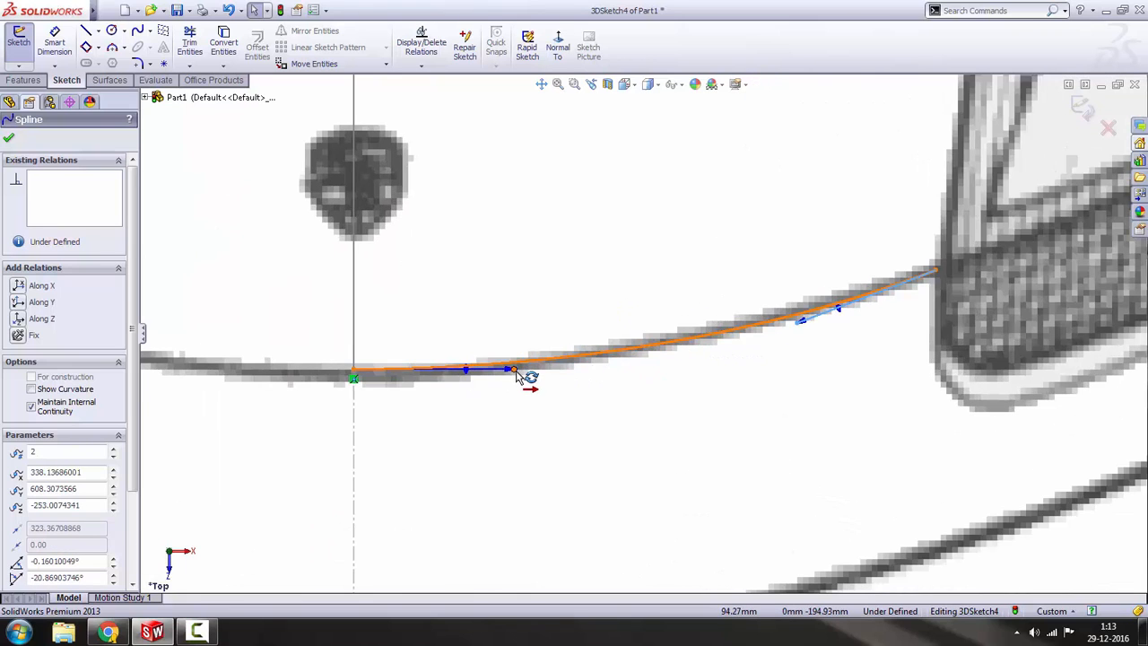
- Constrain the spline's tangent handle at the car's centreline to run along X
click(354, 376)
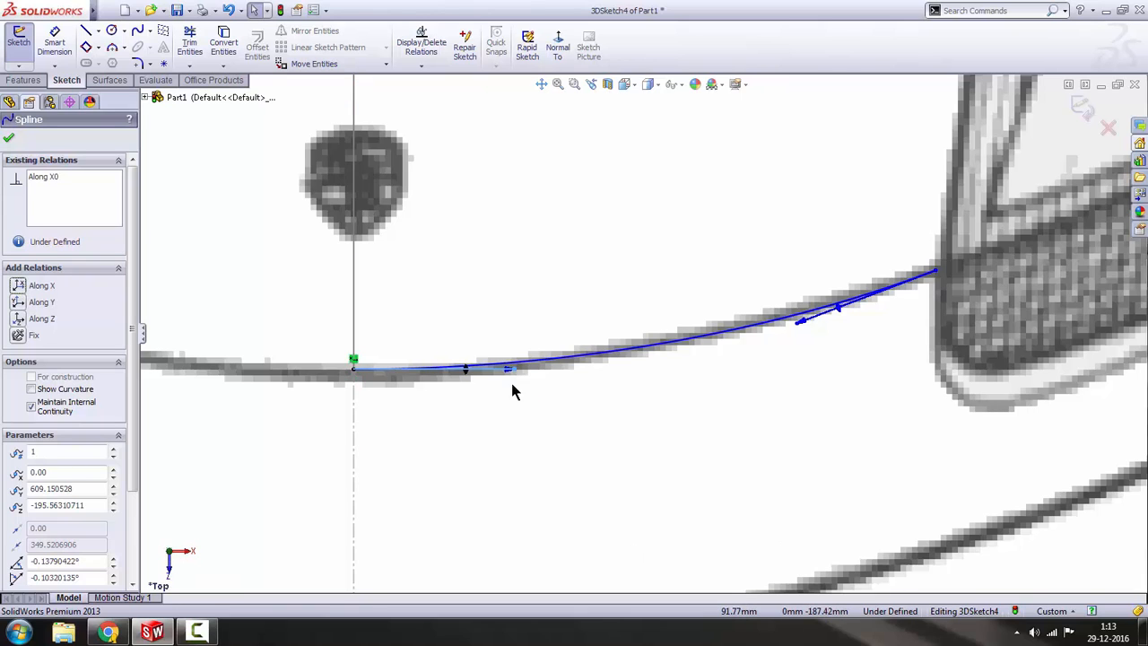
scroll(515, 377, down, 2)
scroll(530, 366, up, 10)
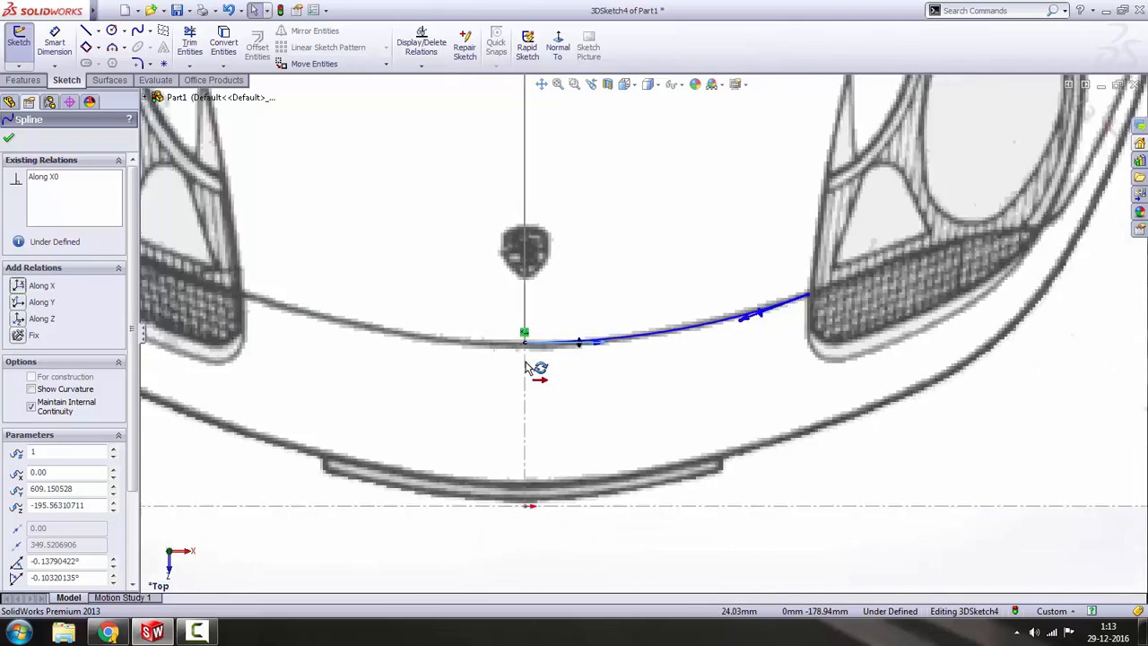
key(Escape)
- Examine the hood-edge spline against the front and side blueprints, especially its endpoint beside the headlight
key(space)
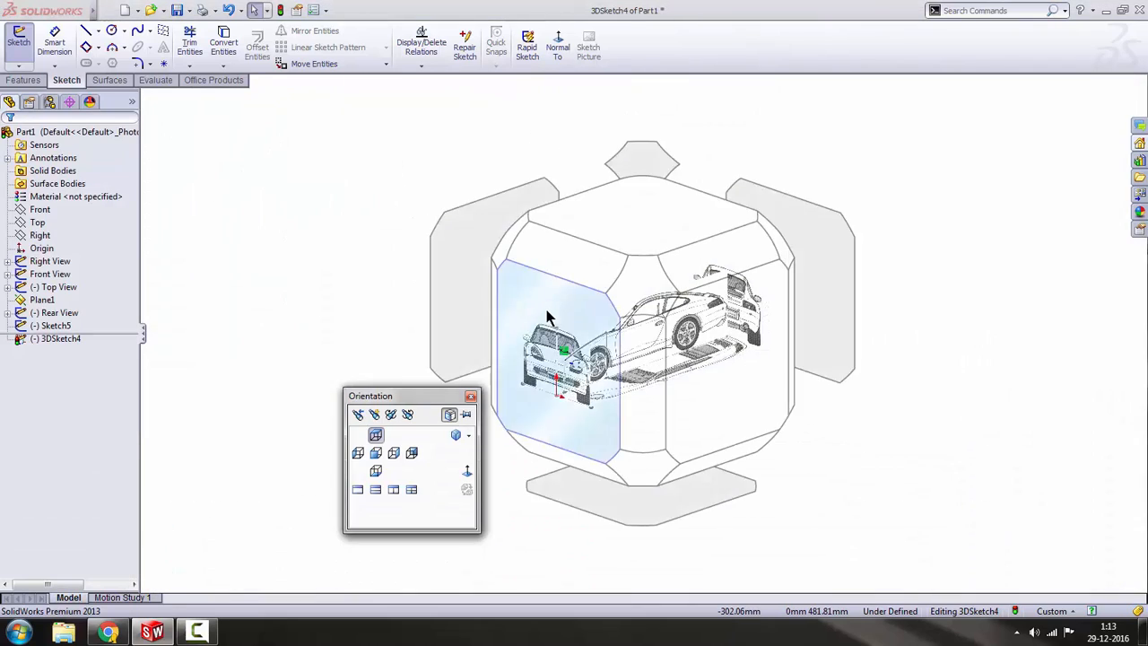
click(548, 318)
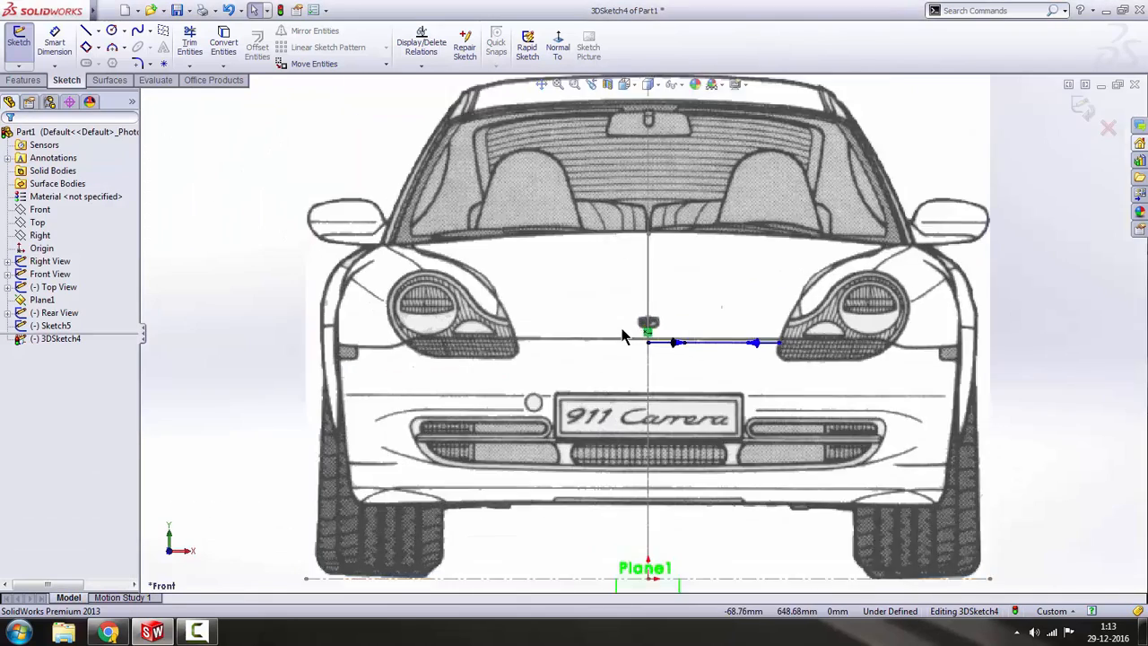
scroll(655, 341, down, 2)
scroll(705, 368, up, 2)
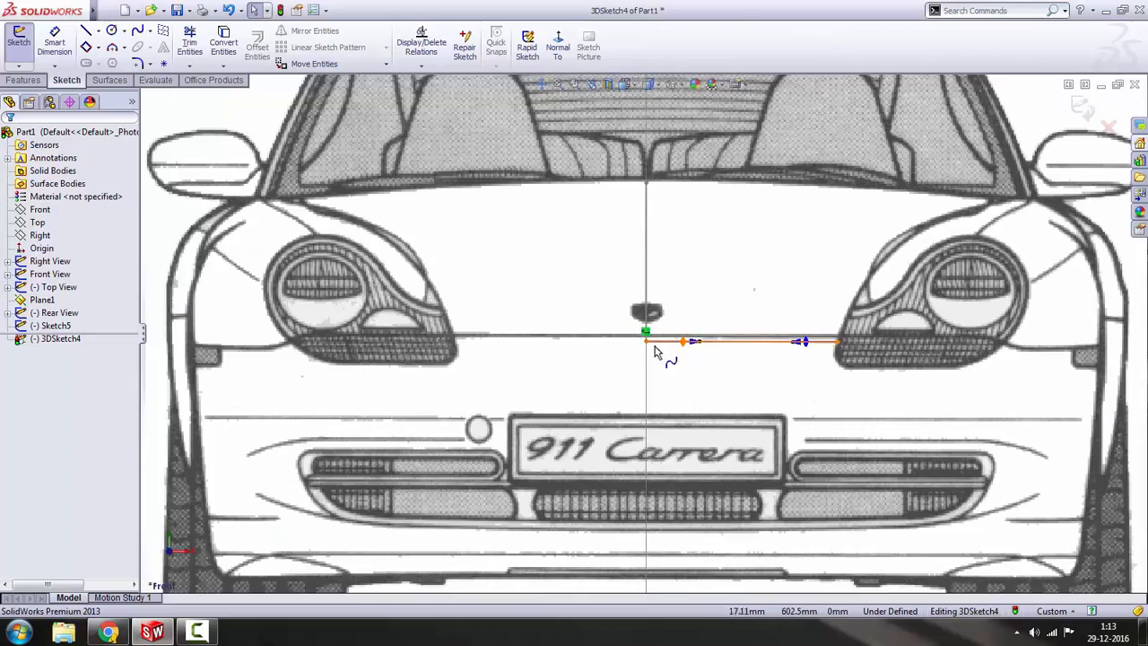
scroll(664, 345, up, 4)
middle_drag(857, 404, 549, 323)
middle_drag(514, 350, 445, 416)
scroll(446, 416, up, 5)
scroll(445, 415, down, 3)
scroll(446, 415, up, 3)
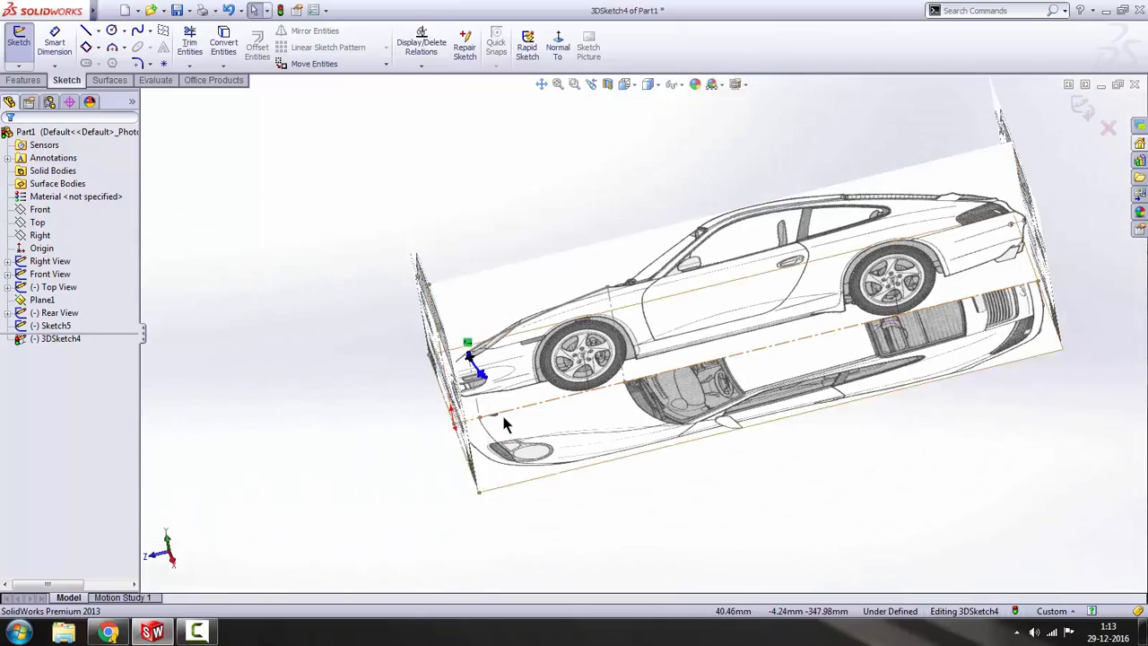
key(space)
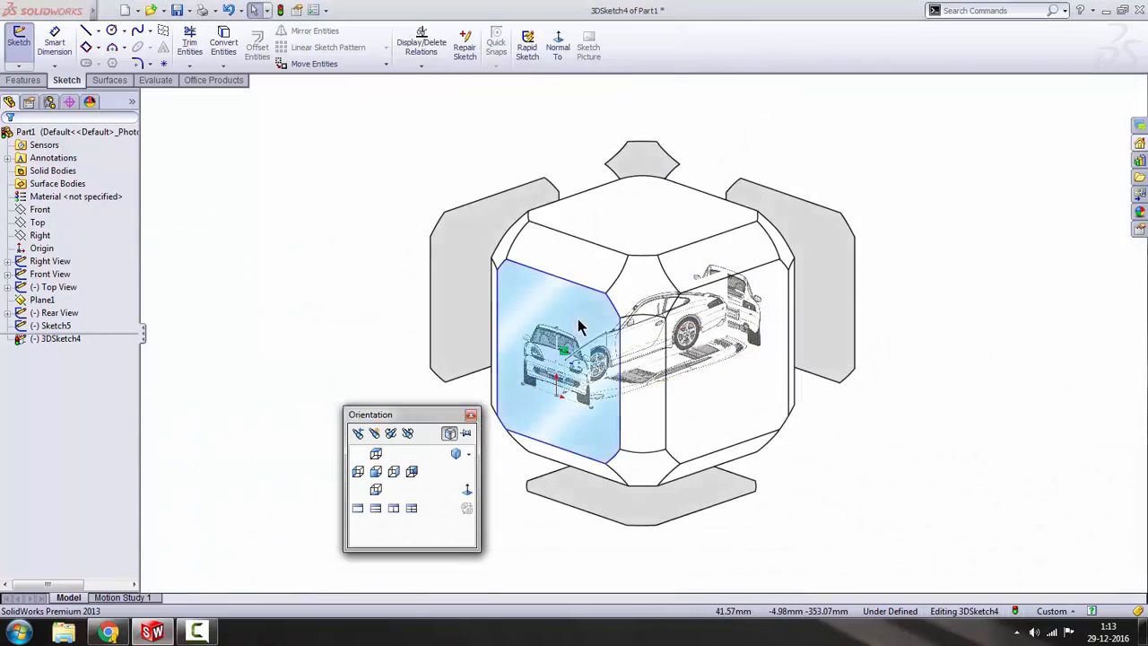
click(579, 327)
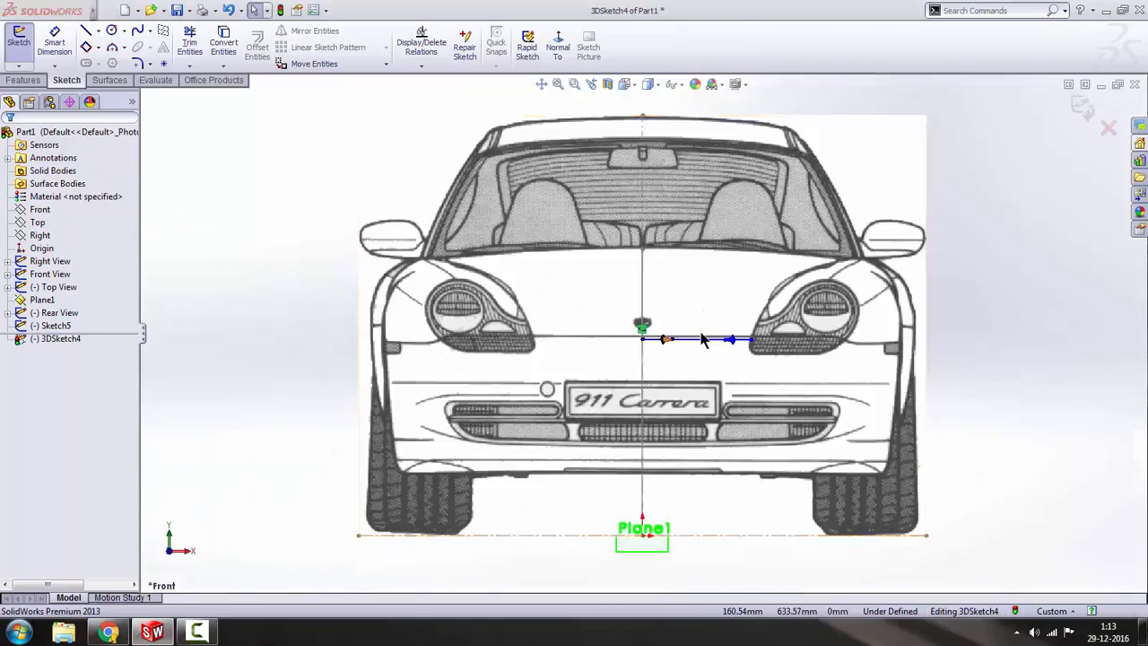
scroll(780, 342, down, 6)
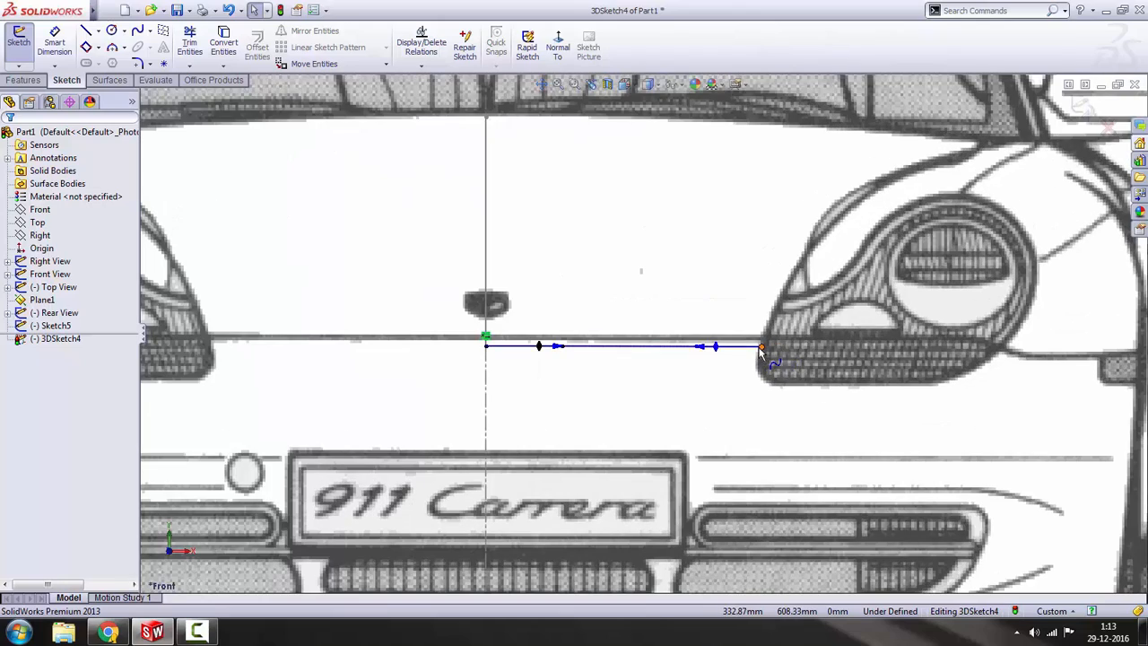
scroll(772, 354, up, 6)
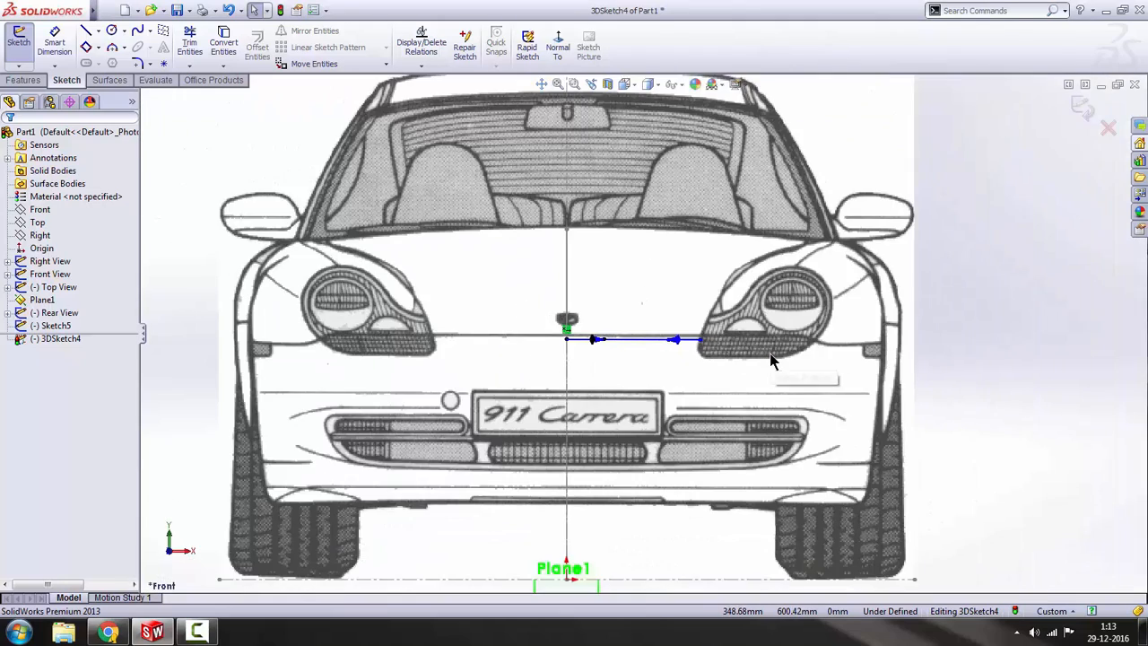
- Shorten the spline's centreline tangent handle to a weighting of about 315 in the top view and finish the 3D sketch
key(space)
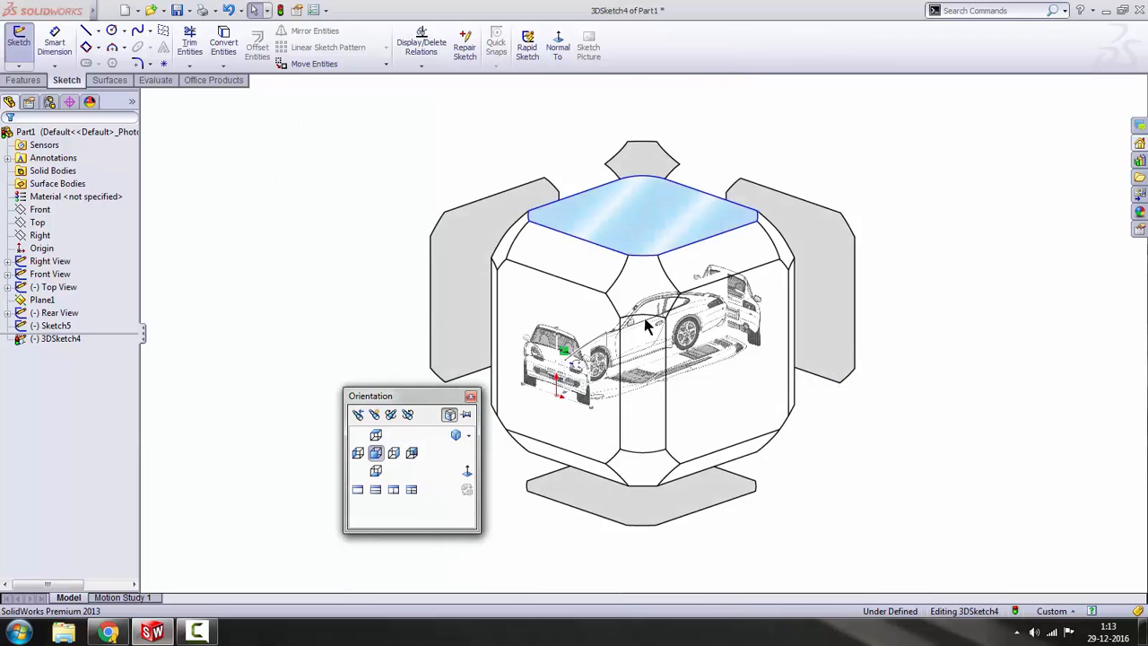
click(626, 247)
scroll(675, 475, down, 6)
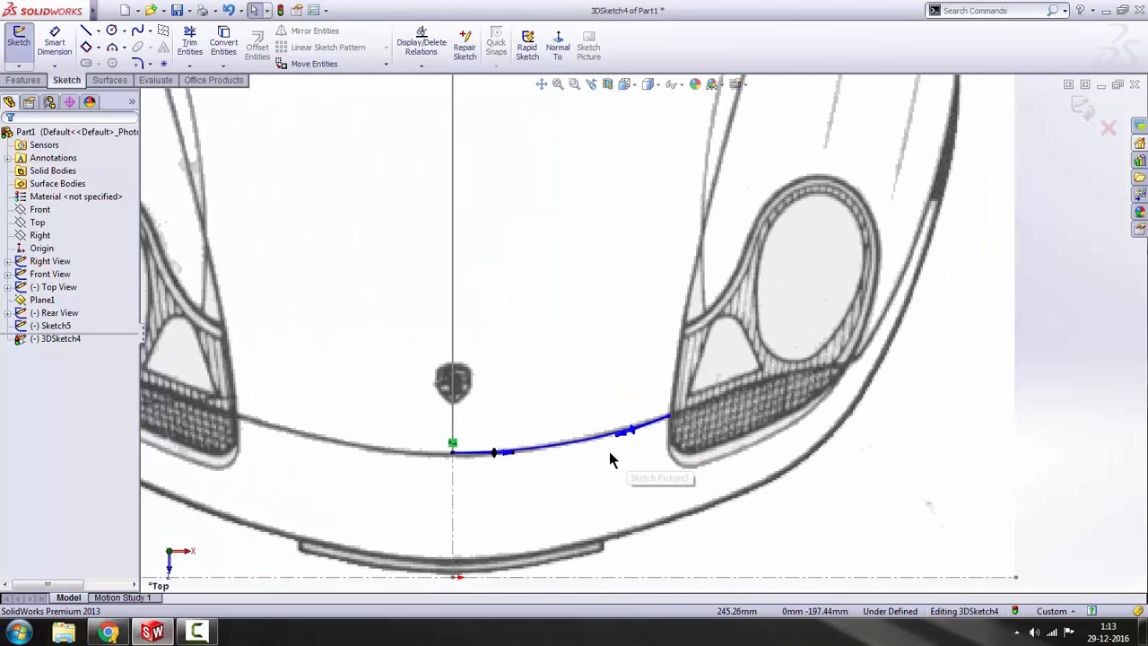
scroll(609, 454, down, 2)
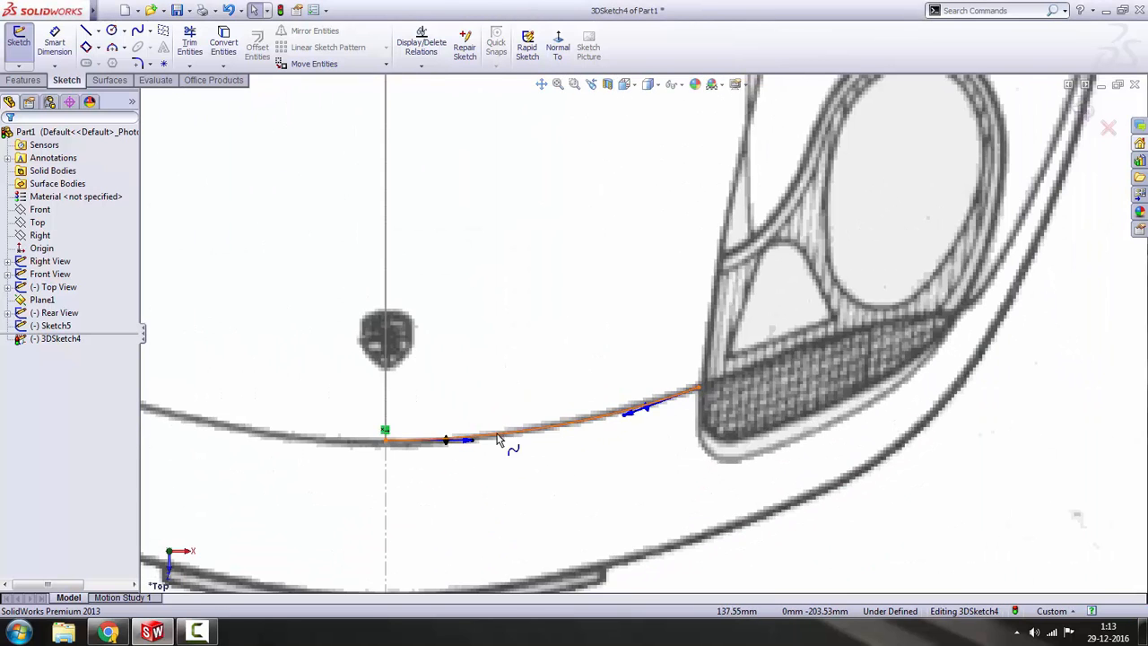
click(471, 444)
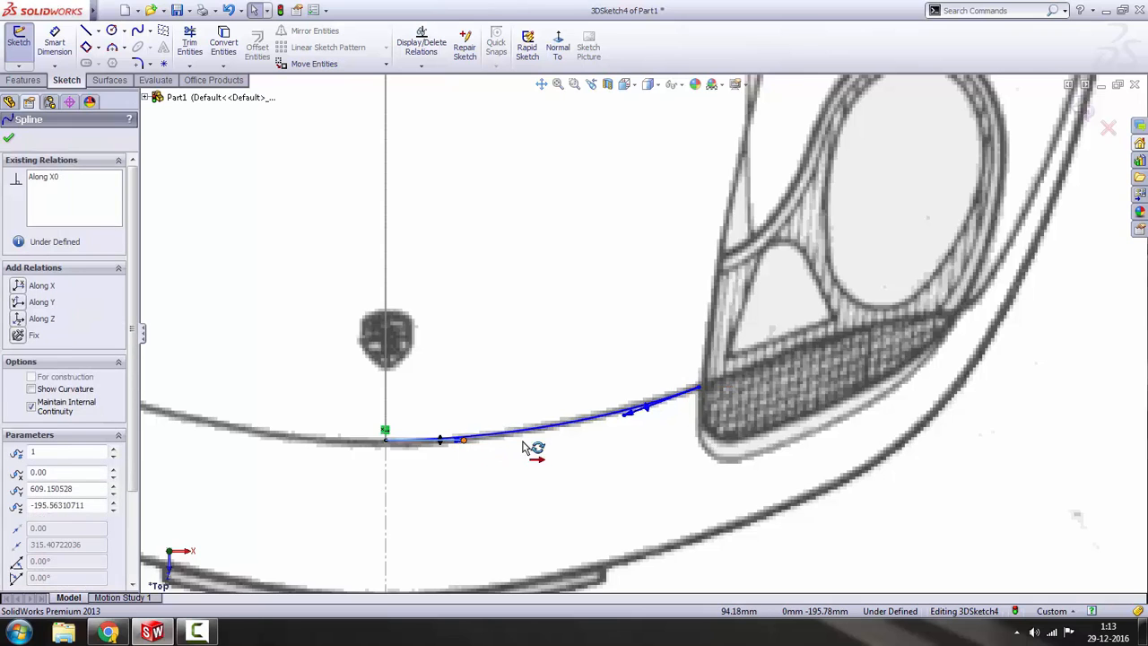
scroll(687, 440, up, 3)
scroll(921, 441, up, 2)
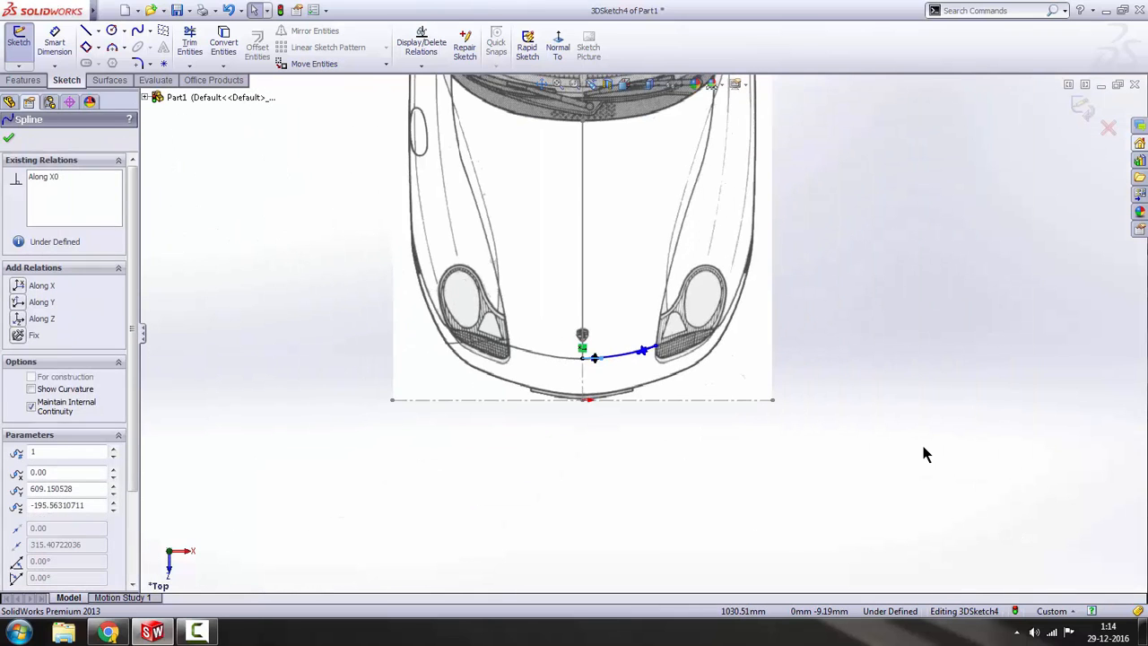
click(921, 441)
scroll(892, 367, up, 2)
click(1082, 107)
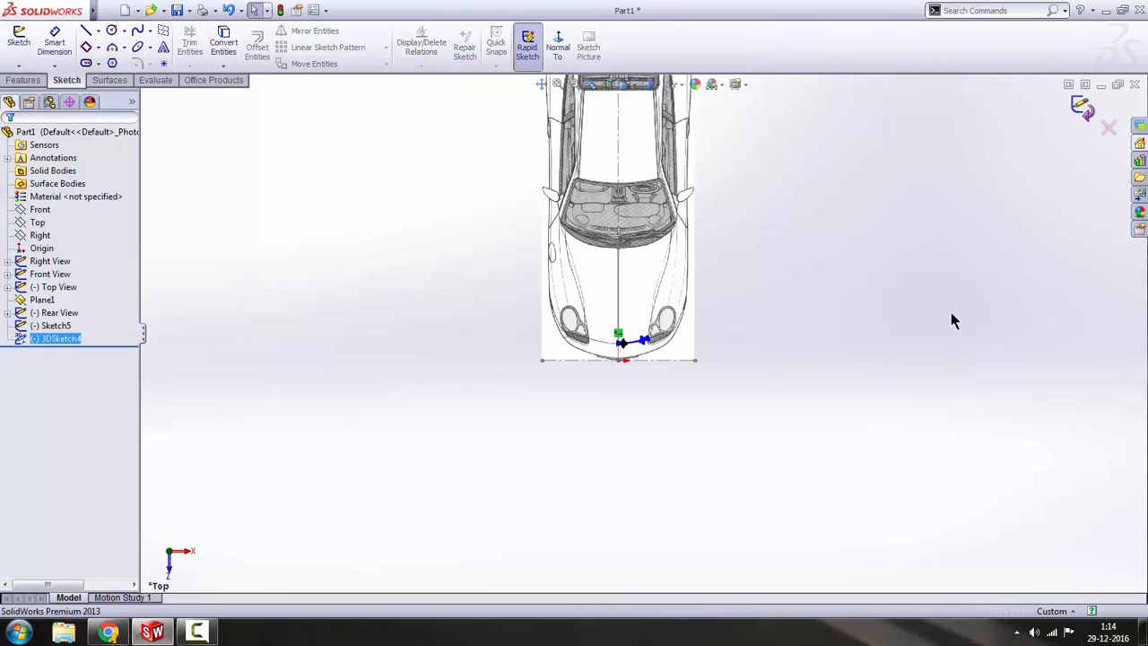
- Sketch a two-point spline in a new 3D sketch across the windshield base, from near the centreline to its corner beside the steering wheel
scroll(628, 261, down, 4)
scroll(632, 296, up, 2)
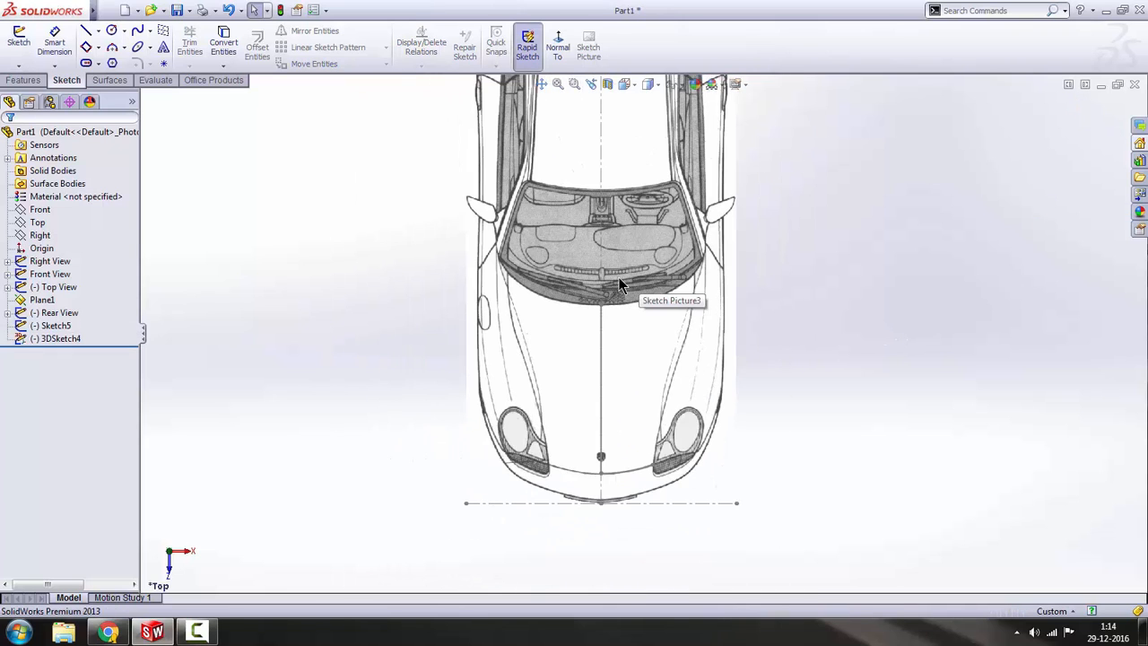
click(18, 66)
click(13, 93)
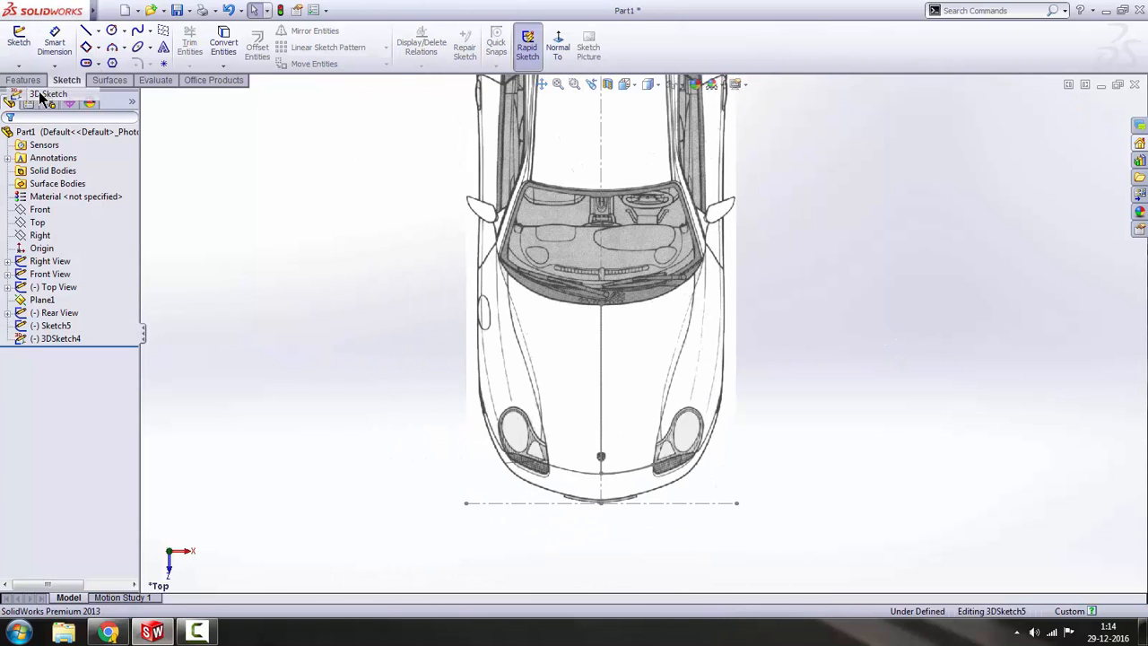
click(150, 38)
scroll(617, 323, down, 3)
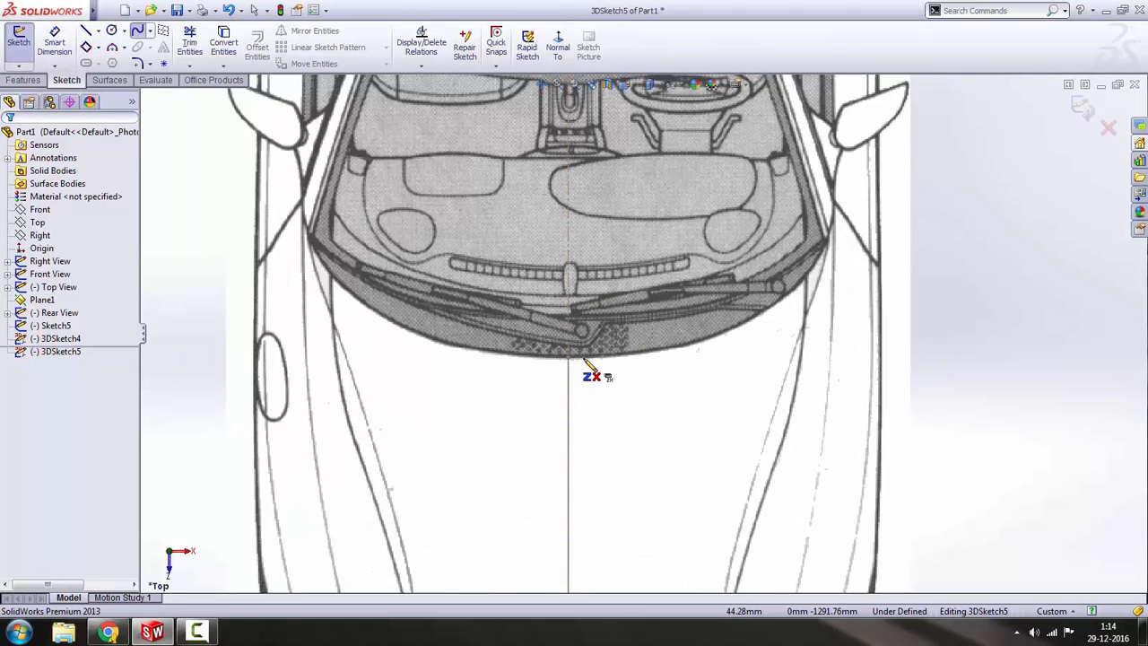
click(578, 356)
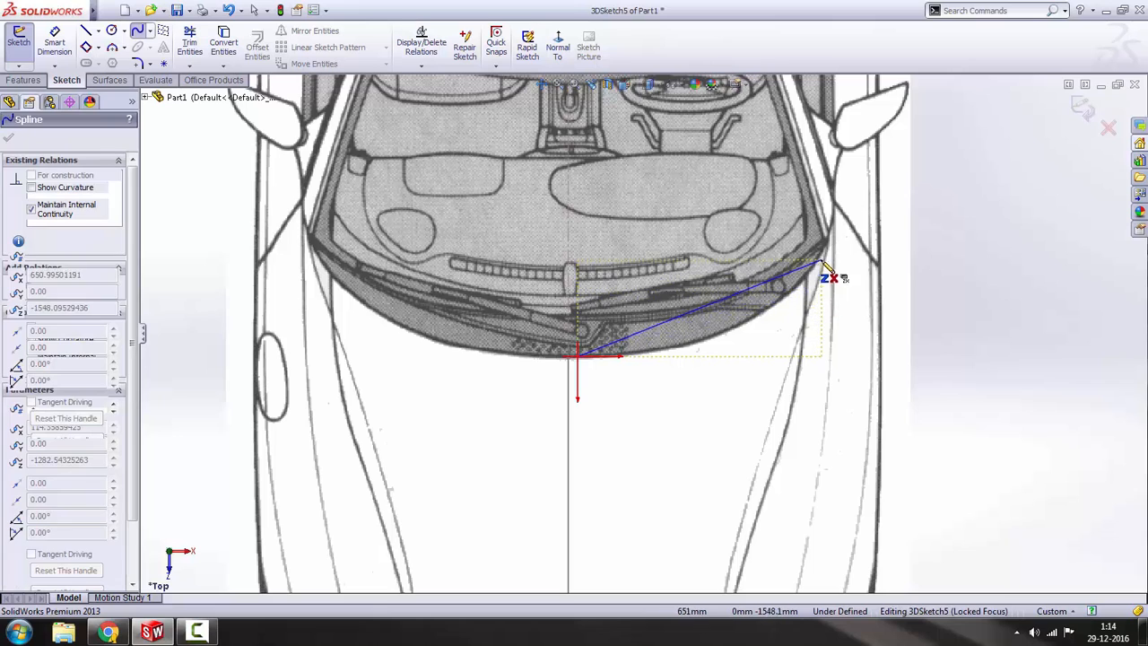
click(805, 291)
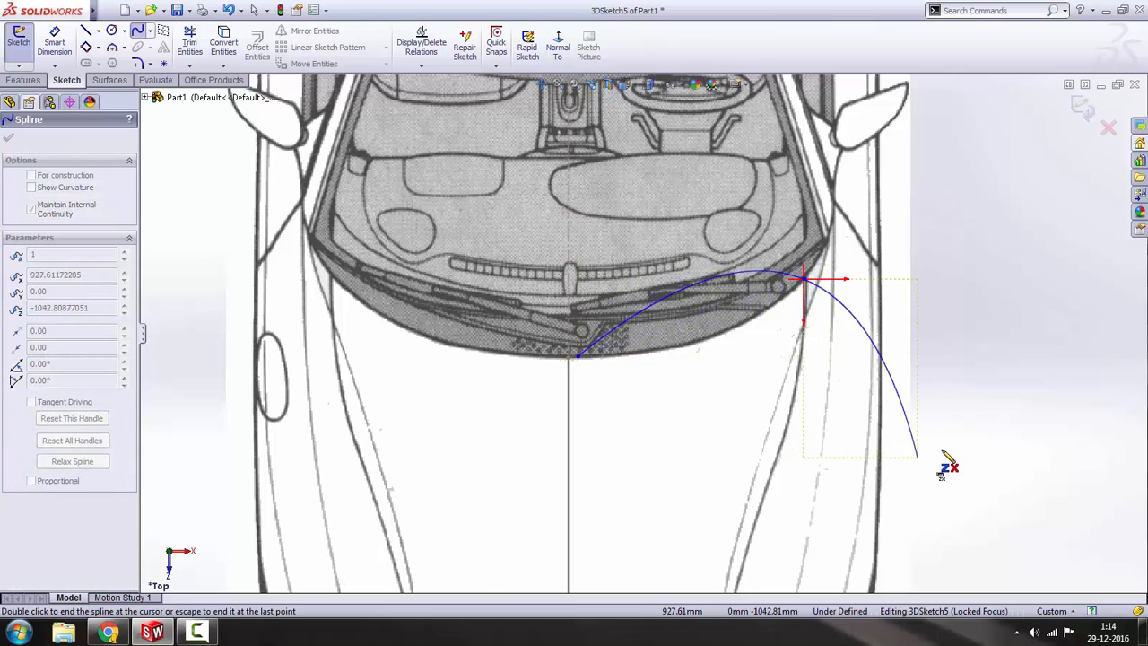
scroll(951, 462, up, 2)
scroll(960, 462, up, 2)
key(Escape)
- Make the new spline's inner endpoint coincident with the windshield-side endpoint of the centreline profile in Sketch5
middle_drag(641, 379, 673, 354)
scroll(672, 355, down, 5)
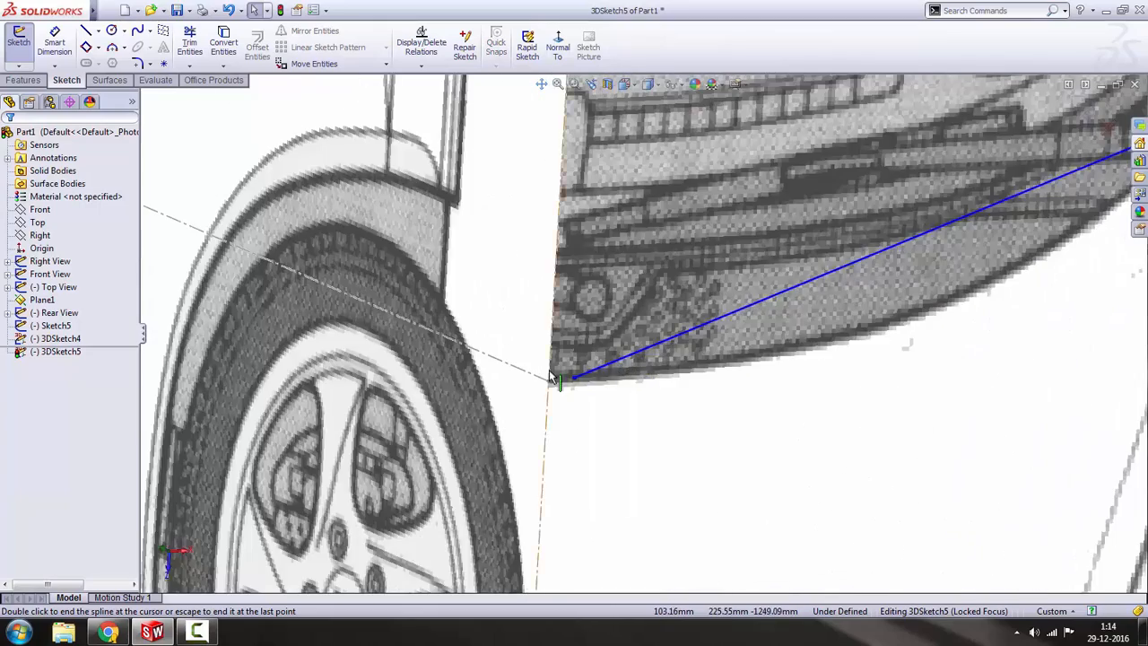
scroll(519, 343, up, 1)
scroll(519, 343, down, 2)
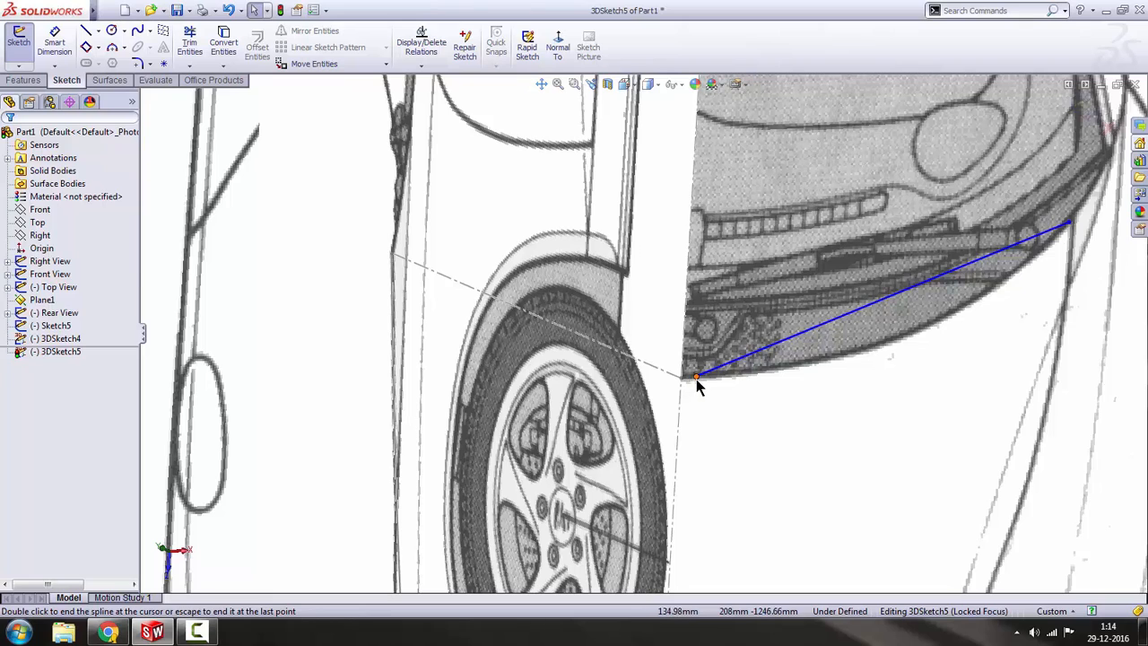
double_click(697, 378)
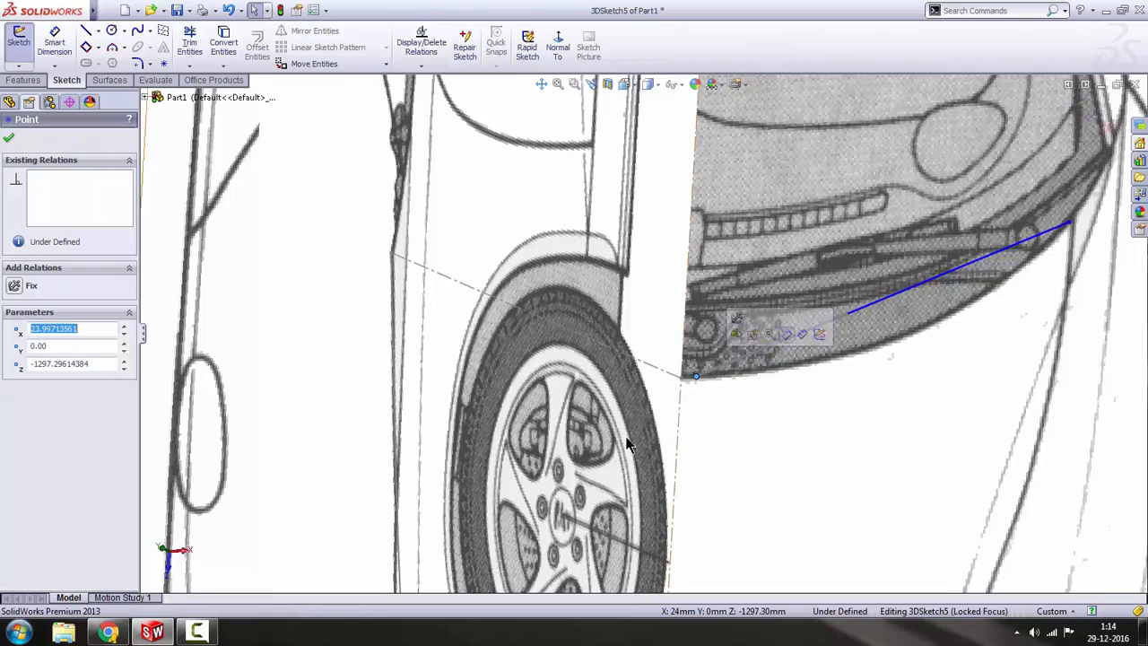
ctrl+click(392, 254)
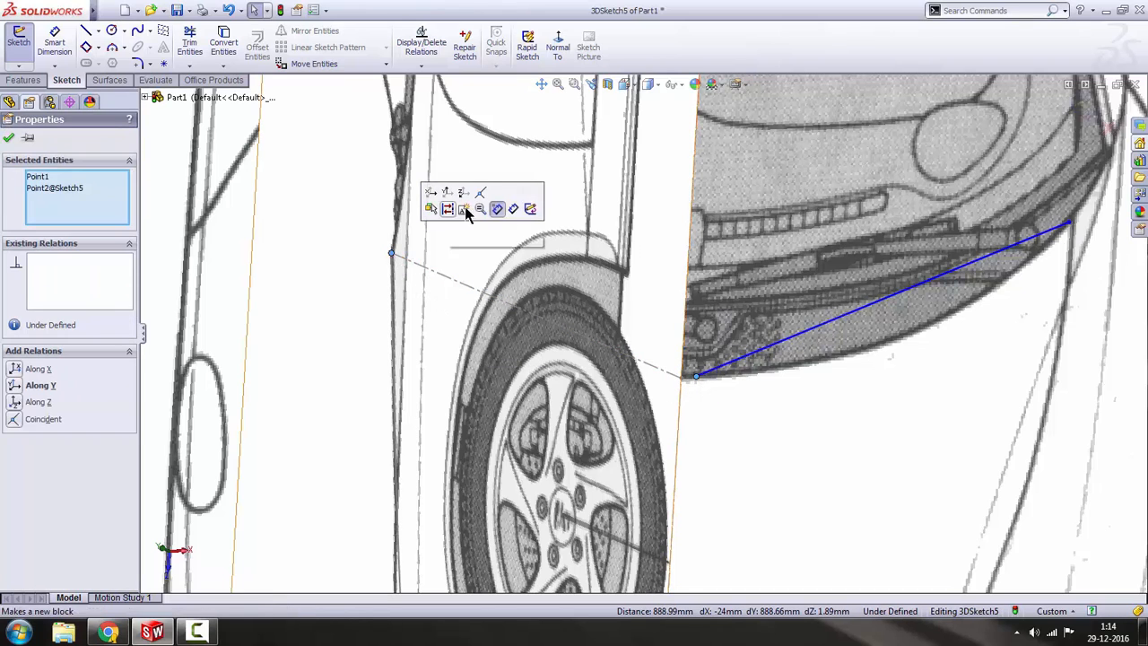
click(482, 201)
scroll(482, 202, up, 5)
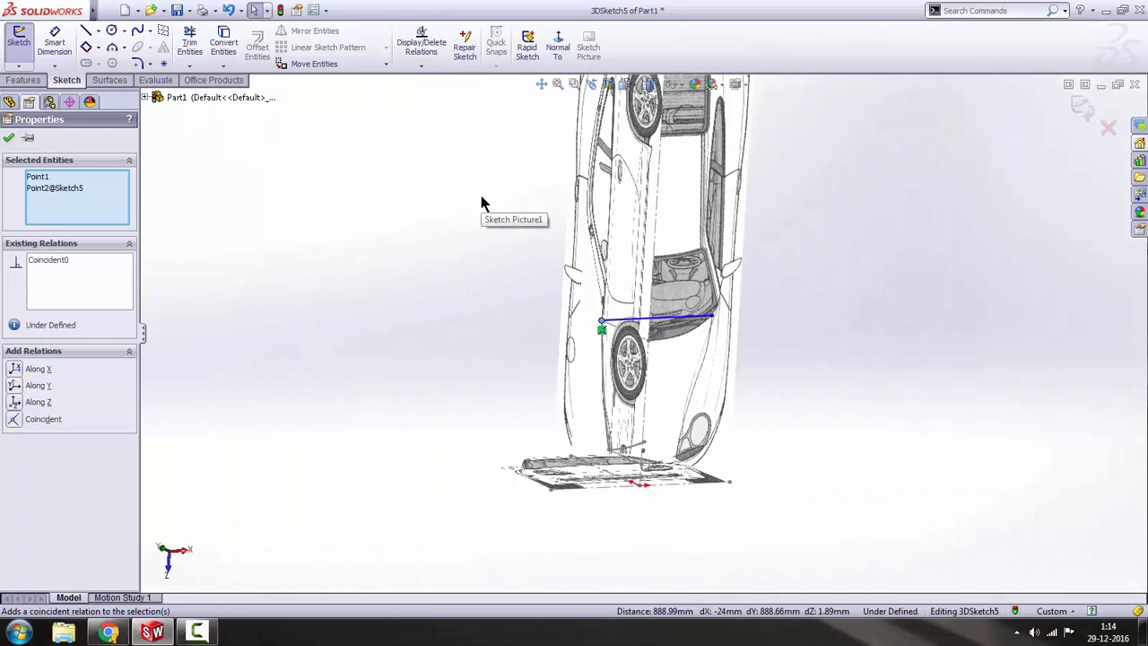
- Raise the spline's free endpoint in the front view to the windshield's lower corner, at about X 621 mm, Y 861 mm
key(space)
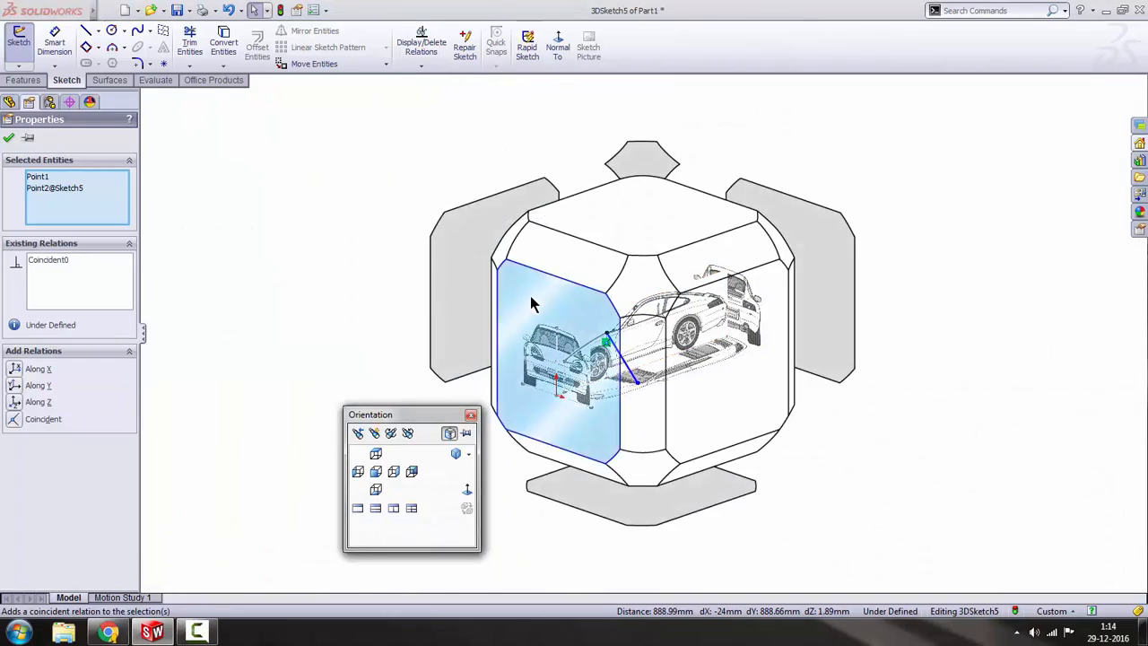
click(532, 302)
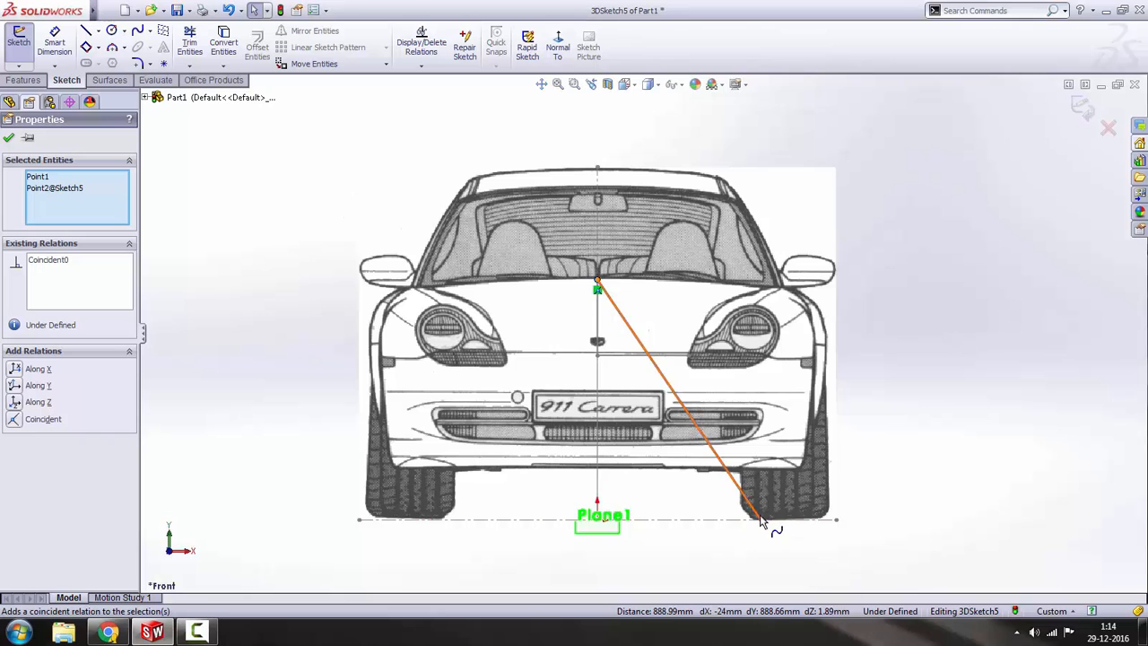
drag(760, 522, 765, 287)
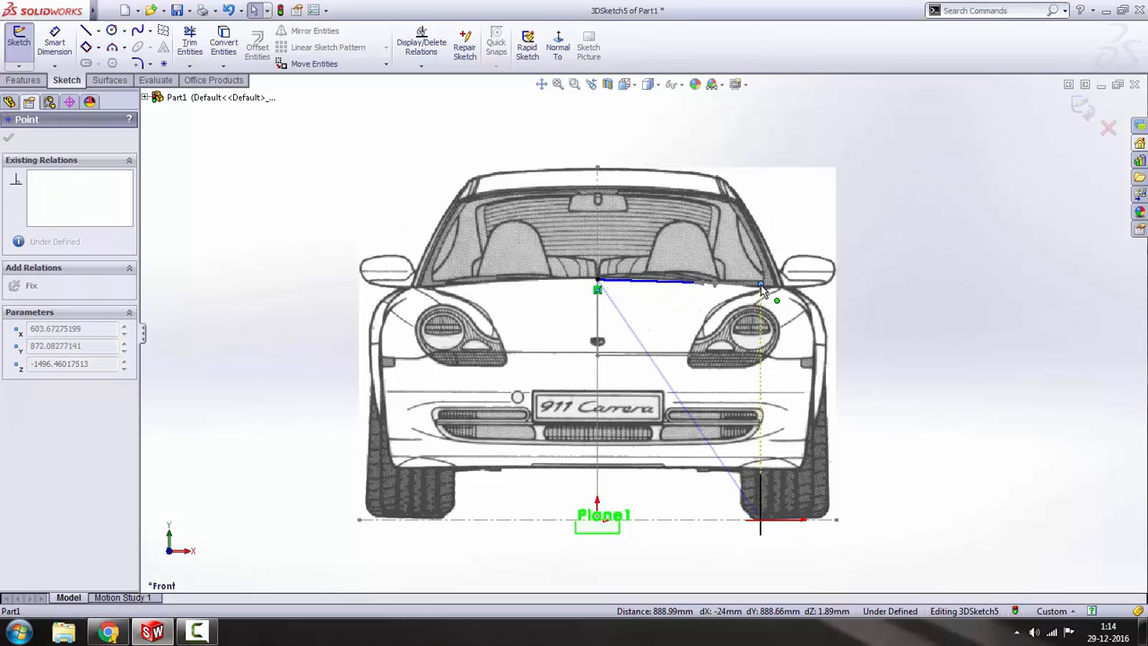
scroll(767, 276, up, 2)
scroll(717, 289, up, 3)
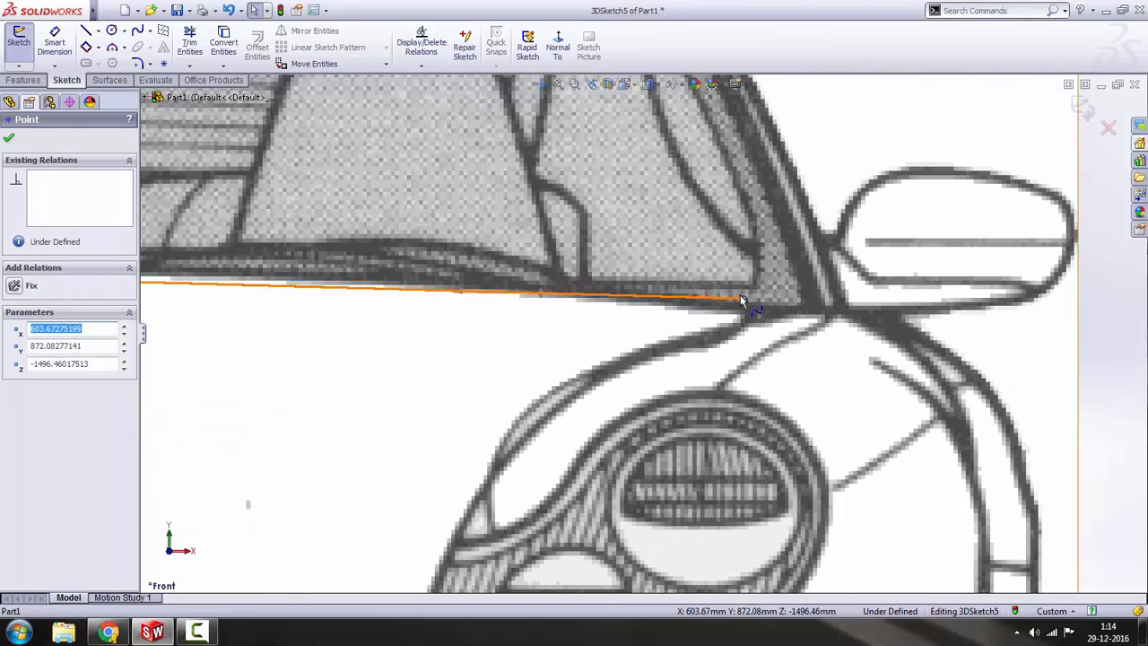
drag(742, 298, 764, 312)
scroll(763, 313, up, 2)
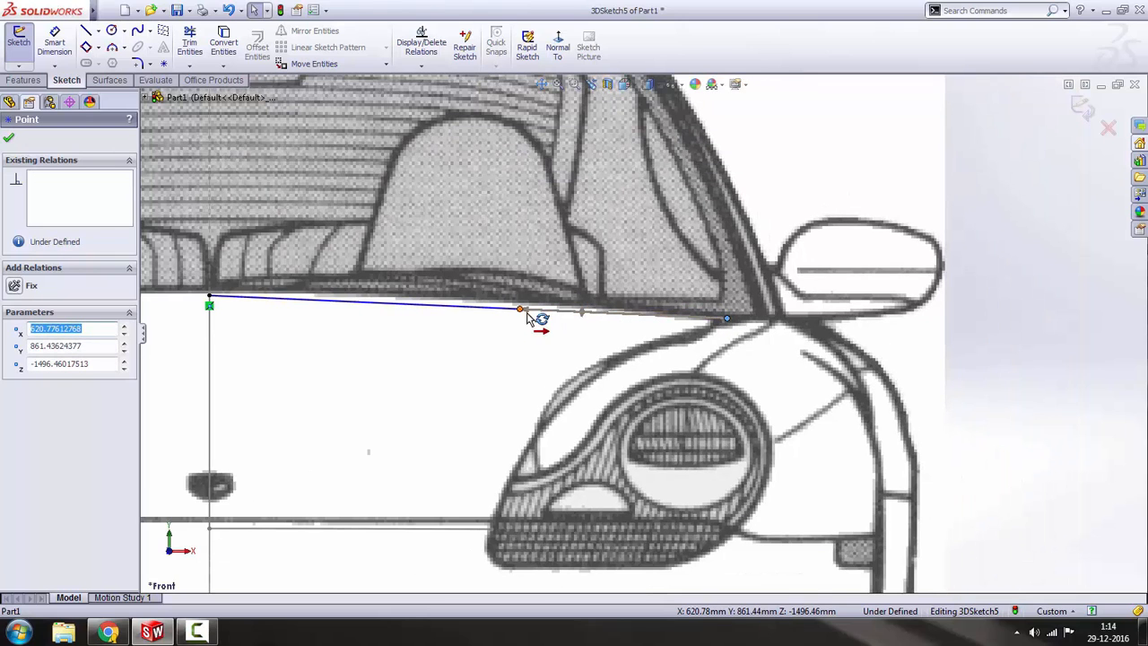
- Bend the spline's outer tangent handle upward along the windshield base in the front view and constrain the centreline tangent handle along X
drag(524, 314, 549, 303)
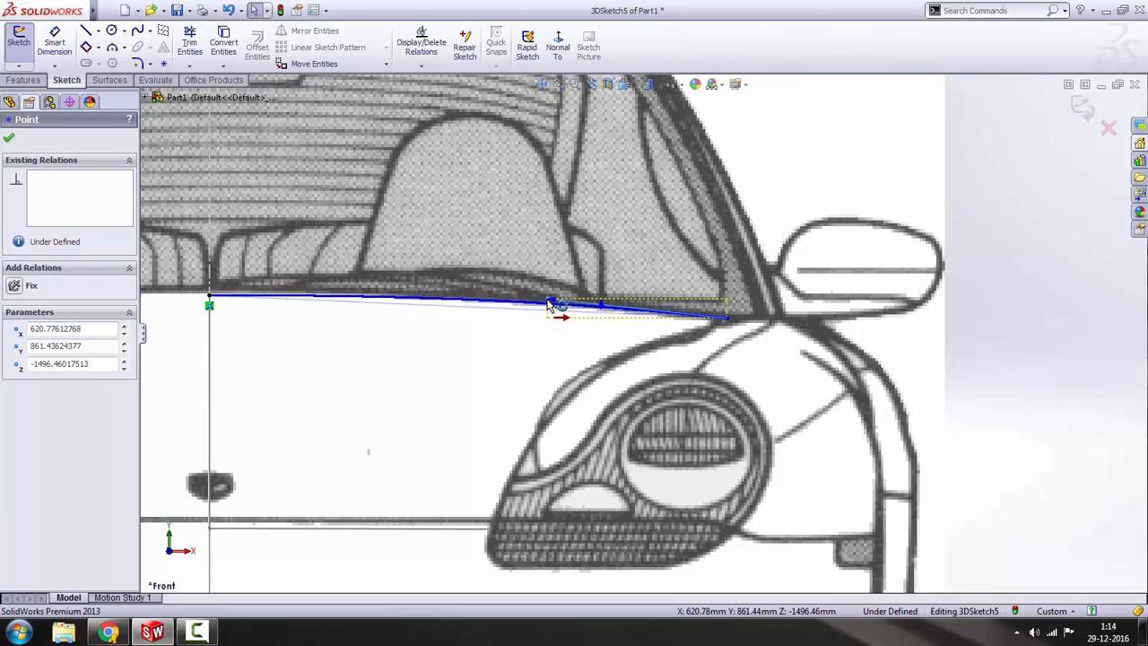
click(332, 297)
scroll(388, 314, up, 2)
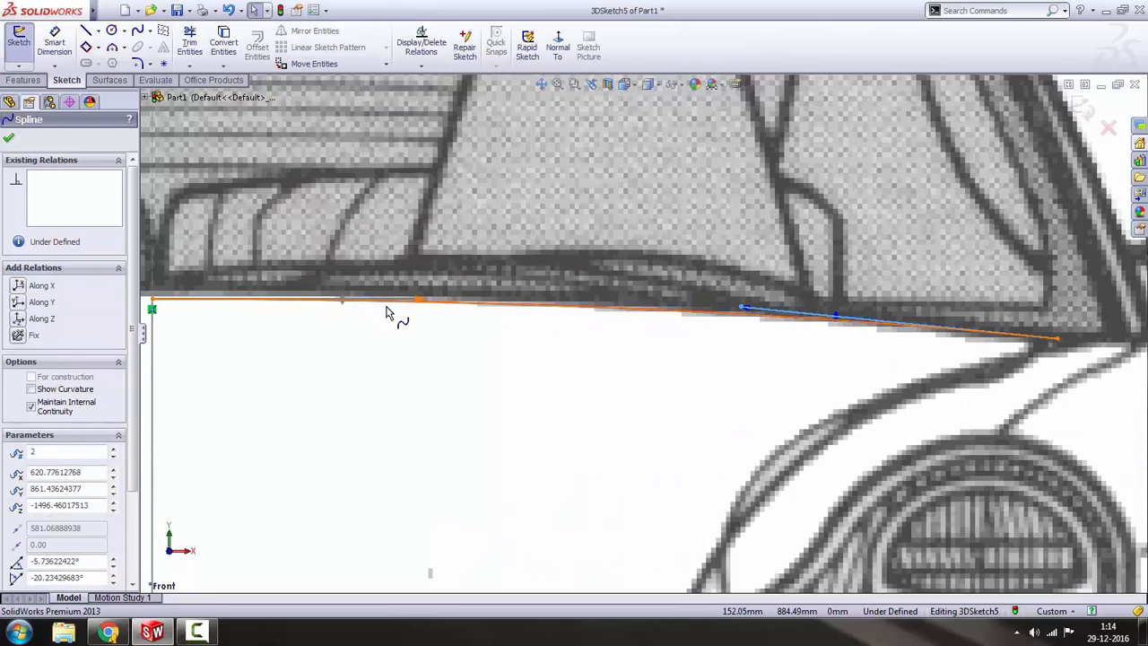
scroll(385, 318, up, 3)
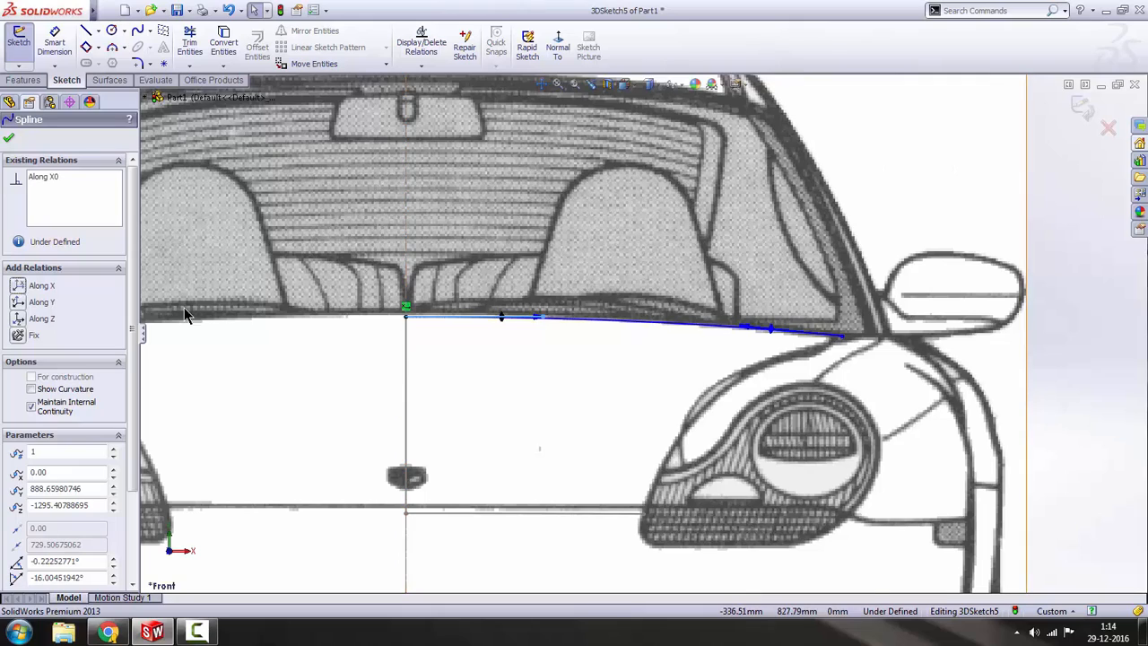
scroll(845, 335, up, 3)
- Shorten the spline's centreline tangent handle to a weighting of about 563 in the front view
click(964, 337)
scroll(570, 334, down, 3)
scroll(679, 359, down, 3)
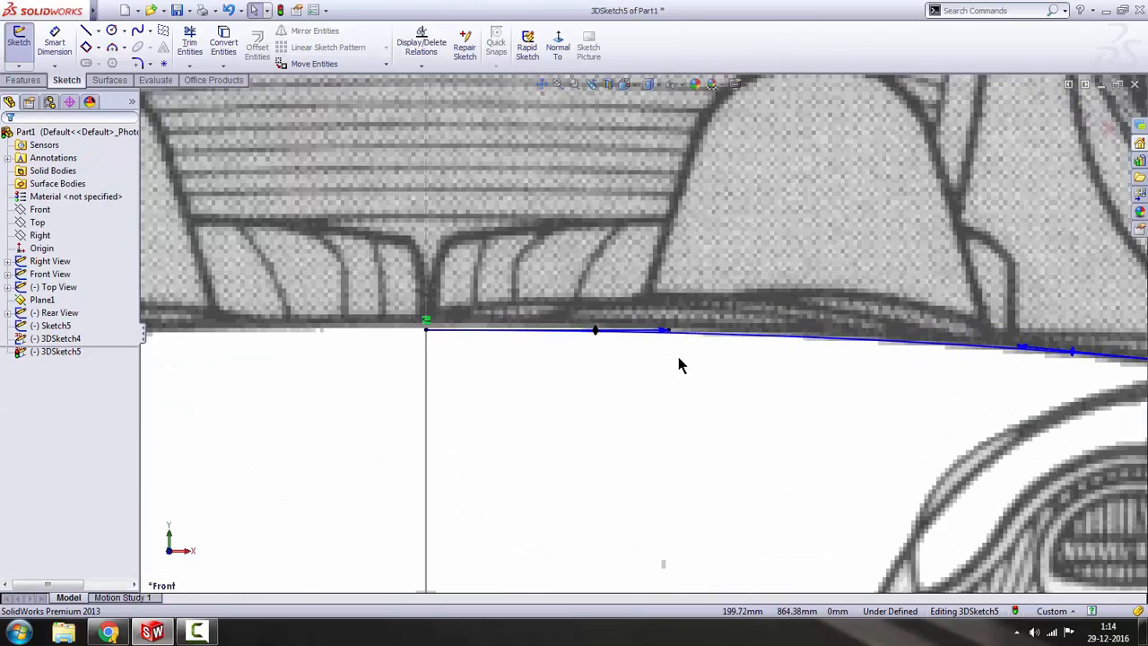
drag(671, 337, 644, 336)
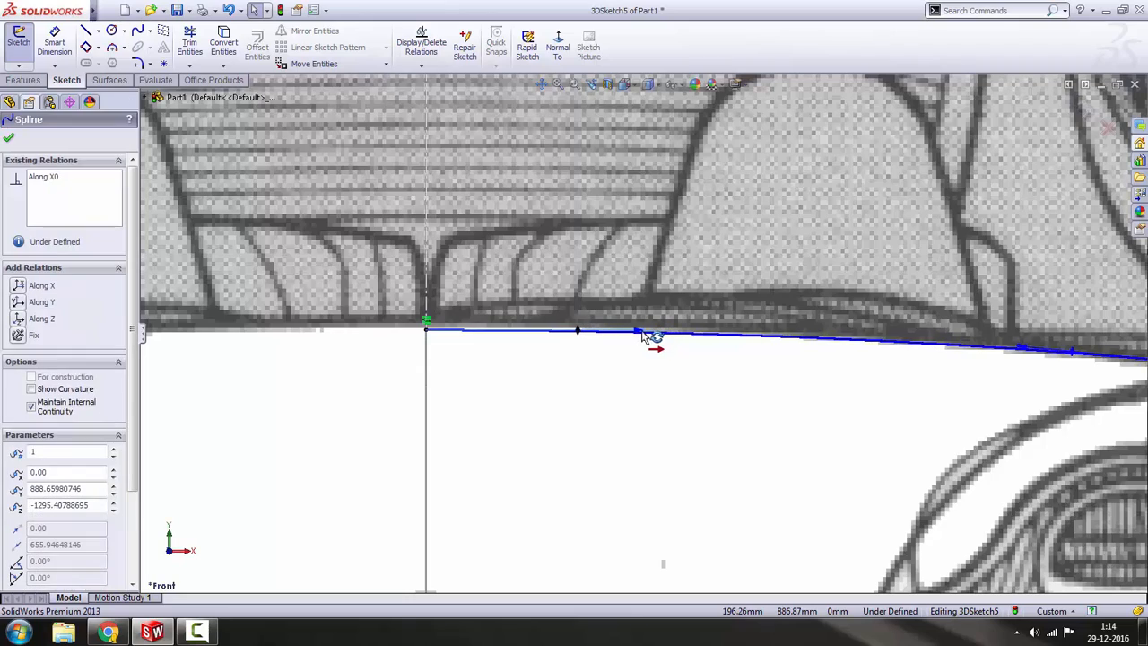
scroll(659, 333, up, 3)
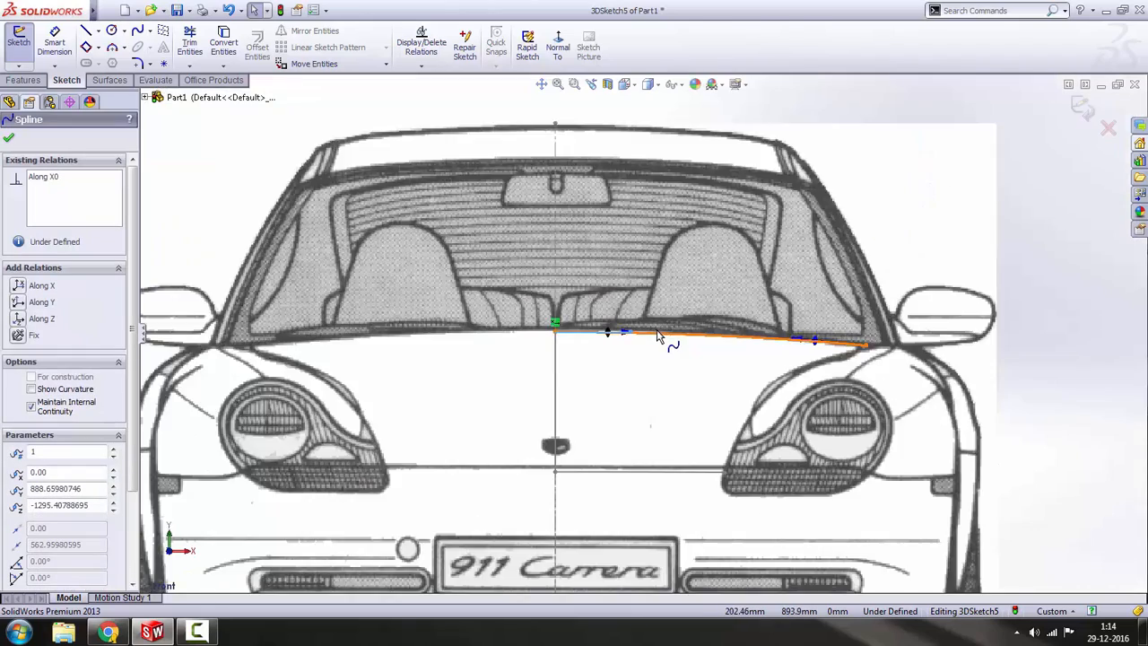
click(1026, 404)
- Bend the outer tangent handle toward the windshield's curved base edge in the top view and lengthen the centreline handle to a weighting of about 592
key(space)
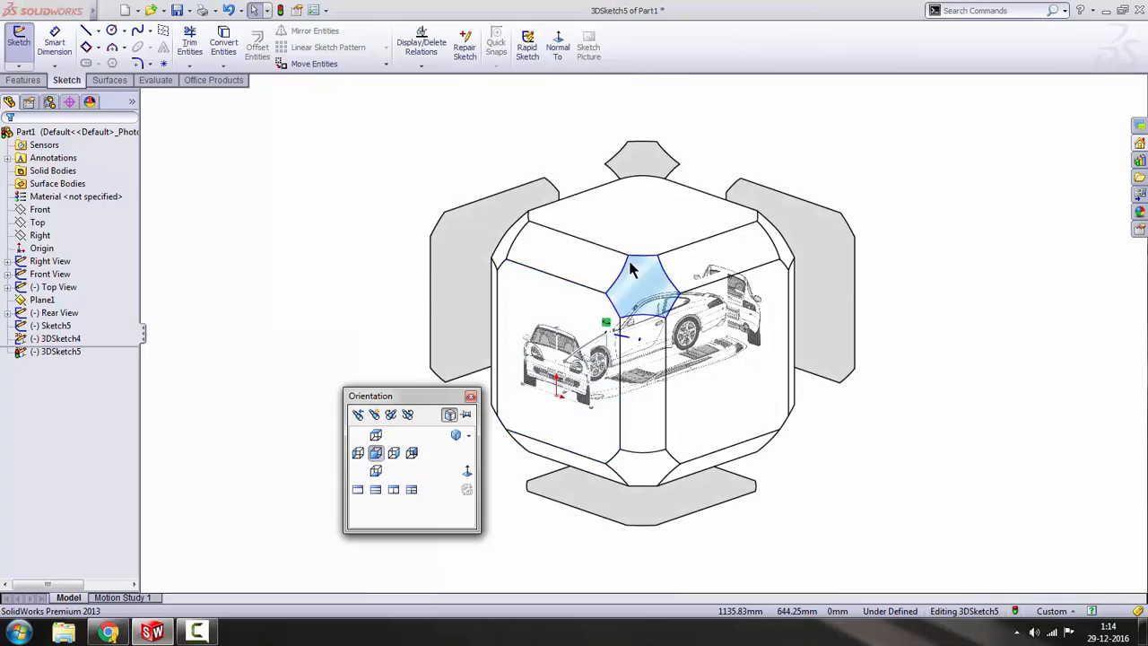
click(641, 235)
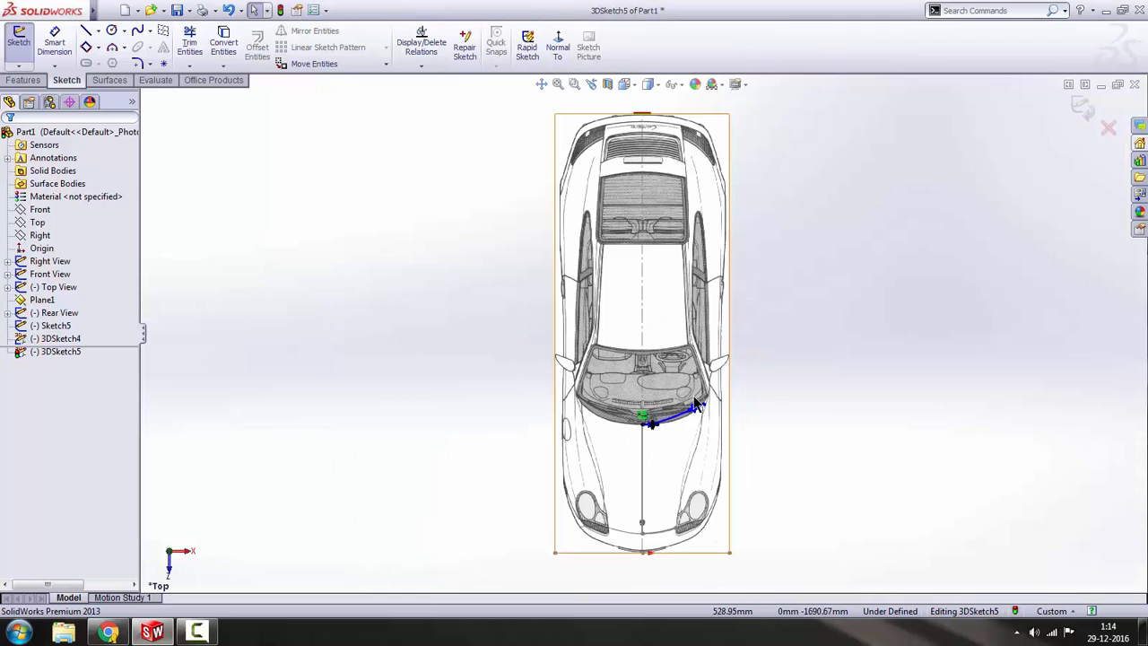
scroll(676, 432, down, 3)
scroll(676, 432, down, 5)
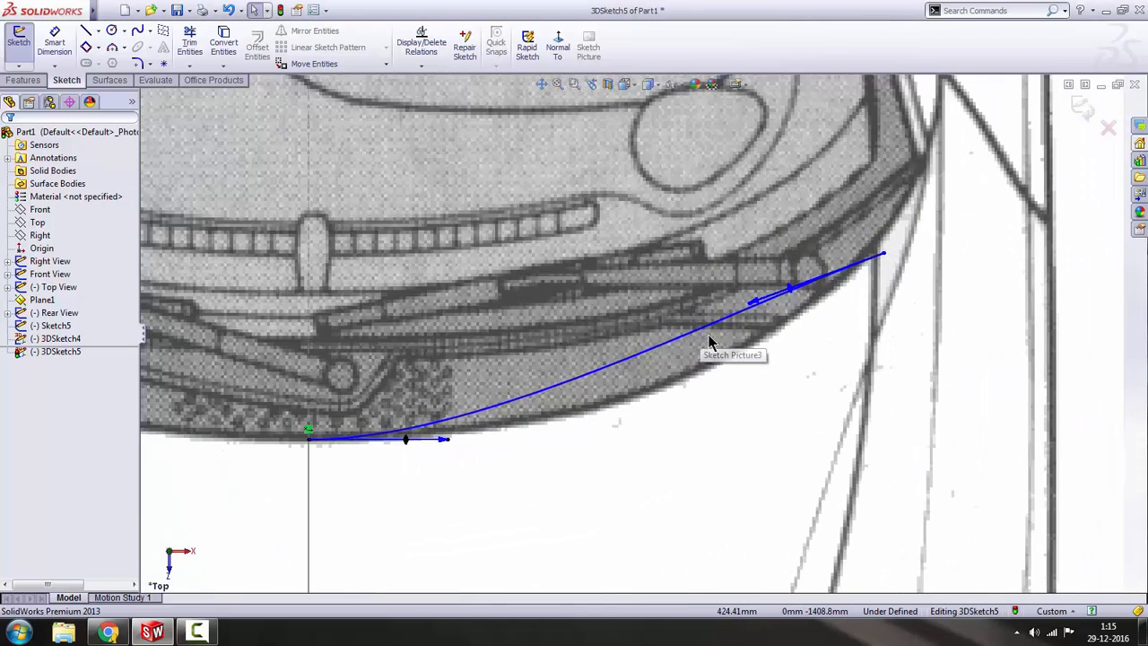
drag(753, 311, 779, 354)
click(450, 445)
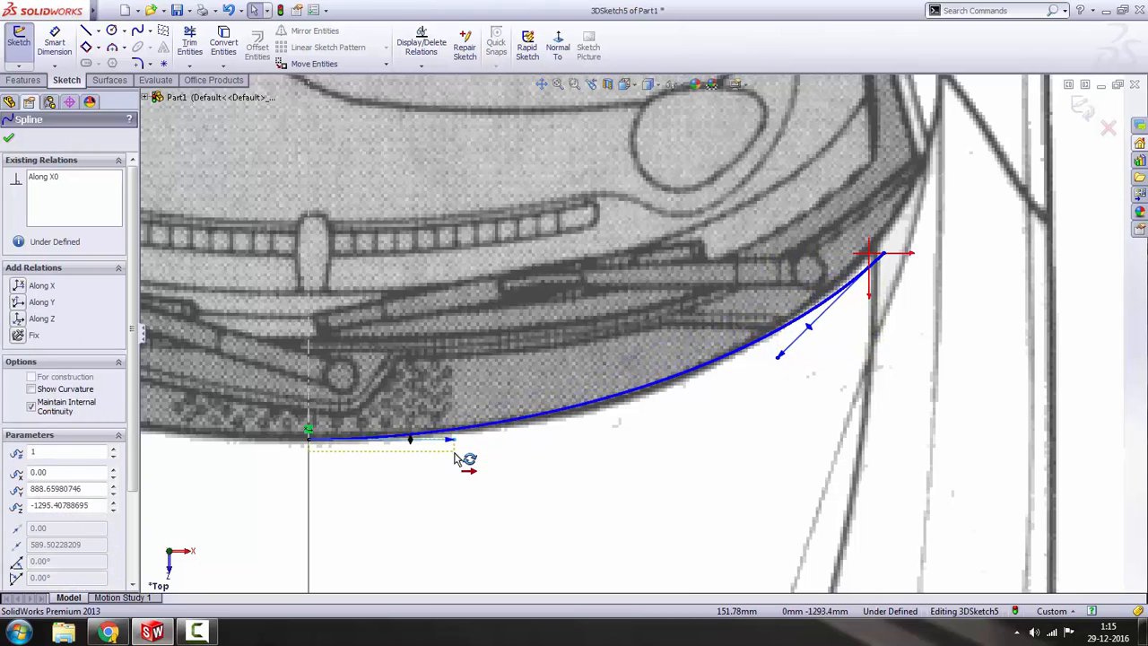
- Move the spline's outer endpoint onto the windshield's base edge in the top view, at about X 608 mm, Z -1501 mm
scroll(926, 268, down, 2)
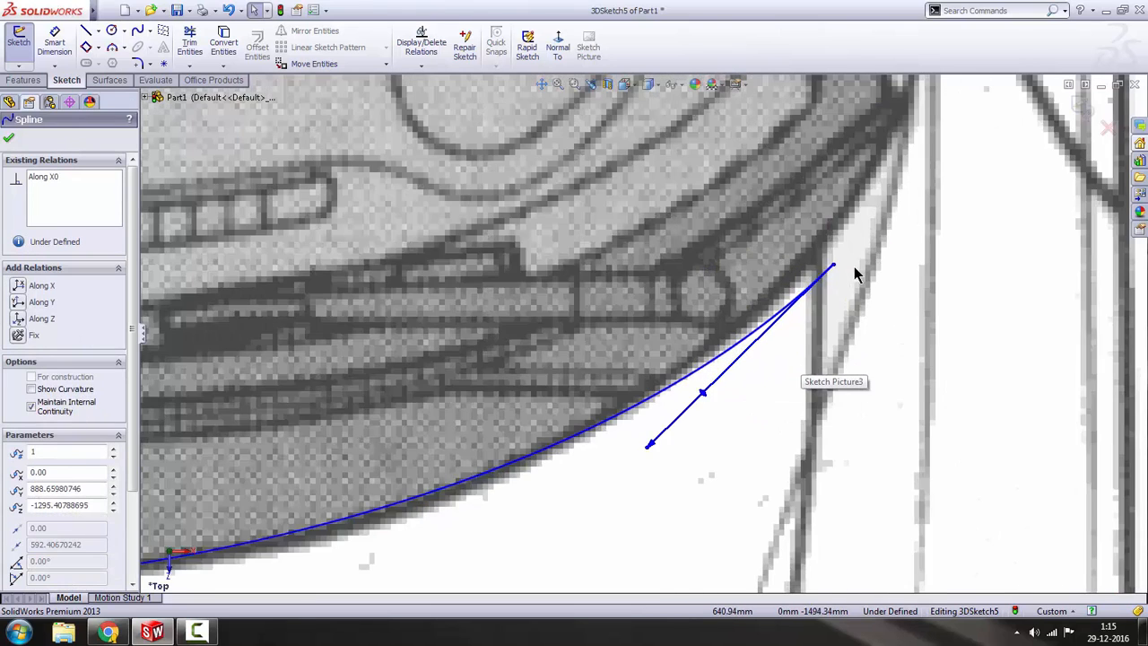
click(808, 257)
drag(808, 257, 739, 318)
scroll(627, 401, up, 2)
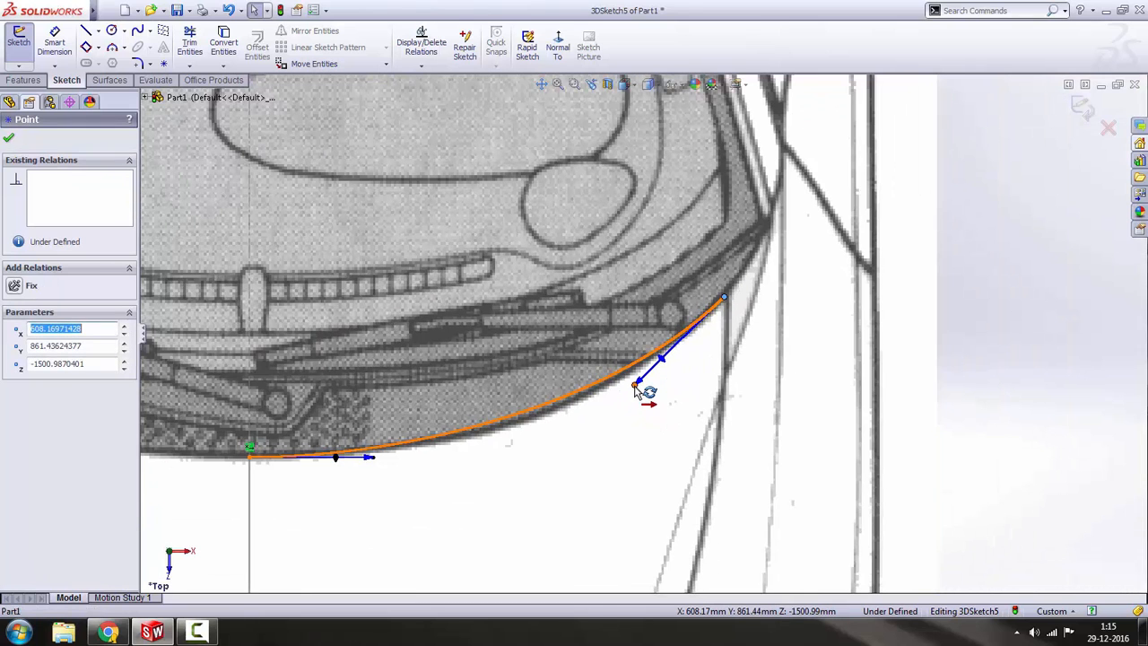
- Fit the curve to the windshield base in the top view with tangent weightings of about 785 at the outer end and 478 at the centreline
drag(635, 386, 640, 402)
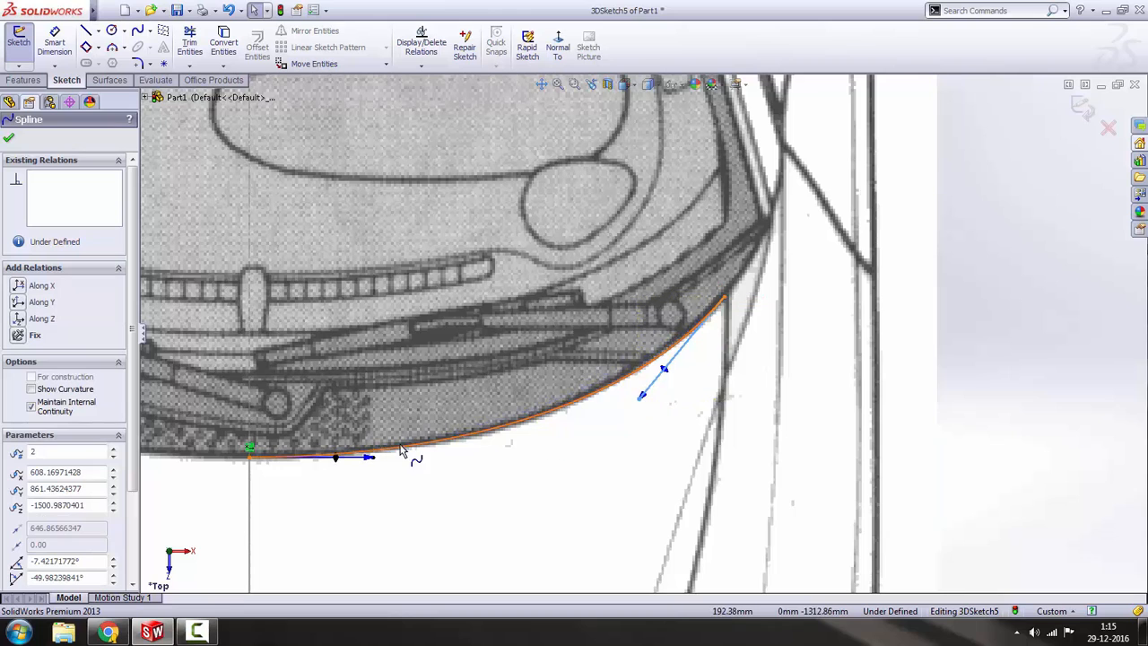
scroll(394, 463, down, 1)
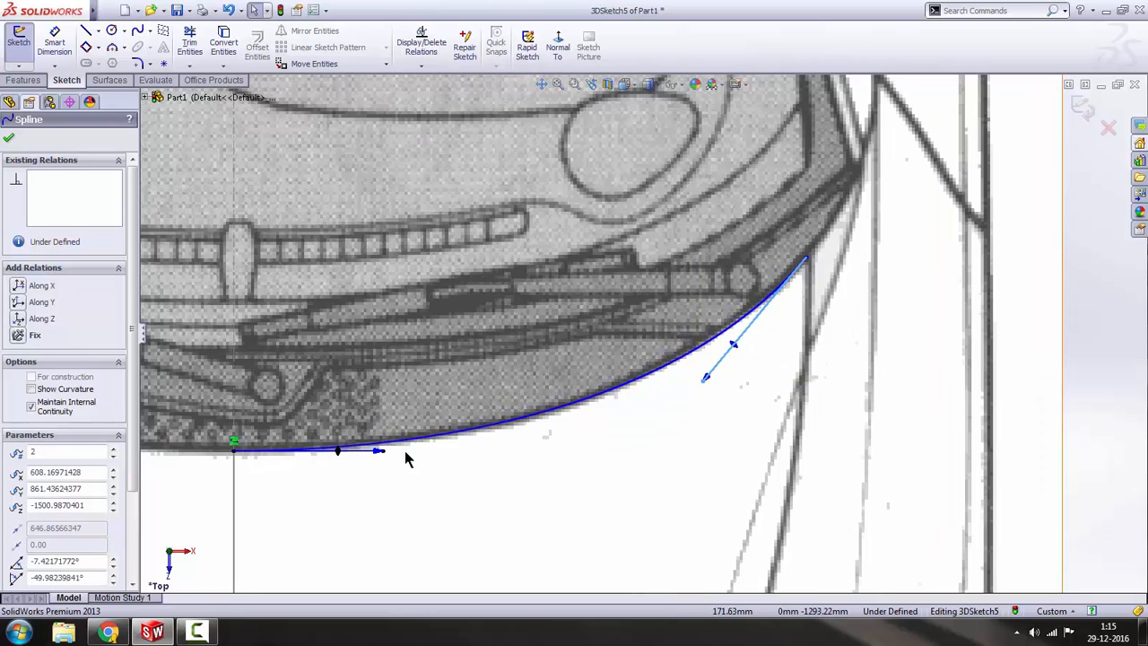
drag(705, 383, 671, 404)
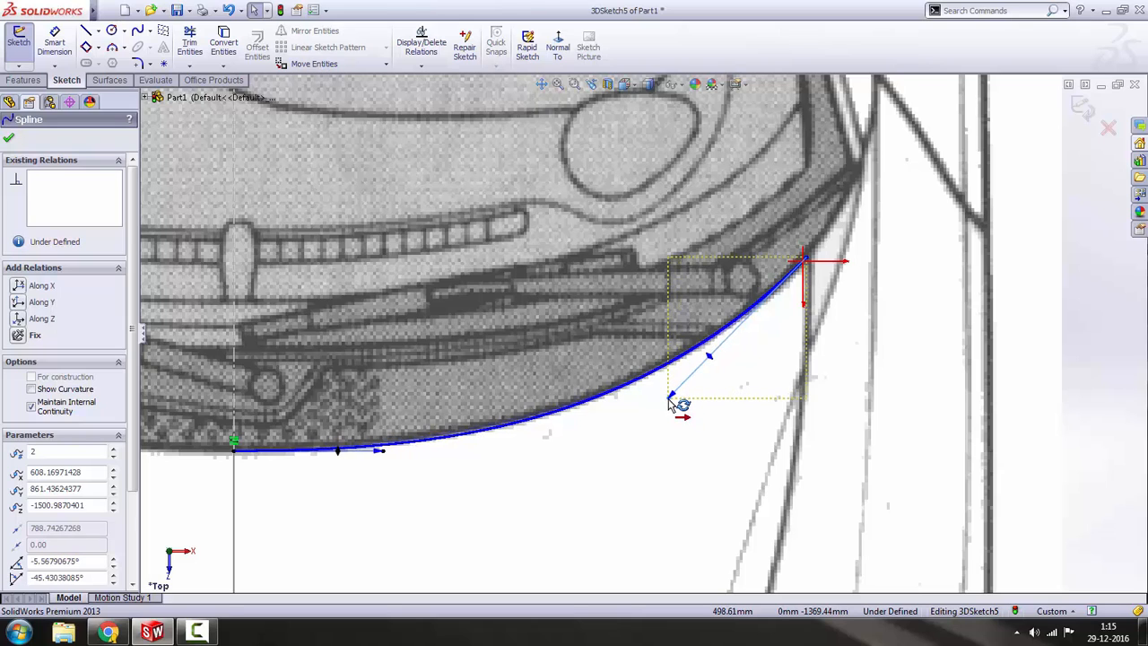
drag(671, 404, 671, 403)
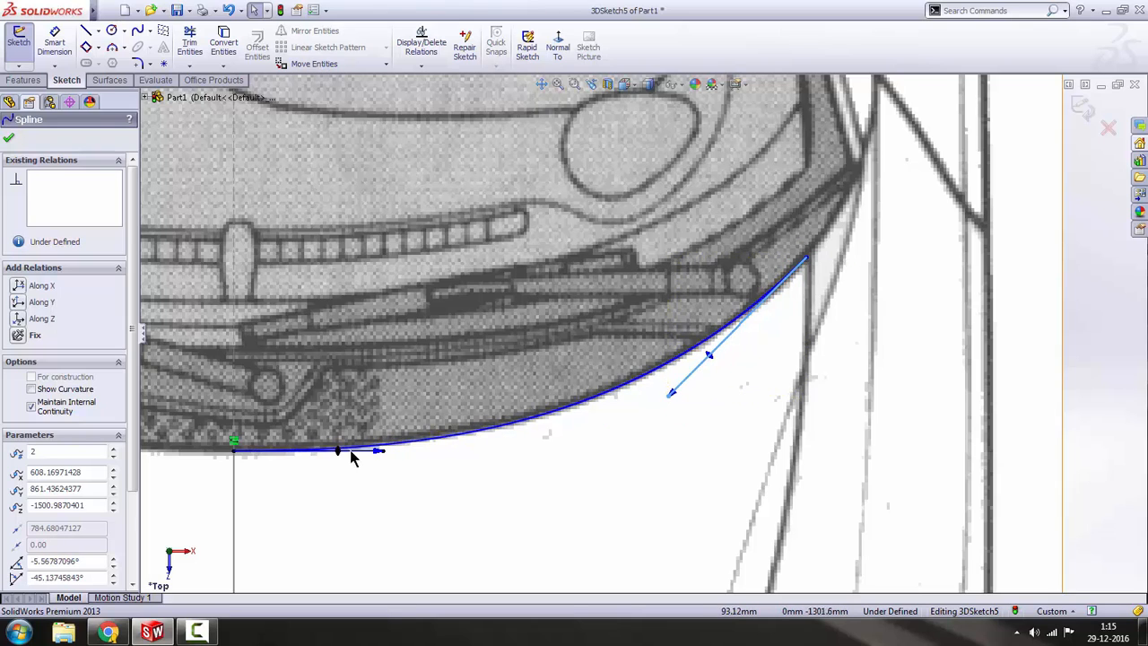
drag(382, 453, 357, 452)
scroll(481, 455, up, 3)
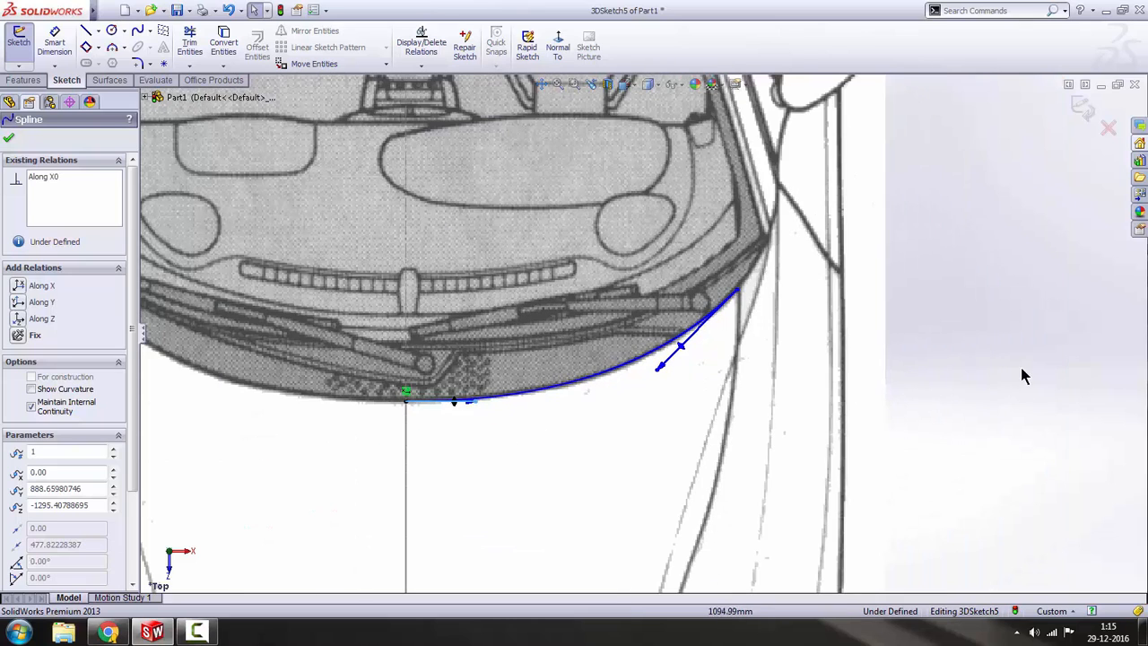
- Check the windshield-base spline against the blueprint pictures in the right, top and front views
click(1023, 376)
scroll(671, 331, up, 7)
scroll(669, 381, up, 3)
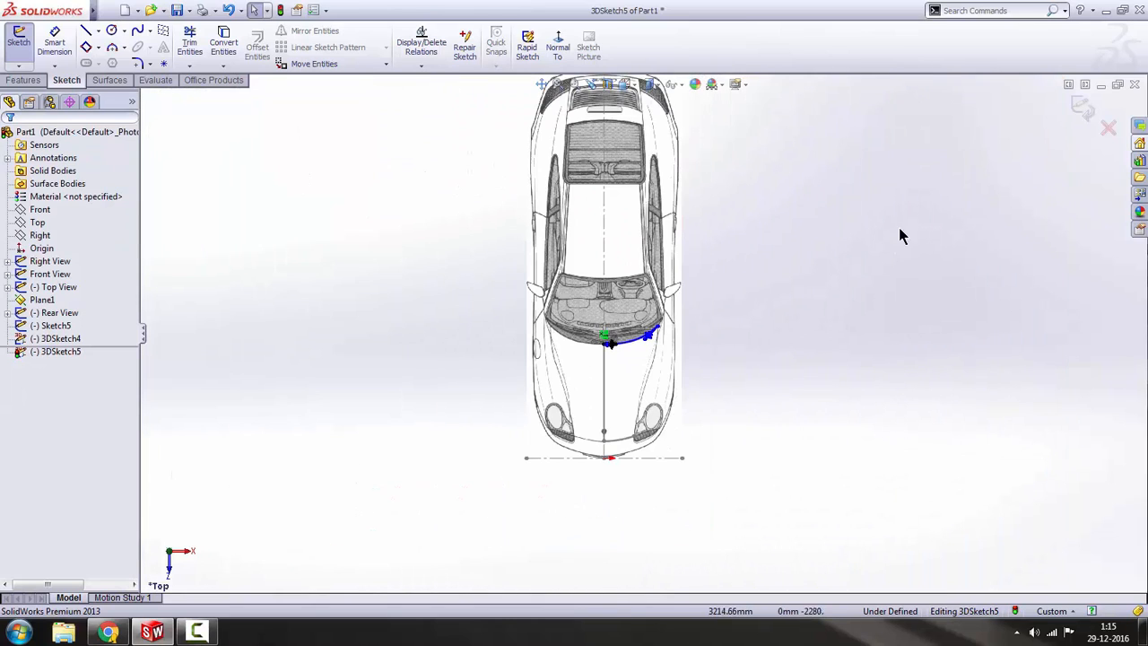
scroll(681, 374, down, 4)
scroll(760, 320, up, 3)
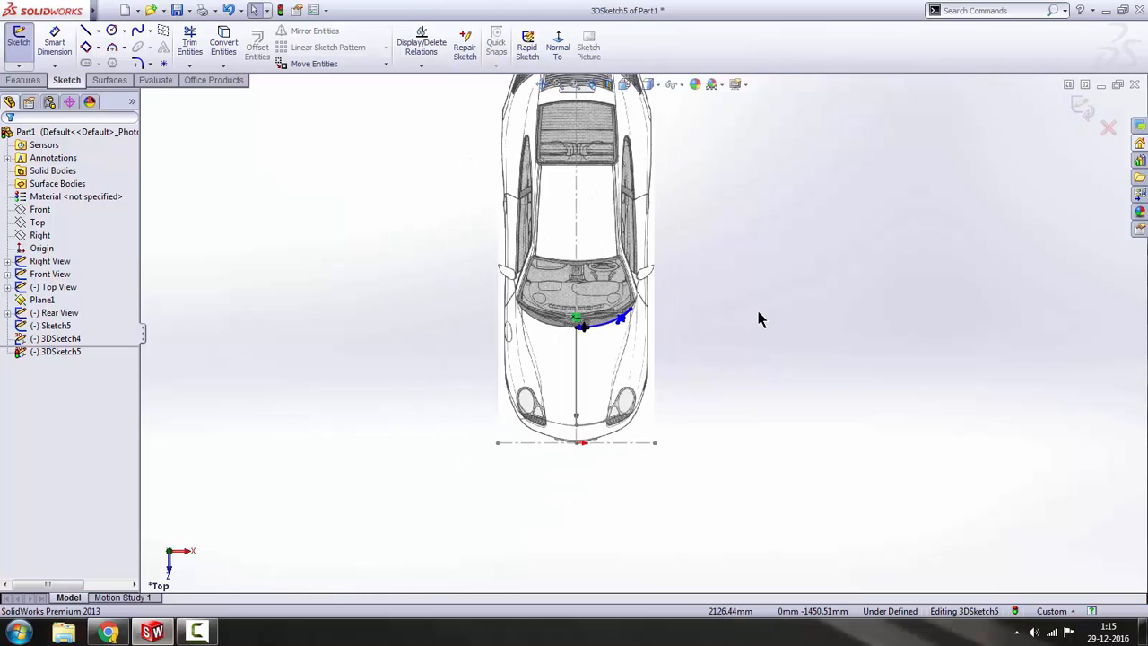
key(space)
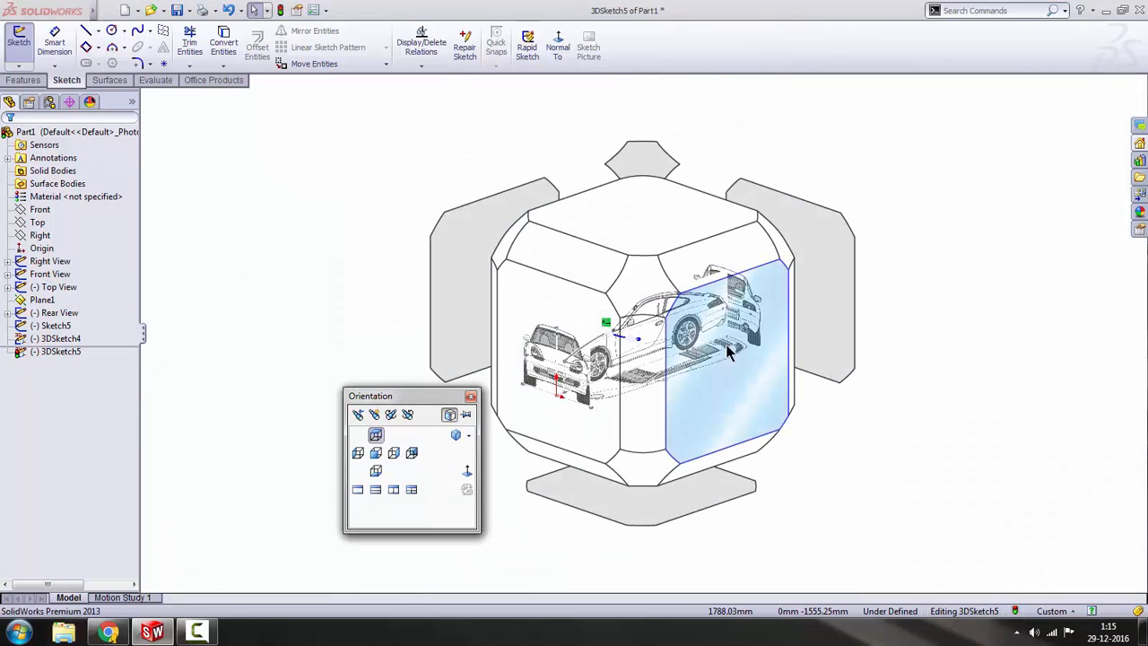
click(720, 345)
scroll(573, 308, down, 4)
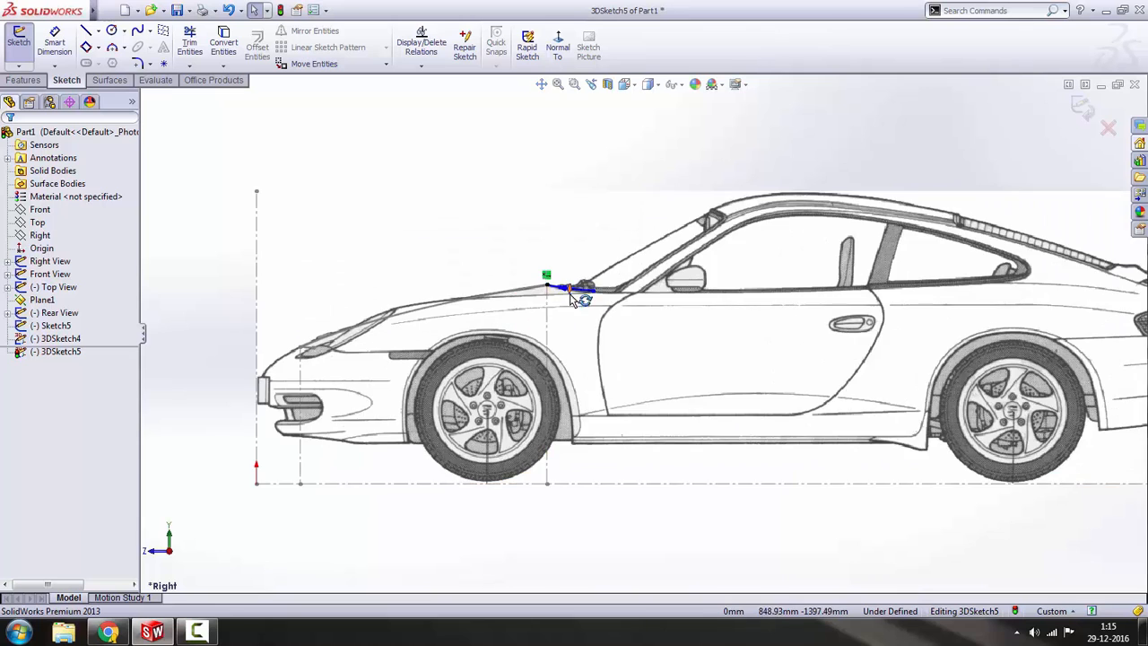
scroll(549, 336, up, 2)
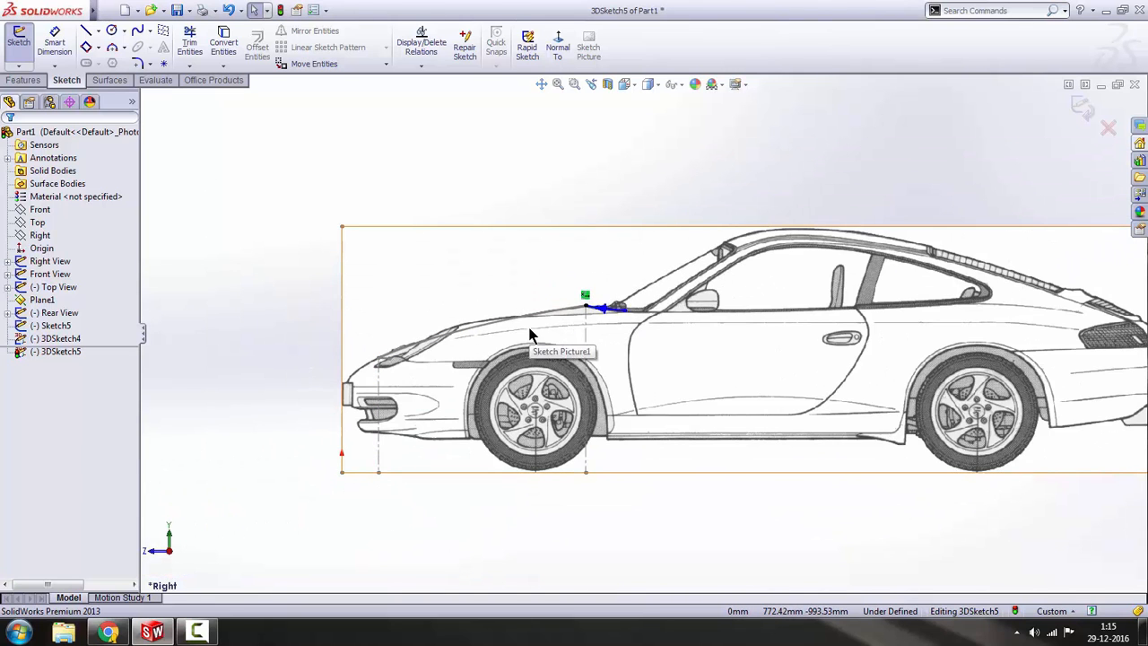
key(space)
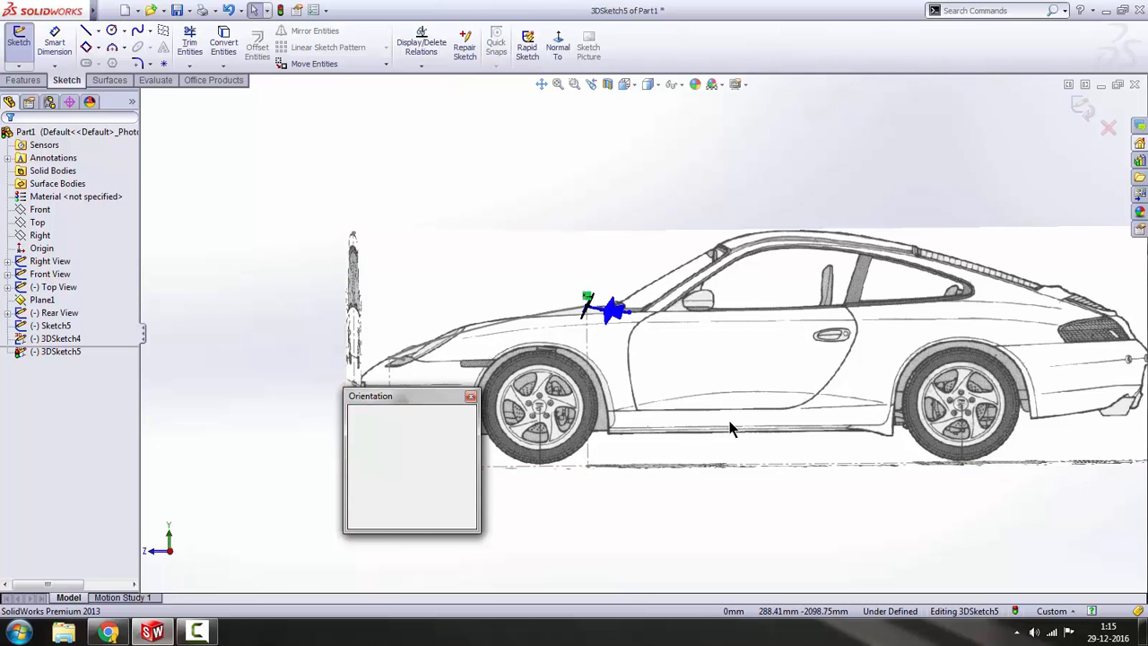
click(641, 253)
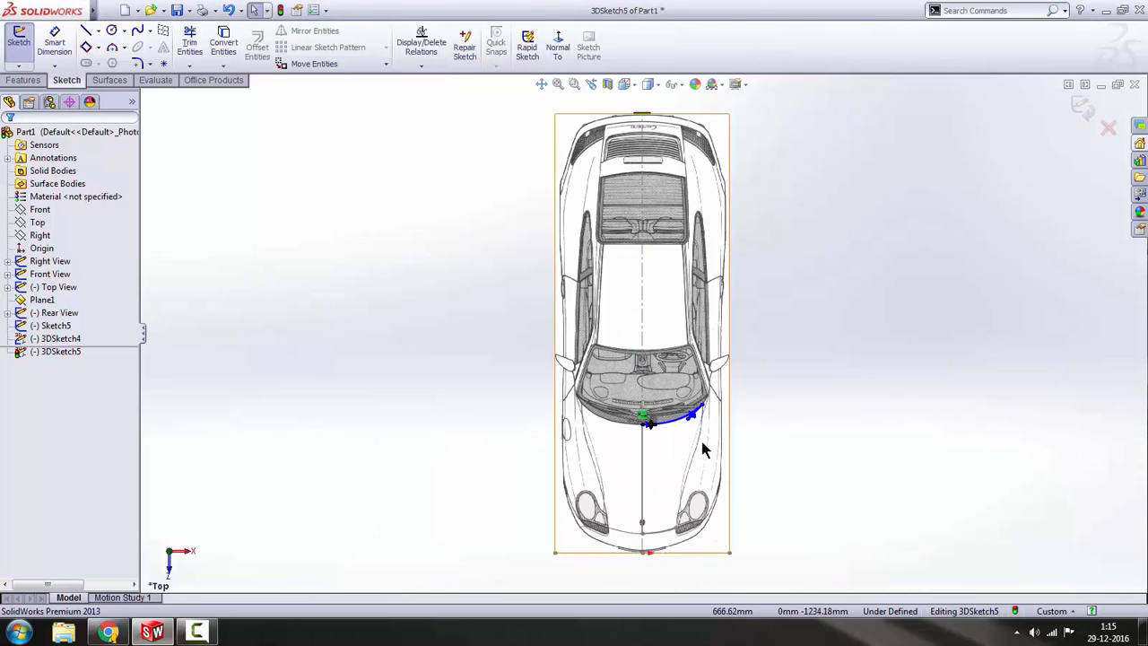
scroll(708, 391, down, 3)
scroll(782, 355, down, 2)
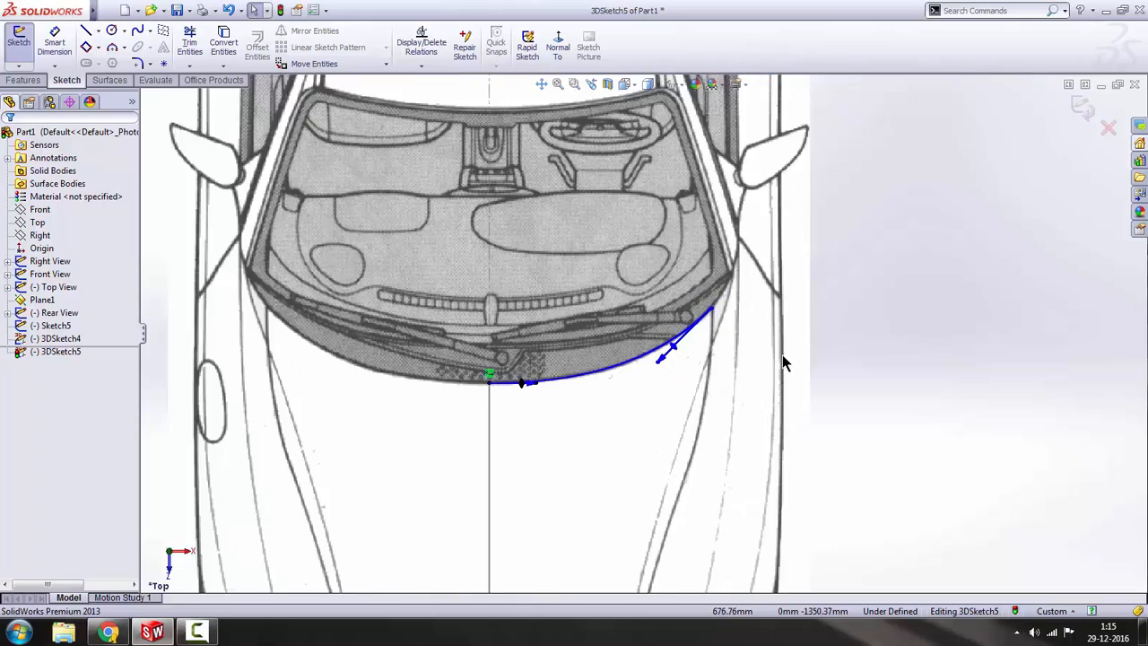
scroll(771, 381, up, 5)
scroll(755, 380, up, 3)
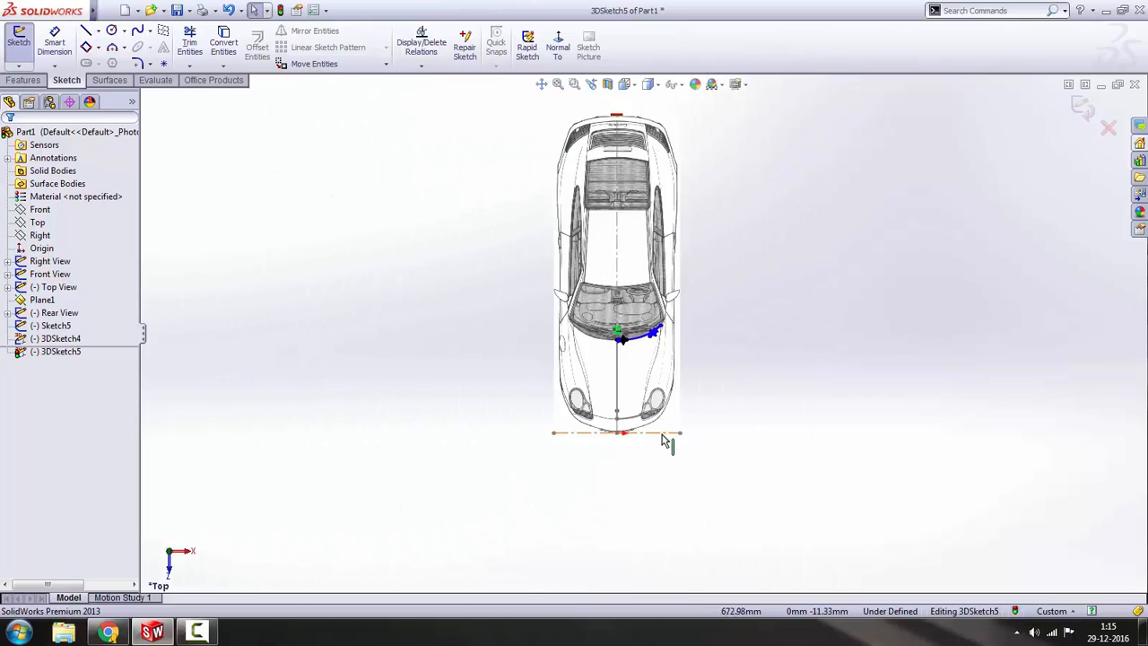
key(space)
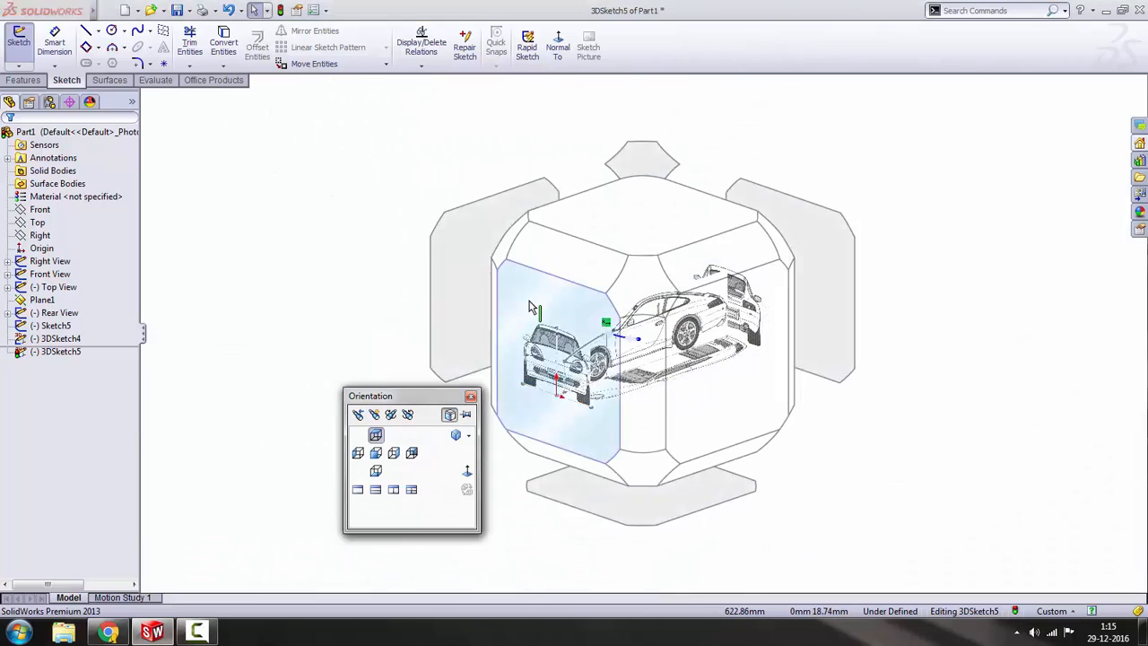
click(532, 308)
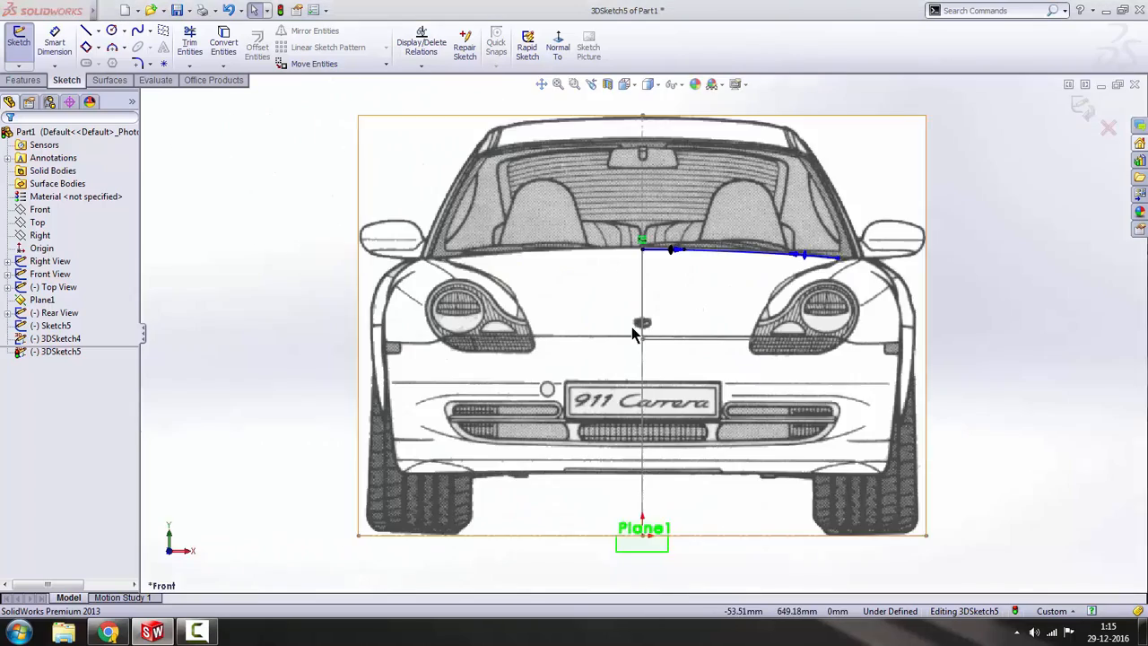
scroll(702, 261, up, 4)
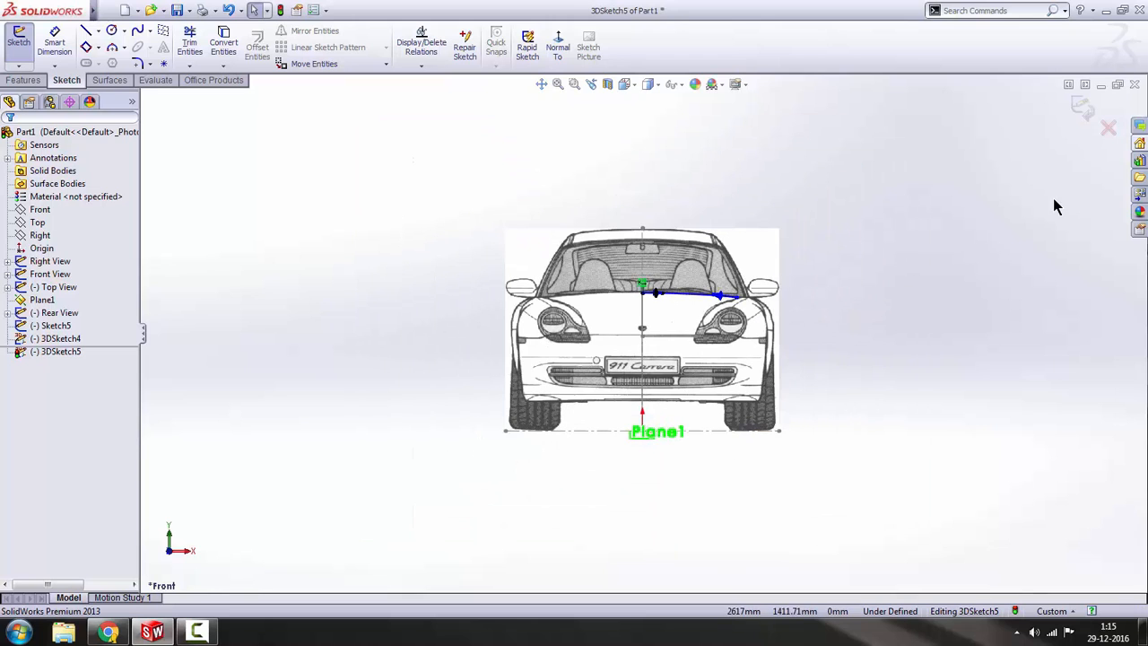
- Finish the 3D sketch of the windshield-base curve
click(1082, 110)
mouse_move(815, 390)
middle_down()
mouse_move(781, 404)
mouse_move(756, 499)
middle_up()
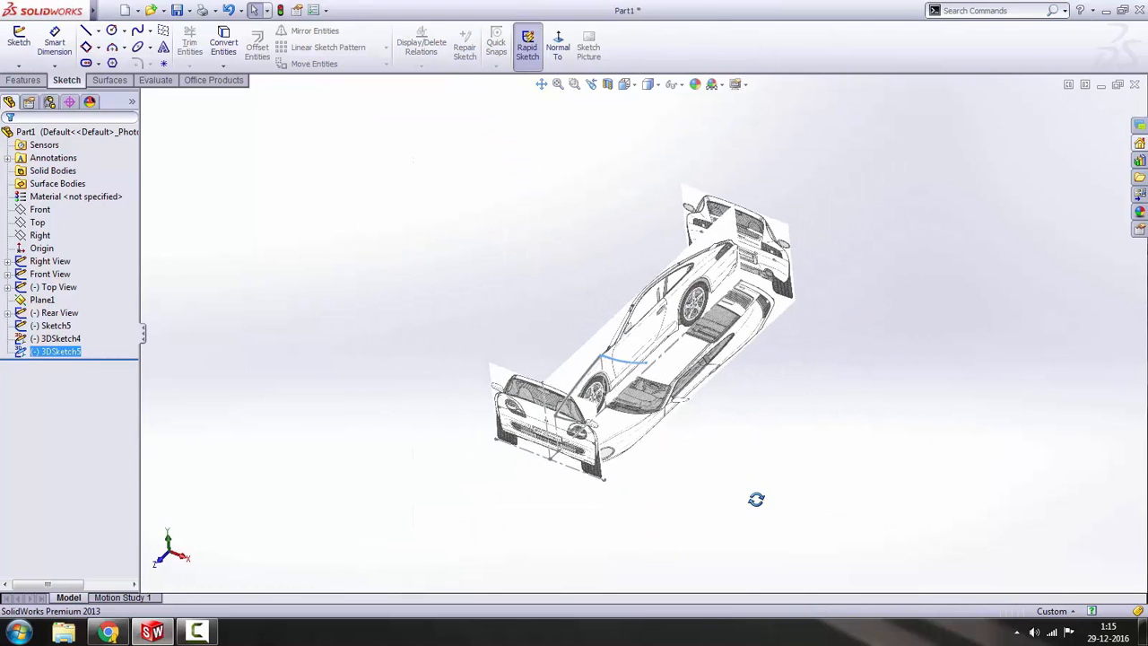
mouse_move(589, 410)
middle_down()
mouse_move(665, 362)
mouse_move(650, 474)
middle_up()
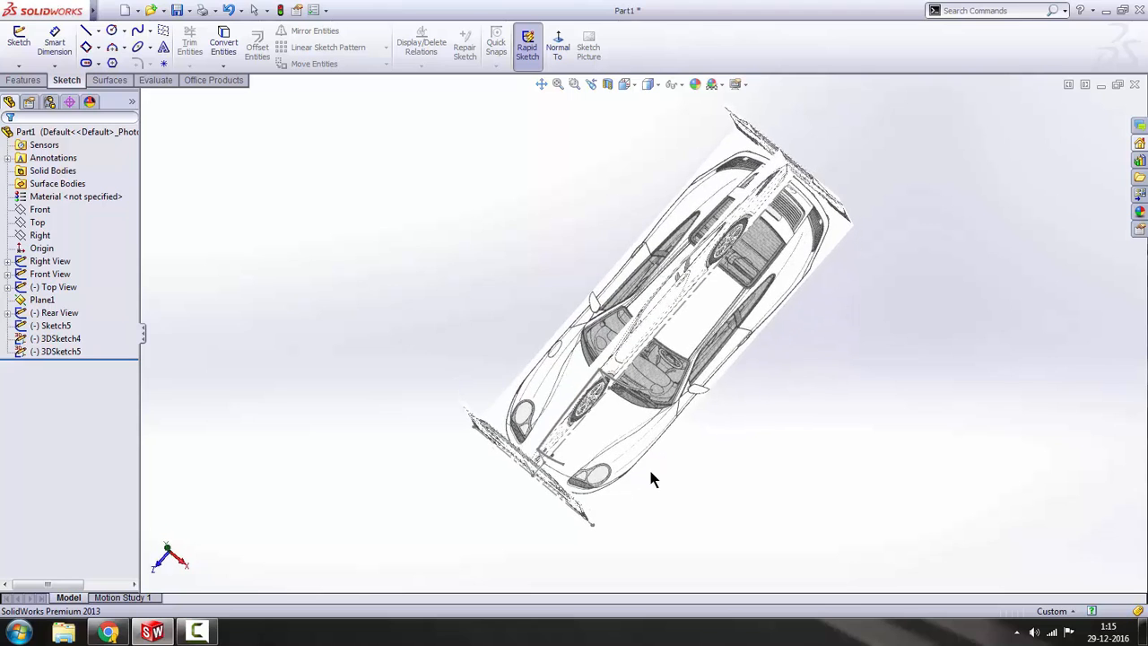
- Sketch a two-point spline in a new 3D sketch from the windshield-base spline's outer endpoint to the front hood-edge spline's outer endpoint
click(18, 66)
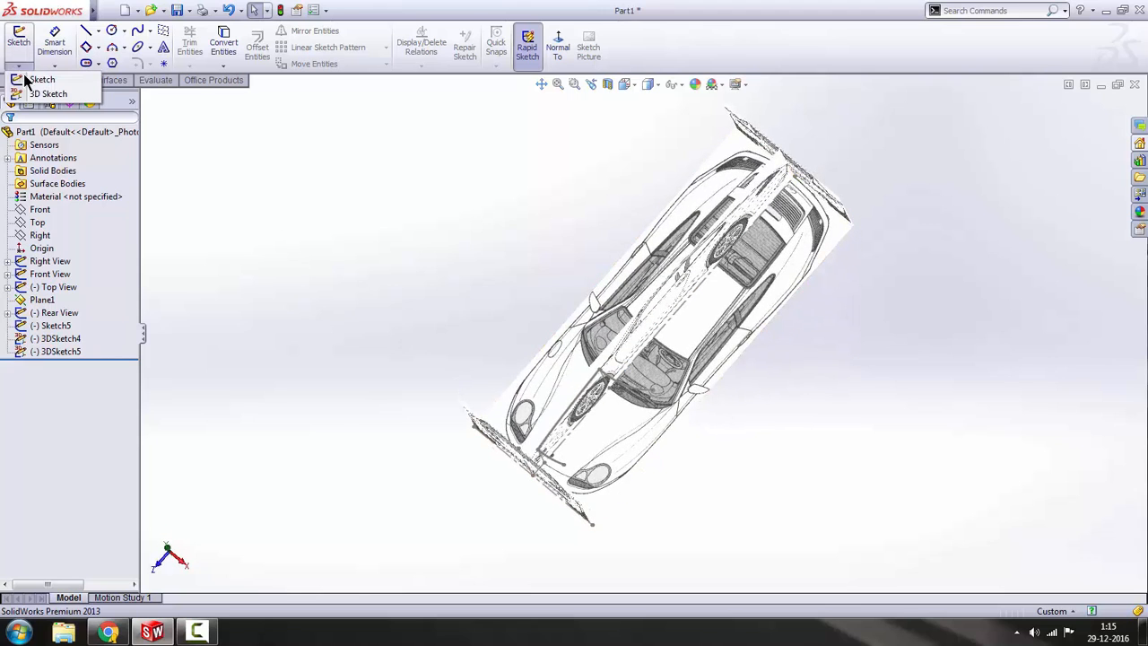
click(28, 95)
scroll(673, 434, down, 4)
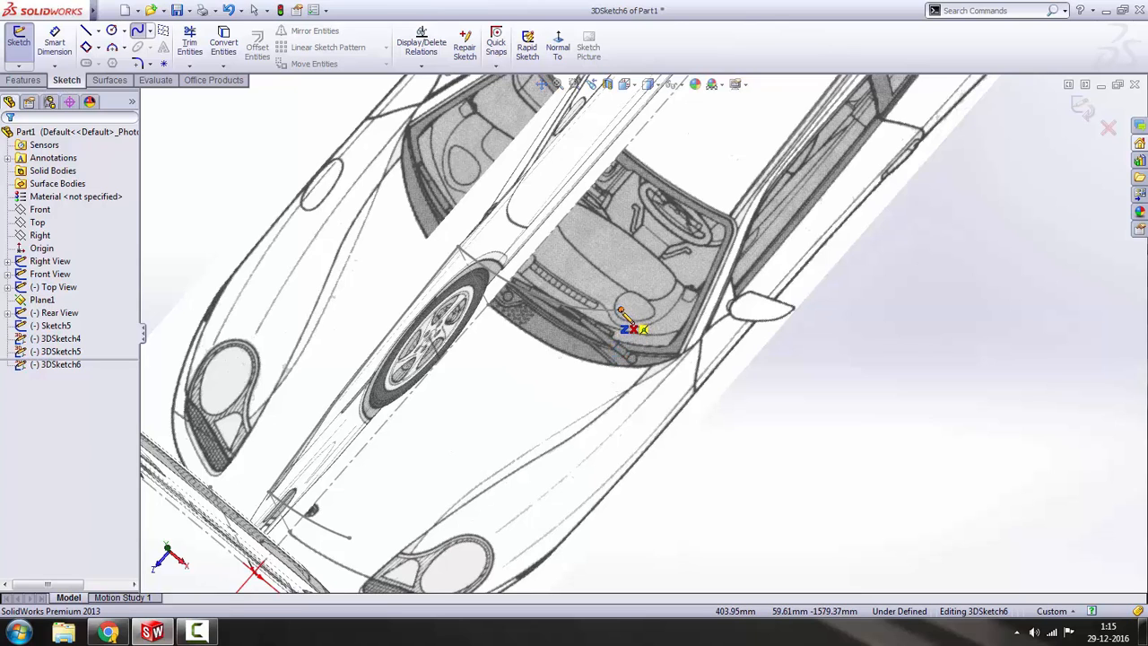
click(621, 311)
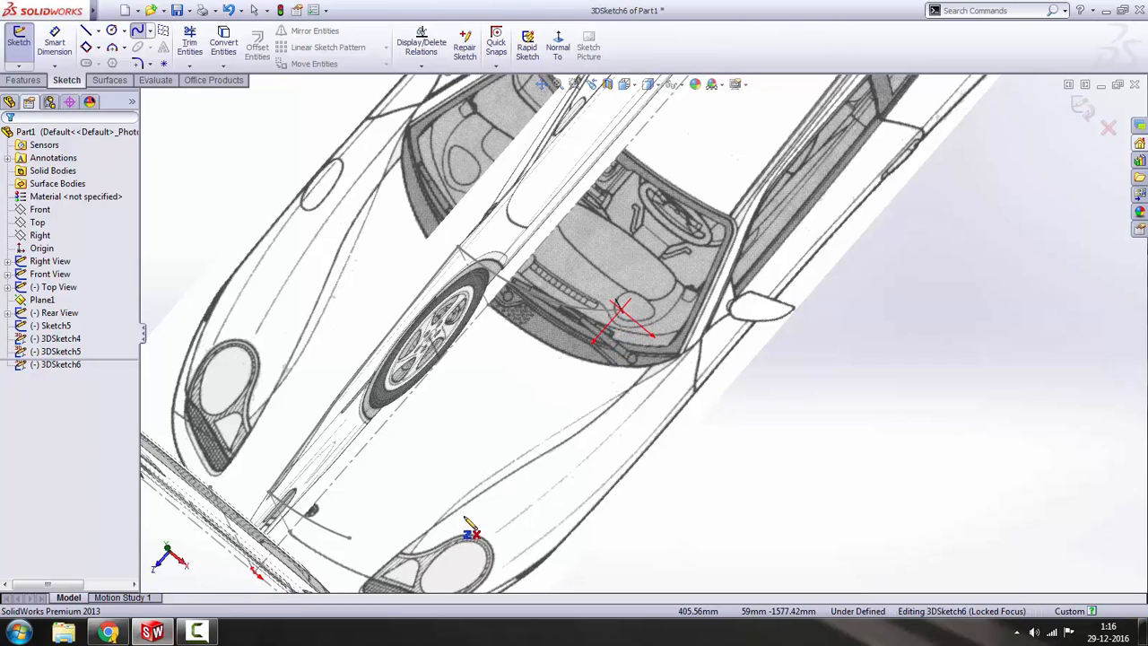
double_click(350, 537)
key(Escape)
scroll(669, 485, up, 3)
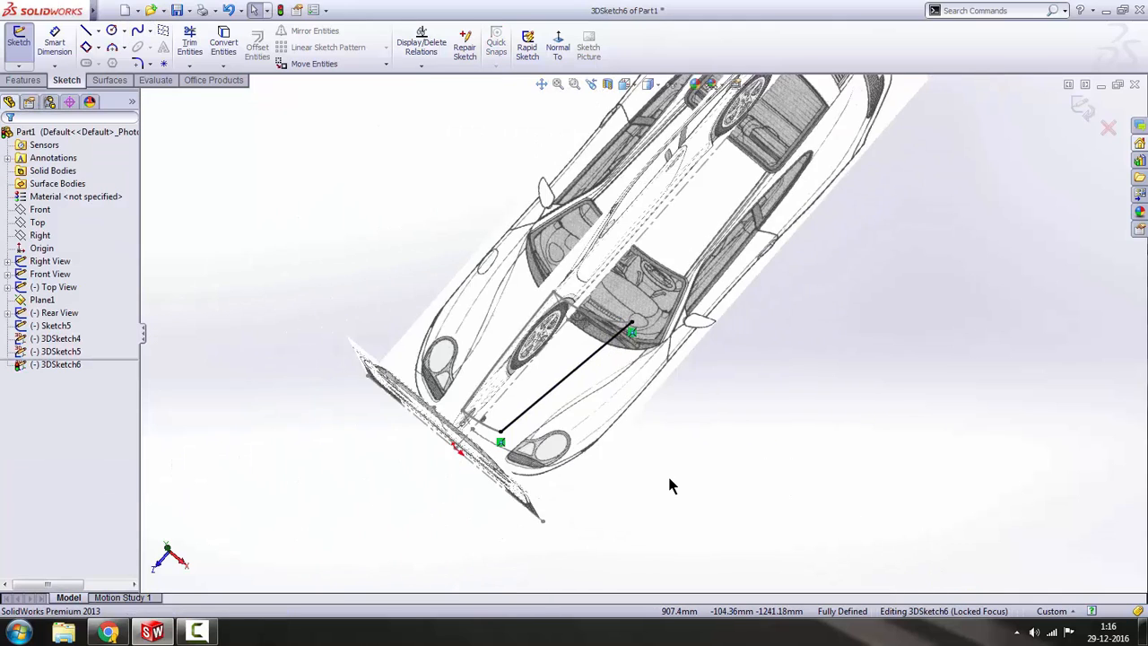
- Aim the front-end tangent of the hood's side-edge spline along the edge in the top view, with a weighting of about 1416
key(space)
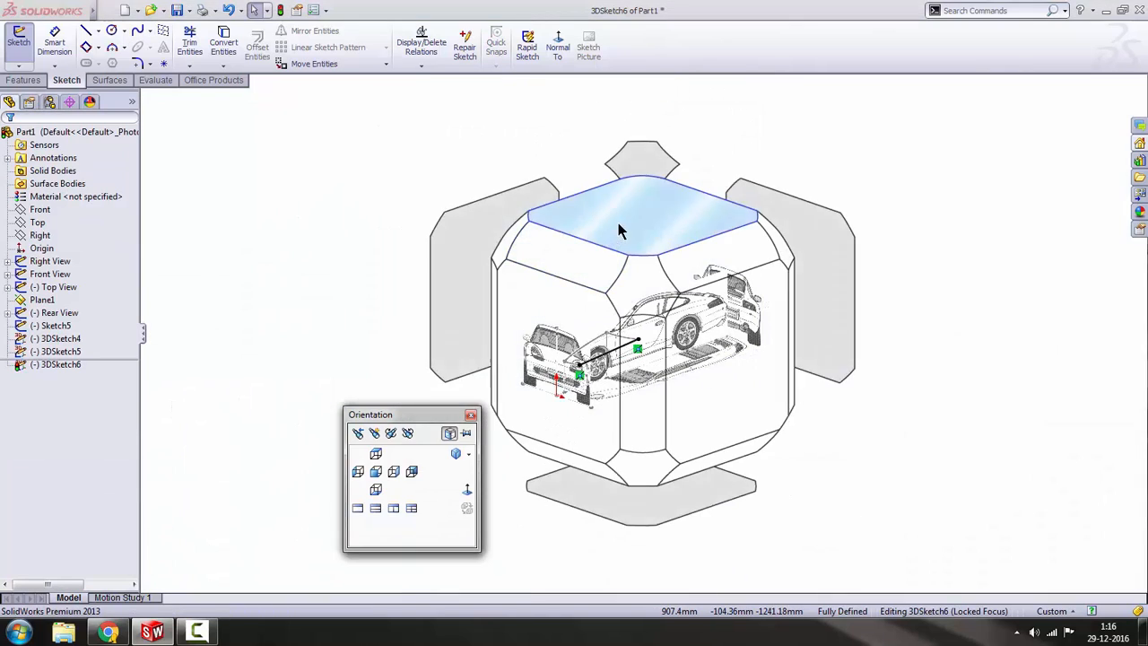
click(618, 225)
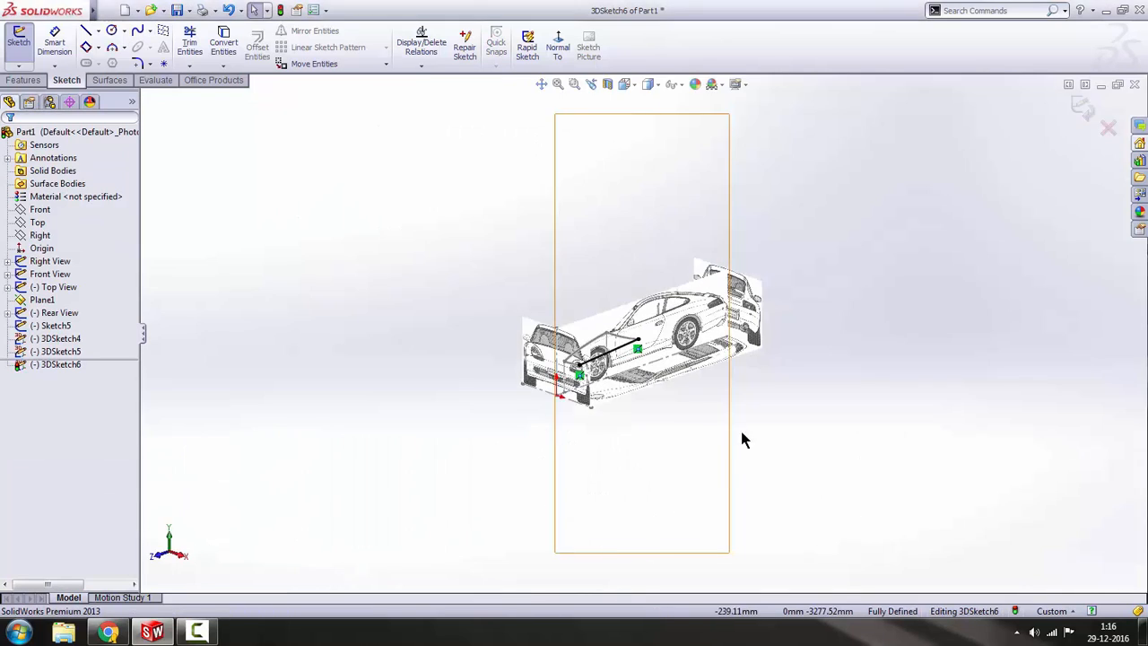
scroll(622, 538, down, 3)
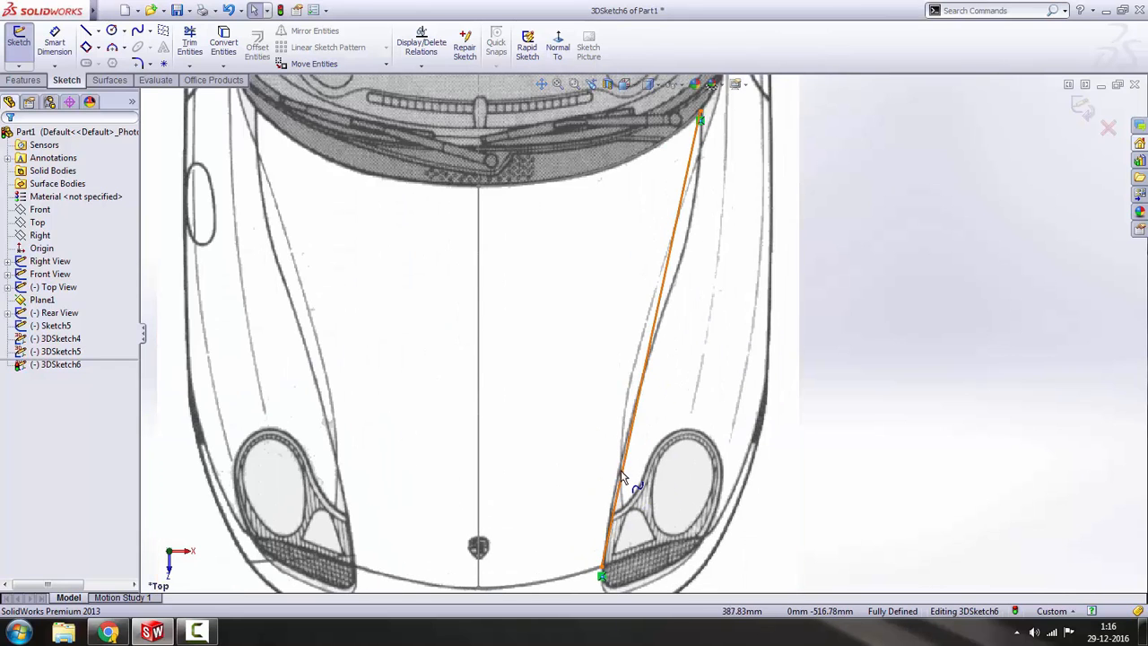
click(635, 422)
drag(641, 387, 595, 369)
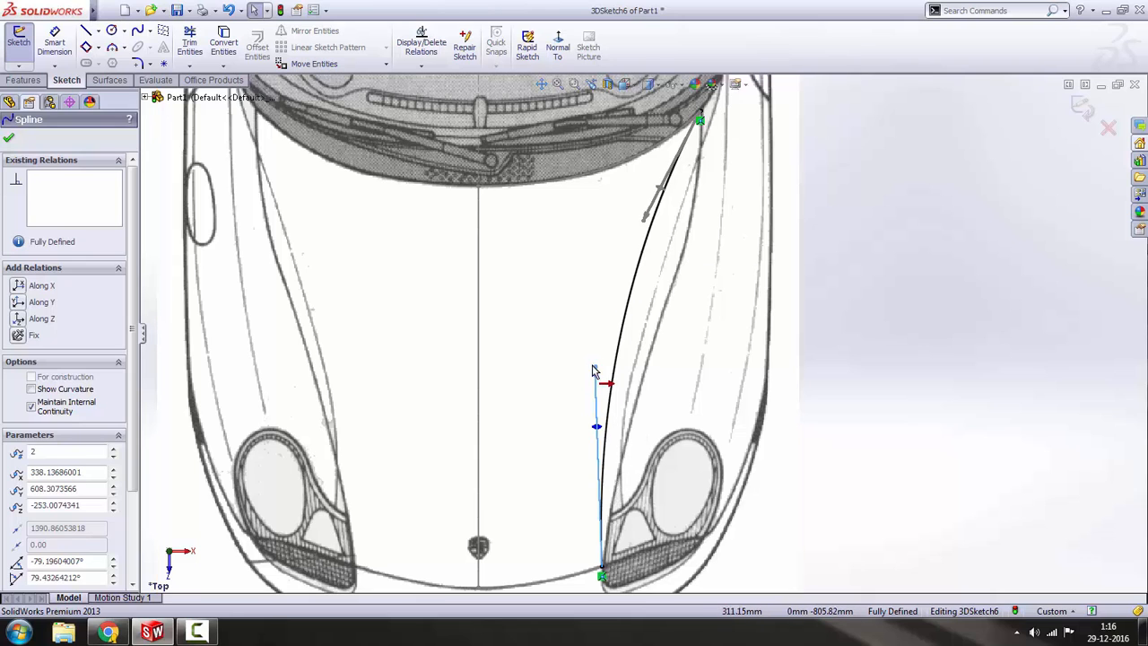
drag(595, 370, 641, 372)
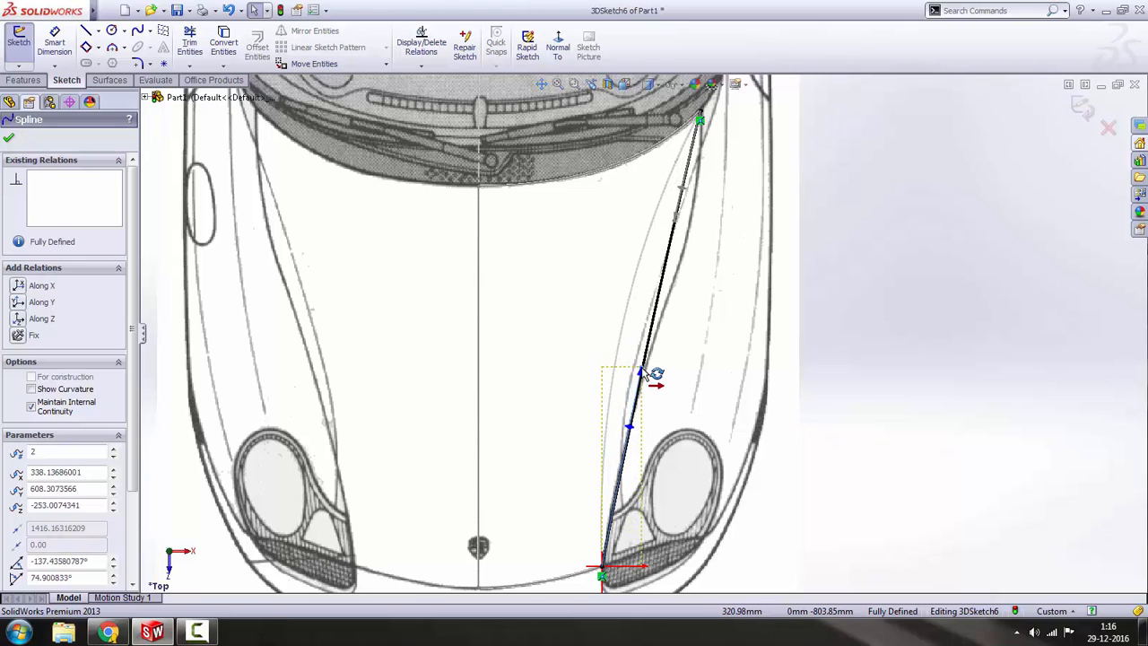
- Bend the side-edge spline onto the top-view hood line with tangent weightings of about 1179 at the windshield end and 1576 at the front end
scroll(691, 258, down, 2)
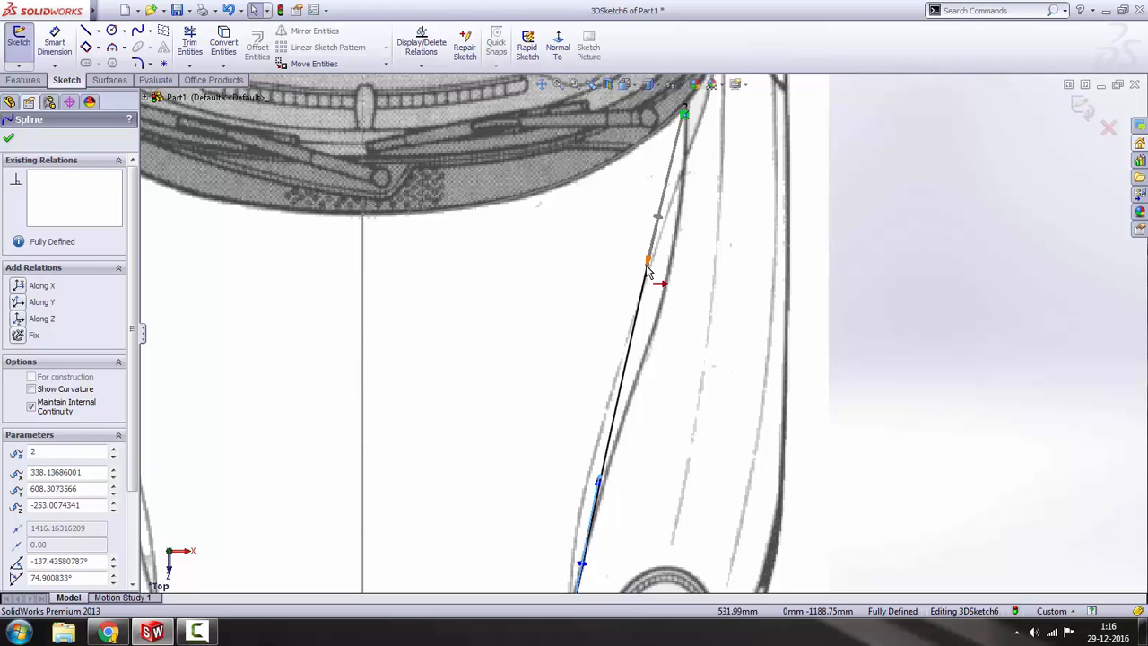
drag(646, 268, 686, 262)
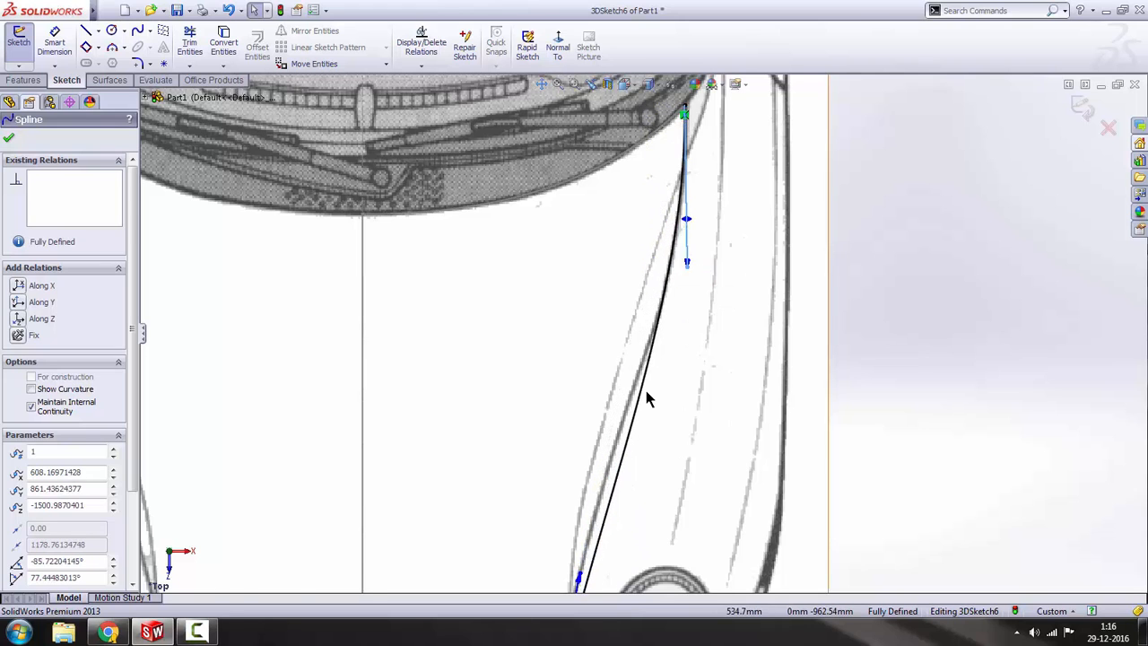
scroll(646, 390, up, 3)
drag(603, 470, 596, 463)
scroll(596, 462, up, 2)
scroll(594, 511, down, 6)
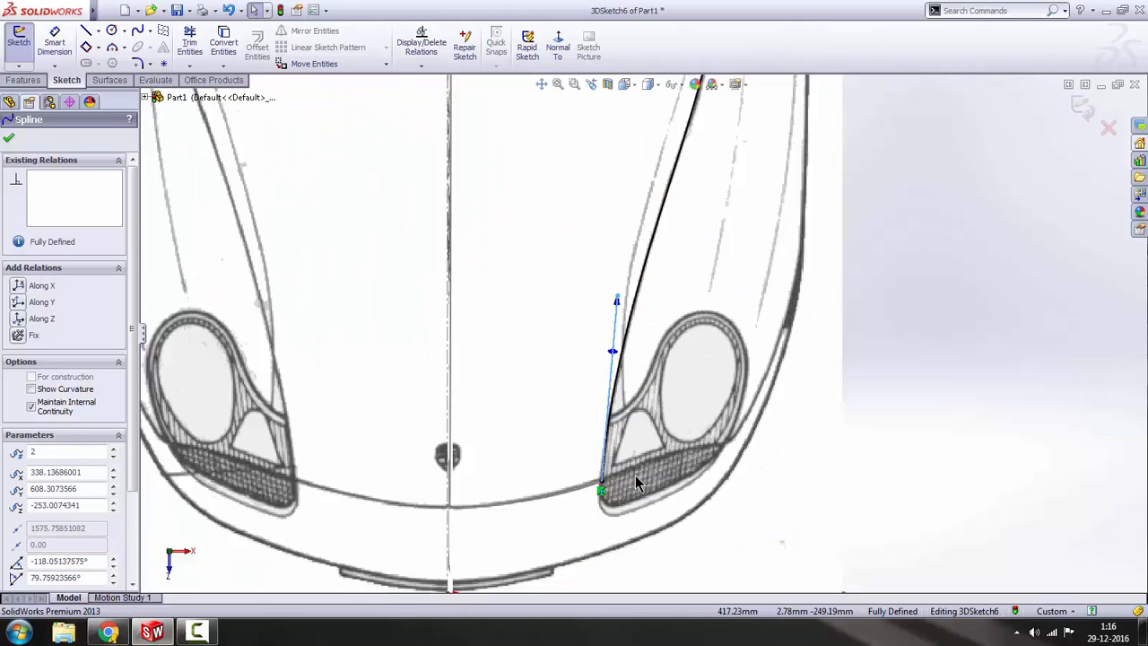
- Refine the side-edge spline's windshield-end tangent to run nearly parallel to the centreline, with a weighting of about 1335
click(1092, 477)
scroll(618, 377, down, 2)
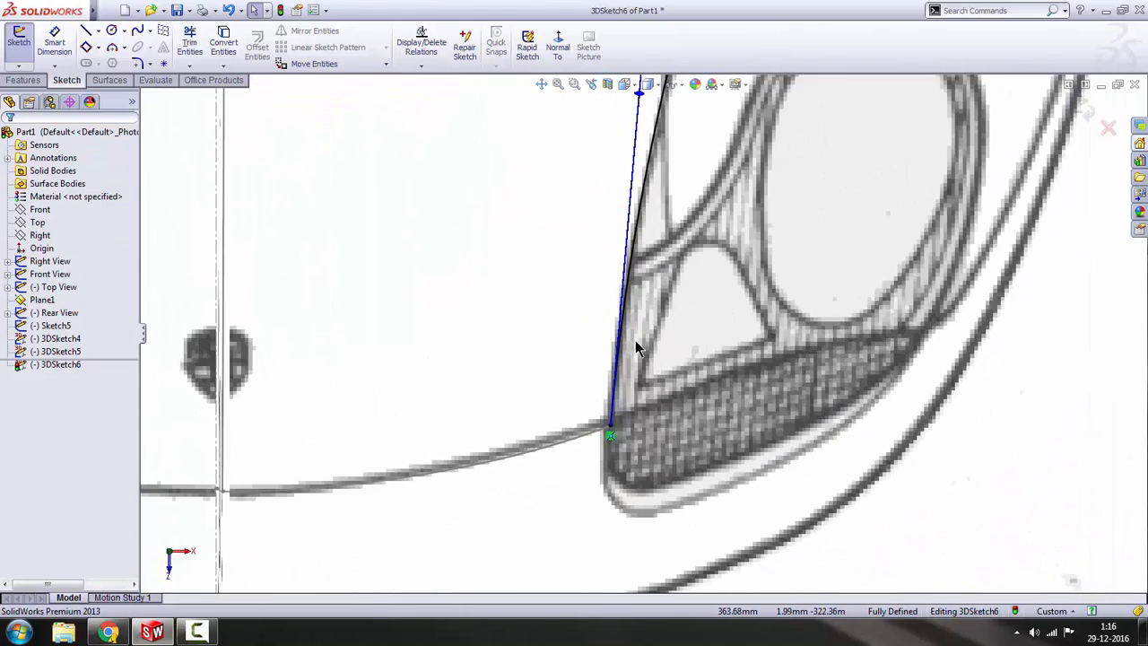
scroll(639, 343, up, 3)
scroll(655, 291, down, 5)
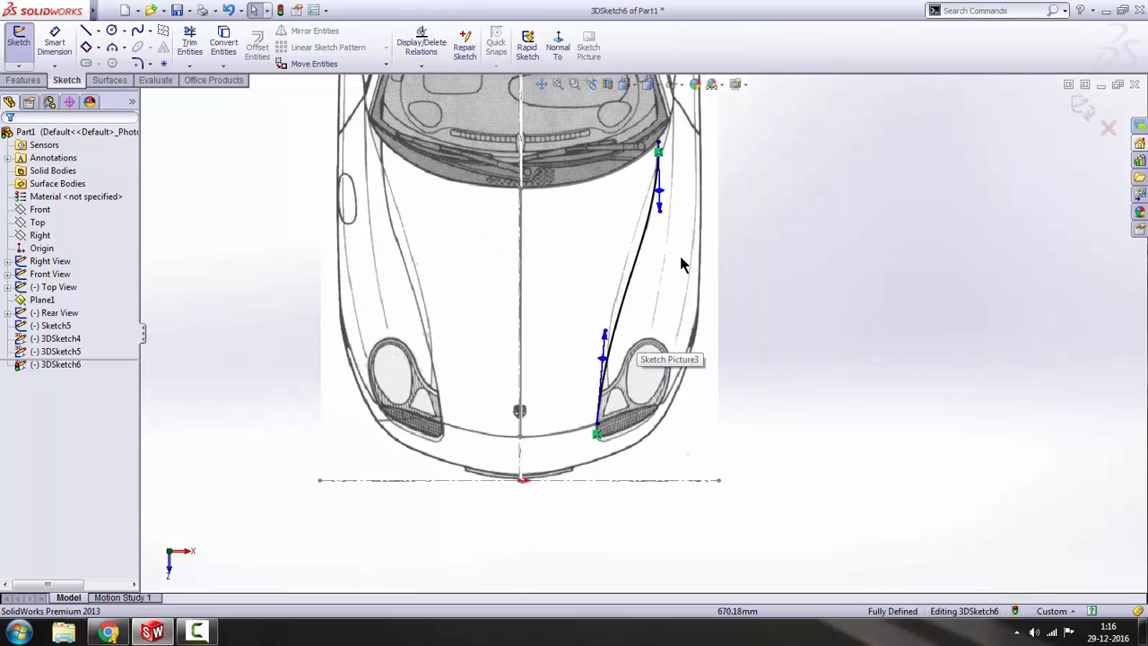
scroll(644, 215, down, 5)
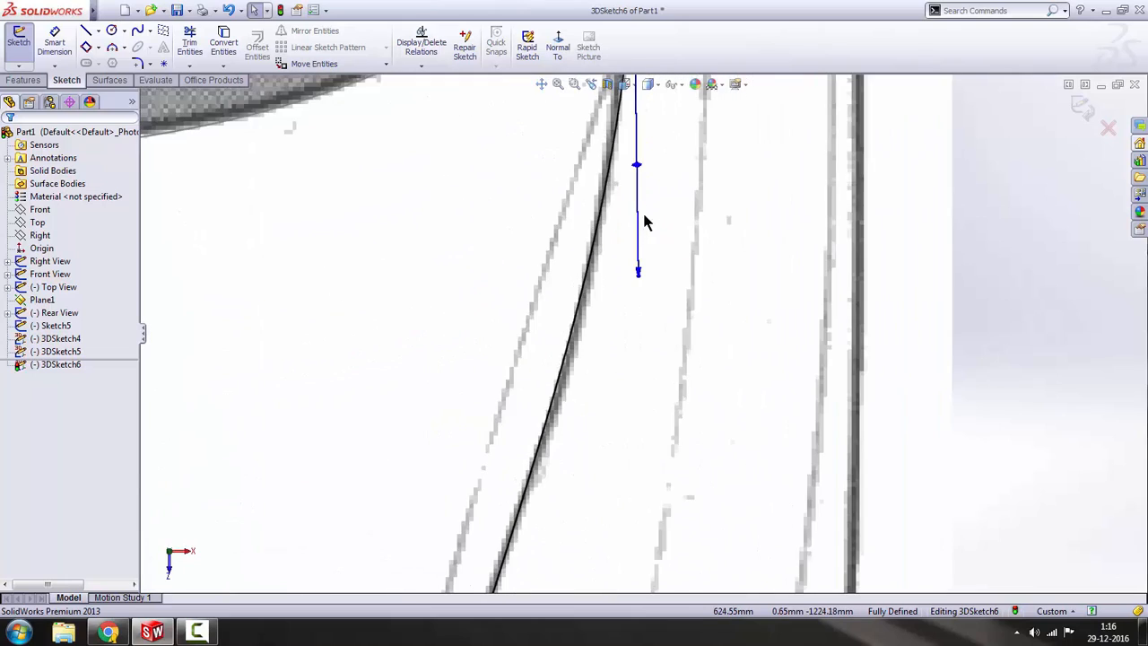
scroll(641, 284, down, 2)
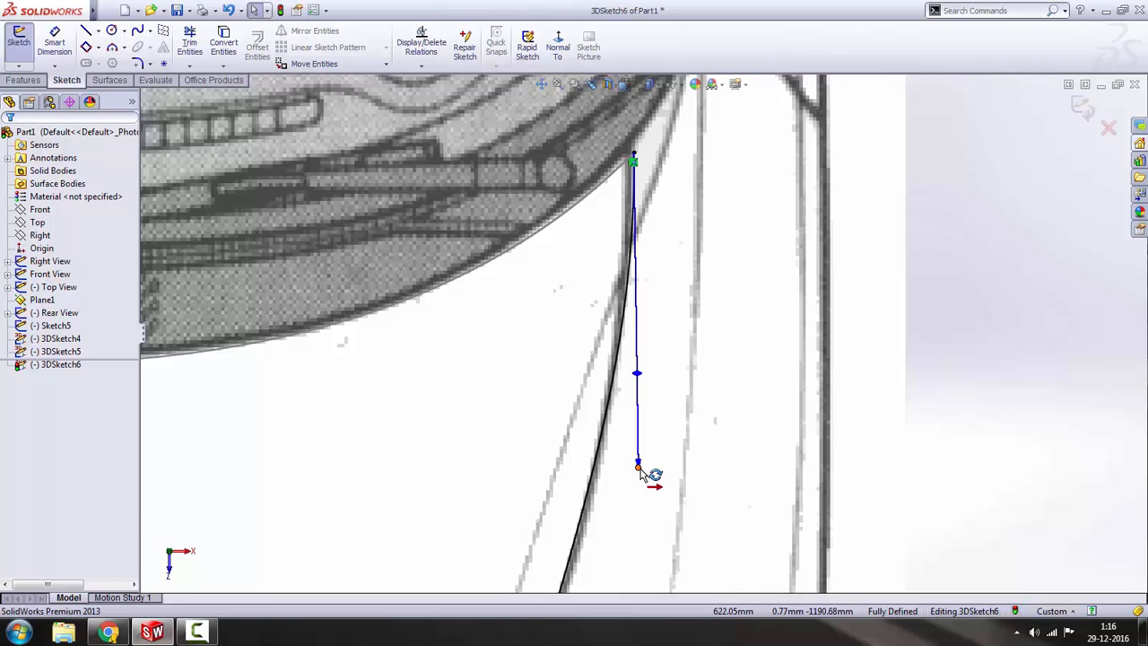
drag(639, 468, 635, 515)
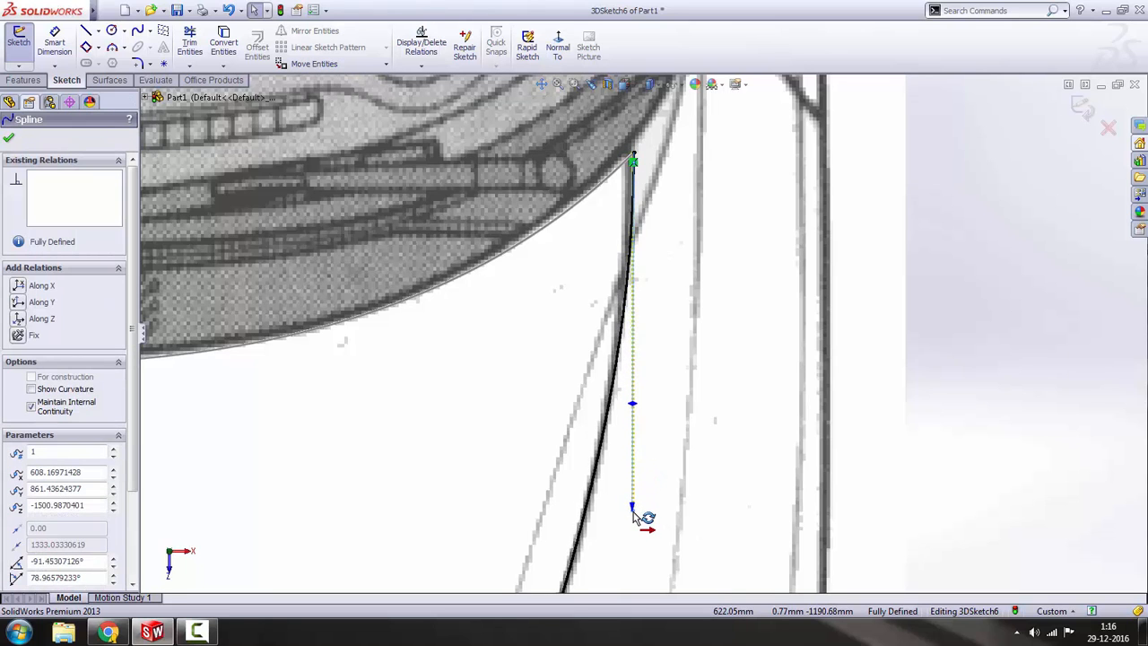
- Lengthen the side-edge spline's front-end tangent to a weighting of about 1821 so the curve follows the hood line beside the headlight
scroll(640, 513, up, 6)
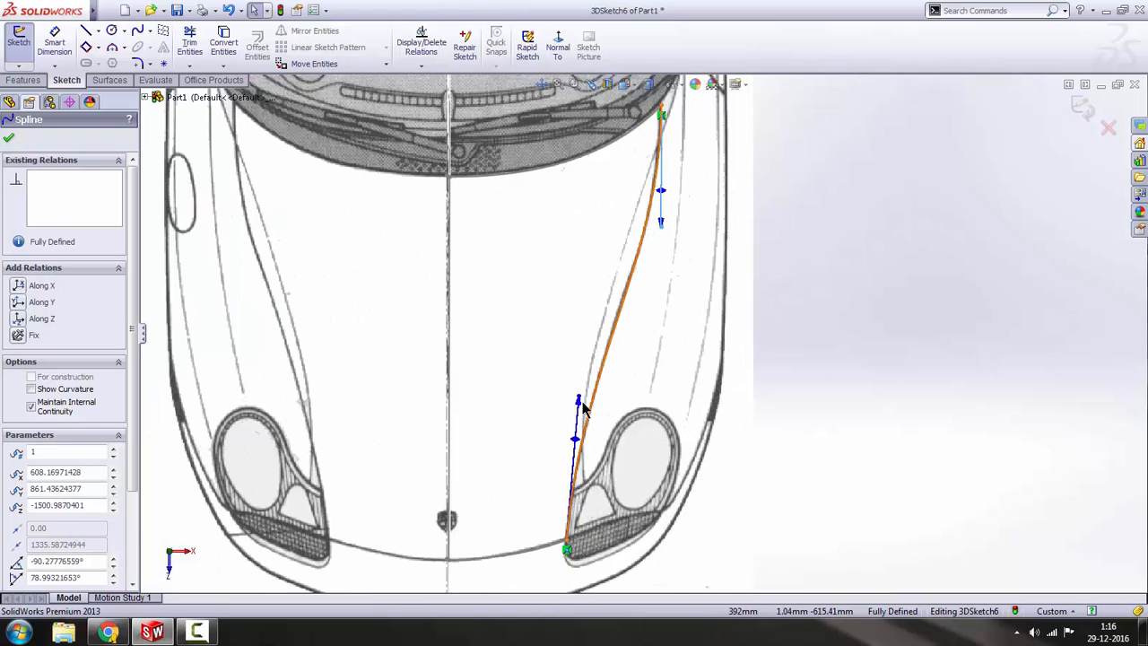
drag(584, 405, 583, 377)
scroll(666, 230, down, 5)
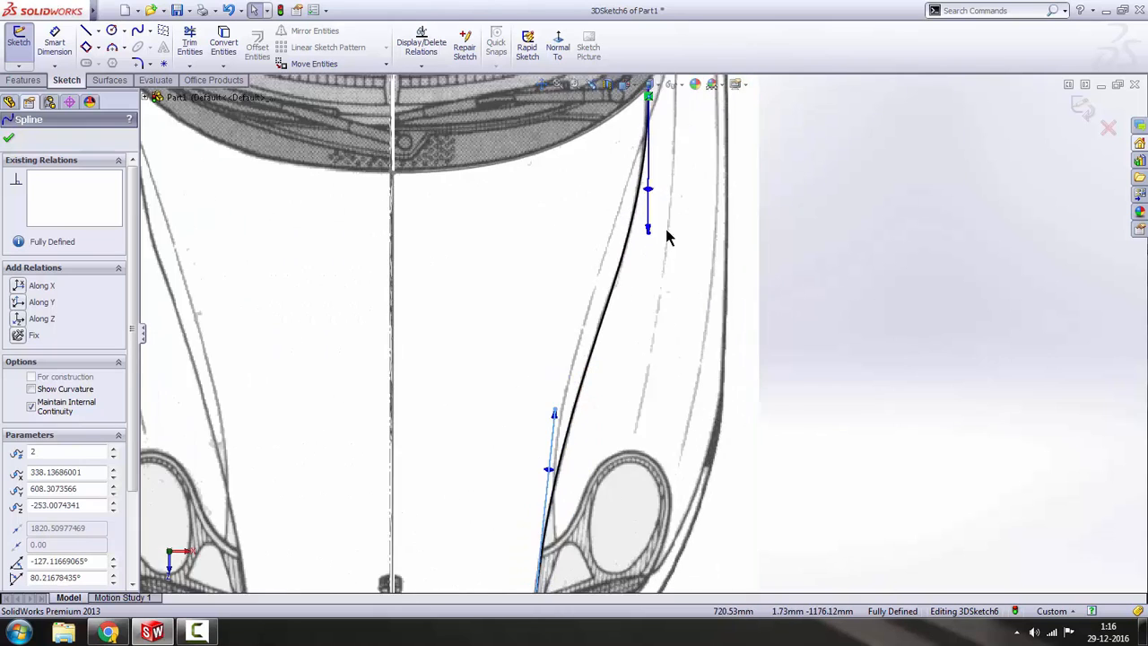
- Check the side-edge spline over the whole hood in the top view and finish its 3D sketch
scroll(628, 254, up, 3)
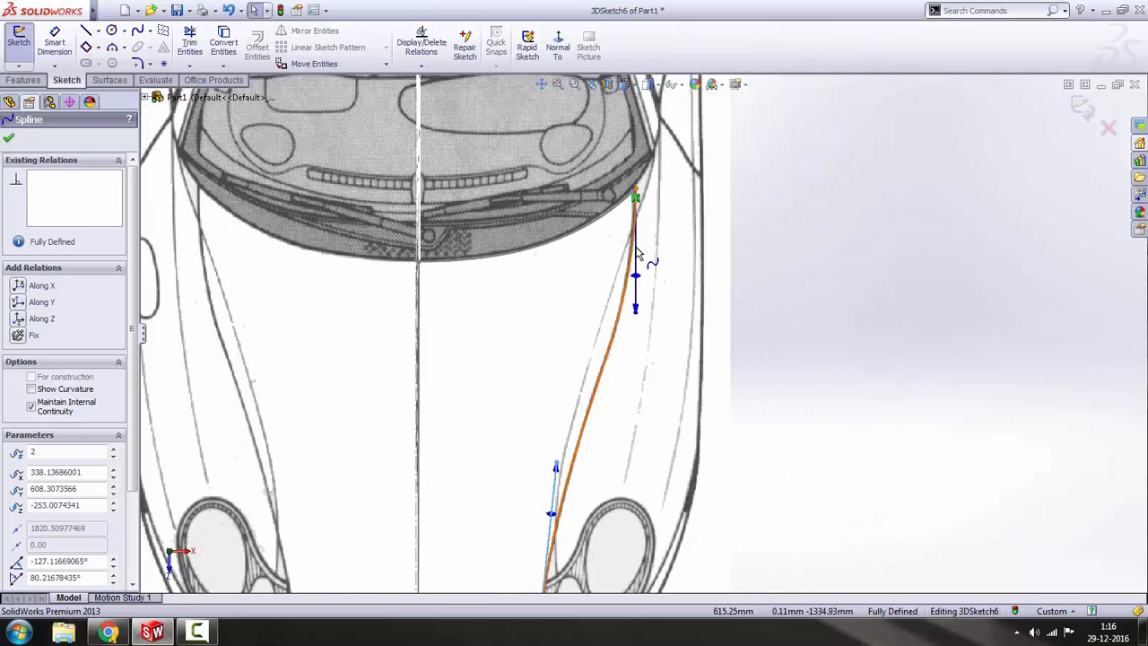
scroll(651, 265, up, 3)
click(802, 288)
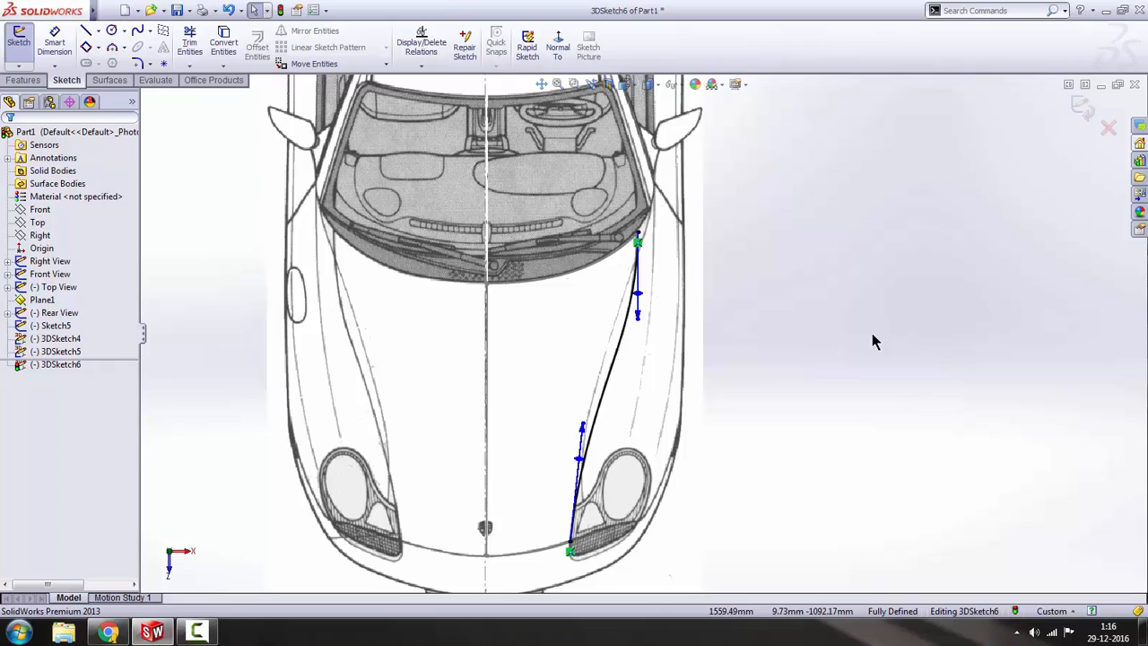
click(1082, 107)
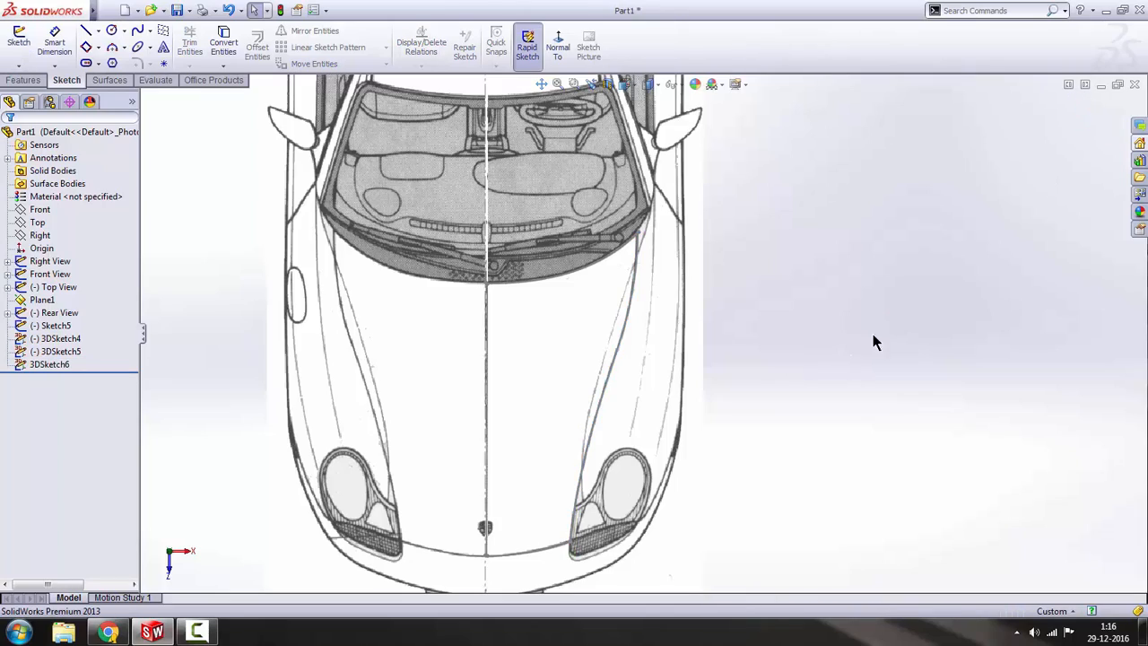
- Examine the three connected hood-edge splines against the blueprint pictures in a rotated 3D view and in the front view
scroll(888, 295, up, 3)
mouse_move(902, 257)
middle_down()
mouse_move(776, 431)
mouse_move(904, 445)
mouse_move(824, 400)
mouse_move(838, 379)
mouse_move(453, 295)
mouse_move(442, 201)
middle_up()
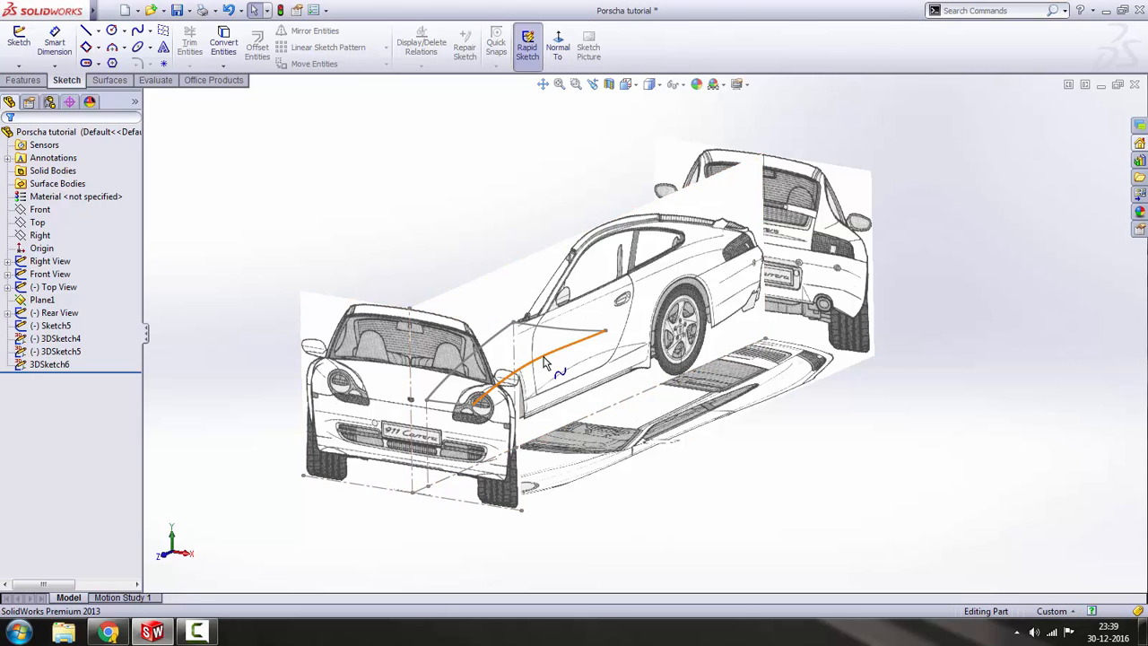
key(space)
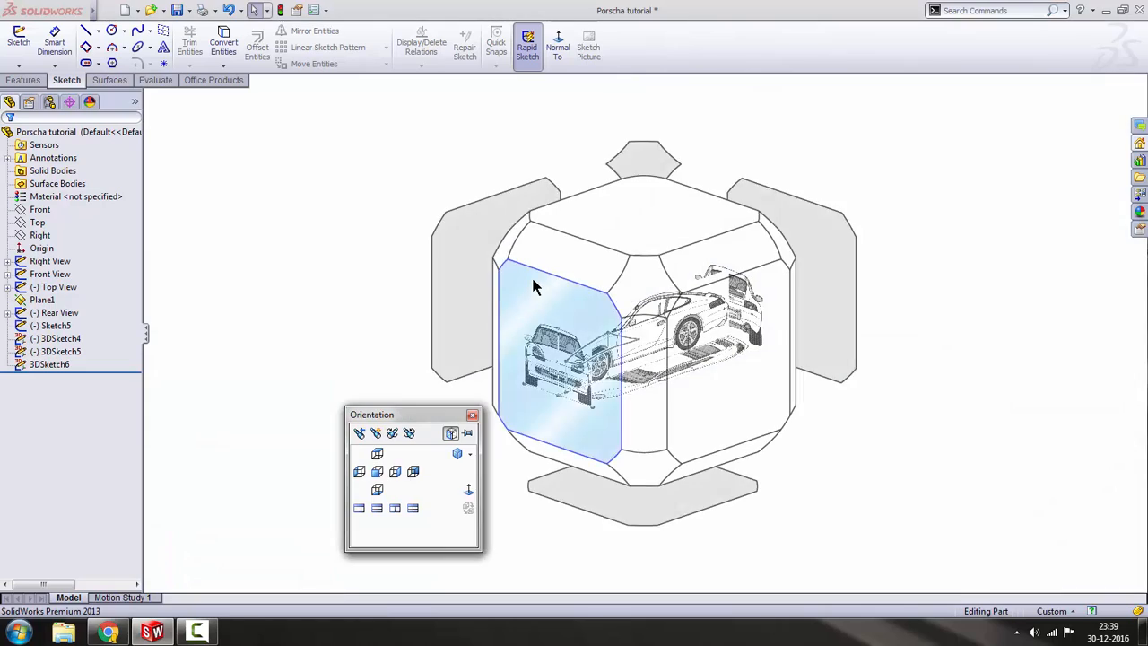
click(533, 285)
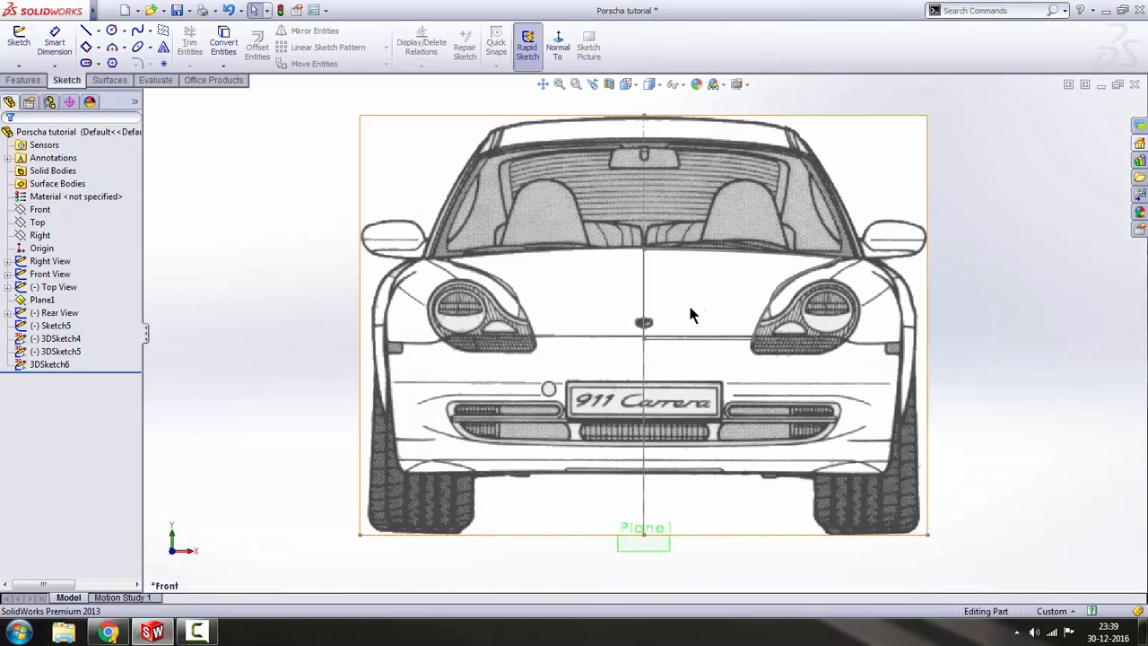
scroll(791, 287, down, 5)
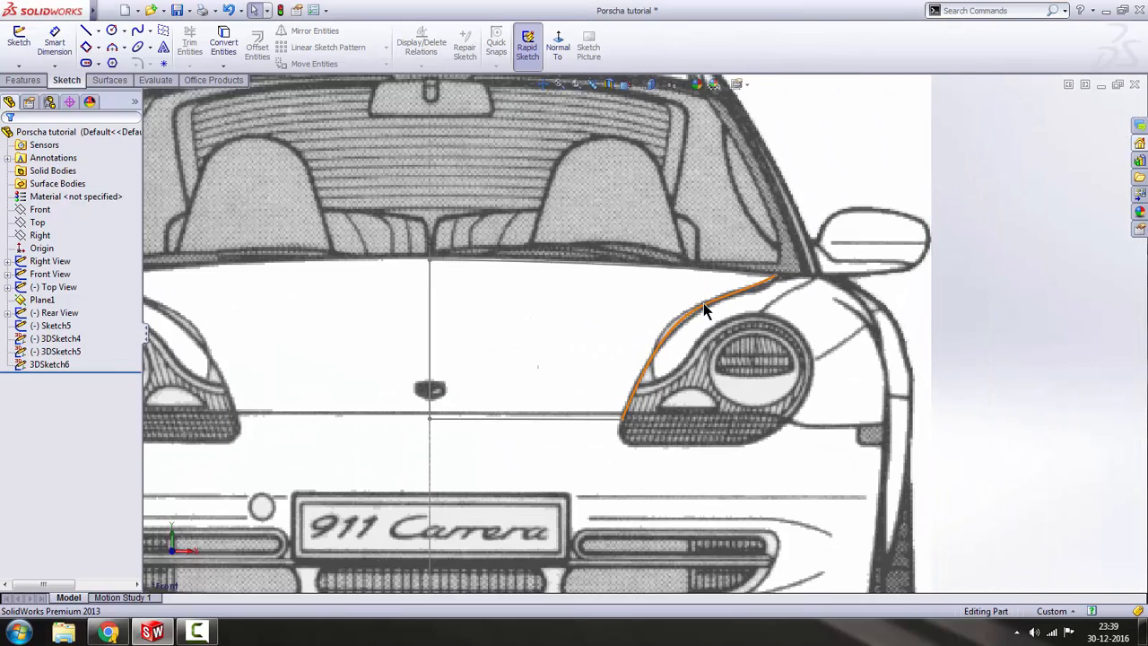
click(50, 274)
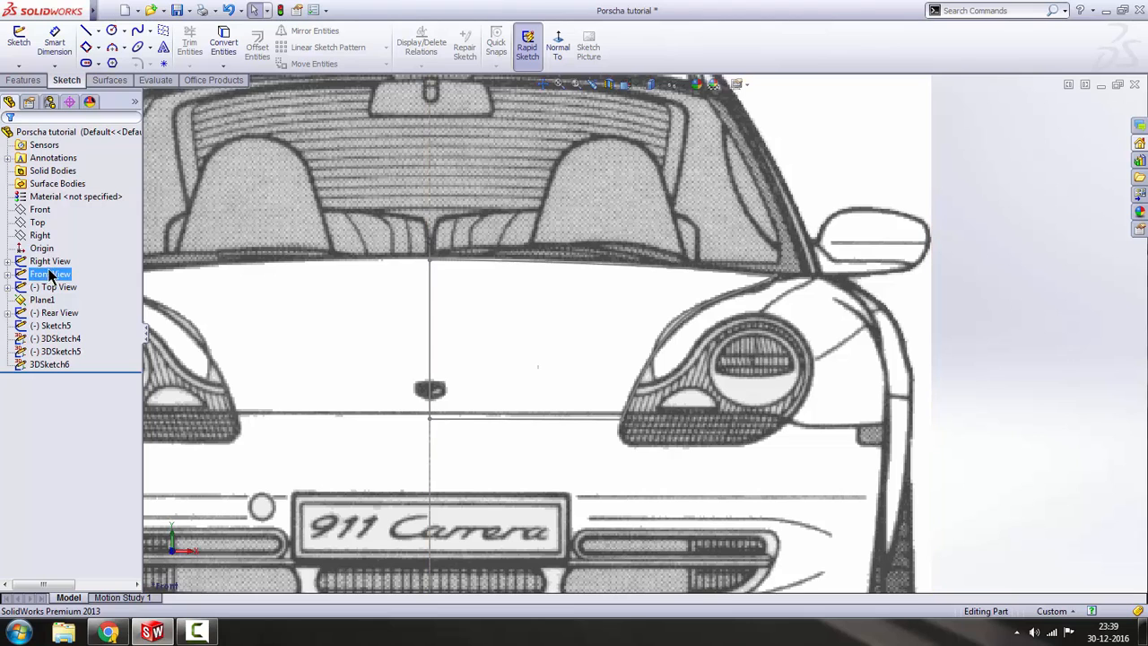
click(7, 262)
click(7, 262)
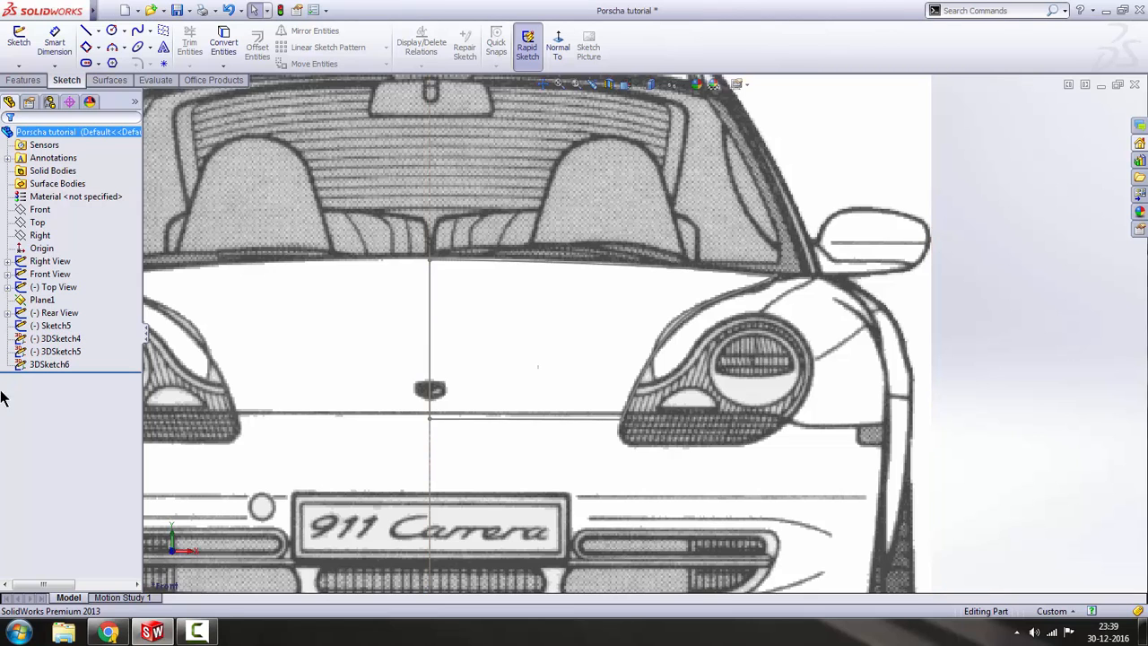
scroll(529, 386, up, 3)
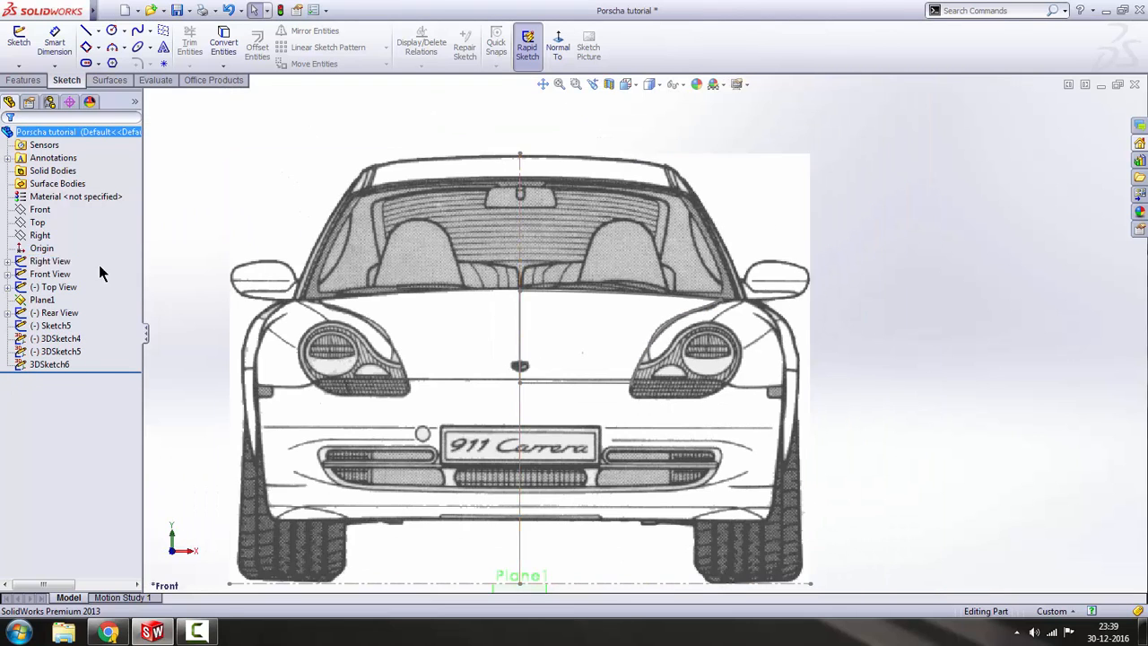
scroll(512, 303, up, 1)
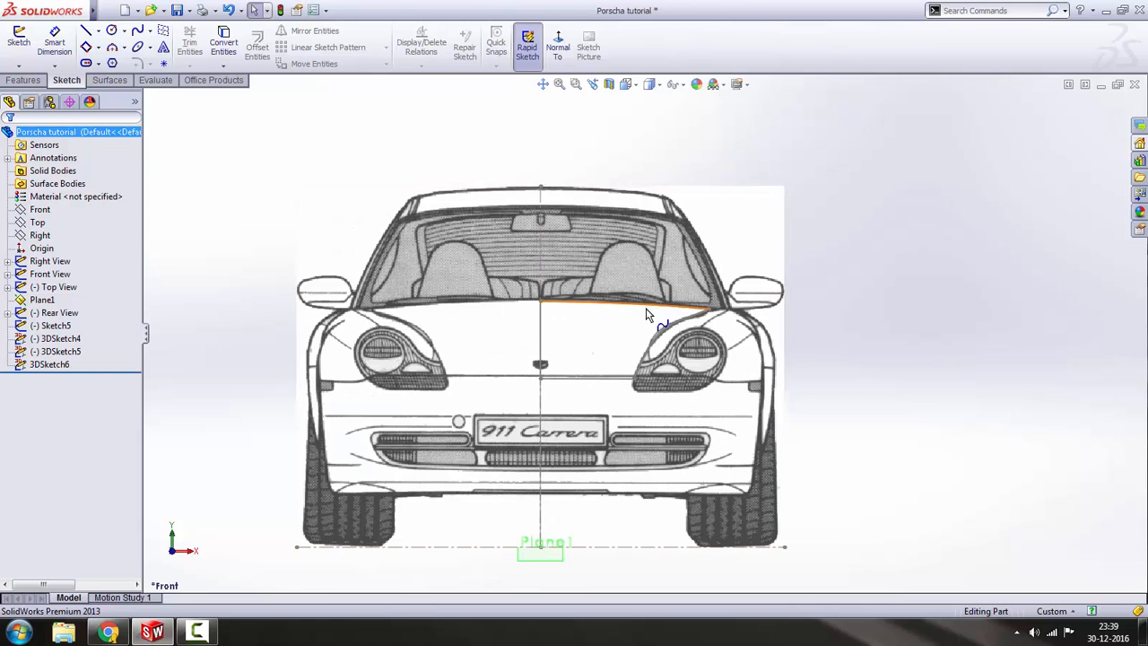
scroll(628, 314, down, 2)
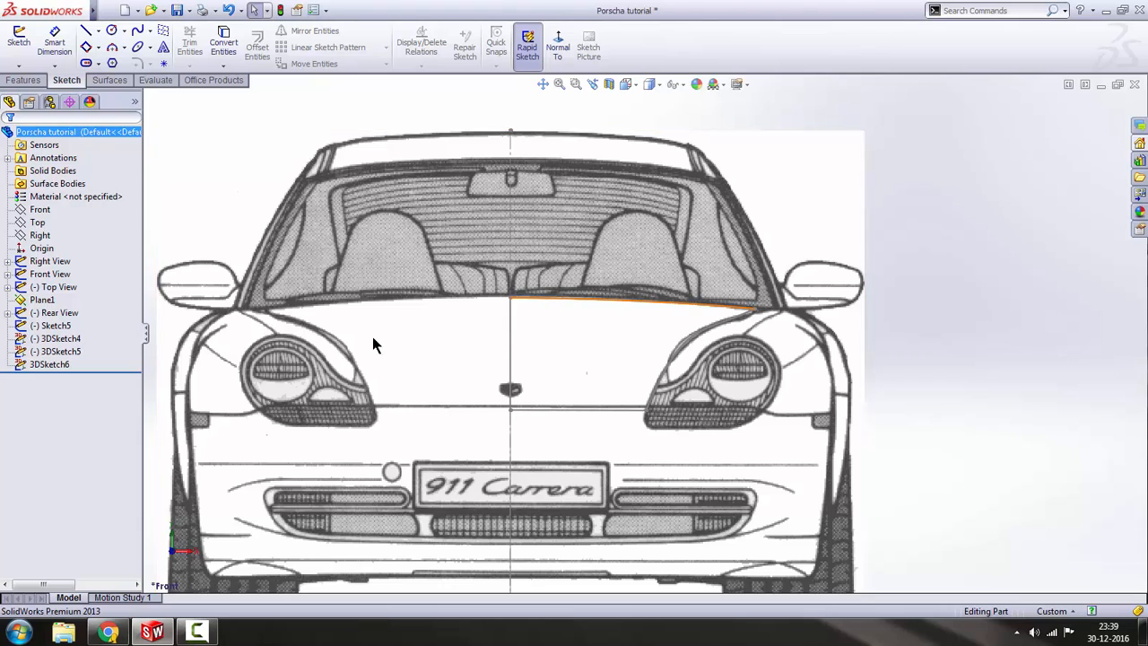
scroll(440, 342, up, 2)
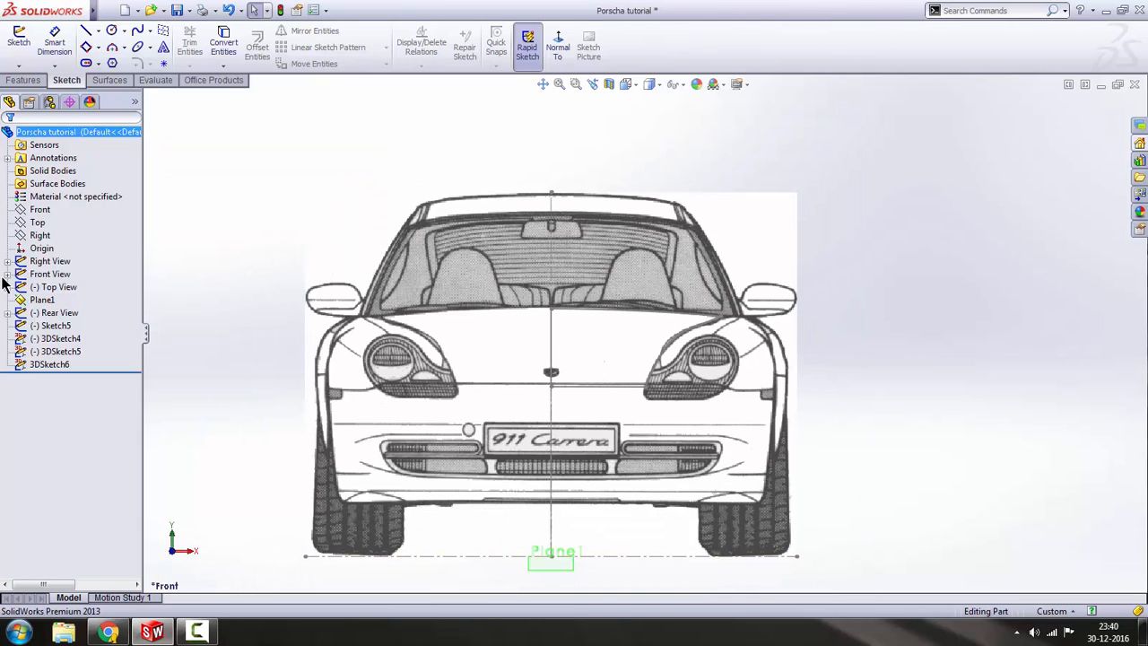
- Set the Front View sketch picture's full-image transparency to about 0.46
click(7, 275)
double_click(77, 299)
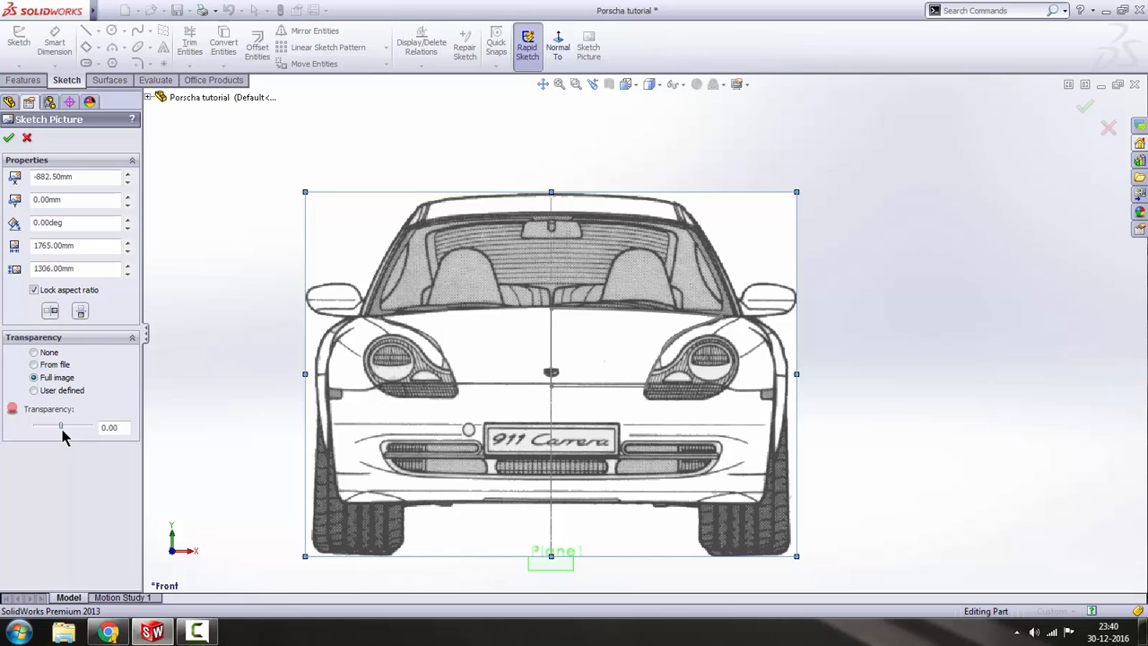
click(61, 427)
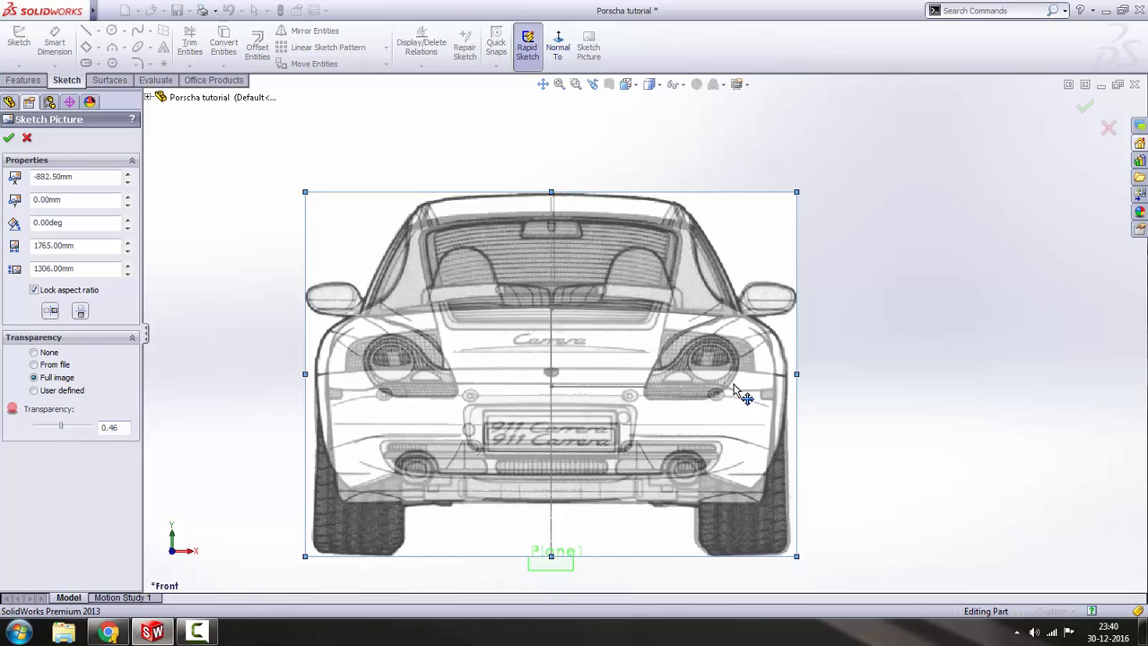
click(9, 142)
click(826, 375)
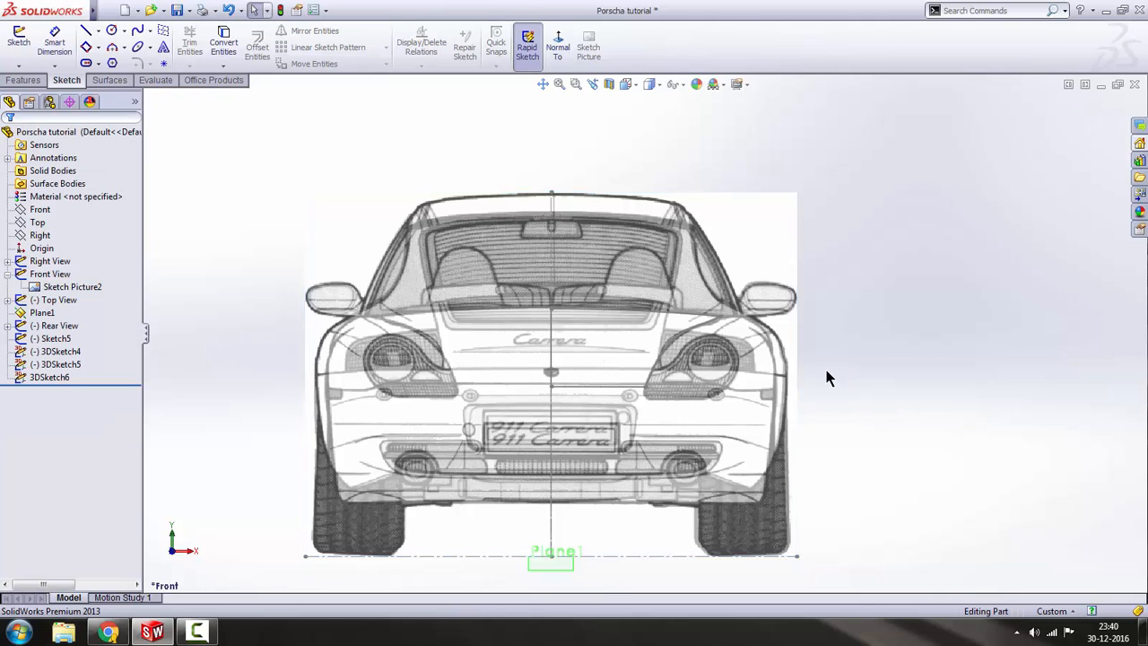
scroll(826, 375, up, 3)
click(7, 274)
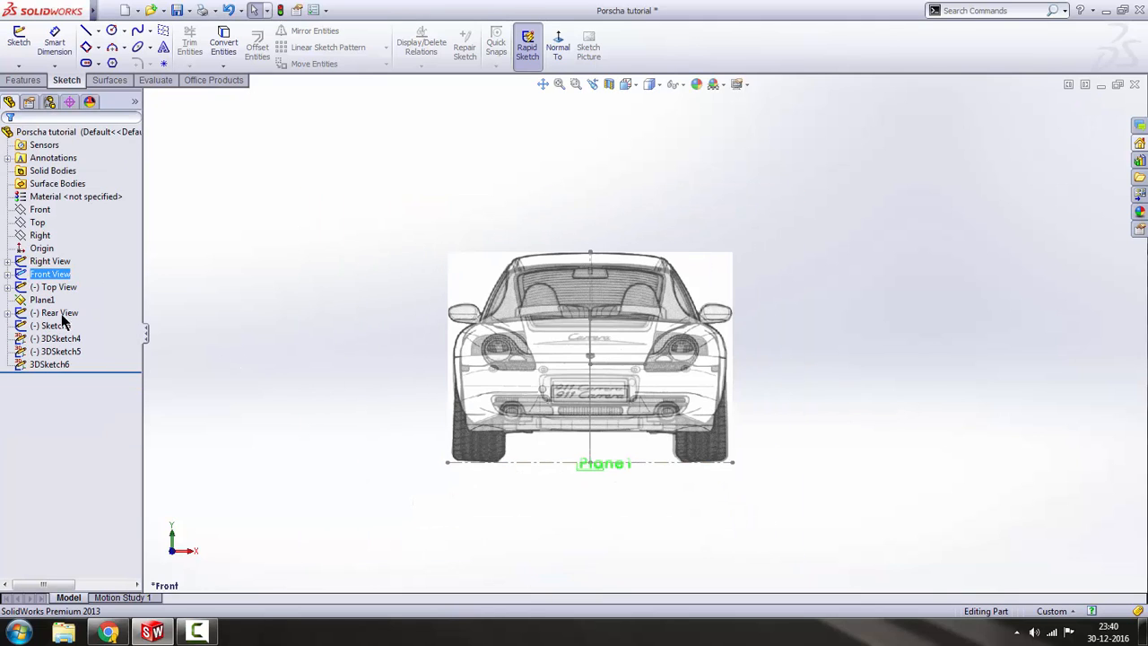
- Set the Rear View sketch picture's full-image transparency to about 0.41
click(7, 312)
click(56, 326)
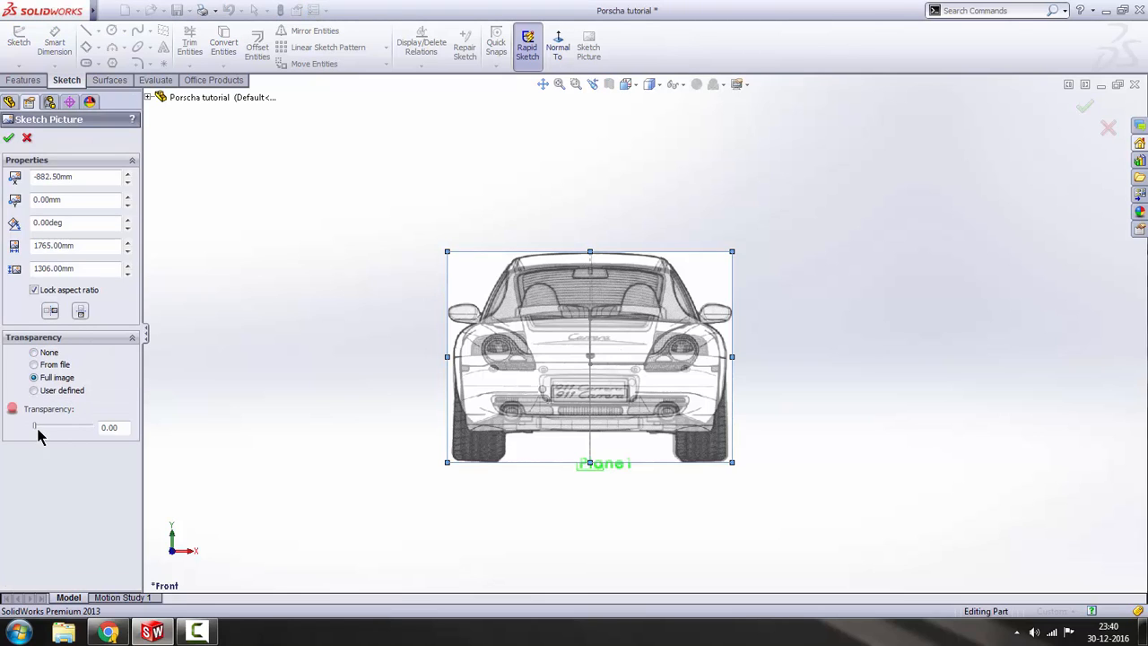
click(59, 431)
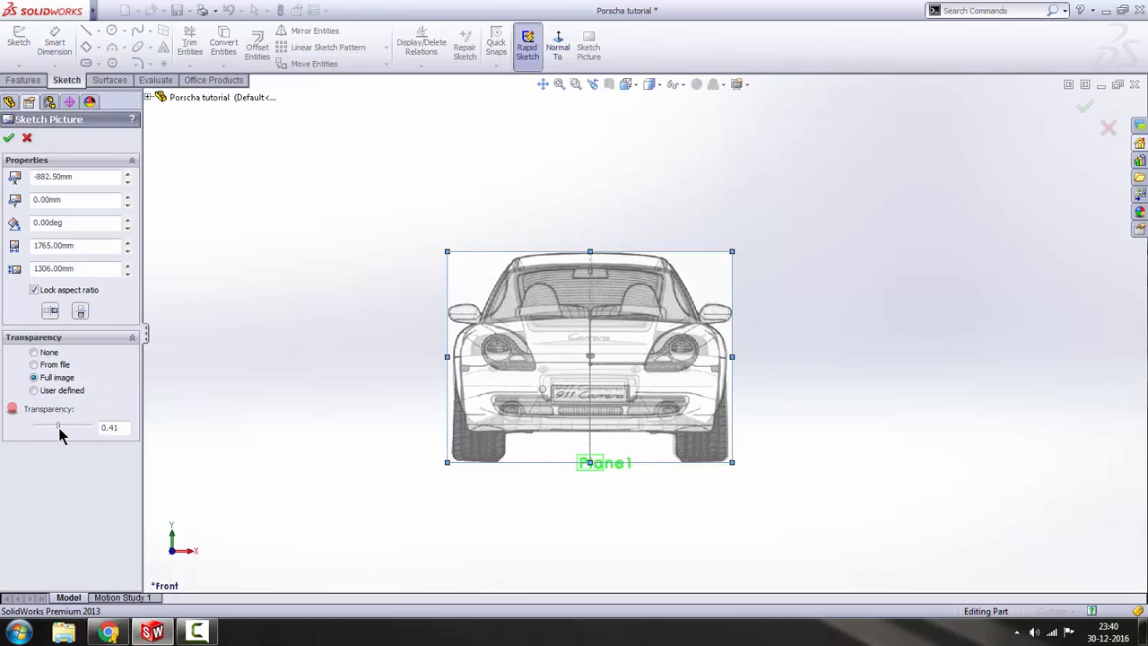
click(8, 138)
scroll(634, 355, down, 2)
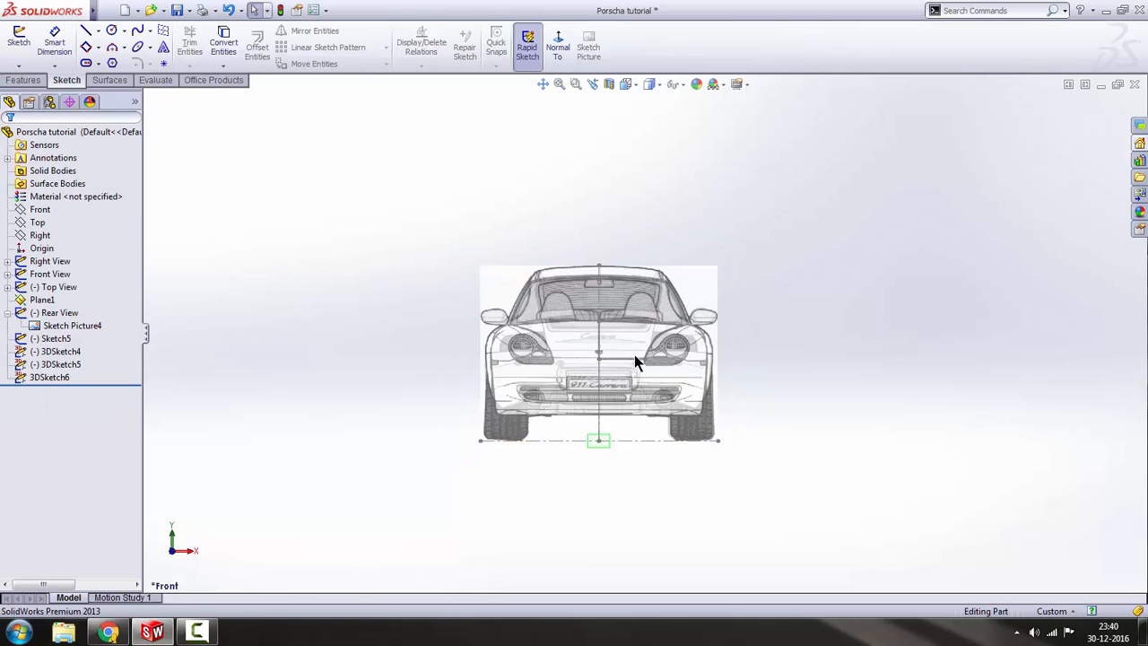
- Collapse the Rear View sketch and hide it so only the front blueprint shows in the front view
click(7, 312)
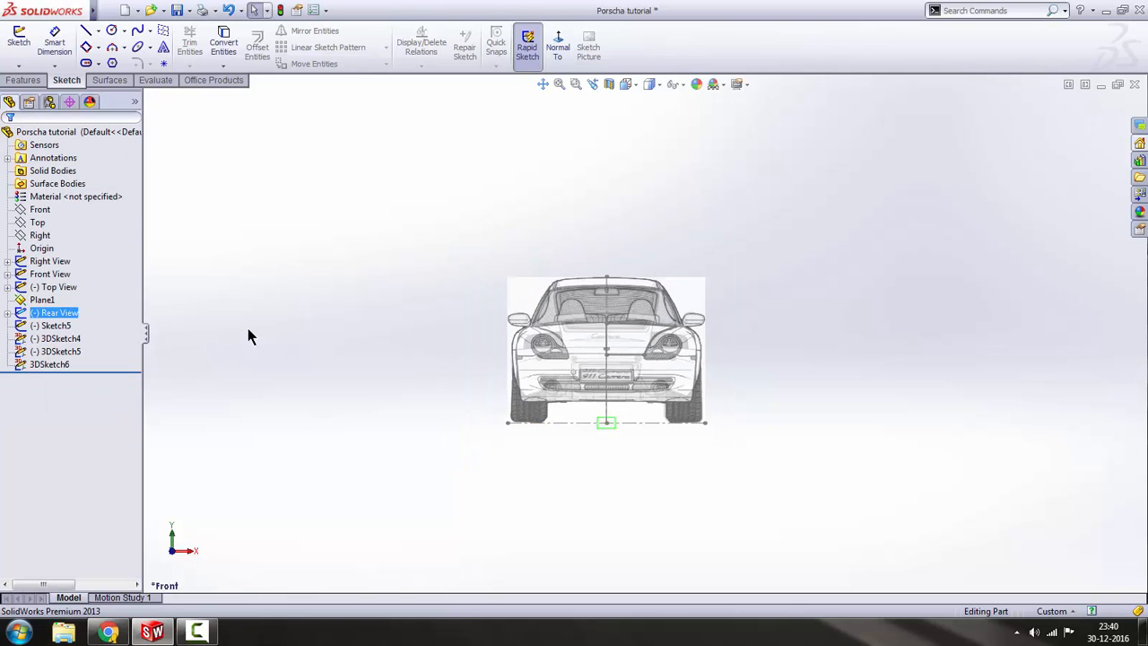
right_click(54, 317)
click(326, 273)
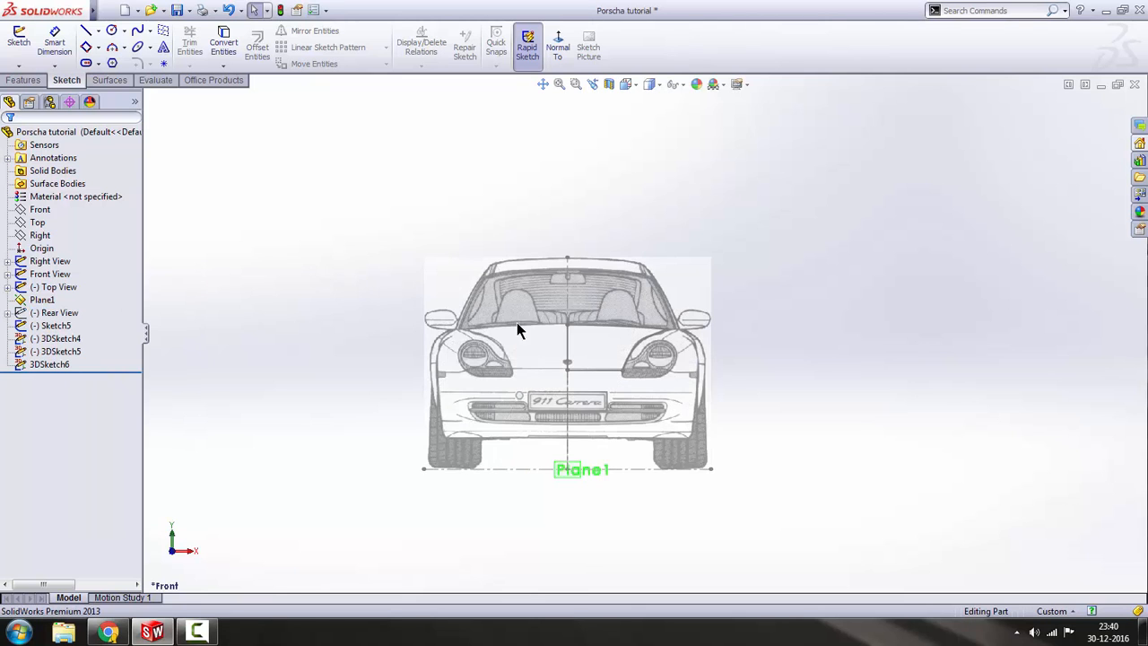
- Open the hood side-edge spline's 3D sketch and adjust both tangent handles to the hood line above the headlight in the front view
scroll(575, 357, up, 3)
scroll(577, 356, down, 3)
scroll(577, 357, up, 3)
scroll(741, 301, up, 2)
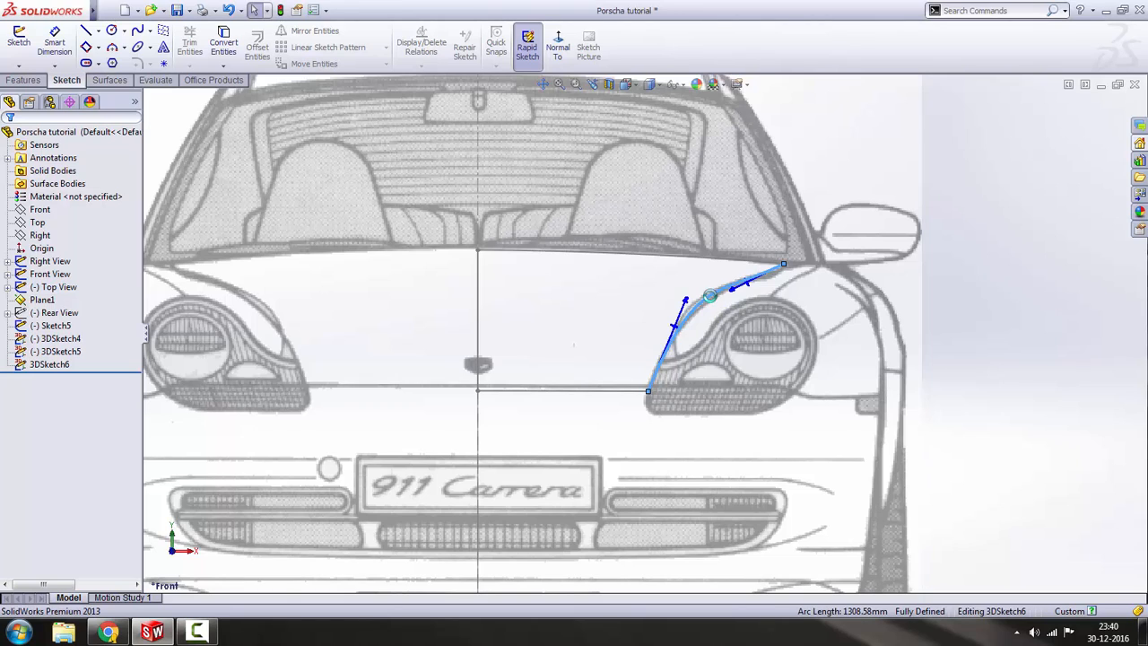
key(Escape)
scroll(682, 305, up, 4)
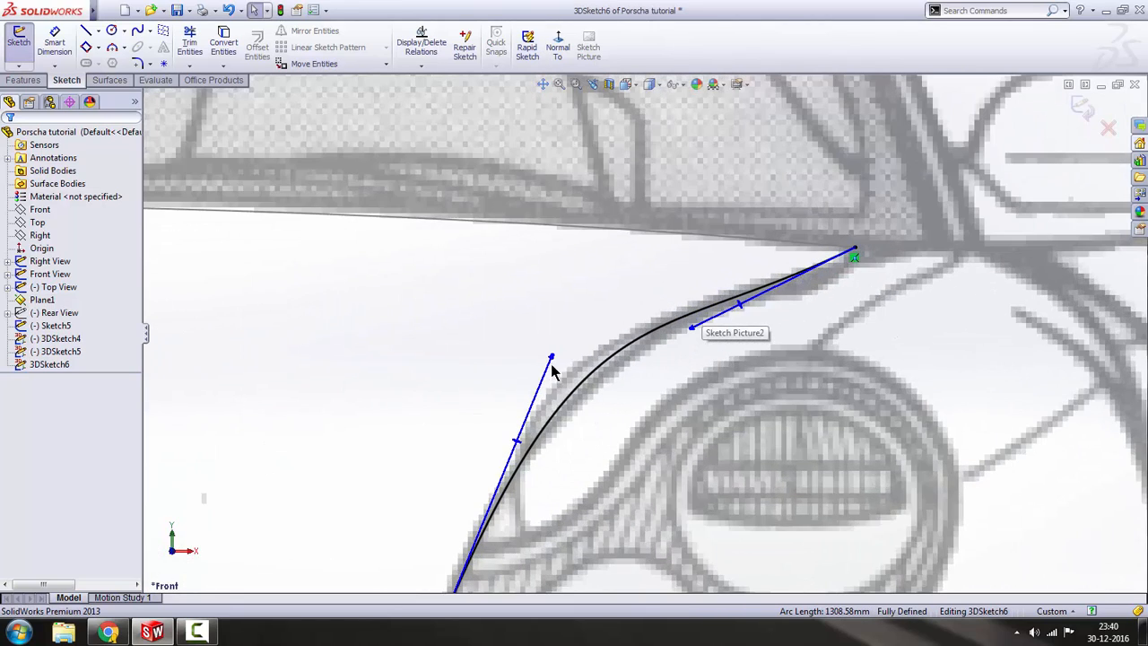
drag(551, 359, 533, 346)
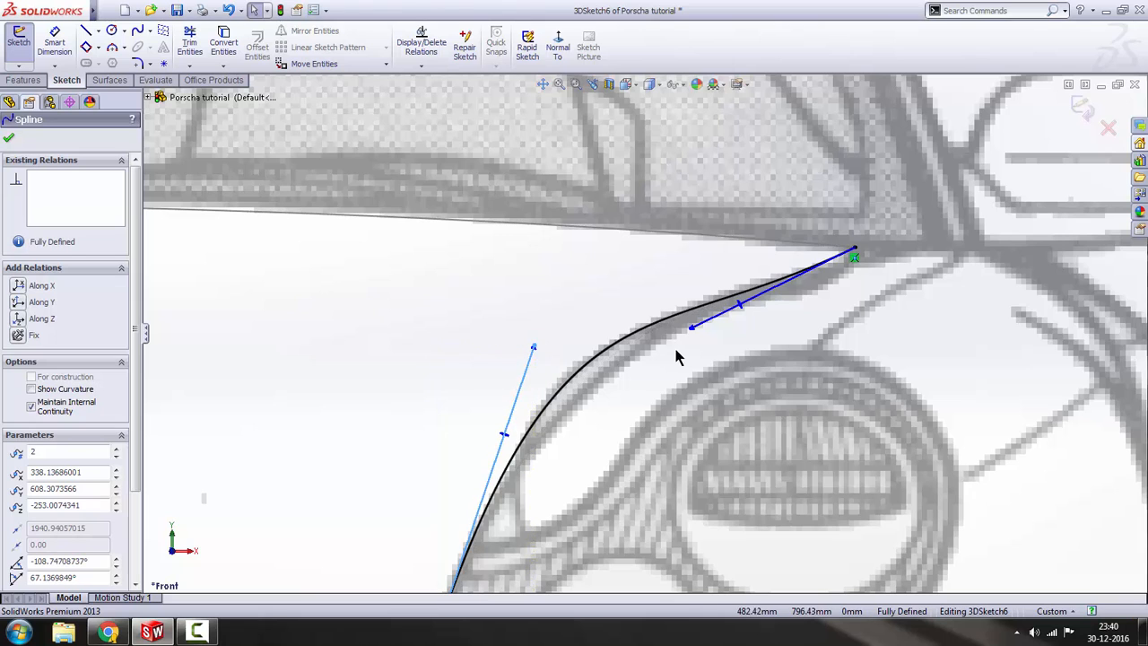
drag(693, 330, 670, 351)
- Fine-tune the tangent handle at the side-edge spline's front end to match the blueprint's hood line, and finish the 3D sketch
scroll(594, 384, down, 3)
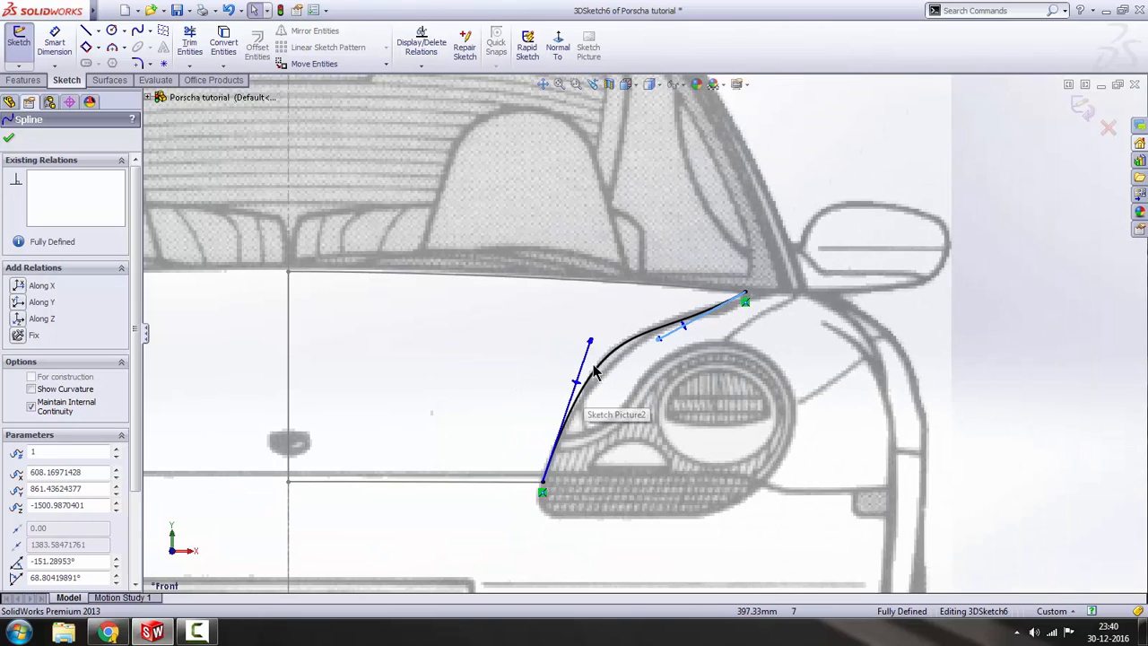
drag(591, 346, 597, 359)
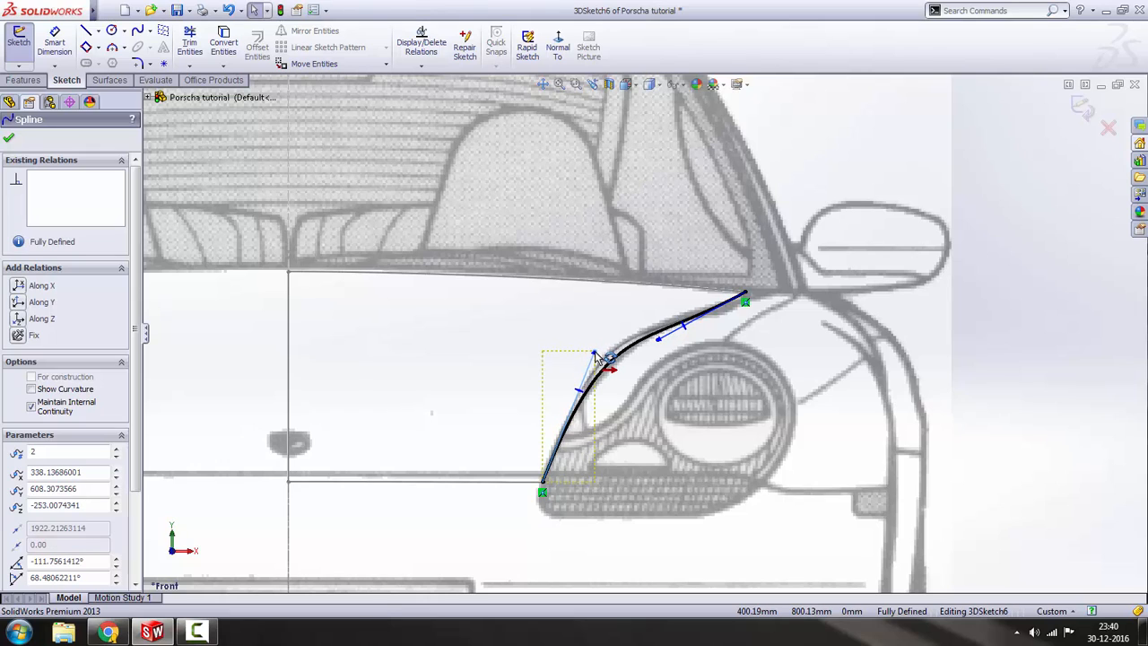
scroll(642, 347, up, 3)
click(881, 380)
scroll(612, 349, down, 5)
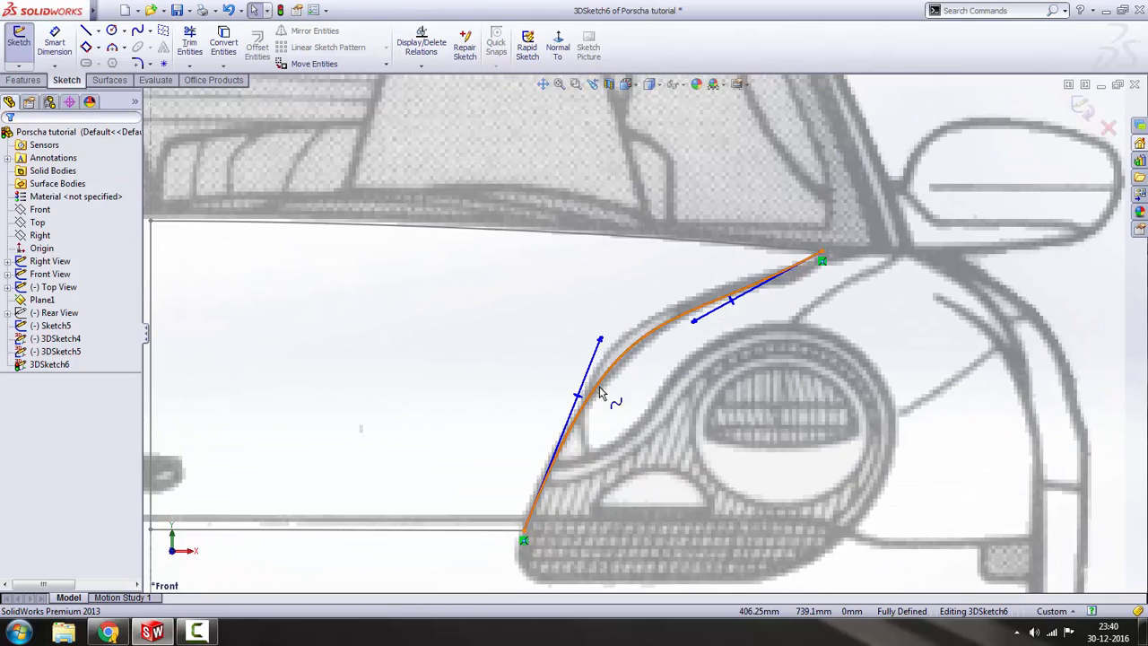
scroll(643, 345, up, 3)
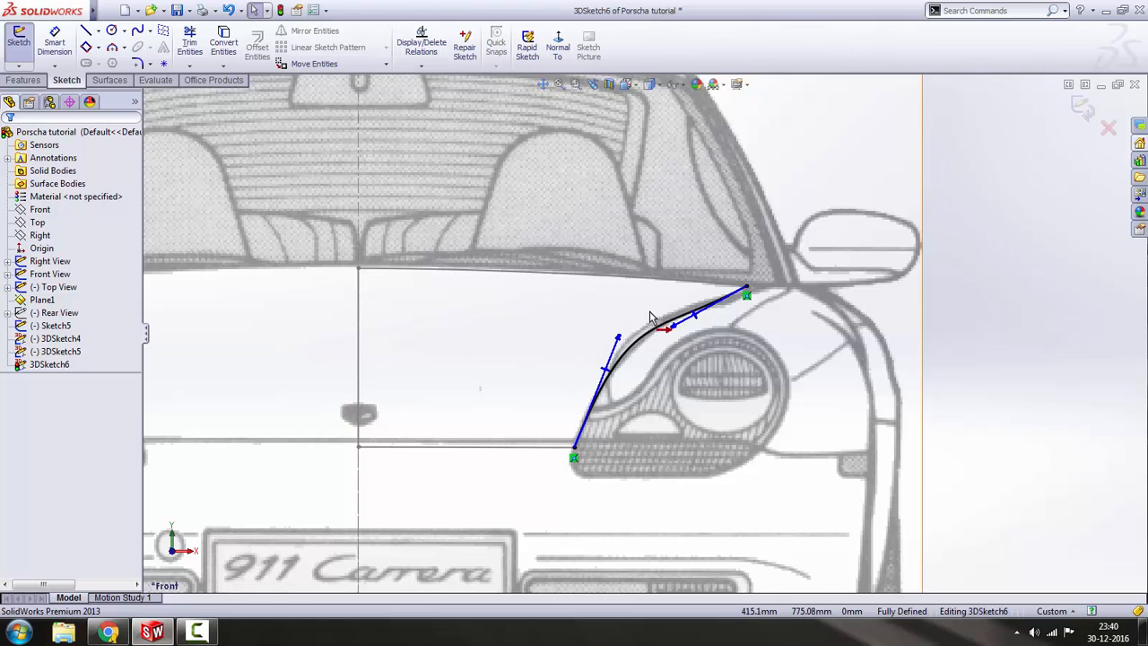
scroll(652, 317, down, 2)
mouse_move(604, 352)
mouse_down()
mouse_move(622, 338)
mouse_move(614, 336)
mouse_up()
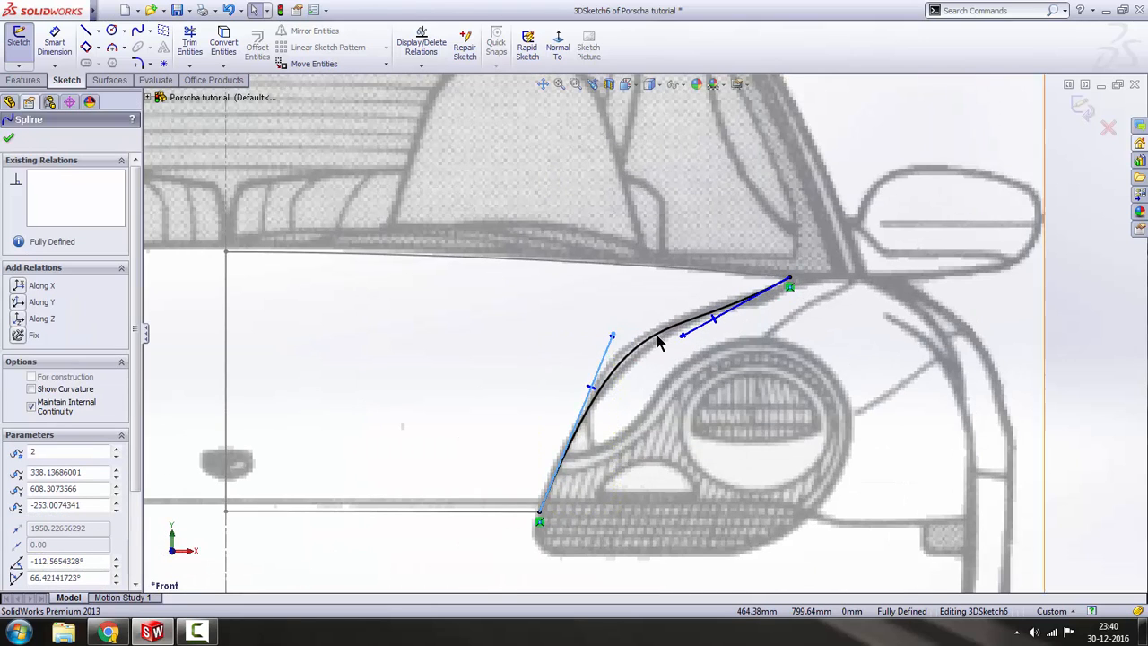
scroll(655, 341, up, 6)
click(794, 350)
scroll(741, 339, down, 1)
scroll(999, 287, up, 4)
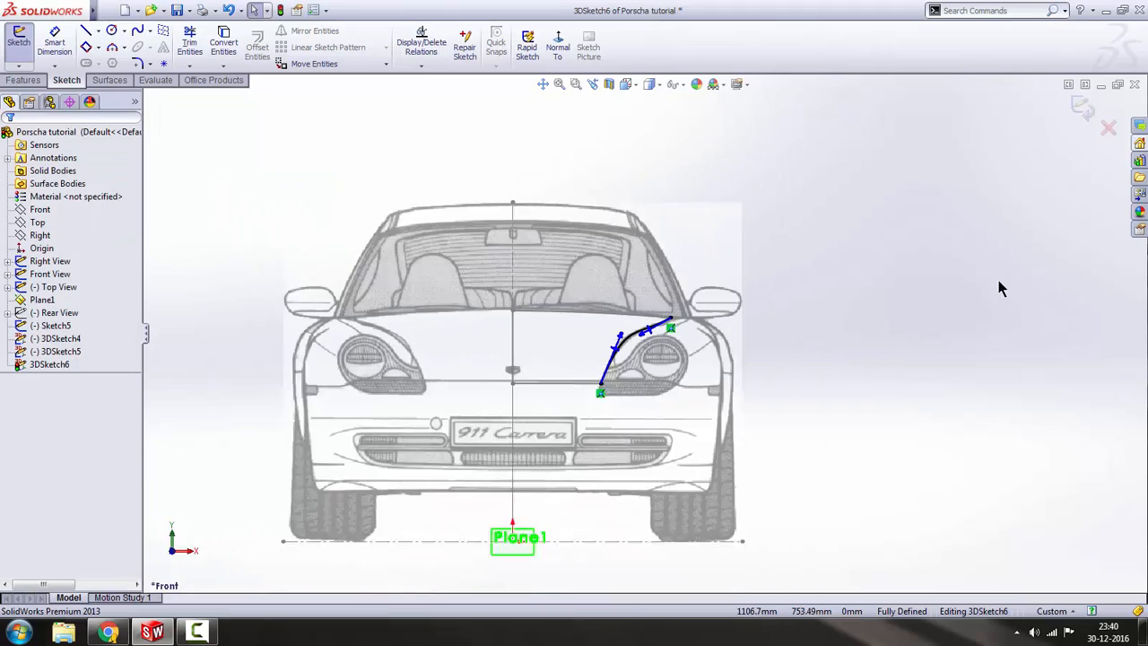
click(1082, 106)
- Start a Lofted Surface with the hood's rear-edge sketch 3DSketch5 and front-edge sketch 3DSketch4 as profiles
scroll(828, 346, up, 2)
middle_drag(828, 345, 650, 414)
scroll(453, 359, down, 5)
middle_drag(453, 348, 599, 321)
scroll(455, 390, up, 4)
scroll(599, 321, down, 1)
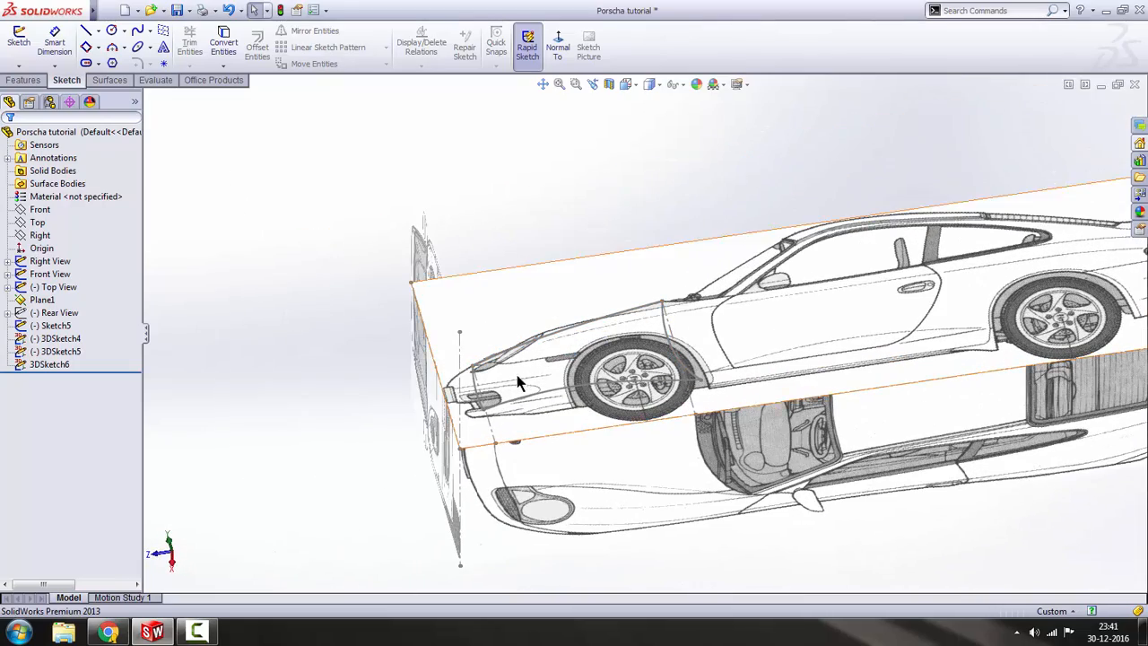
click(109, 80)
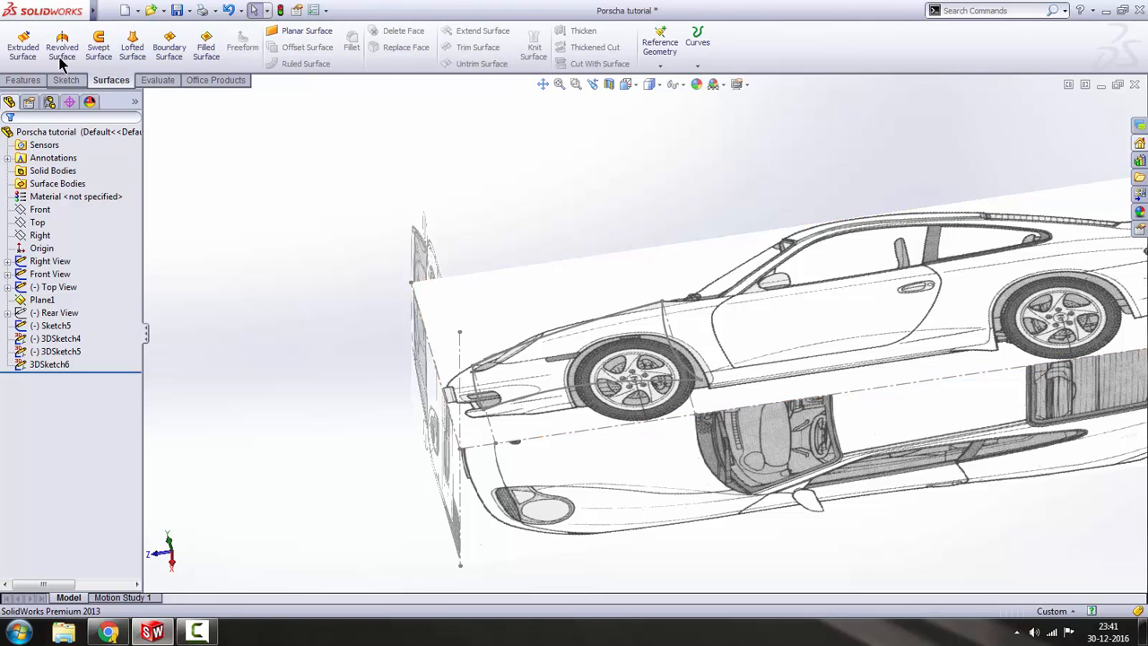
click(132, 47)
scroll(671, 330, down, 2)
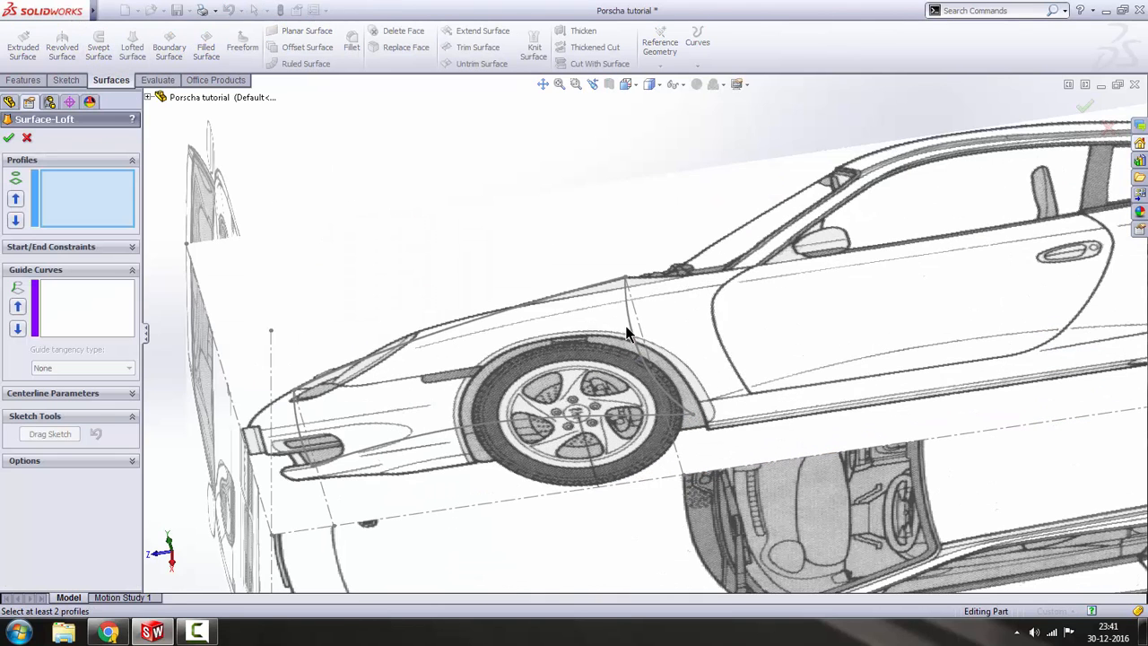
click(630, 334)
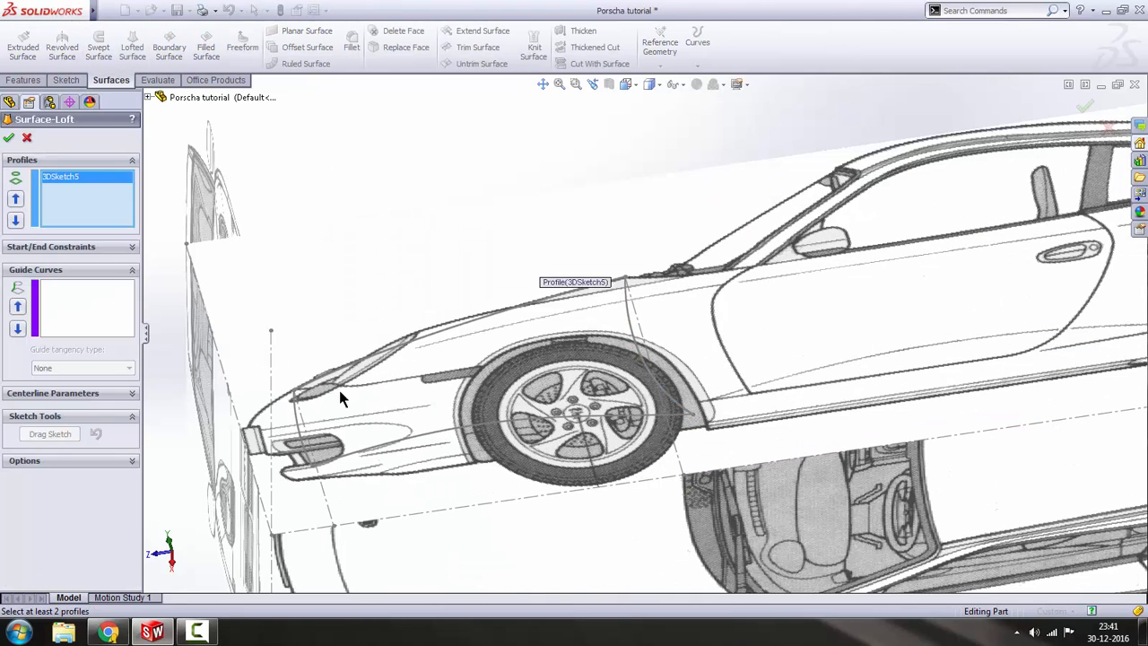
click(295, 427)
- Add the centre-line Sketch5 and side-edge 3DSketch6 as the loft's guide curves and create the half-hood surface
scroll(346, 377, up, 2)
click(57, 303)
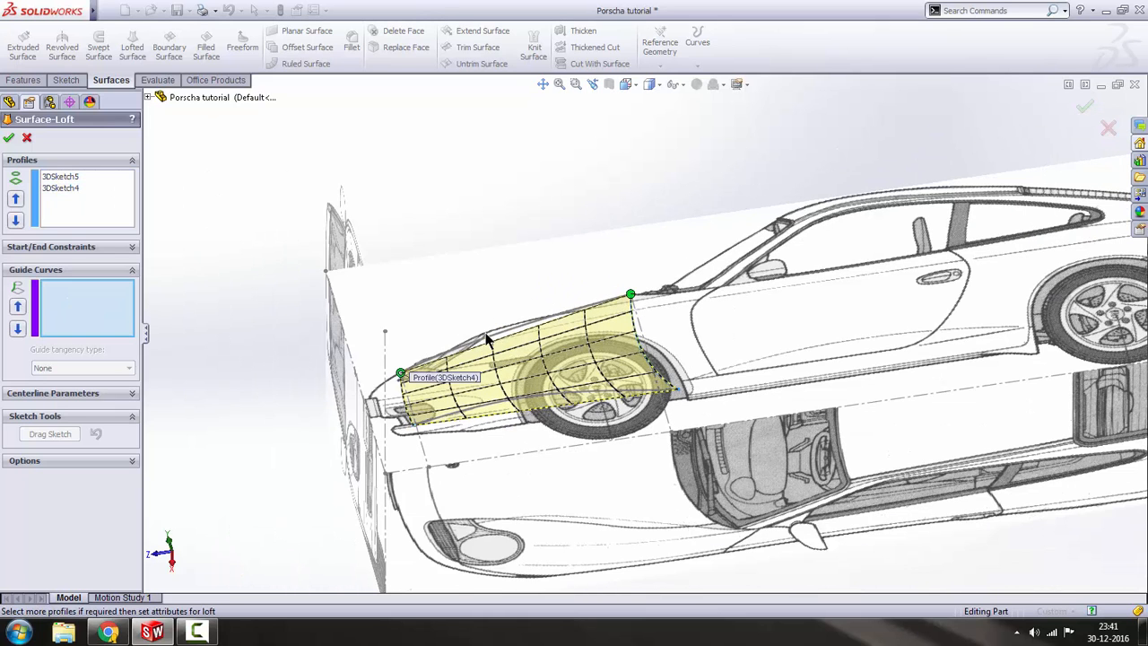
scroll(487, 338, down, 2)
click(517, 335)
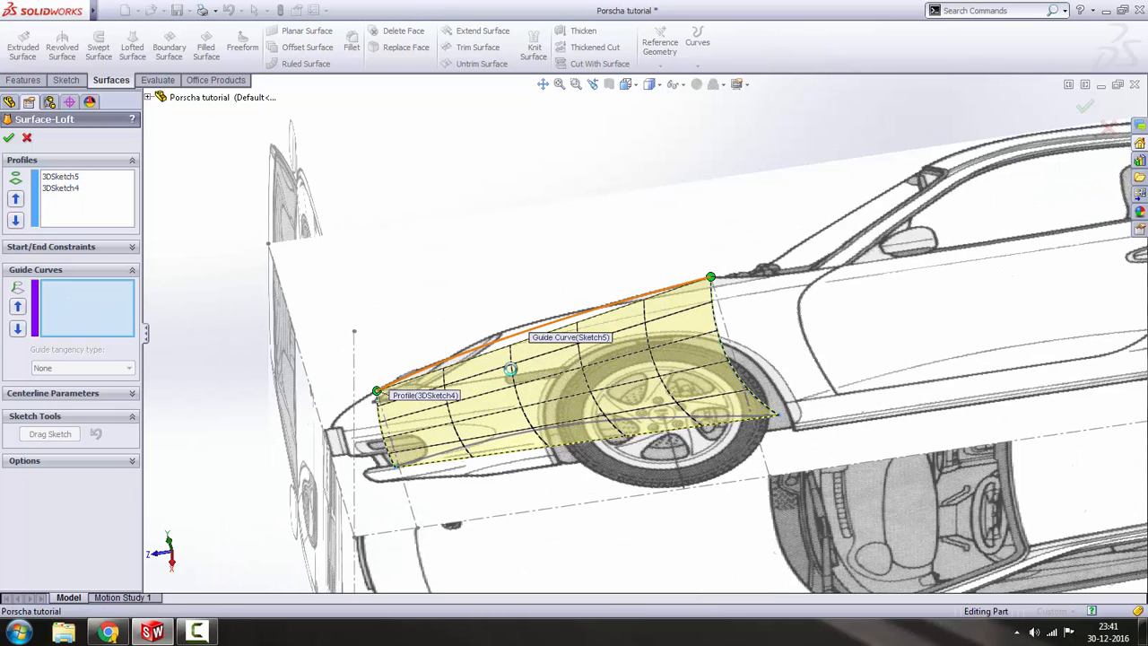
click(529, 437)
middle_drag(529, 436, 607, 377)
scroll(610, 327, up, 6)
scroll(668, 354, down, 5)
scroll(607, 374, up, 3)
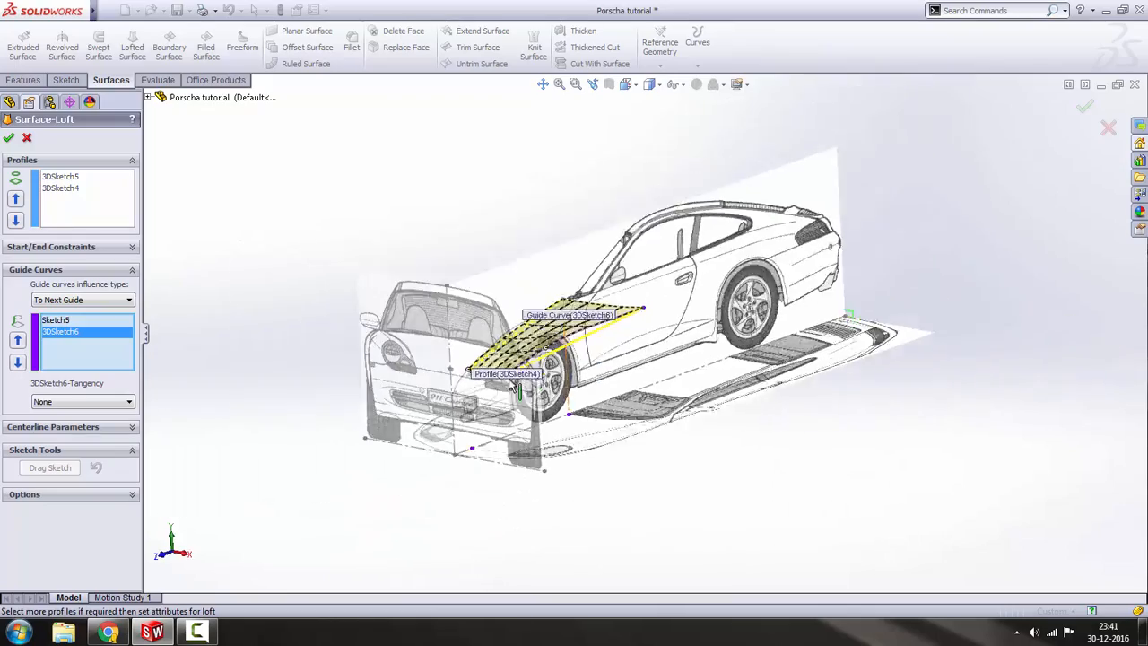
scroll(511, 384, down, 3)
middle_drag(533, 333, 538, 404)
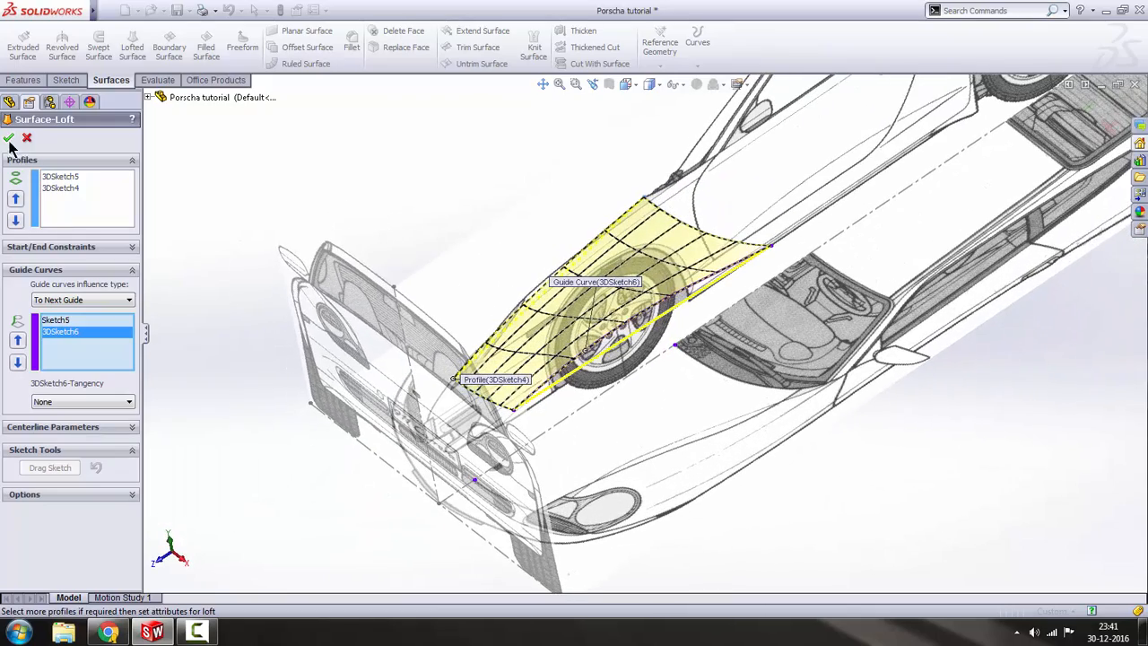
click(198, 415)
- Compare the lofted hood surface with the blueprint in a rotated 3D view and in the front view
middle_drag(622, 329, 739, 228)
scroll(516, 406, up, 5)
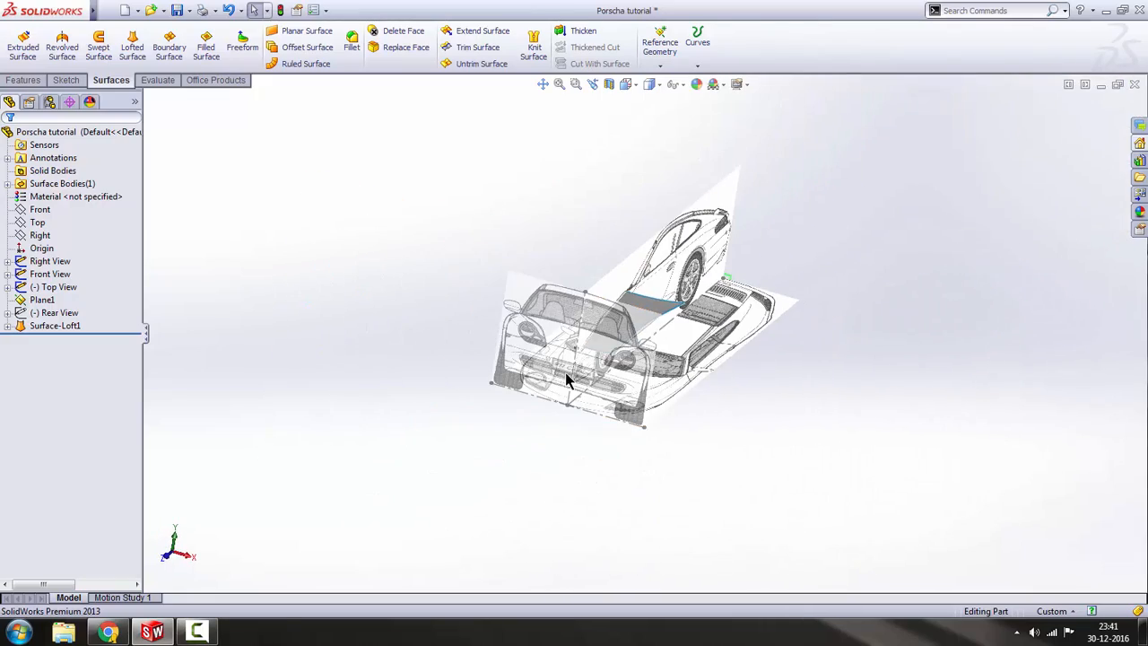
key(space)
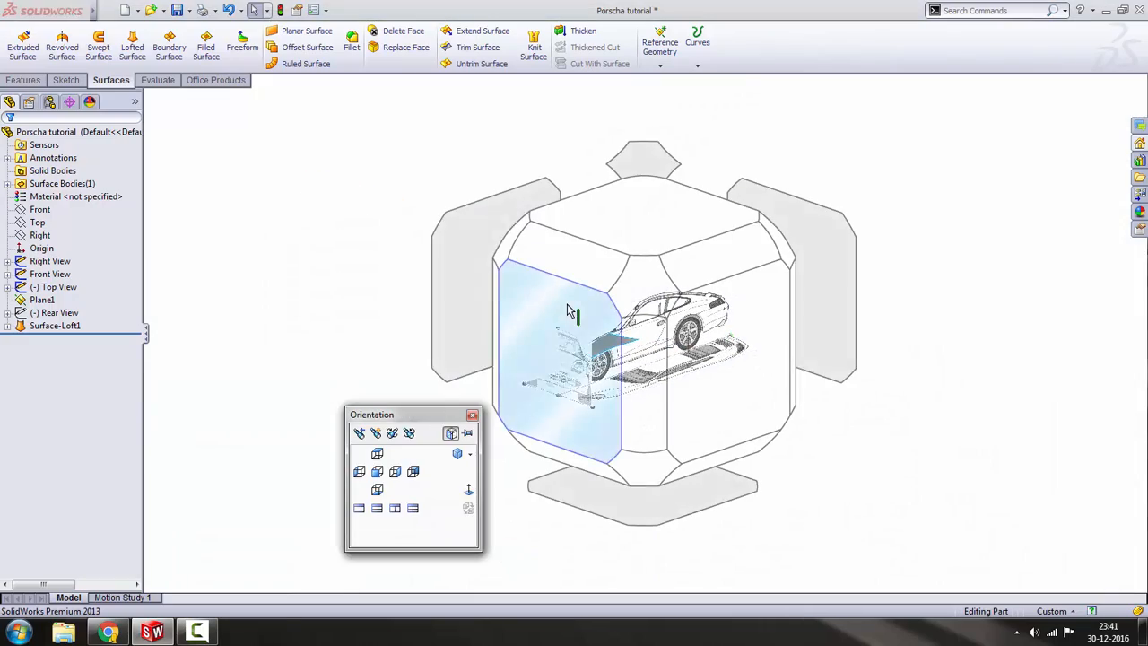
click(567, 309)
scroll(744, 314, down, 8)
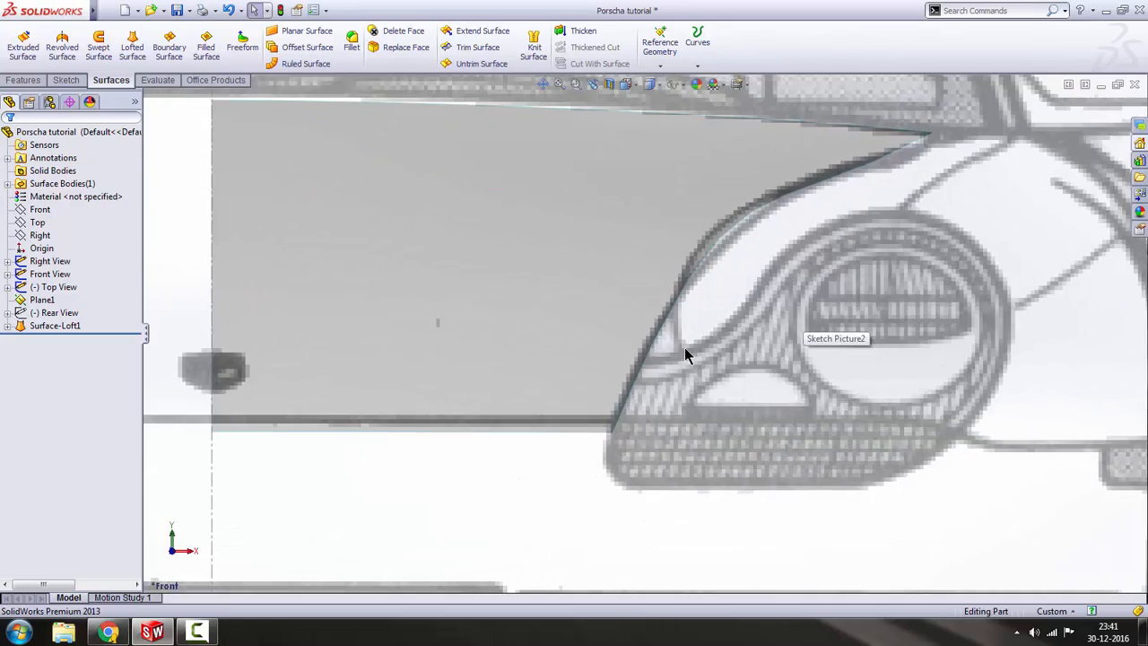
- Examine the lofted hood surface's outline against the blueprint in the top view, from the windshield to the headlight
key(space)
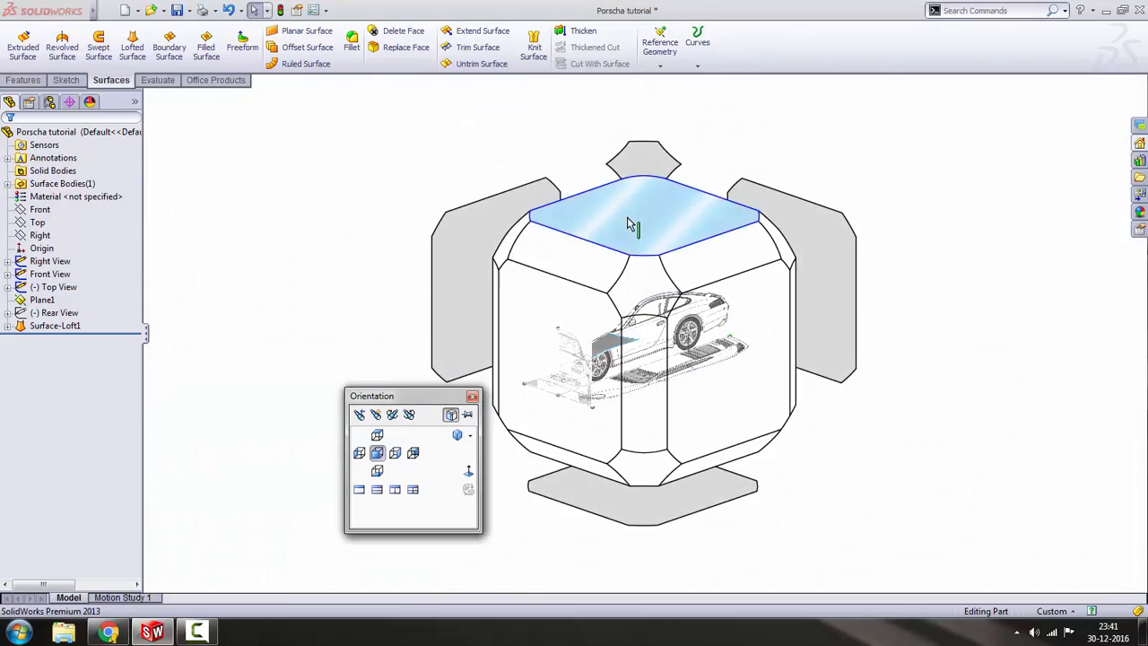
click(630, 224)
scroll(669, 354, down, 6)
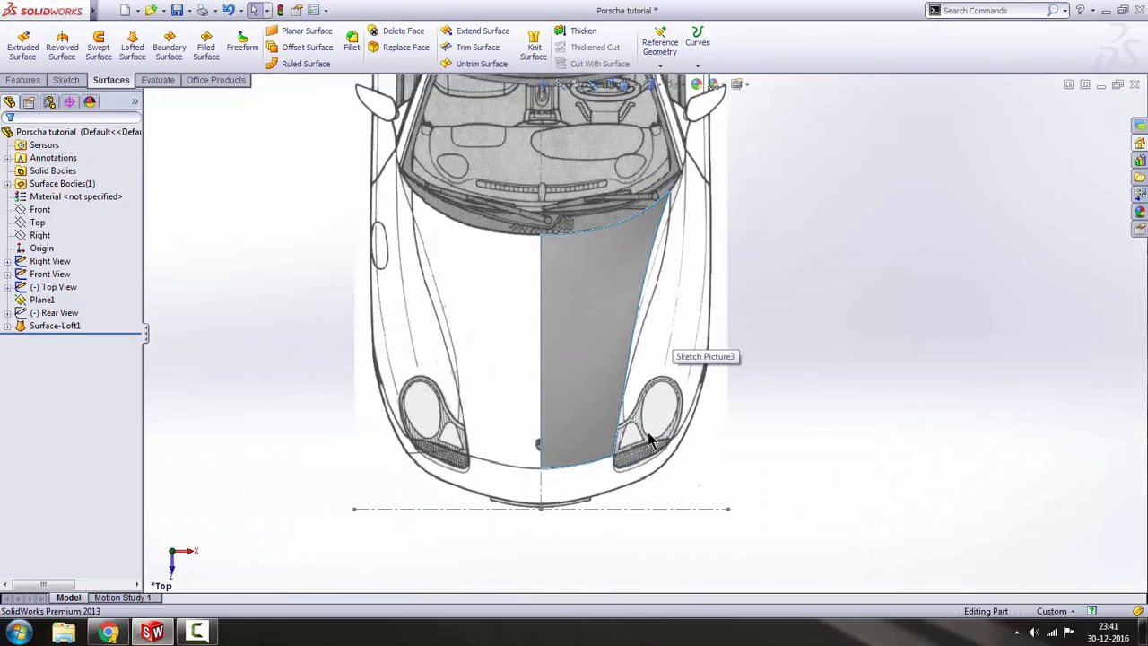
scroll(717, 179, up, 4)
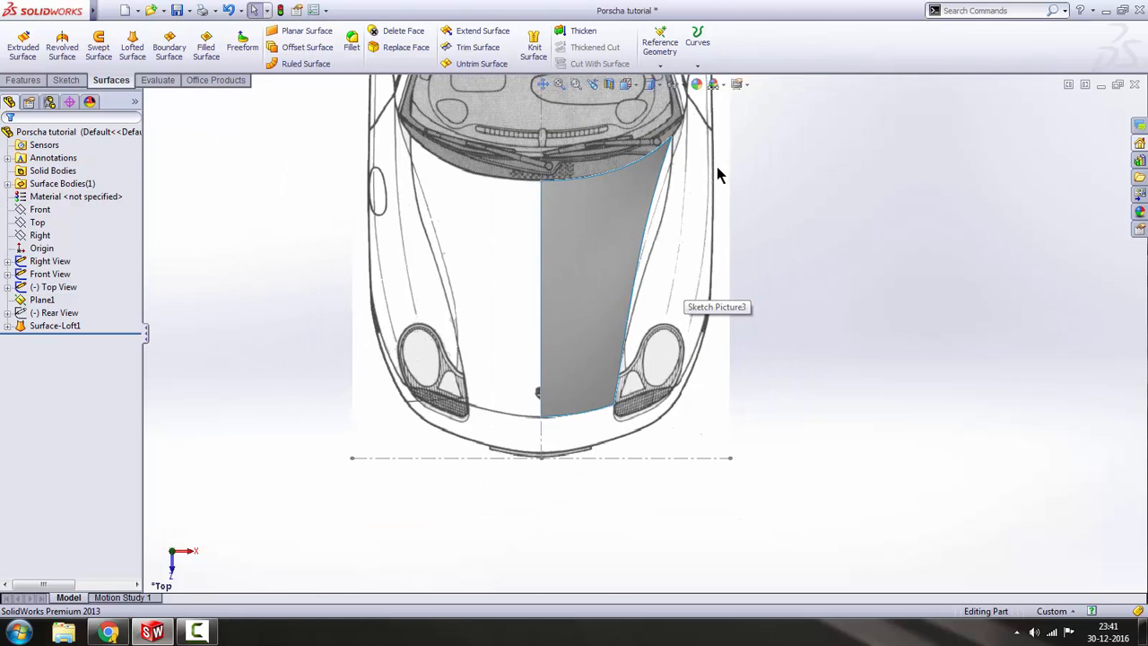
scroll(668, 264, down, 2)
scroll(617, 330, up, 5)
scroll(620, 407, down, 6)
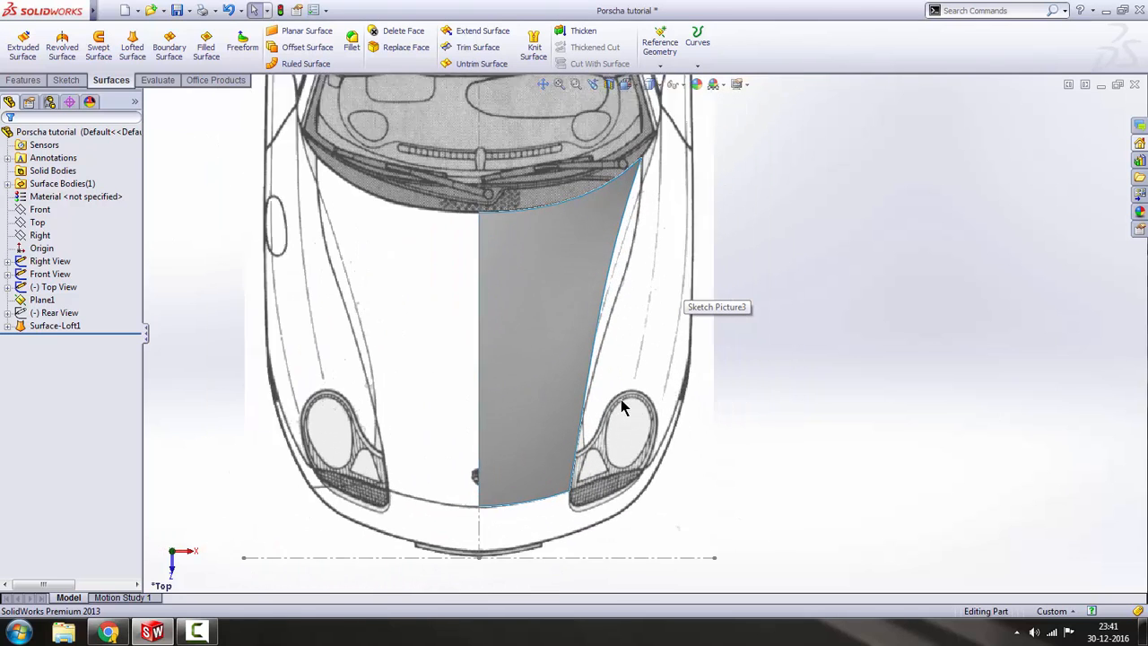
scroll(613, 379, up, 2)
scroll(649, 358, down, 2)
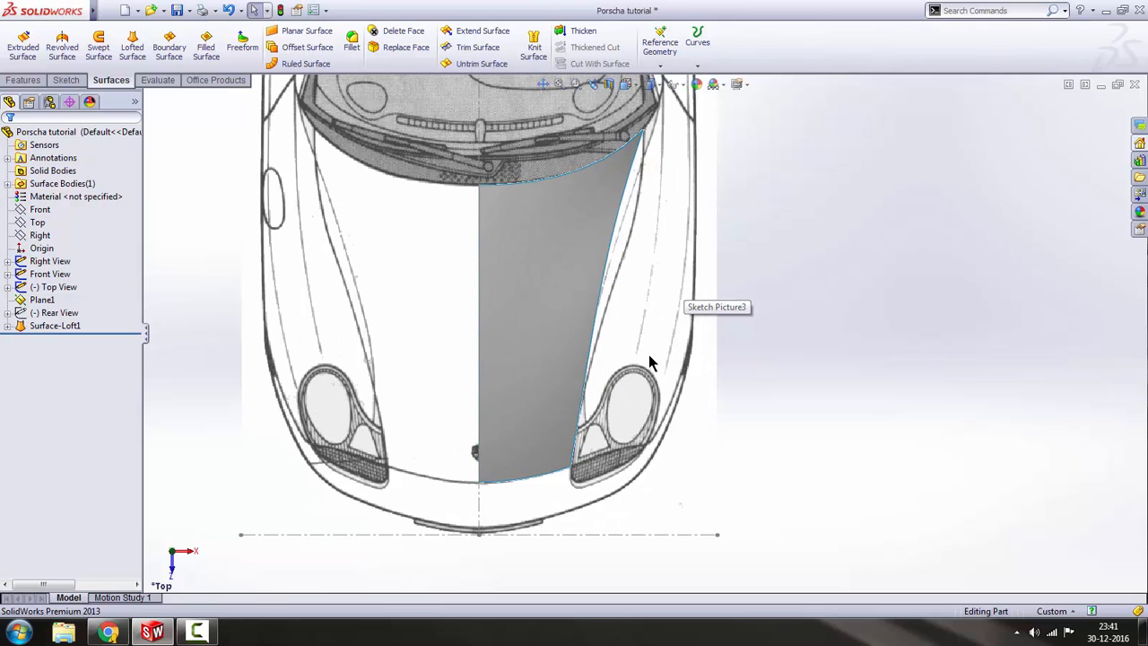
scroll(647, 362, down, 2)
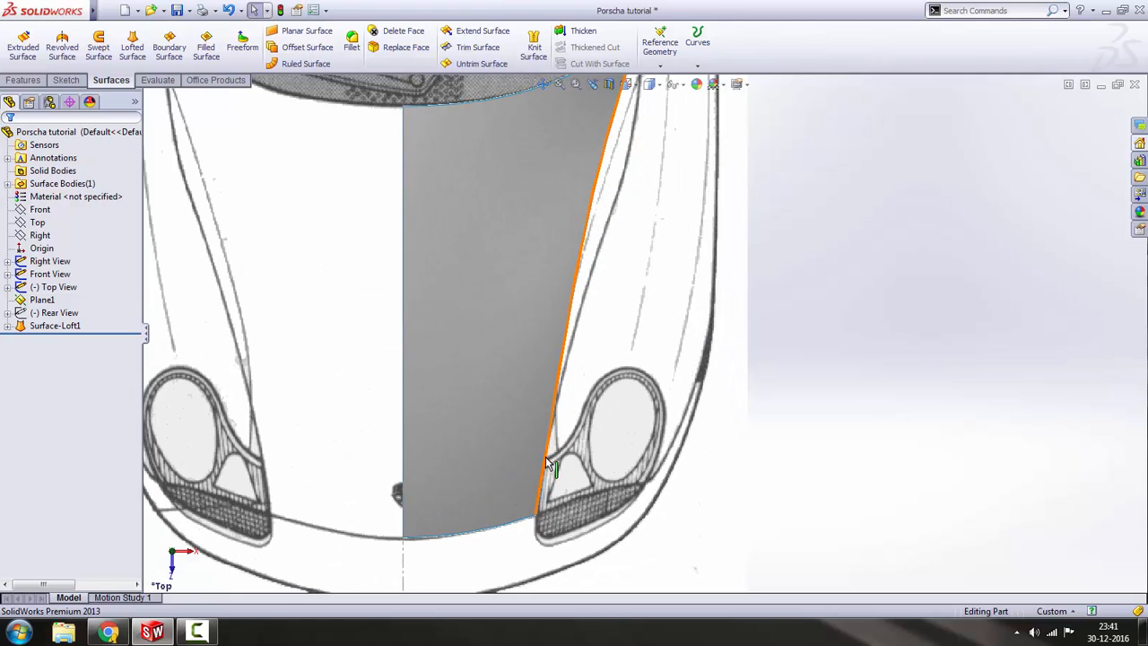
scroll(619, 375, up, 3)
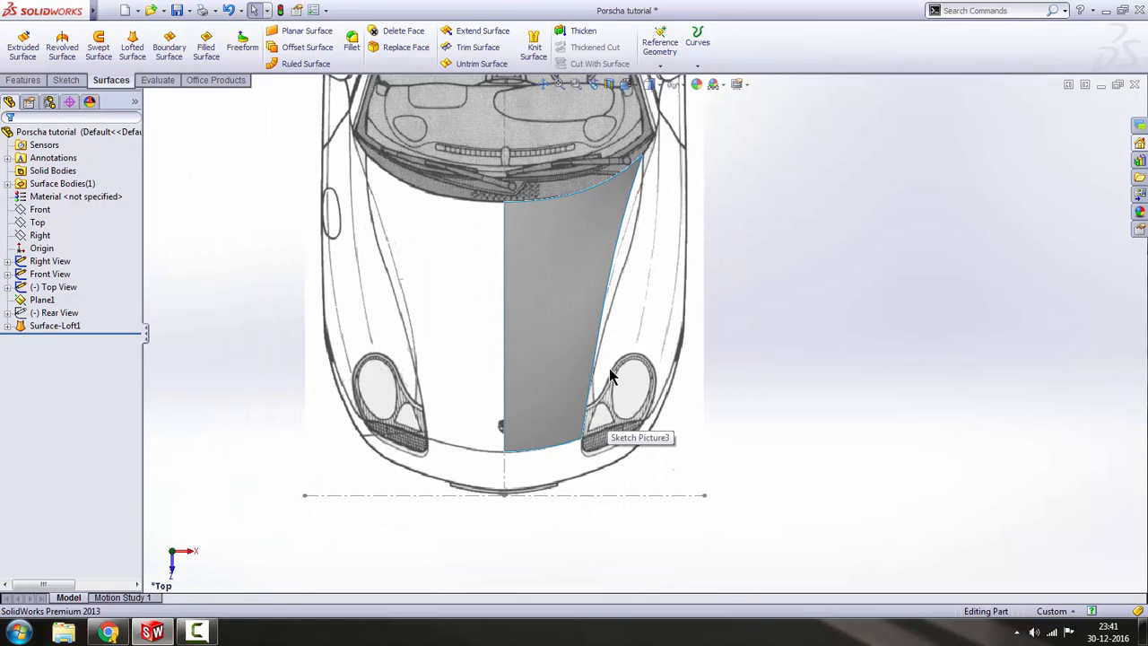
scroll(674, 250, down, 3)
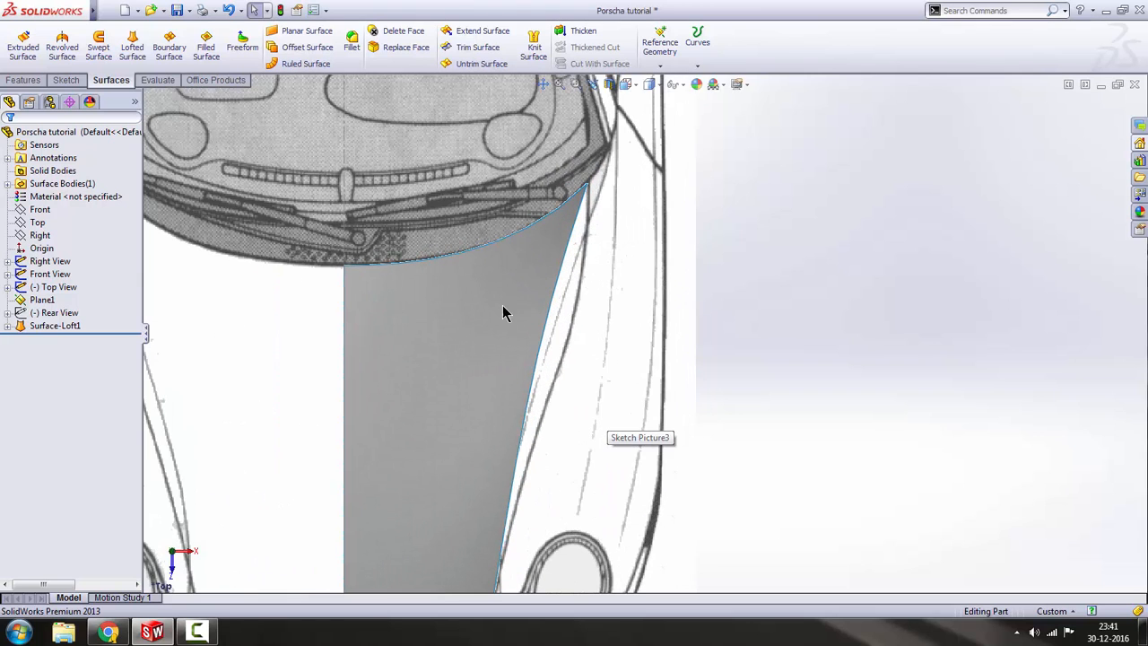
scroll(529, 278, up, 1)
scroll(645, 388, up, 1)
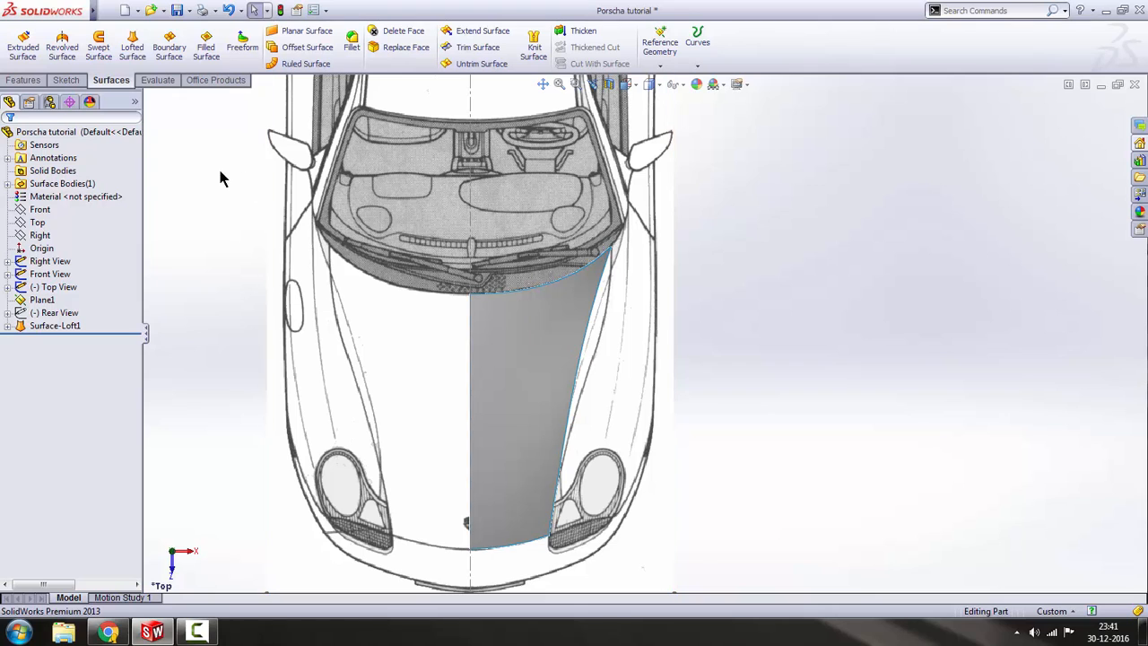
- Start a 3D sketch and draw a two-point spline about 320 mm long from the hood's side edge to the headlight's upper edge in the top view
click(65, 80)
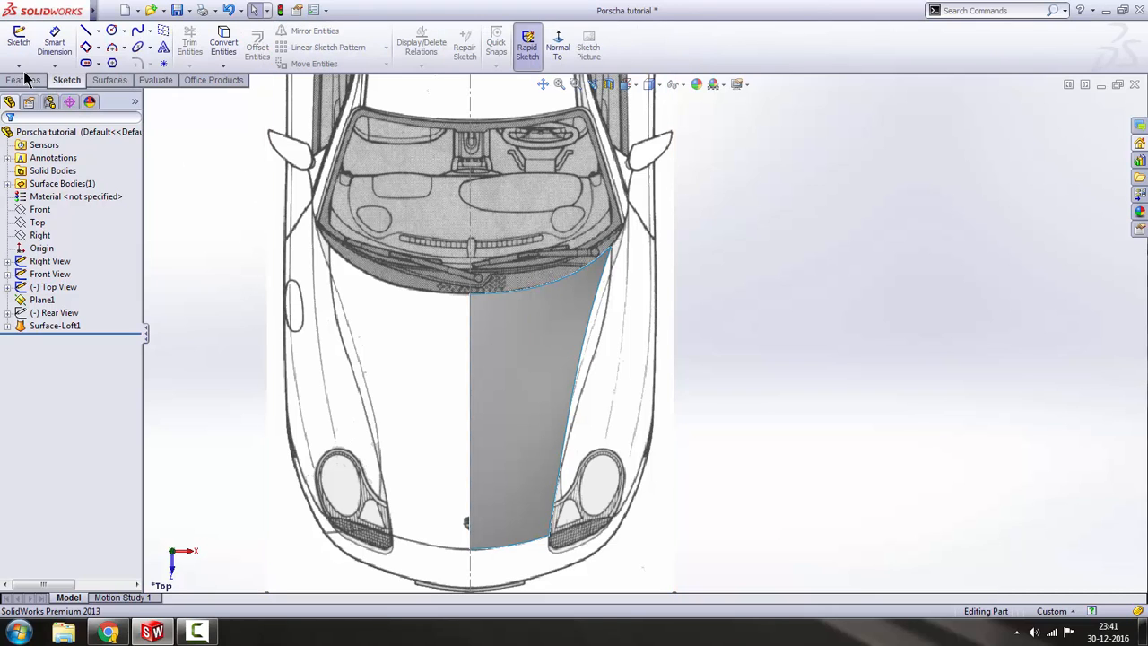
click(18, 65)
click(45, 94)
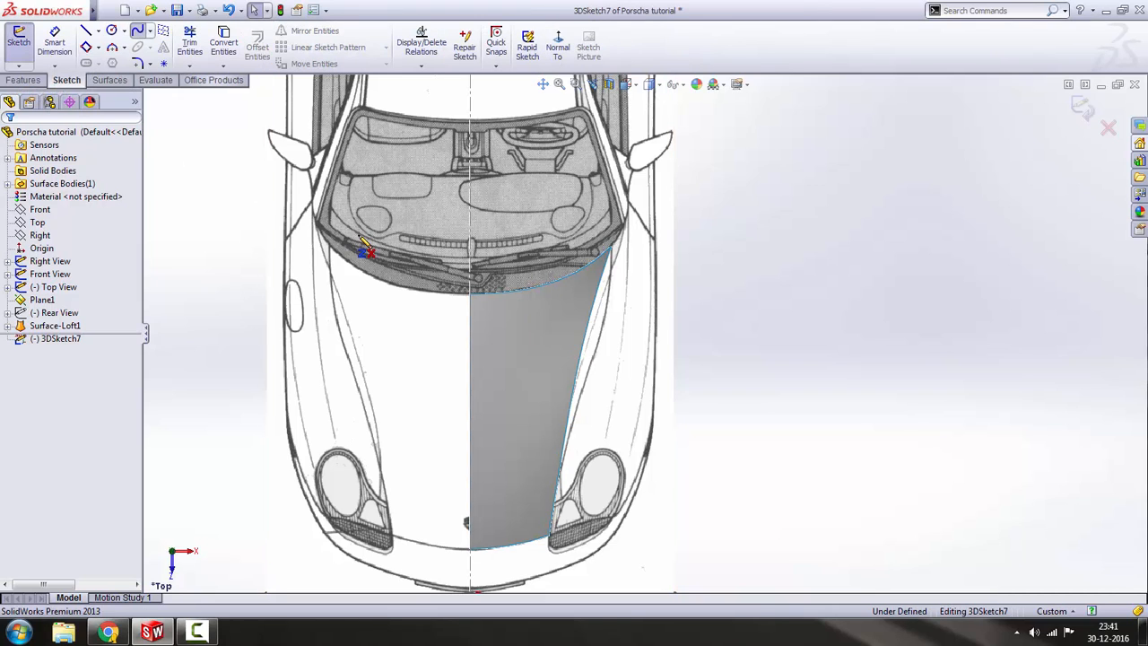
scroll(659, 467, up, 1)
scroll(643, 410, down, 4)
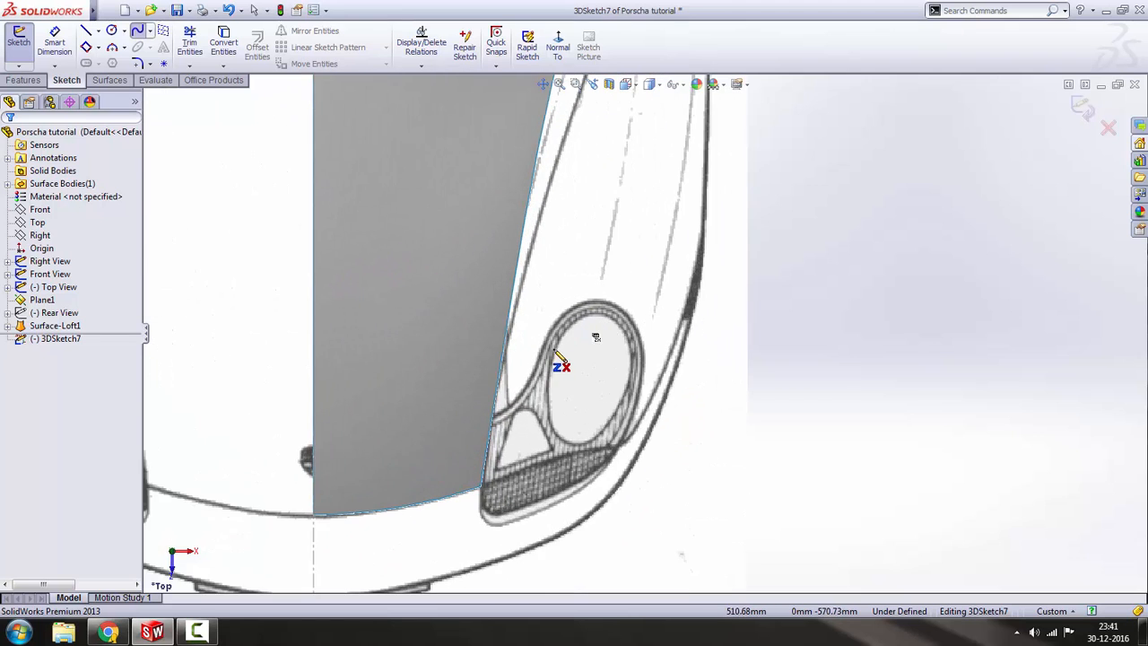
scroll(528, 372, down, 3)
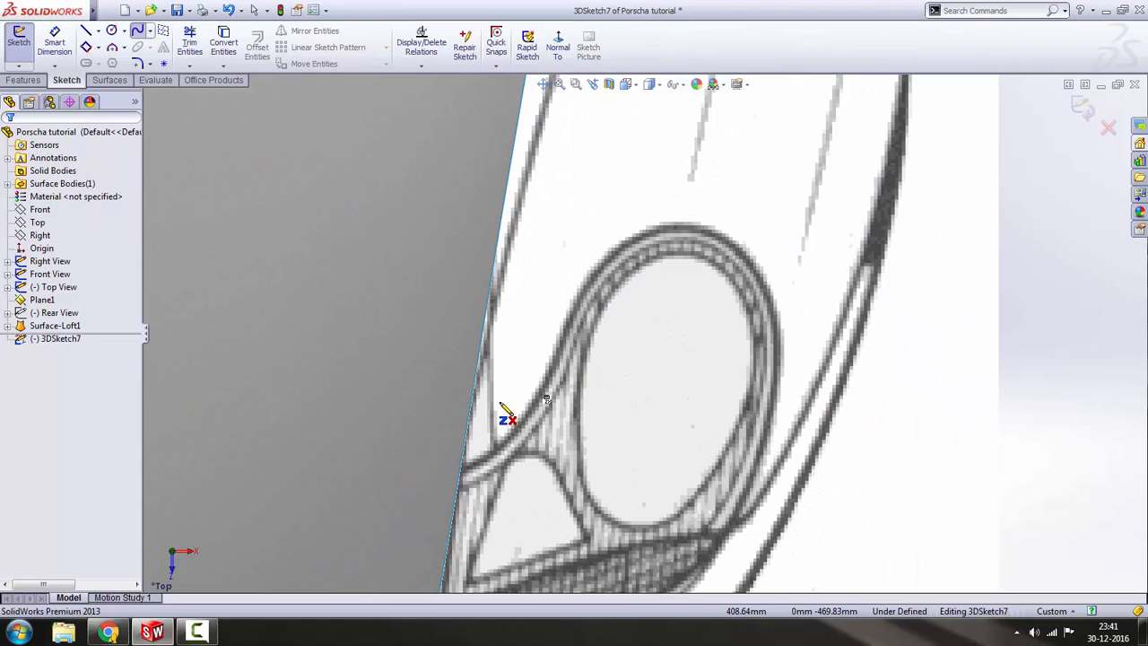
click(461, 468)
scroll(695, 261, up, 1)
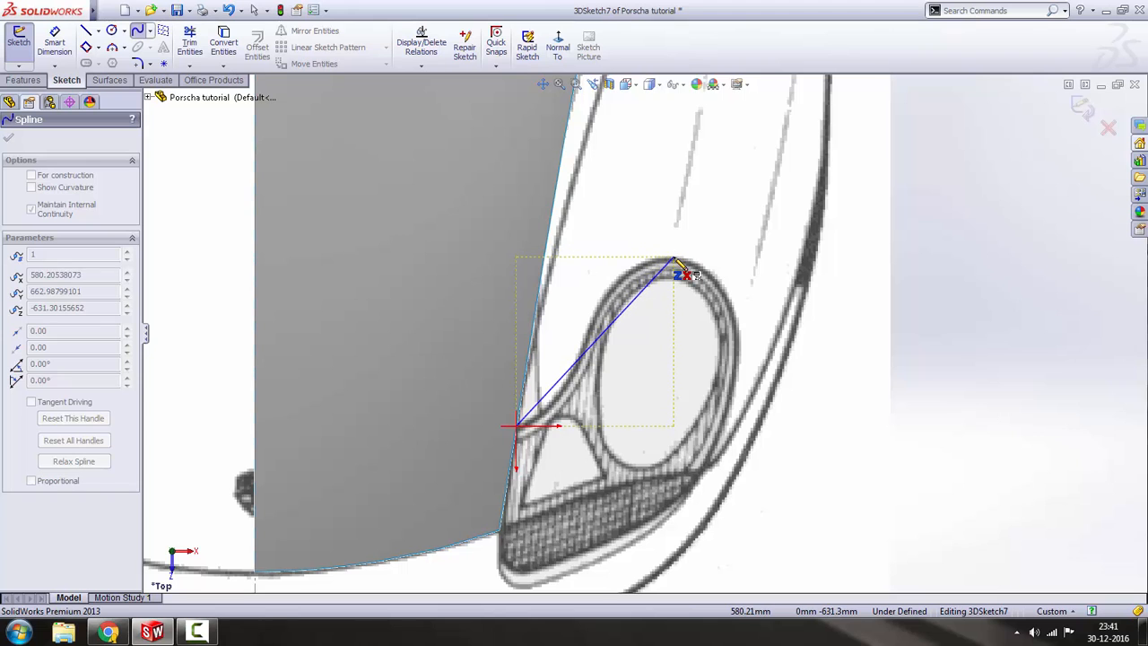
click(675, 260)
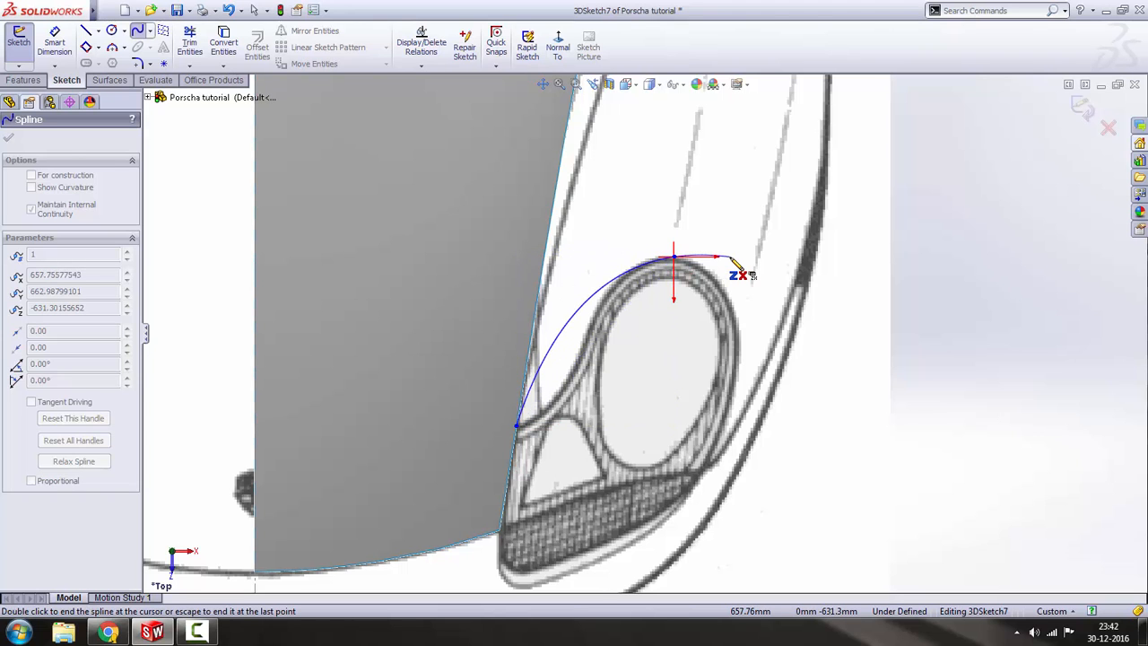
key(Escape)
- Bend the spline into an S-shape along the headlight outline in the top view using the tangent handles at both ends
scroll(648, 312, up, 3)
scroll(628, 316, down, 6)
click(622, 347)
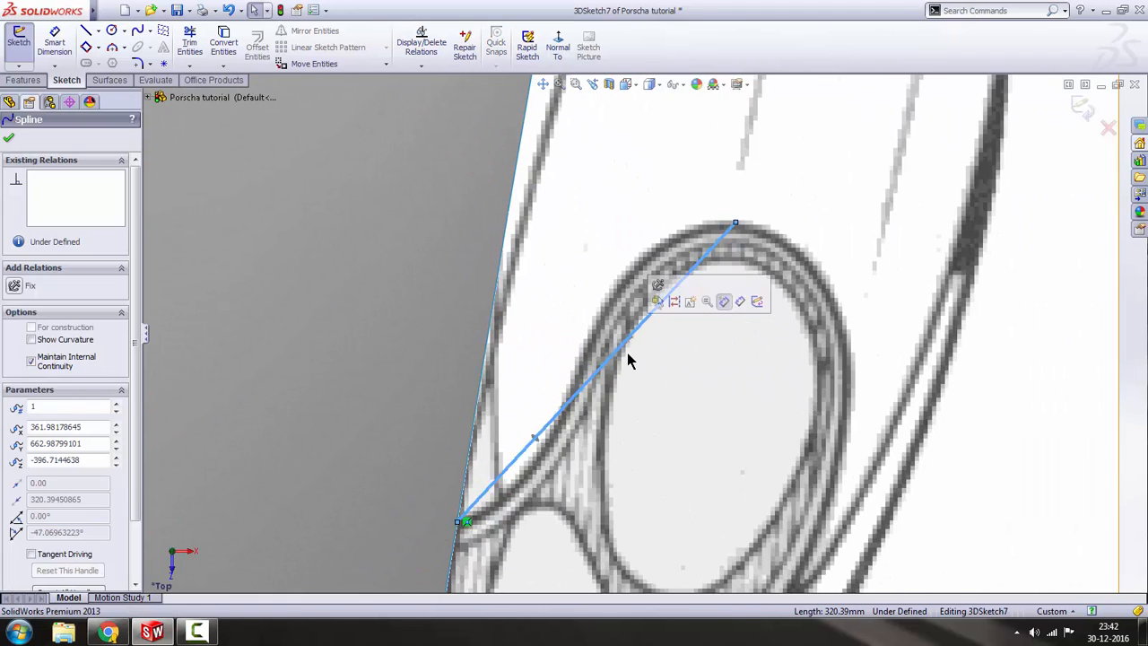
scroll(627, 360, up, 2)
scroll(630, 376, down, 2)
drag(572, 375, 597, 414)
drag(683, 303, 581, 214)
drag(583, 451, 614, 456)
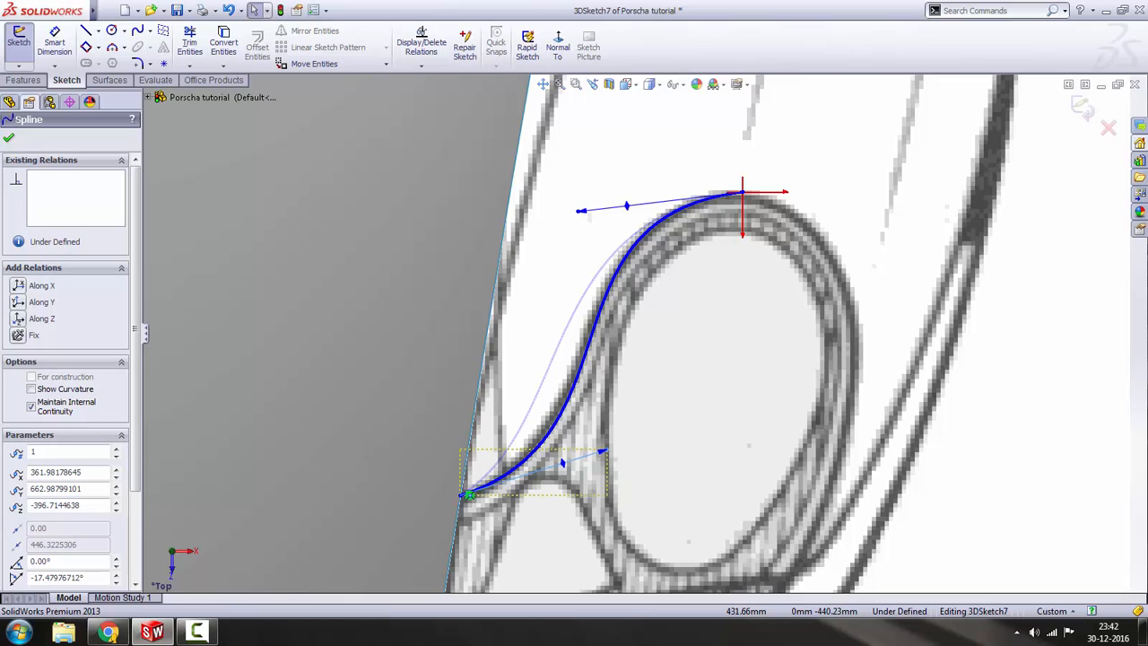
scroll(672, 335, up, 2)
scroll(685, 271, down, 2)
scroll(685, 272, down, 1)
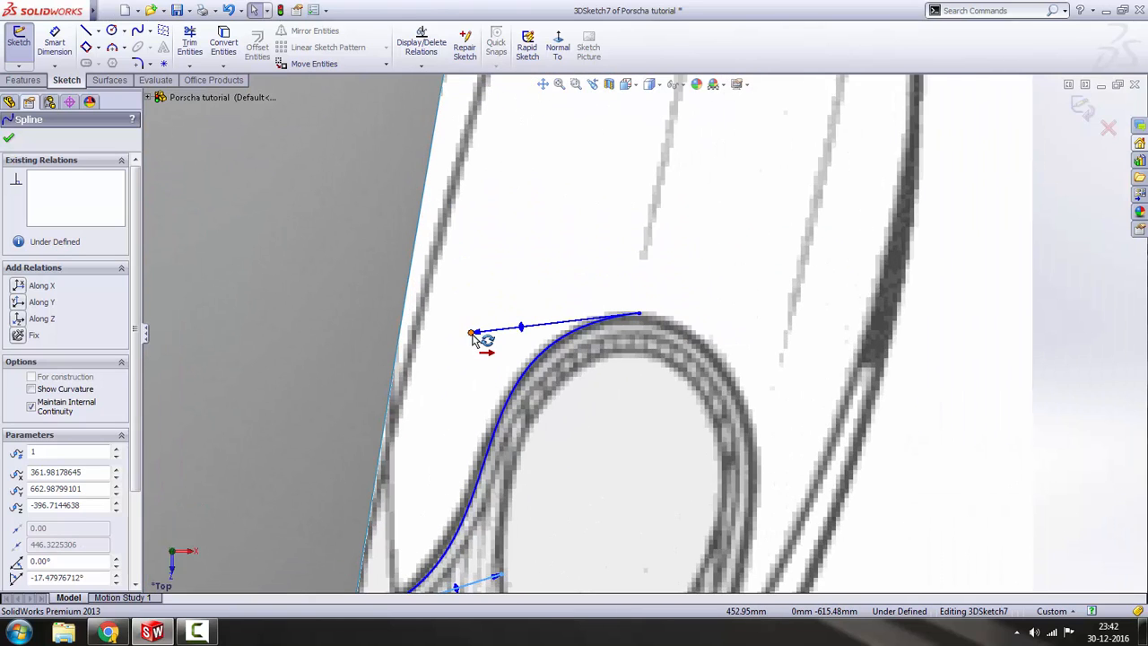
drag(472, 334, 484, 343)
scroll(601, 355, up, 2)
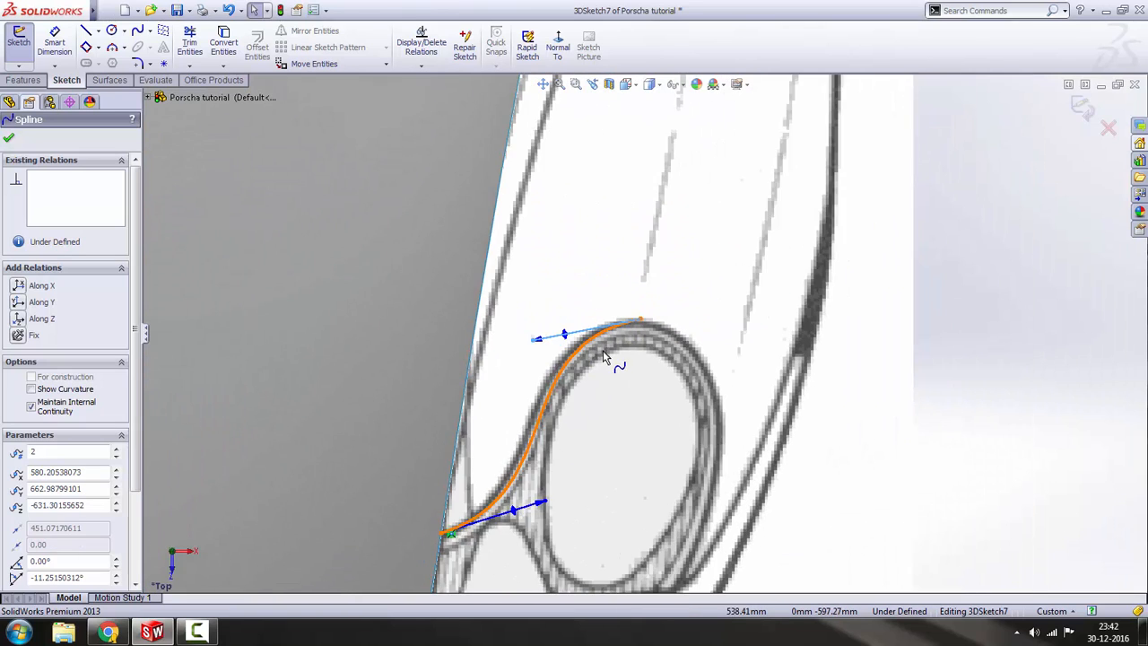
scroll(604, 357, up, 2)
click(918, 321)
- Refine the spline's tangent handle at the hood edge to follow the lower part of the headlight outline
scroll(600, 394, down, 3)
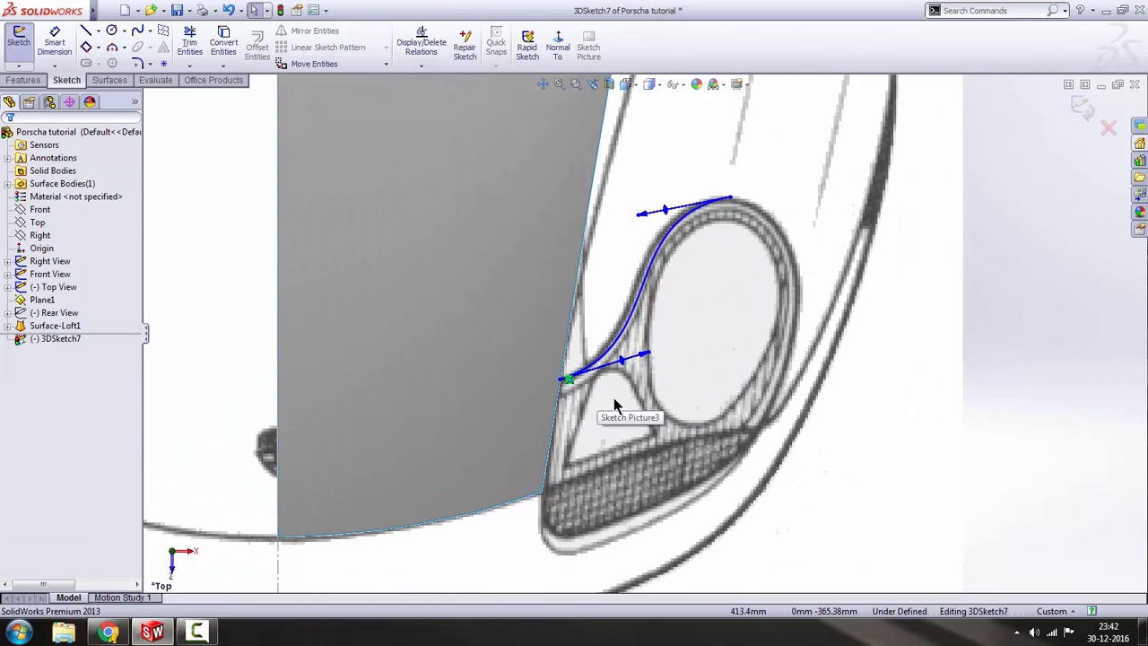
scroll(639, 375, down, 2)
click(644, 331)
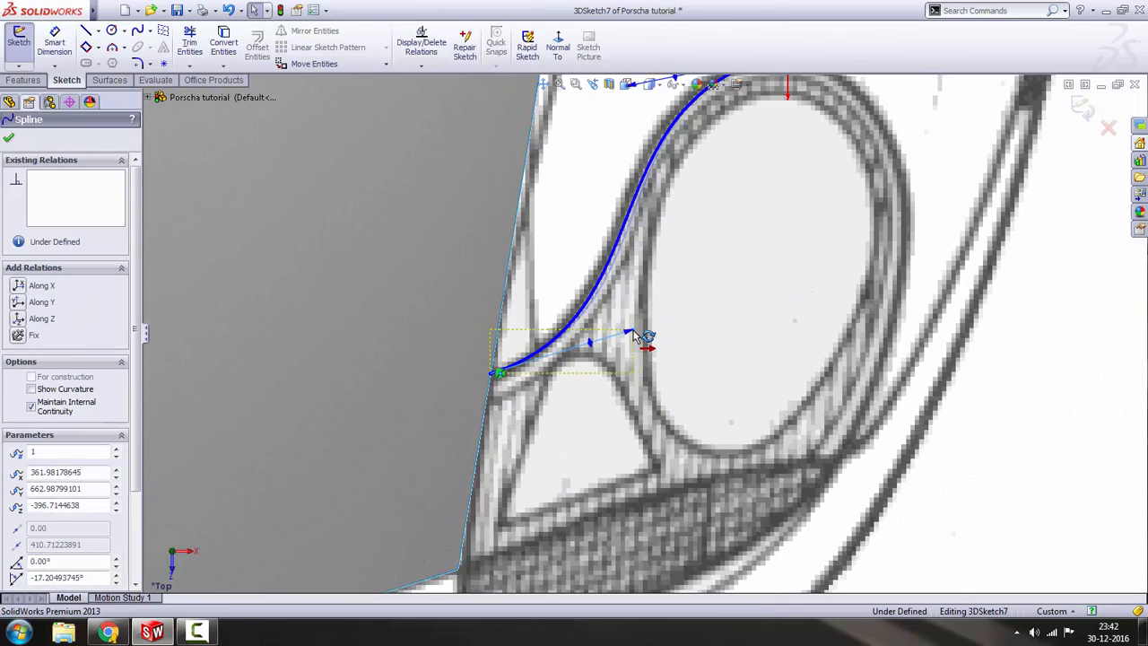
scroll(640, 331, up, 3)
click(929, 292)
scroll(927, 291, up, 6)
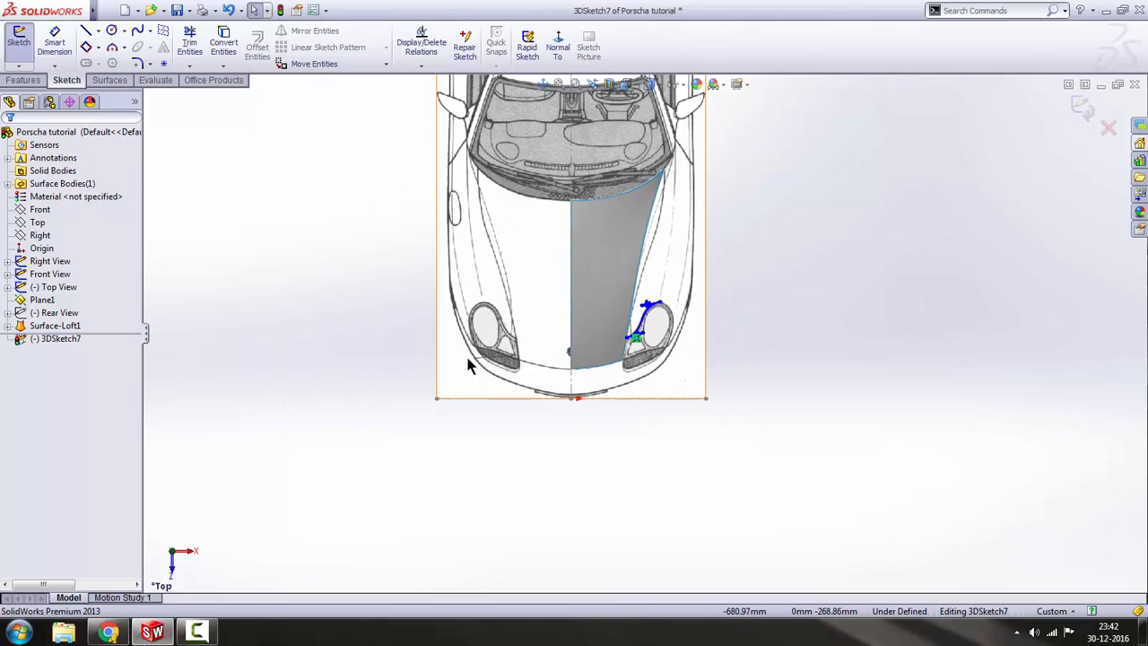
- In the front view, raise the spline's outer endpoint to the top of the headlight, at a Y of about 797 mm
key(space)
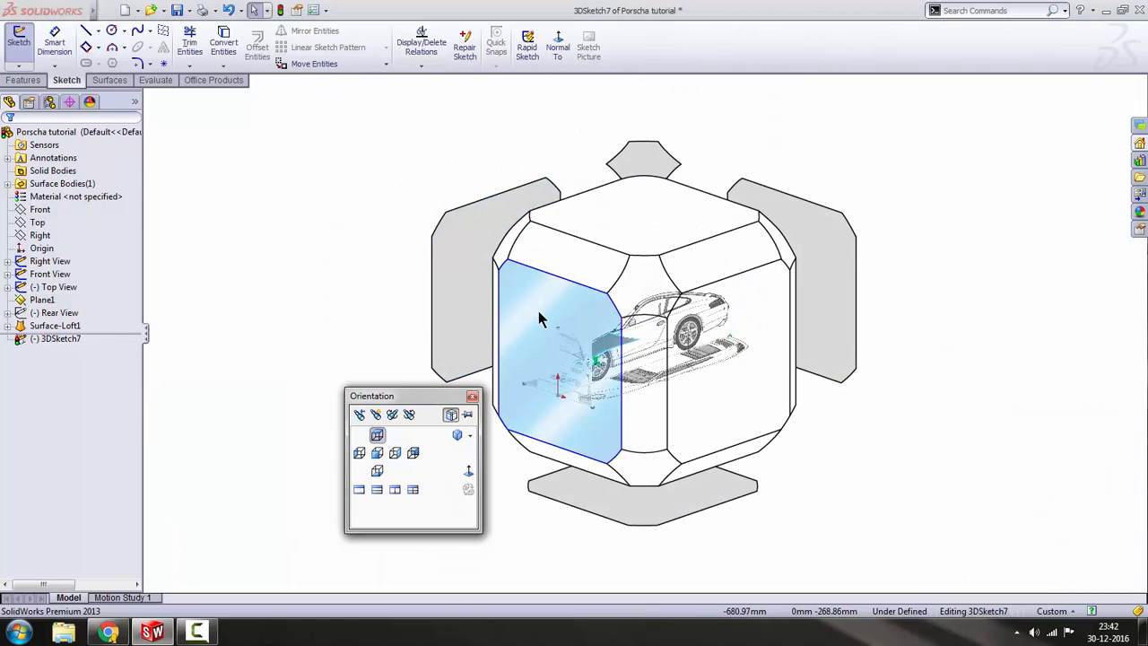
click(544, 305)
scroll(772, 302, down, 8)
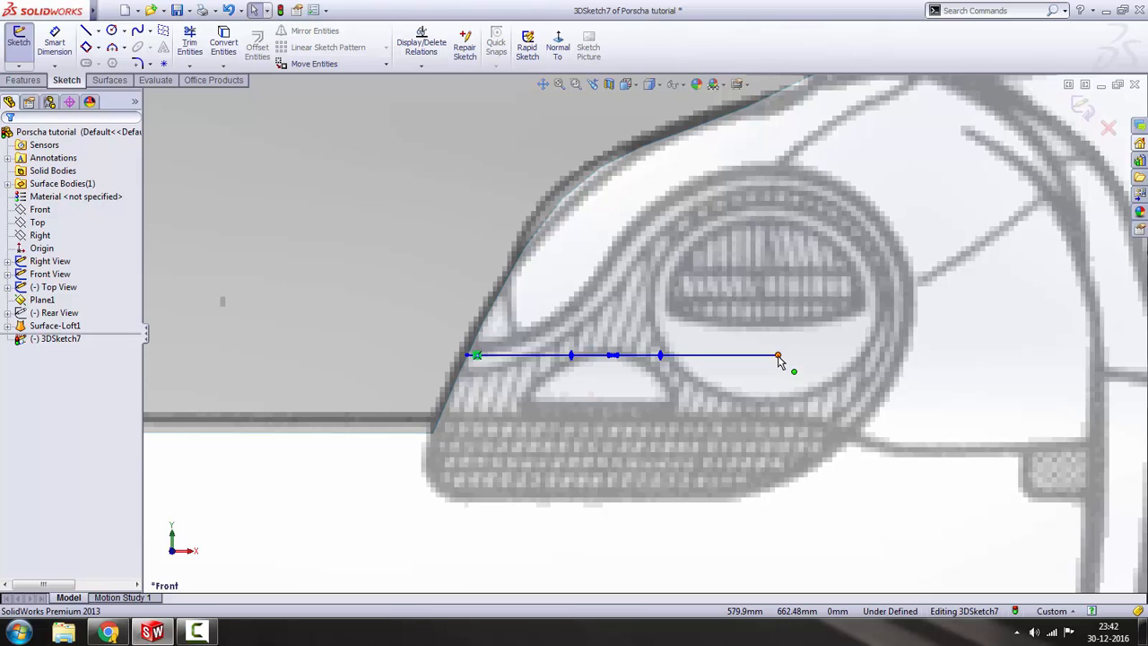
drag(779, 357, 780, 165)
scroll(770, 198, up, 6)
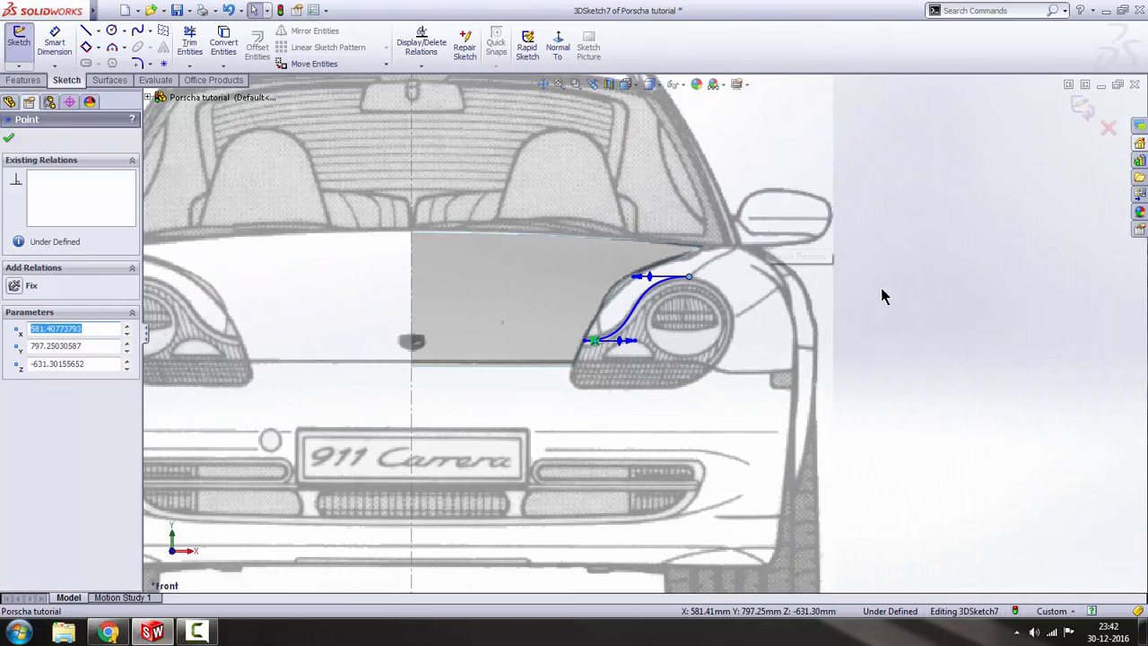
- Adjust both tangent handles so the spline follows the headlight outline in the front view, and exit the 3D sketch
click(866, 337)
scroll(578, 298, down, 1)
scroll(632, 296, down, 4)
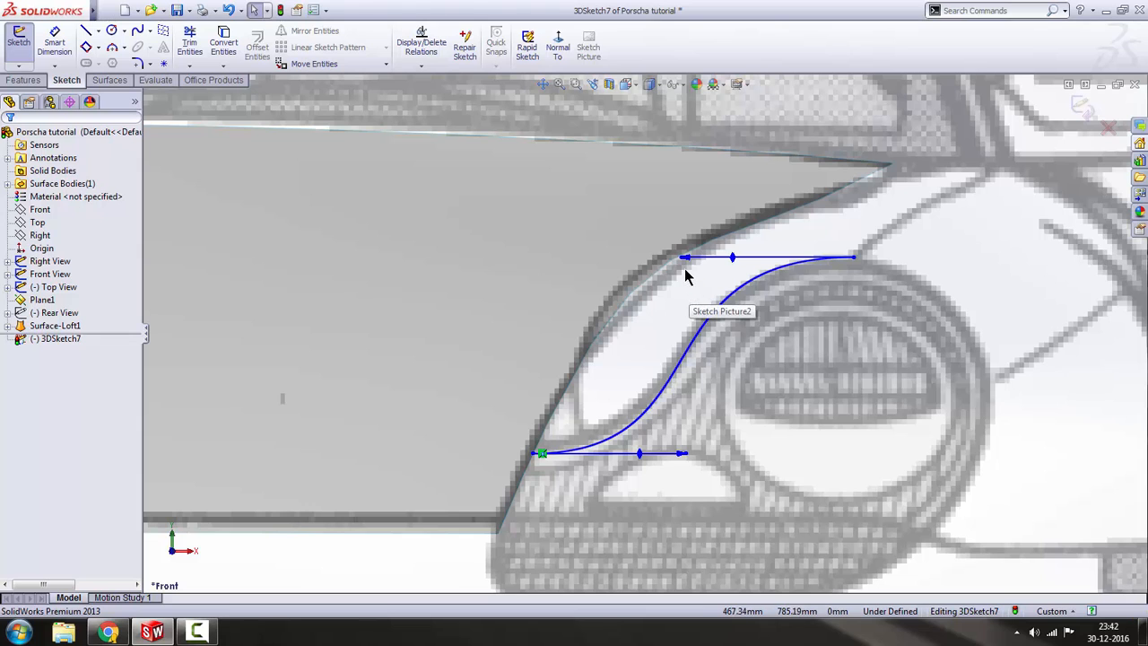
drag(684, 259, 697, 259)
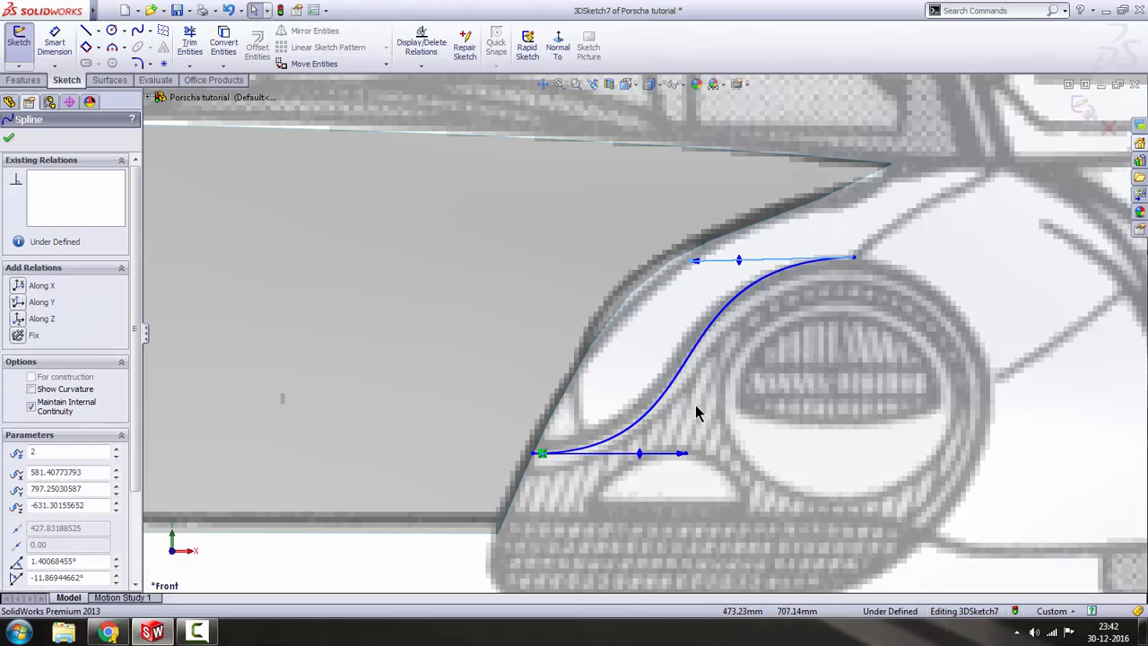
drag(683, 455, 669, 453)
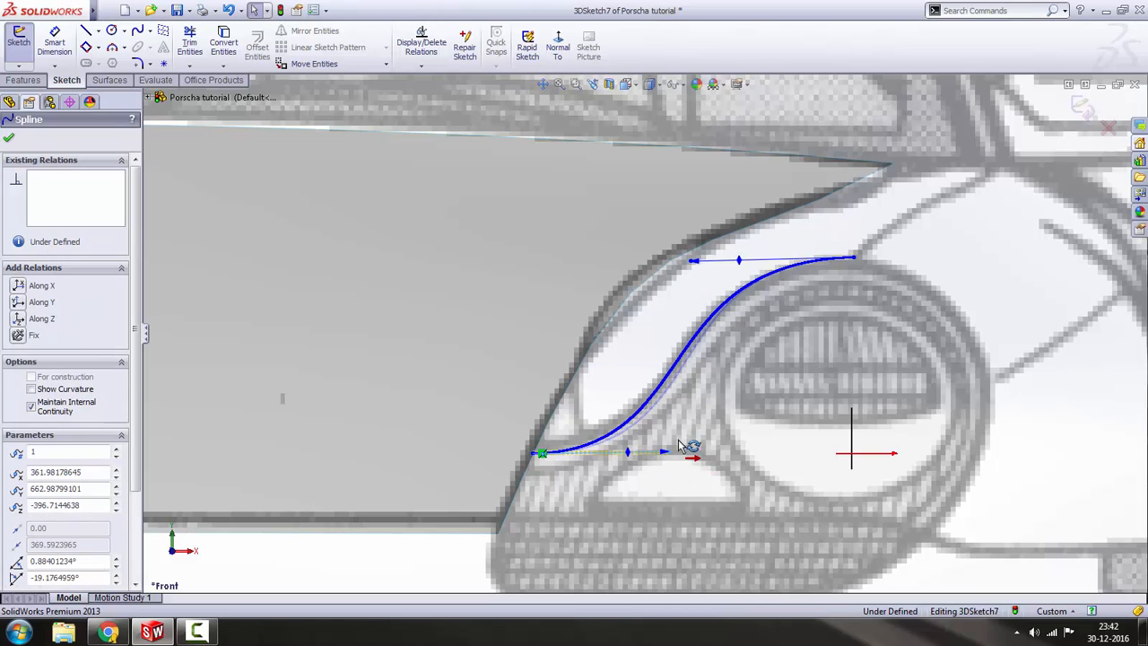
scroll(679, 446, up, 5)
scroll(673, 301, down, 4)
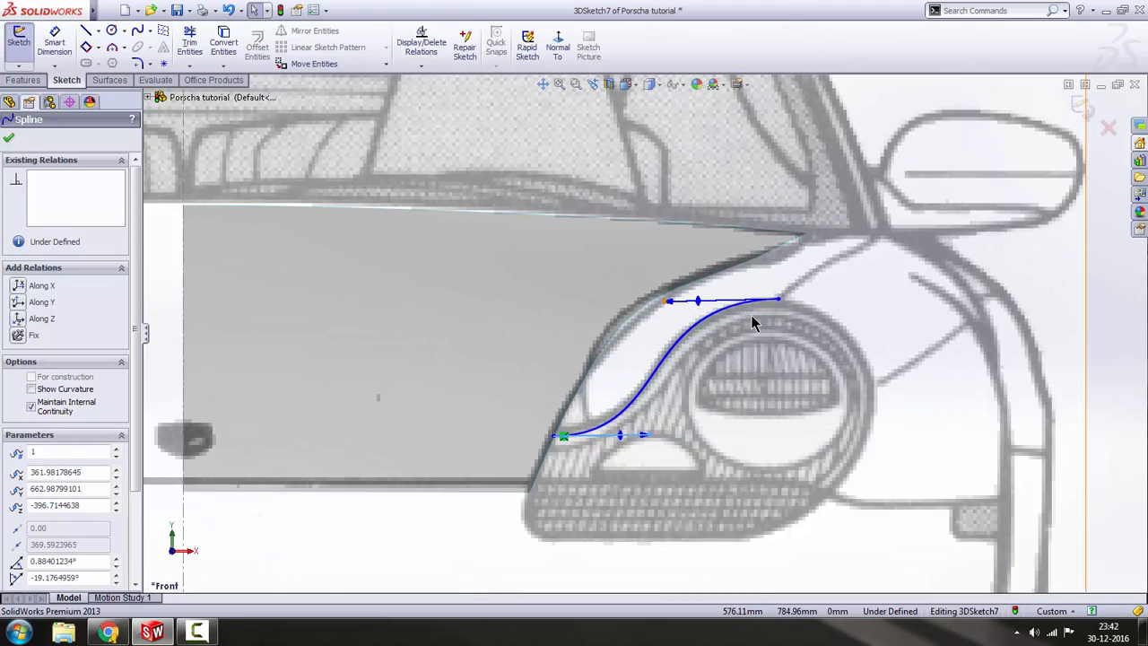
scroll(745, 323, up, 5)
scroll(671, 367, down, 5)
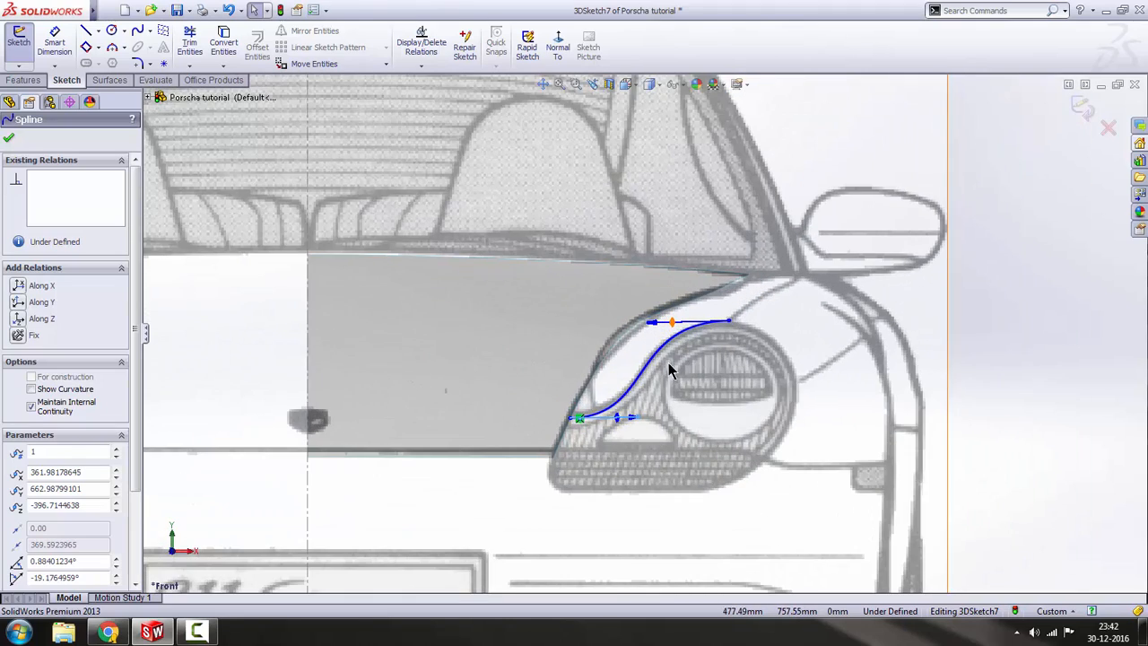
scroll(697, 328, up, 5)
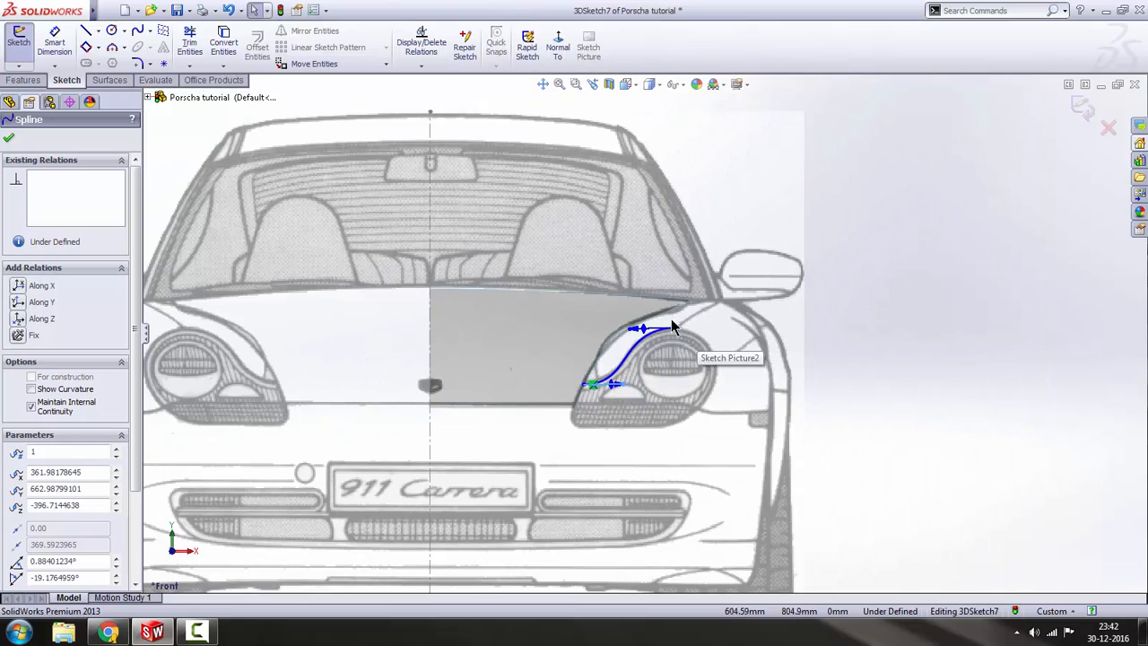
scroll(574, 368, down, 4)
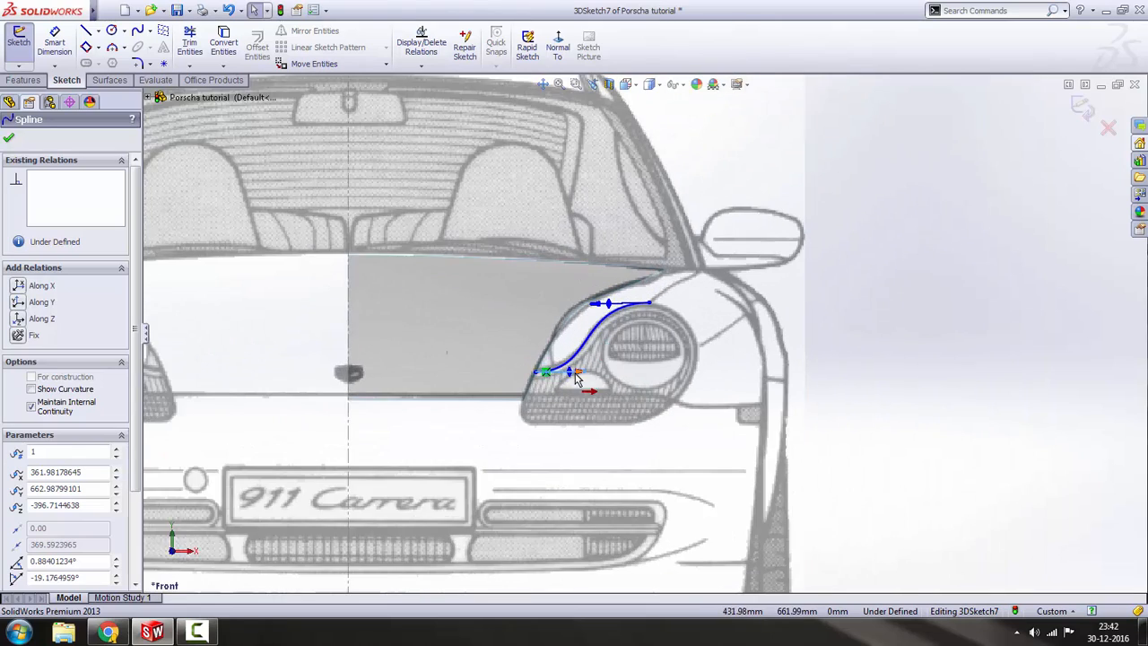
scroll(647, 339, up, 2)
click(1082, 108)
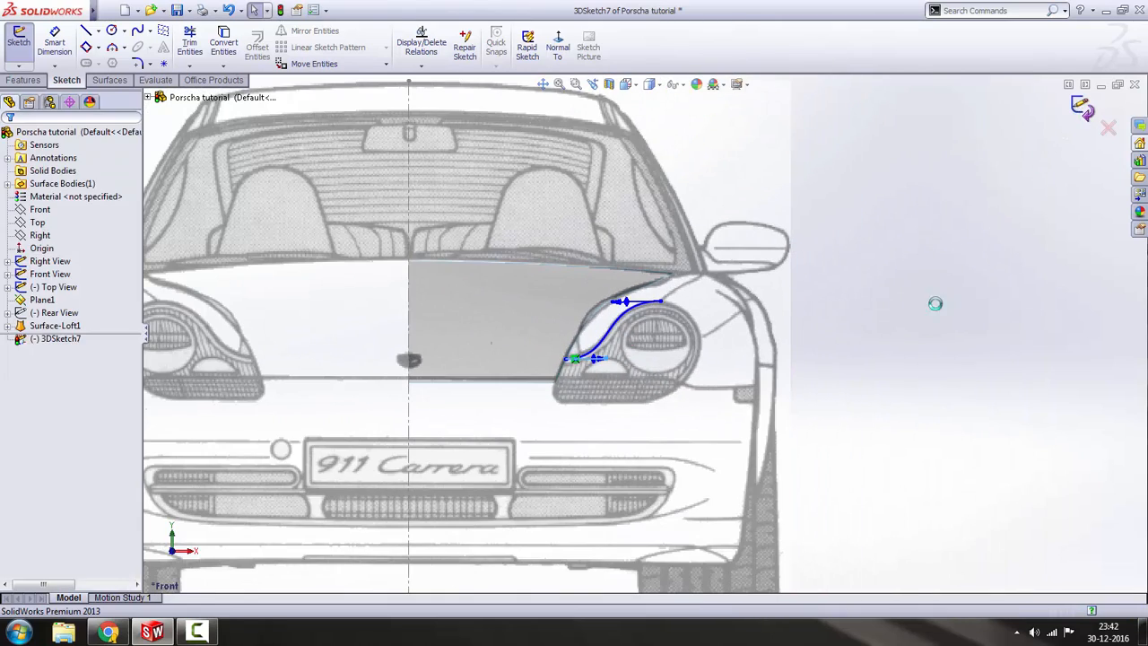
- Compare the headlight spline with the side-view blueprint in the right view
scroll(743, 292, up, 4)
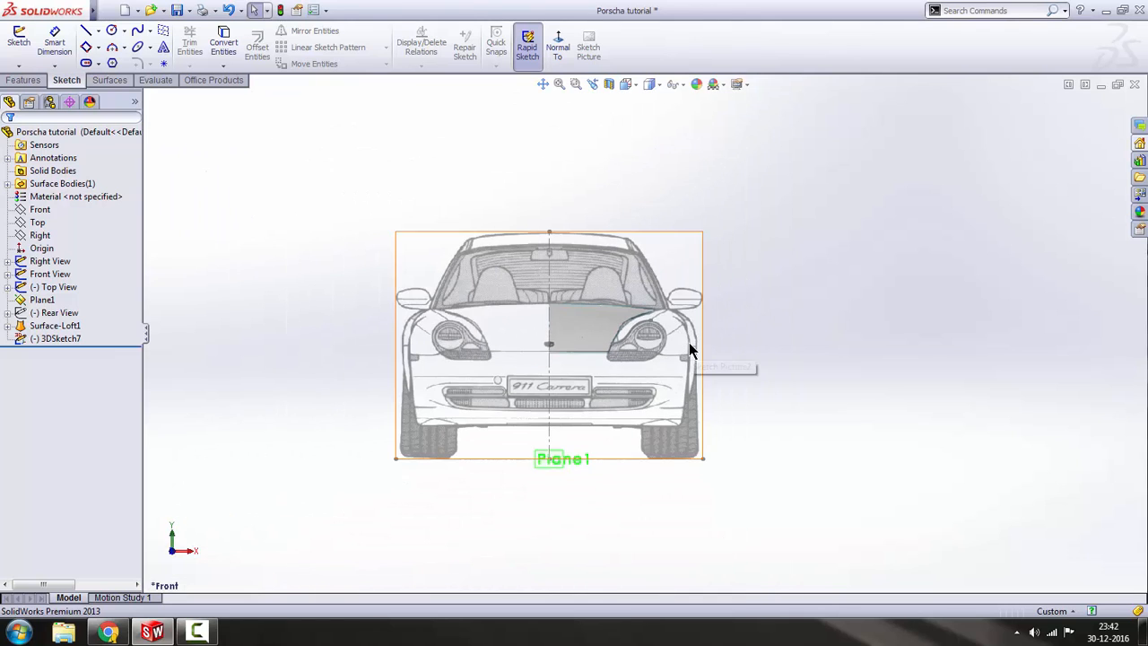
key(space)
key(ctrl+7)
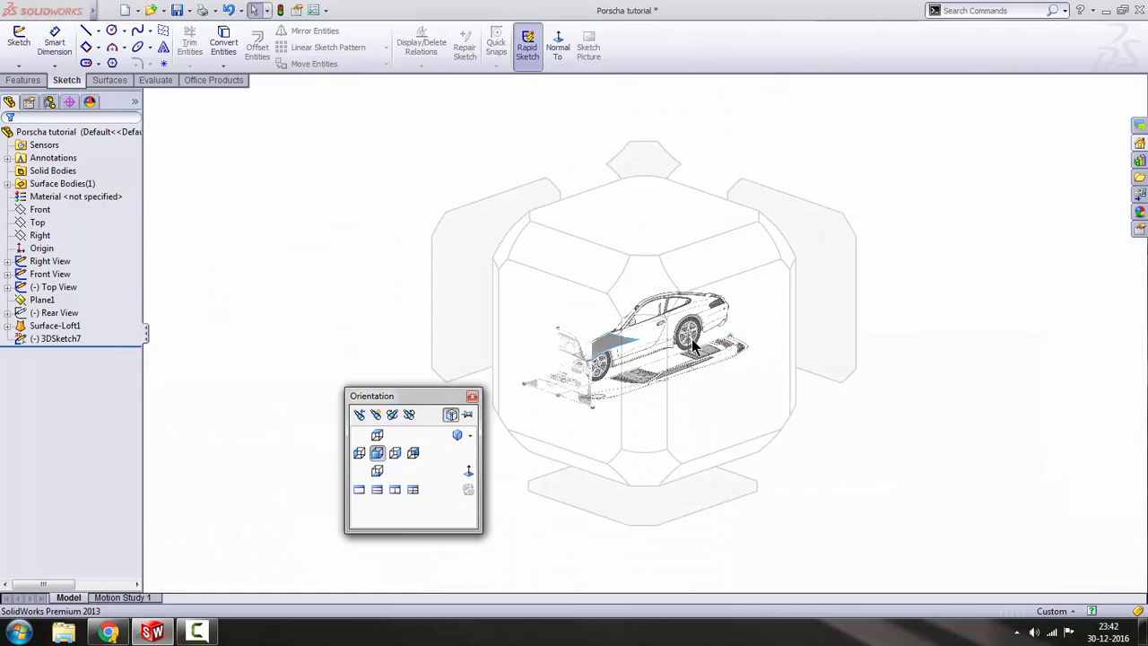
click(694, 329)
scroll(438, 334, down, 4)
scroll(438, 333, down, 2)
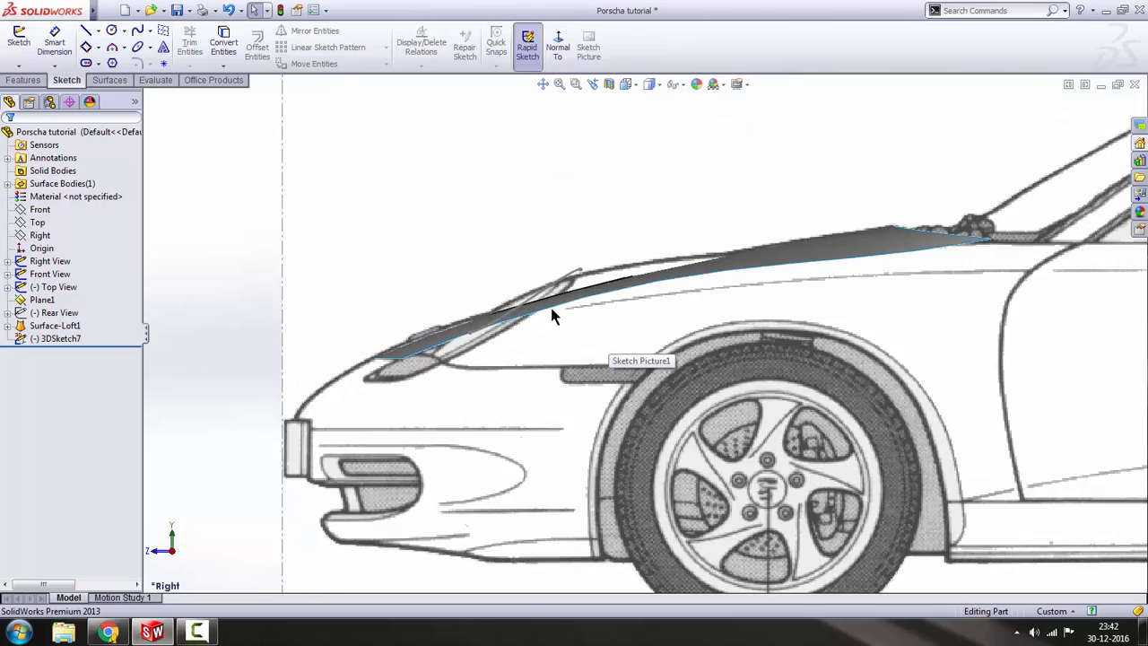
scroll(550, 307, up, 5)
scroll(592, 332, down, 7)
scroll(538, 314, down, 2)
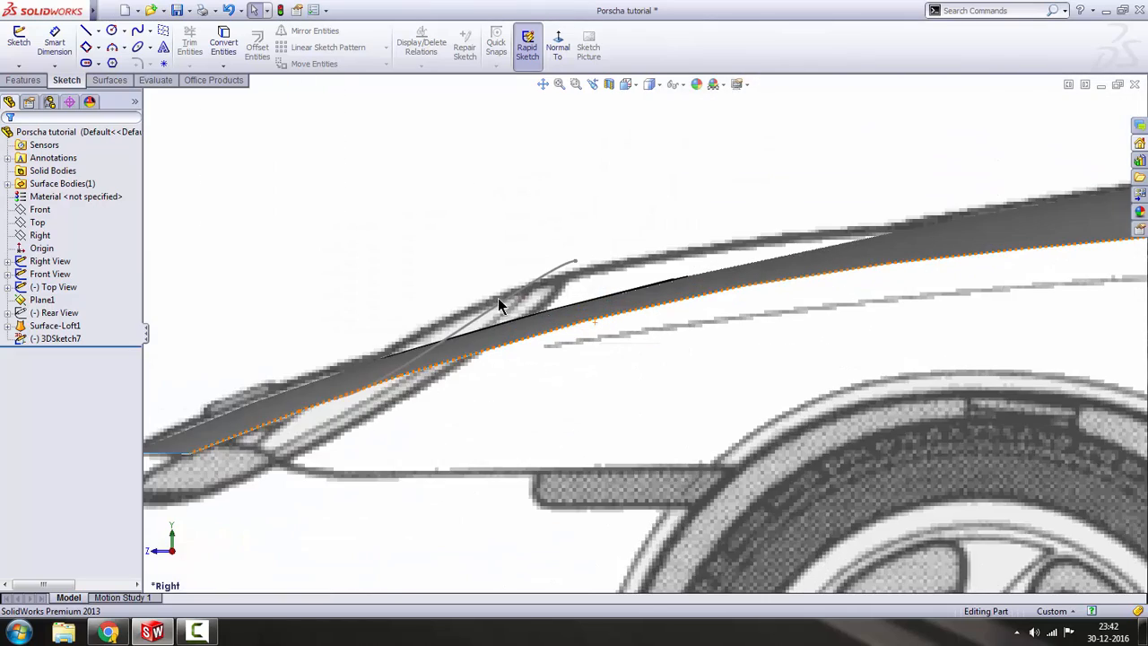
scroll(500, 302, up, 2)
- Reopen 3DSketch7 and move the spline's upper endpoint onto the headlight tip in the right view, at about Y 781 mm and Z -619 mm
click(61, 339)
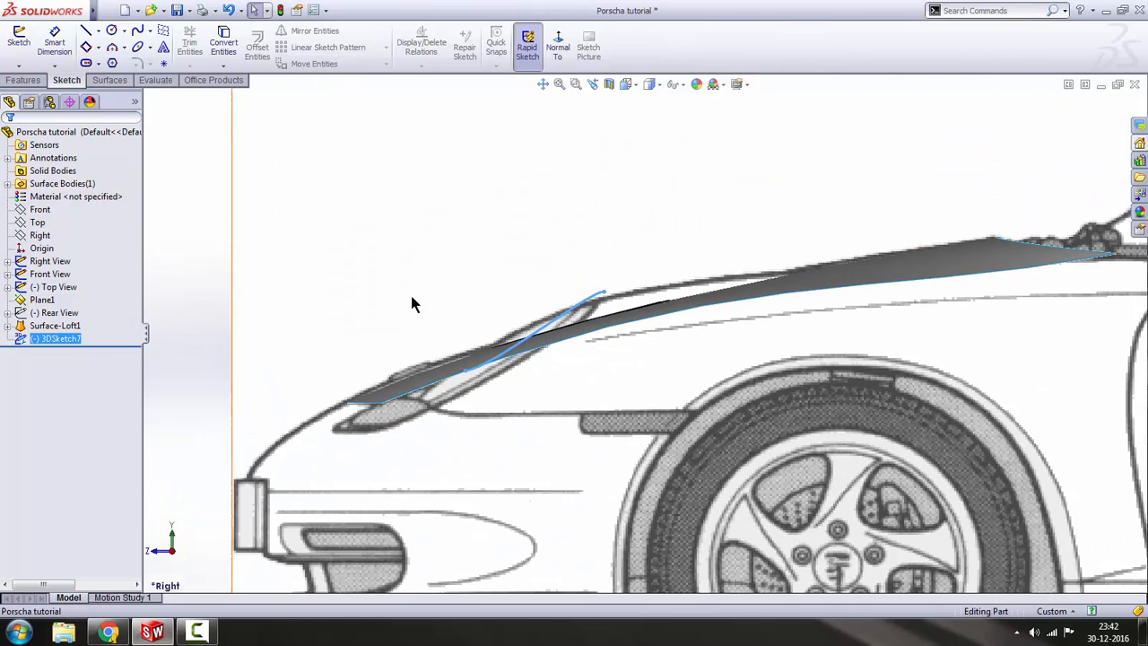
scroll(661, 323, down, 5)
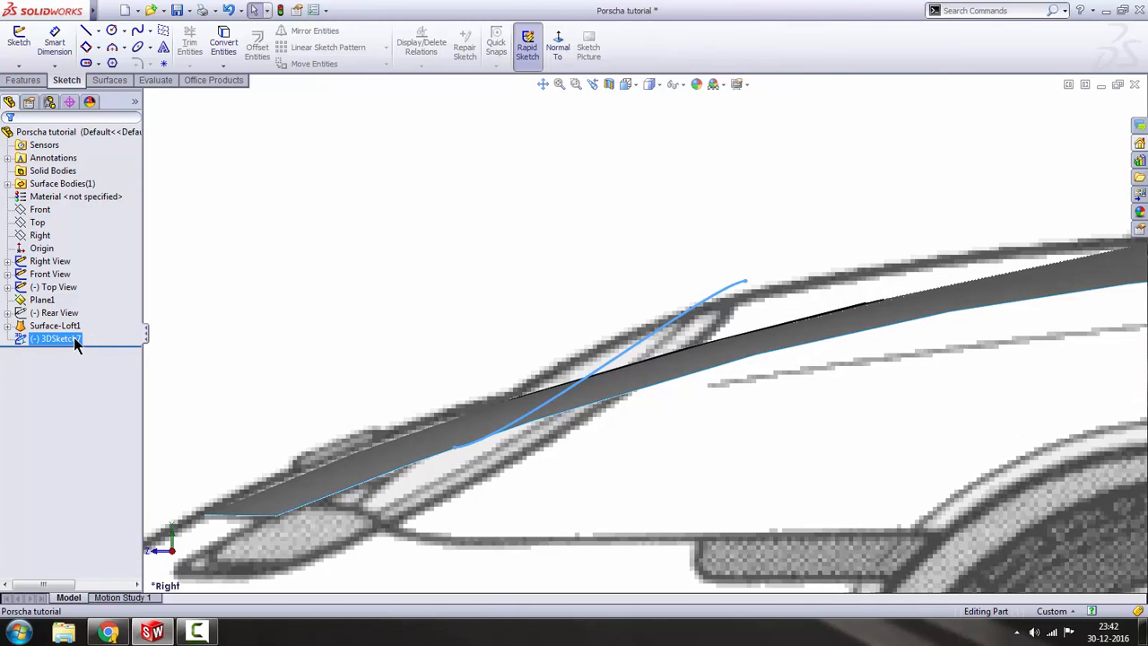
right_click(50, 338)
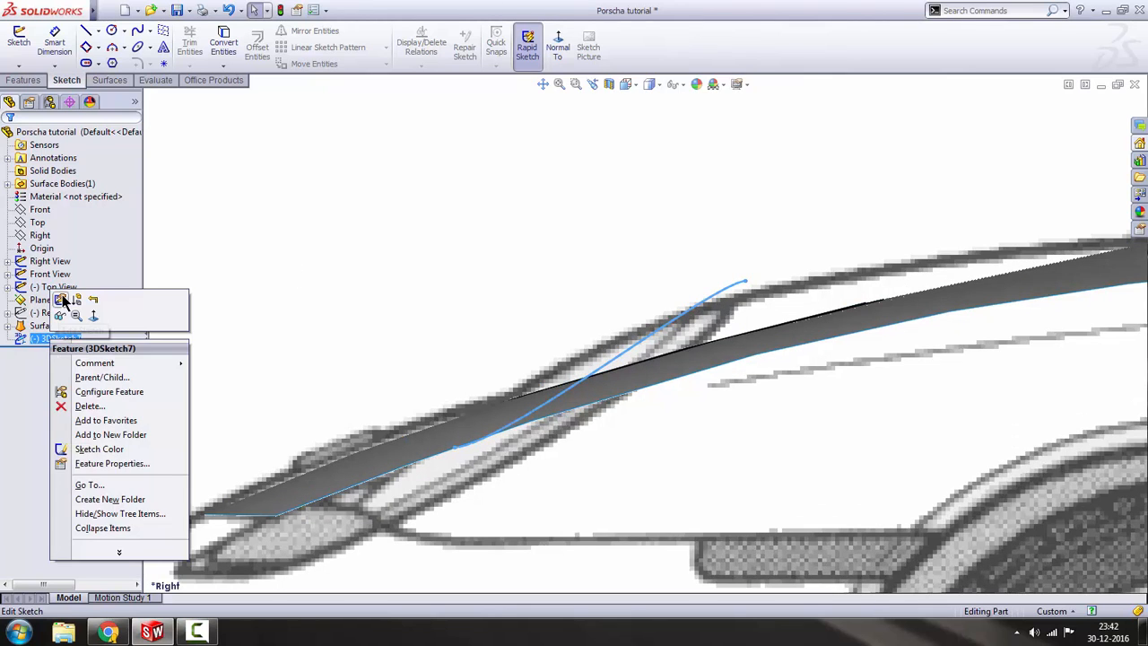
click(74, 302)
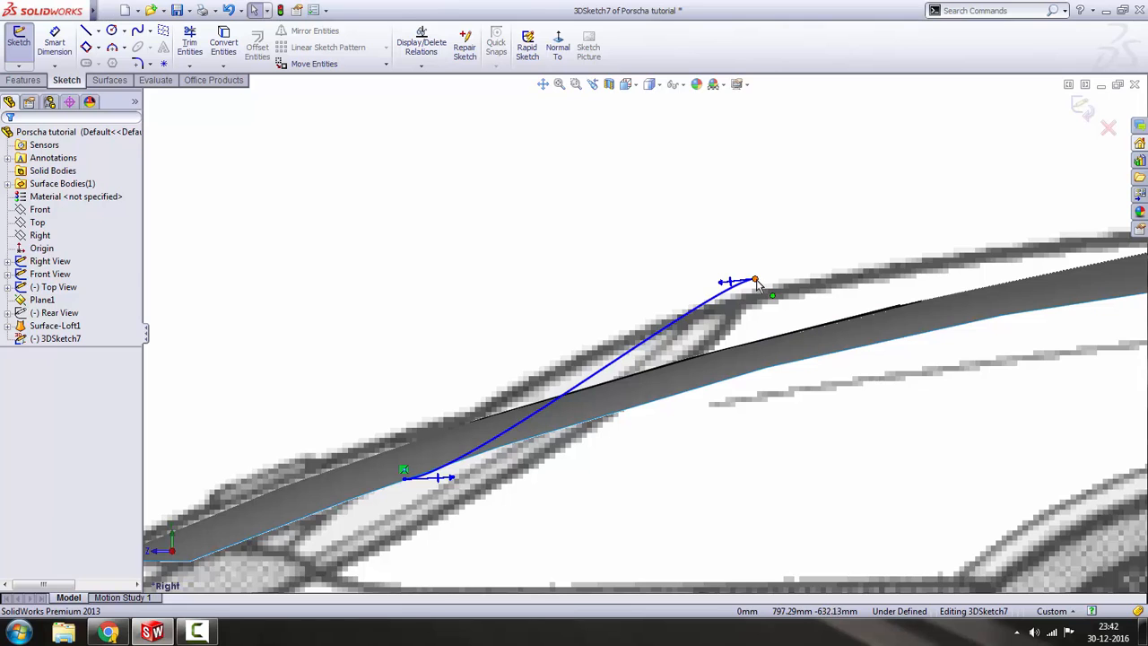
drag(756, 282, 737, 304)
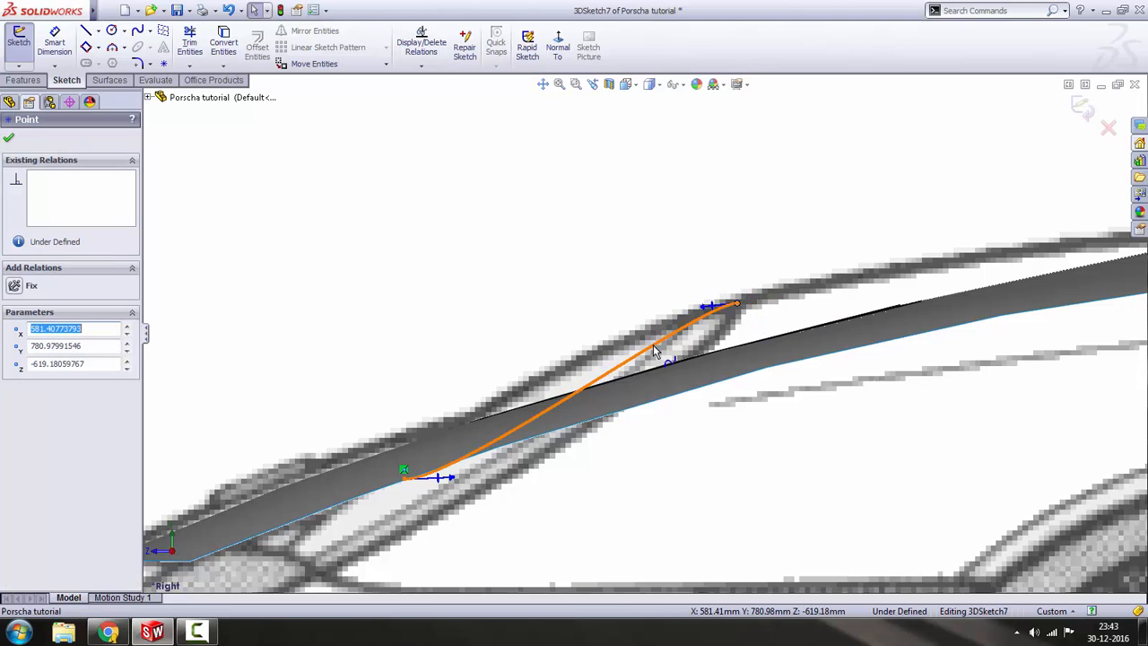
- In the top view, adjust both tangent handles of the headlight spline so it follows the headlight's inner outline
scroll(633, 356, up, 4)
scroll(574, 388, down, 3)
scroll(672, 358, up, 8)
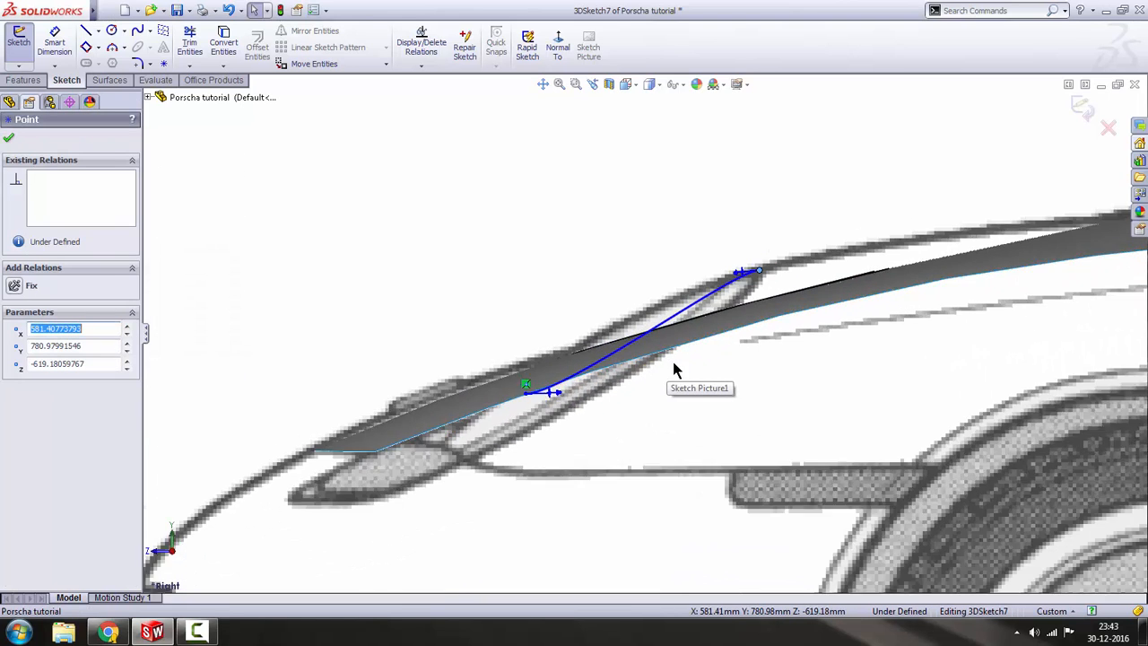
key(space)
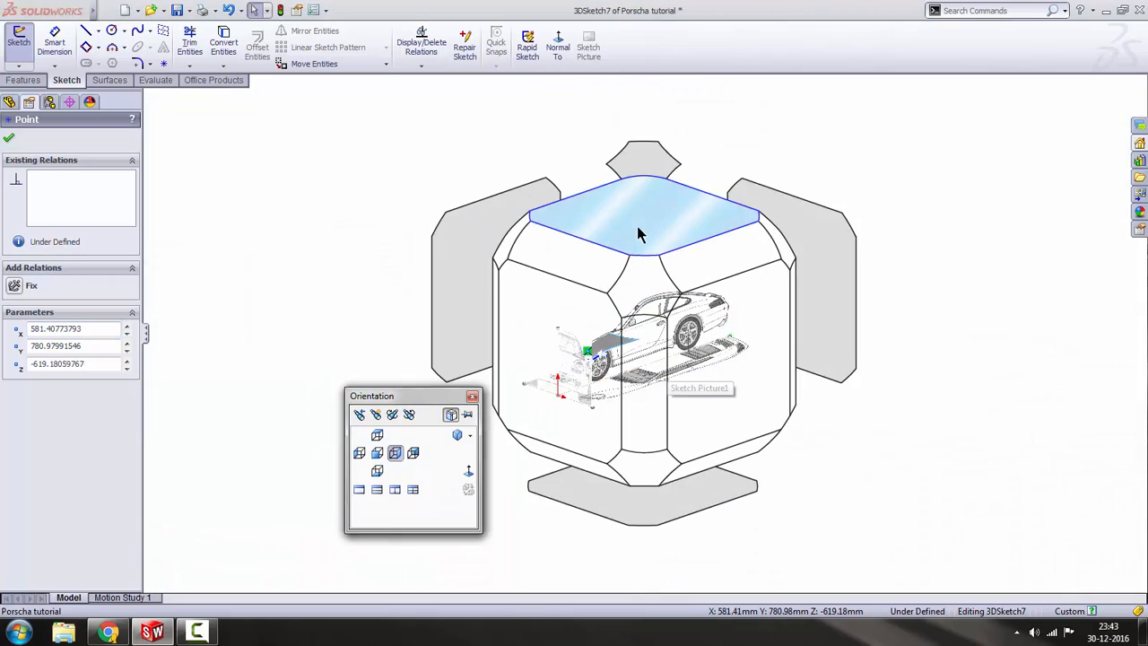
click(636, 230)
scroll(717, 466, down, 6)
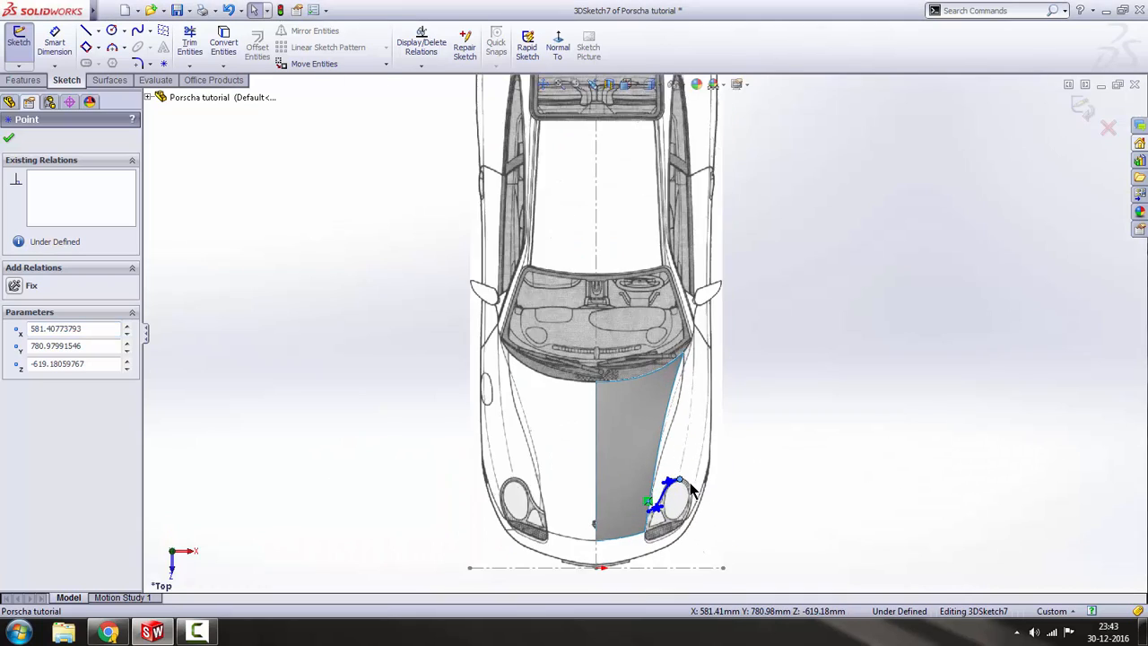
click(852, 397)
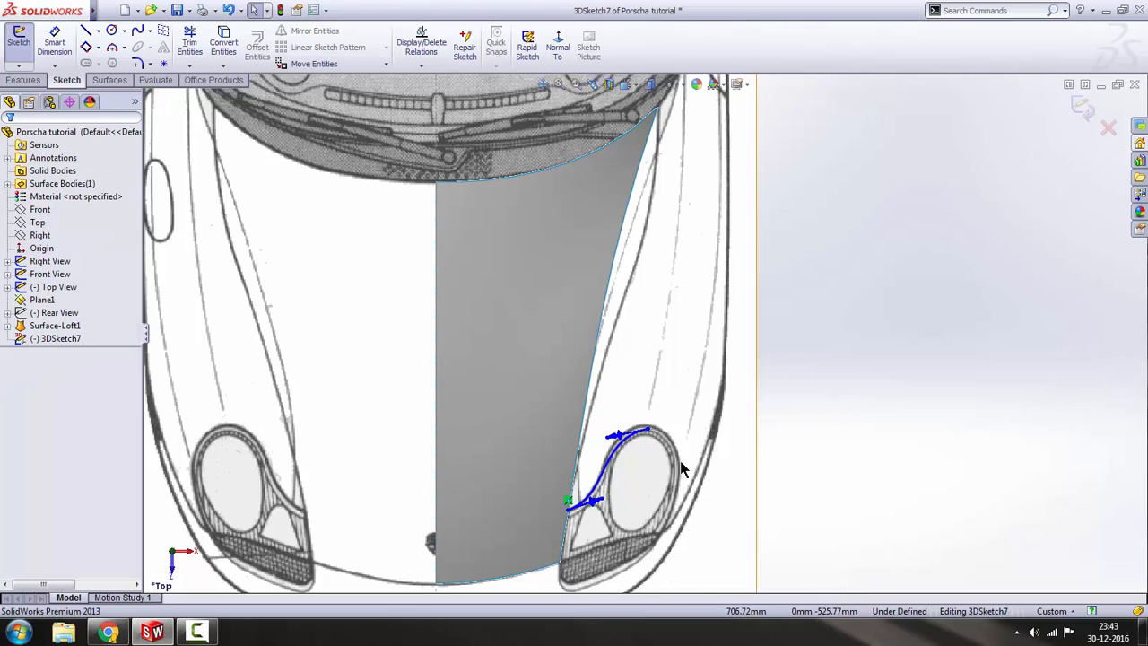
scroll(633, 493, down, 5)
click(503, 485)
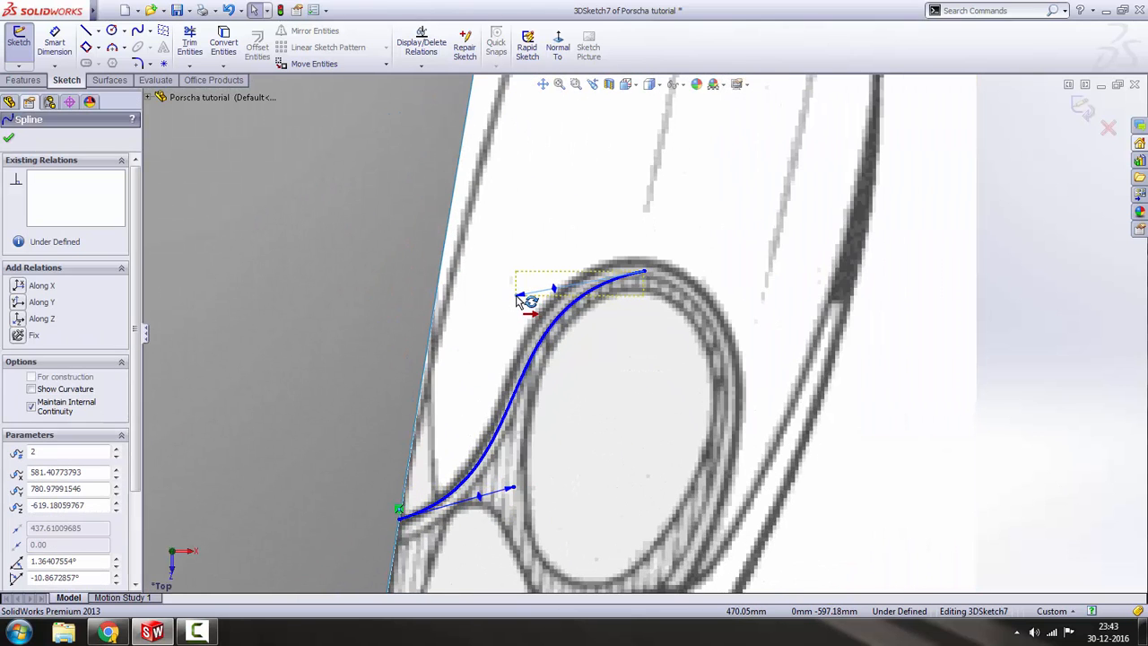
click(516, 489)
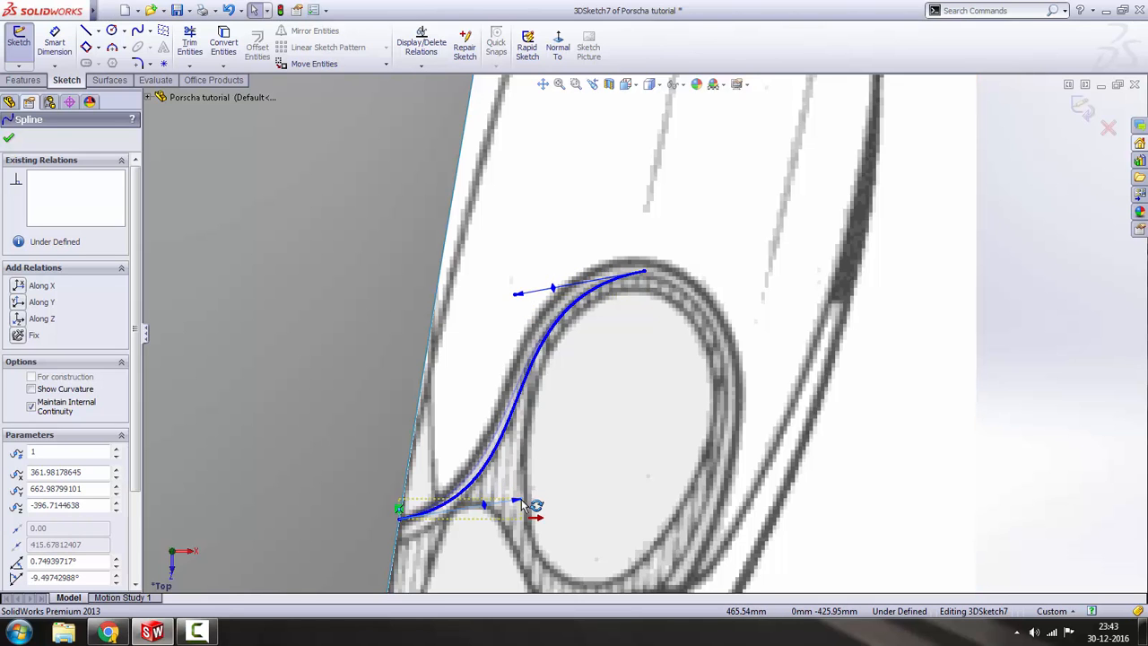
scroll(798, 425, down, 3)
click(924, 375)
- Compare the headlight spline with the front-view and side-view blueprints
scroll(645, 473, down, 3)
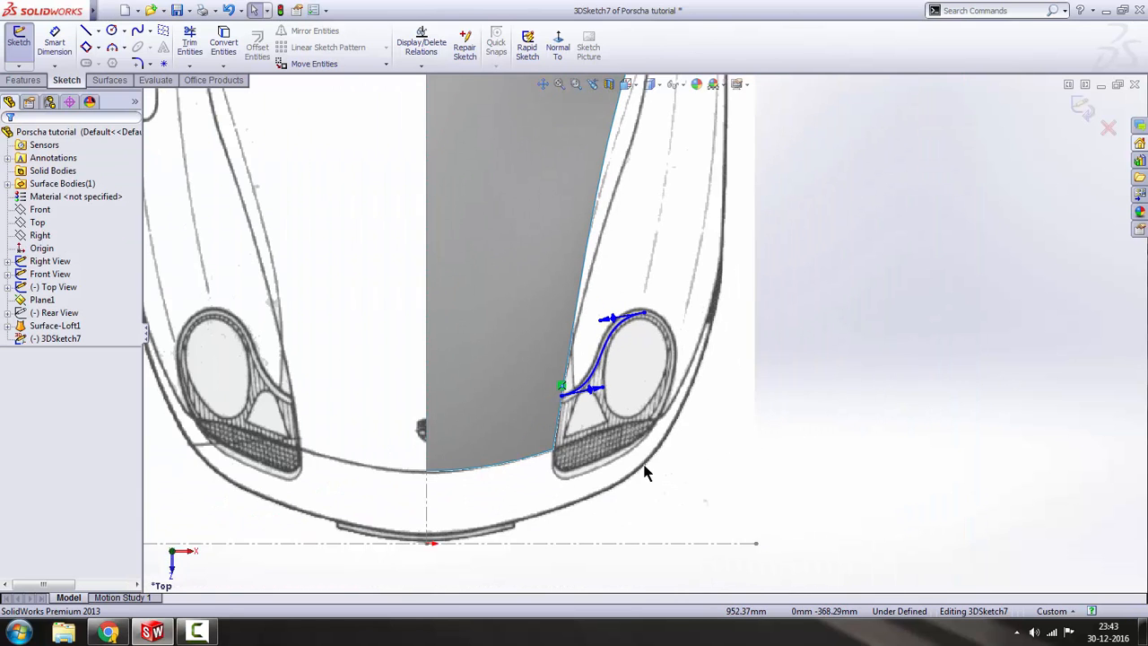
key(space)
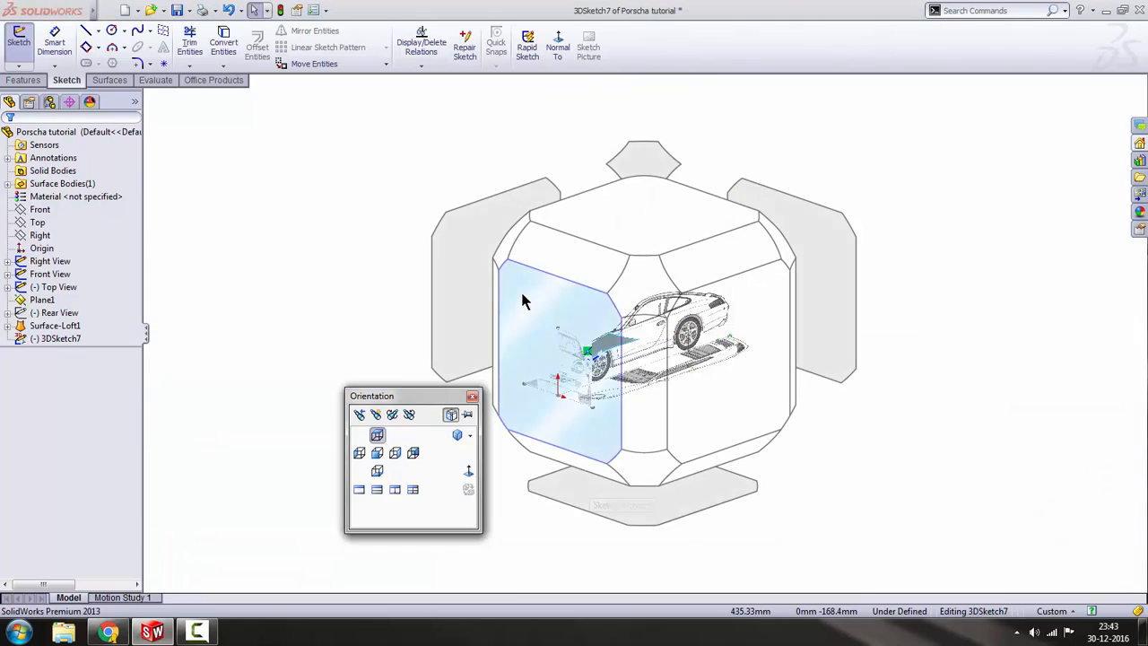
click(538, 303)
scroll(795, 336, up, 3)
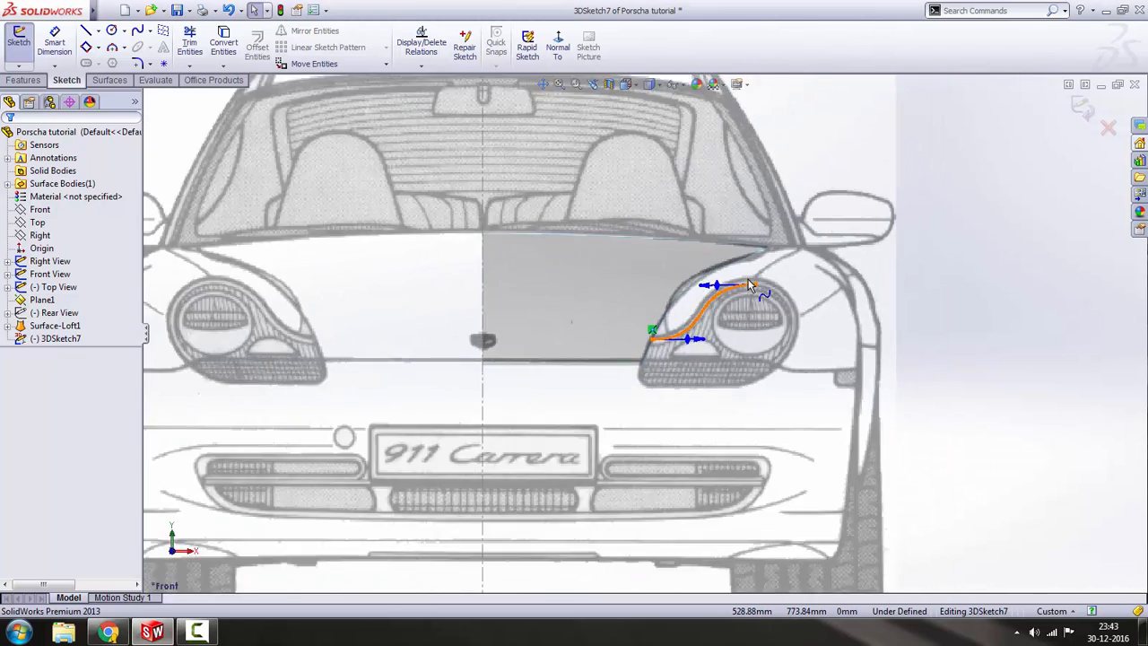
scroll(794, 337, down, 3)
key(space)
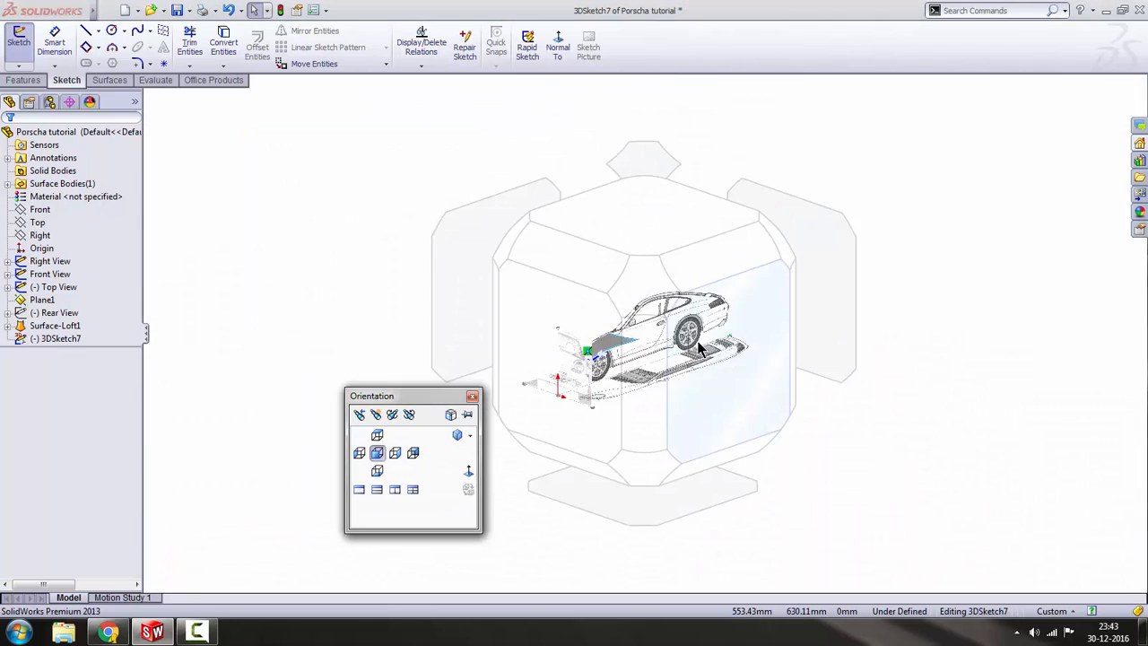
click(711, 343)
key(space)
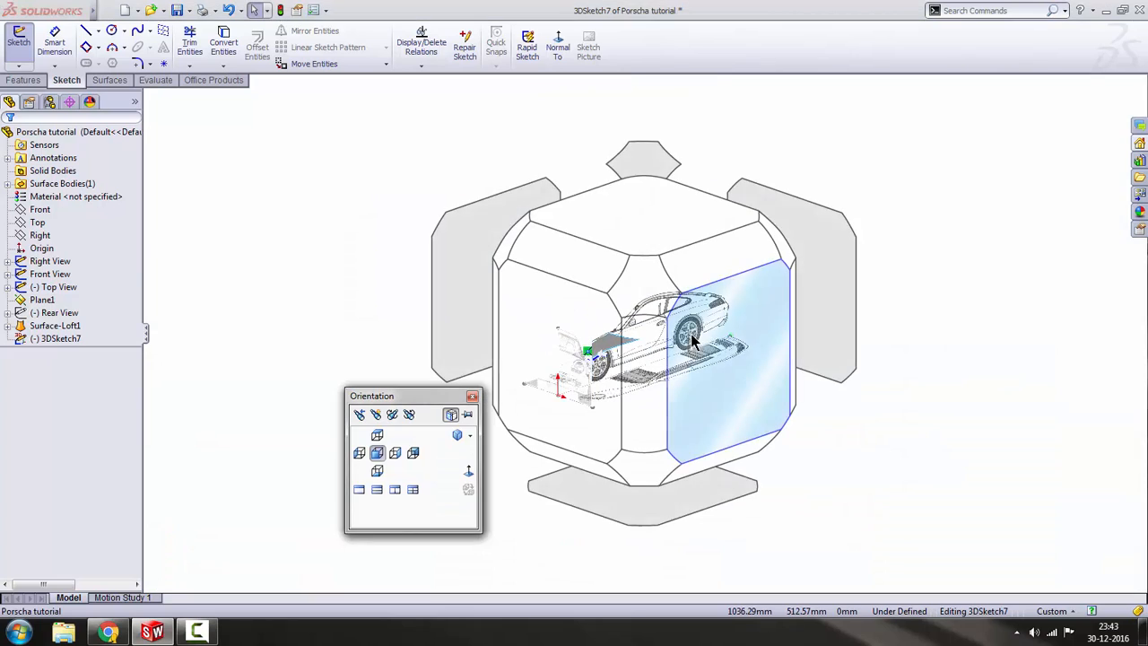
click(690, 333)
scroll(482, 328, up, 6)
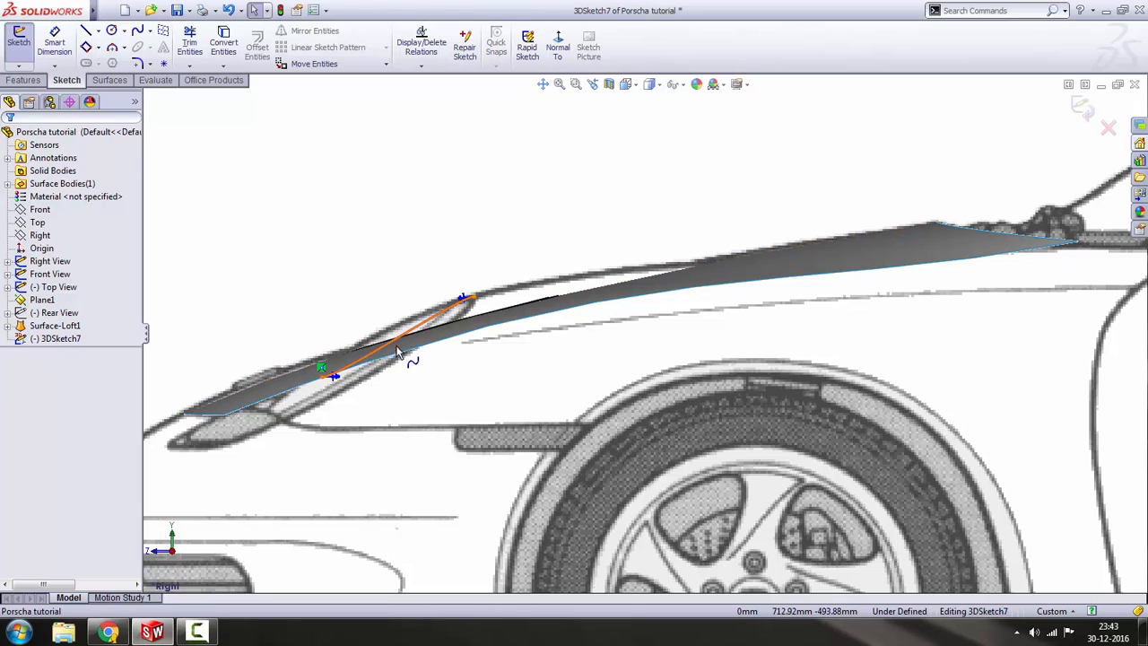
scroll(367, 356, down, 2)
scroll(449, 363, down, 5)
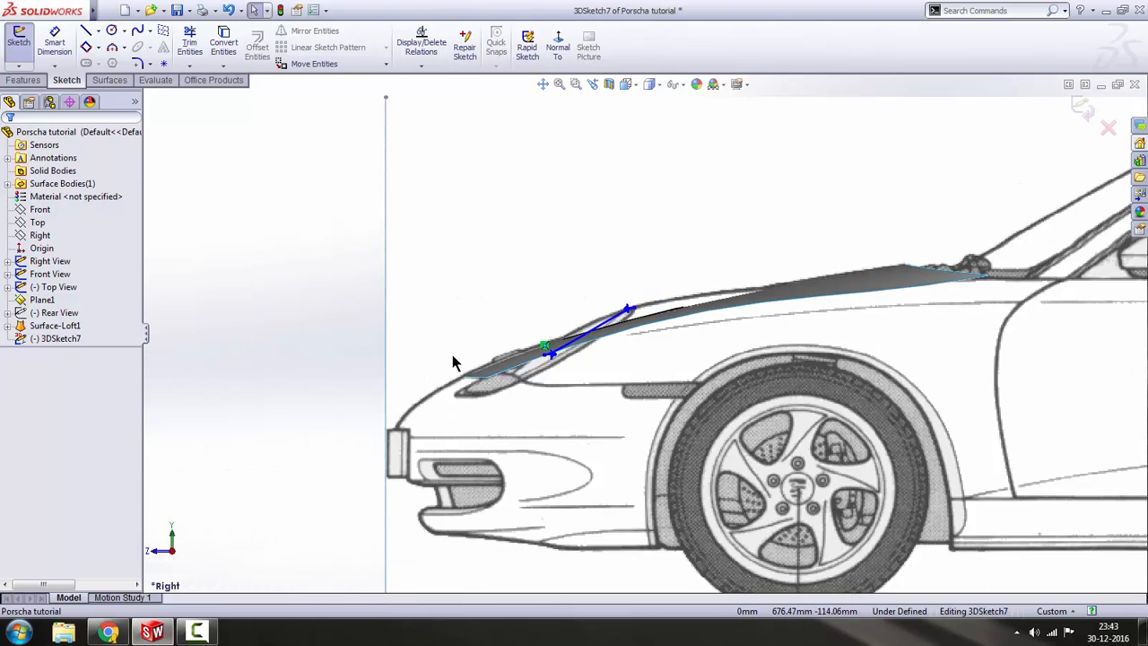
scroll(614, 375, down, 3)
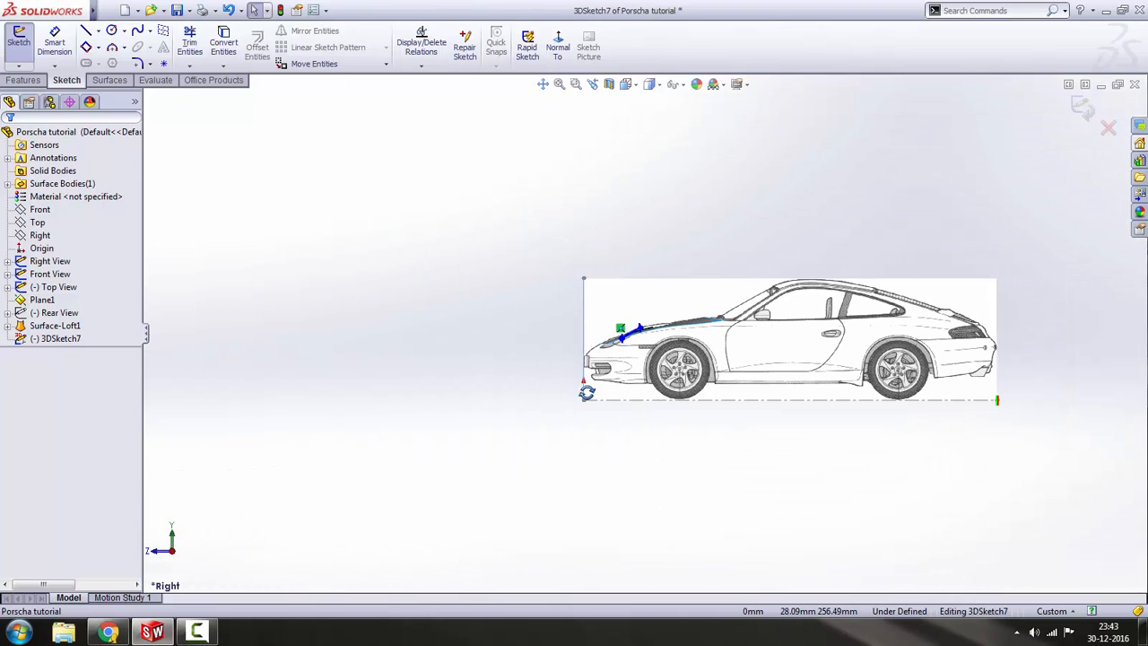
- Exit the 3D sketch of the headlight spline and inspect the curve beside the half hood
middle_drag(587, 393, 683, 405)
scroll(931, 269, down, 3)
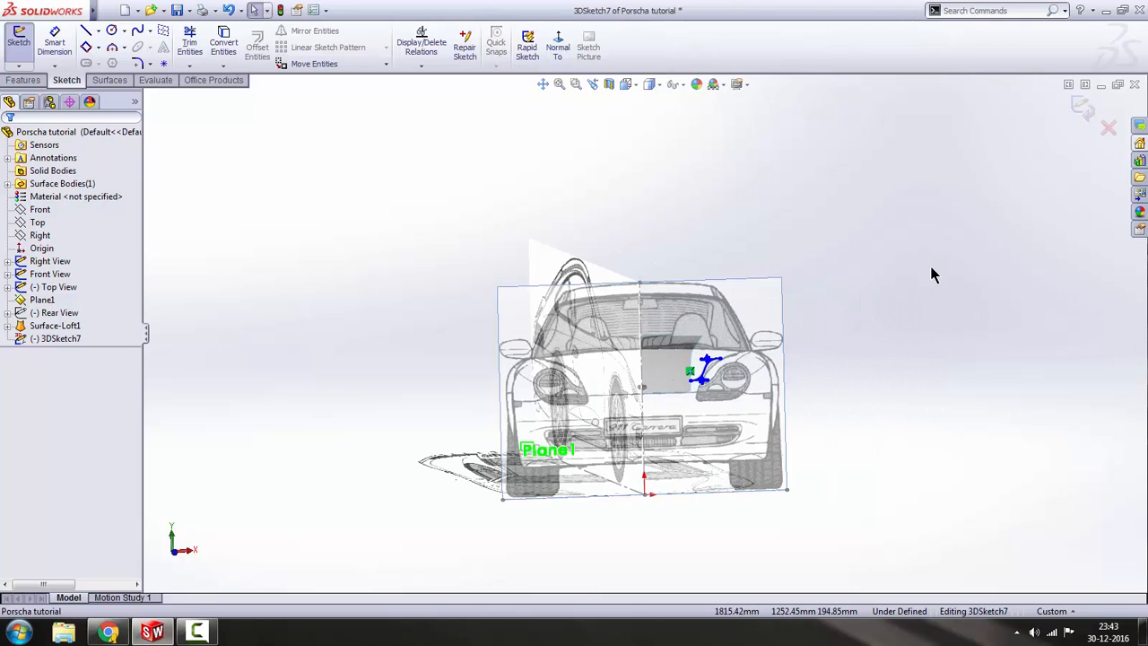
click(1083, 105)
mouse_move(797, 346)
middle_down()
mouse_move(774, 436)
mouse_move(655, 464)
middle_up()
scroll(655, 457, down, 5)
middle_drag(655, 400, 659, 530)
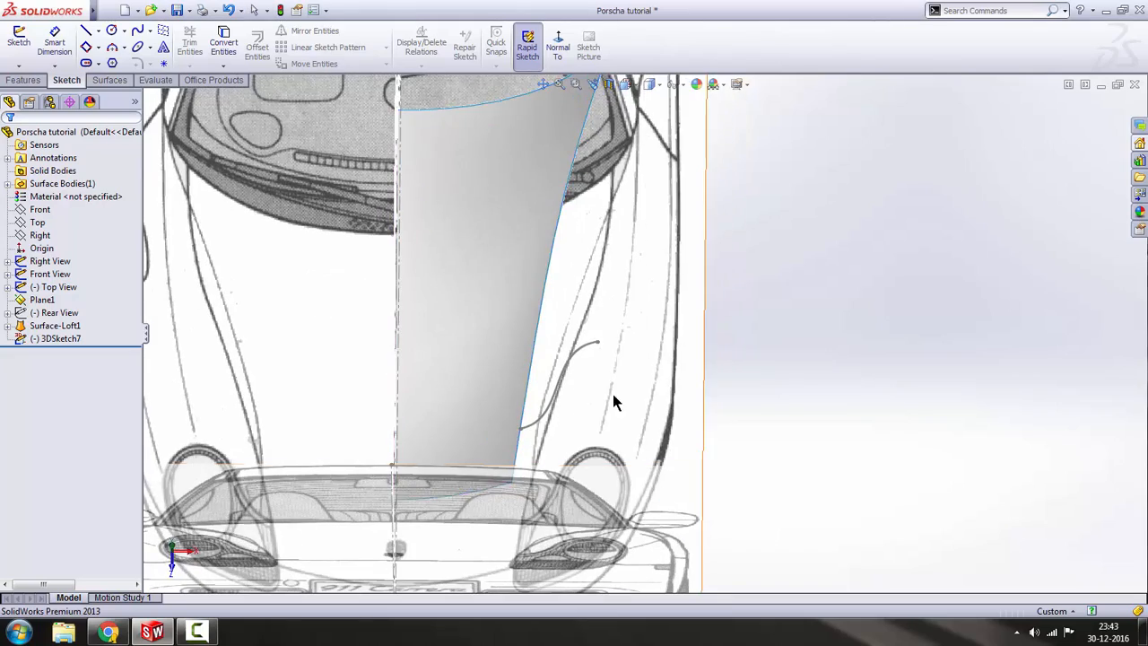
- Start a new 3D sketch in the top view for the curve beside the windshield
key(space)
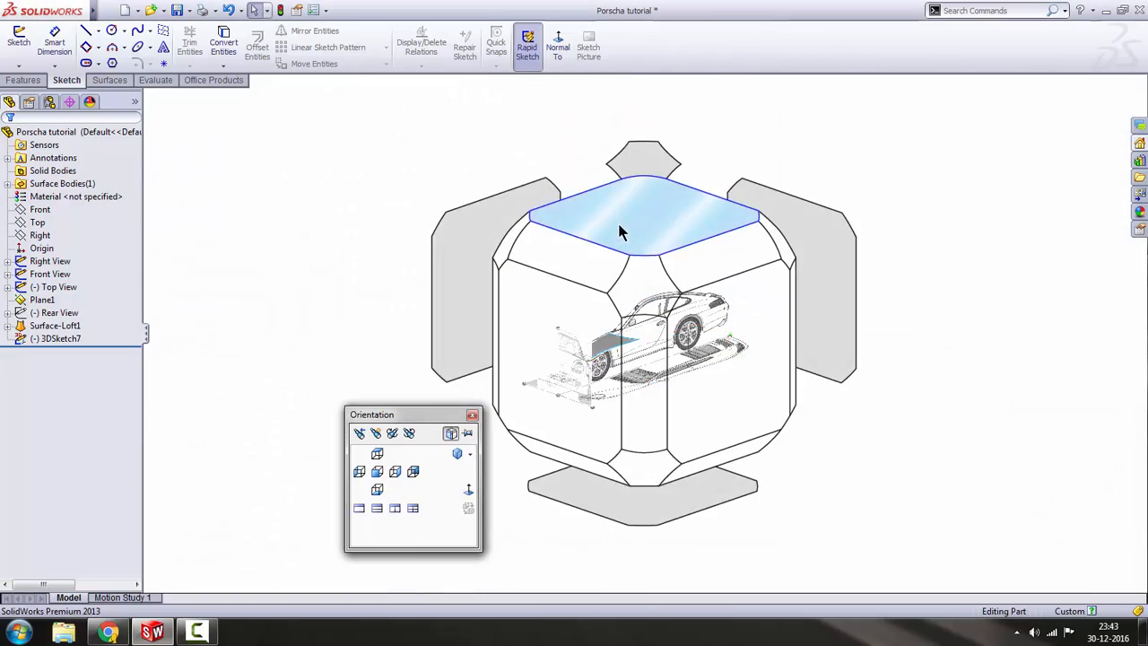
click(618, 223)
scroll(733, 417, down, 10)
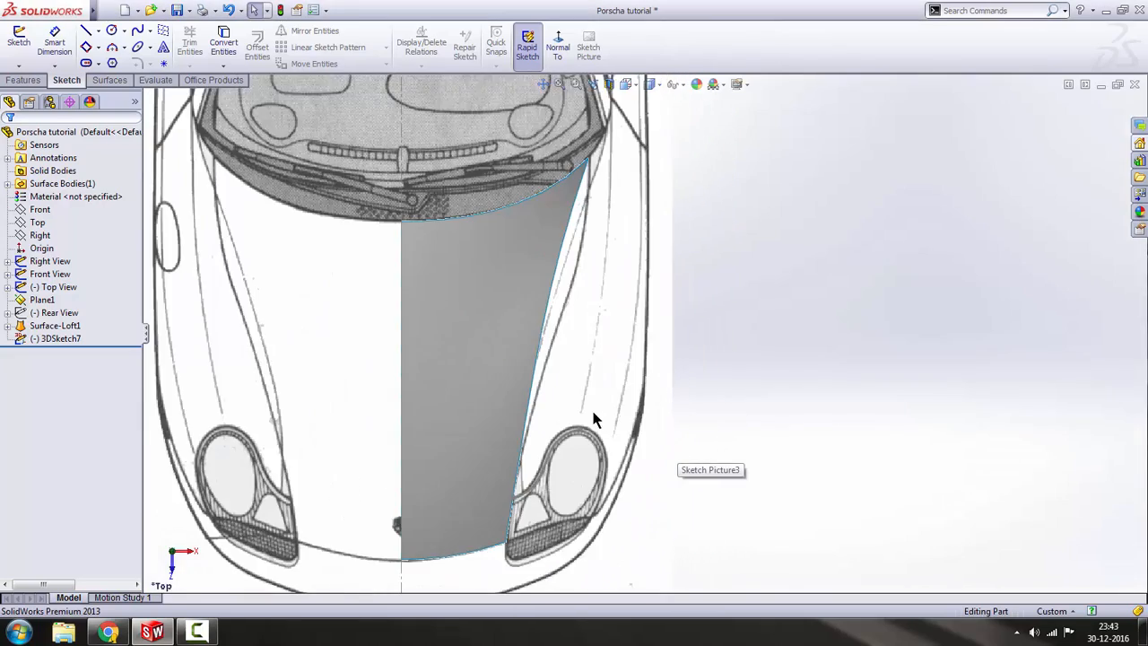
scroll(578, 413, up, 10)
scroll(631, 256, down, 3)
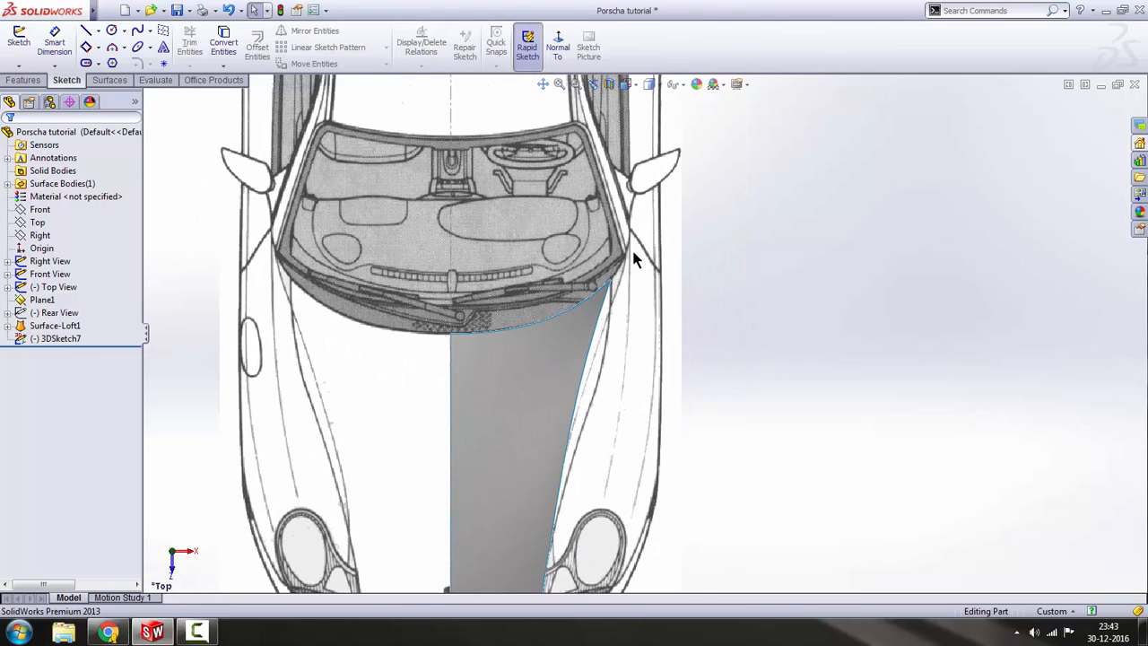
click(18, 67)
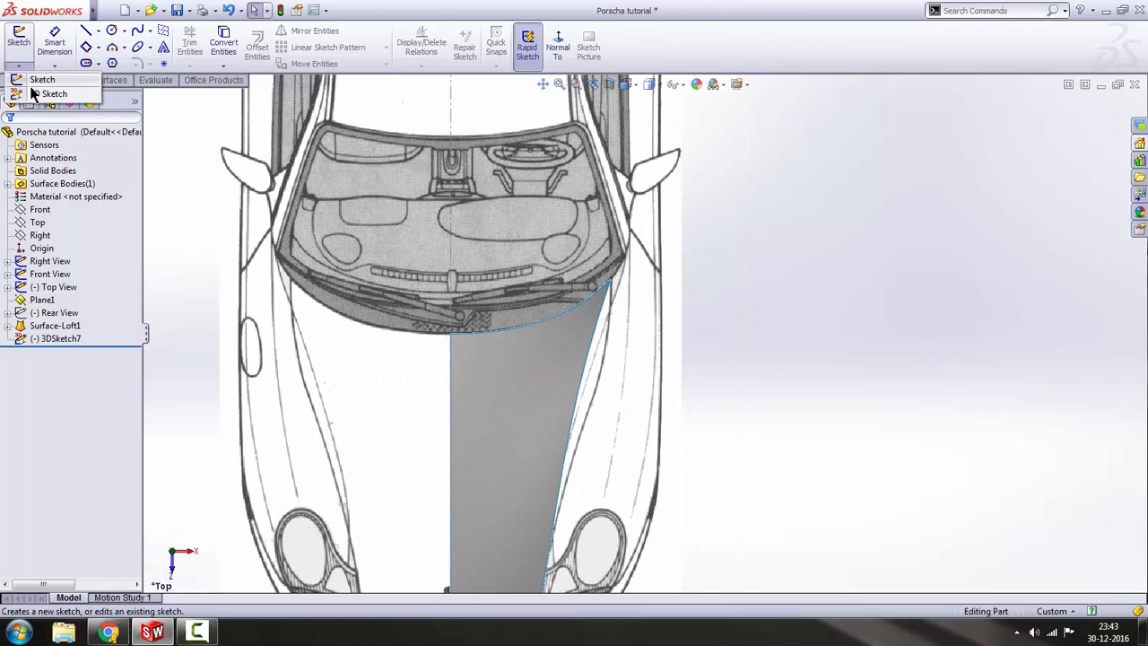
click(38, 94)
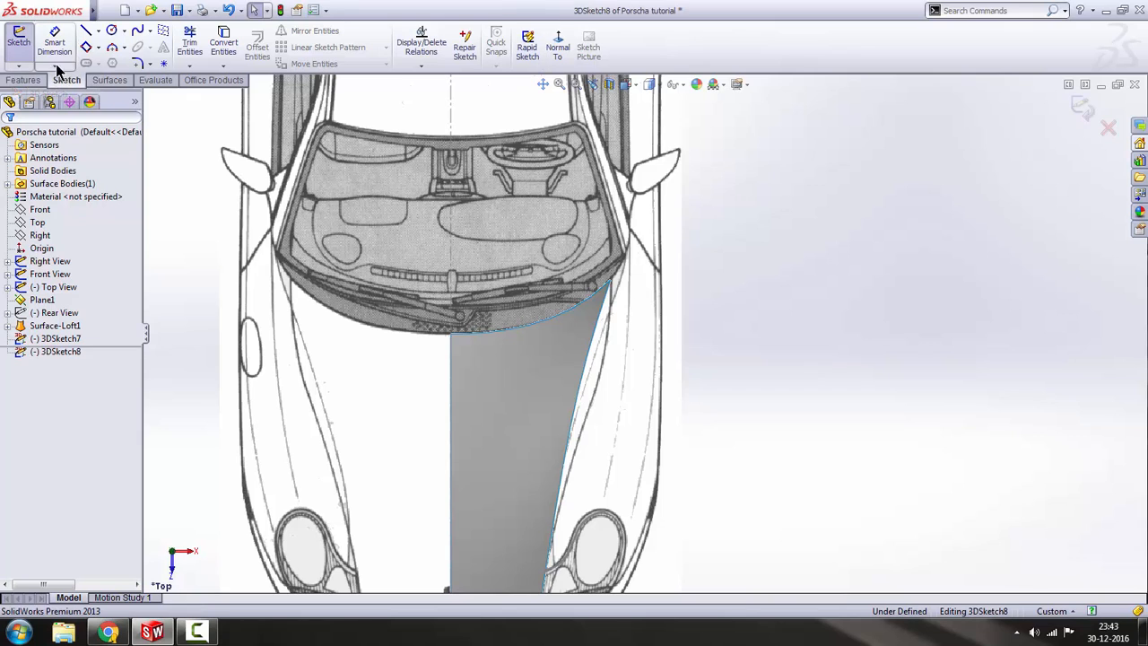
click(87, 32)
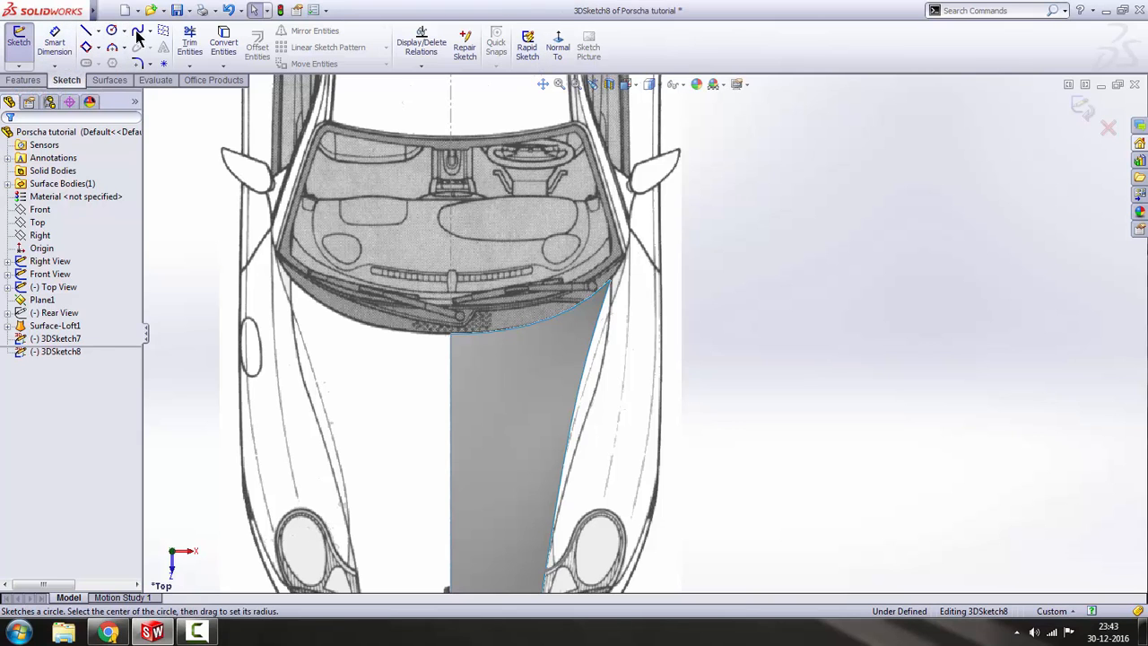
- Draw a two-point spline about 161 mm long from the hood's rear outer corner to the fender line beside the windshield
scroll(632, 327, up, 2)
scroll(646, 314, down, 3)
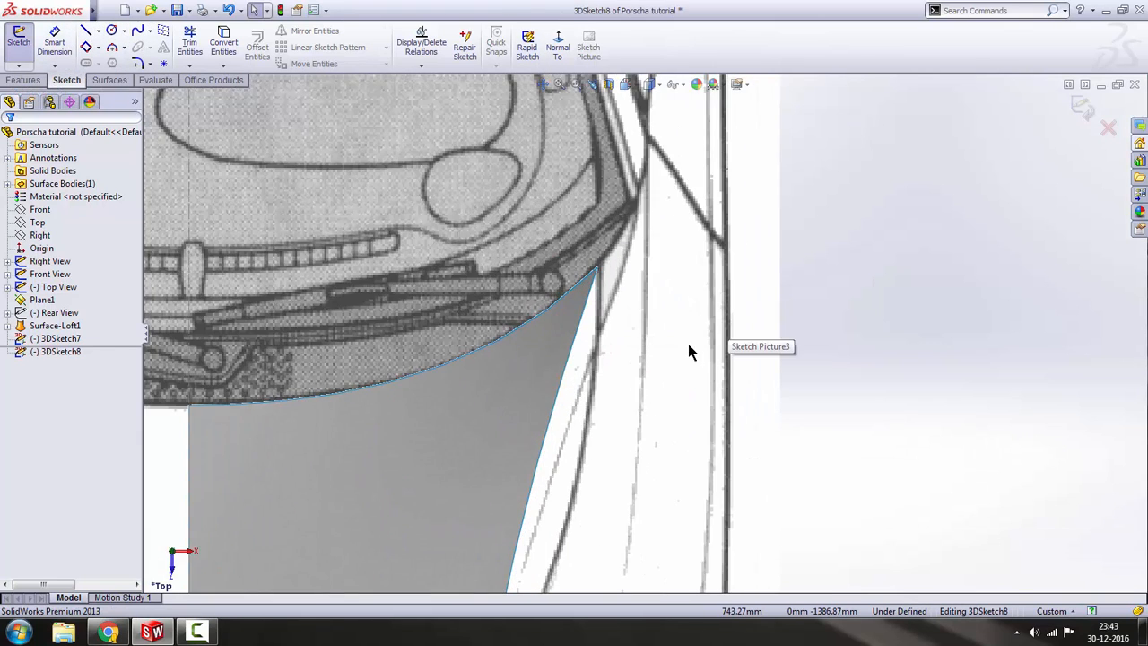
scroll(657, 405, up, 3)
scroll(653, 440, down, 4)
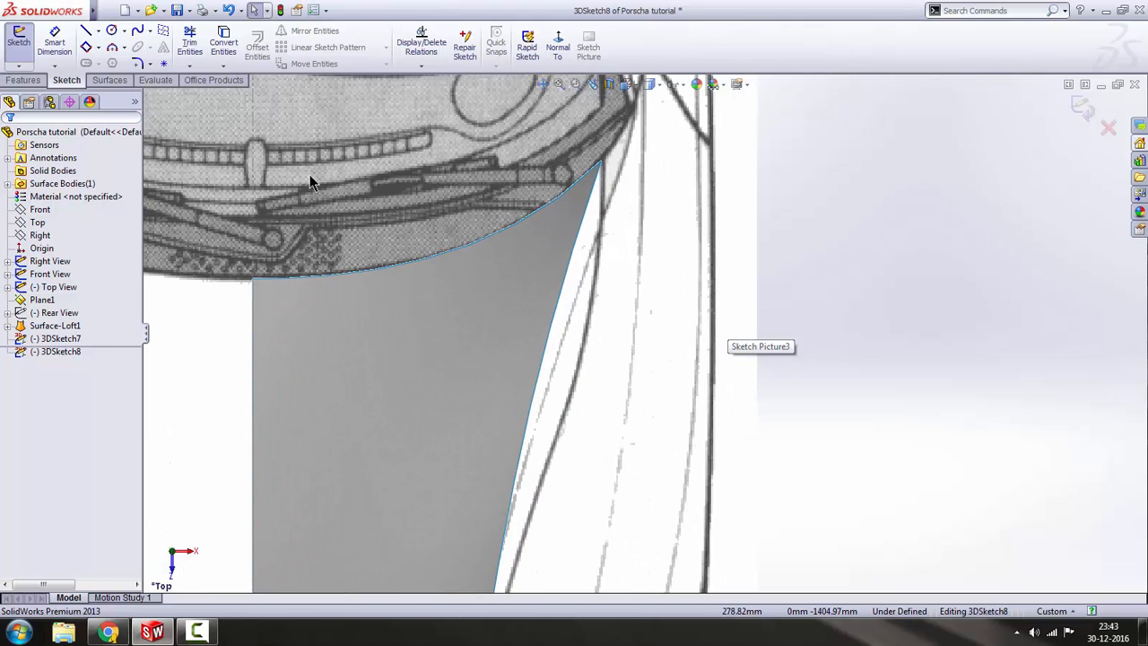
click(137, 30)
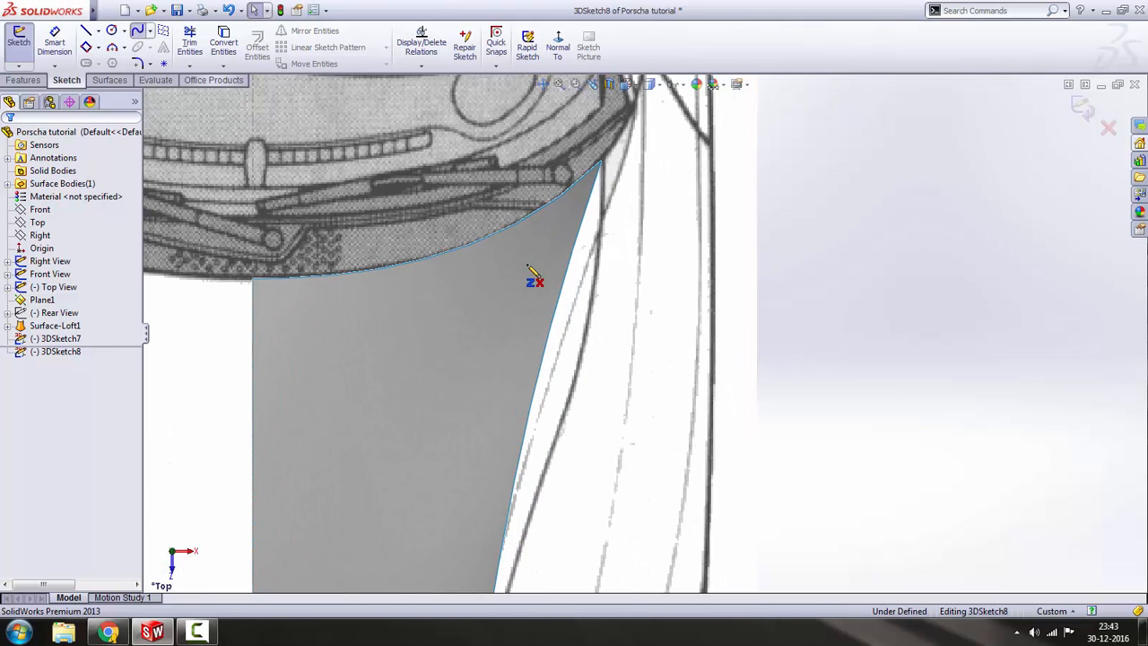
click(601, 165)
scroll(619, 176, up, 3)
scroll(646, 234, down, 4)
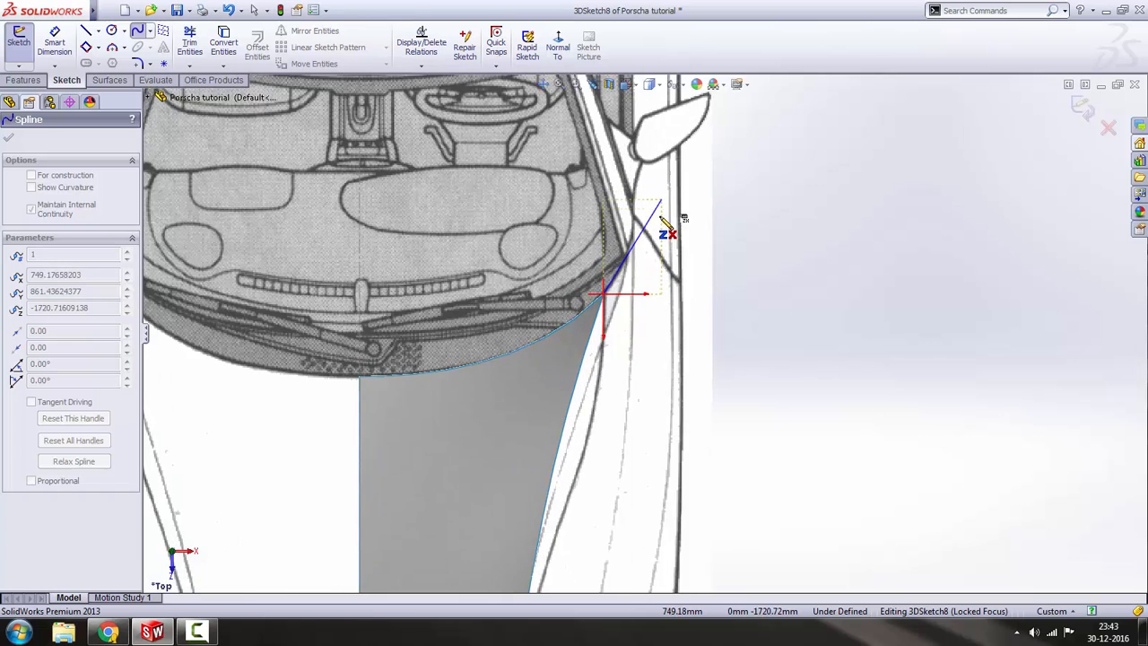
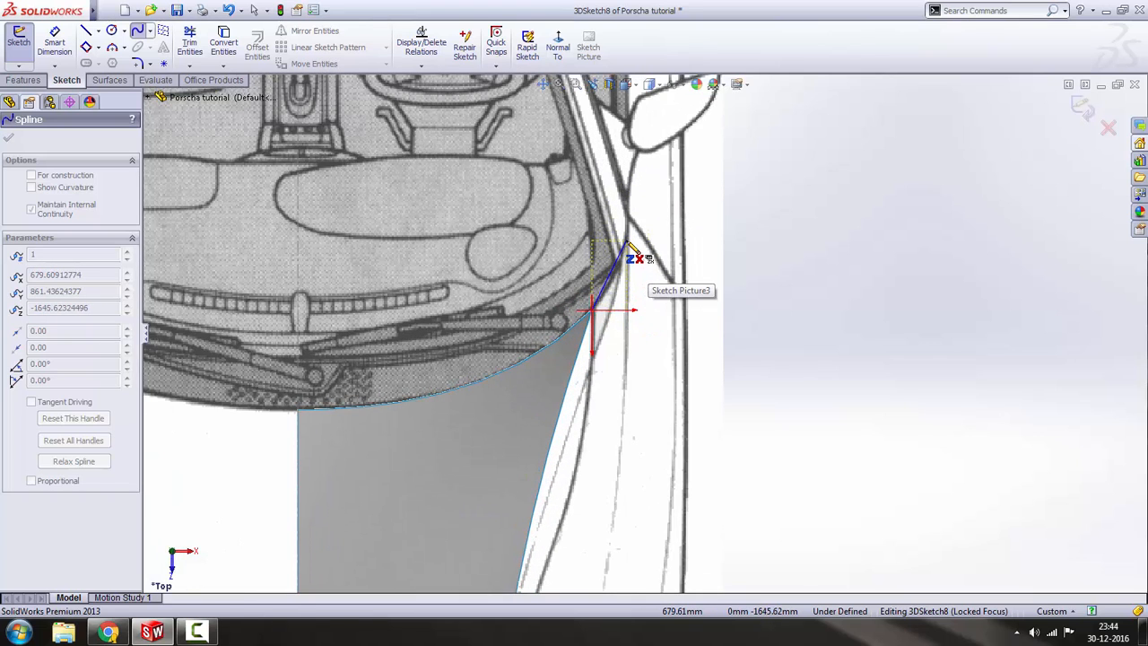
click(627, 242)
key(Escape)
- Bend the new spline outward with the tangent handle at the hood corner so it follows the windshield's lower corner
scroll(600, 284, down, 5)
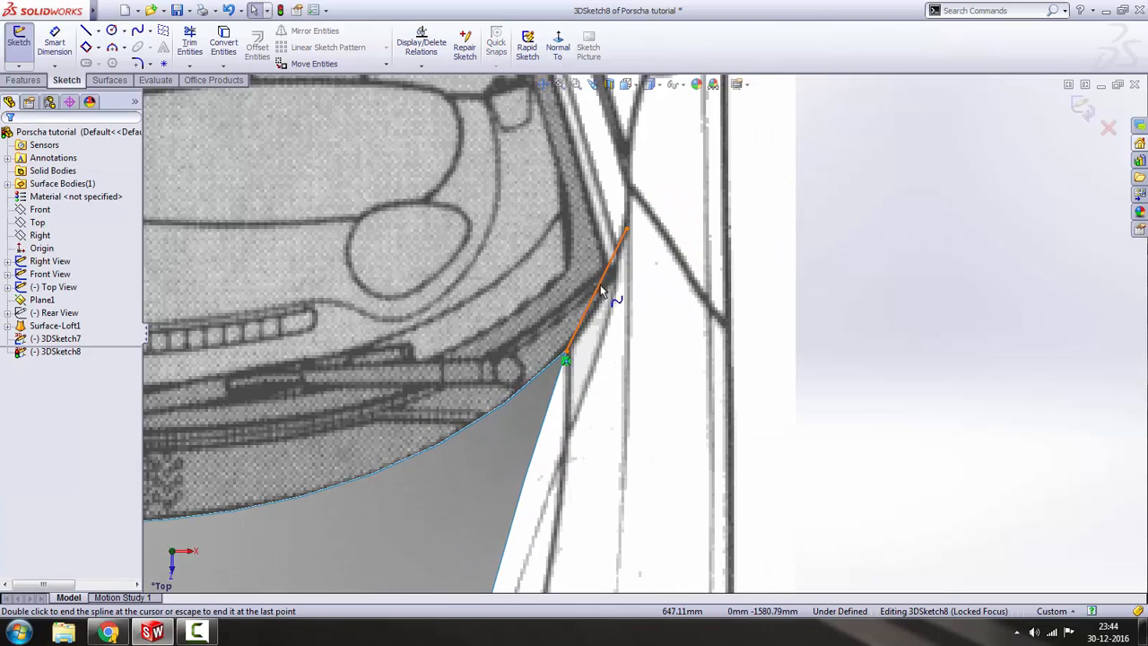
click(604, 305)
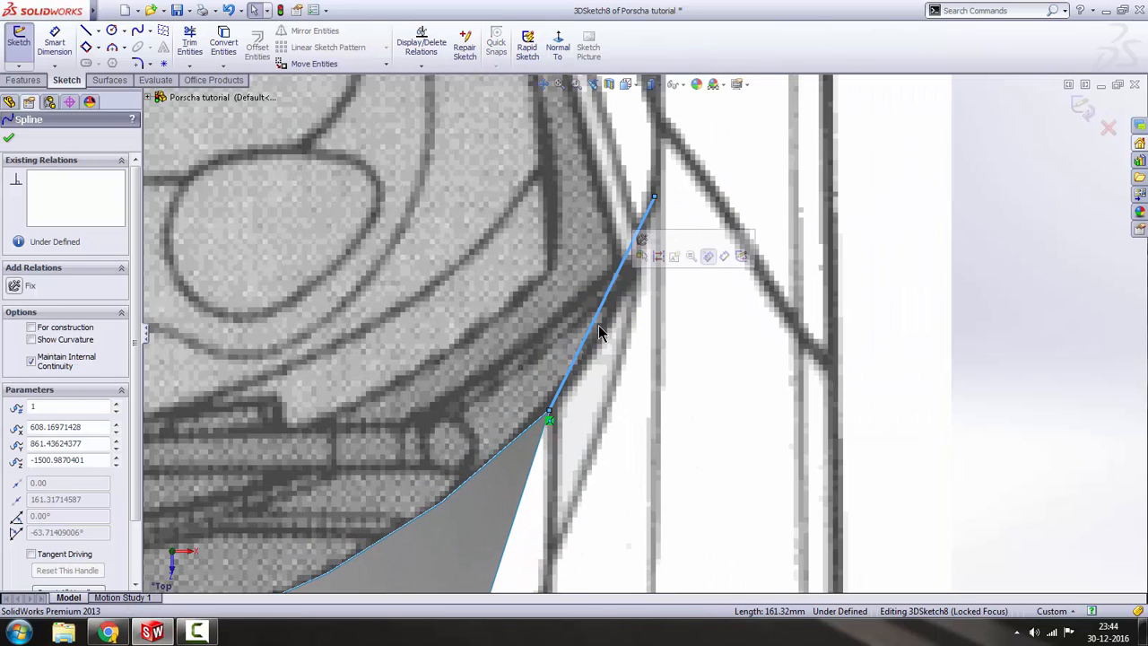
drag(594, 325, 611, 340)
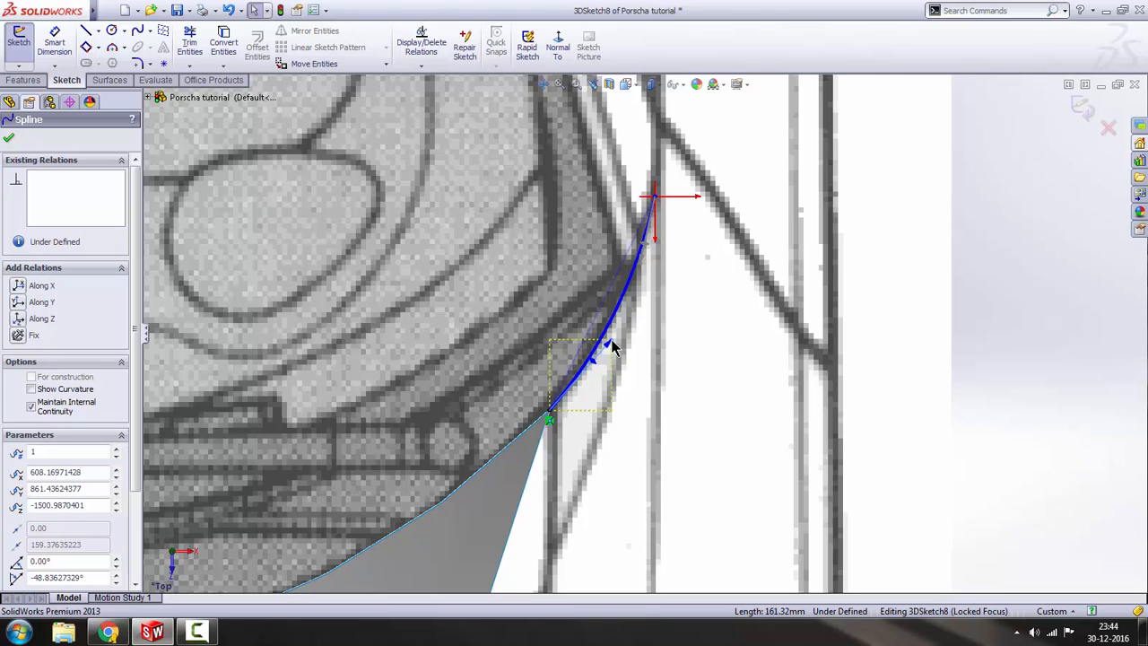
scroll(641, 357, up, 2)
click(971, 366)
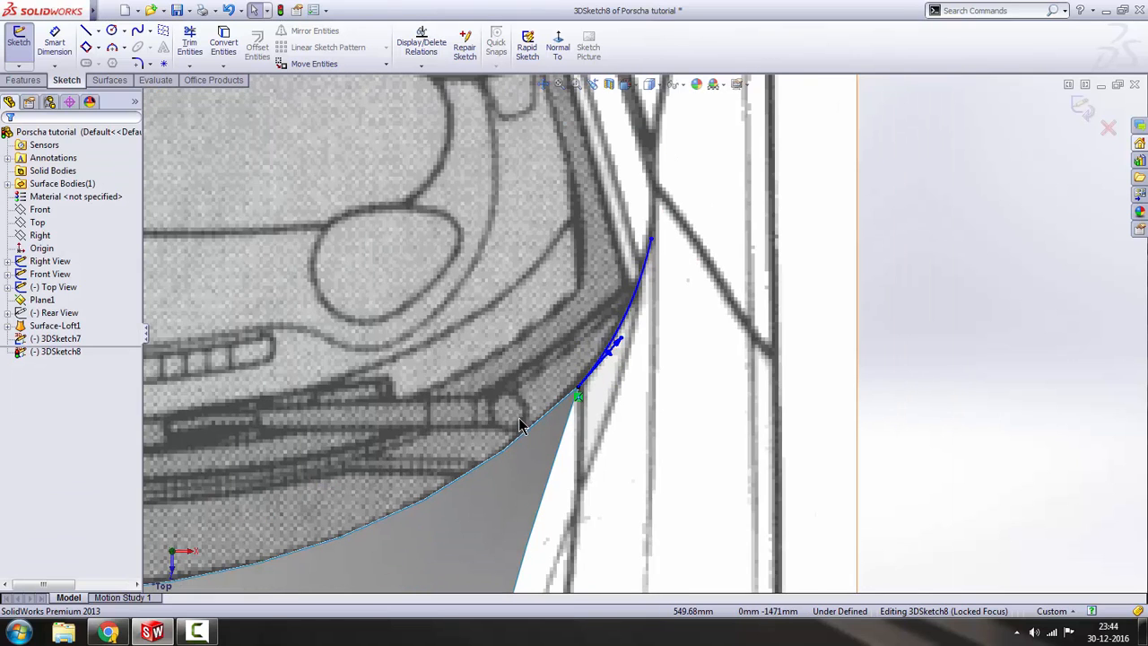
- Add a tangent relation between the new spline and the hood surface's rear edge
click(528, 437)
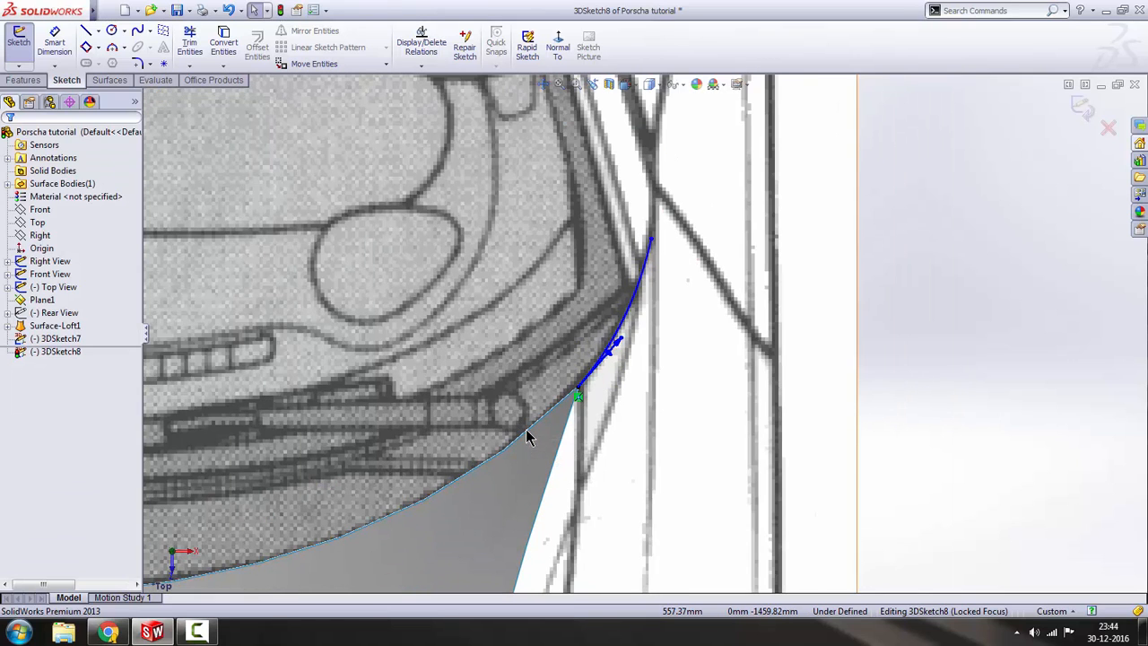
click(530, 437)
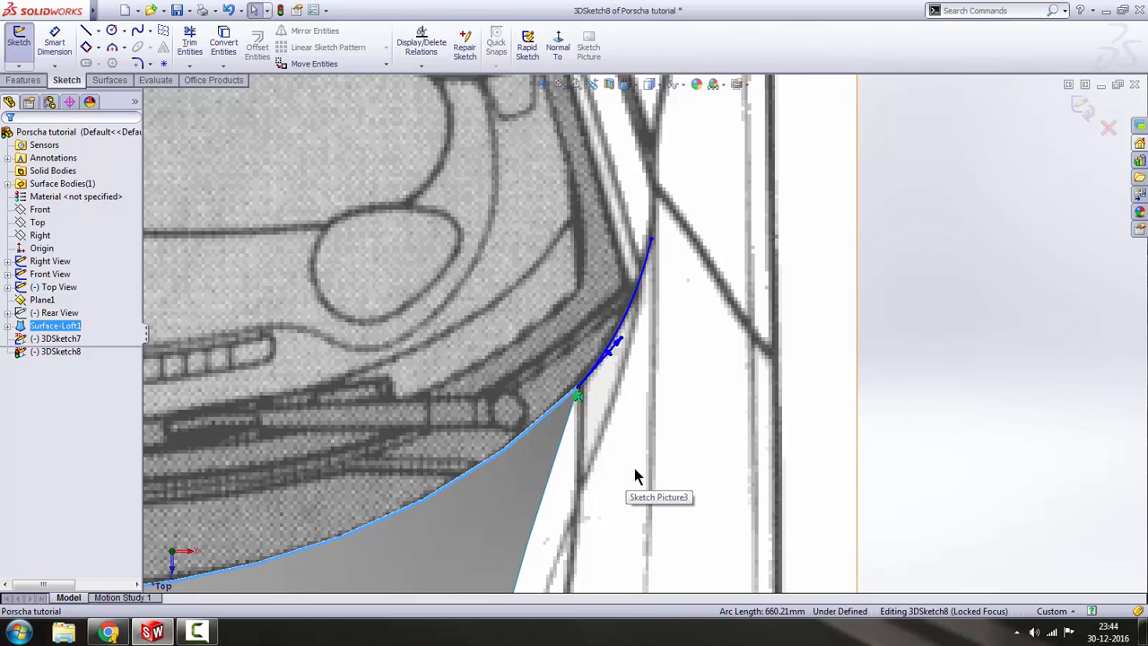
ctrl+click(633, 314)
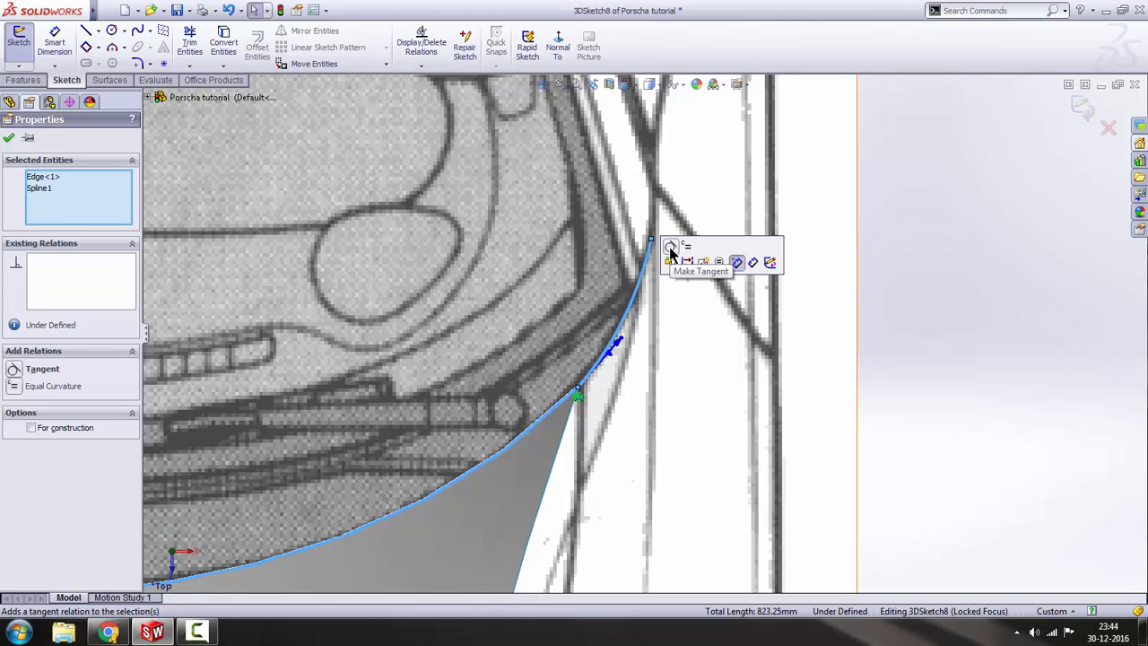
click(671, 254)
click(986, 398)
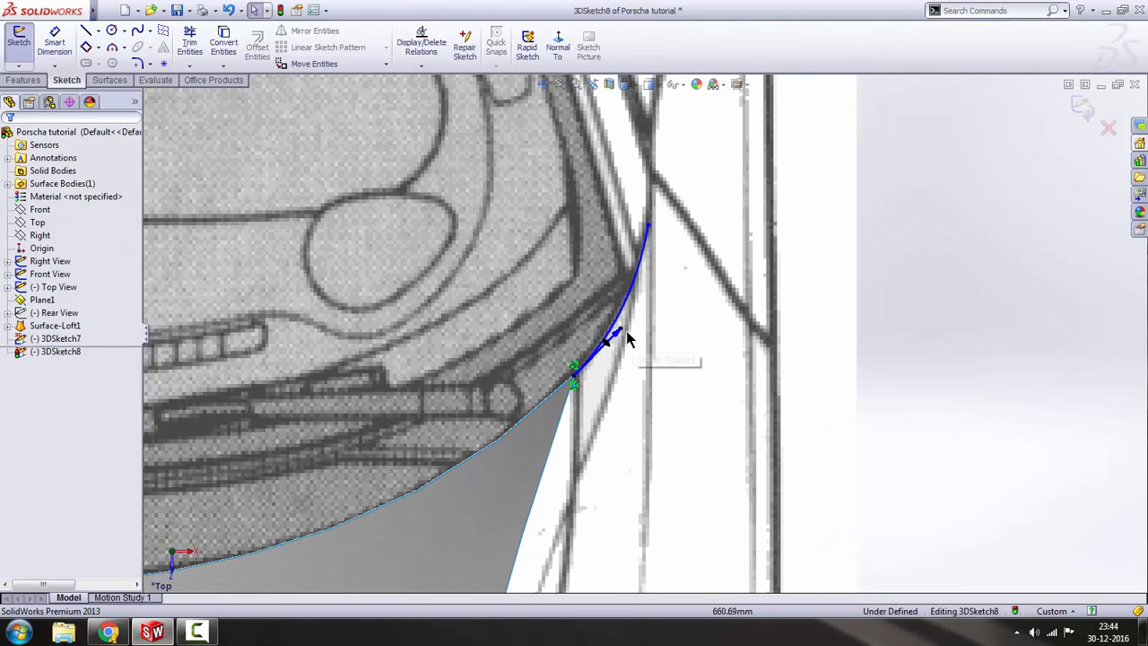
- Shorten the fender spline's tangent handle at the hood corner so the curve follows the windshield's lower corner in the top view
click(619, 334)
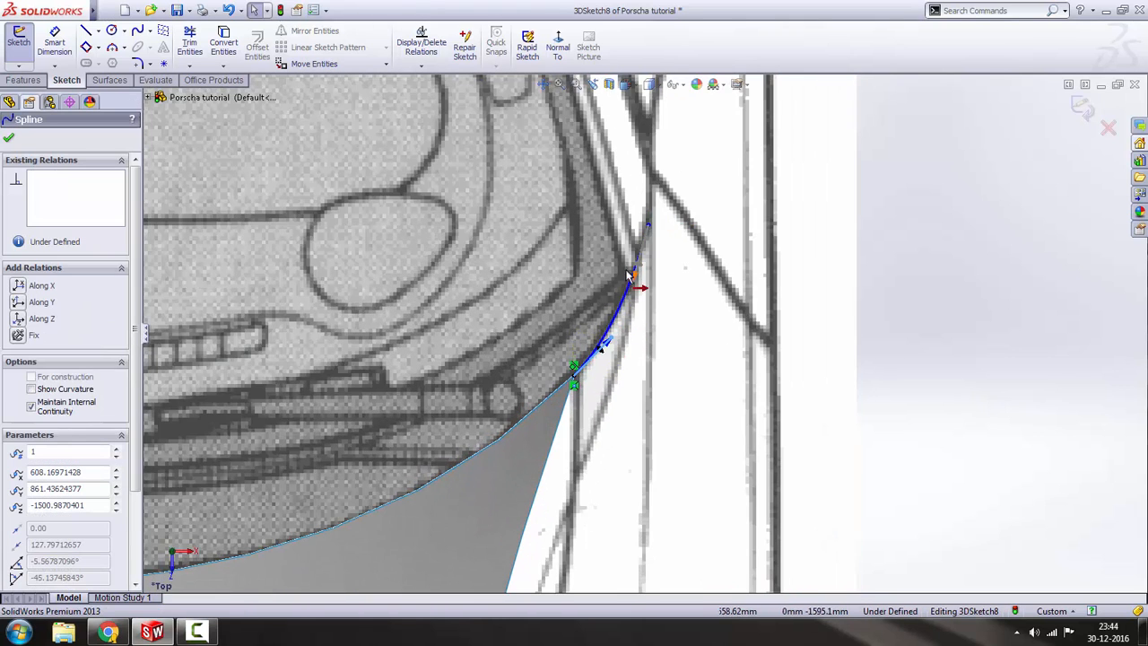
scroll(631, 280, up, 2)
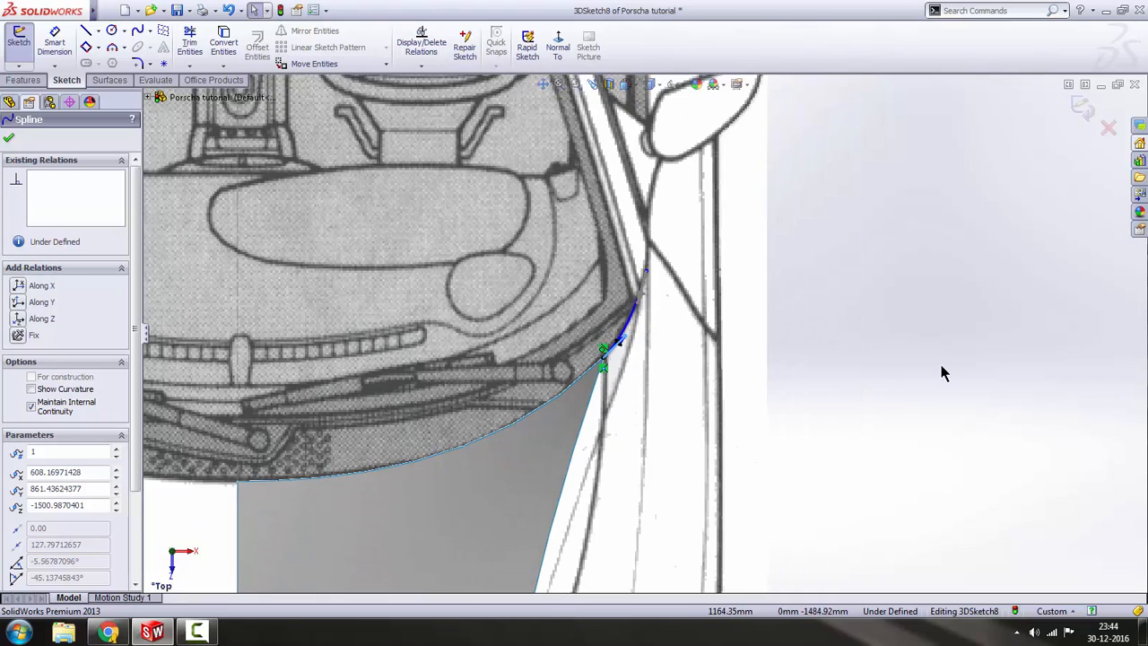
click(942, 373)
scroll(636, 397, up, 5)
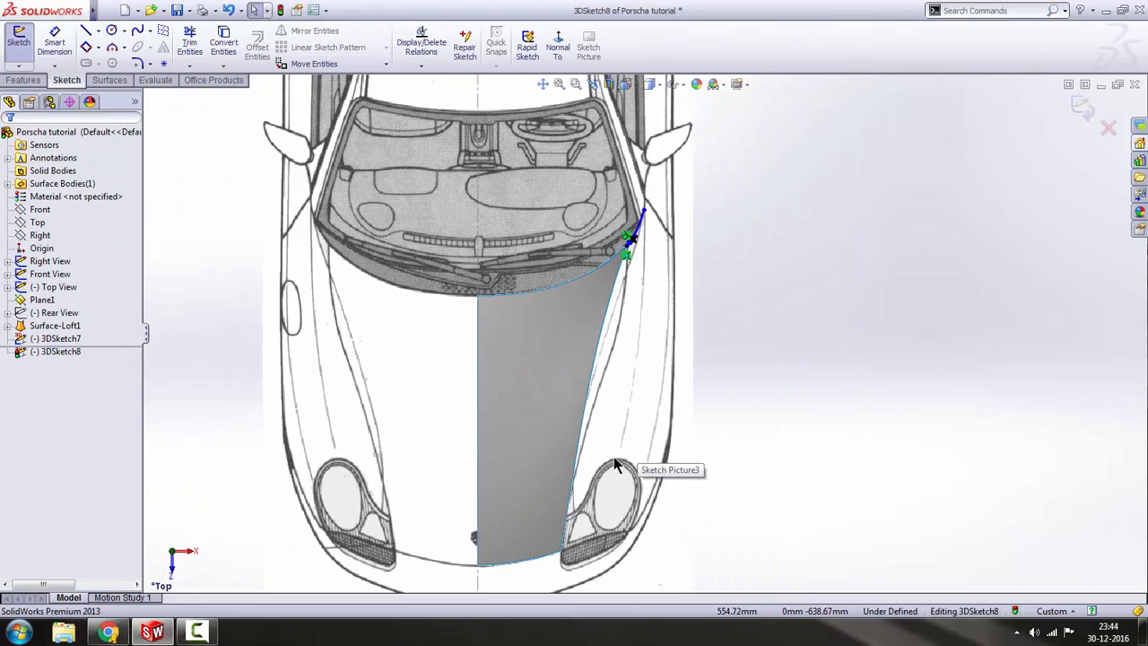
- In the right view, lower the fender spline's free endpoint slightly onto the body line at the base of the windshield pillar
scroll(622, 418, up, 3)
key(space)
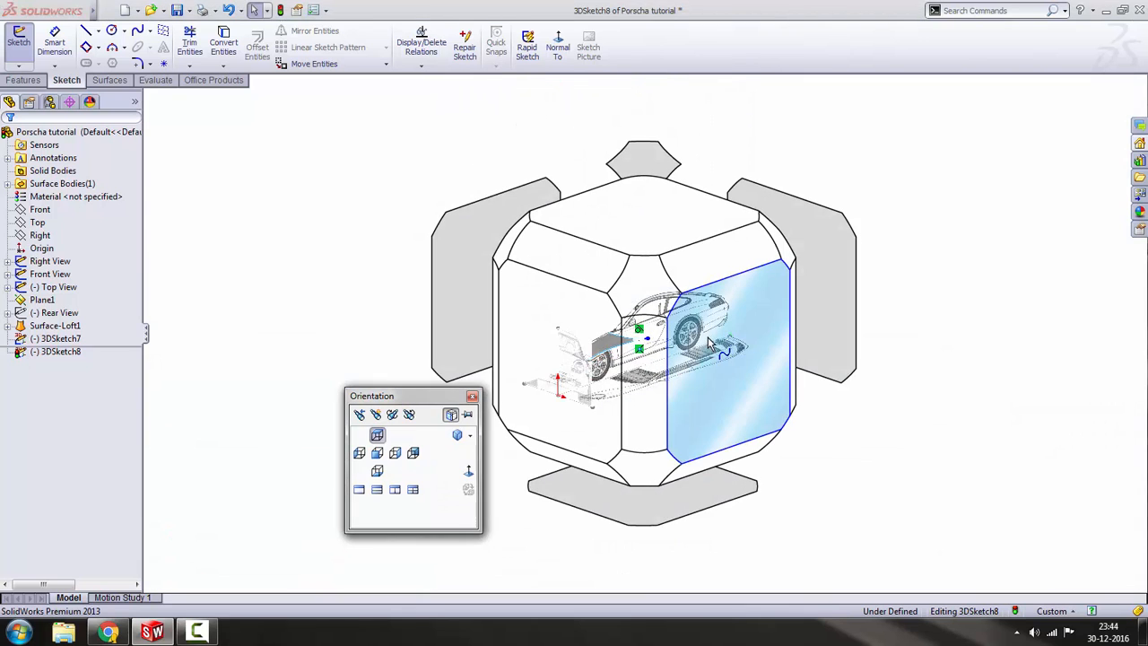
click(708, 341)
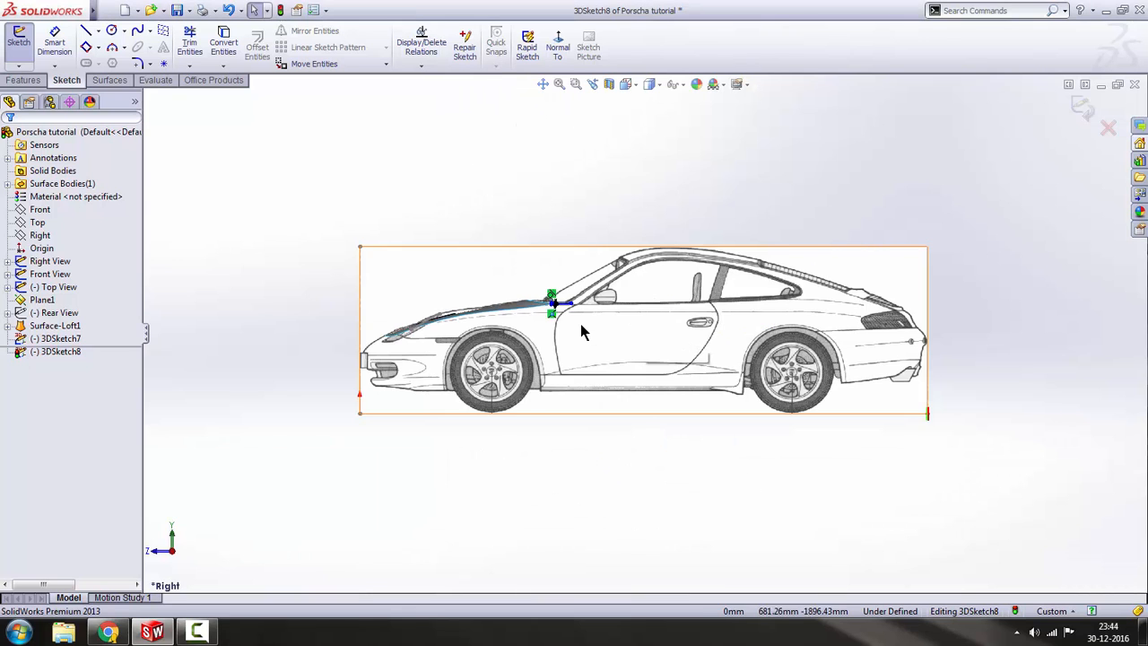
scroll(574, 323, down, 2)
scroll(551, 339, up, 2)
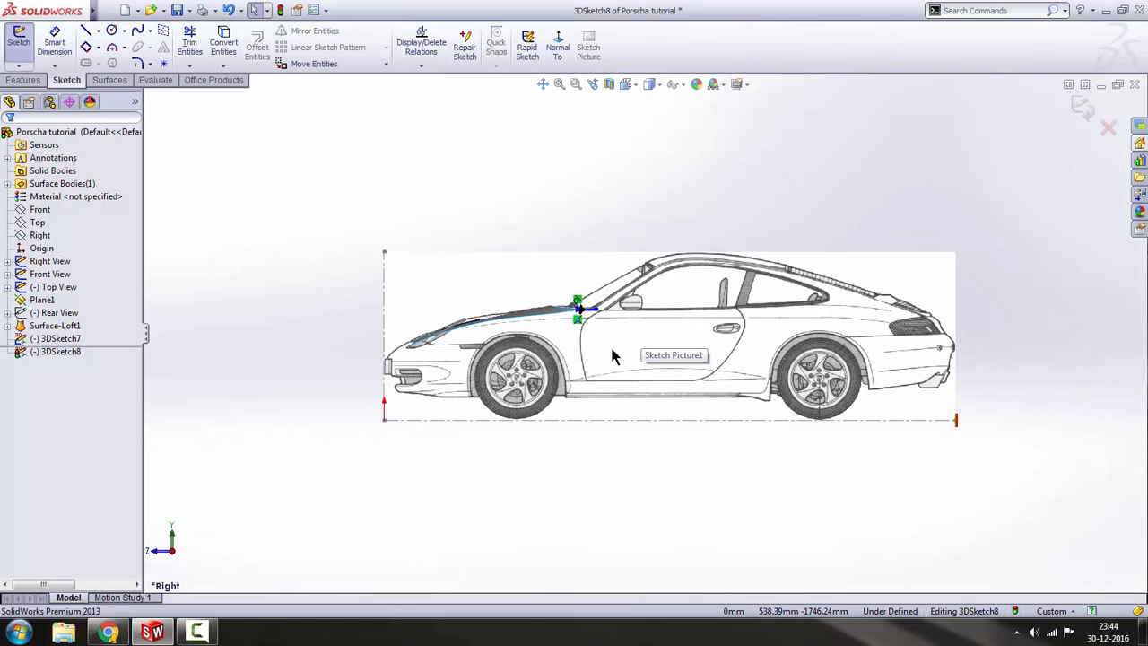
scroll(579, 303, down, 5)
click(637, 297)
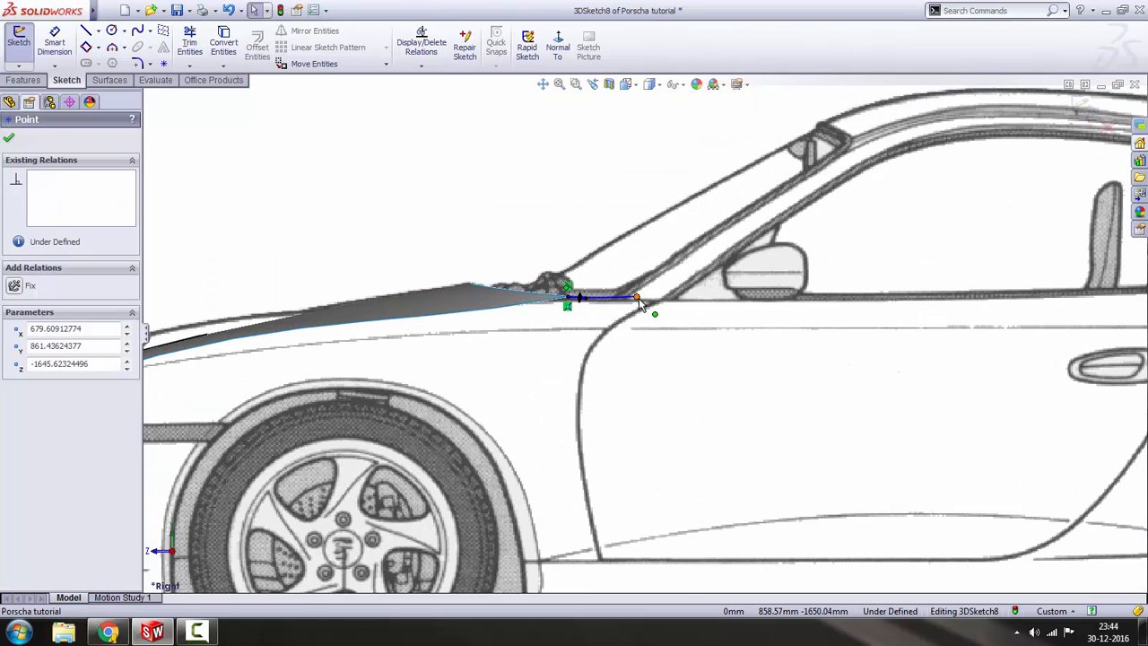
drag(639, 301, 635, 307)
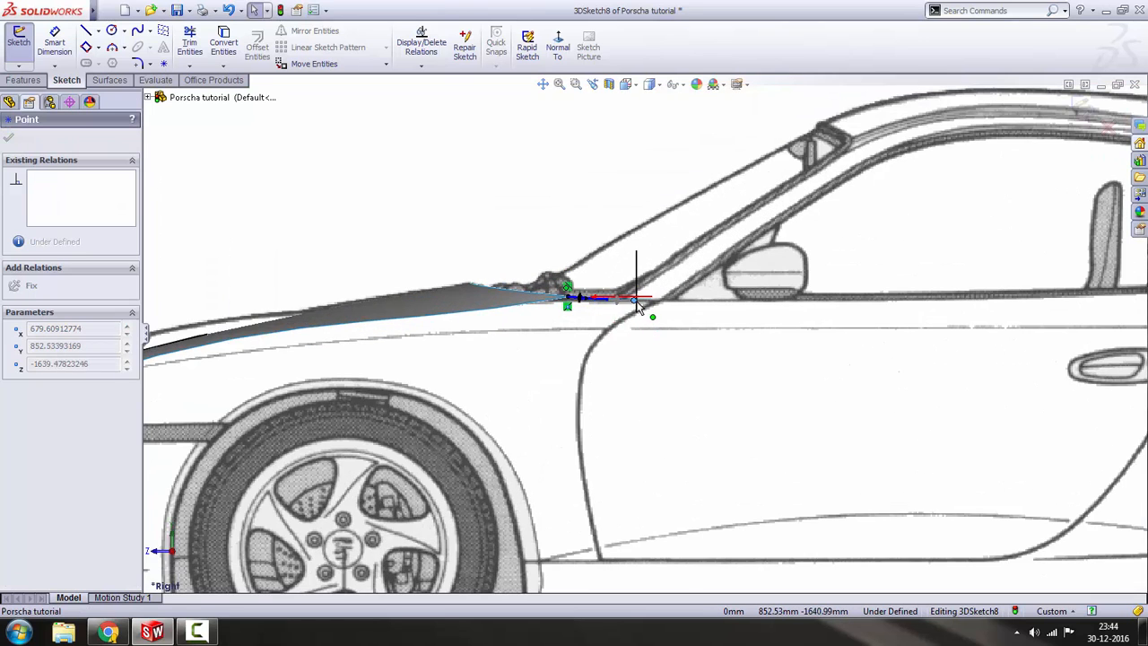
scroll(607, 325, up, 6)
click(293, 341)
- In the front view, move the fender spline's free endpoint to the windshield pillar's base, at about X 673, Y 858 mm
key(space)
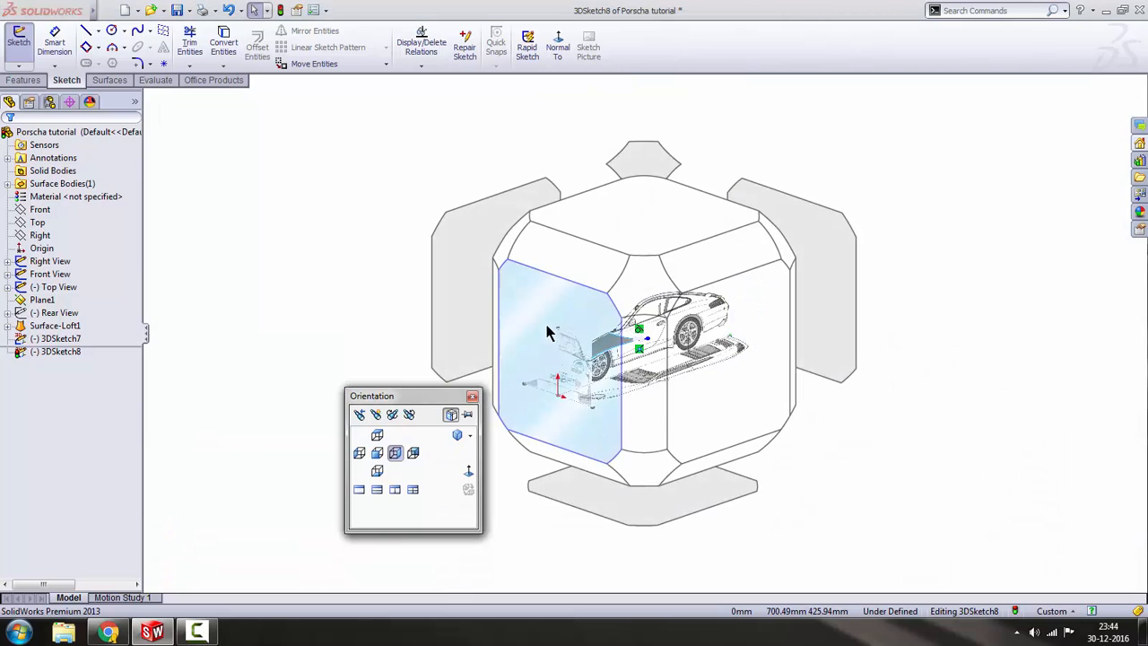
click(544, 329)
scroll(802, 299, down, 5)
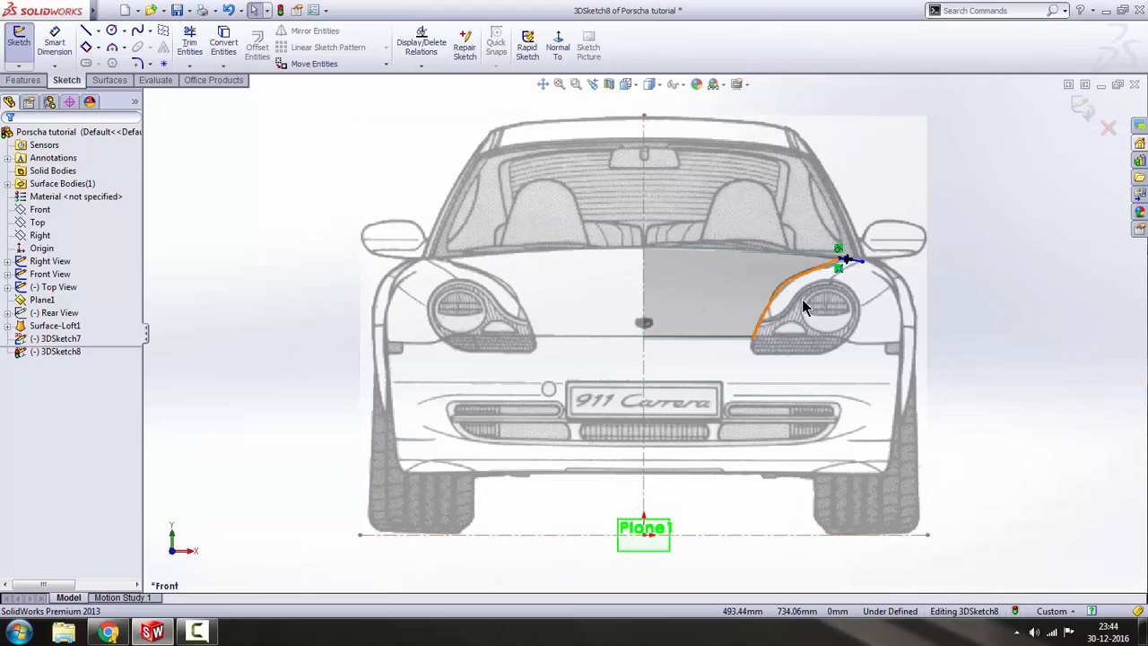
scroll(767, 287, down, 6)
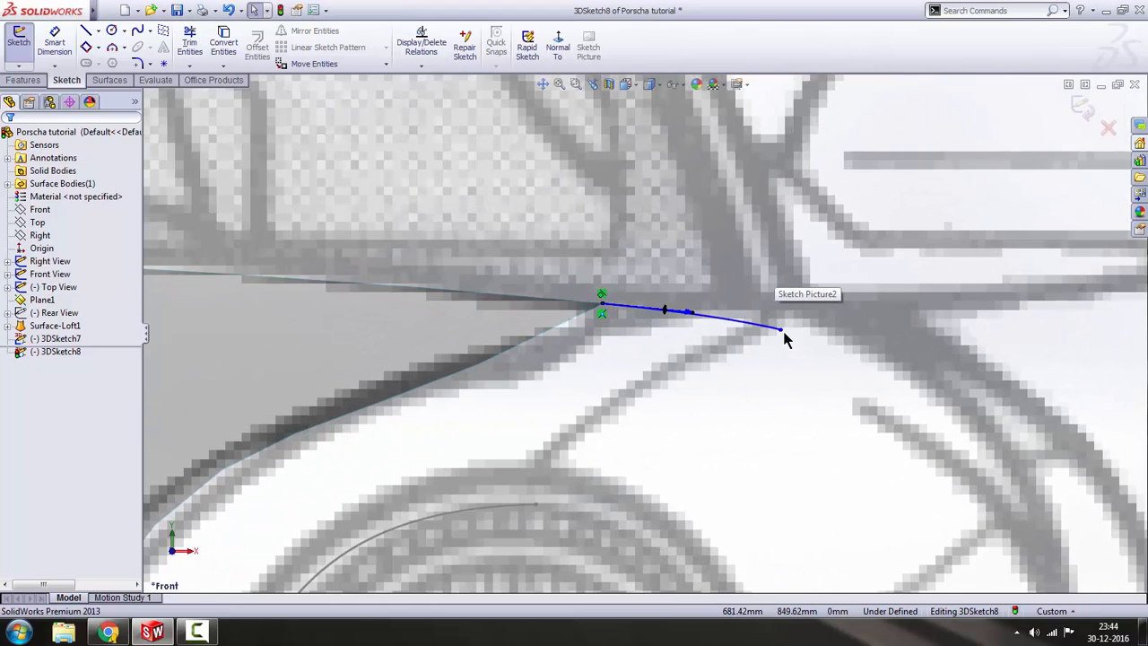
drag(781, 331, 764, 312)
scroll(764, 311, up, 3)
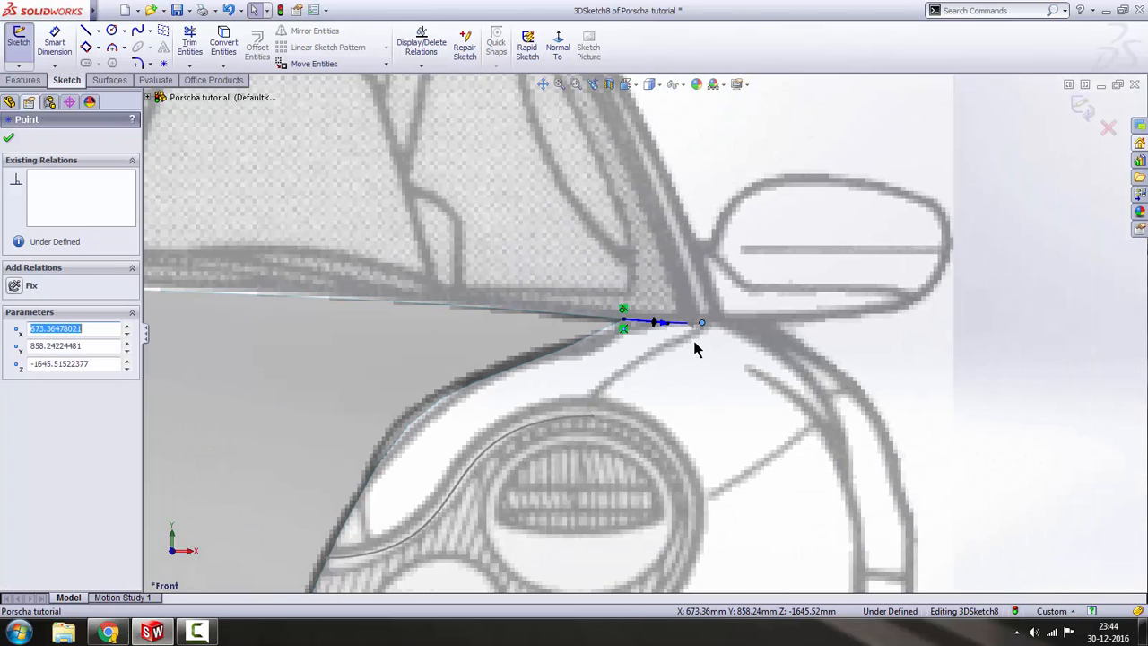
scroll(672, 331, down, 4)
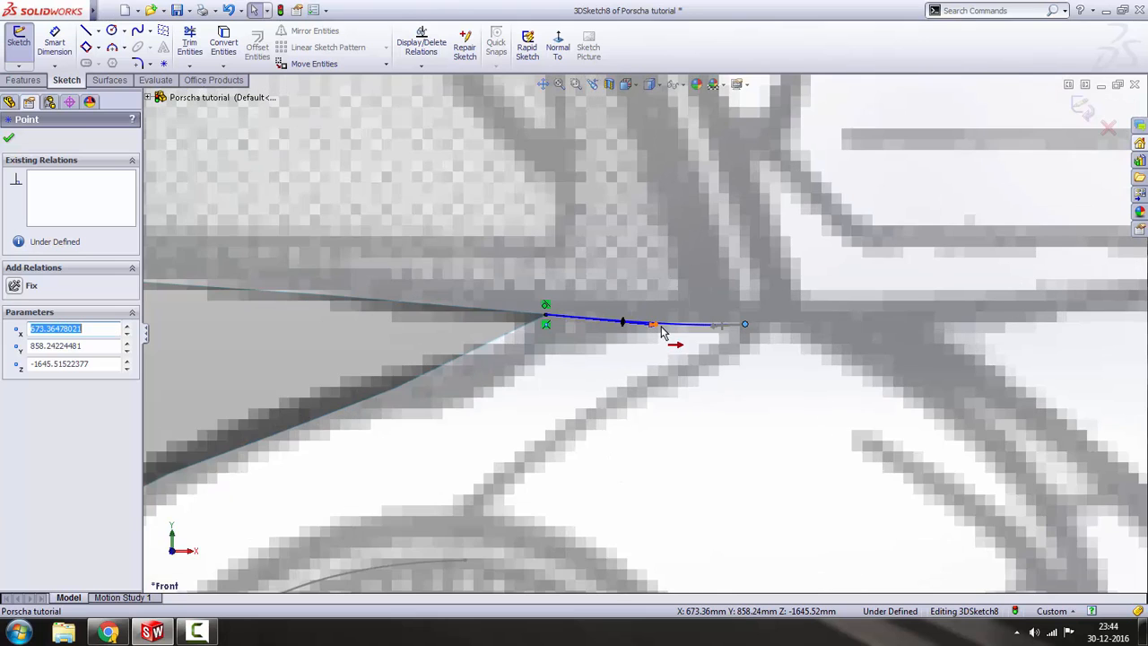
- Shorten the fender spline's tangent handle at the hood corner to smooth the curve, and close the sketch
click(660, 327)
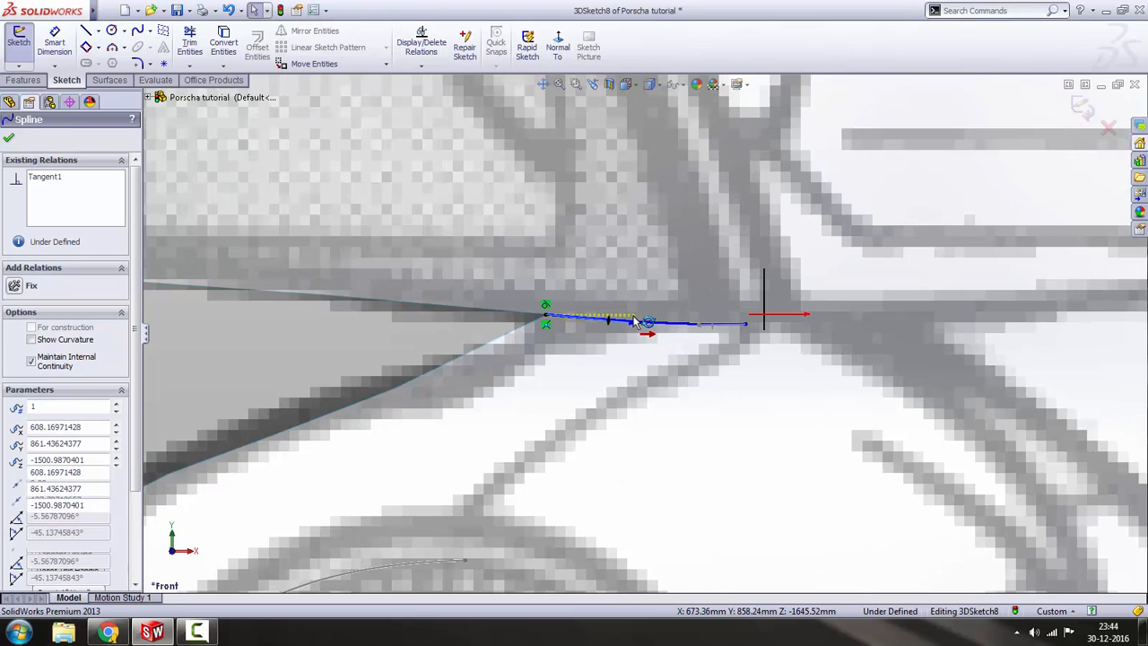
drag(633, 320, 628, 320)
scroll(661, 327, up, 10)
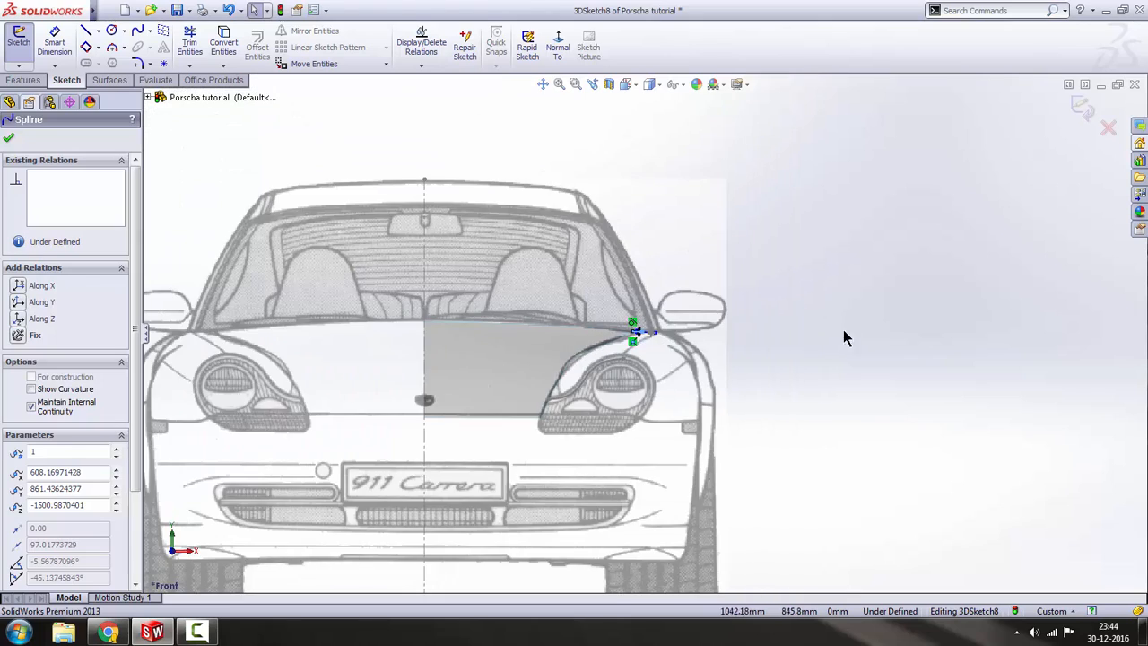
click(844, 330)
scroll(615, 380, up, 3)
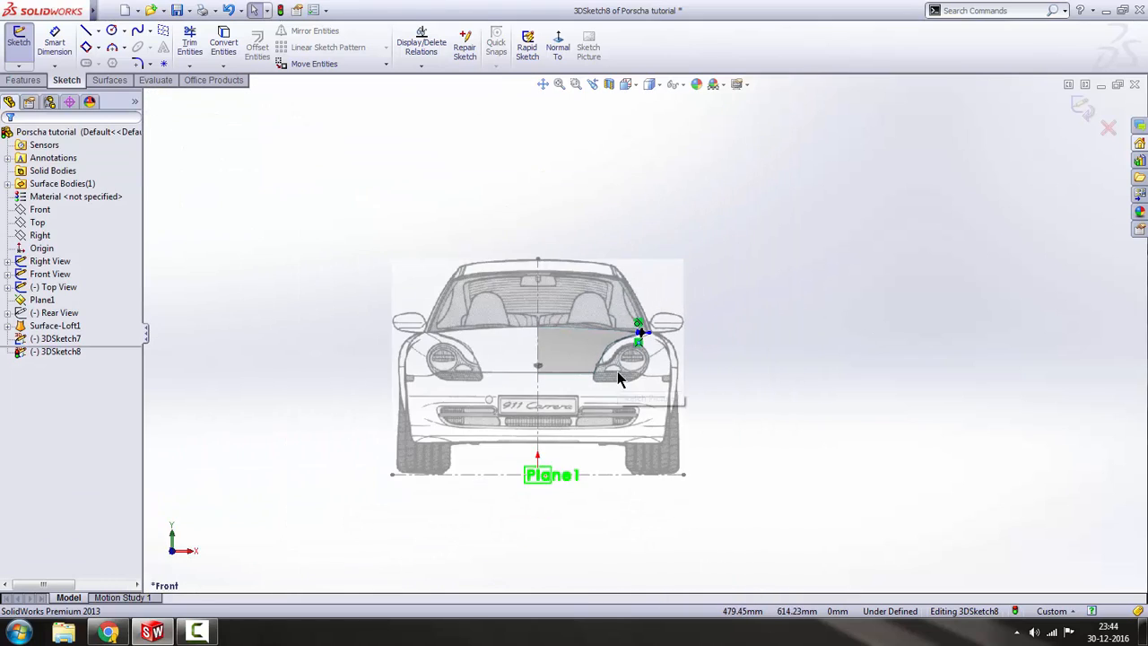
scroll(633, 353, down, 5)
scroll(663, 335, up, 3)
scroll(659, 332, down, 5)
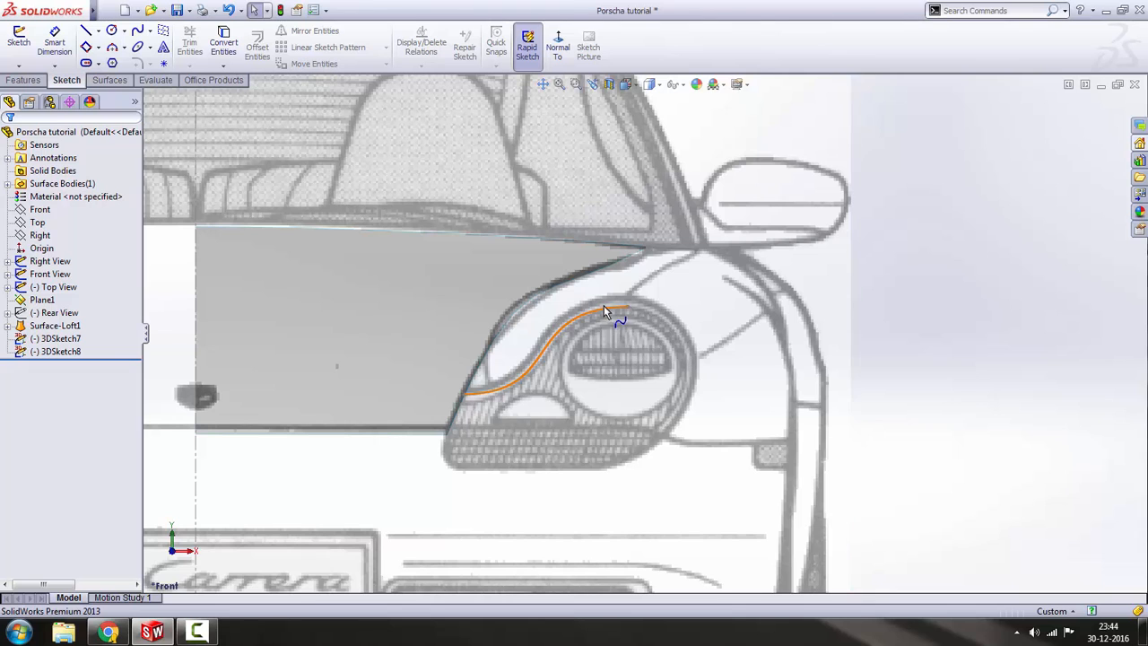
- Edit the headlight curve's sketch and raise the spline's outer endpoint to the headlight's upper outline, at about Y 796 mm
click(604, 305)
scroll(603, 316, down, 2)
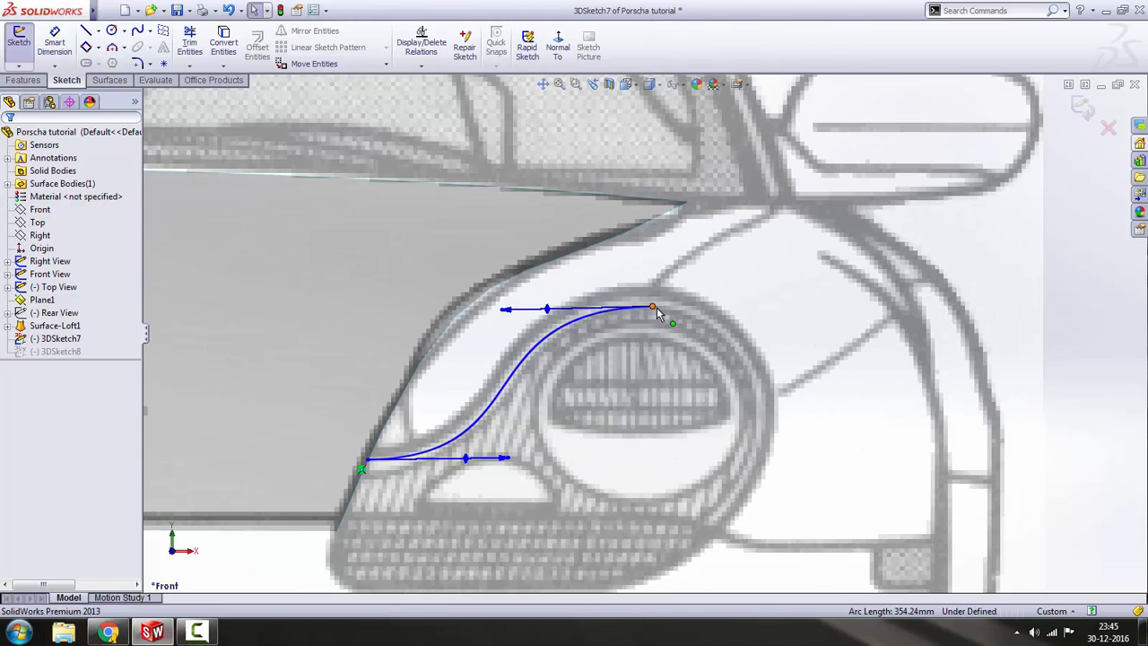
drag(656, 307, 654, 286)
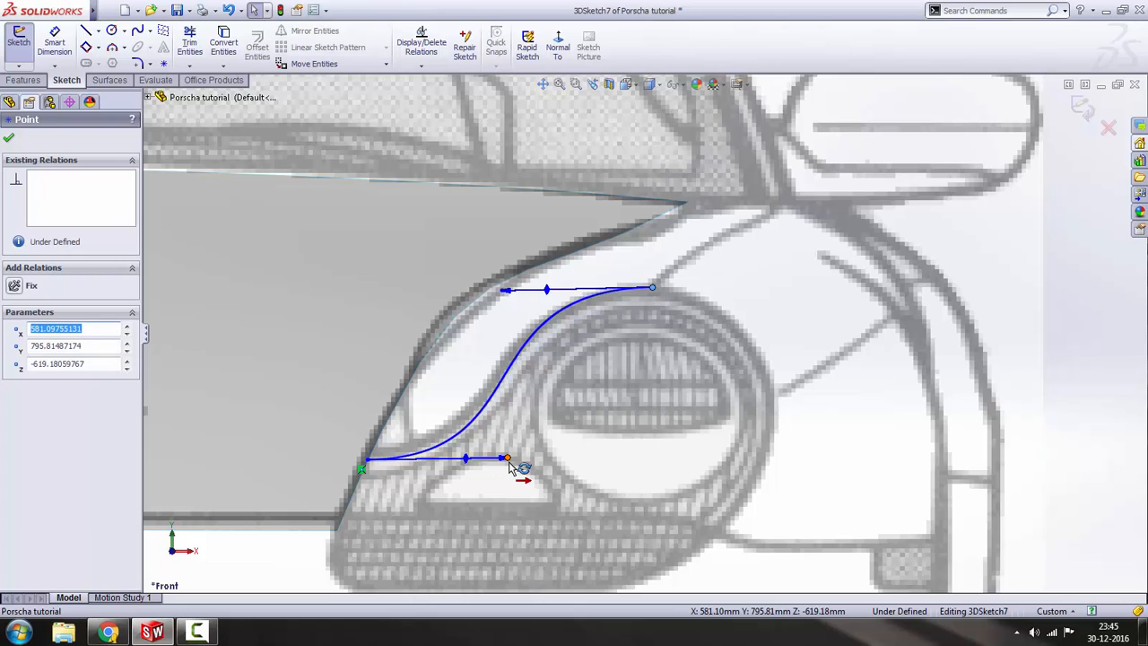
- Shorten the tangent handles at both ends of the headlight spline to fit the headlight outline, and close the sketch
drag(505, 462, 500, 460)
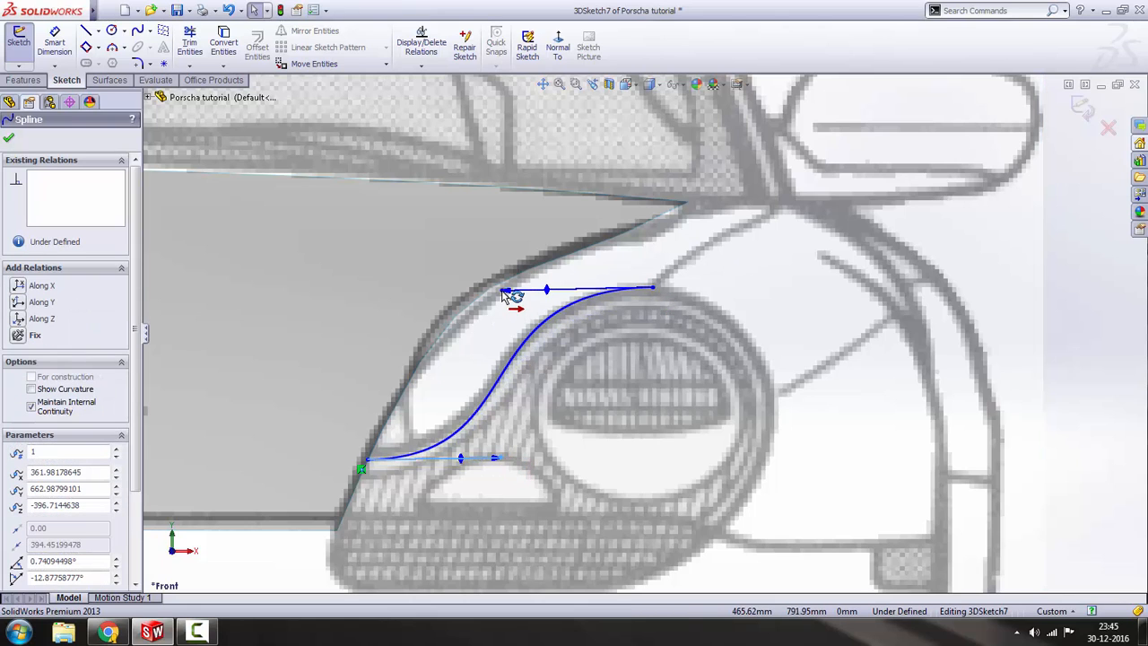
drag(505, 293, 514, 295)
scroll(647, 330, up, 4)
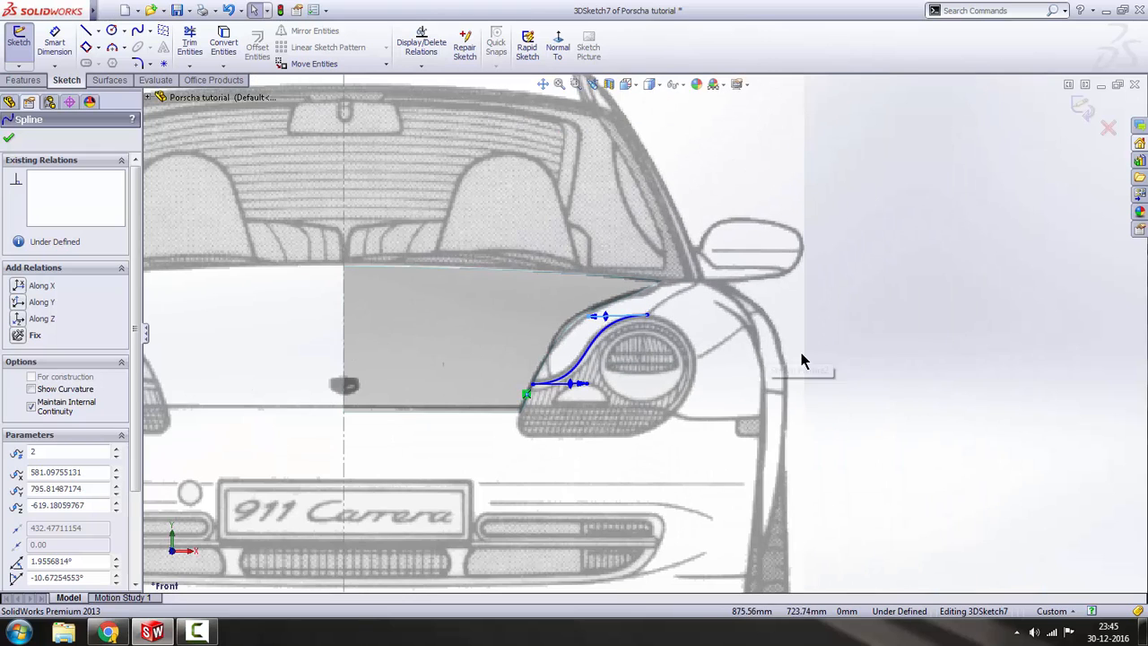
click(904, 353)
click(1085, 106)
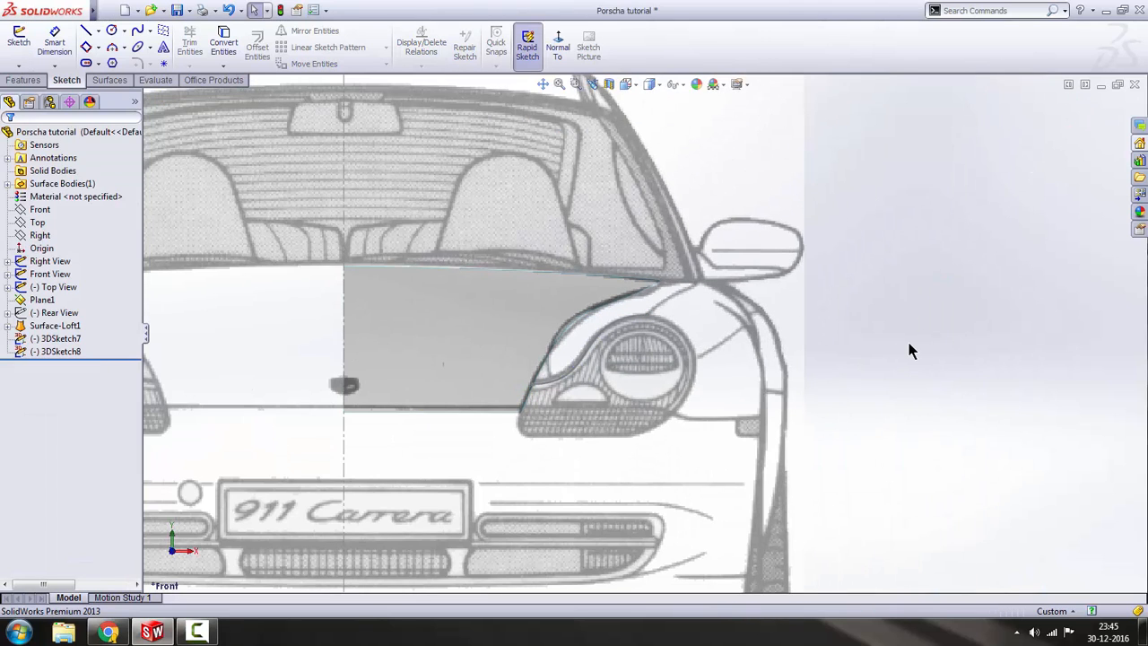
- In the right view, reopen the headlight curve's sketch and lower its rear endpoint onto the headlight's upper tip, at about Y 783 mm
scroll(723, 364, up, 5)
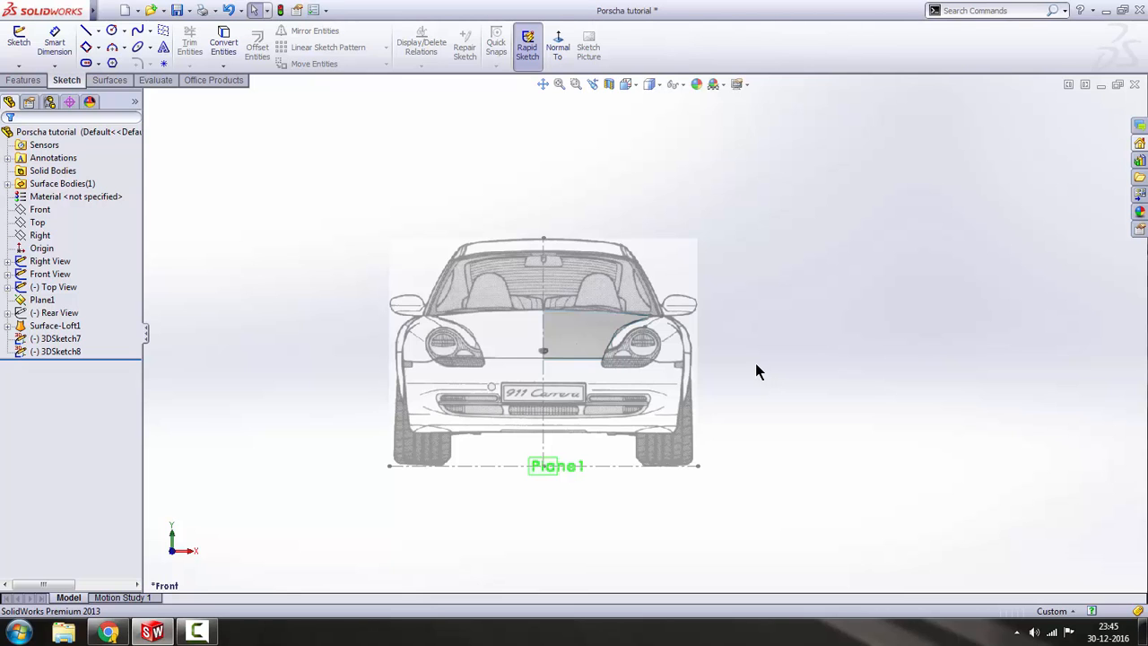
key(space)
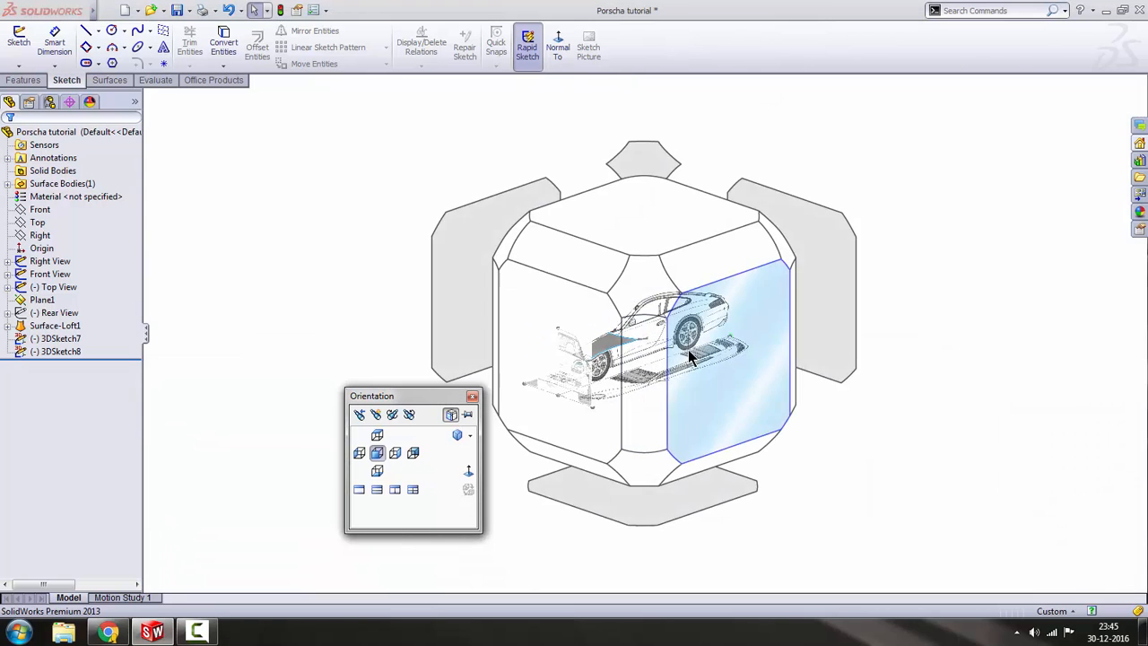
click(632, 346)
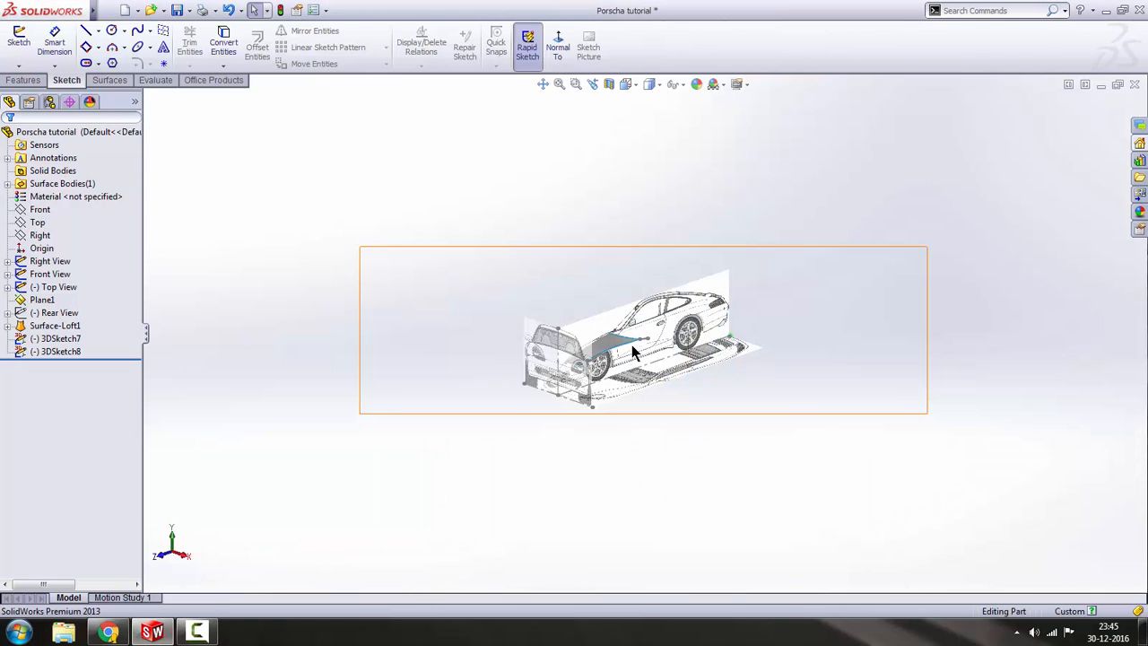
scroll(443, 307, down, 5)
scroll(491, 300, down, 3)
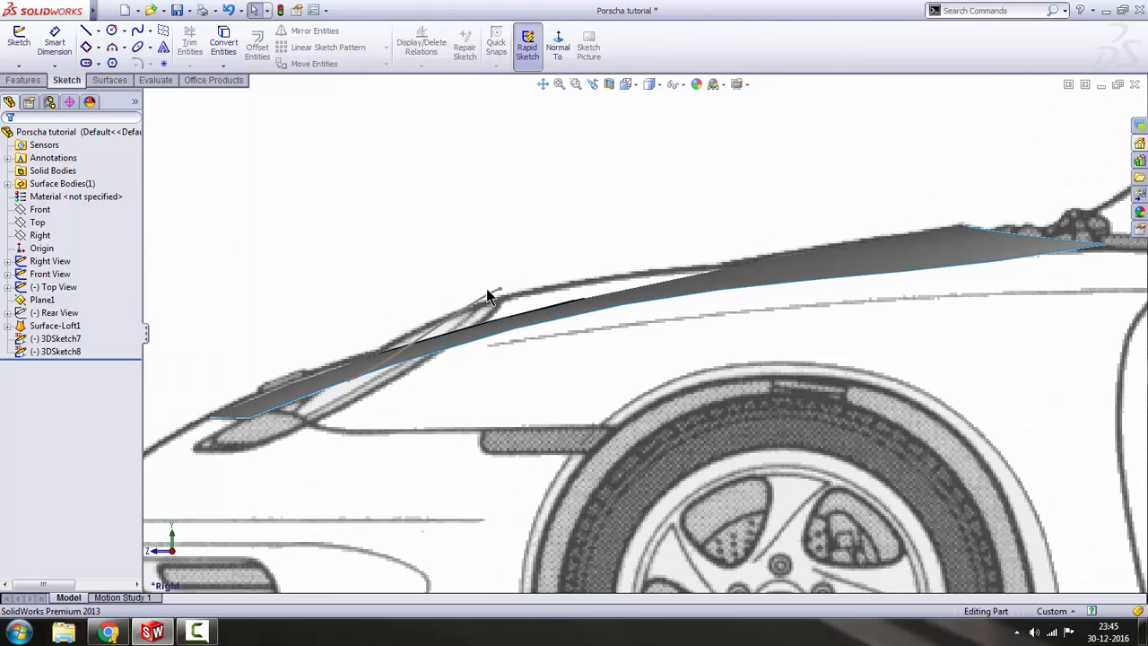
double_click(489, 293)
scroll(491, 292, down, 4)
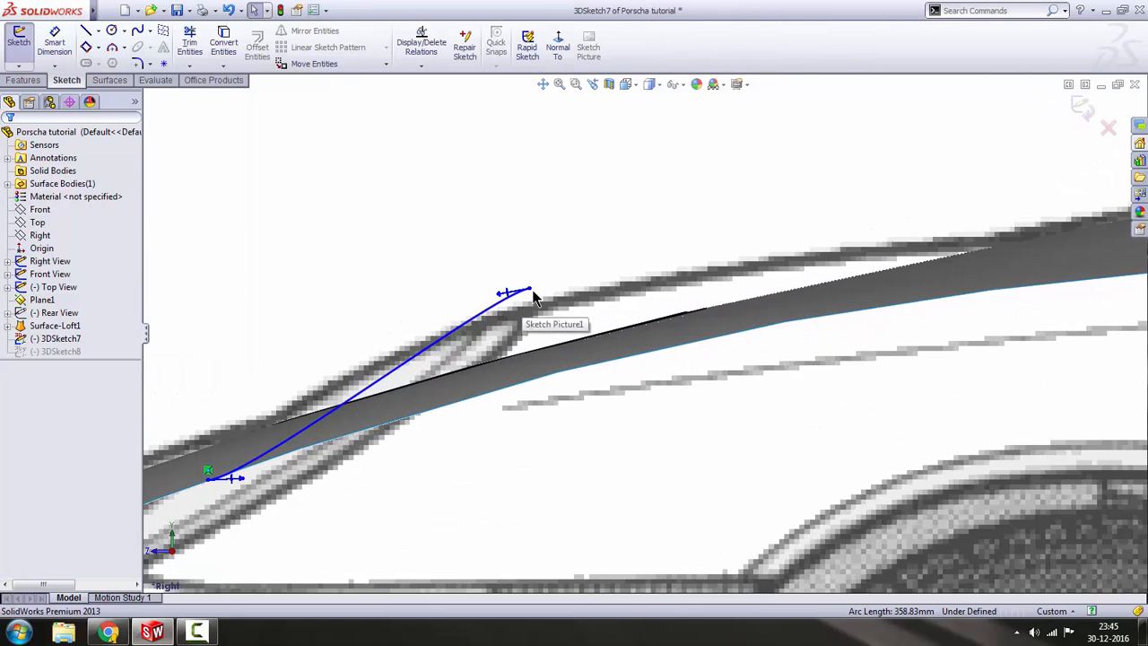
drag(530, 290, 529, 312)
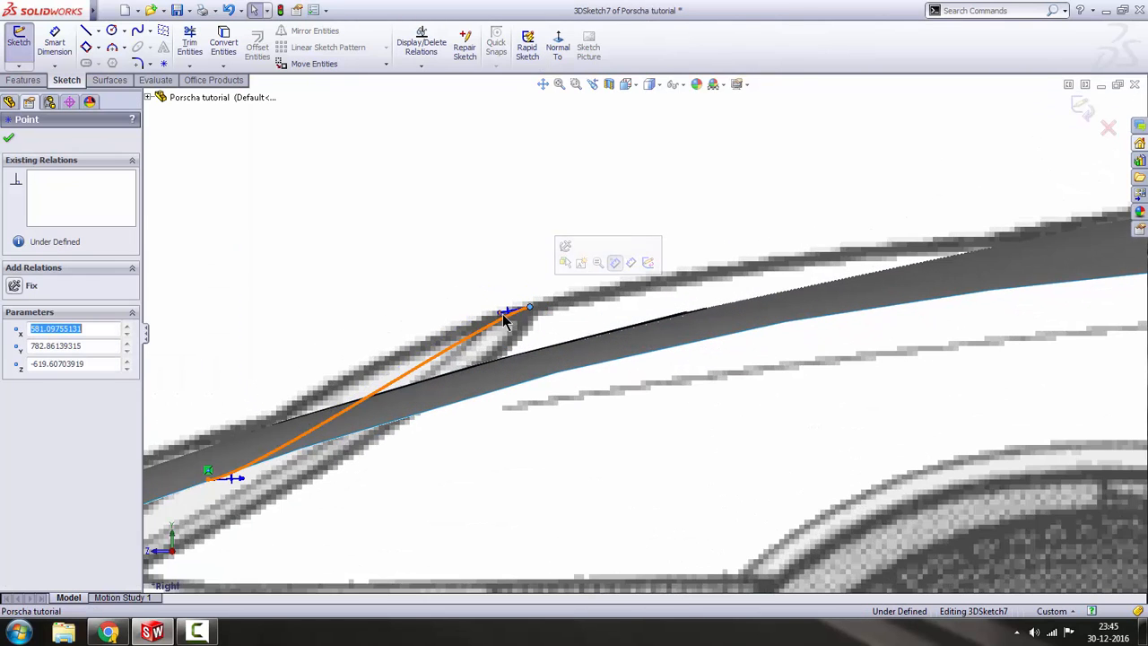
scroll(512, 314, up, 8)
click(388, 314)
- In the front view, fit the headlight spline's outer endpoint to the headlight outline at about X 577, Y 789 mm, and close the sketch
key(space)
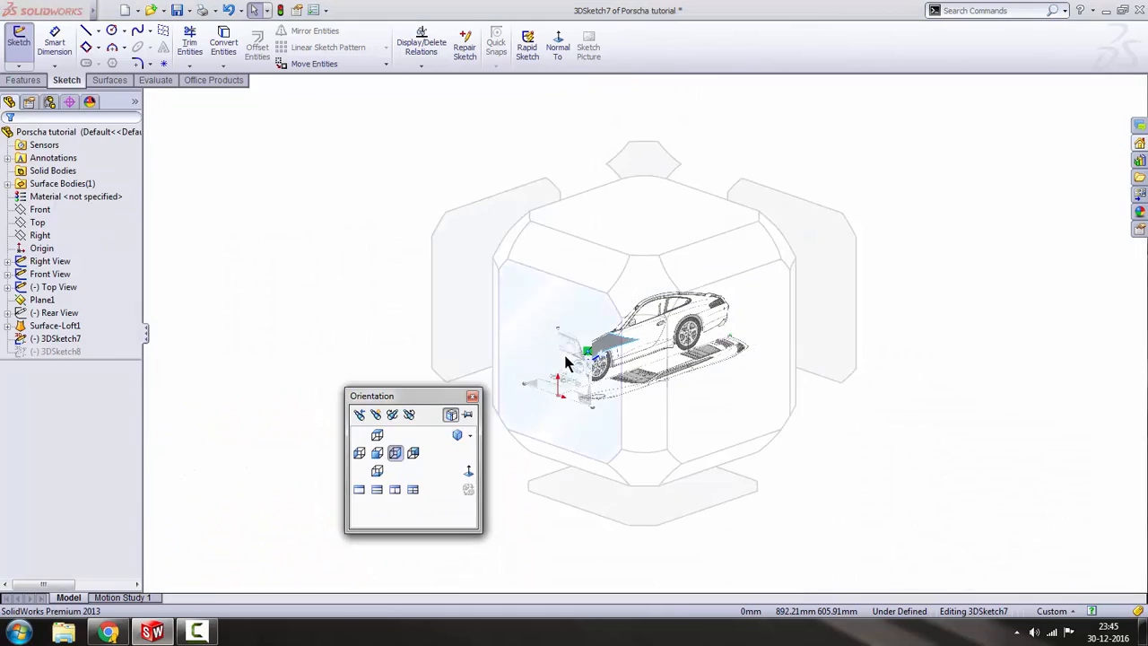
click(571, 354)
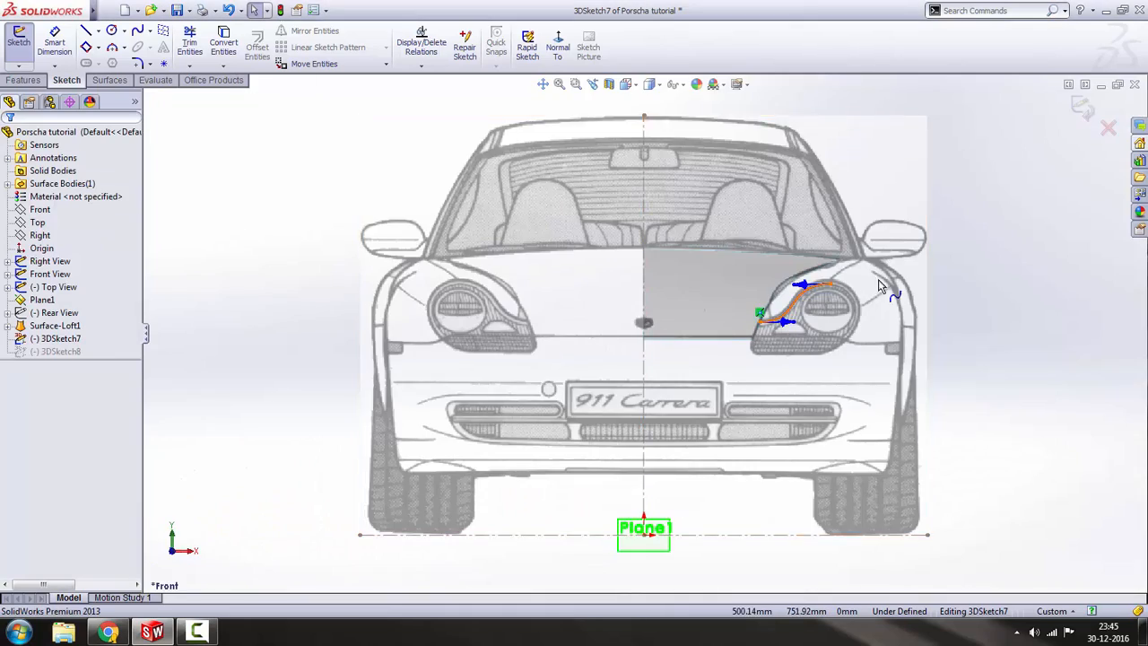
scroll(814, 299, down, 8)
click(800, 289)
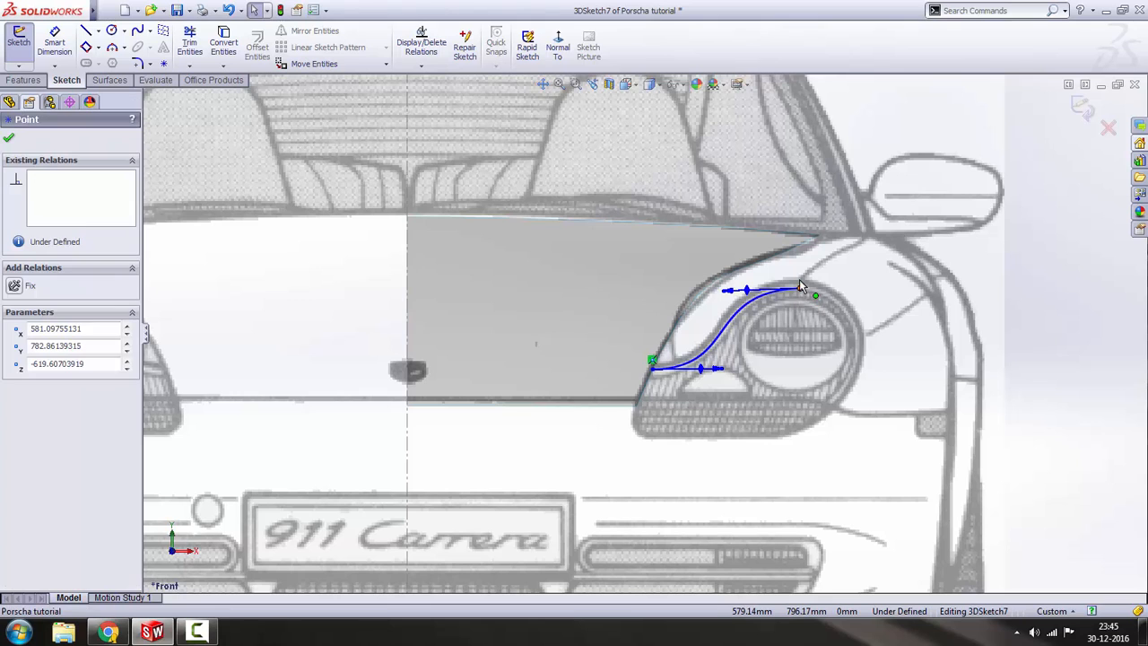
mouse_move(799, 281)
mouse_down()
mouse_move(795, 267)
mouse_move(799, 288)
mouse_up()
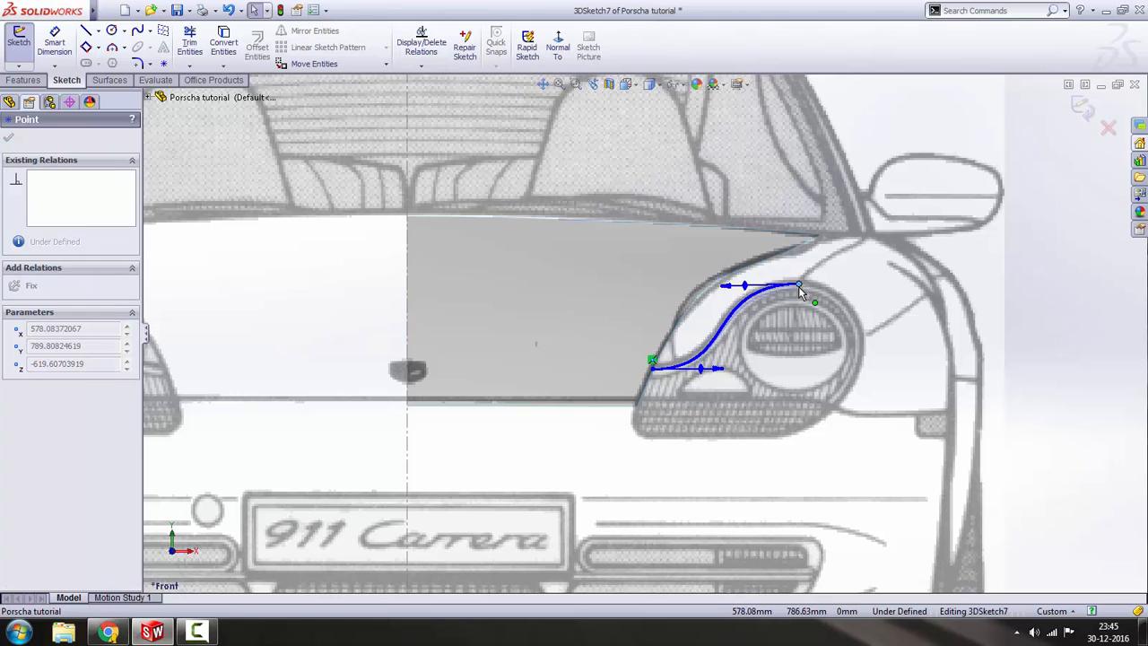
scroll(809, 298, up, 6)
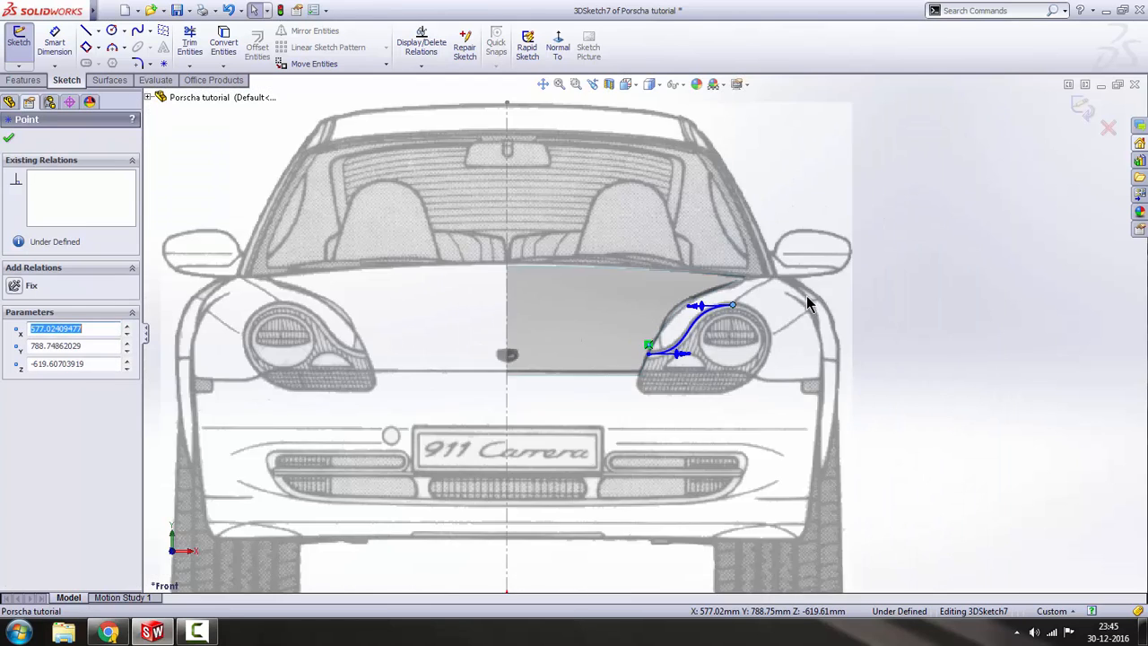
click(916, 314)
click(1083, 108)
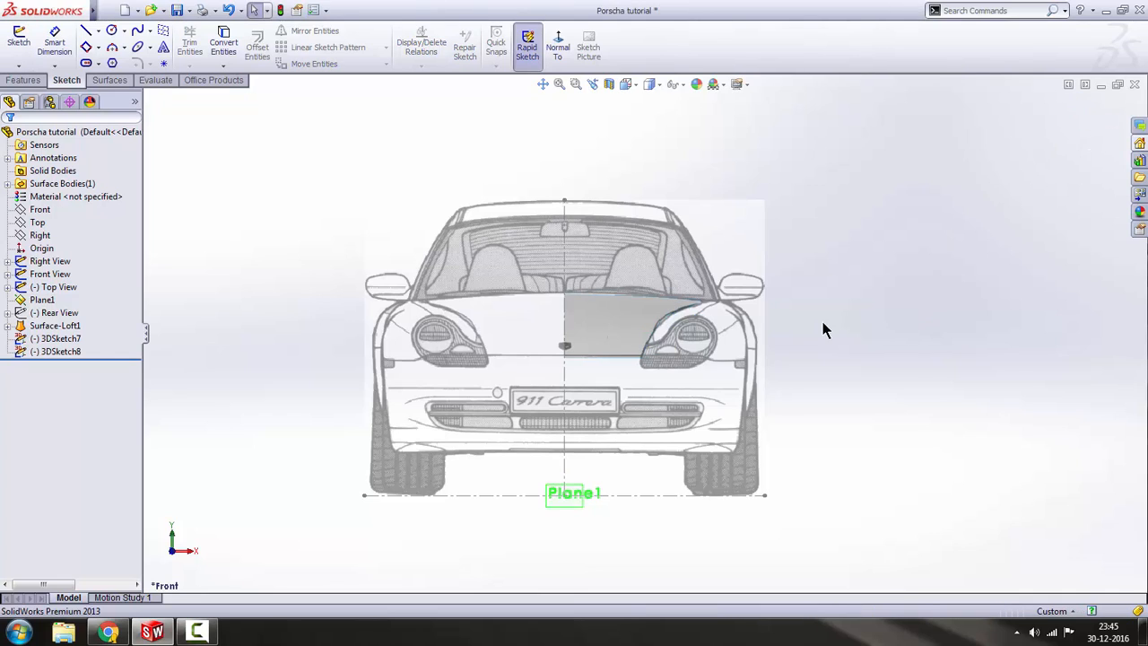
- Examine the half hood and the two fender curves from an angled view against the blueprints
scroll(812, 325, up, 3)
scroll(792, 334, down, 3)
scroll(723, 319, up, 3)
middle_drag(723, 319, 524, 364)
scroll(529, 362, down, 4)
middle_drag(625, 330, 661, 358)
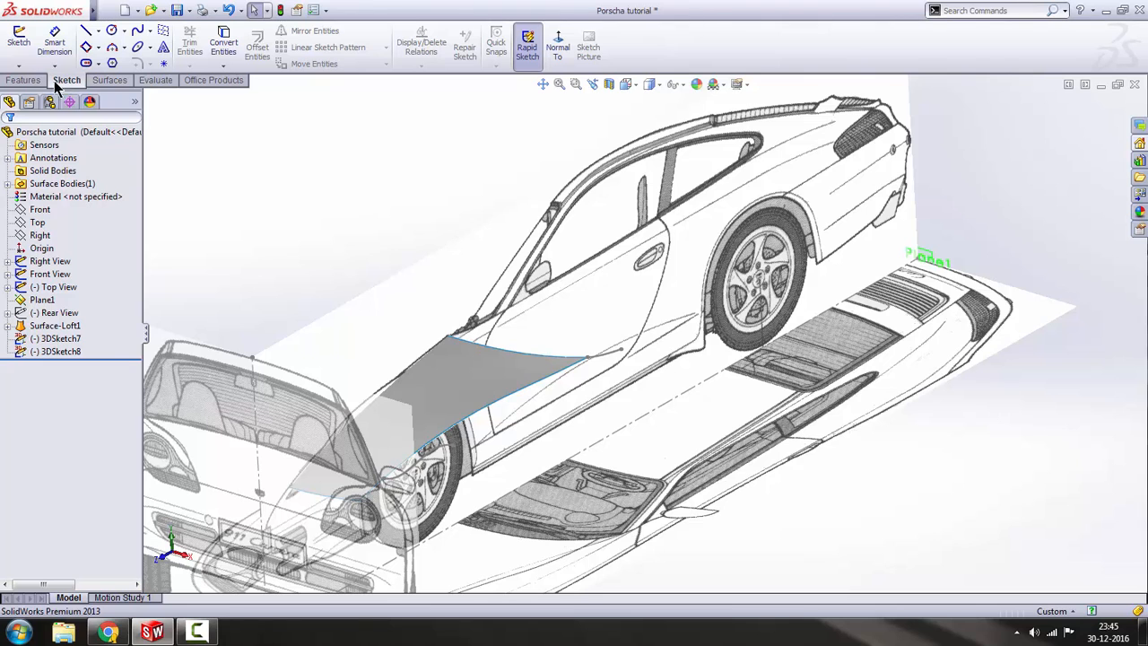
- In the top view, start a 3D sketch and draw a spline about 1033 mm long from the windshield-side curve's outer end to the headlight's upper tip
click(20, 66)
click(36, 94)
key(f)
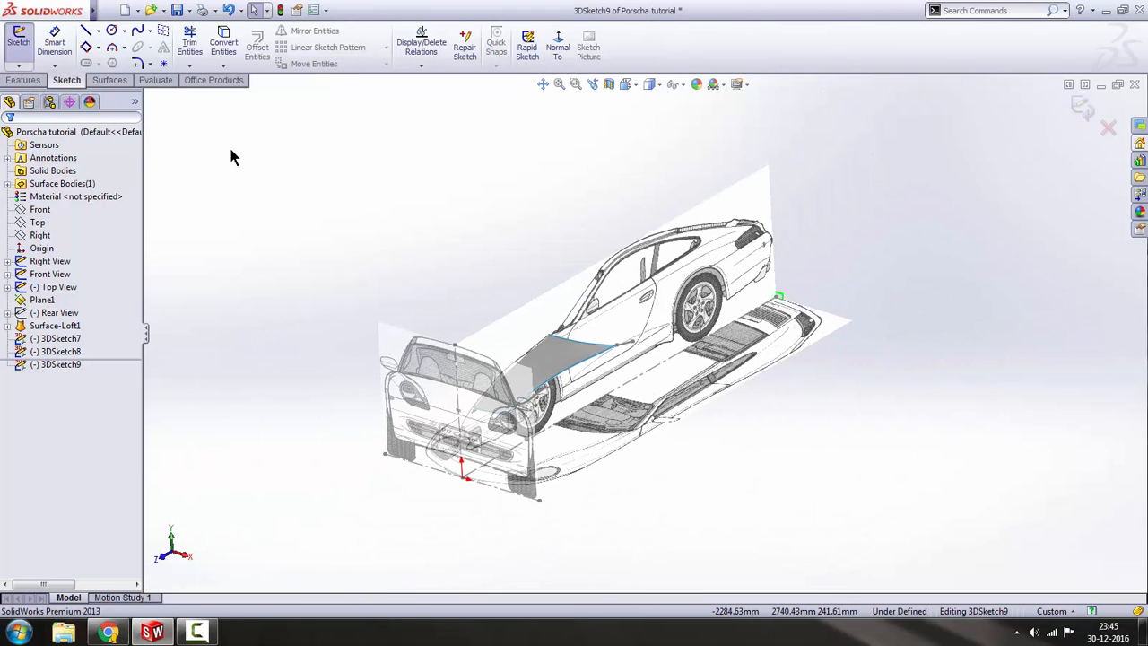
key(space)
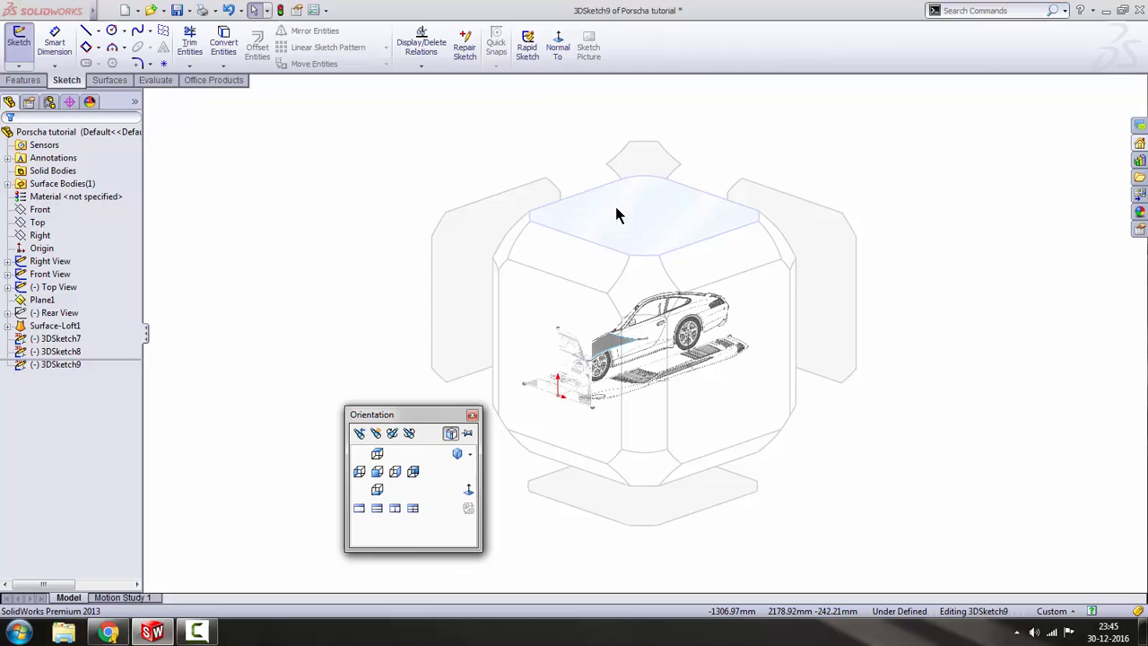
click(632, 235)
scroll(661, 431, down, 8)
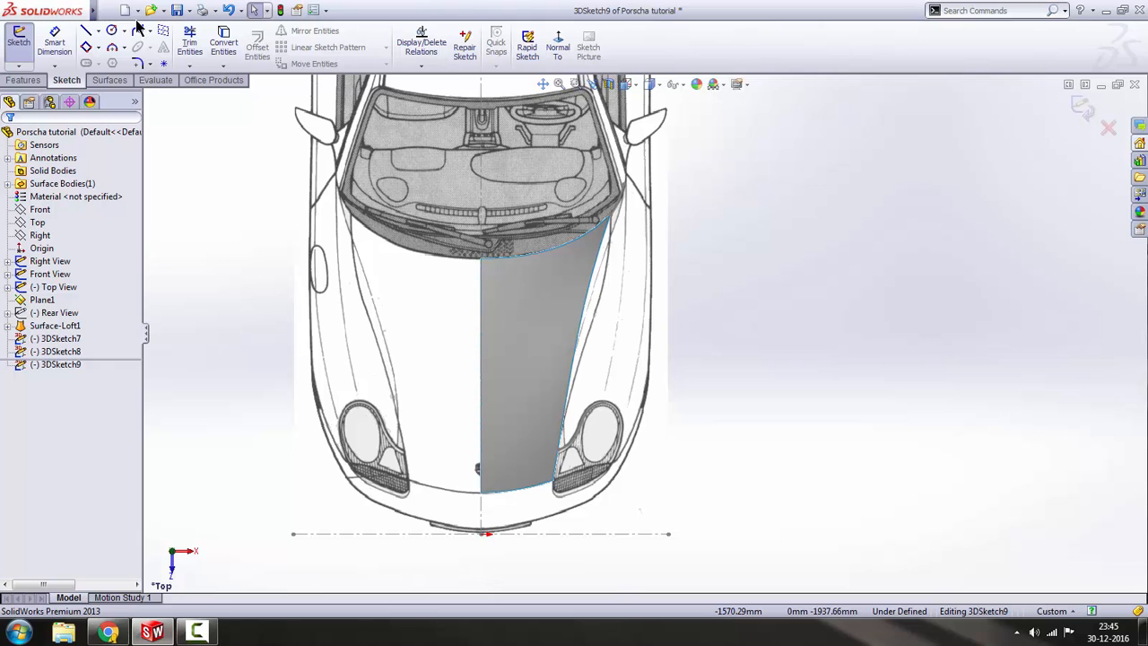
scroll(660, 206, down, 2)
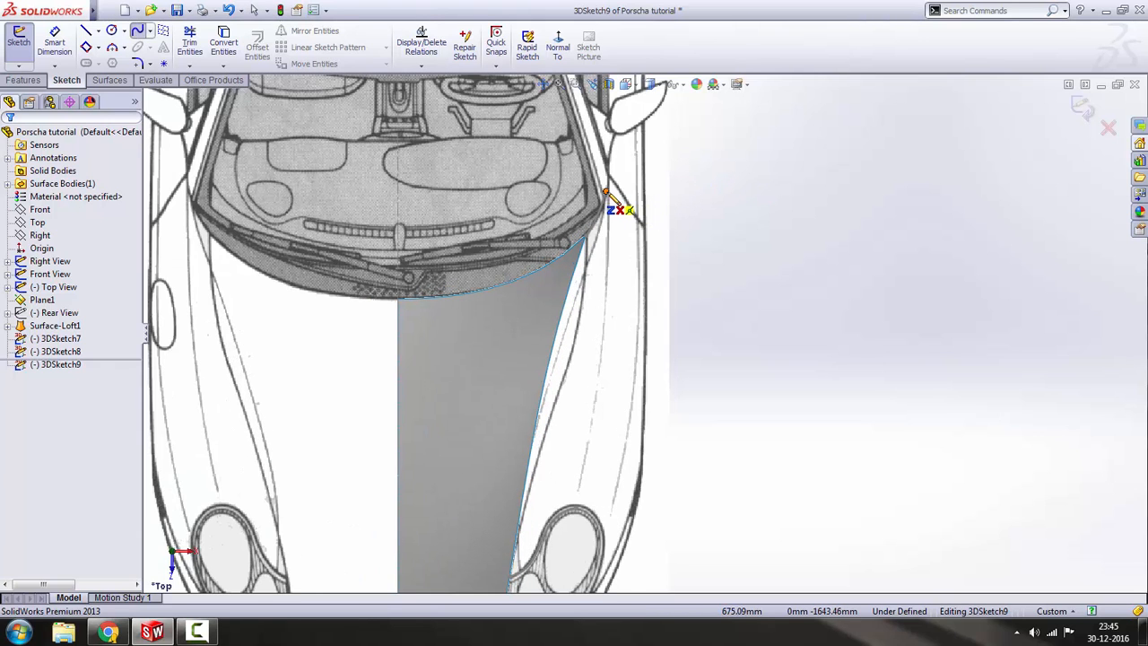
click(608, 192)
scroll(610, 448, down, 2)
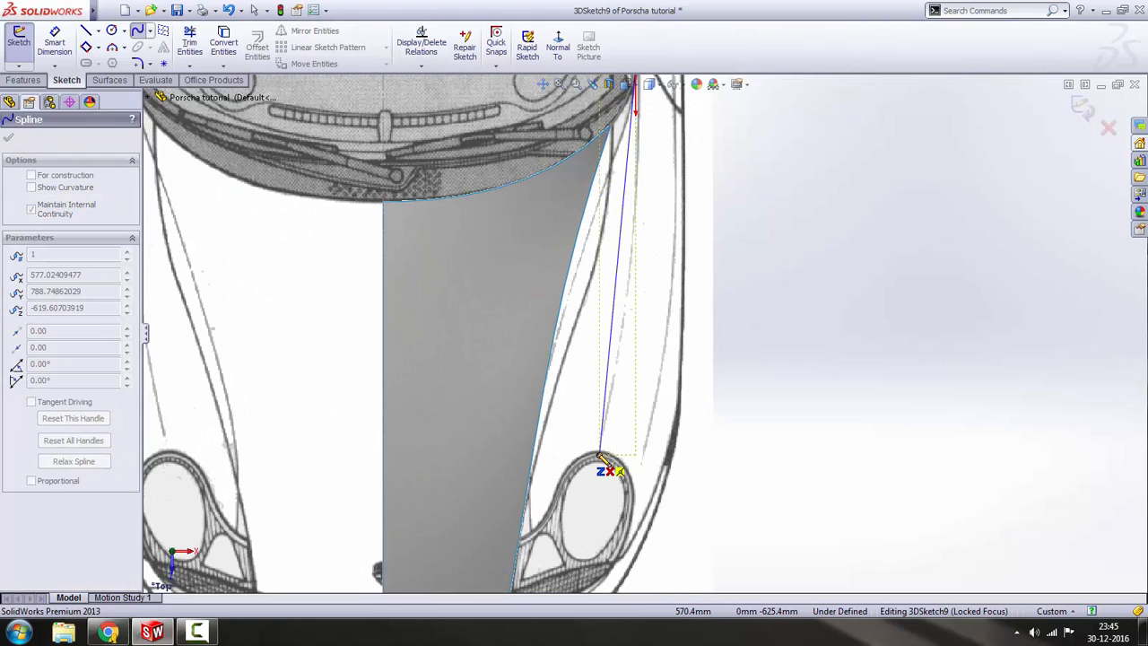
click(600, 463)
key(Escape)
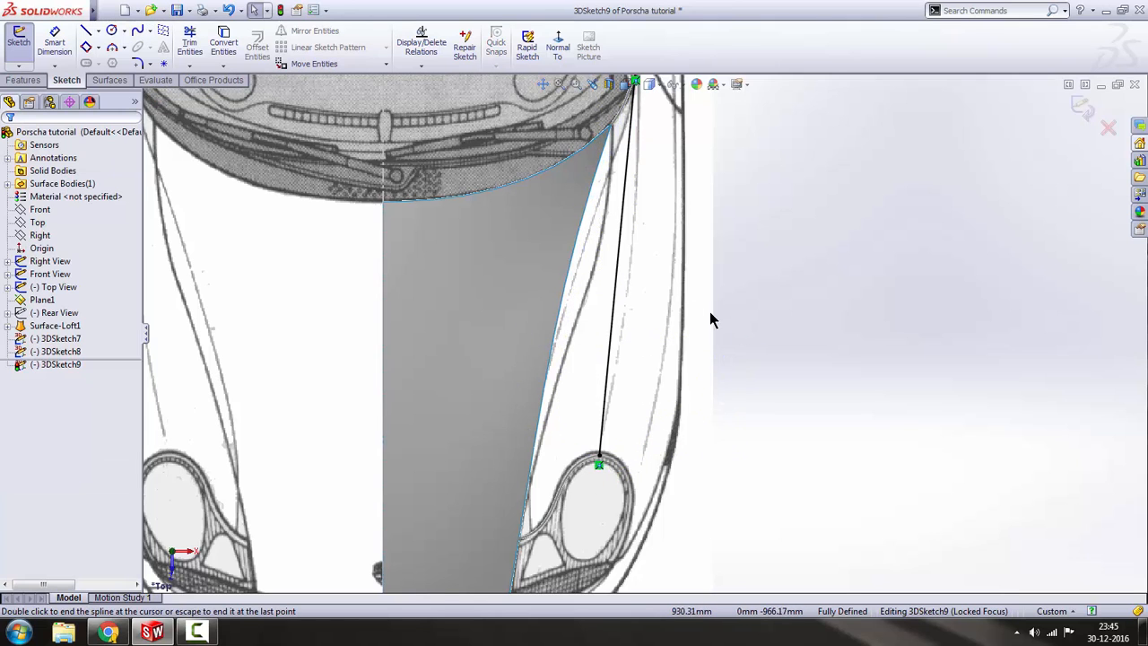
- Bend the new spline with its end tangent handles to follow the blueprint's fender crease, and close the sketch
click(619, 290)
scroll(622, 269, up, 2)
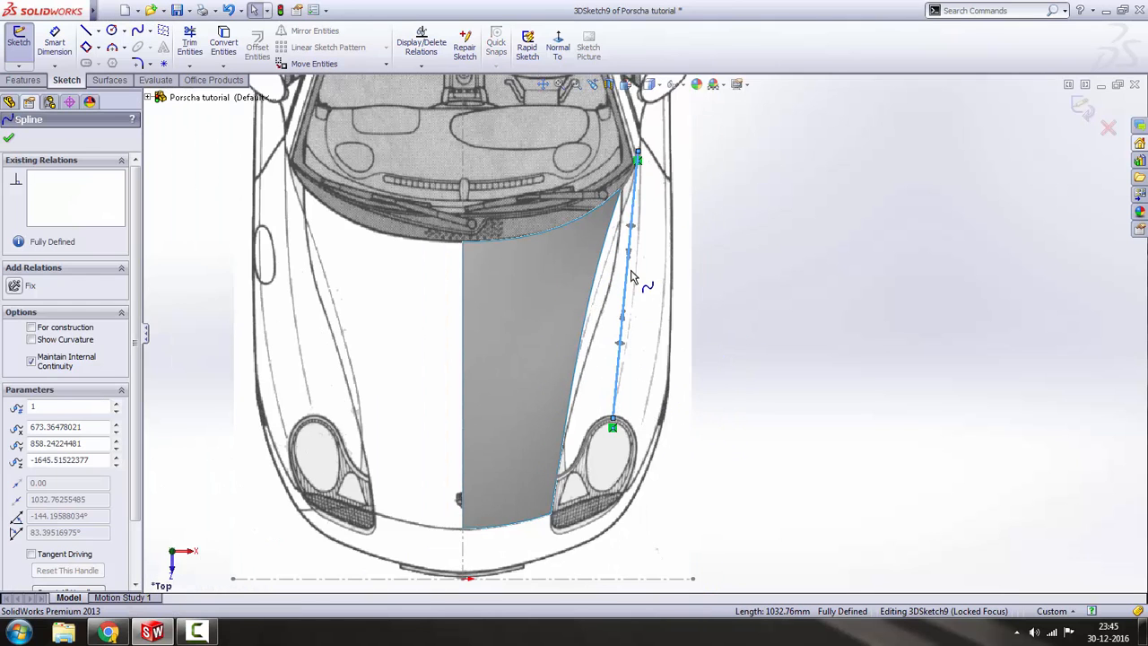
scroll(632, 268, down, 1)
drag(630, 266, 658, 261)
scroll(635, 444, down, 3)
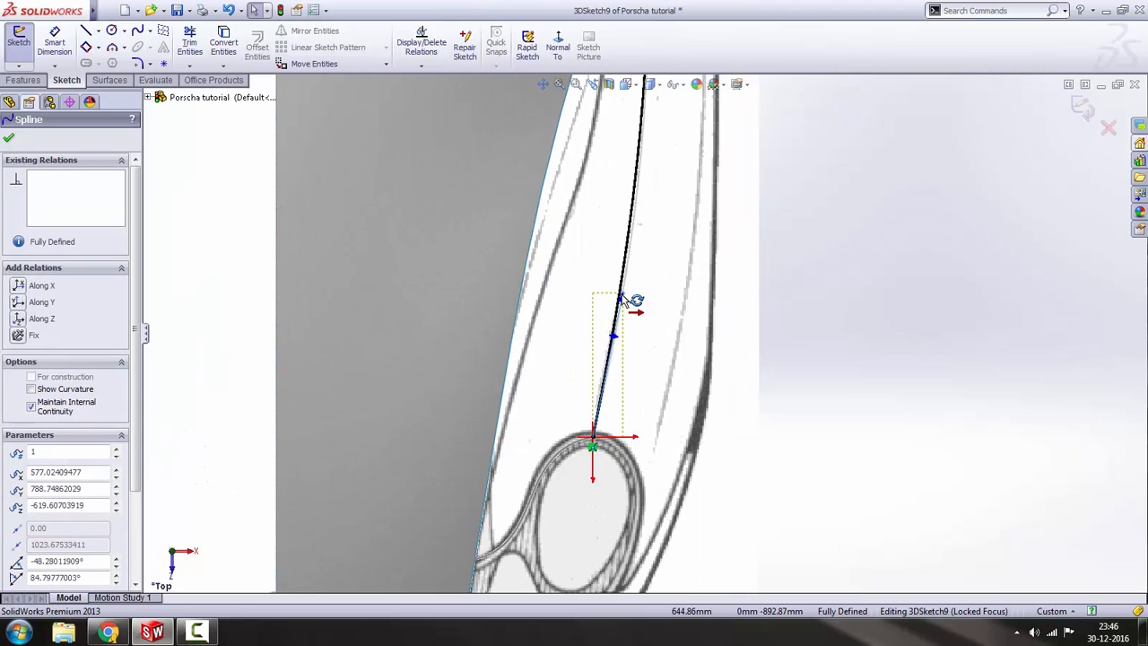
click(799, 288)
scroll(647, 319, up, 3)
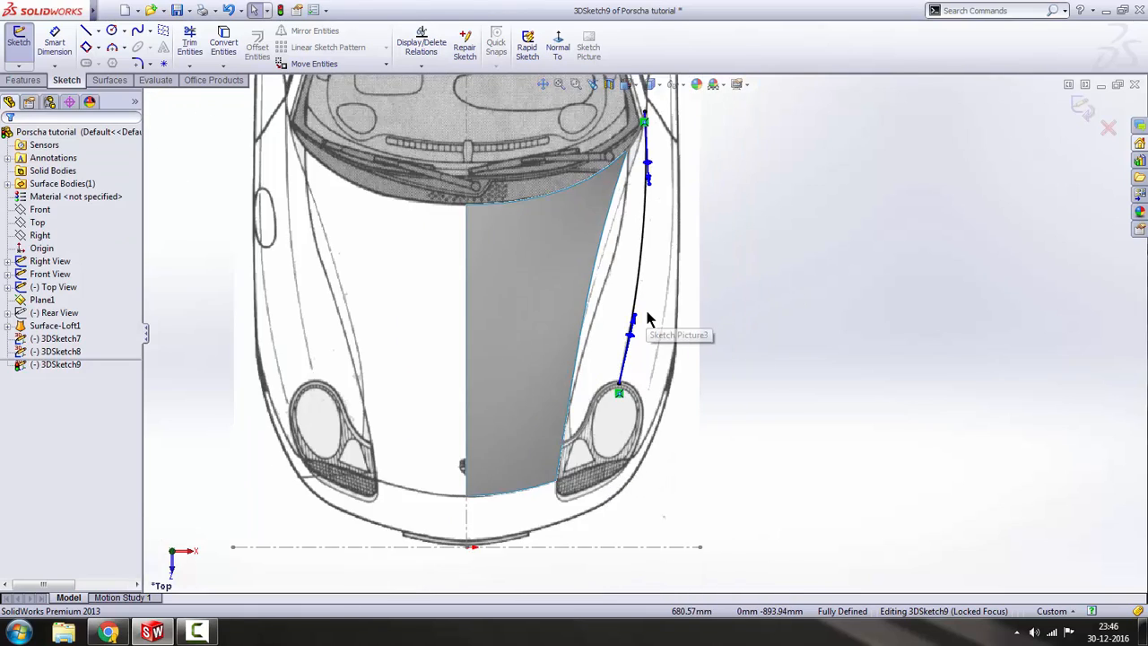
scroll(643, 269, down, 5)
scroll(620, 218, down, 2)
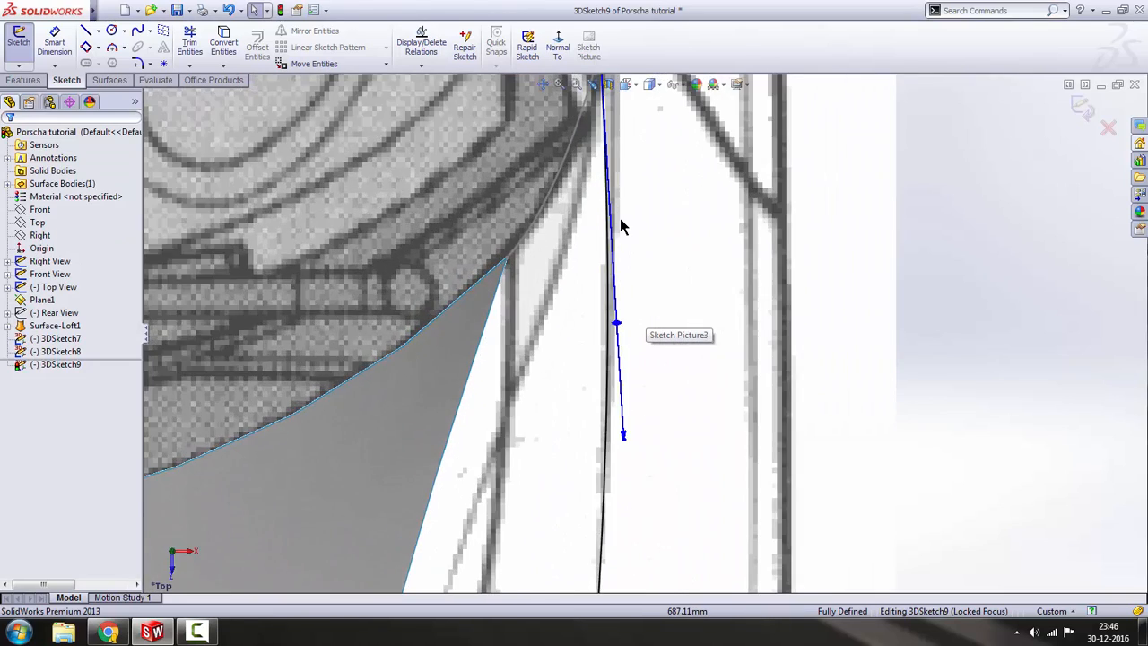
scroll(623, 225, up, 2)
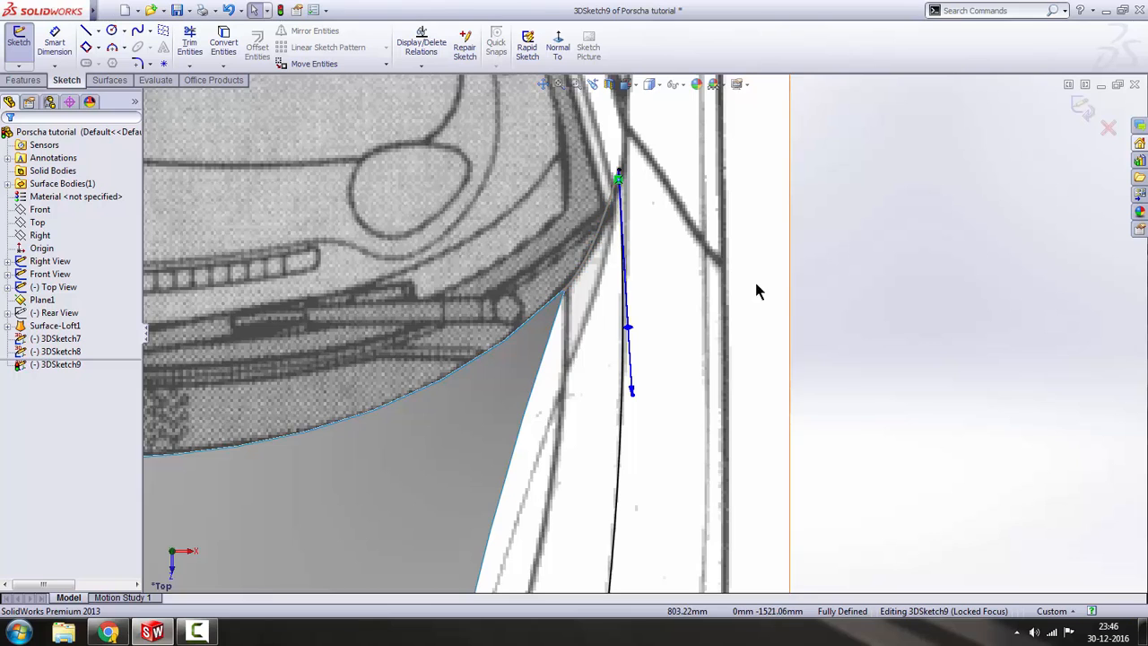
scroll(759, 289, up, 2)
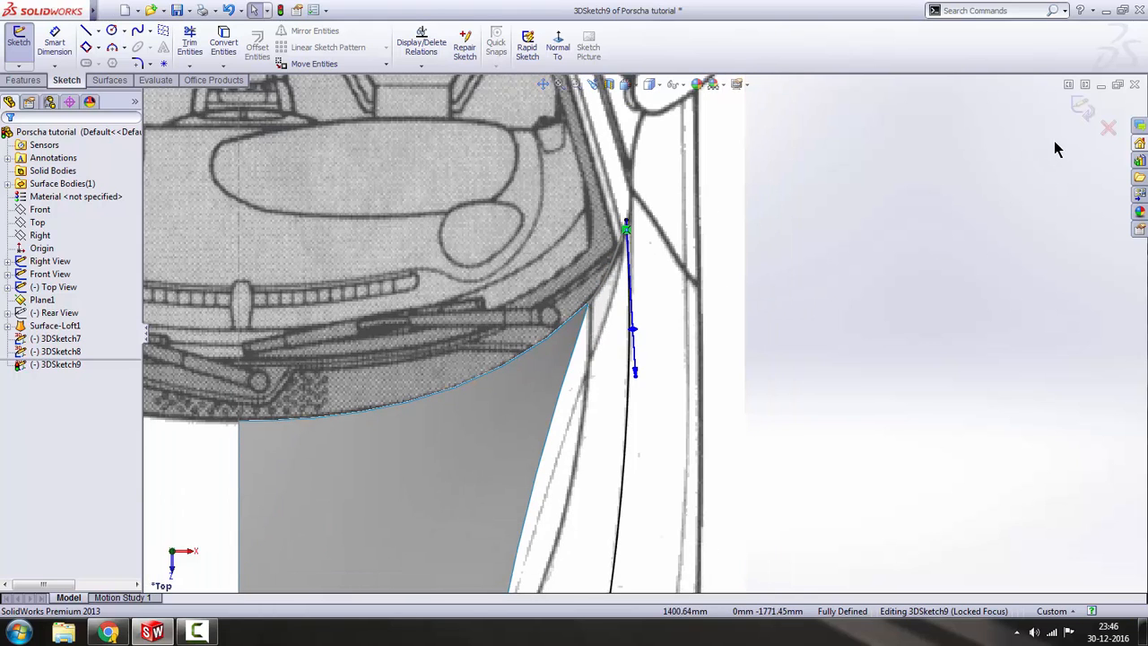
click(1084, 107)
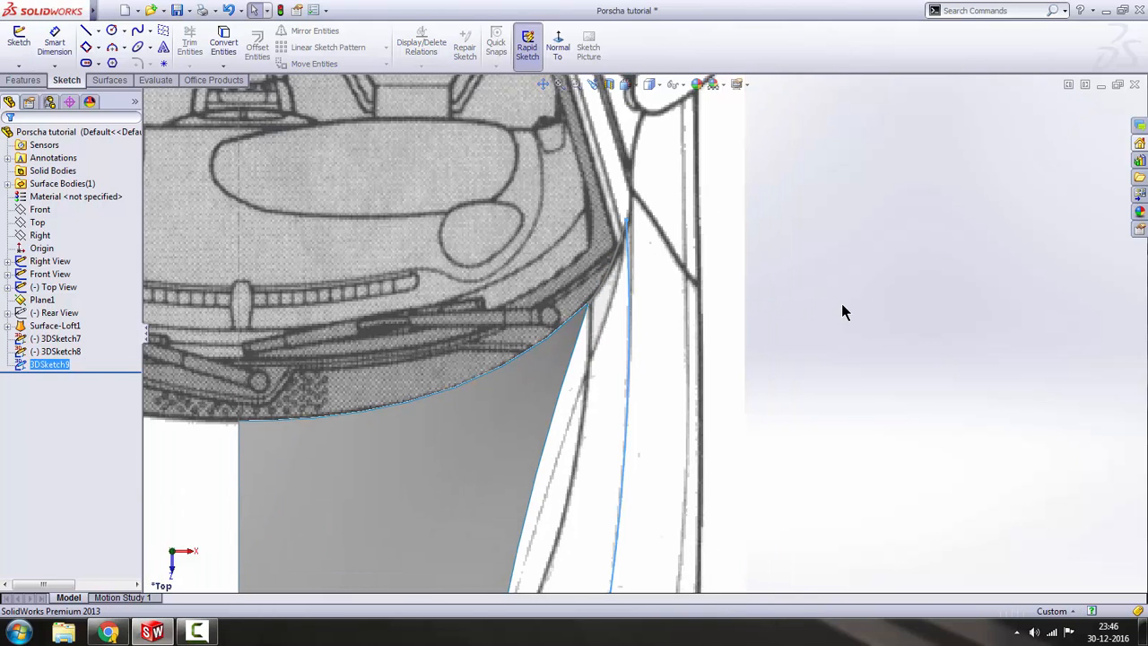
- Reopen the windshield-side curve's sketch, move its outer endpoint onto the fender crease at about X 680, Z -1636 mm, and close the sketch
double_click(621, 235)
scroll(628, 216, up, 3)
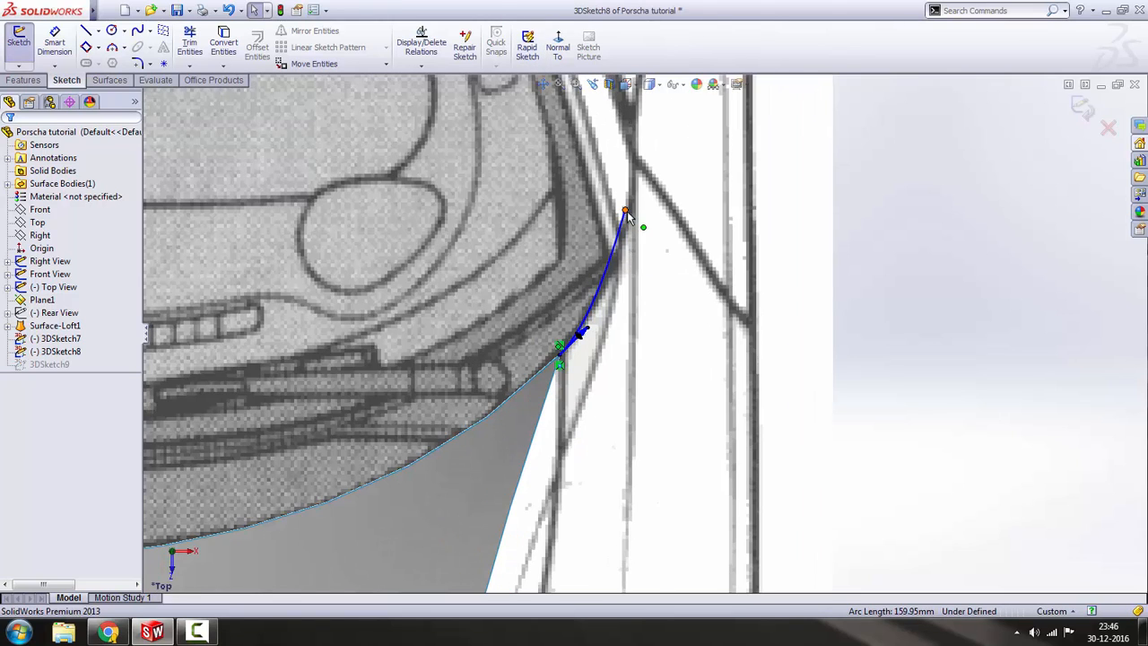
click(633, 223)
drag(634, 221, 634, 219)
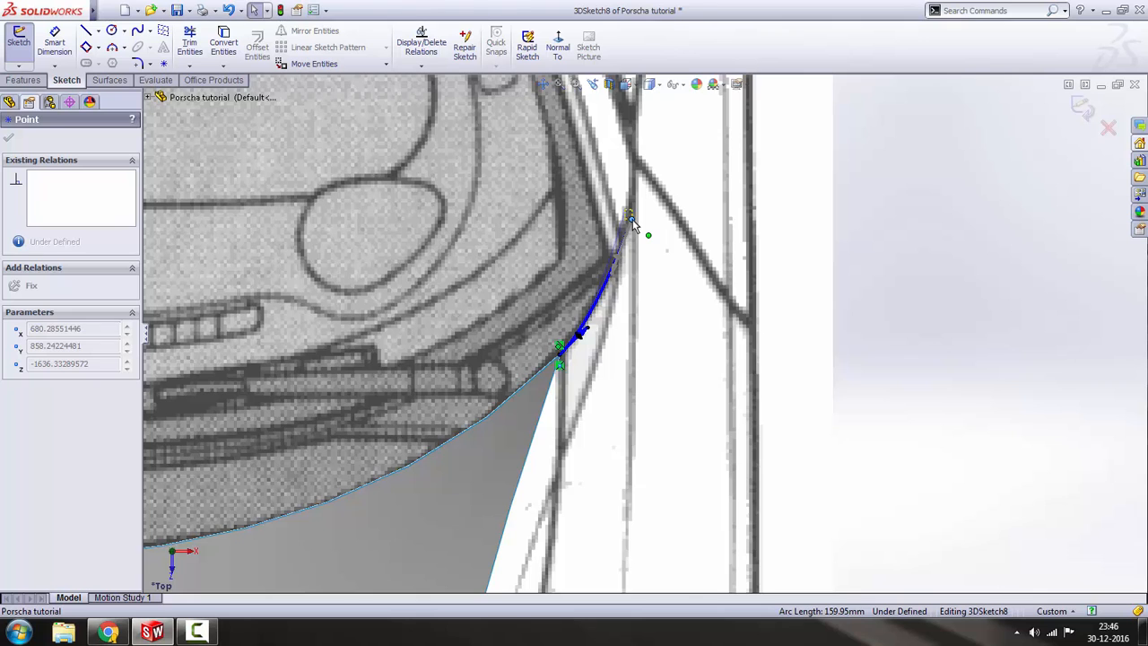
scroll(645, 323, up, 3)
click(900, 269)
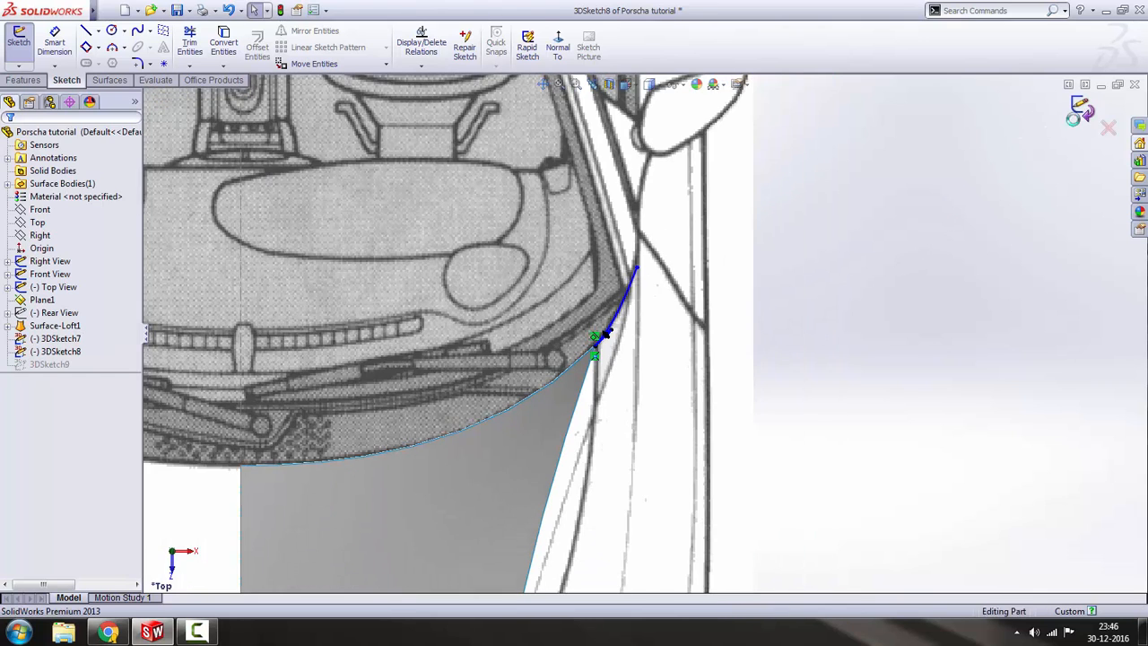
- Reopen the fender crease spline's sketch, turn its windshield-end tangent handle inward to match the blueprint line, and close the sketch
scroll(861, 320, up, 5)
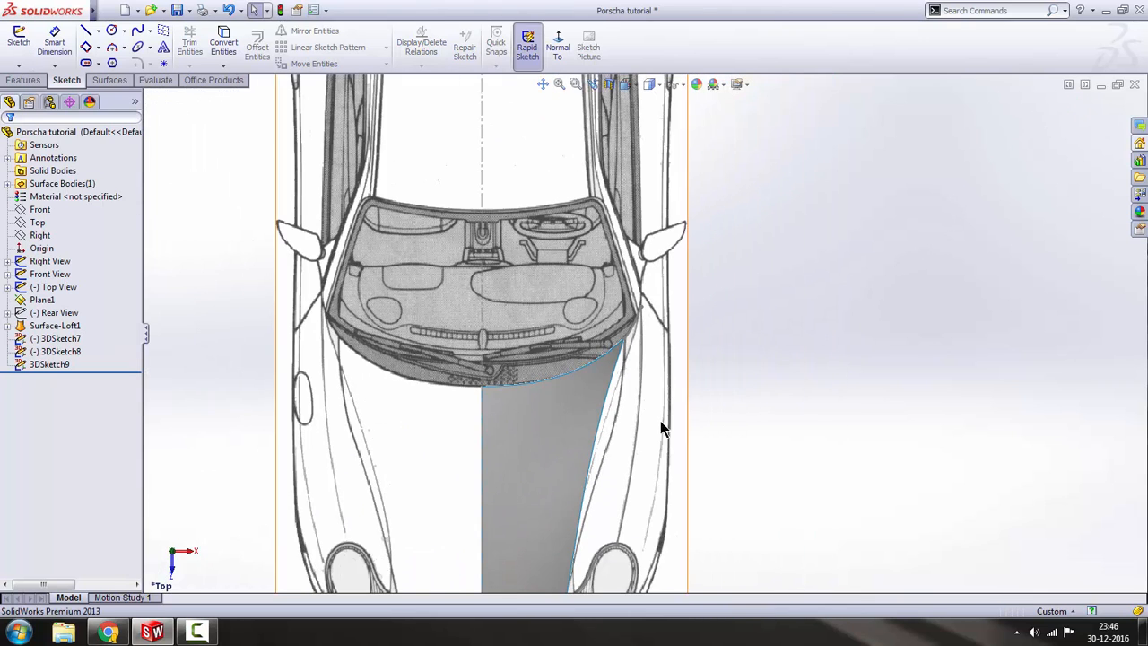
double_click(636, 427)
scroll(643, 423, down, 3)
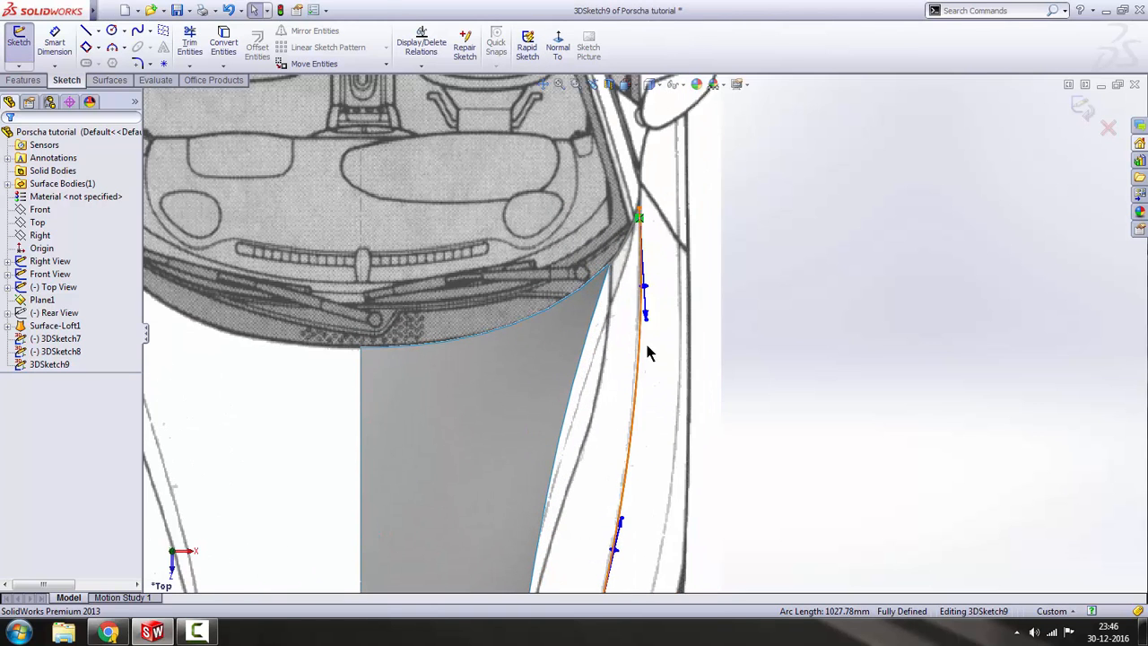
click(648, 324)
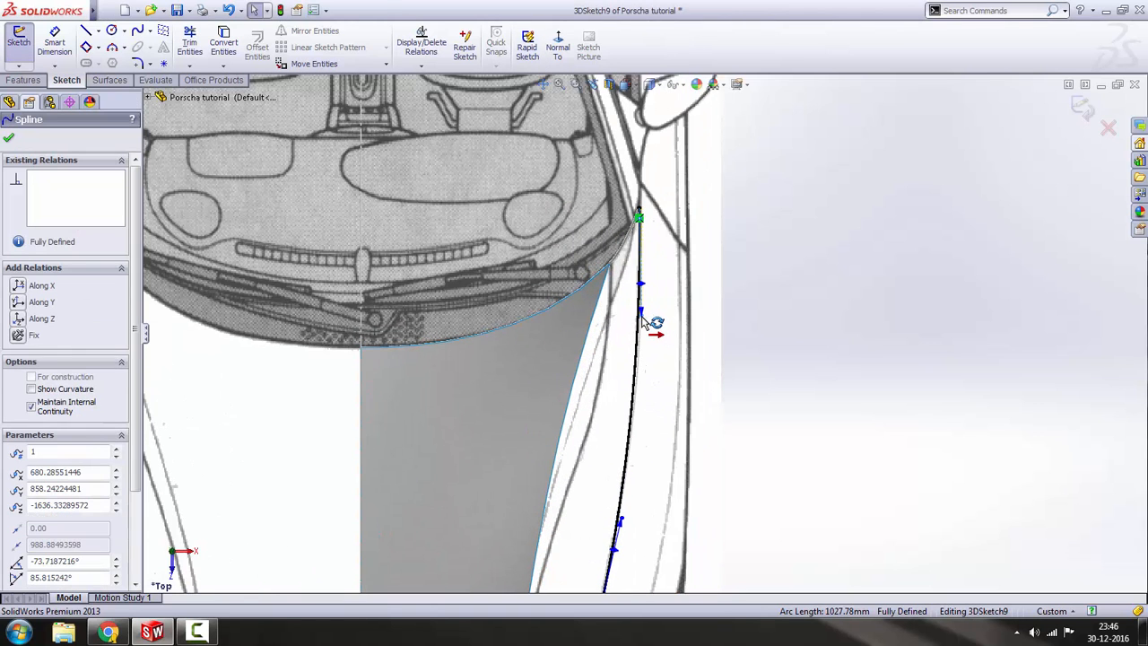
scroll(647, 345, up, 2)
scroll(694, 376, up, 3)
click(822, 425)
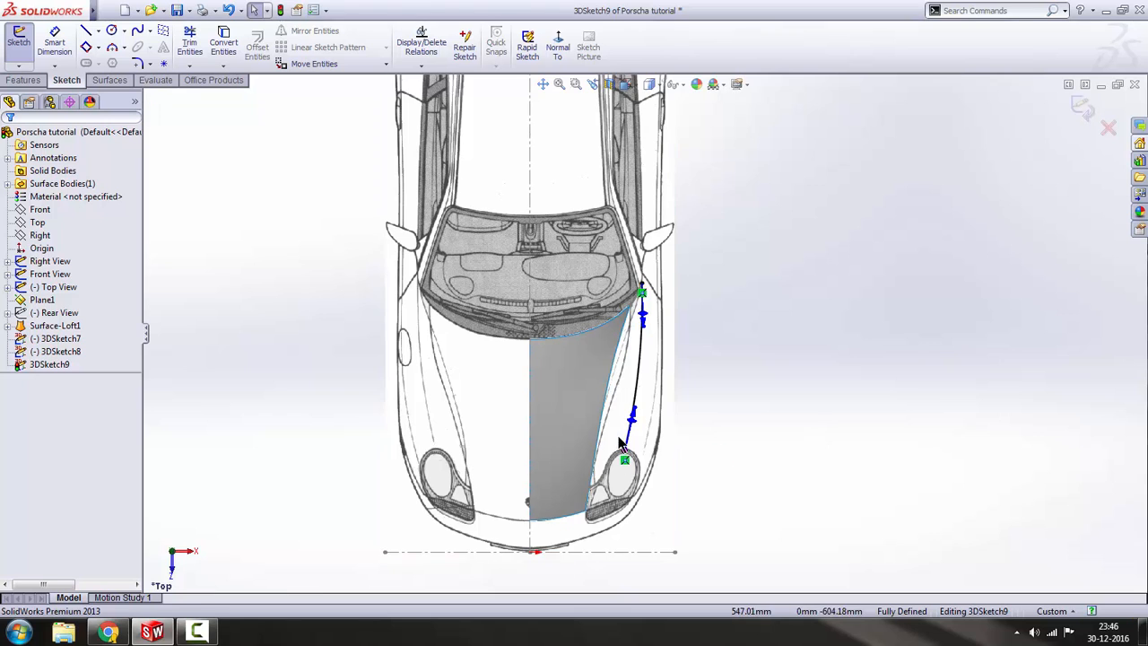
scroll(655, 431, down, 3)
click(1082, 107)
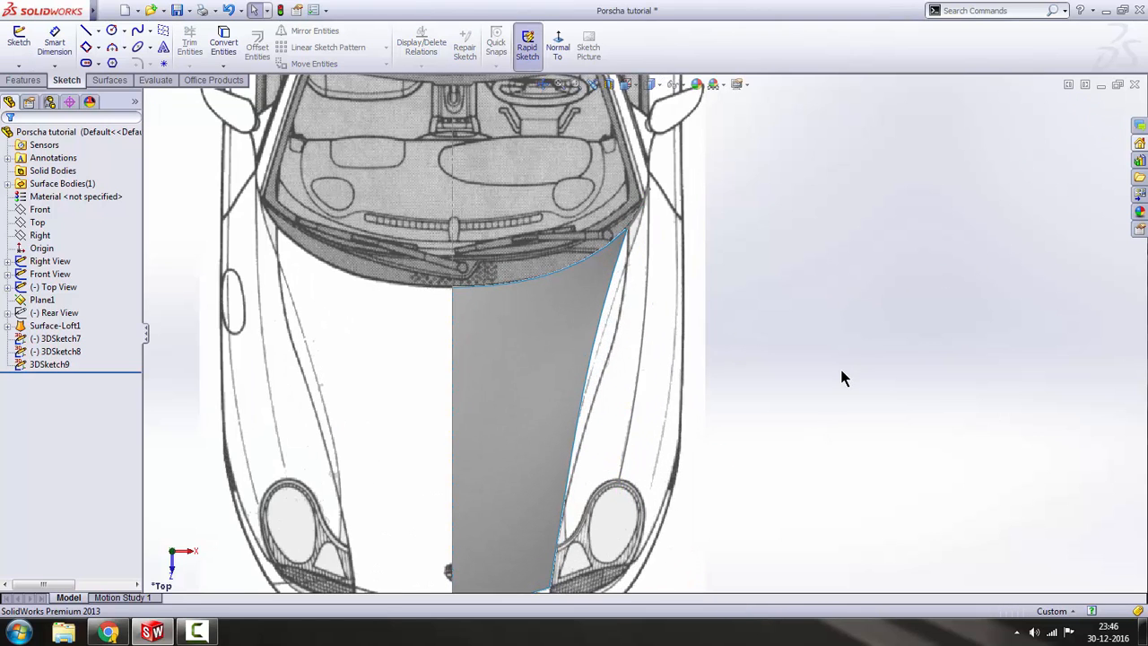
- Start a lofted surface with the windshield-side curve and the headlight curve as profiles
scroll(731, 381, up, 3)
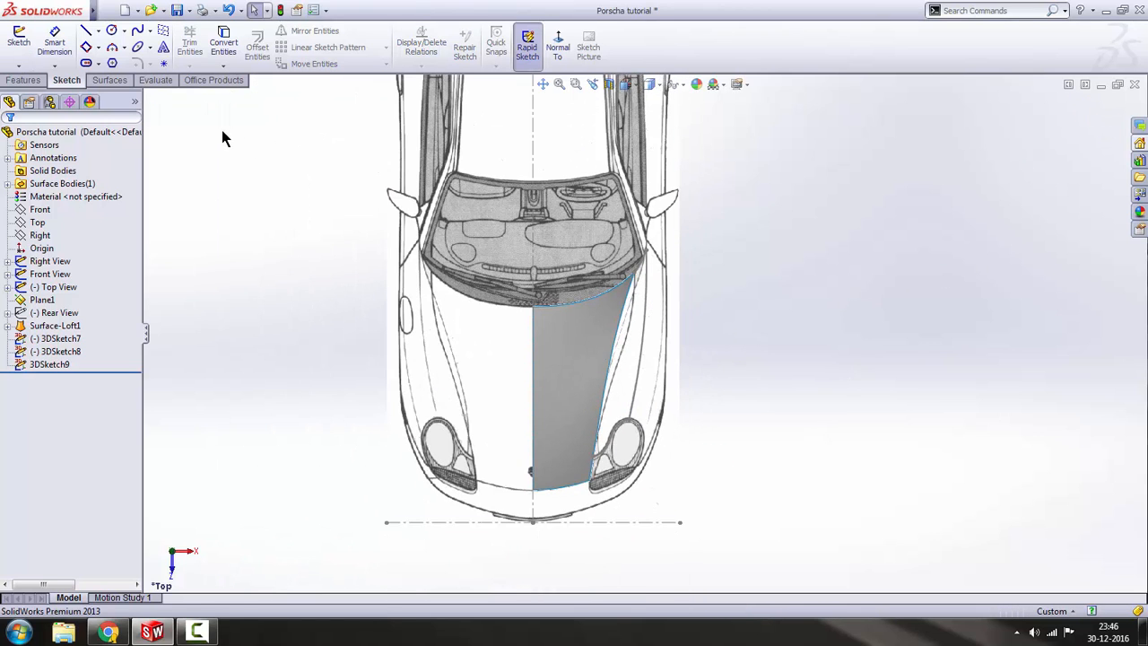
click(110, 81)
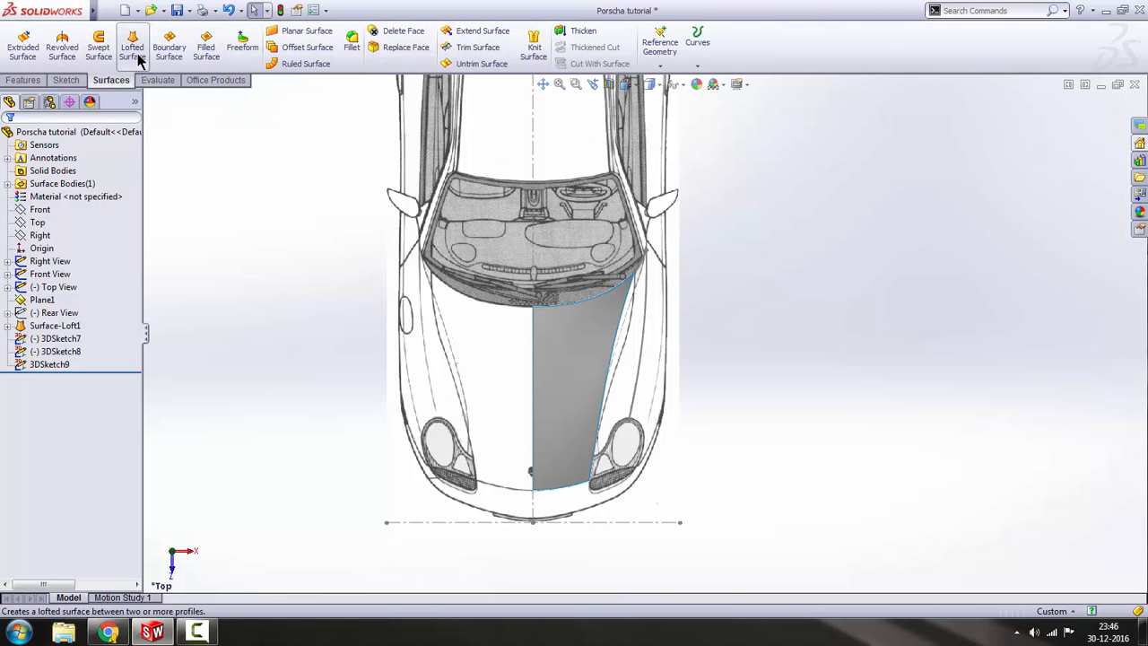
click(132, 45)
scroll(672, 271, down, 3)
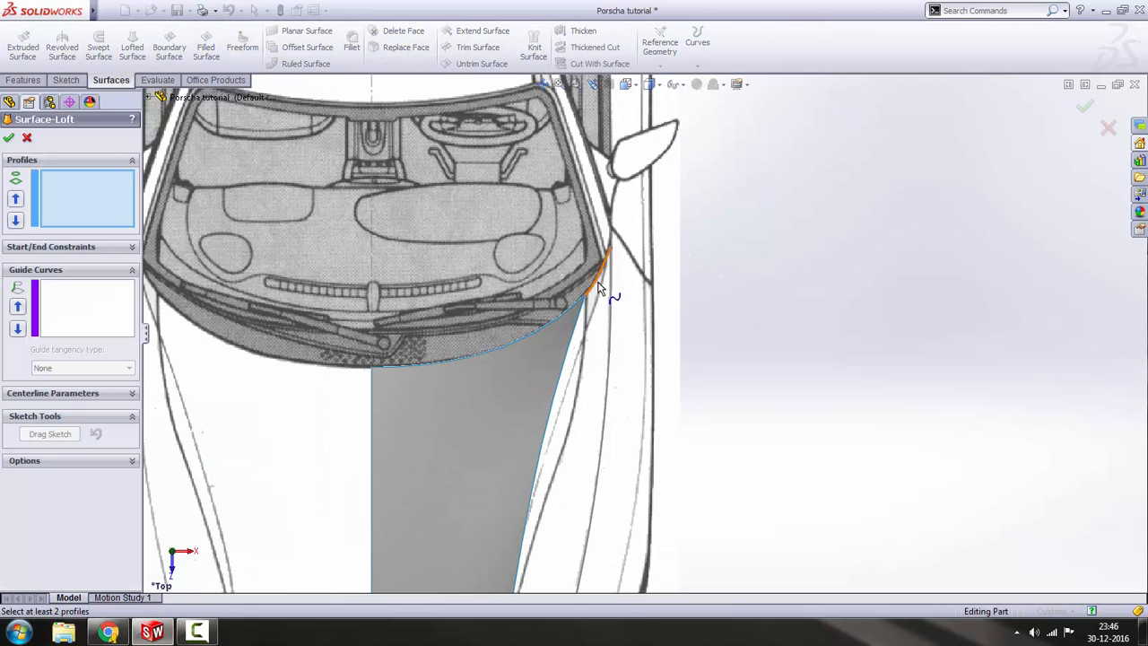
click(599, 287)
scroll(603, 296, up, 5)
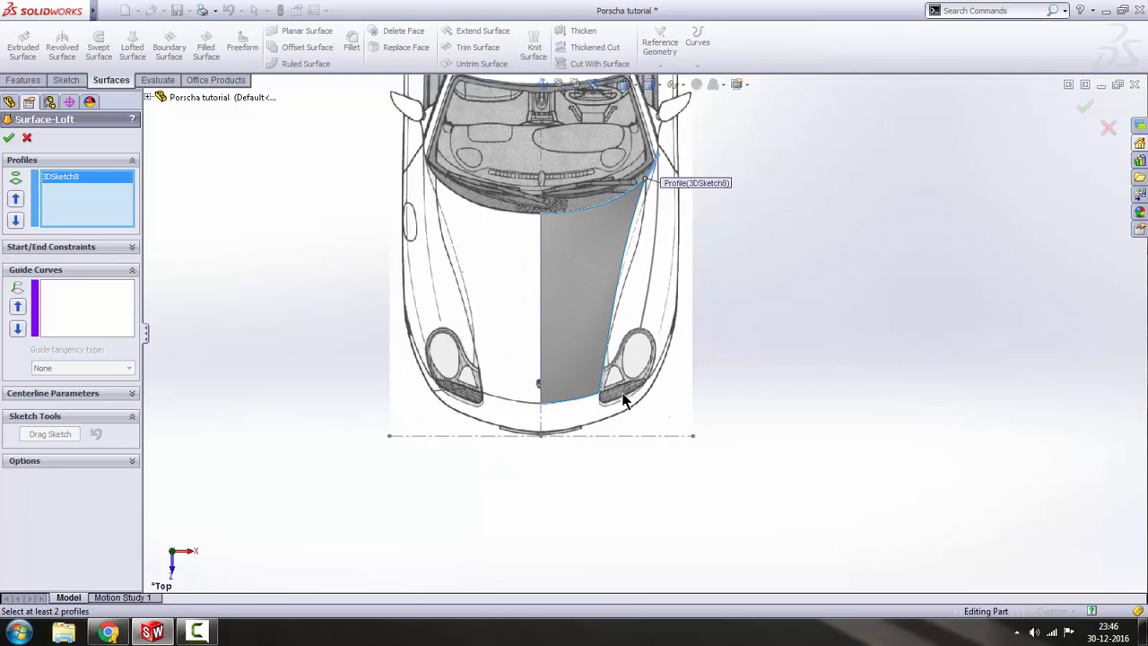
scroll(625, 400, down, 2)
click(626, 325)
scroll(632, 328, up, 3)
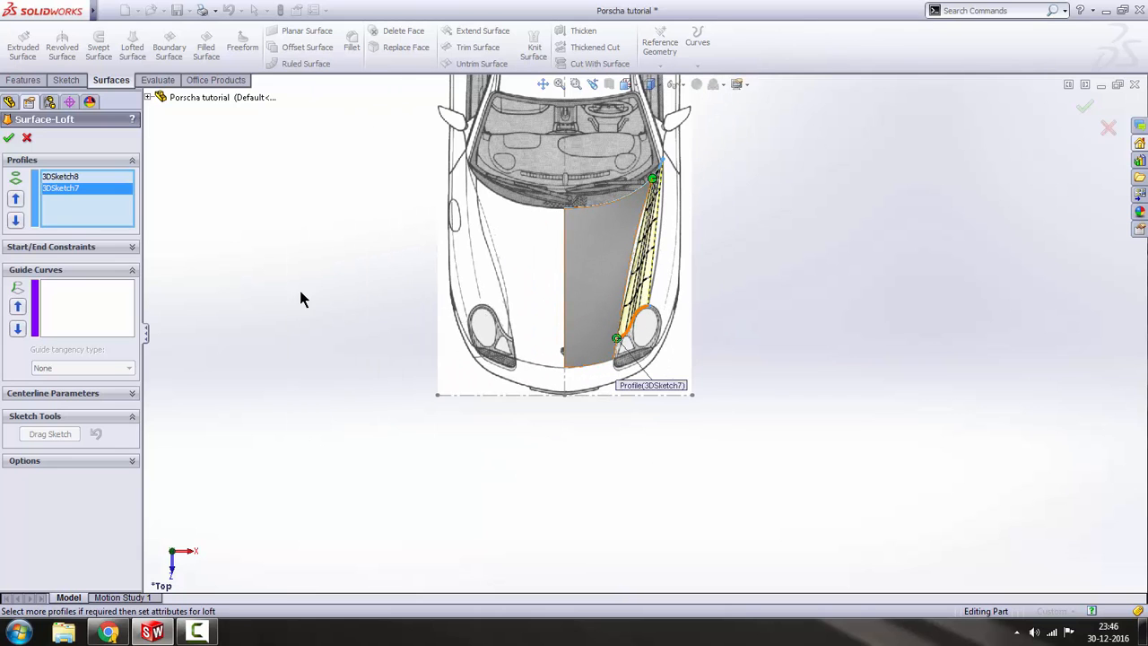
- Add the fender crease spline and the half hood's outer edge as guide curves, and create the loft
click(79, 292)
scroll(685, 172, down, 3)
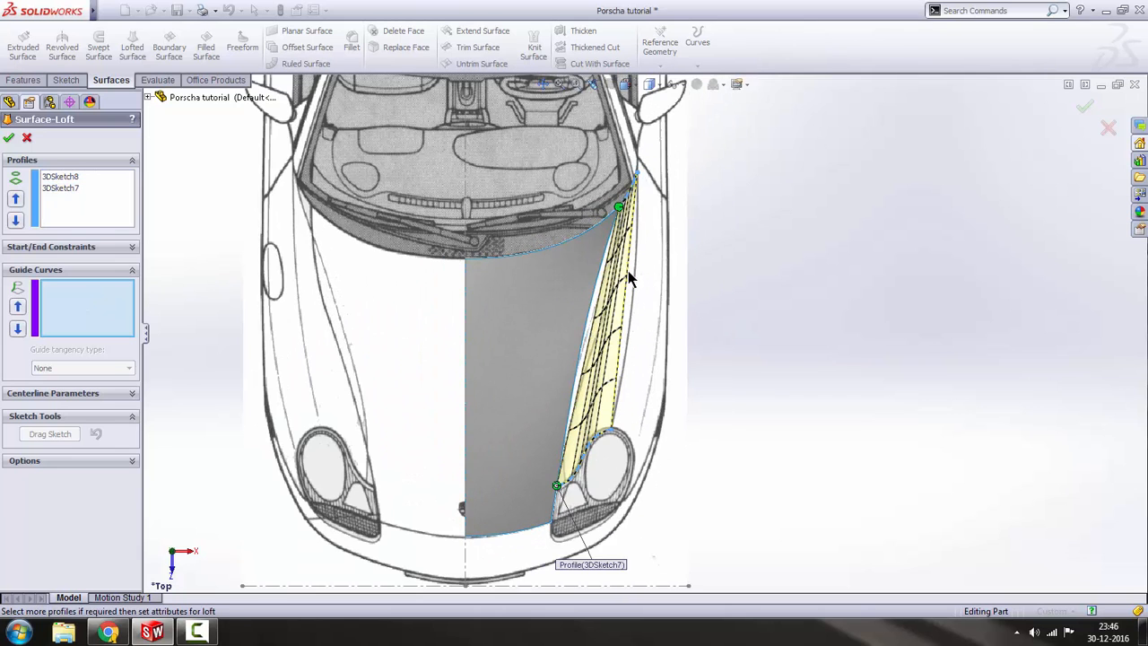
click(635, 280)
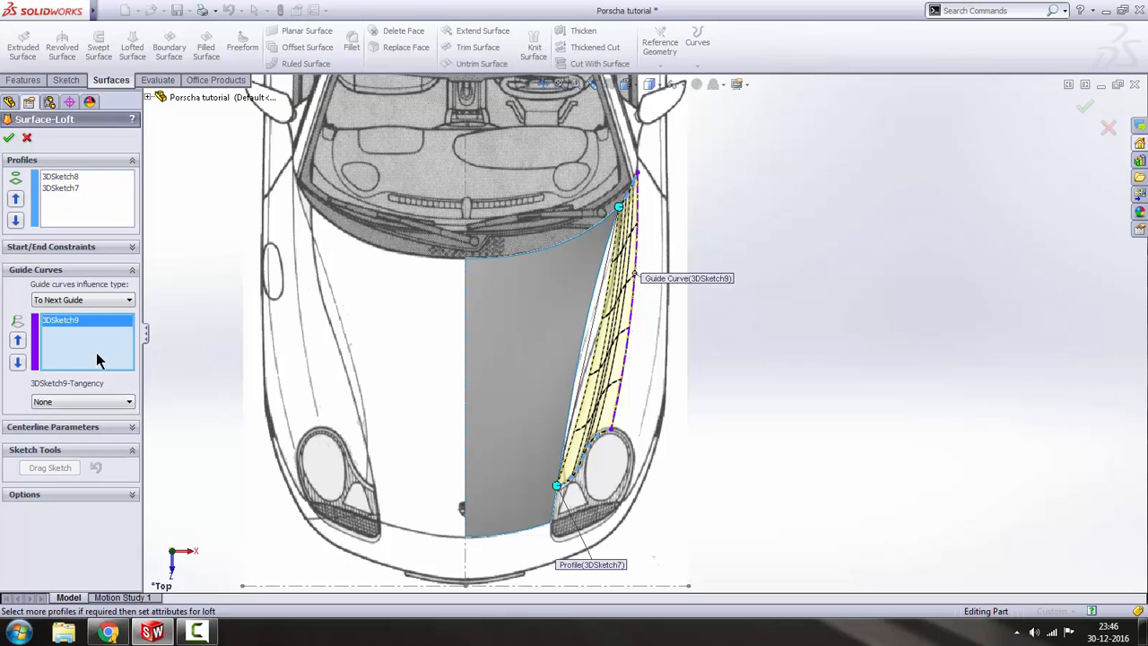
click(583, 356)
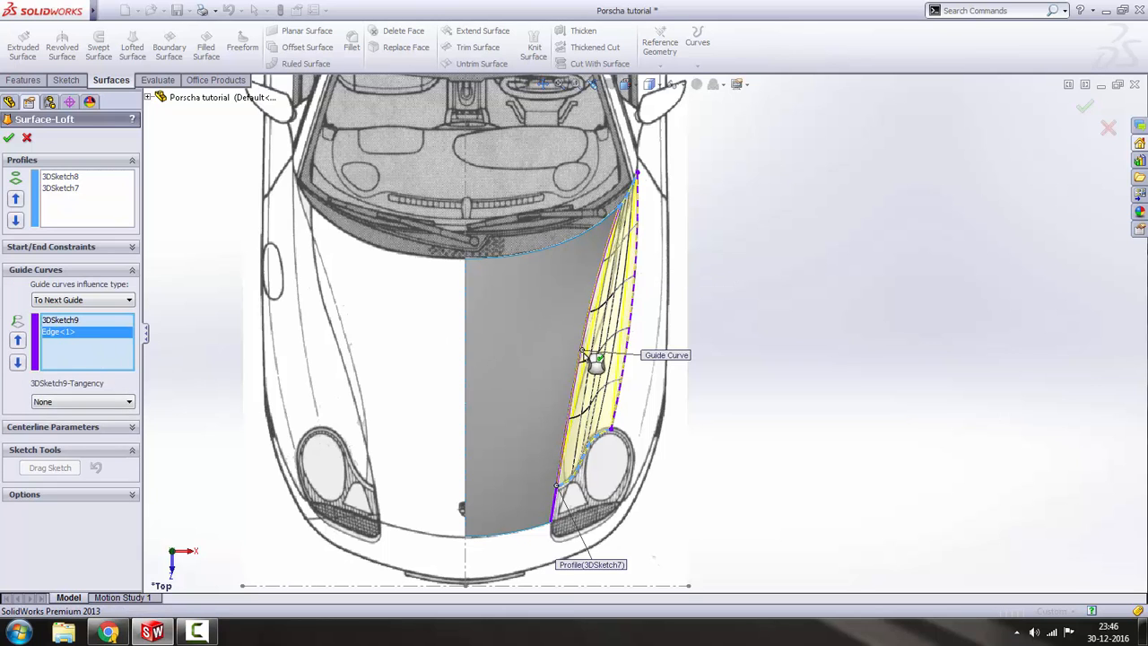
scroll(584, 424, down, 2)
scroll(585, 414, up, 2)
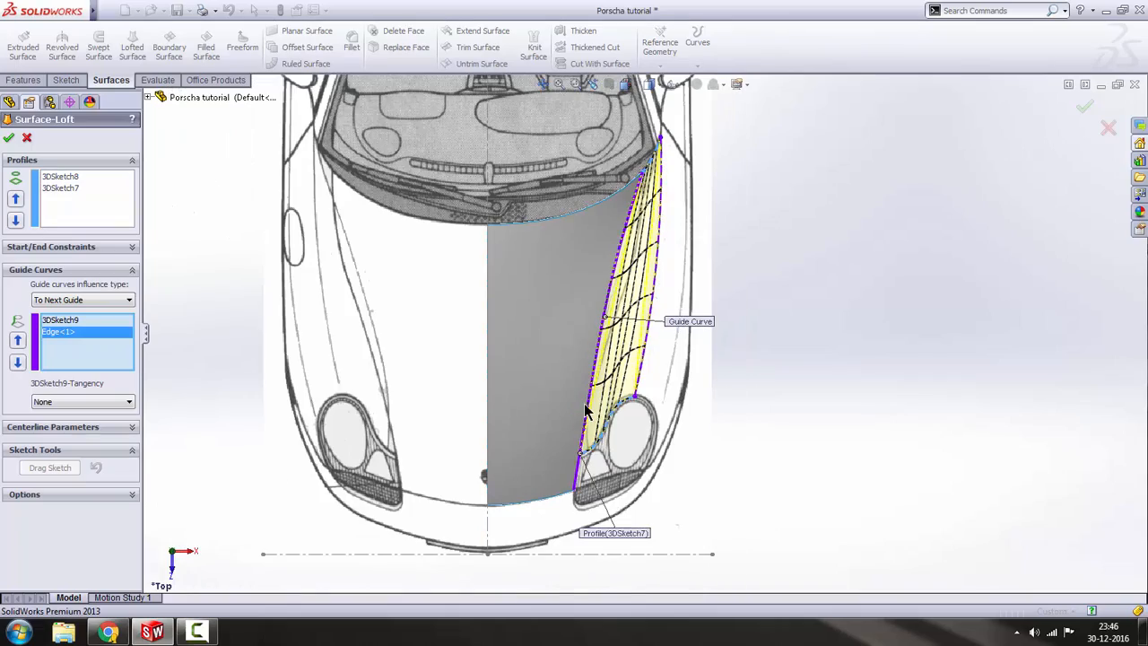
click(9, 137)
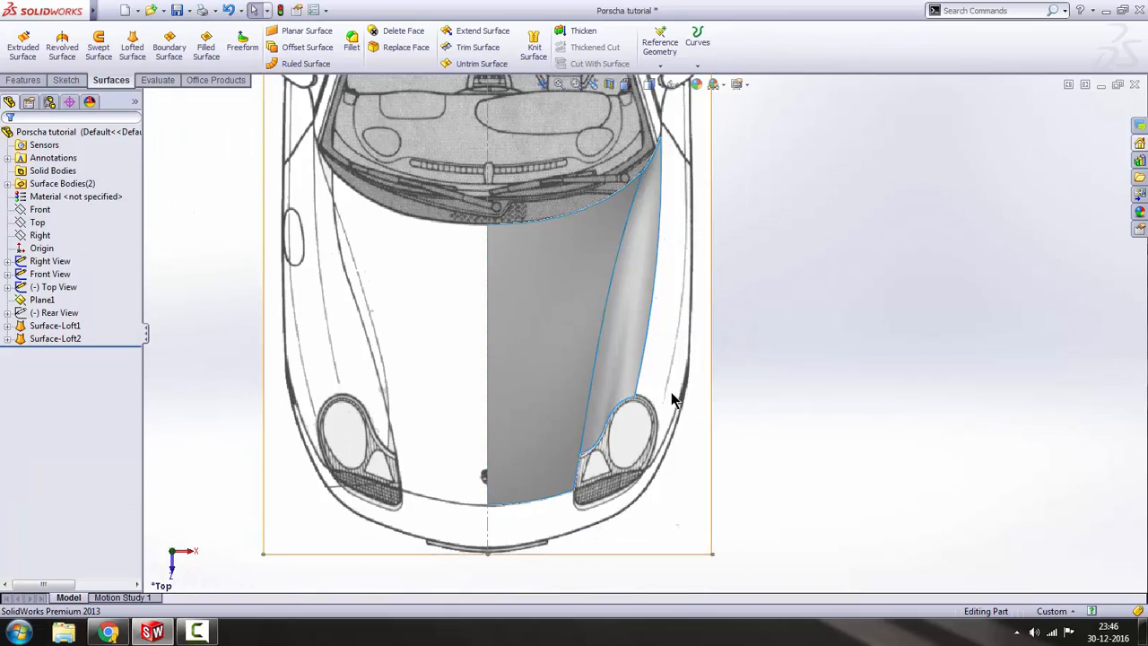
- Examine the new fender surface beside the half hood from angled views
middle_drag(673, 397, 723, 382)
scroll(492, 370, down, 7)
middle_drag(496, 366, 567, 369)
scroll(567, 370, up, 5)
- Reopen the fender crease spline's sketch, 3DSketch9, for editing with the front blueprint facing the view
key(space)
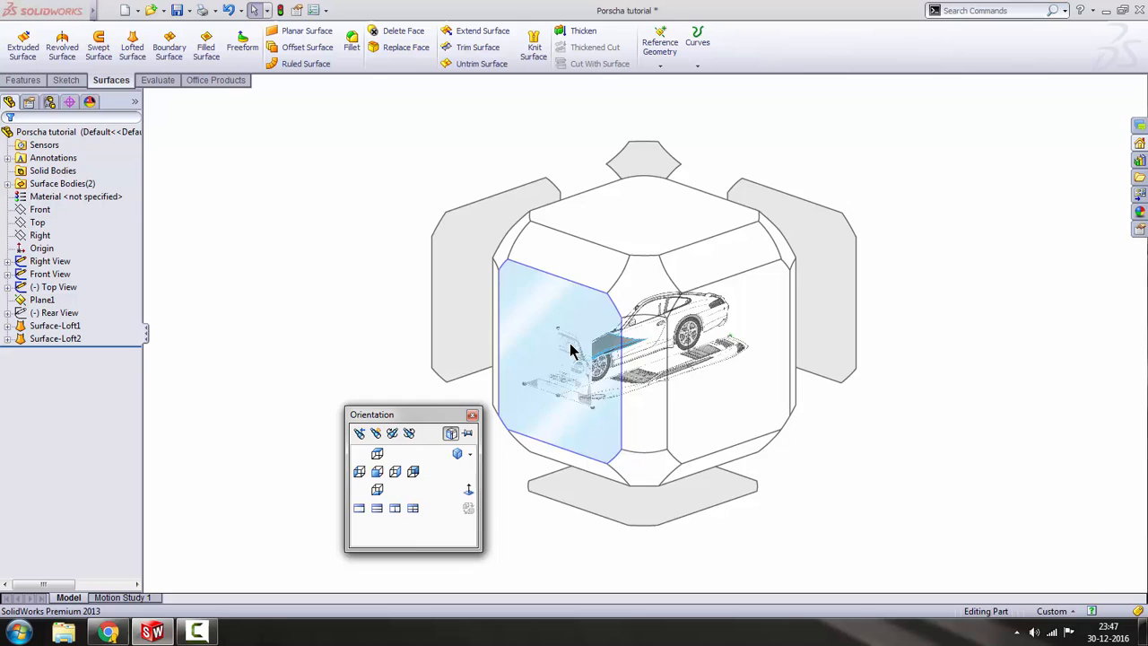
click(569, 343)
scroll(807, 283, down, 5)
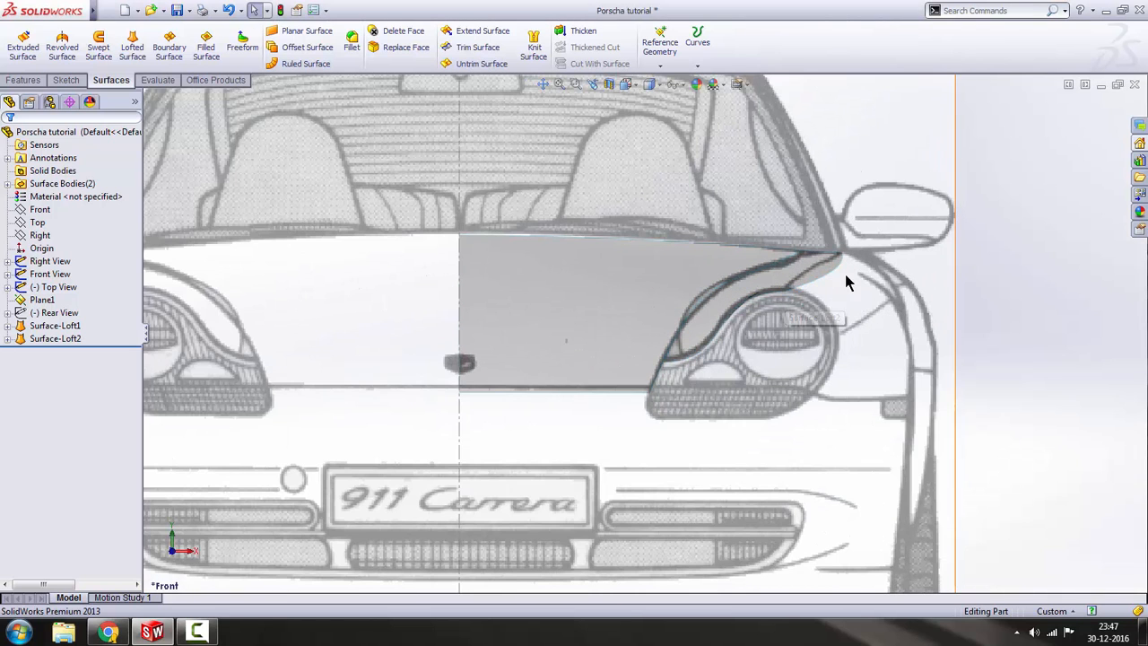
scroll(825, 278, up, 3)
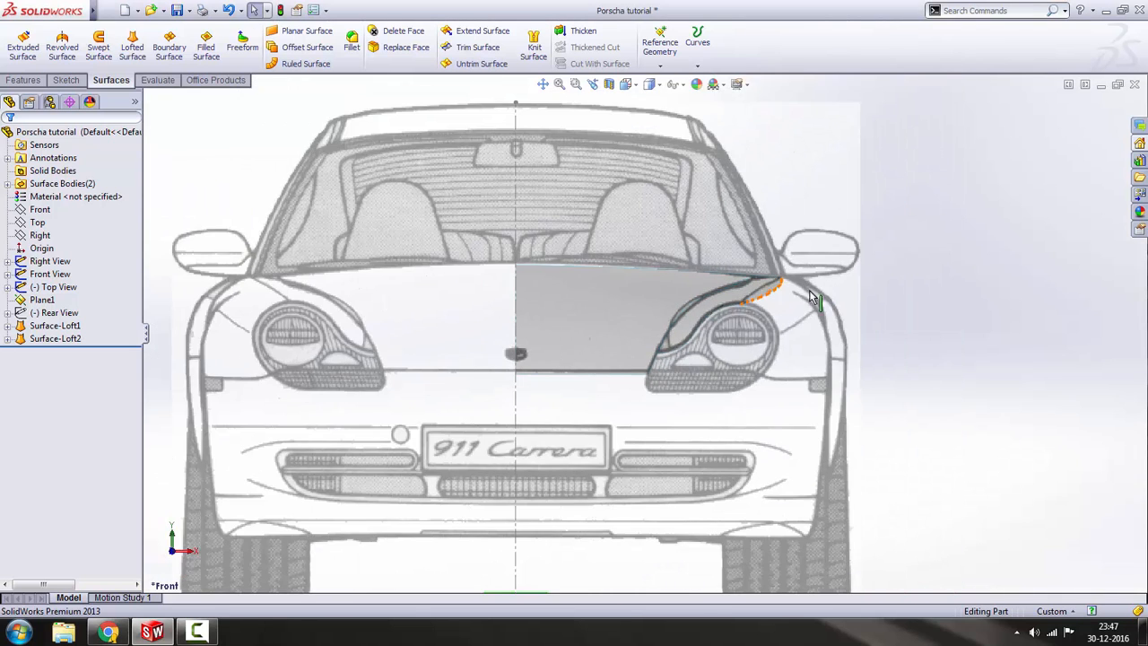
click(8, 339)
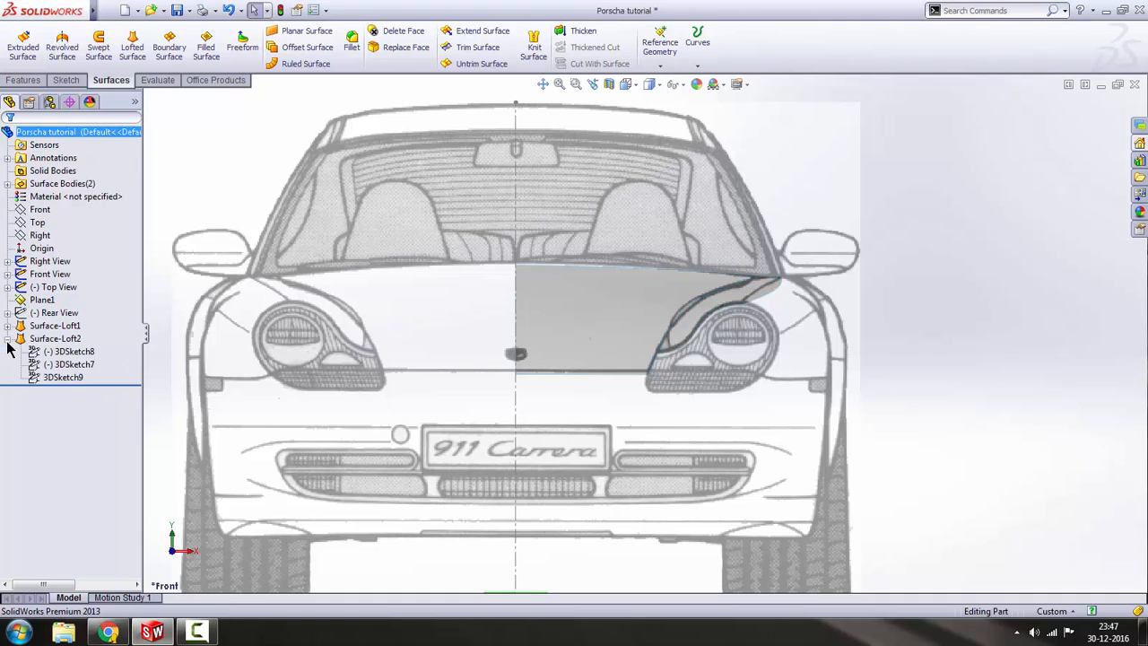
right_click(64, 382)
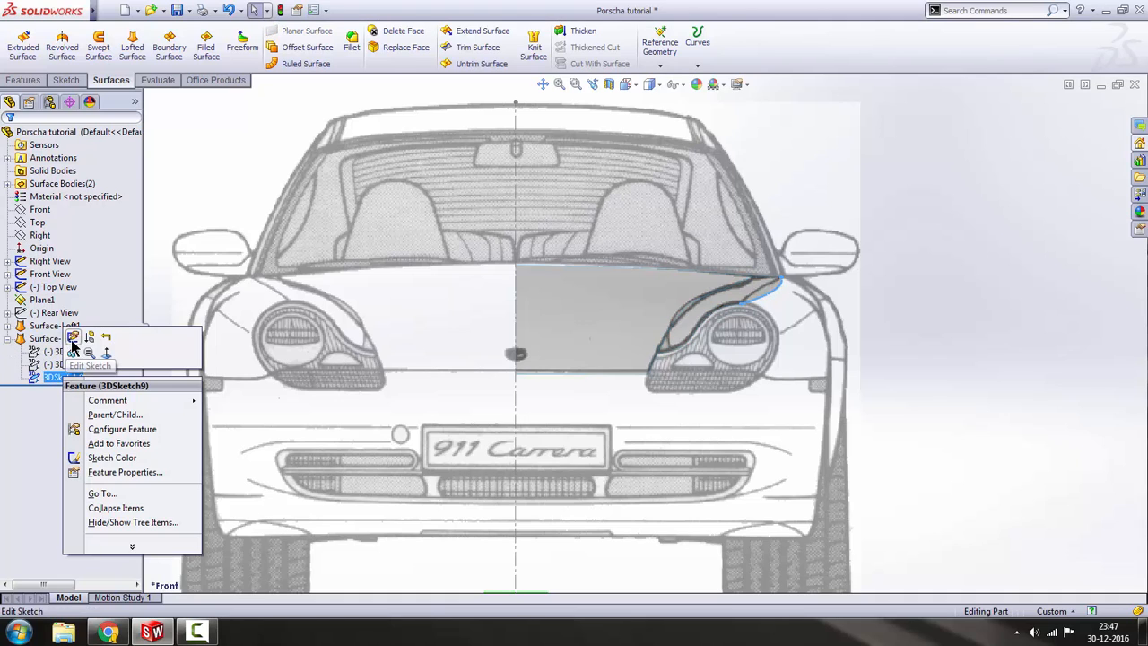
click(72, 345)
scroll(753, 302, down, 4)
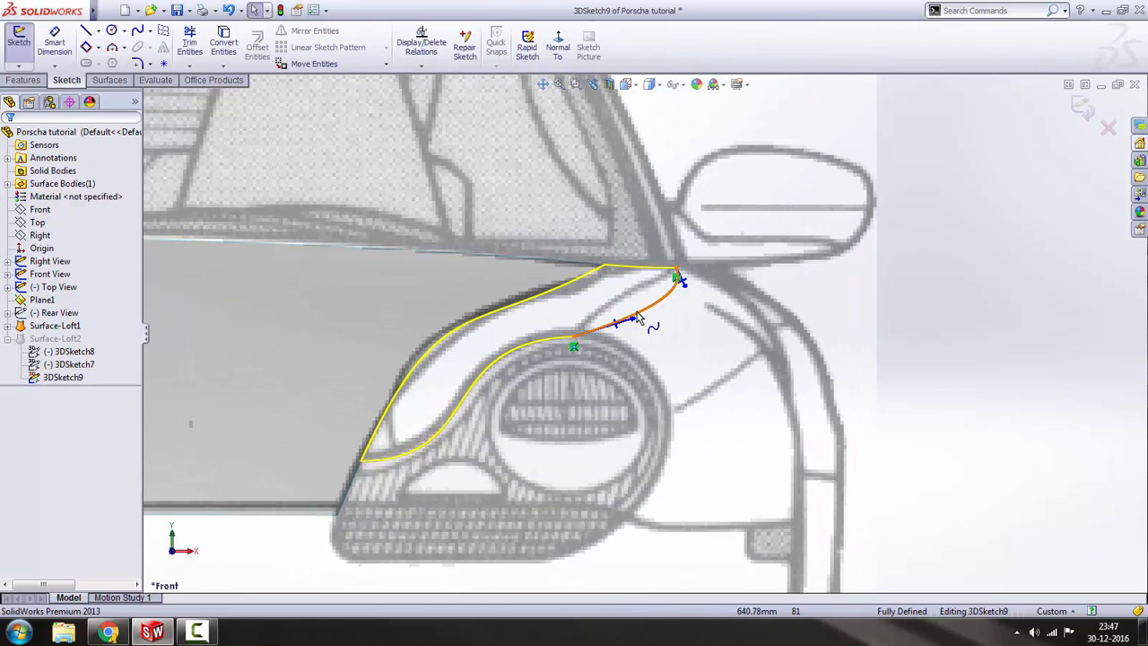
- Reshape the crease spline in the front view by turning both end tangent handles until it follows the blueprint's fender line above the headlight
drag(635, 322, 615, 312)
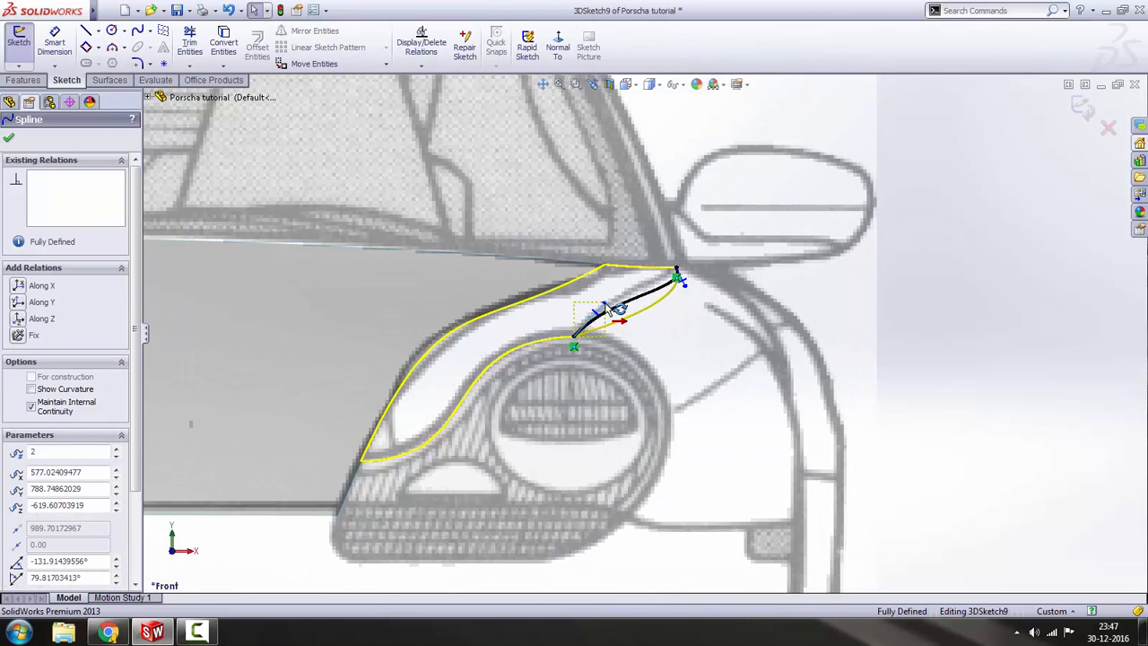
drag(685, 289, 651, 281)
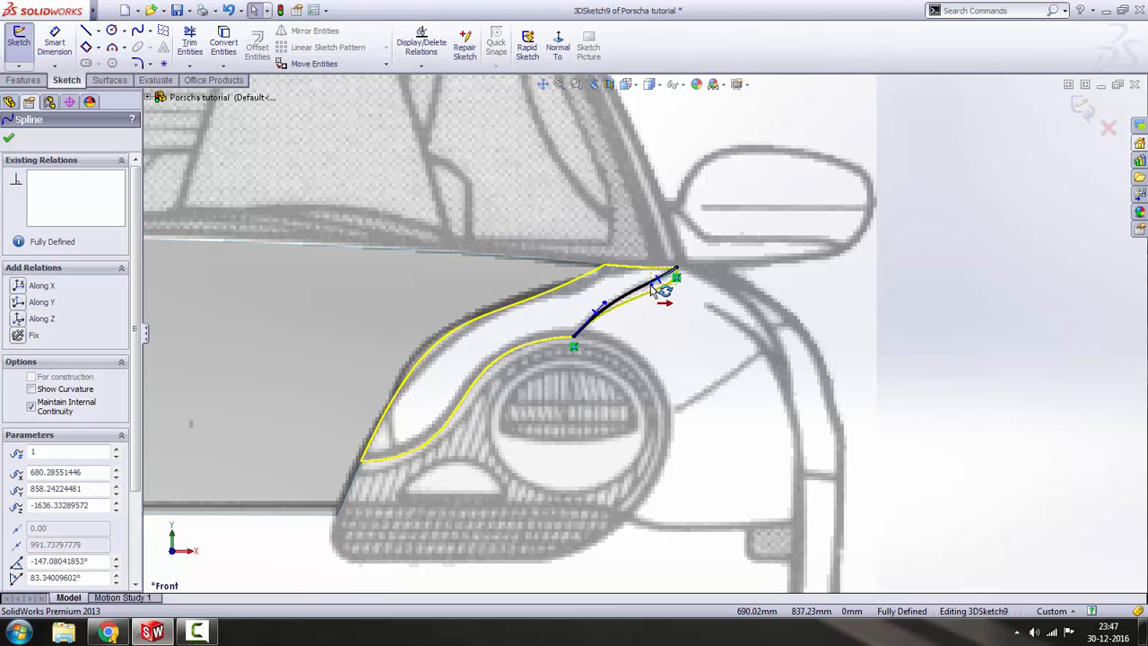
scroll(658, 298, down, 3)
click(974, 351)
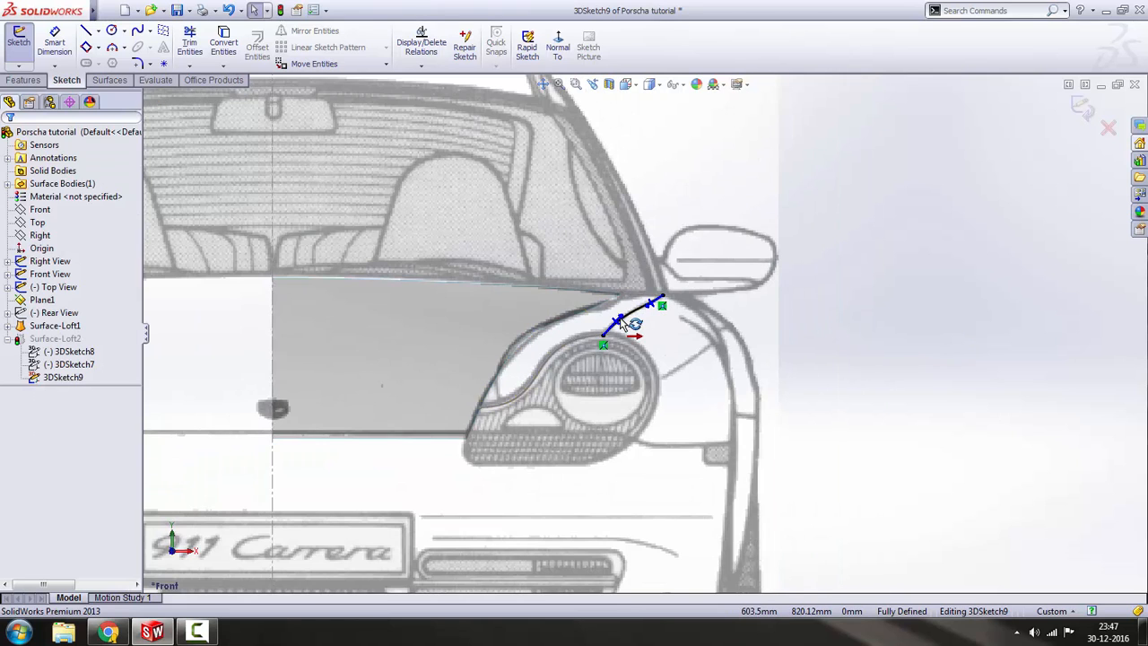
scroll(646, 316, up, 2)
scroll(656, 322, up, 3)
scroll(655, 315, down, 2)
scroll(656, 316, up, 4)
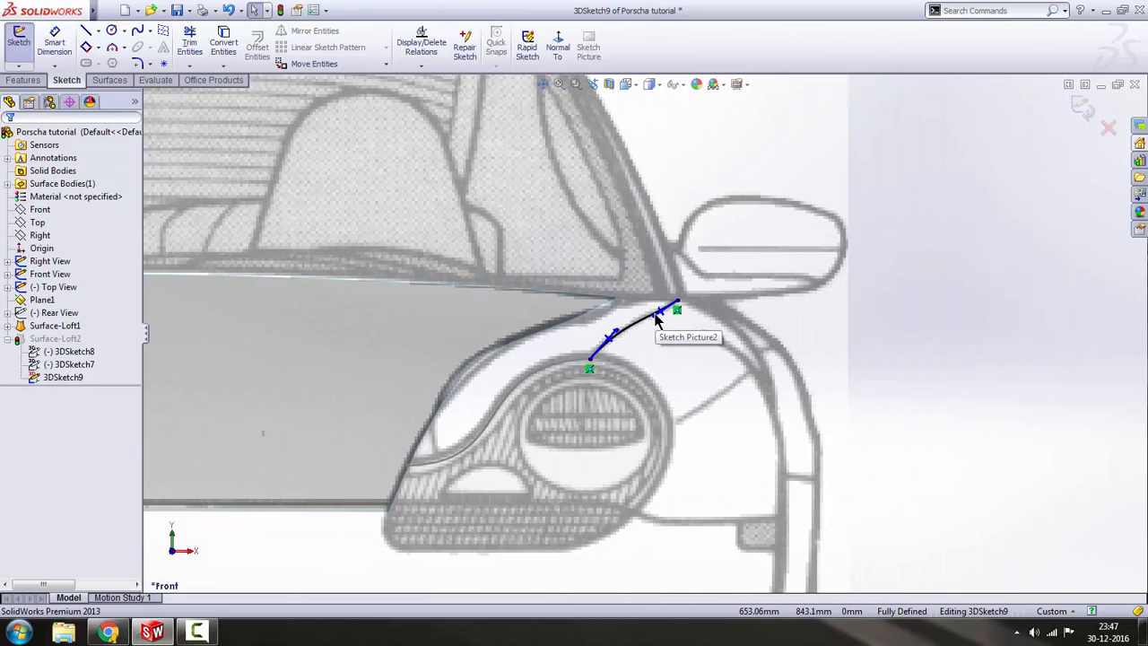
- In the right side view, raise the crease spline's headlight-end tangent handle slightly to fit the blueprint's fender line
key(space)
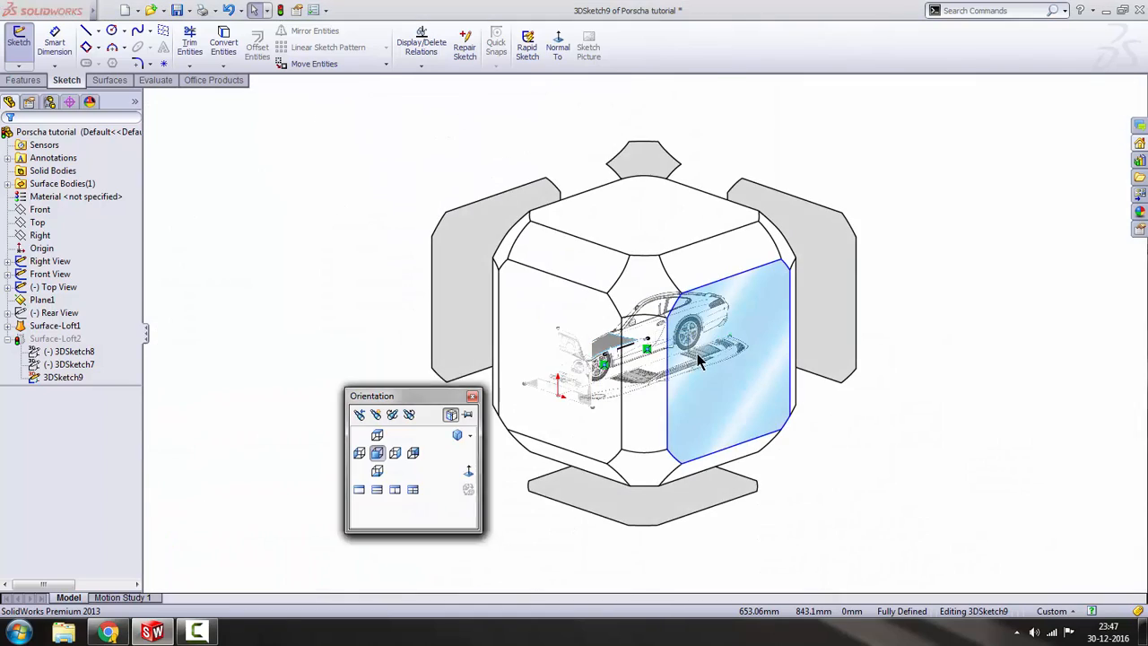
click(735, 373)
scroll(479, 316, down, 5)
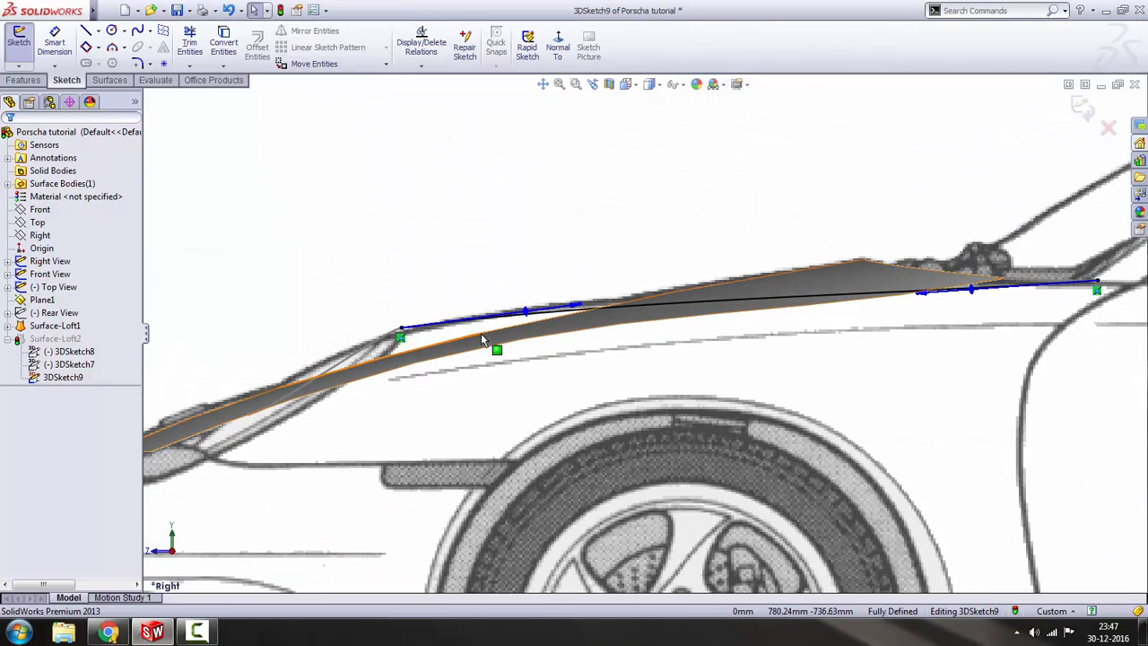
drag(578, 308, 583, 302)
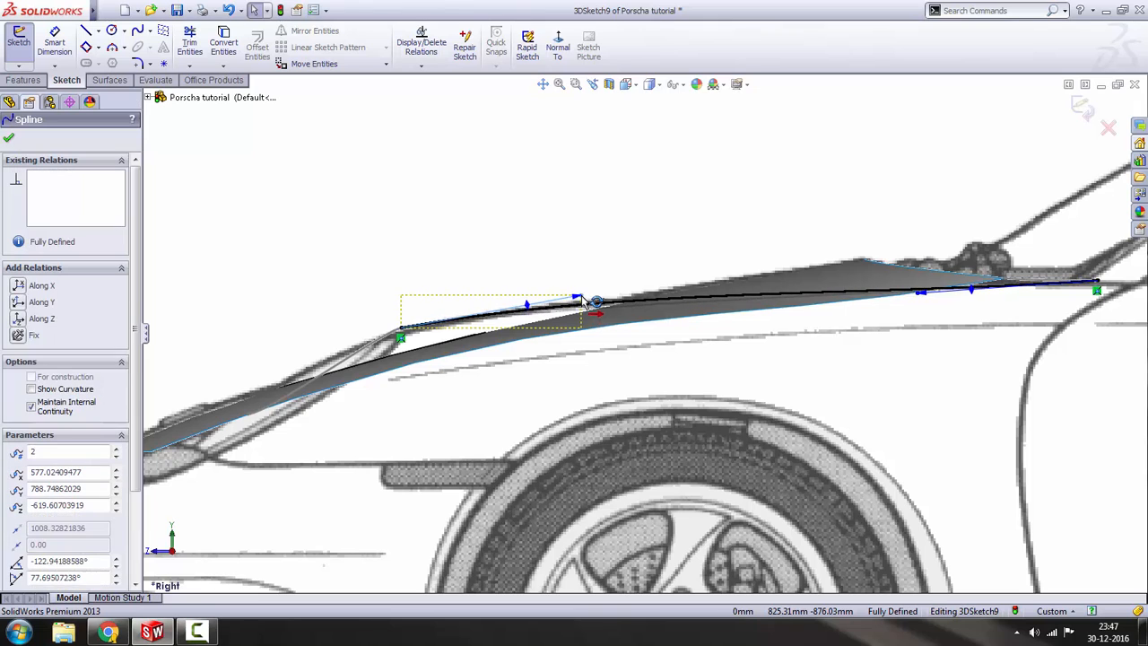
scroll(834, 360, up, 5)
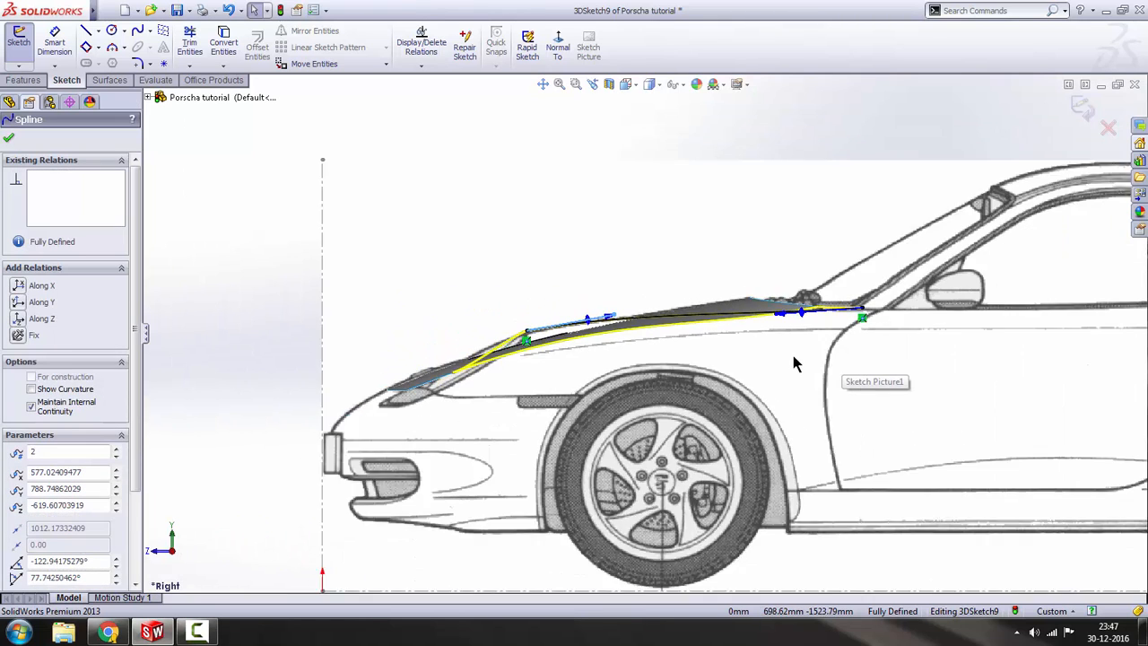
click(326, 297)
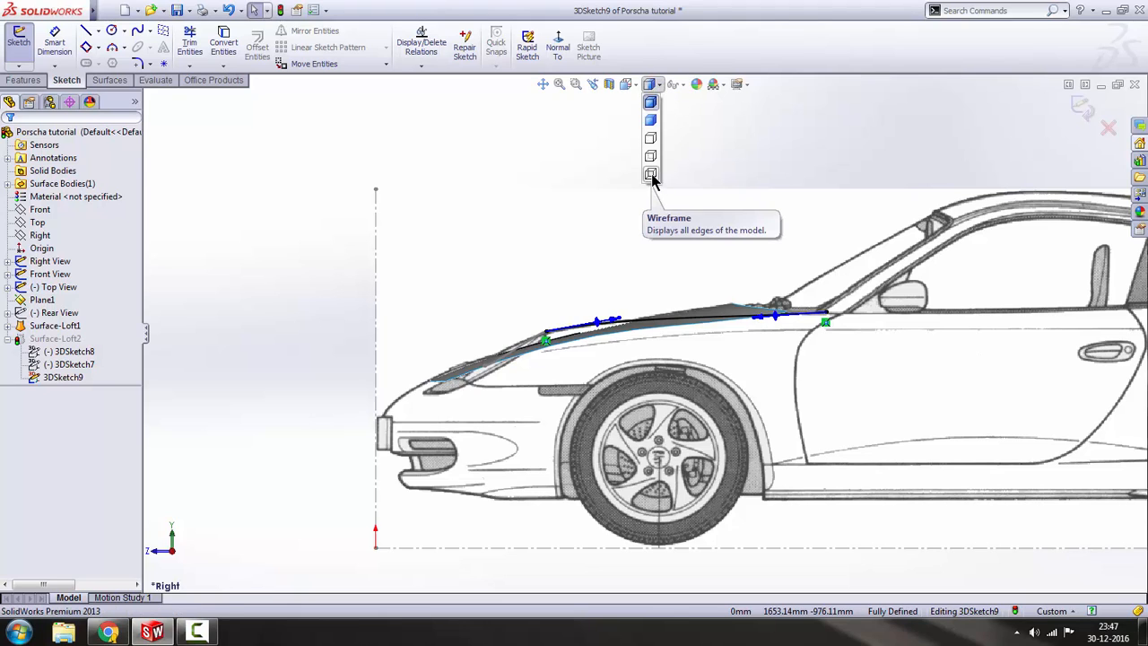
- Display the model in wireframe, shorten the crease spline's windshield-end tangent handle in the side view, and close the sketch
click(651, 176)
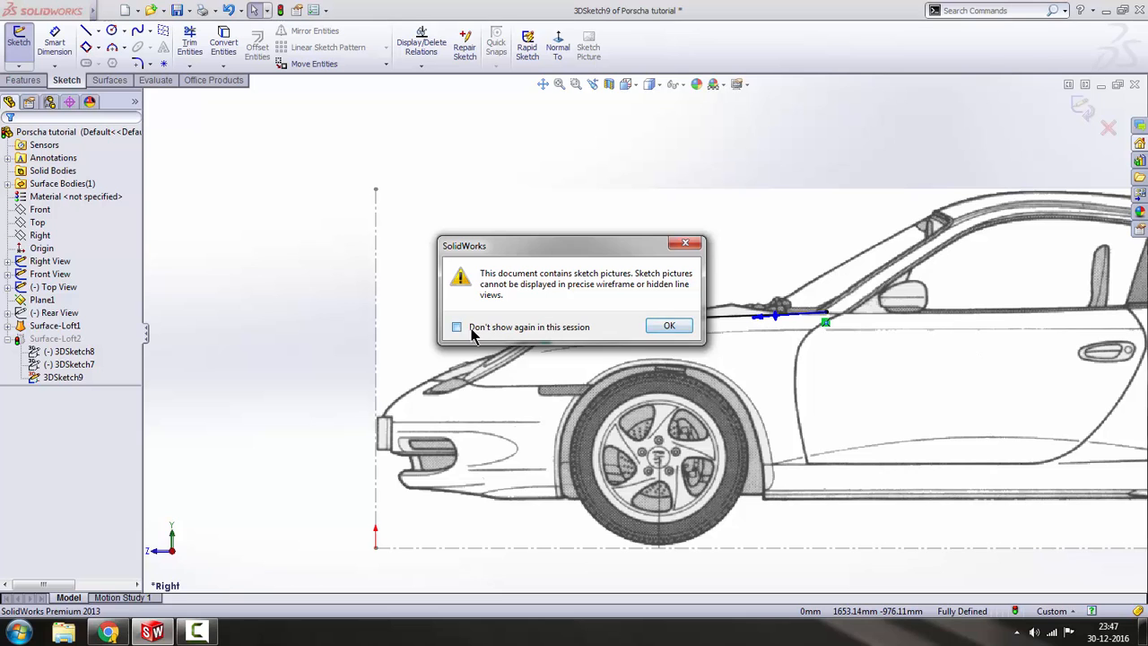
click(673, 327)
scroll(739, 326, down, 5)
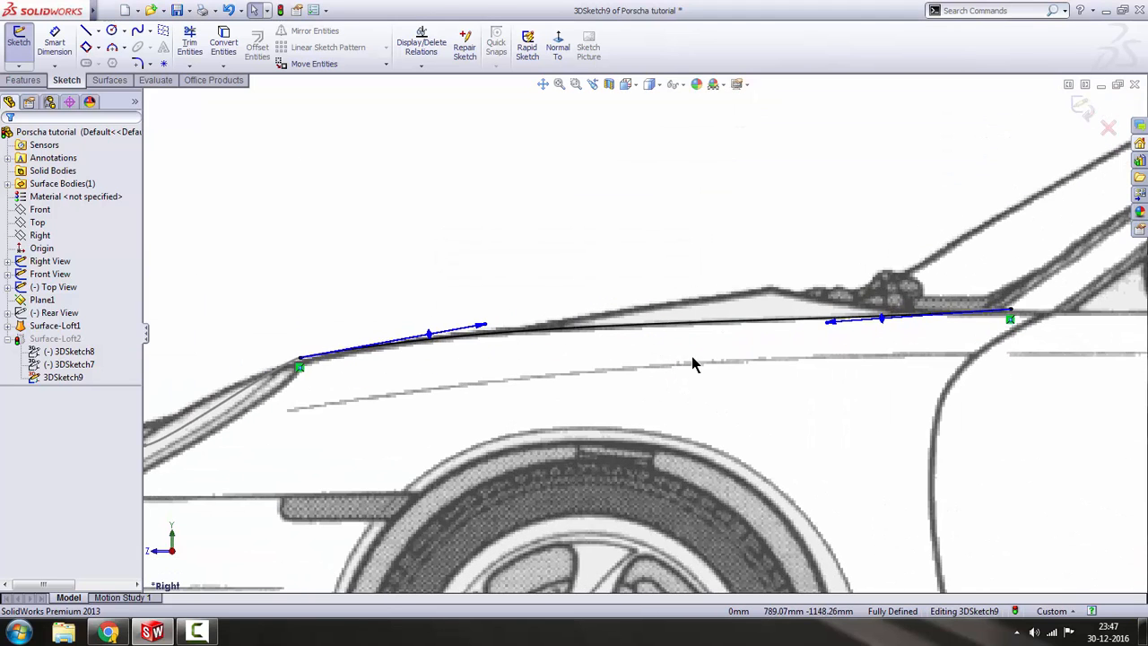
click(830, 325)
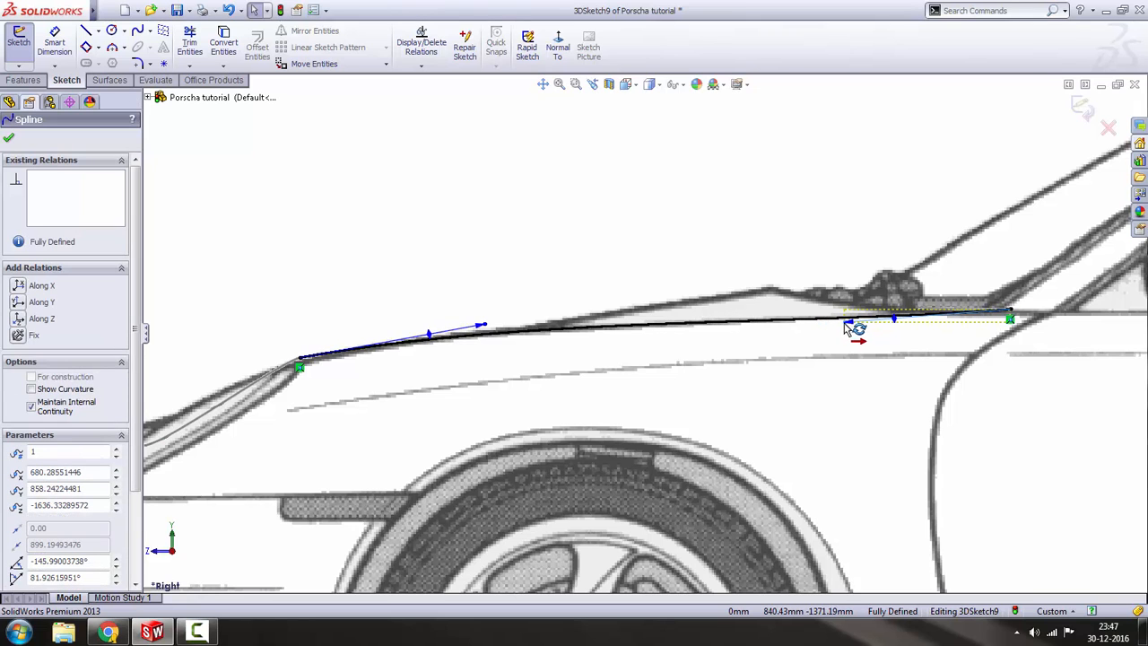
scroll(487, 333, up, 6)
click(430, 283)
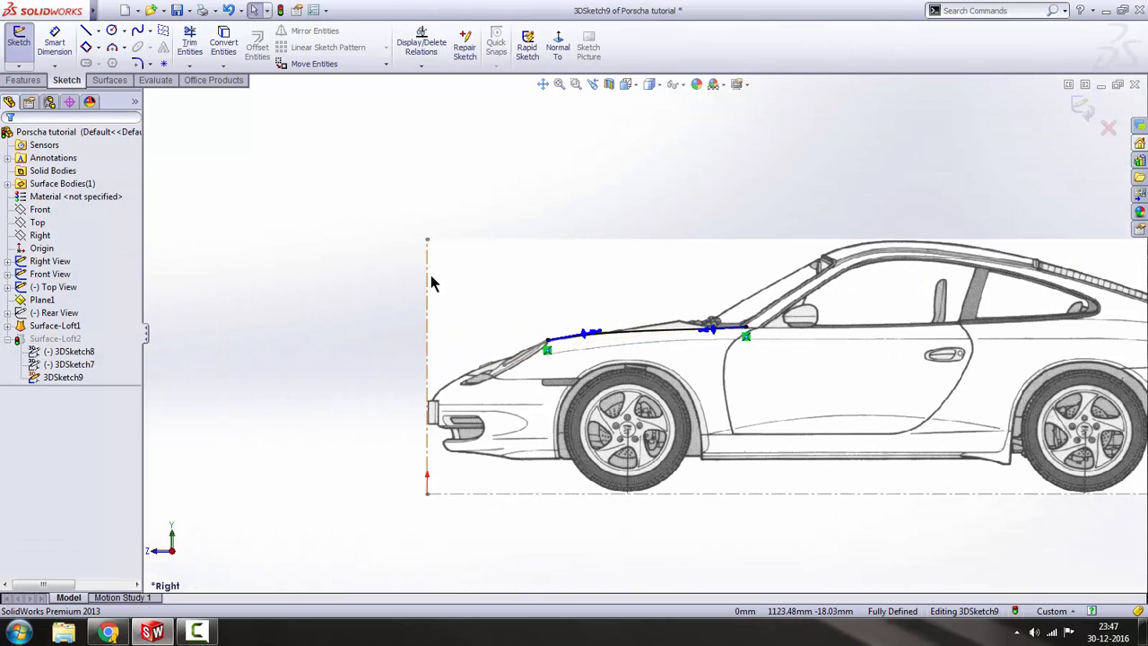
scroll(395, 383, up, 2)
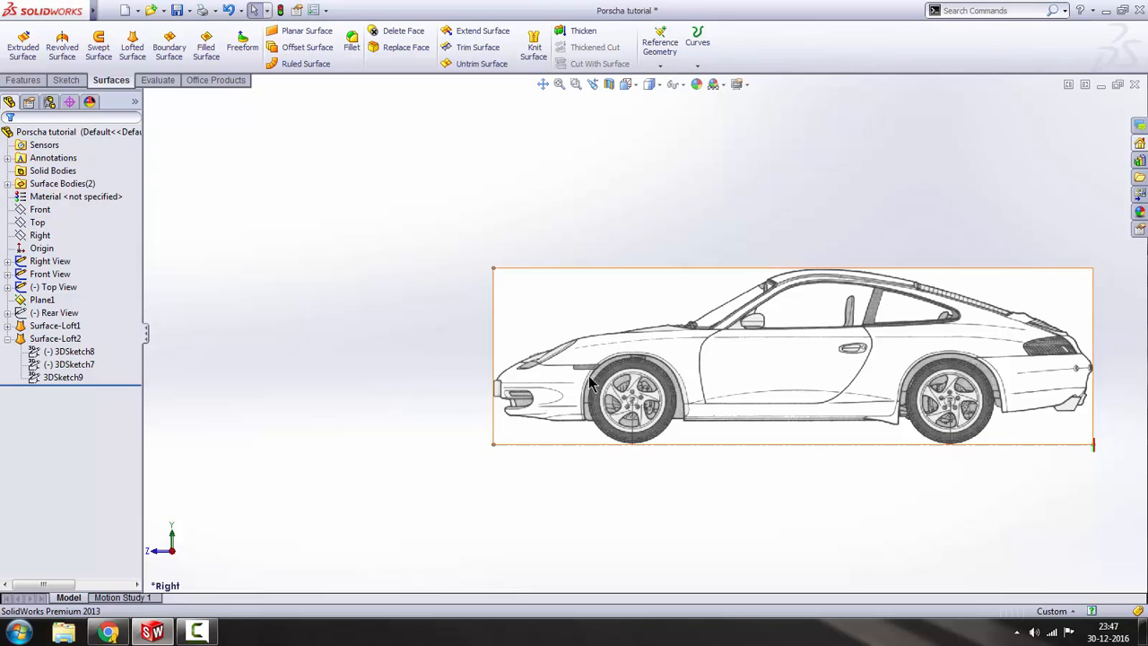
- Restore the shaded display of the hood and fender surfaces
click(653, 105)
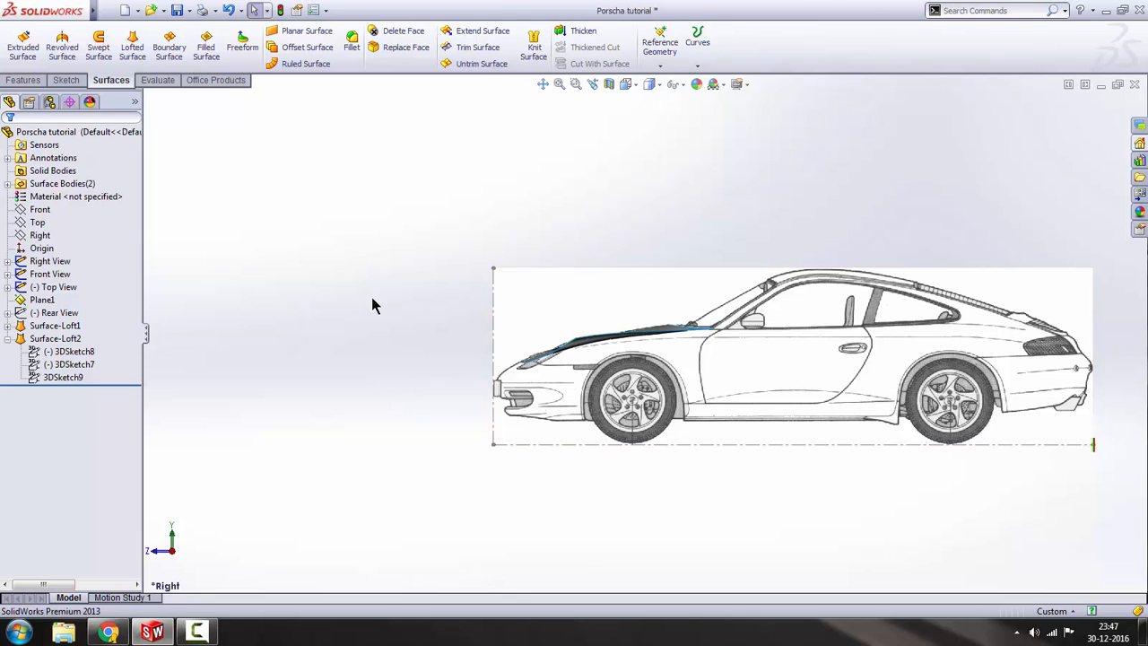
scroll(638, 361, down, 4)
middle_drag(635, 359, 733, 330)
- Reopen the crease spline's sketch in the front view, fine-tune its headlight-end tangent handle to the blueprint line, and close the sketch
key(space)
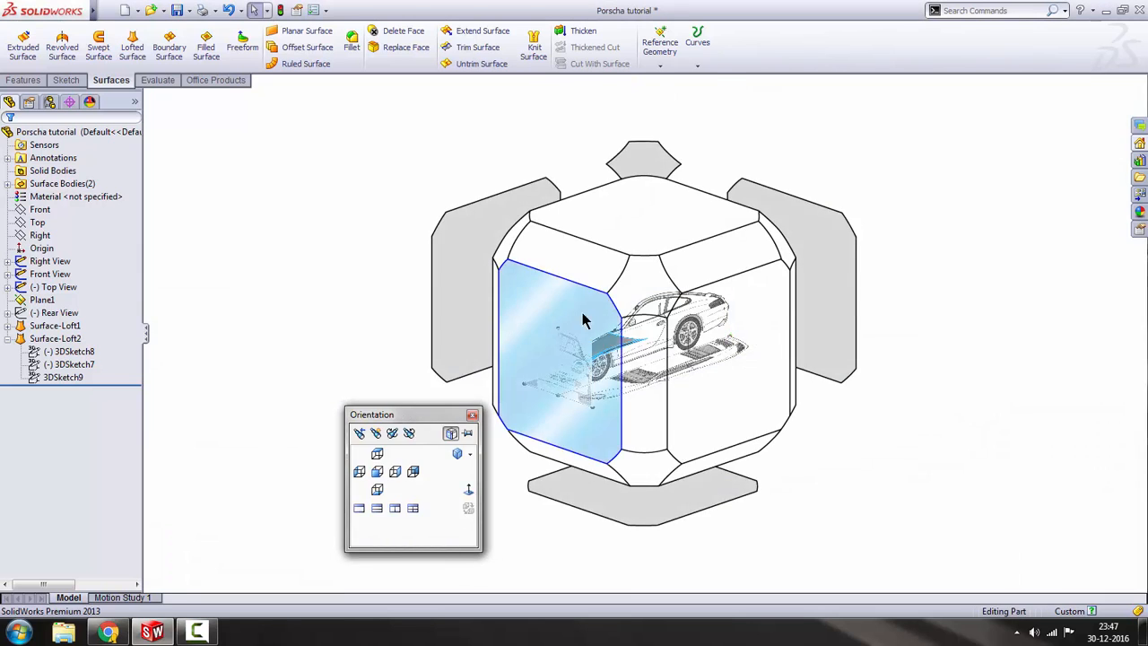
click(583, 320)
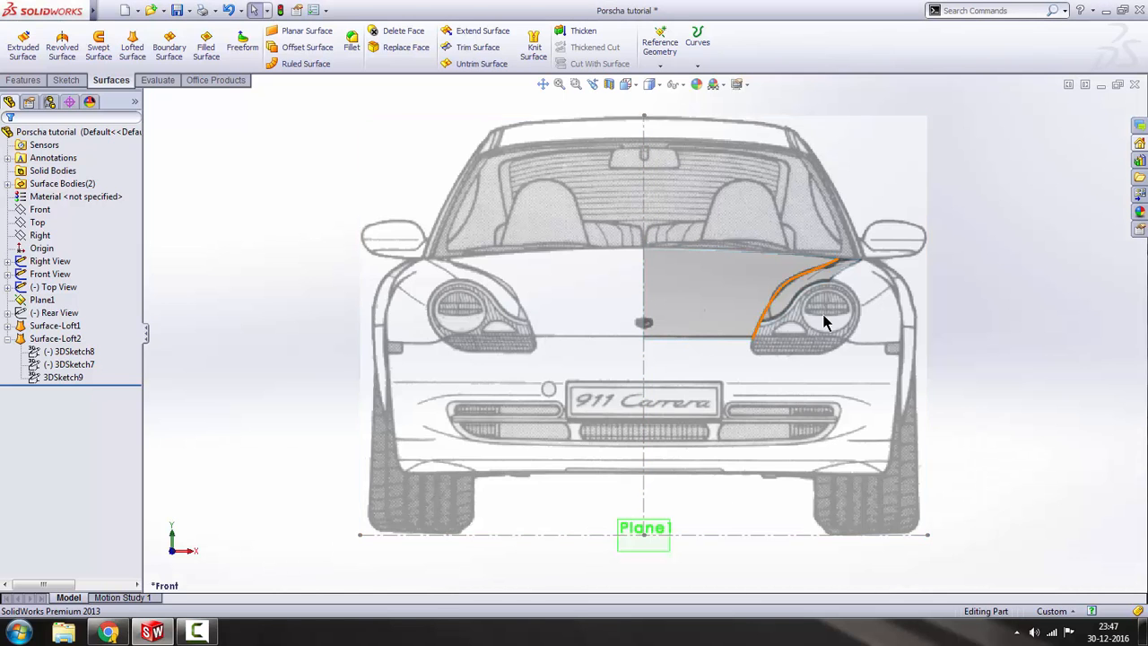
scroll(874, 280, down, 3)
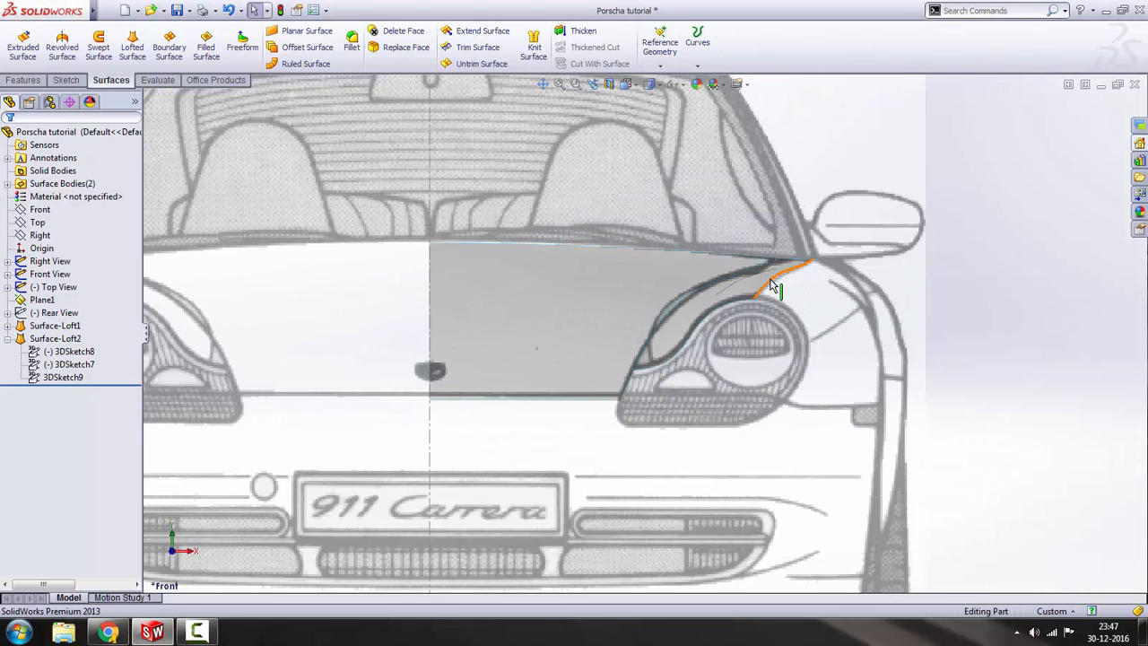
double_click(61, 378)
scroll(715, 266, down, 3)
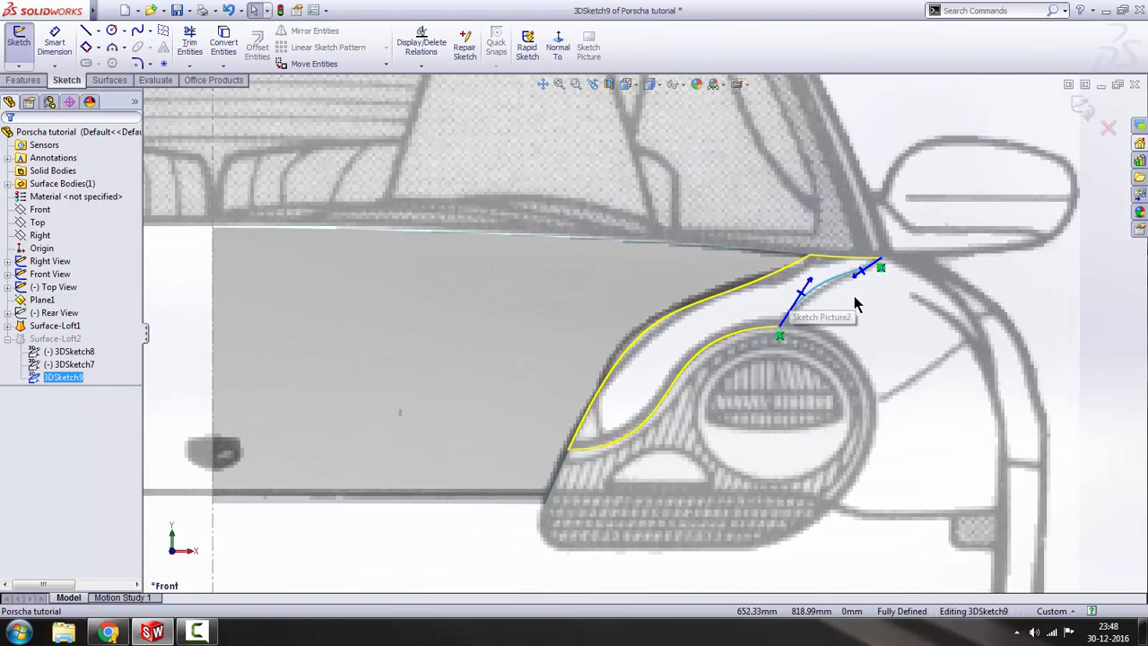
scroll(855, 305, down, 2)
click(769, 283)
click(773, 287)
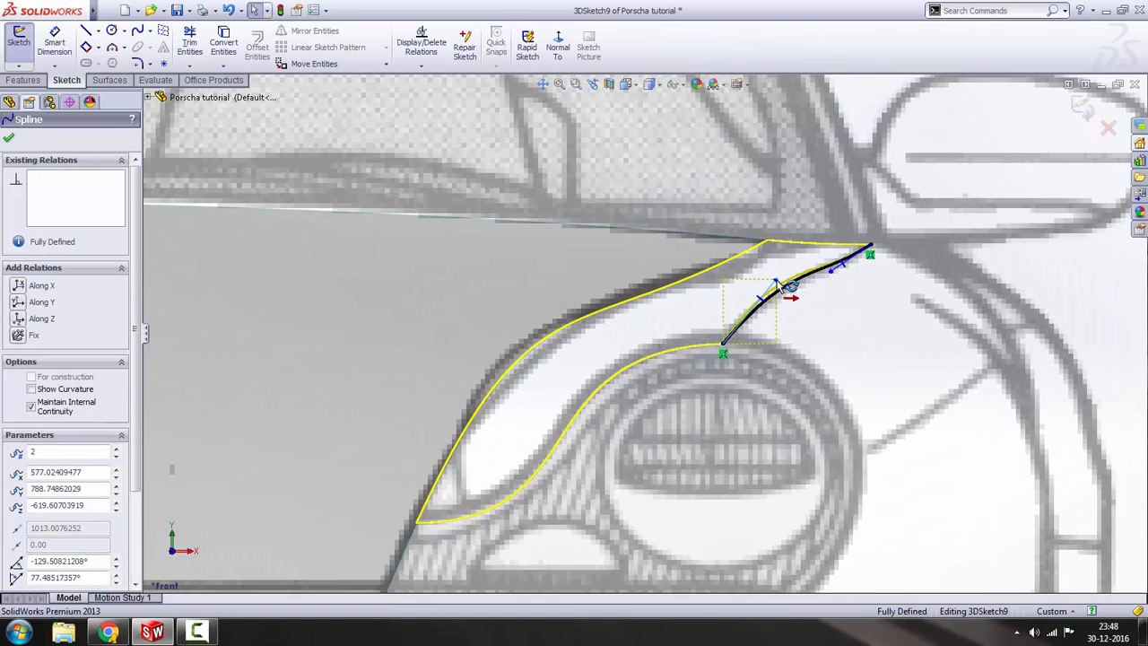
scroll(824, 280, up, 5)
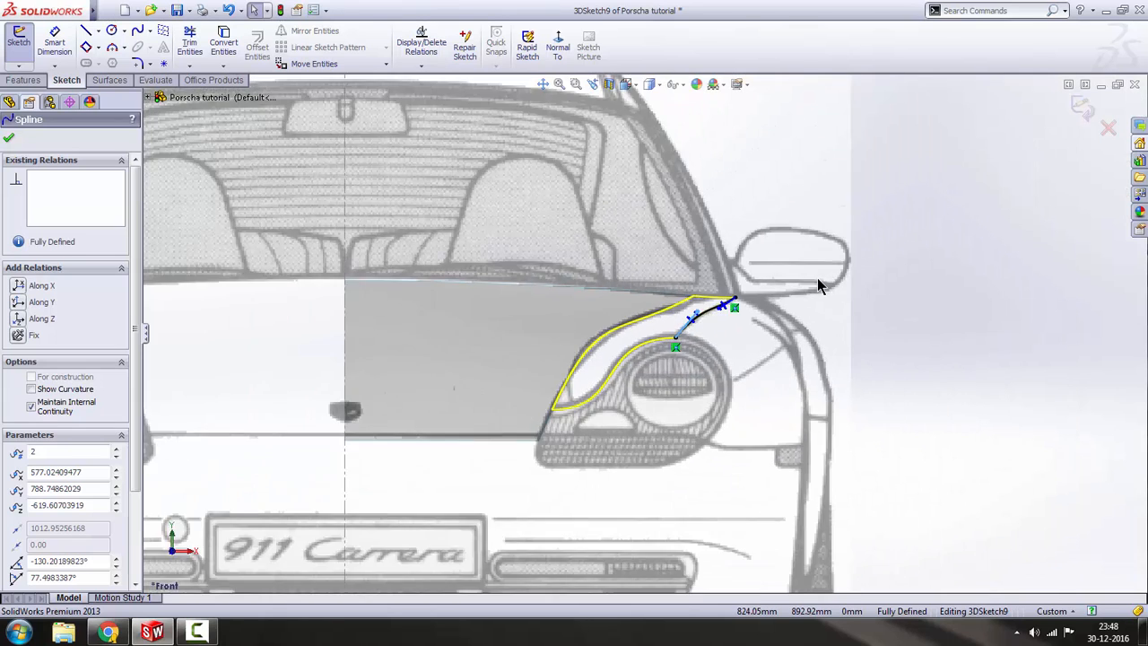
click(1054, 178)
click(1082, 109)
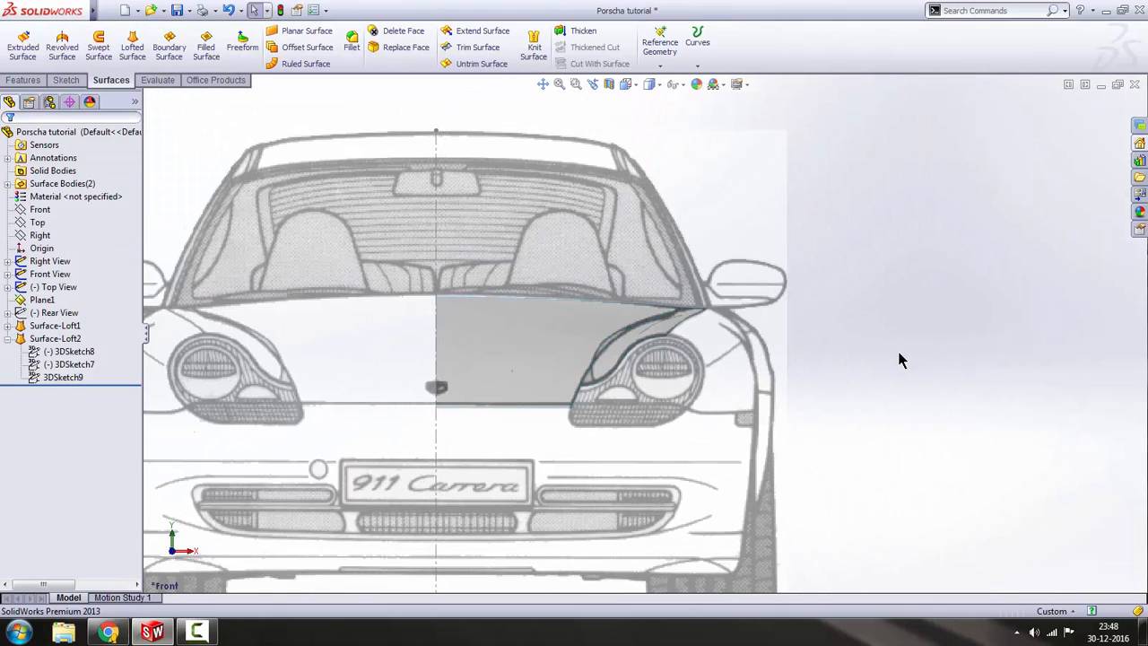
- Examine the rebuilt fender surface's shape and its join to the half hood from several angles, close up and against the whole car
scroll(889, 357, up, 5)
middle_drag(842, 361, 592, 395)
scroll(511, 390, up, 1)
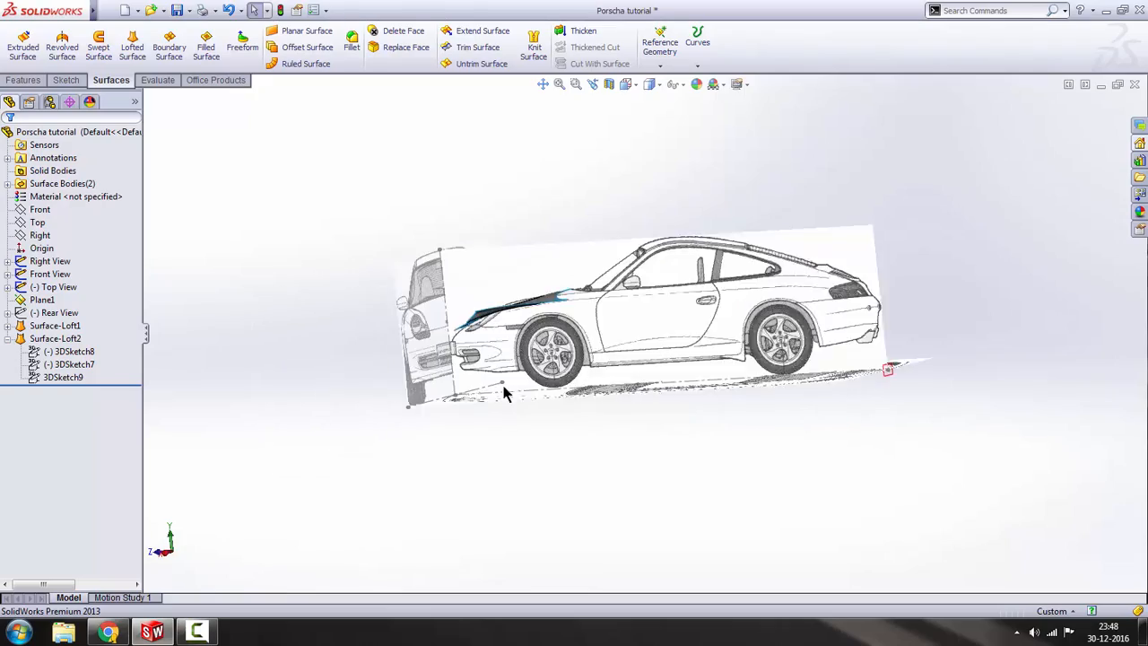
scroll(507, 303, down, 4)
middle_drag(558, 303, 606, 363)
scroll(606, 363, down, 2)
scroll(291, 300, down, 3)
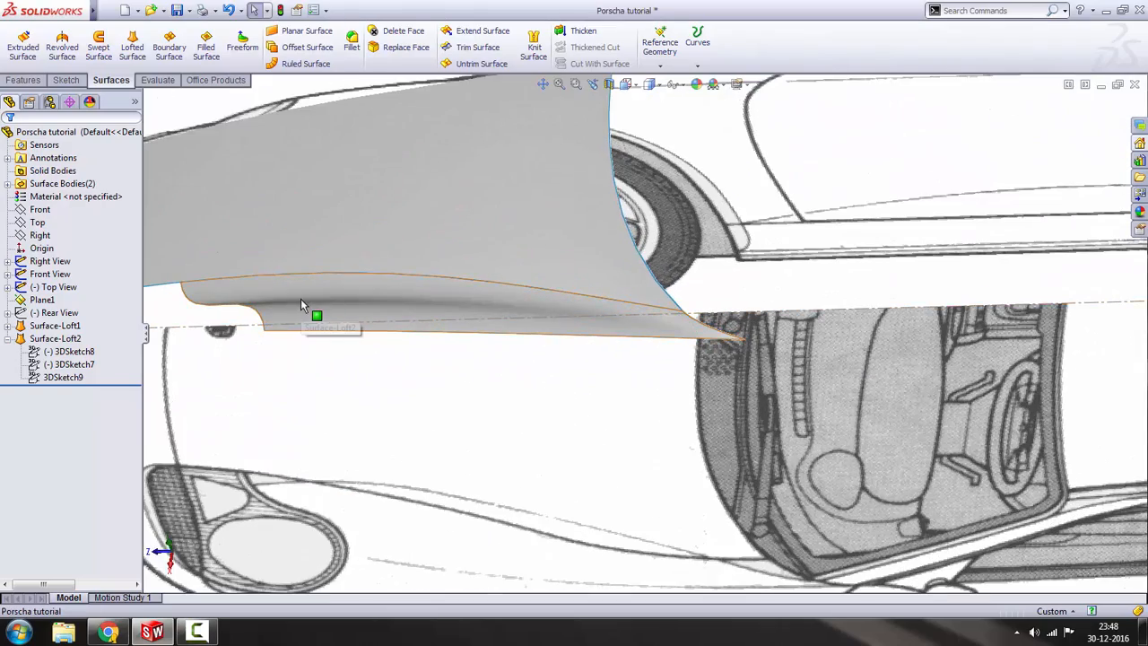
scroll(299, 309, down, 3)
middle_drag(297, 327, 329, 226)
scroll(520, 299, up, 5)
scroll(629, 303, up, 2)
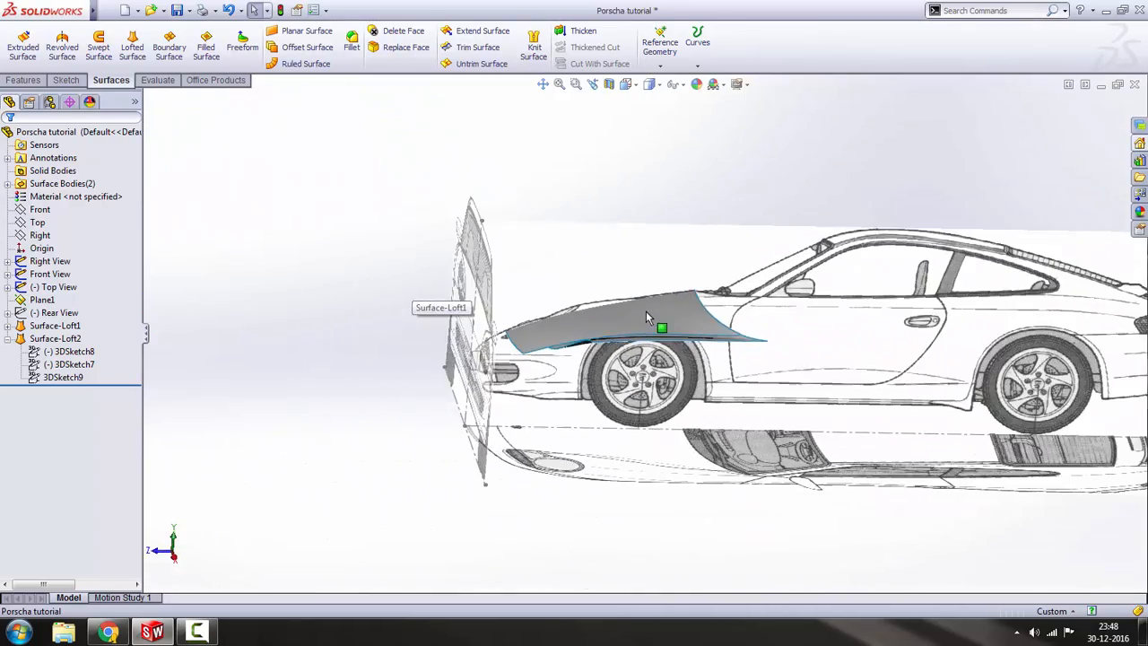
scroll(901, 379, up, 3)
middle_drag(901, 378, 569, 355)
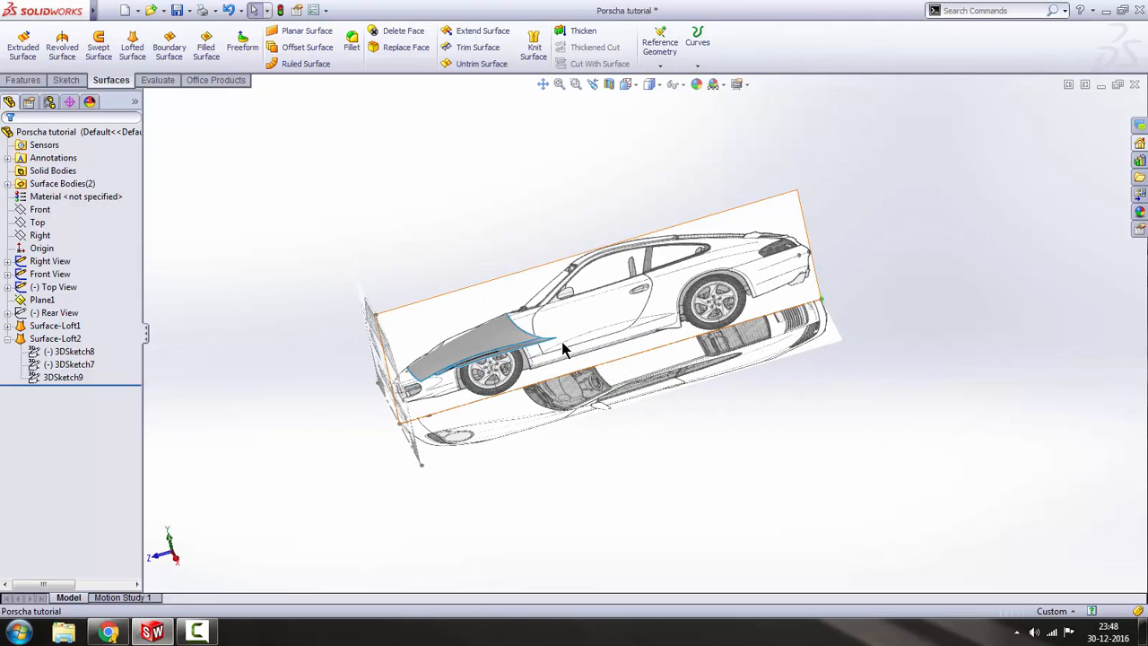
scroll(589, 346, down, 3)
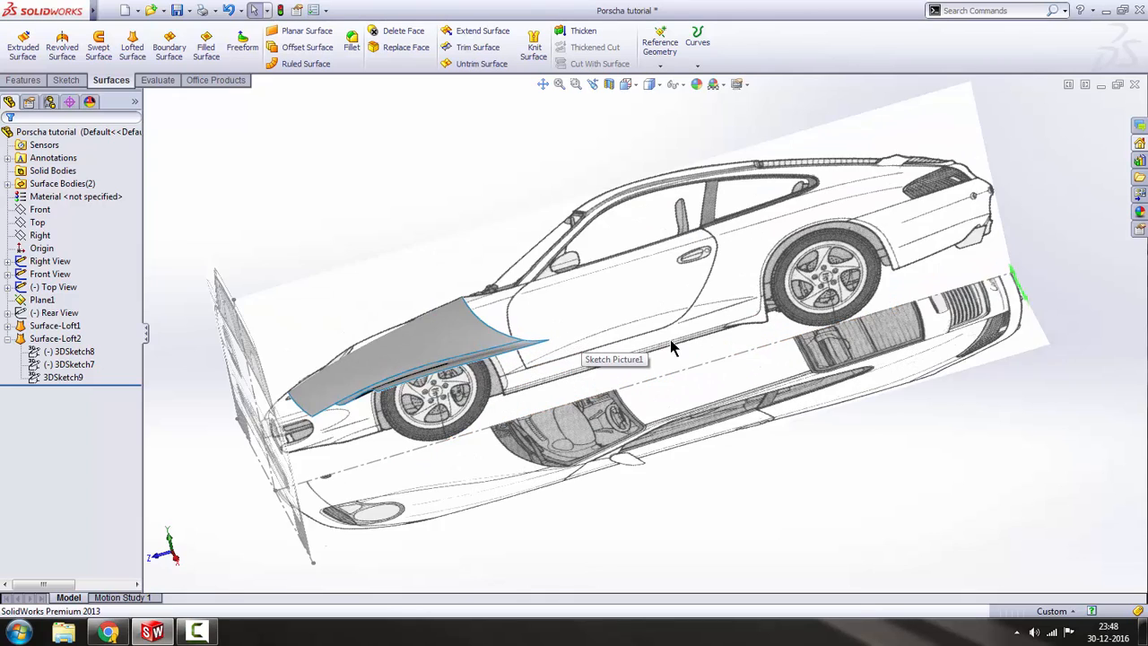
scroll(673, 345, down, 2)
scroll(673, 343, up, 2)
scroll(677, 336, up, 3)
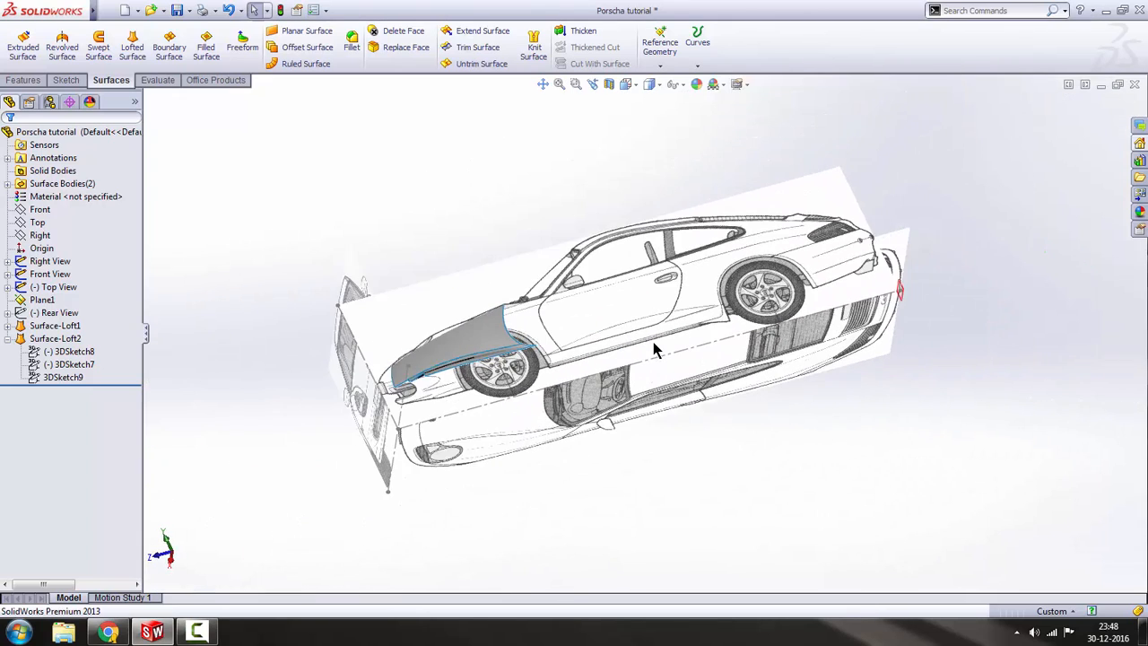
scroll(654, 350, up, 2)
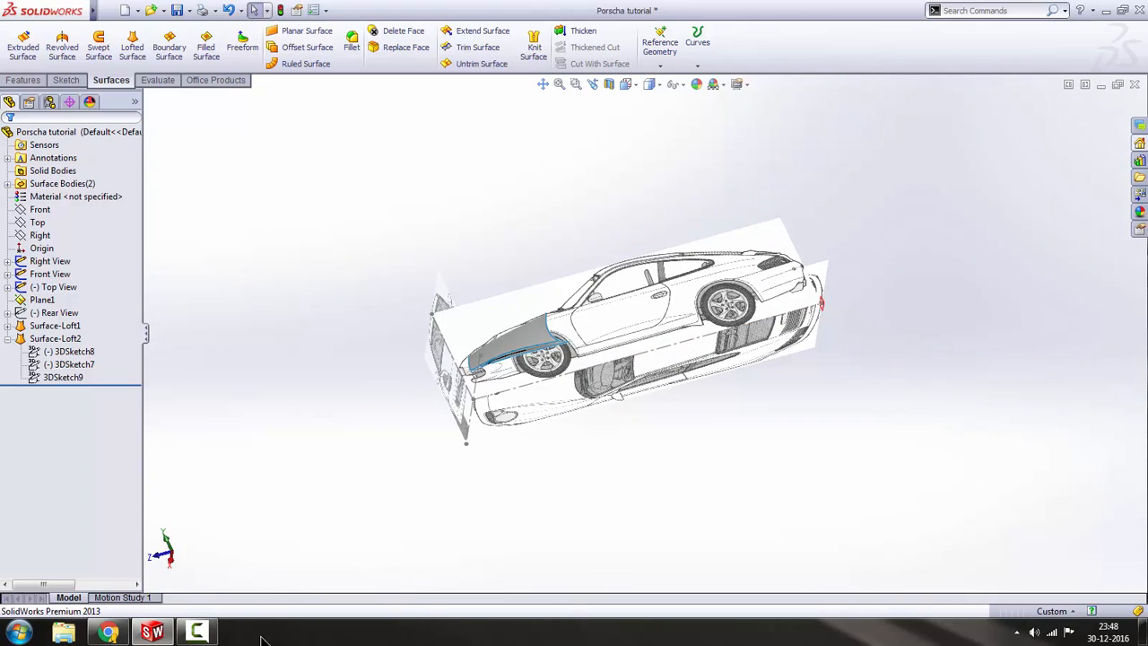